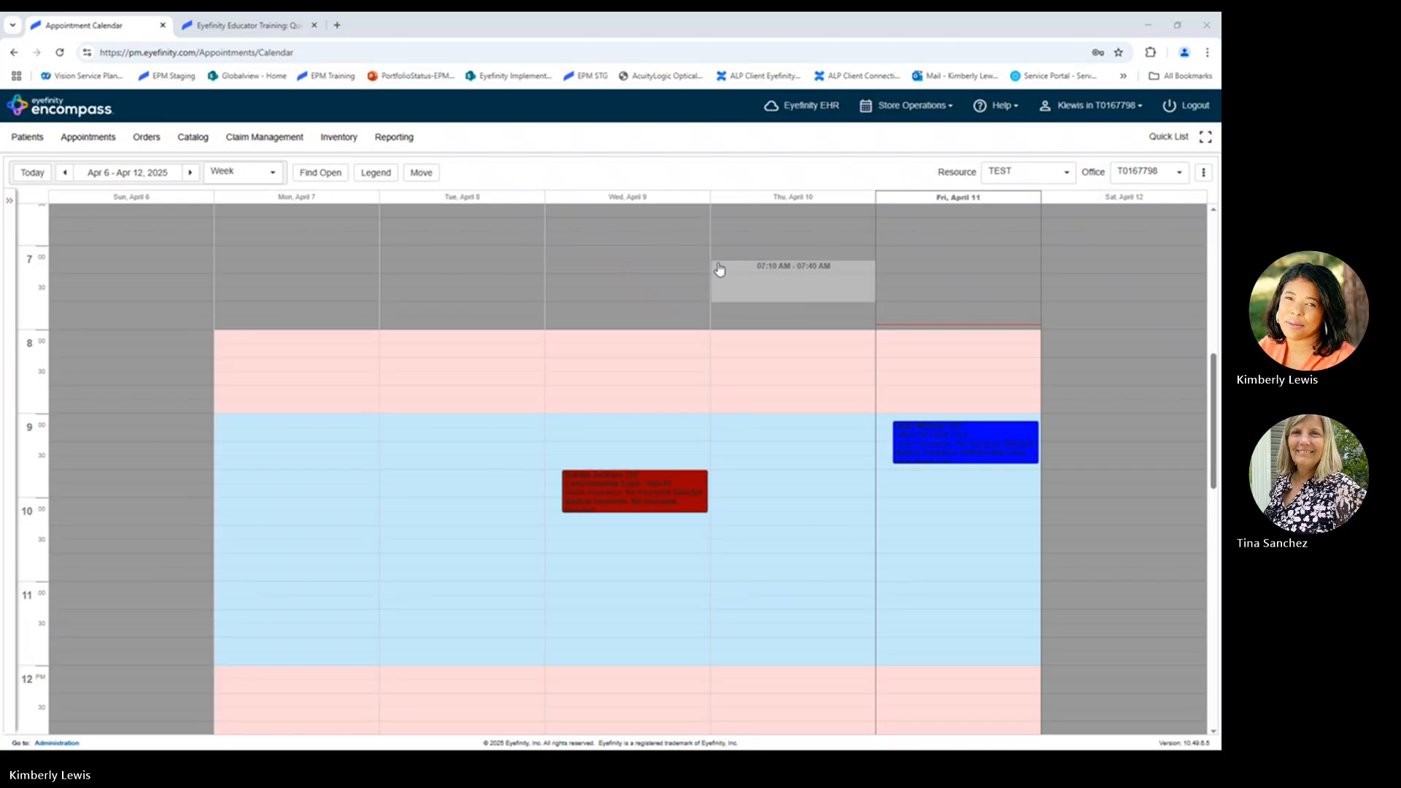
Step: Open the full patient record from the Friday, April 11 appointment on the calendar and go to its insurance Eligibility / Authorization page
{"action": "left_click", "coordinate": [963, 446]}
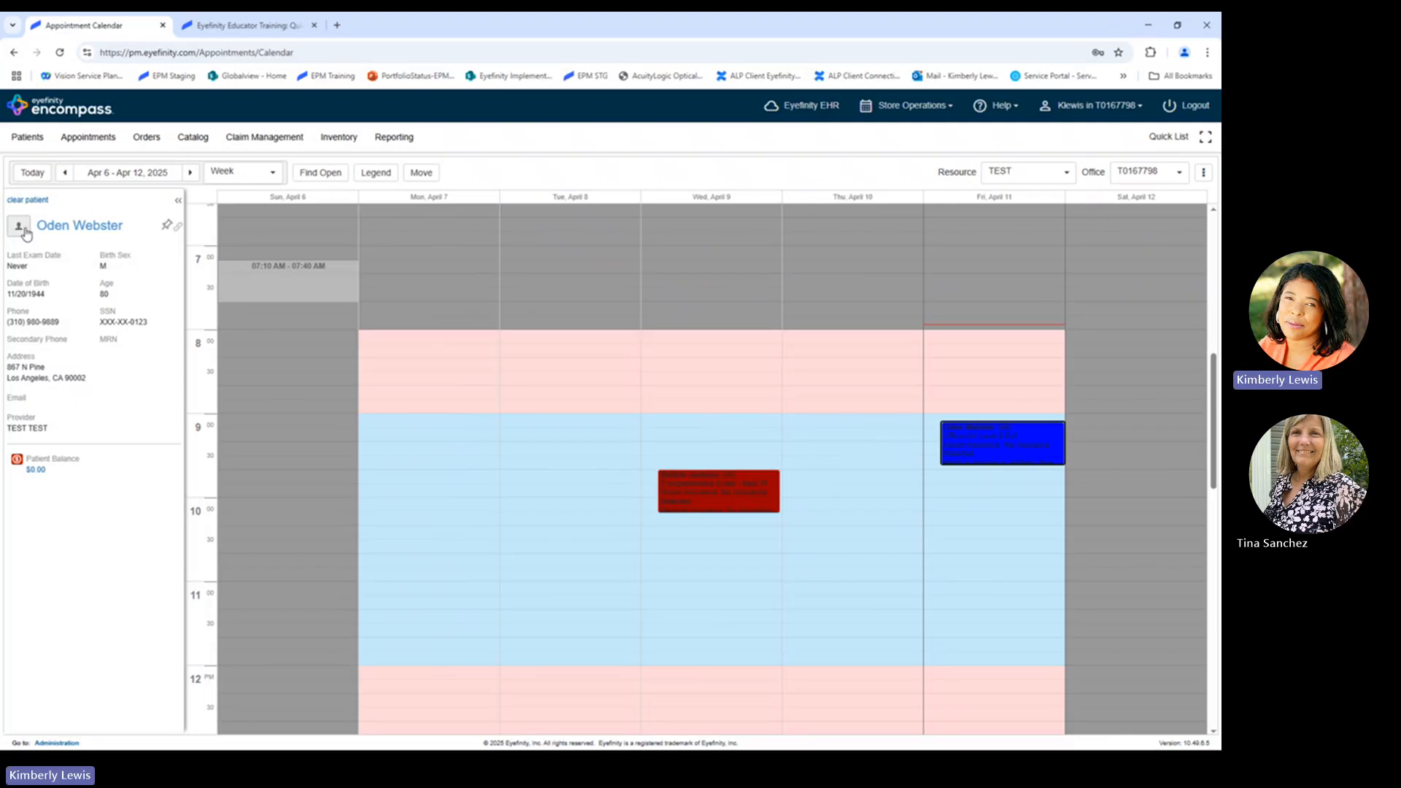
{"action": "left_click", "coordinate": [25, 232]}
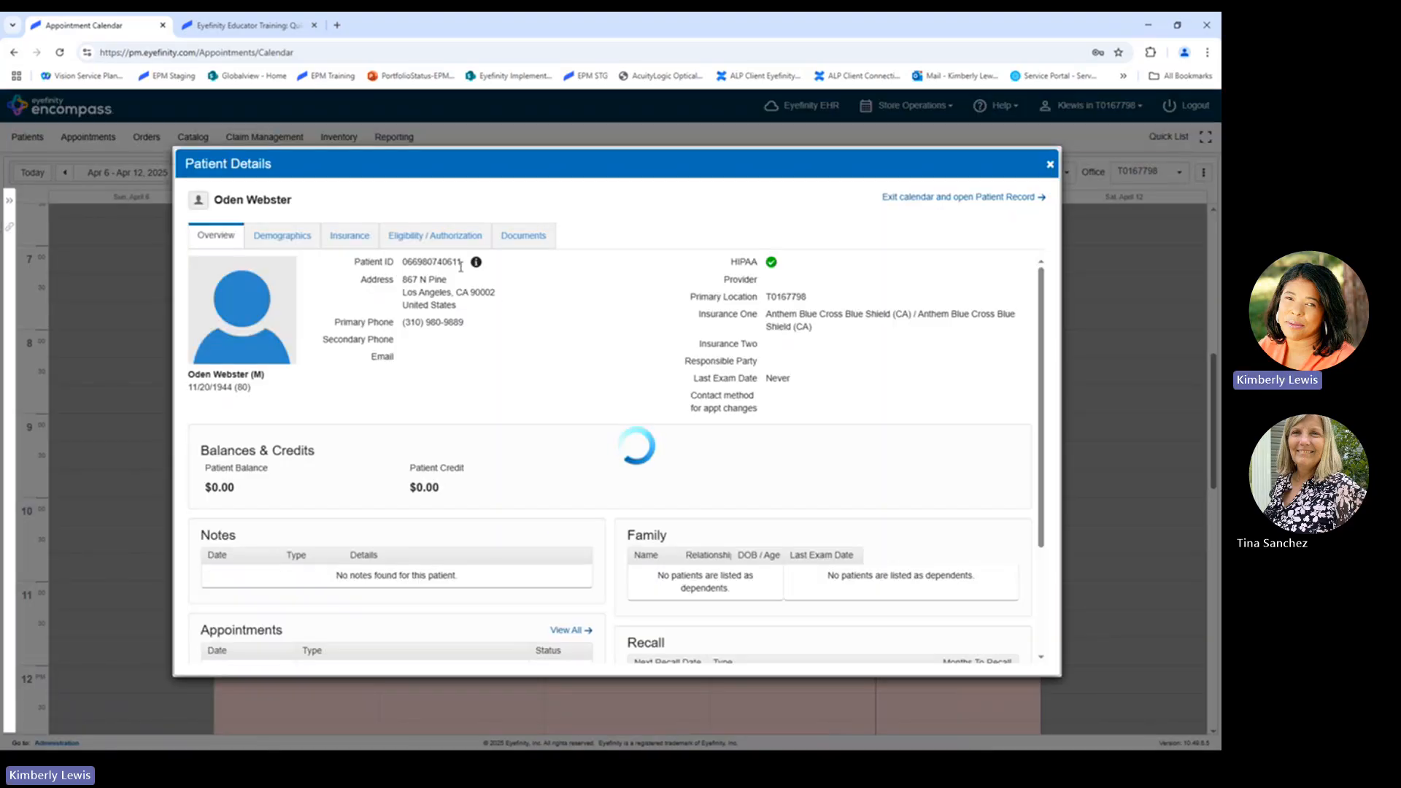
{"action": "left_click", "coordinate": [448, 244]}
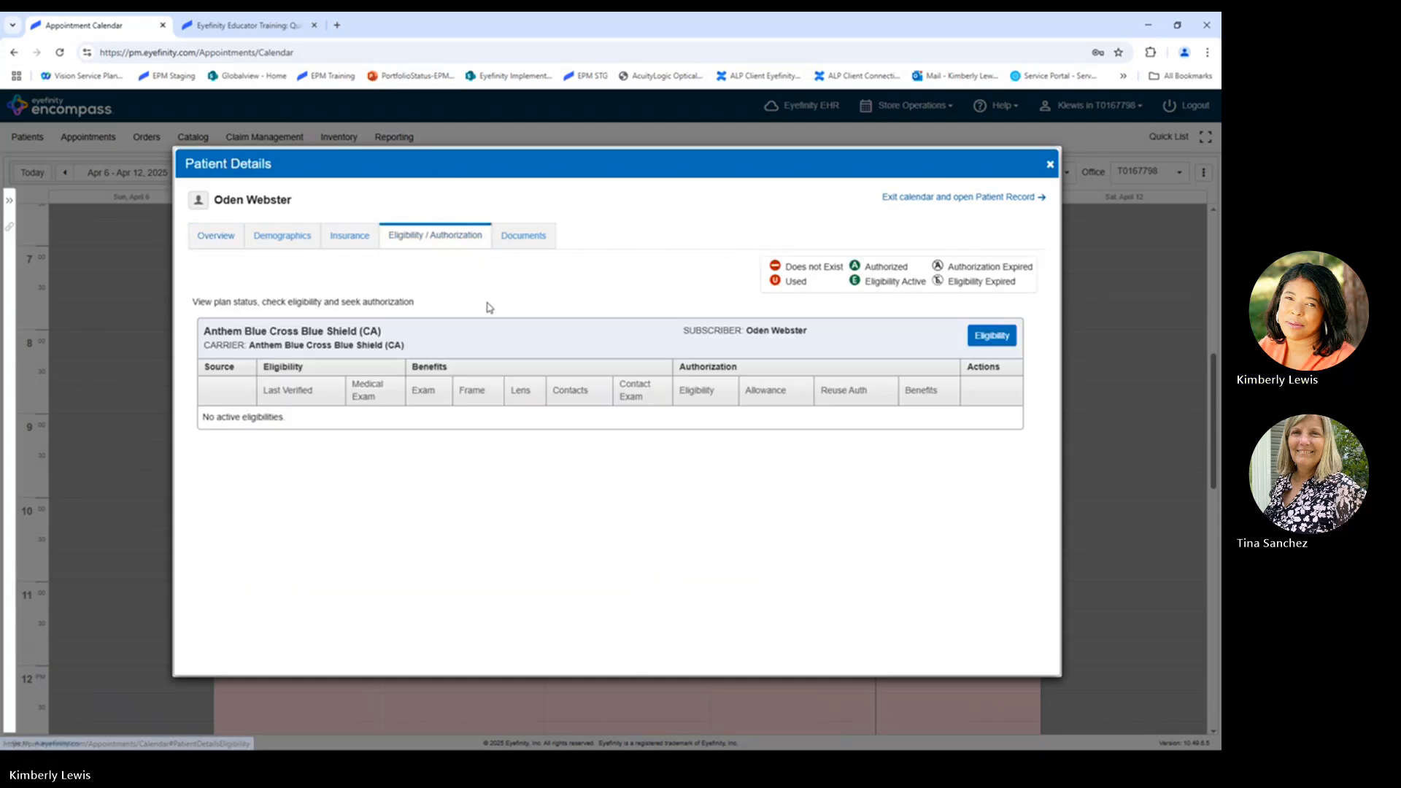
{"action": "left_click", "coordinate": [957, 201]}
{"action": "left_click", "coordinate": [957, 202]}
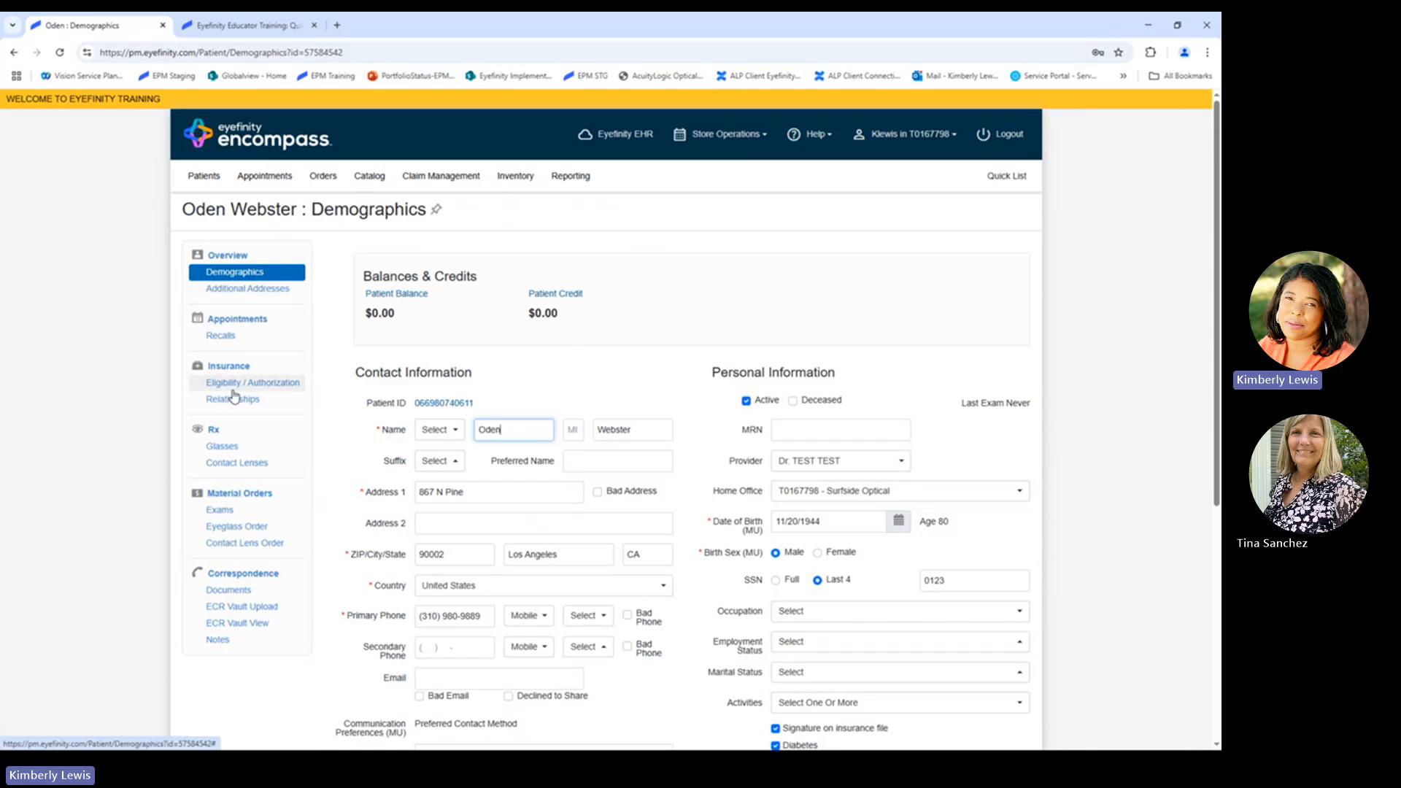
{"action": "left_click", "coordinate": [232, 387]}
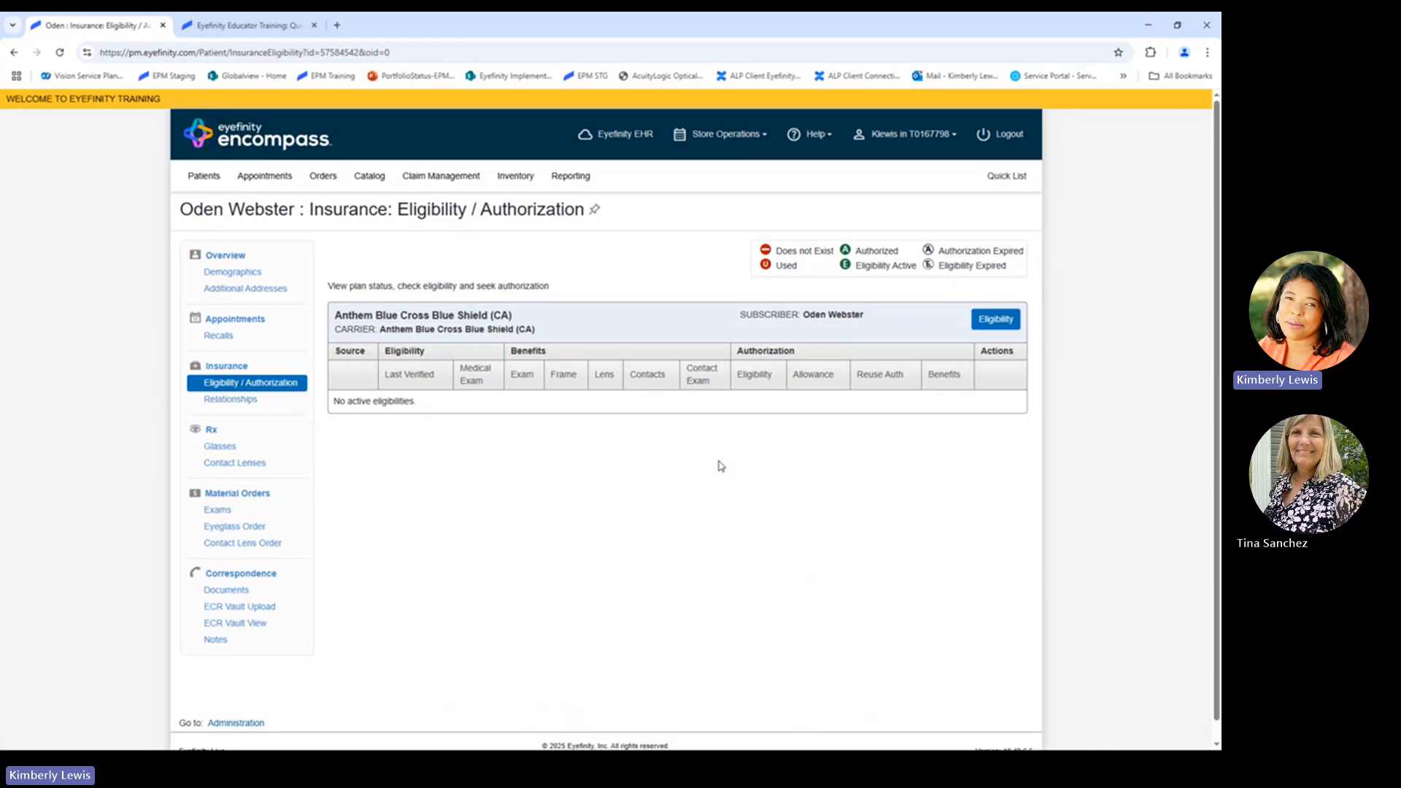
Step: Start an Anthem Blue Cross Blue Shield (CA) eligibility with Medical Exam enabled, and leave Intraocular Lens Surgery Performed at No in the claim details
{"action": "left_click", "coordinate": [998, 324]}
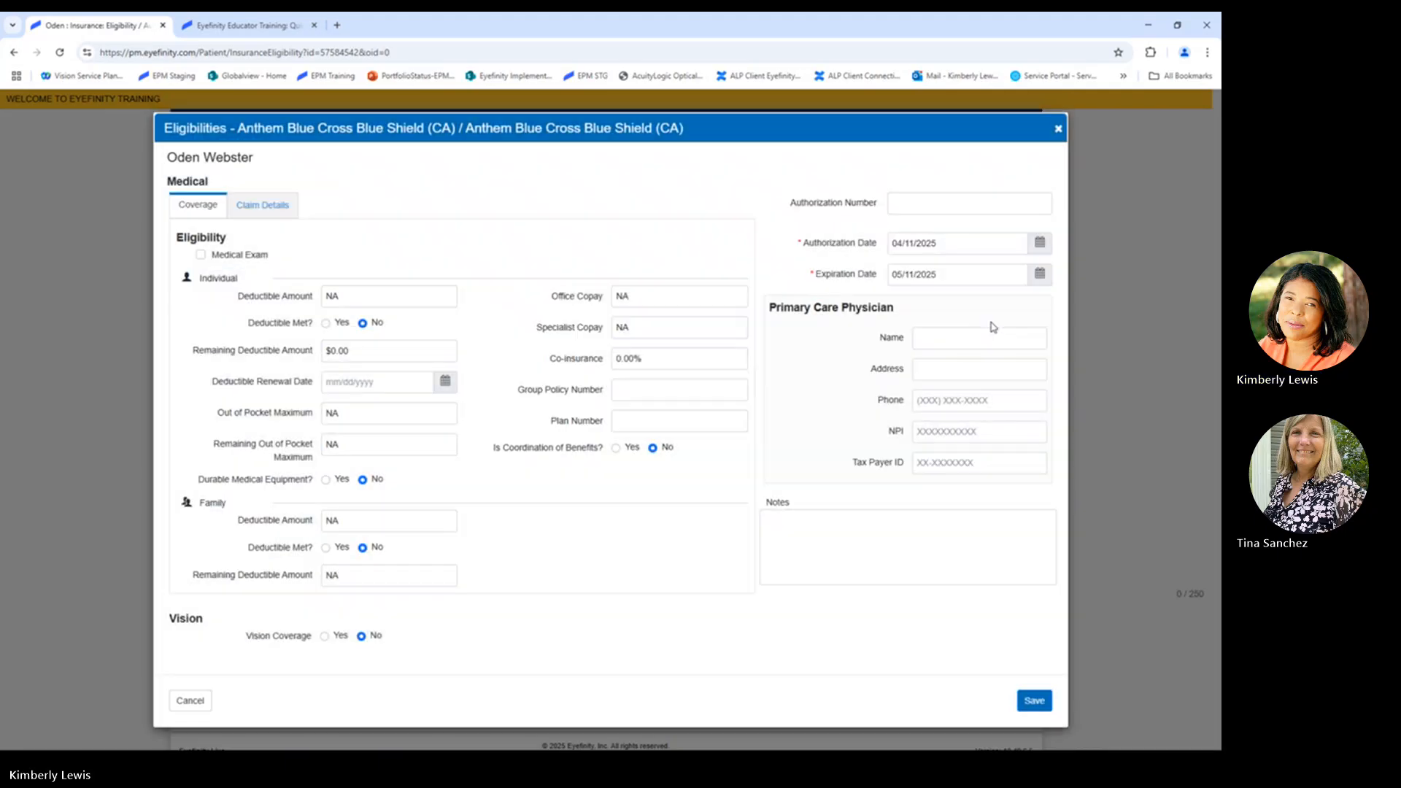
{"action": "left_click", "coordinate": [200, 257]}
{"action": "left_click", "coordinate": [268, 212]}
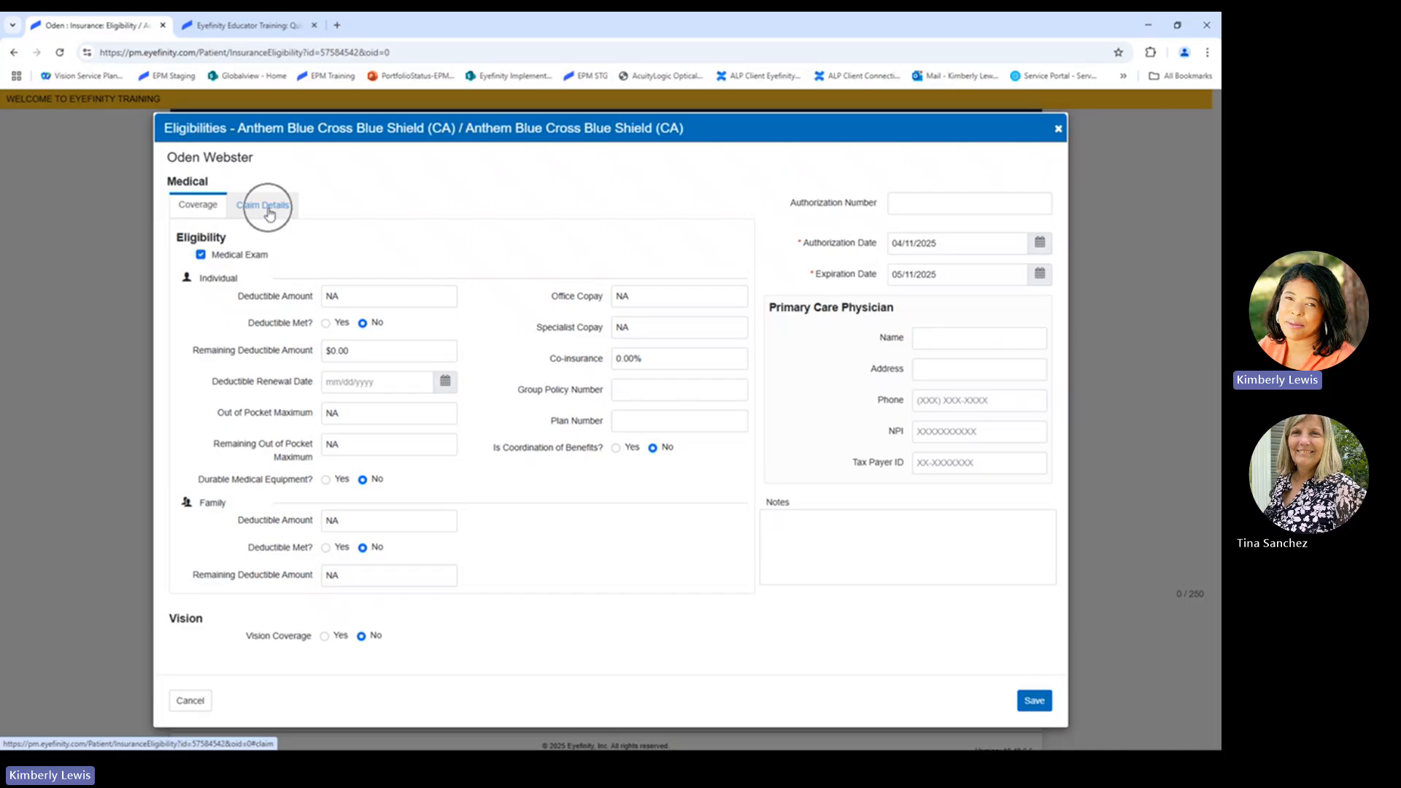
{"action": "left_click", "coordinate": [268, 211]}
{"action": "left_click", "coordinate": [267, 210]}
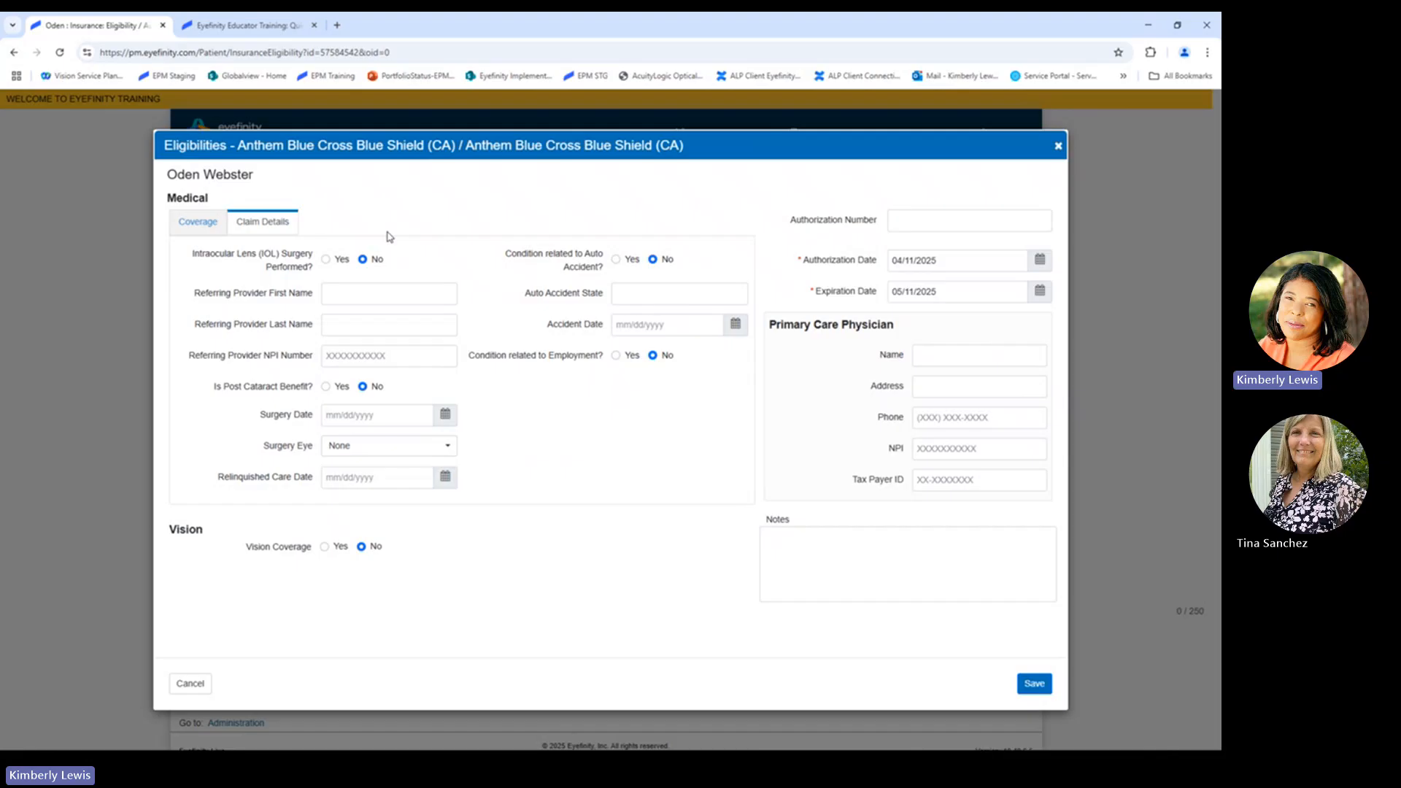
{"action": "left_click", "coordinate": [326, 261]}
{"action": "left_click", "coordinate": [363, 260]}
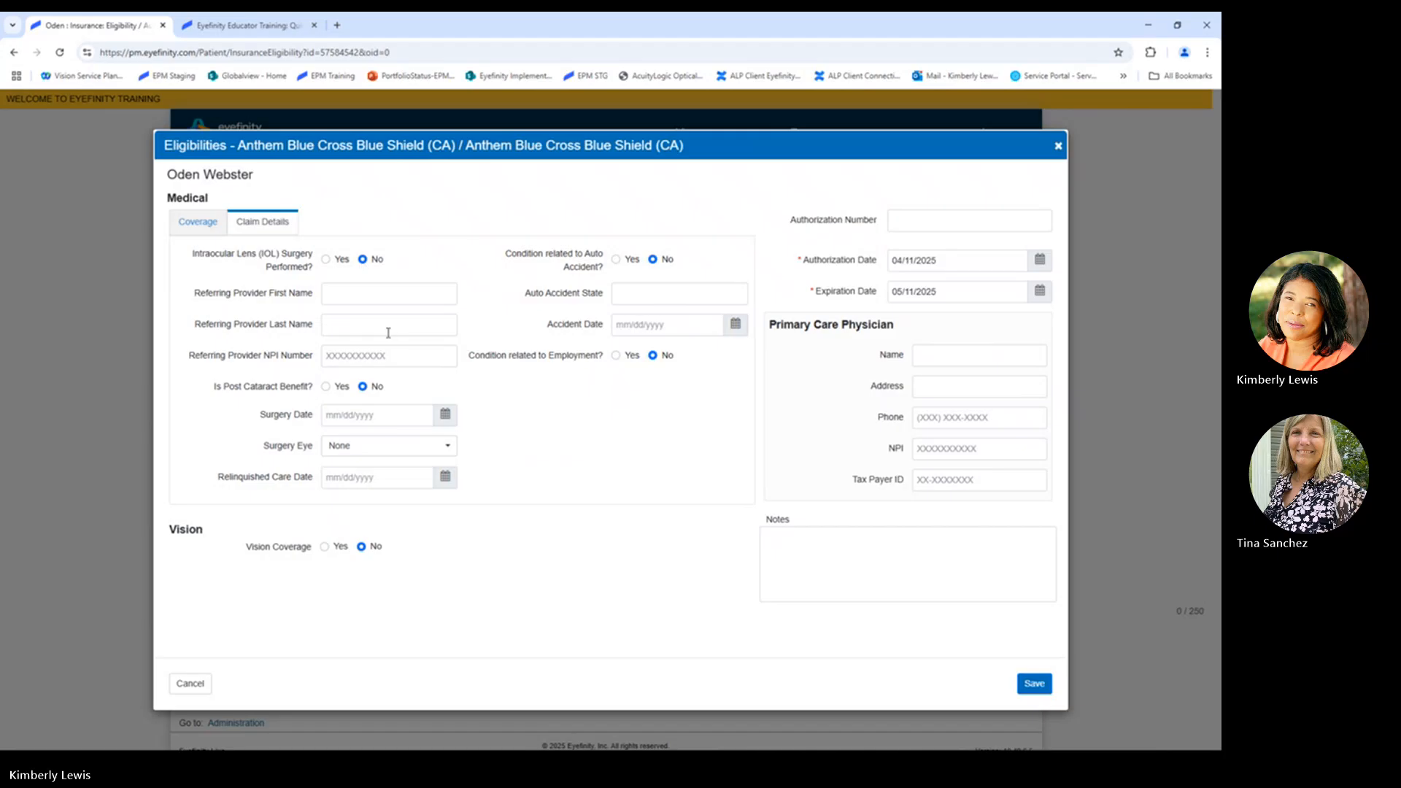
Step: Enter Test as the referring provider's first and last name and fill in the referring provider's NPI number
{"action": "left_click", "coordinate": [377, 295]}
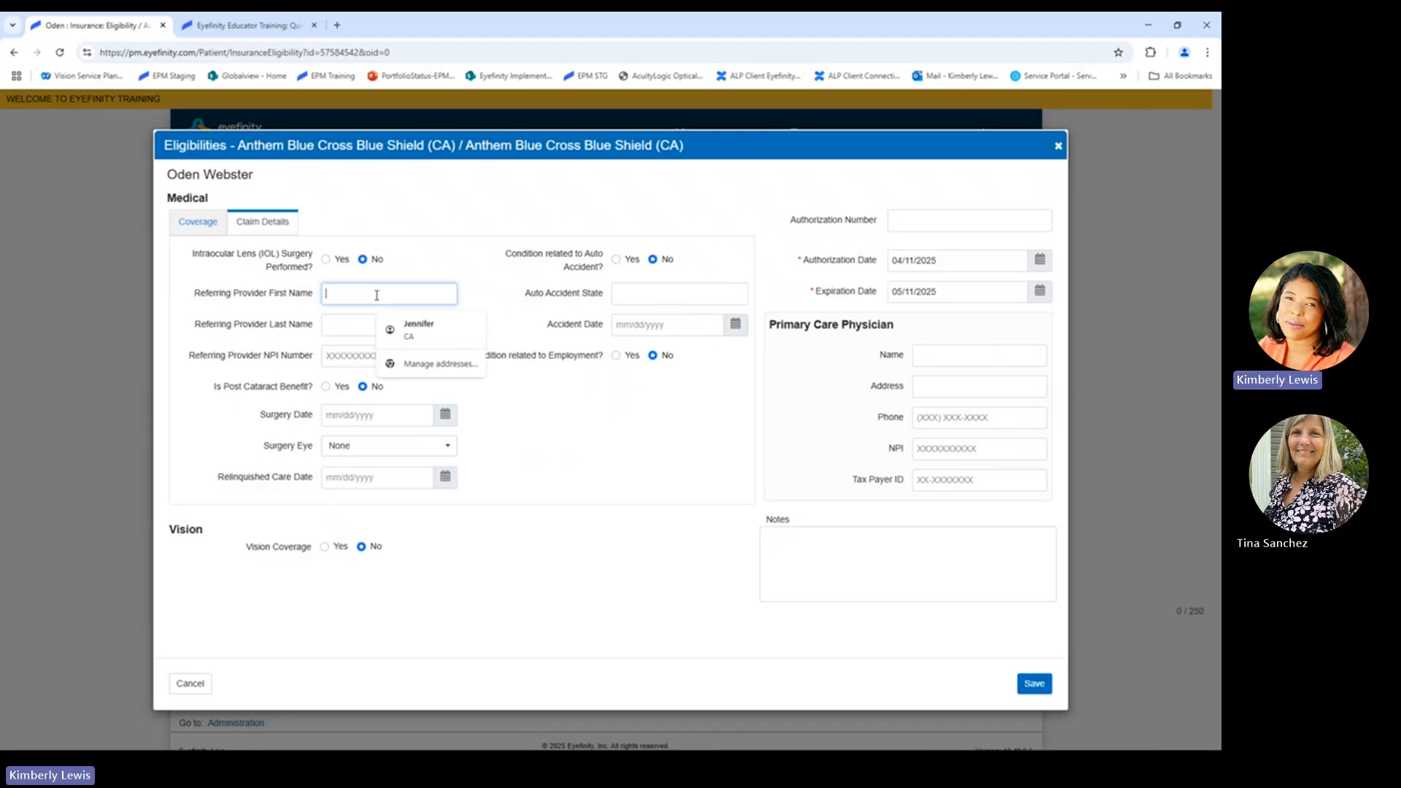
{"action": "type", "text": "test"}
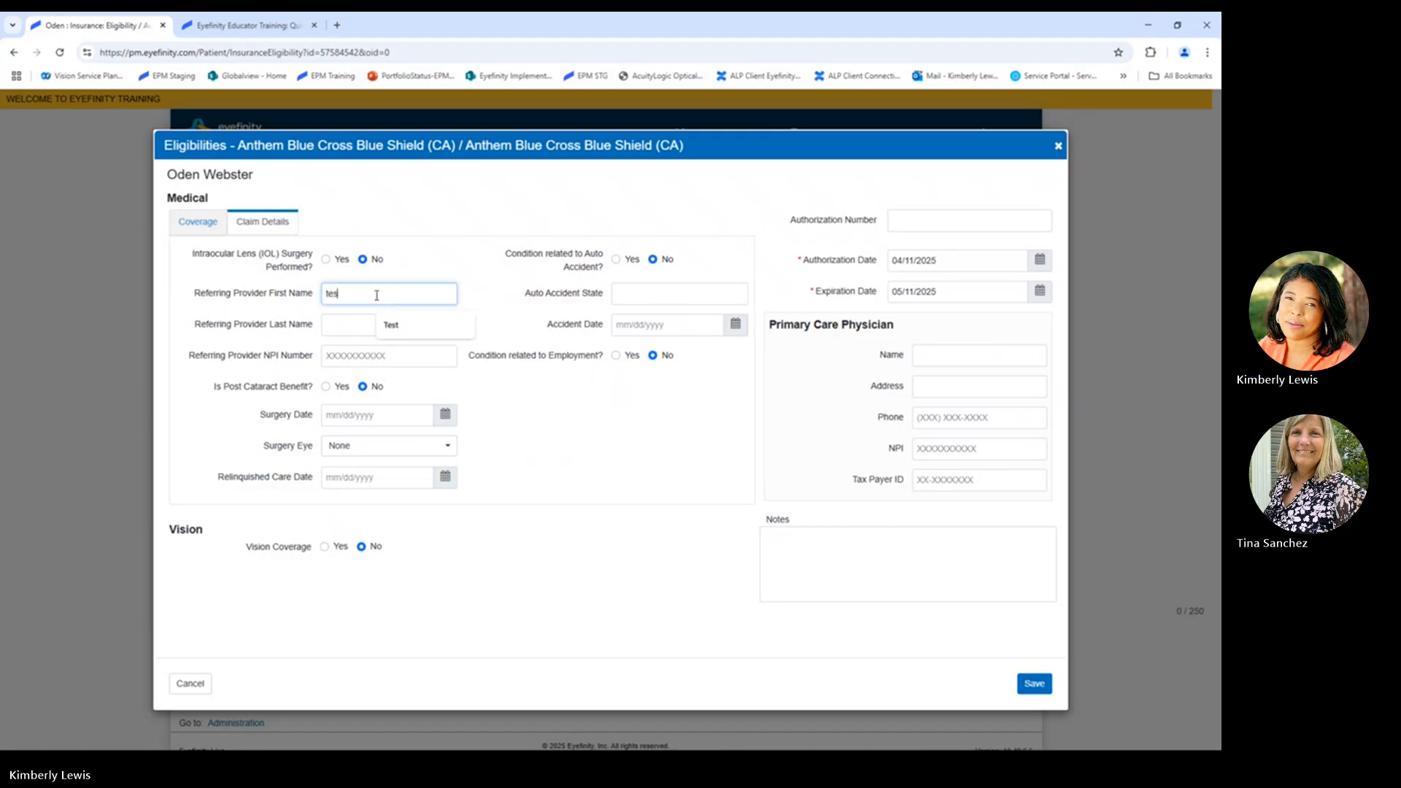
{"action": "left_click", "coordinate": [390, 324]}
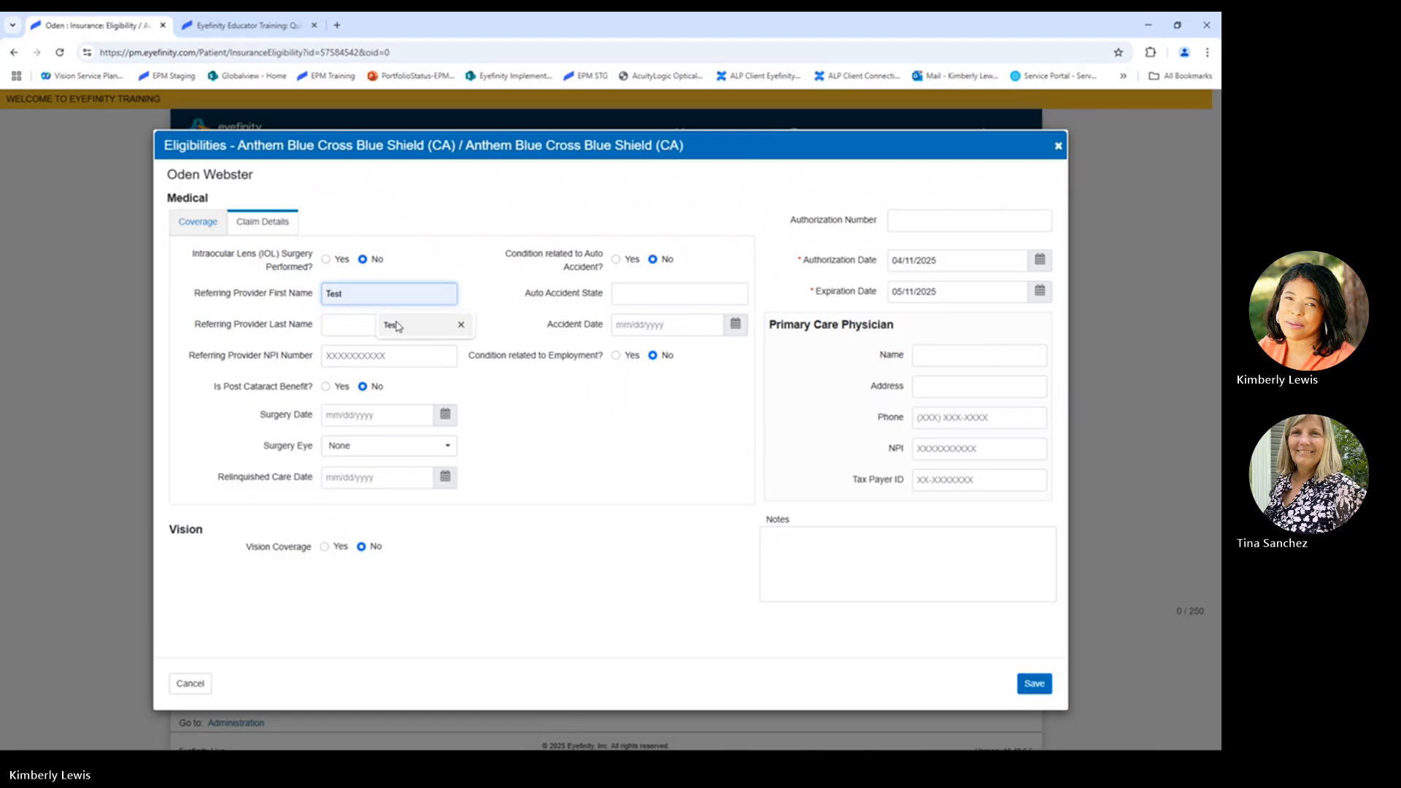
{"action": "left_click", "coordinate": [390, 324]}
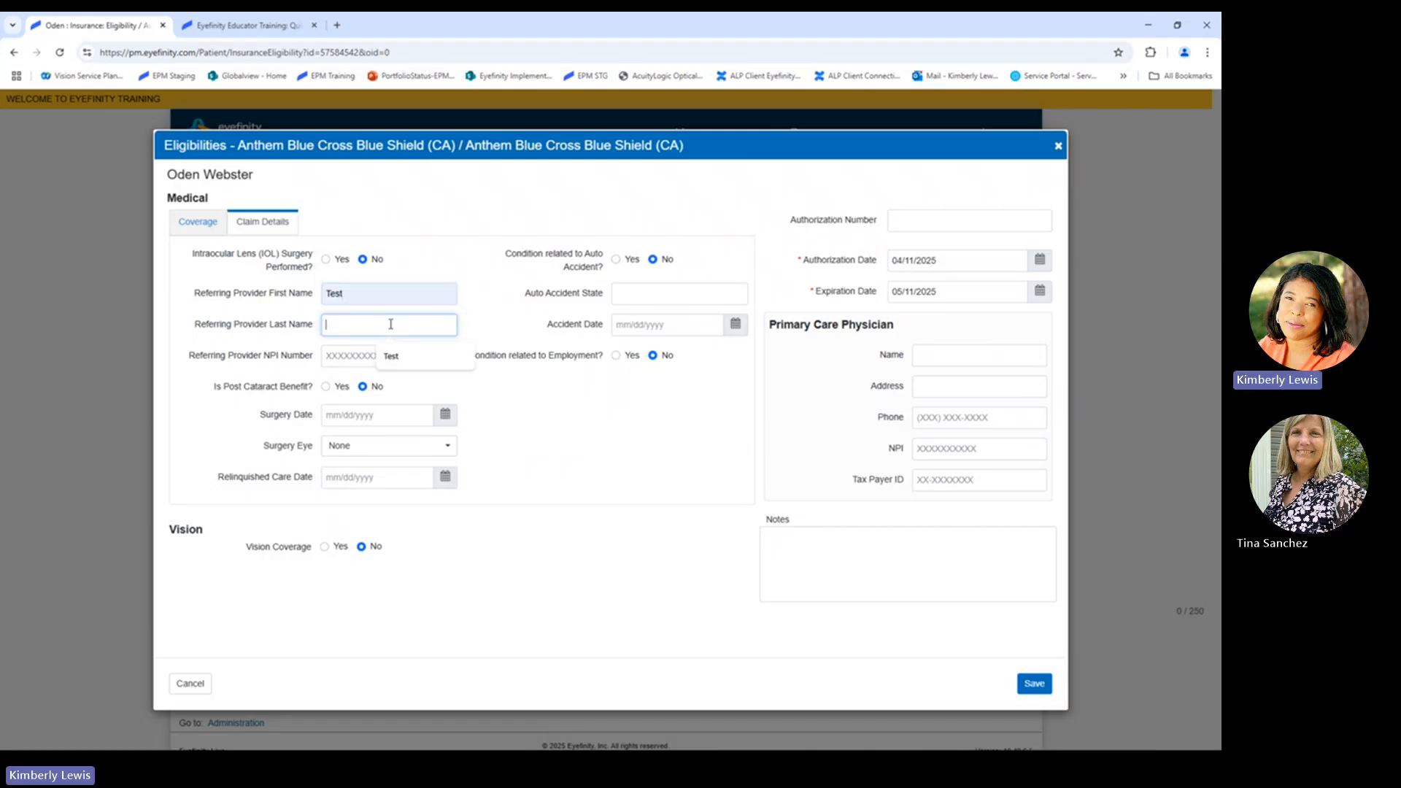
{"action": "left_click", "coordinate": [391, 356]}
{"action": "left_click", "coordinate": [388, 356]}
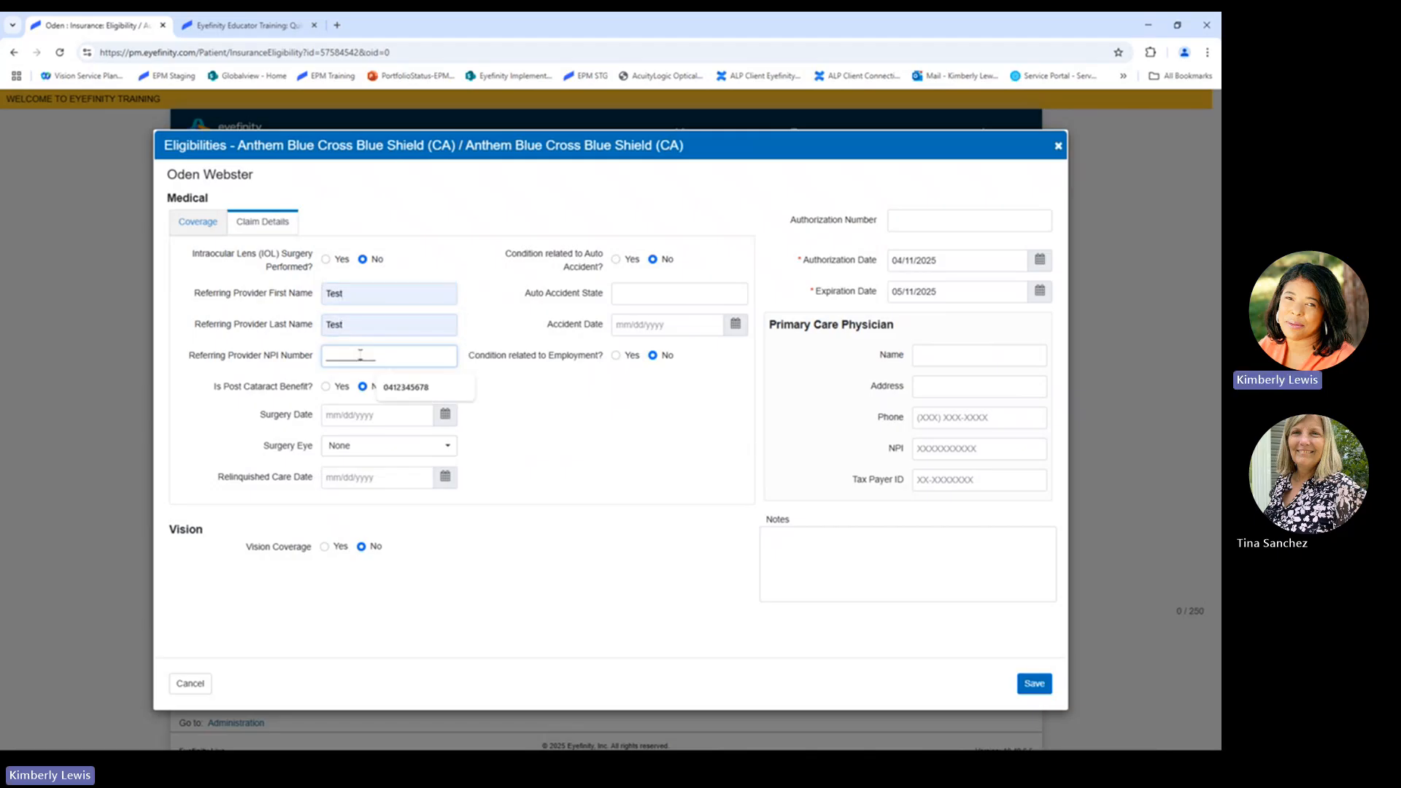
{"action": "left_click", "coordinate": [422, 392]}
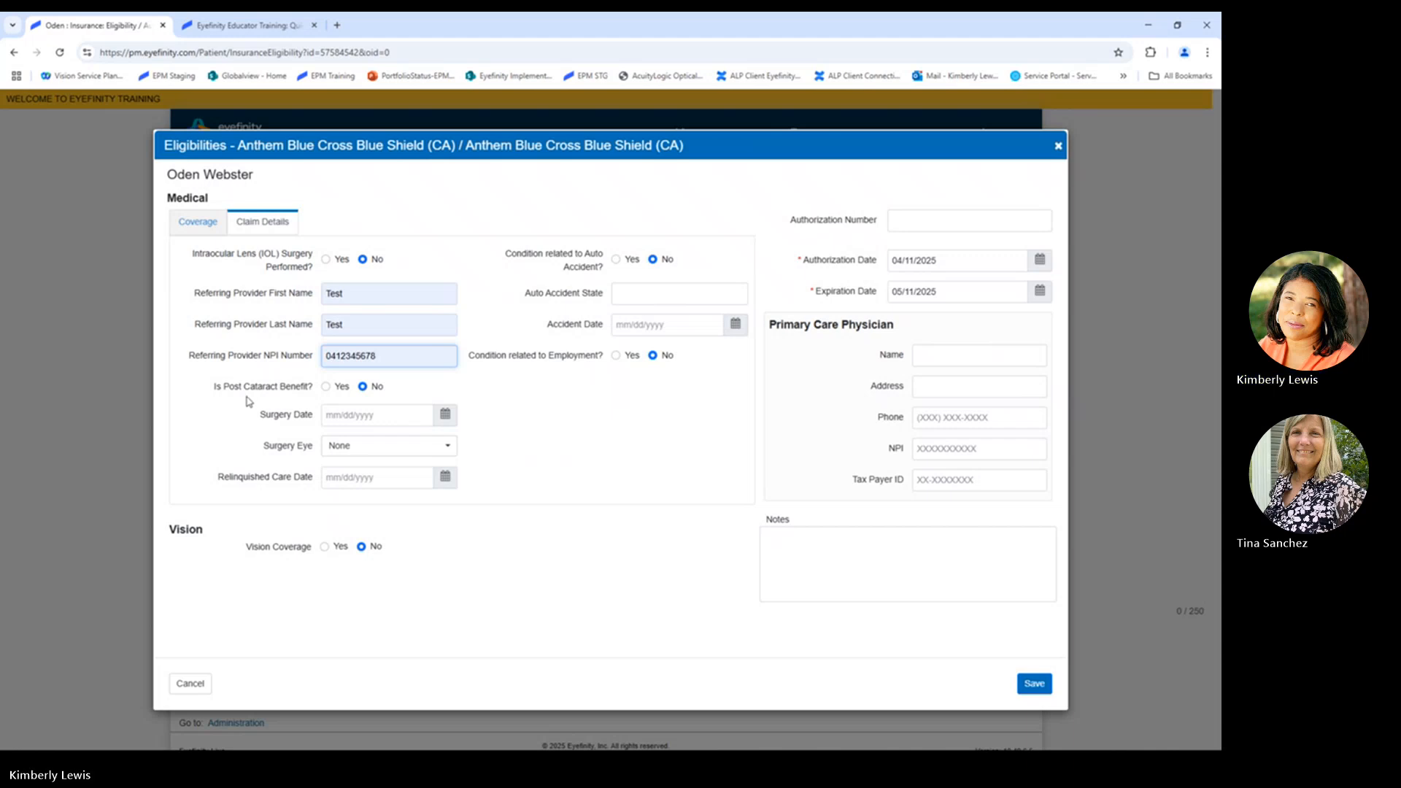
Step: Mark the claim as a post cataract benefit, with surgery date 4/9/2025 and Right Eye as the surgery eye
{"action": "left_click", "coordinate": [326, 387]}
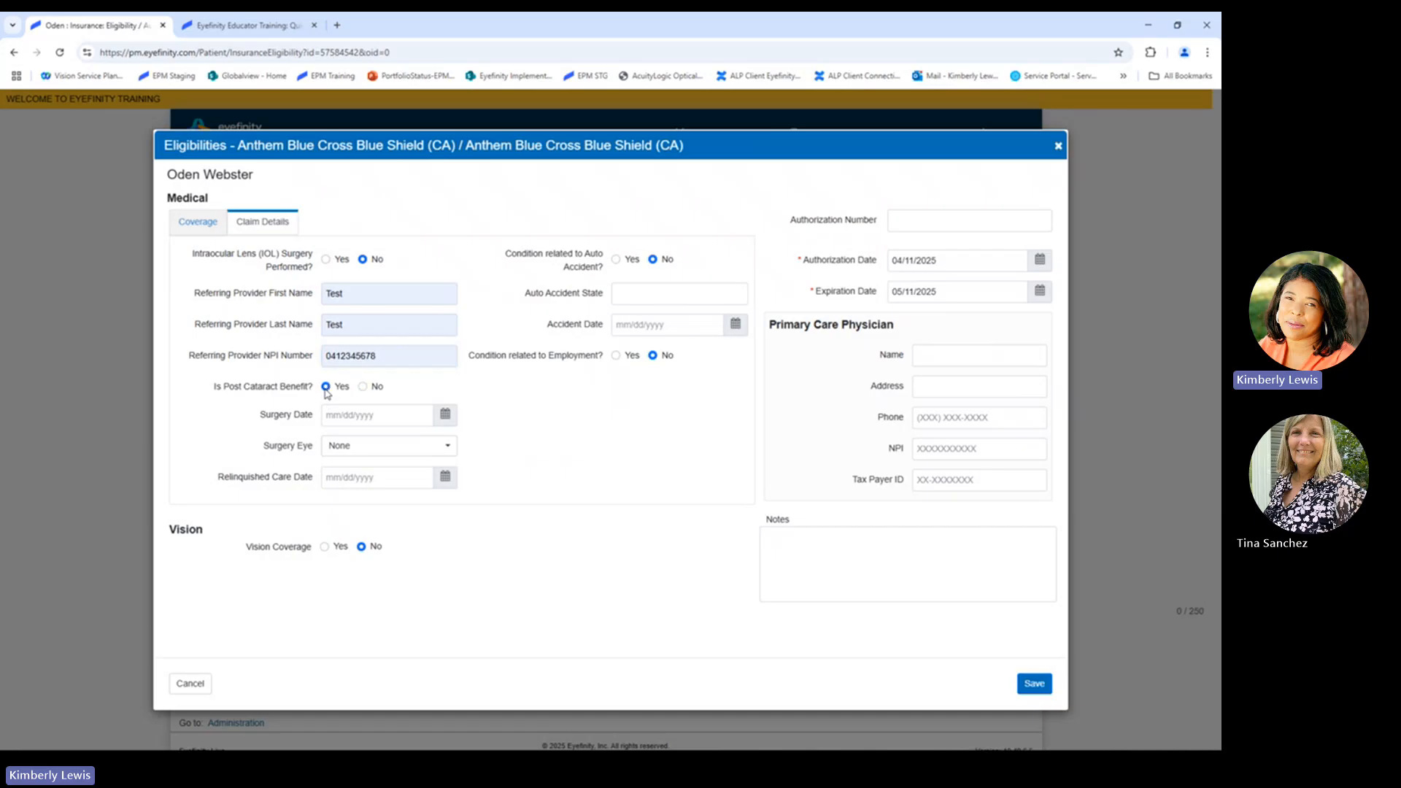
{"action": "left_click", "coordinate": [442, 422]}
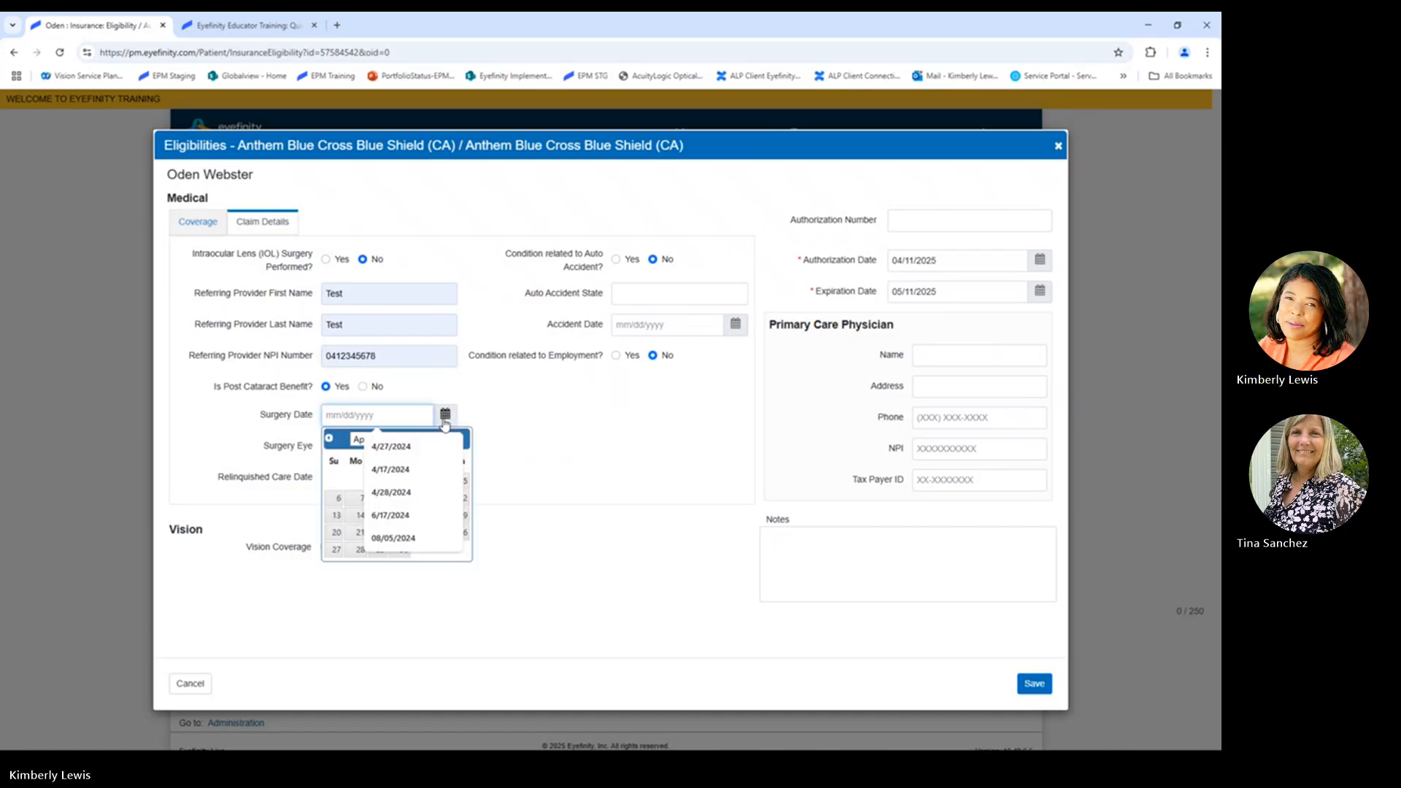
{"action": "left_click", "coordinate": [328, 484]}
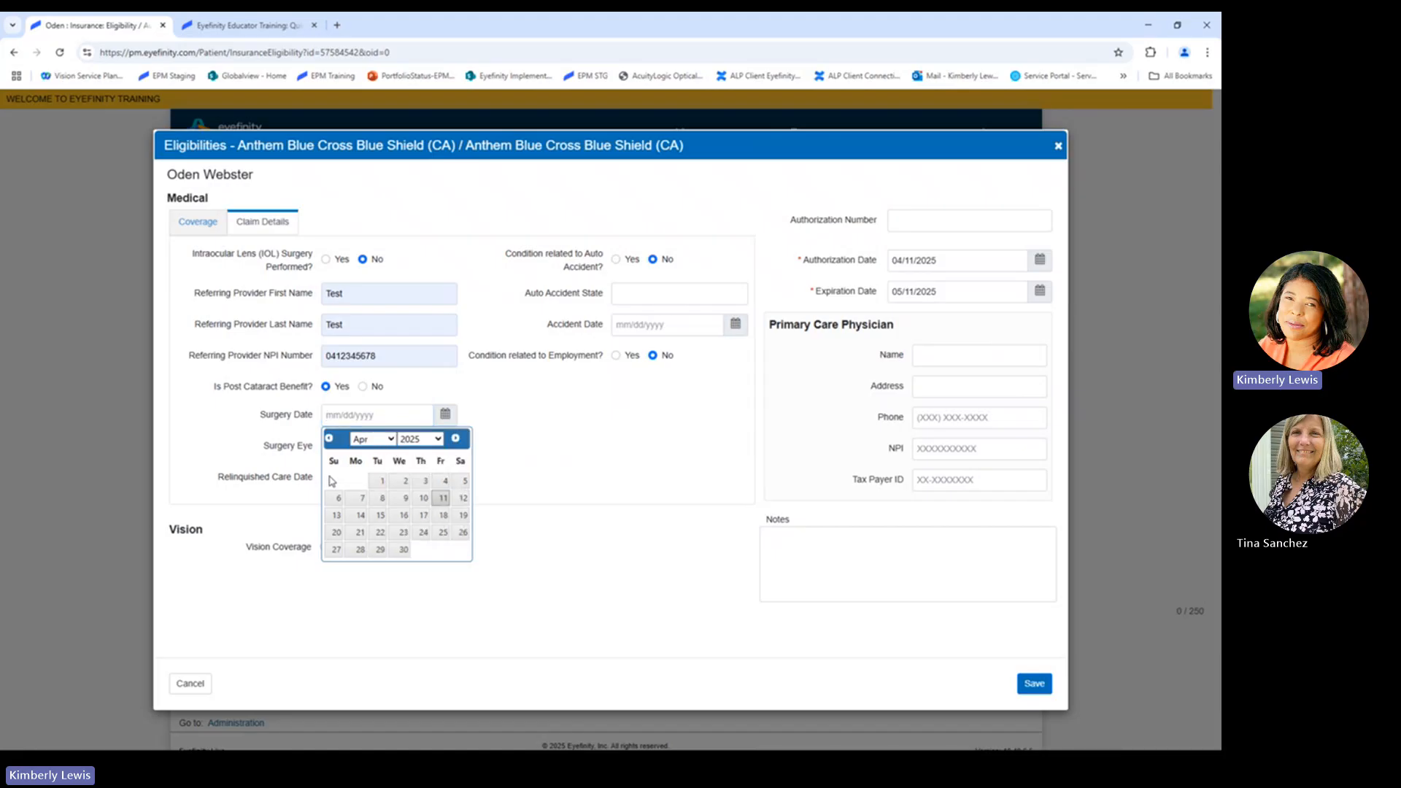
{"action": "left_click", "coordinate": [421, 500]}
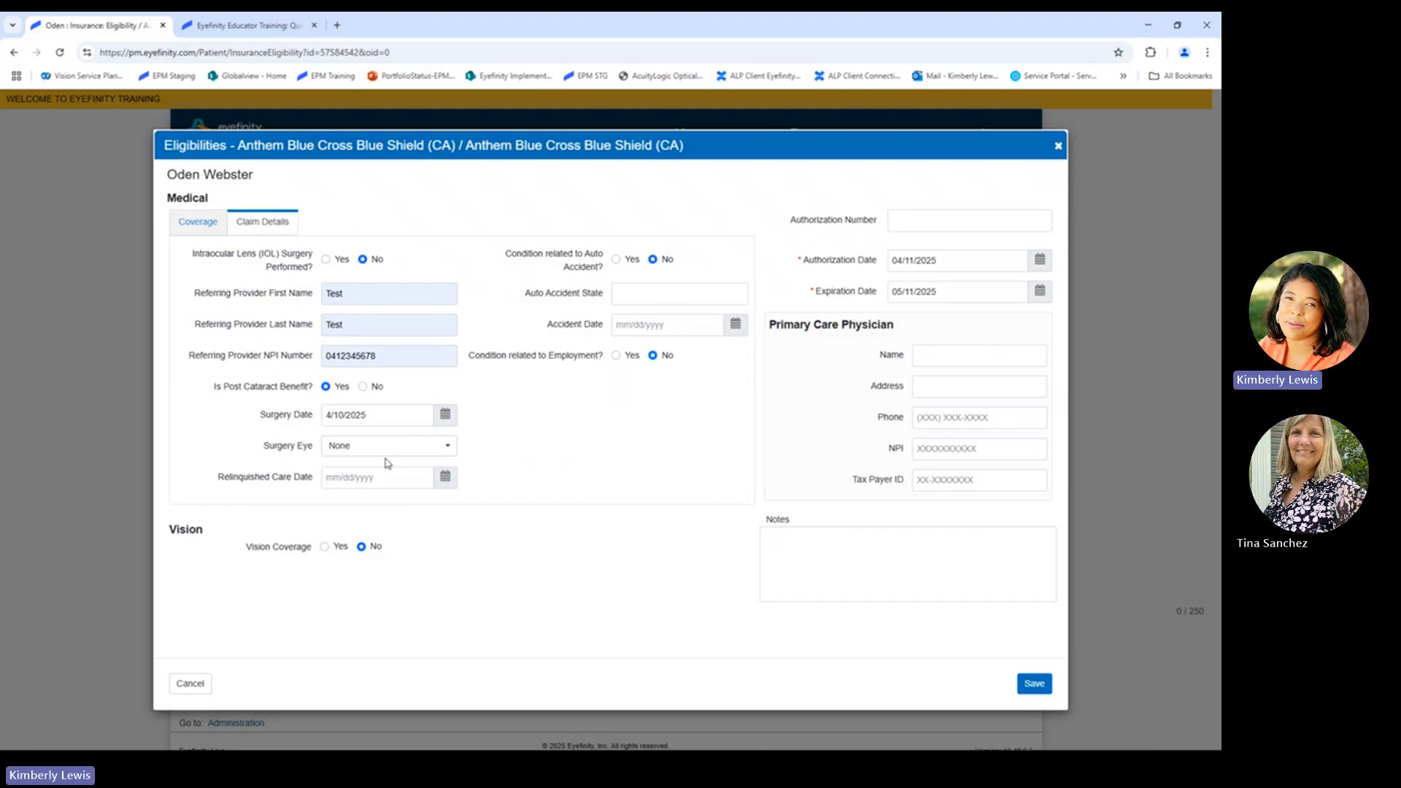
{"action": "left_click", "coordinate": [400, 415]}
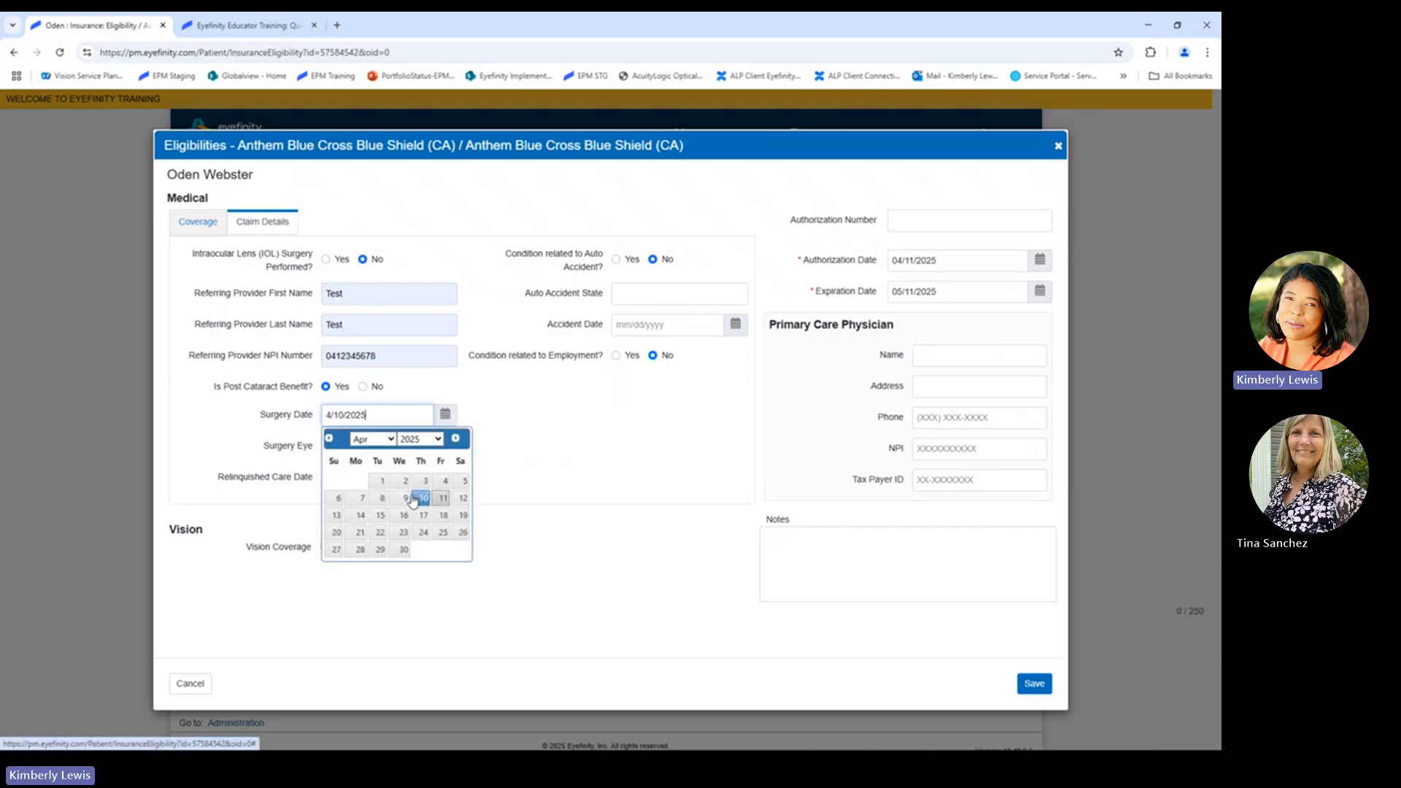
{"action": "left_click", "coordinate": [409, 501]}
{"action": "left_click", "coordinate": [405, 445]}
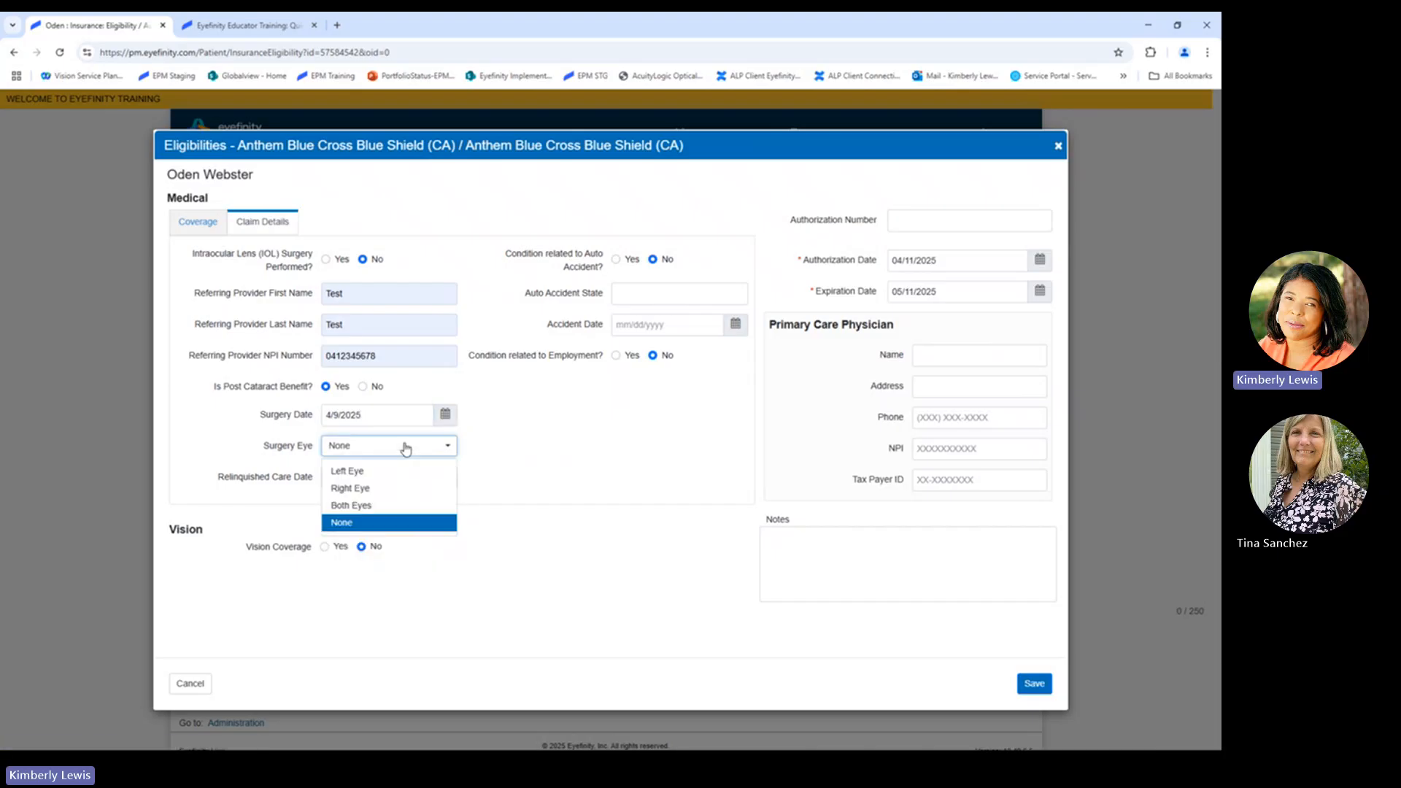
{"action": "left_click", "coordinate": [373, 488]}
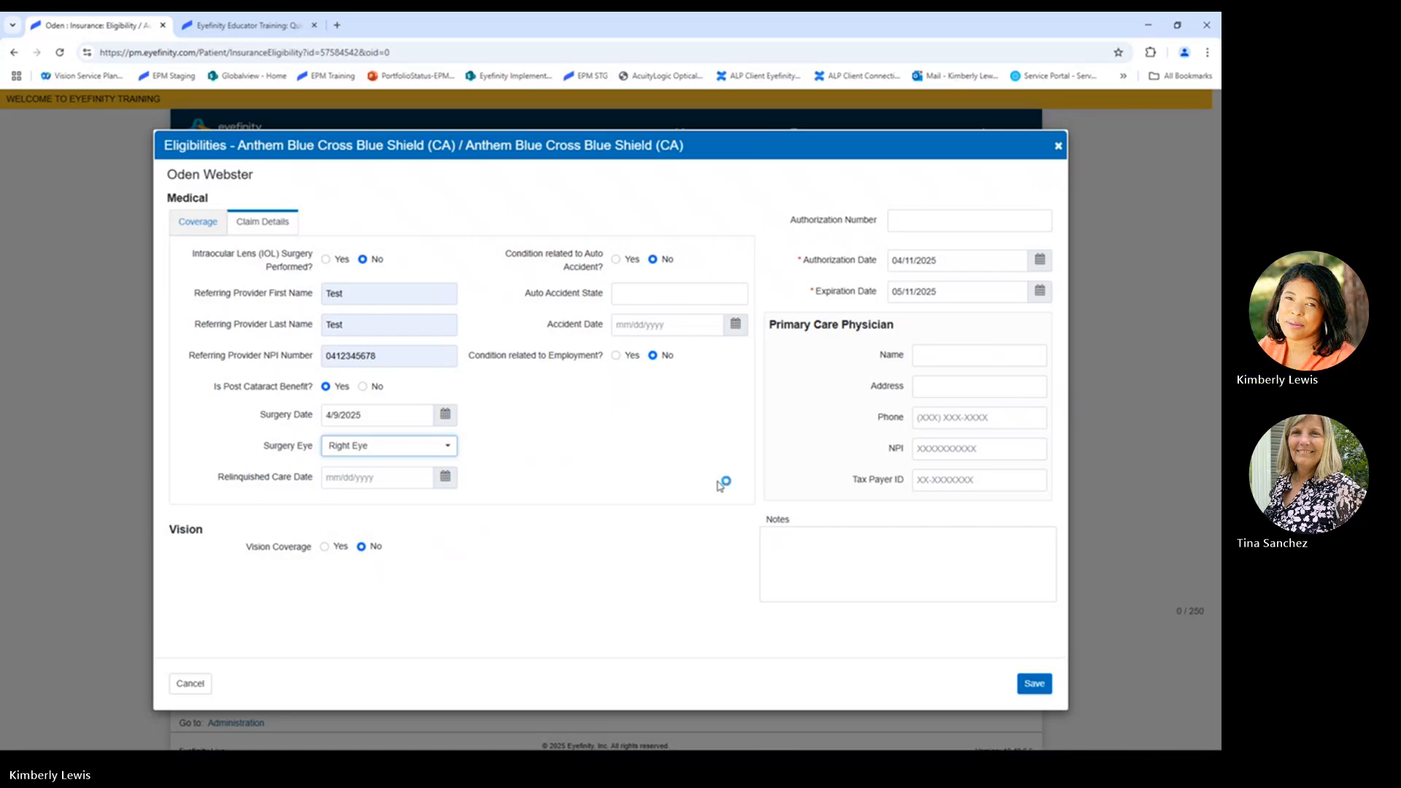
Step: Set the Relinquished Care Date in the claim details to 4/10/2025
{"action": "left_click", "coordinate": [366, 476]}
{"action": "left_click", "coordinate": [641, 493]}
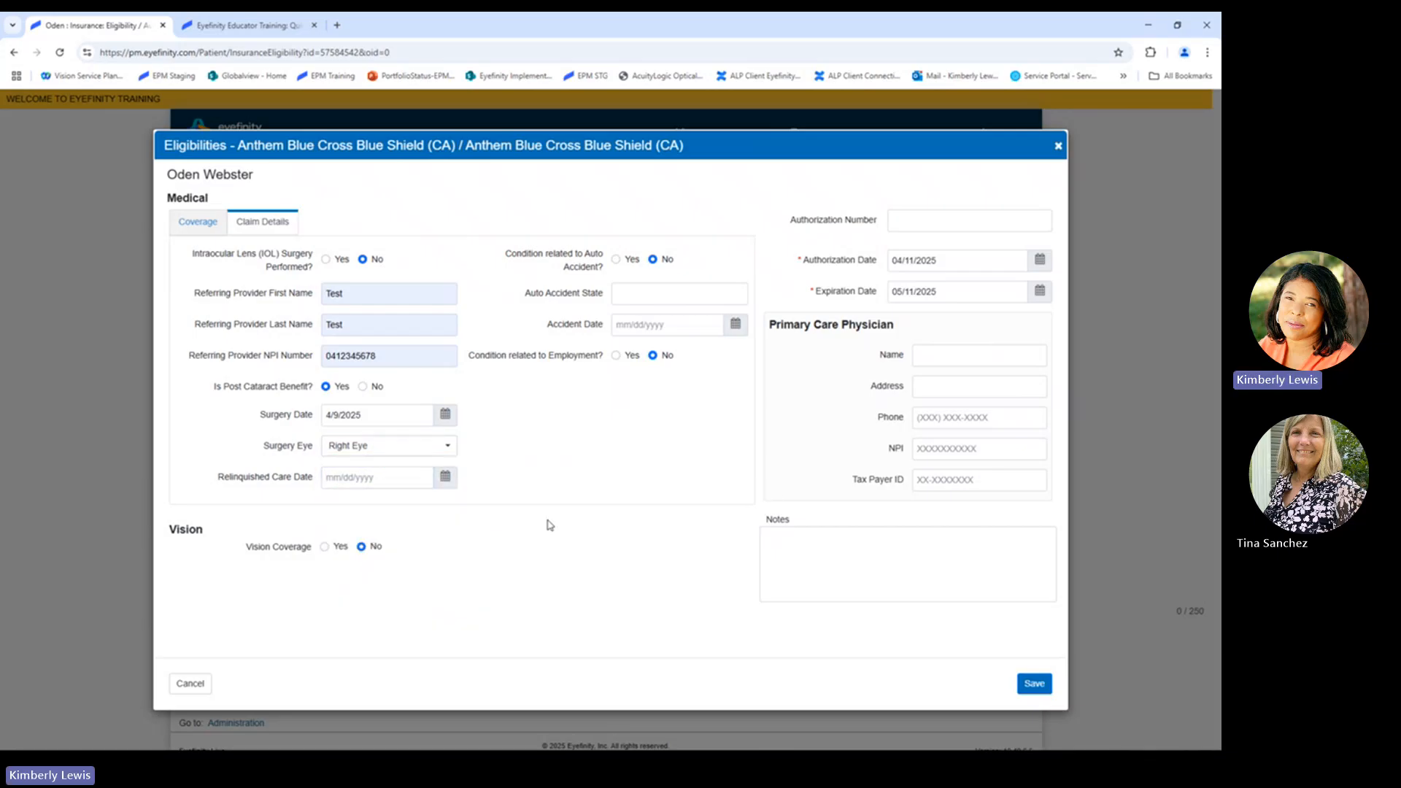
{"action": "left_click", "coordinate": [445, 477]}
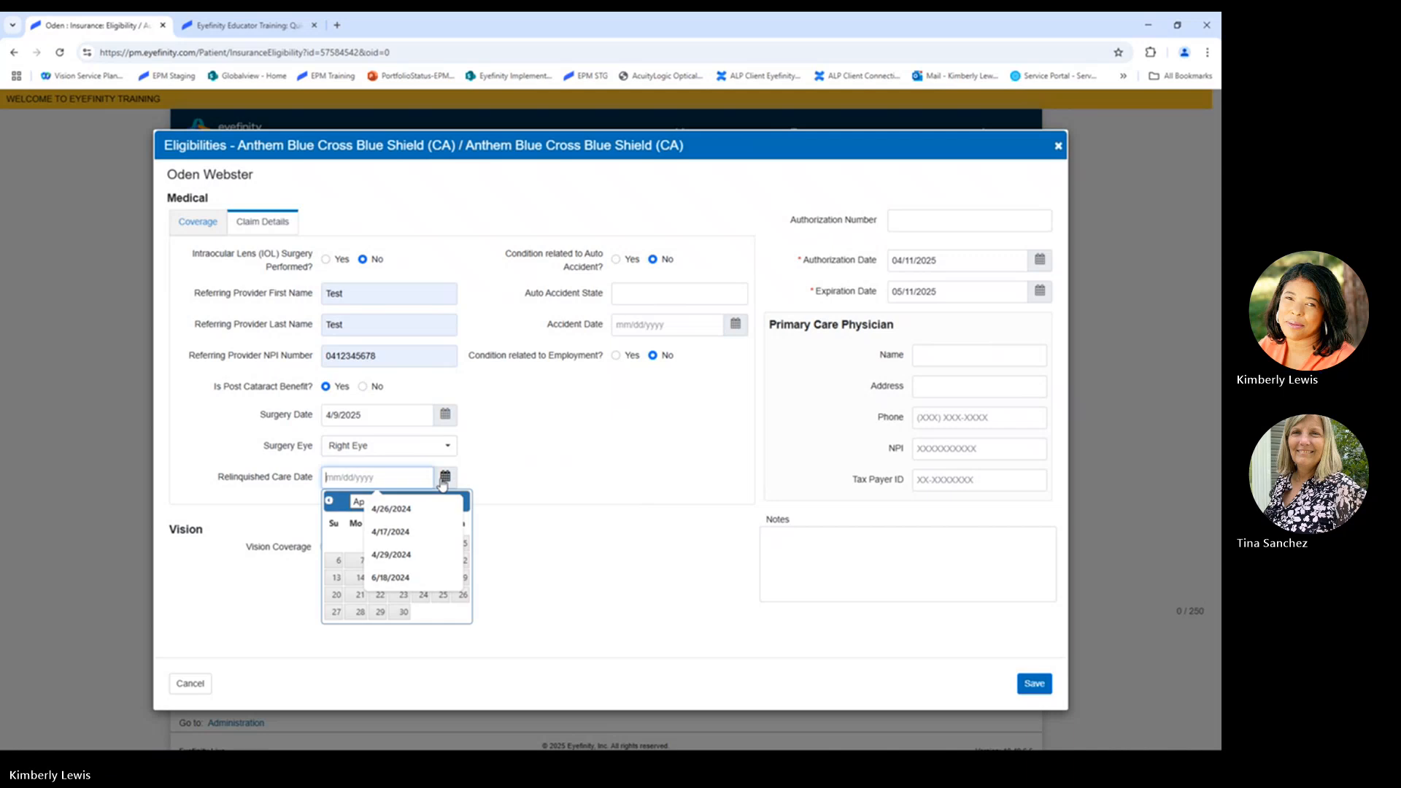
{"action": "left_click", "coordinate": [355, 545]}
{"action": "left_click", "coordinate": [424, 560]}
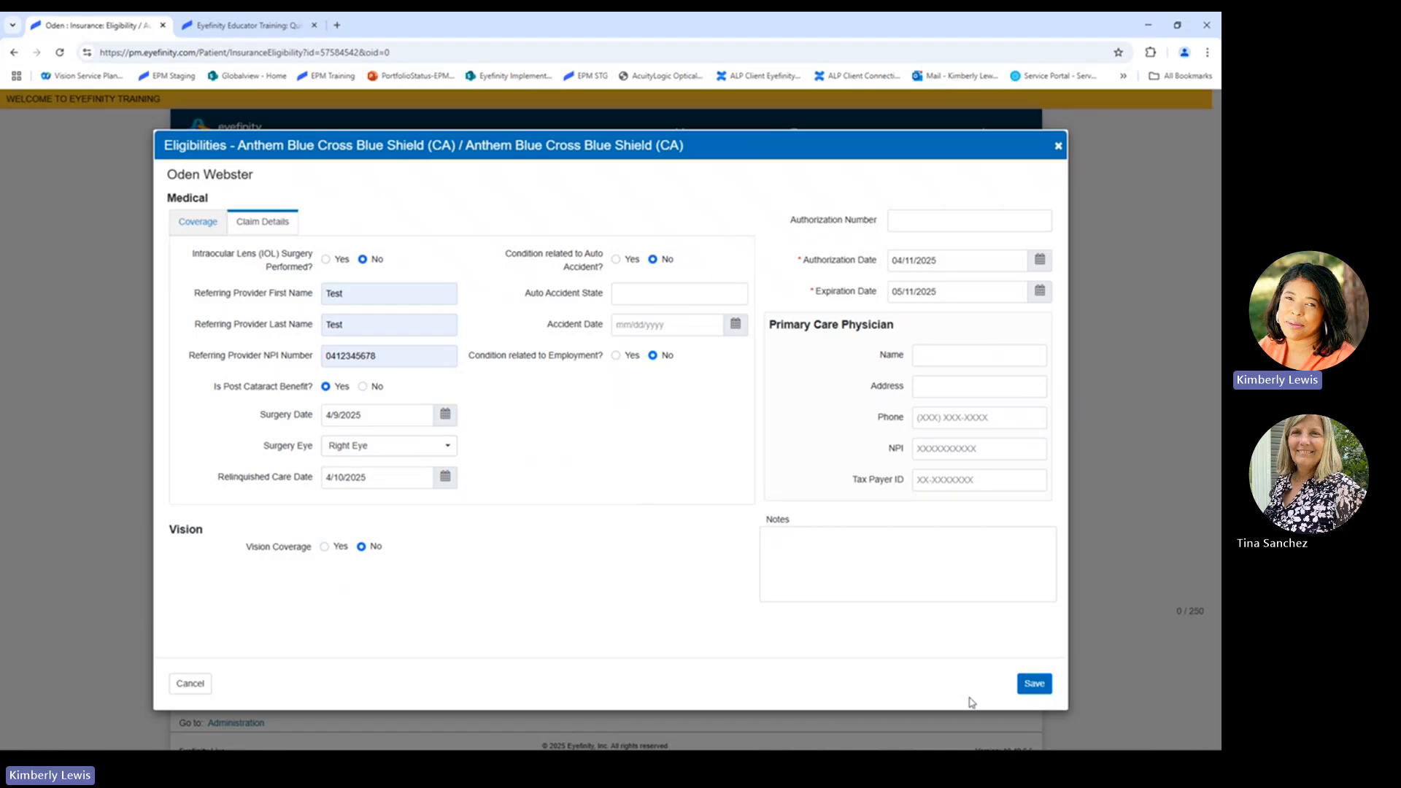
Step: Change the surgery date to 4/10/2025 and save the eligibility
{"action": "left_click", "coordinate": [1040, 689]}
{"action": "left_click", "coordinate": [445, 417]}
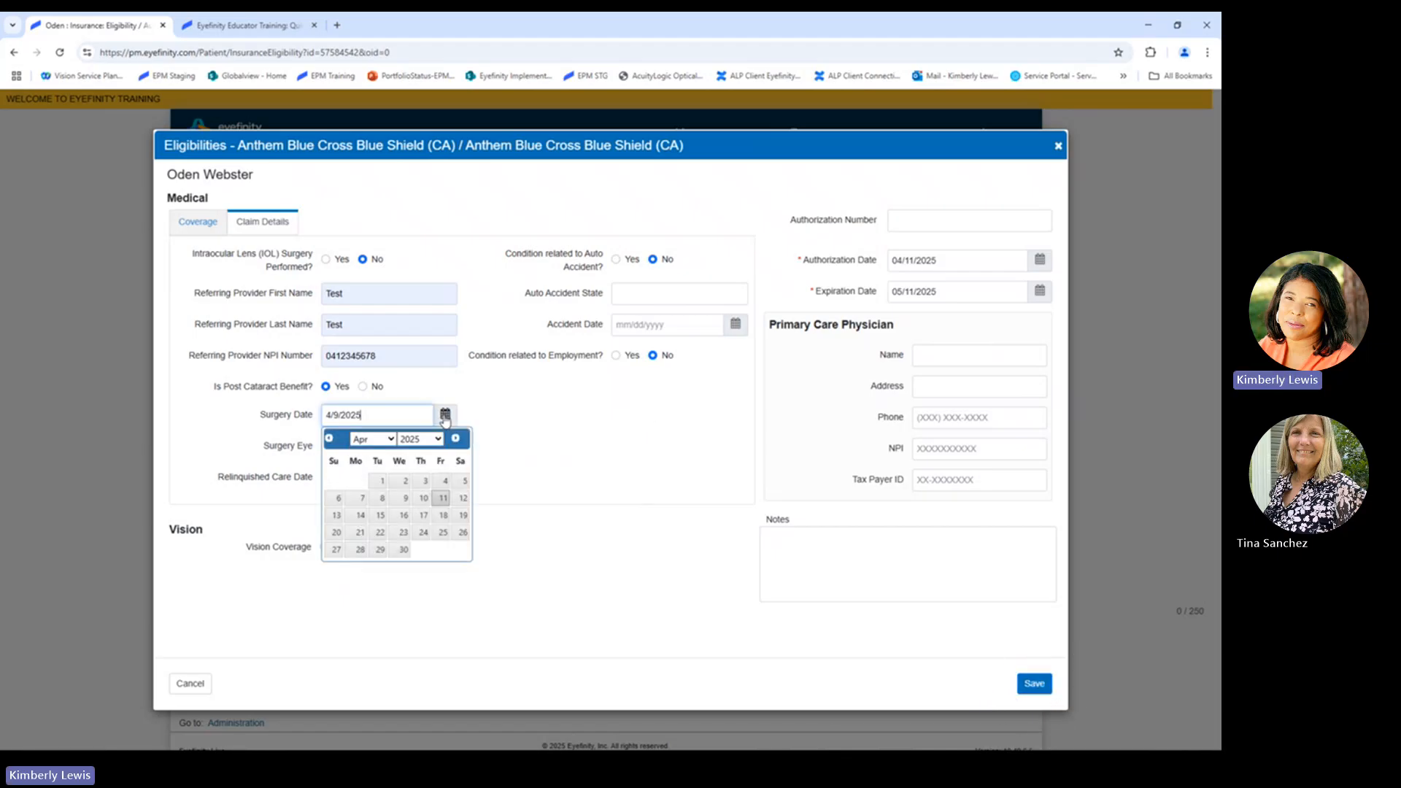
{"action": "left_click", "coordinate": [423, 498]}
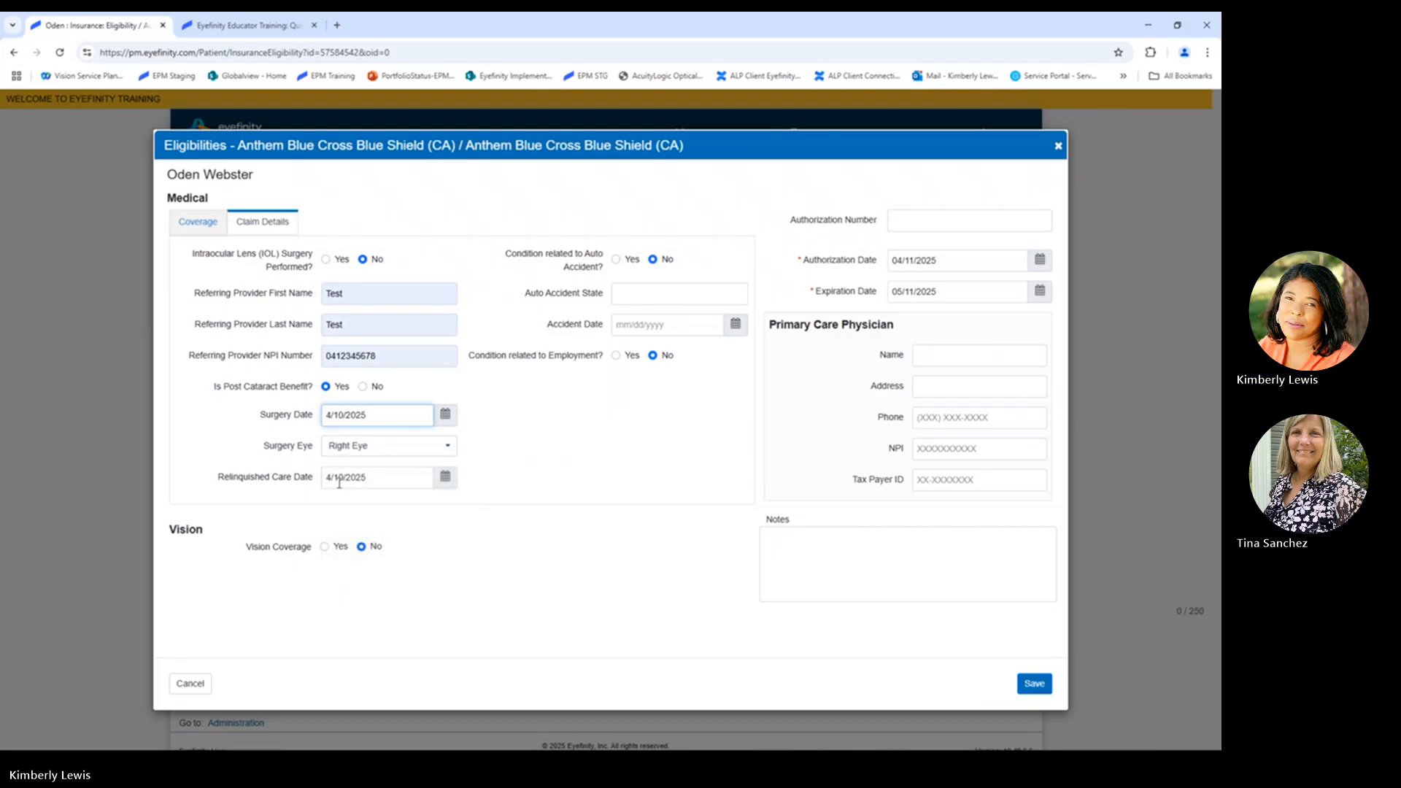
{"action": "key", "text": "ctrl"}
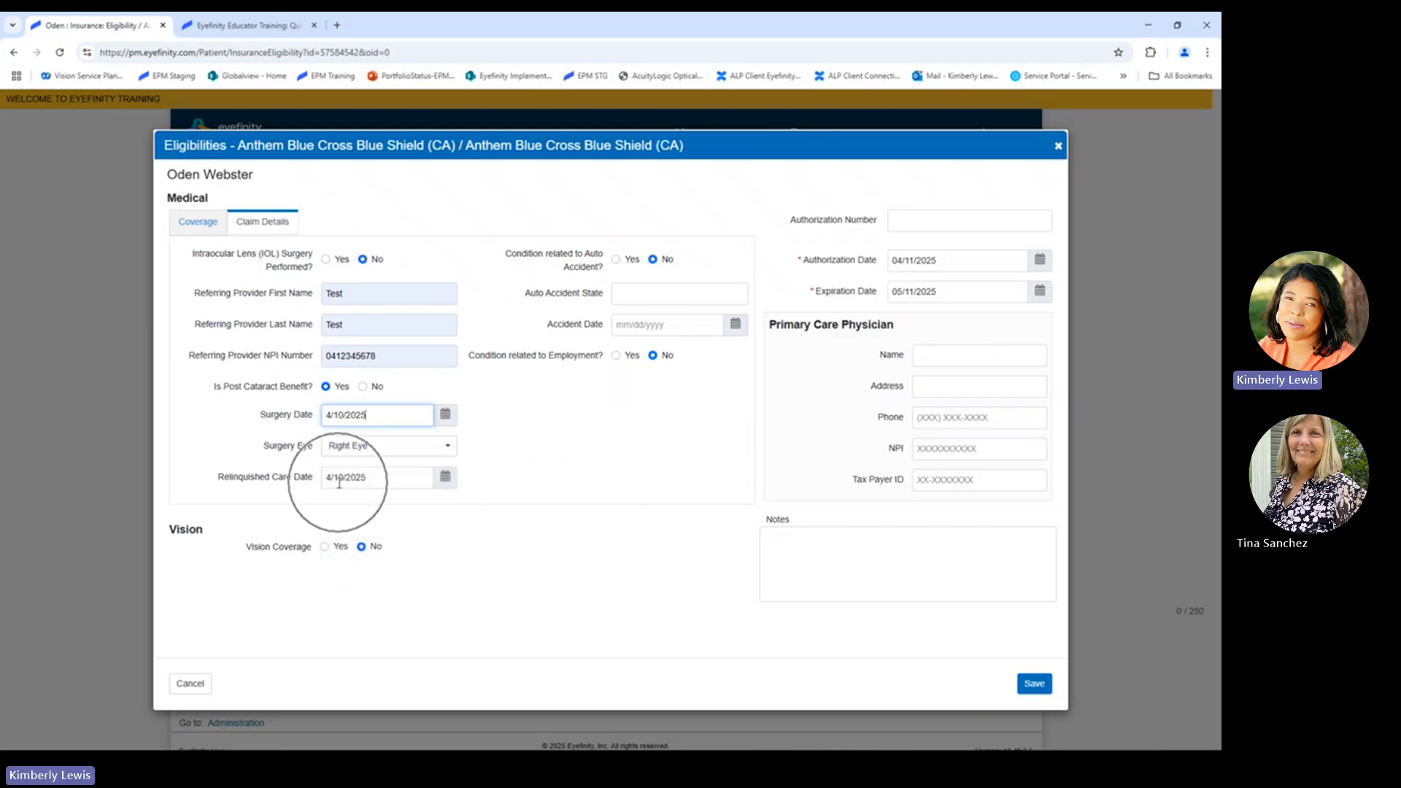
{"action": "key", "text": "ctrl"}
{"action": "left_click", "coordinate": [1034, 684]}
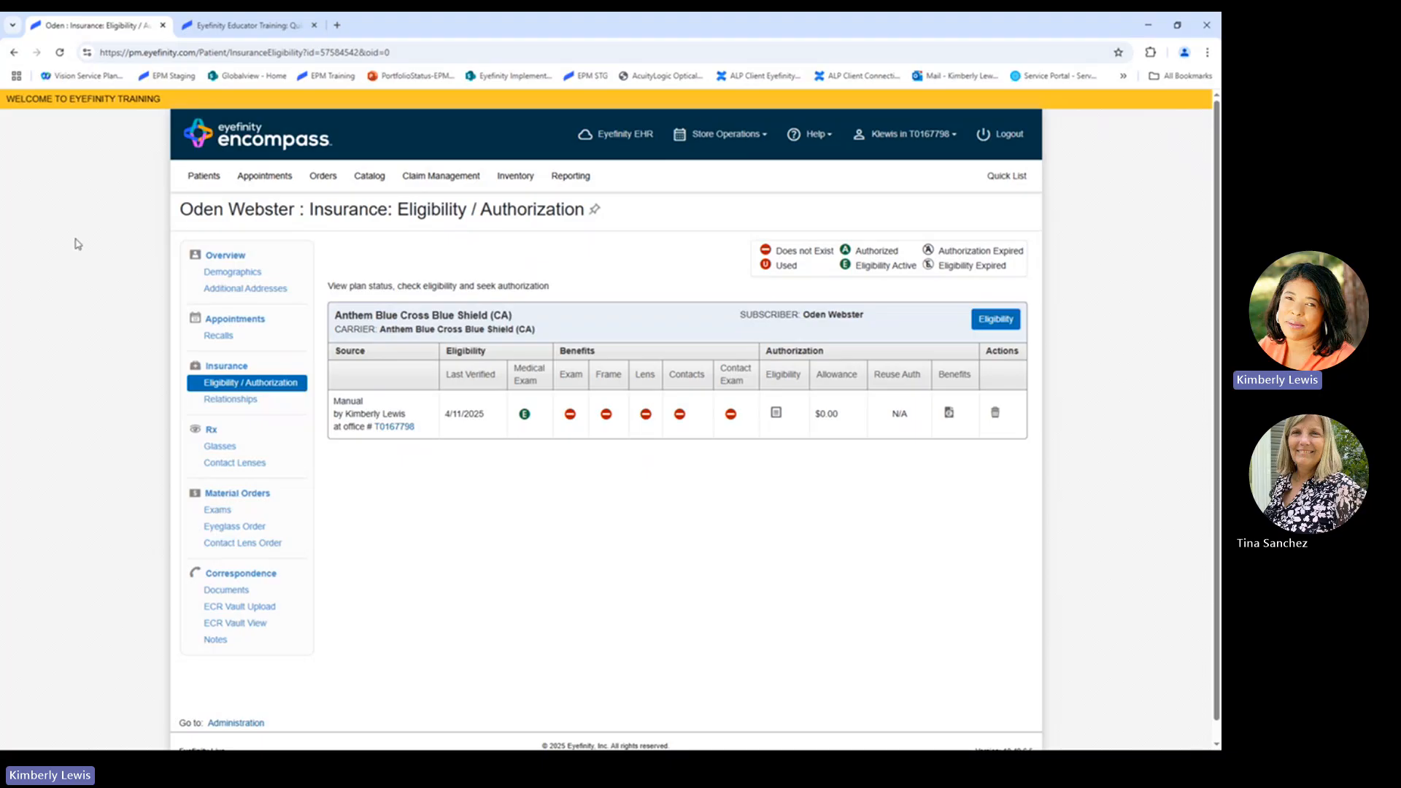
Step: Switch to the Eyefinity EHR, open the chart of the patient scheduled for 04/11/2025 12:05 PM, and open the patient data for editing
{"action": "left_click", "coordinate": [255, 26]}
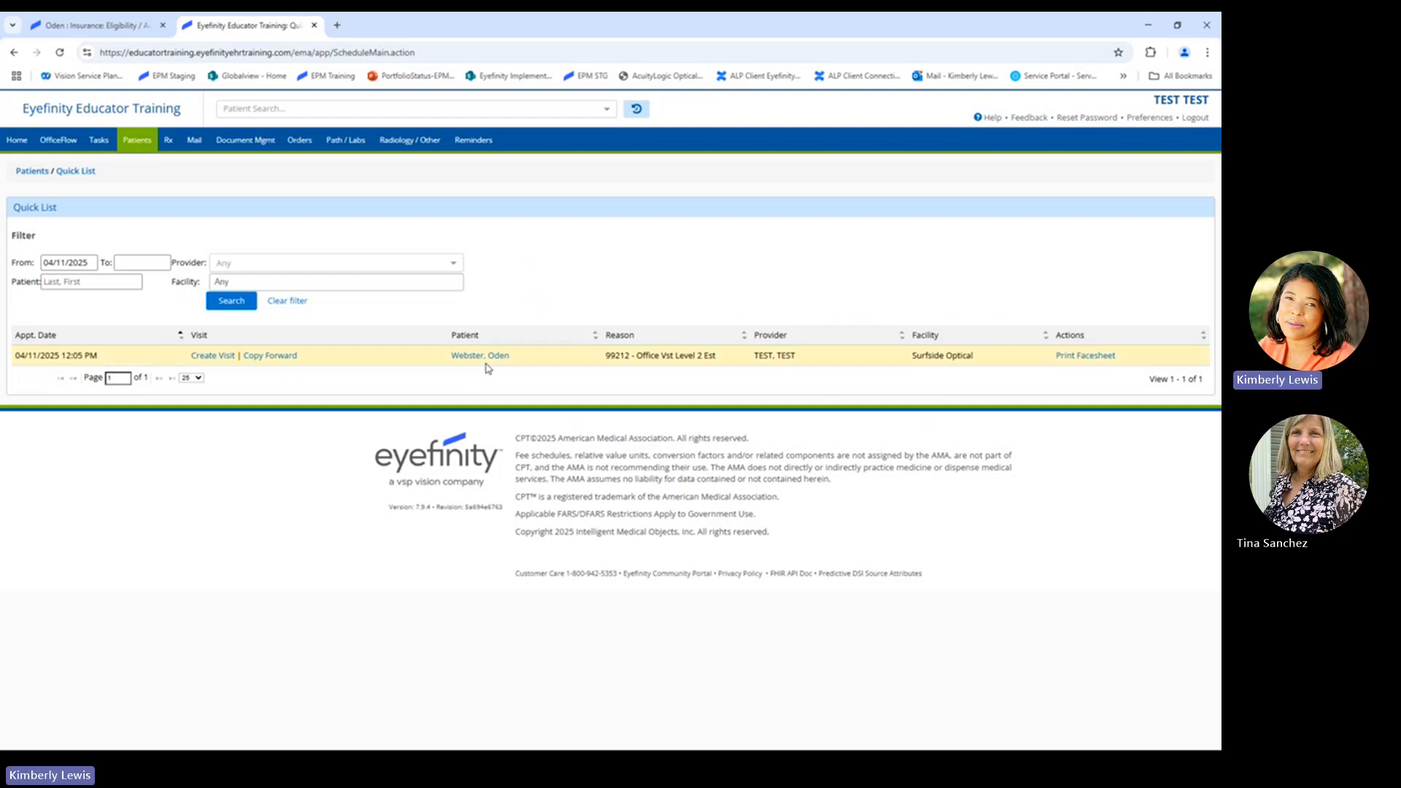
{"action": "key", "text": "ctrl"}
{"action": "key", "text": "ctrl"}
{"action": "left_click", "coordinate": [489, 357]}
{"action": "left_click", "coordinate": [486, 355]}
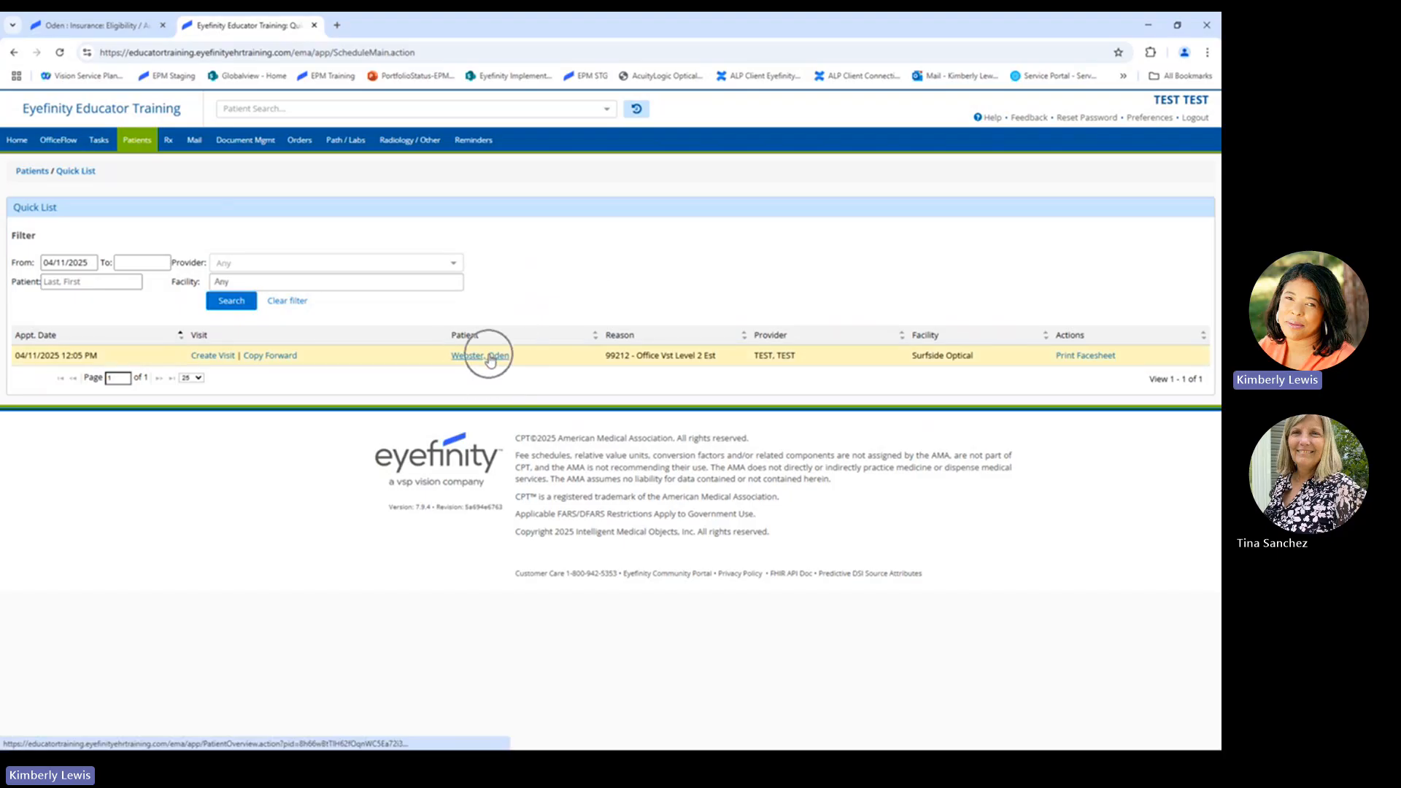
{"action": "left_click", "coordinate": [218, 356]}
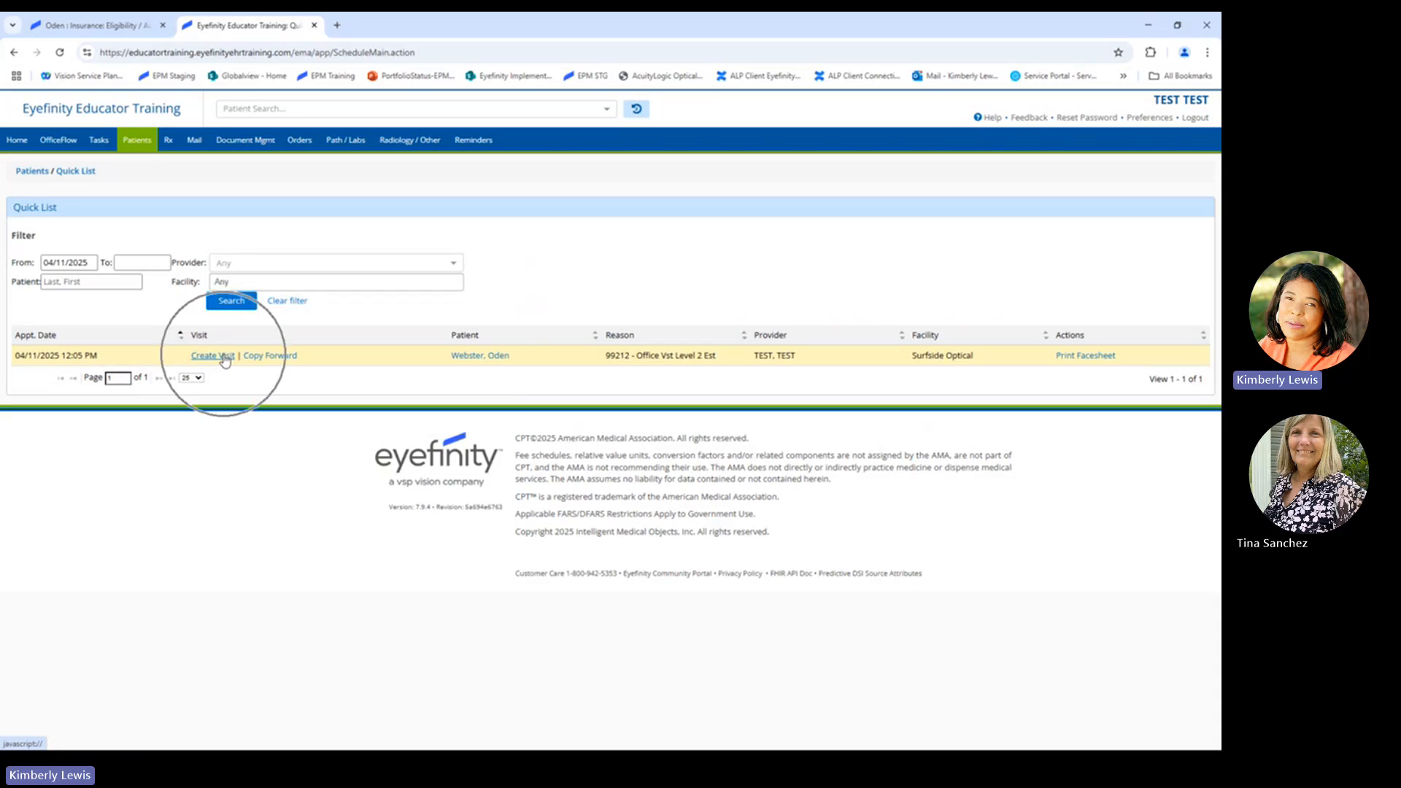
{"action": "left_click", "coordinate": [486, 356]}
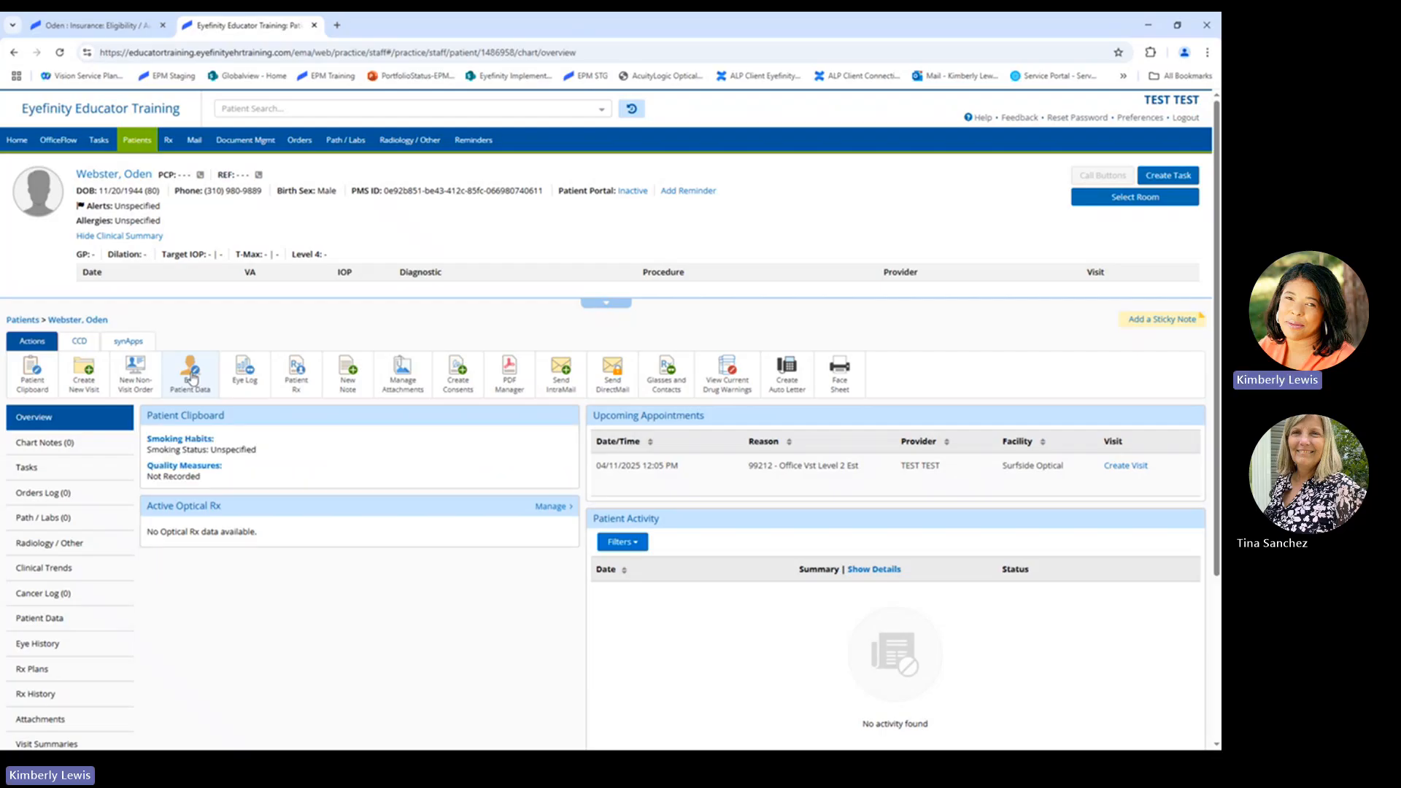
{"action": "left_click", "coordinate": [191, 377]}
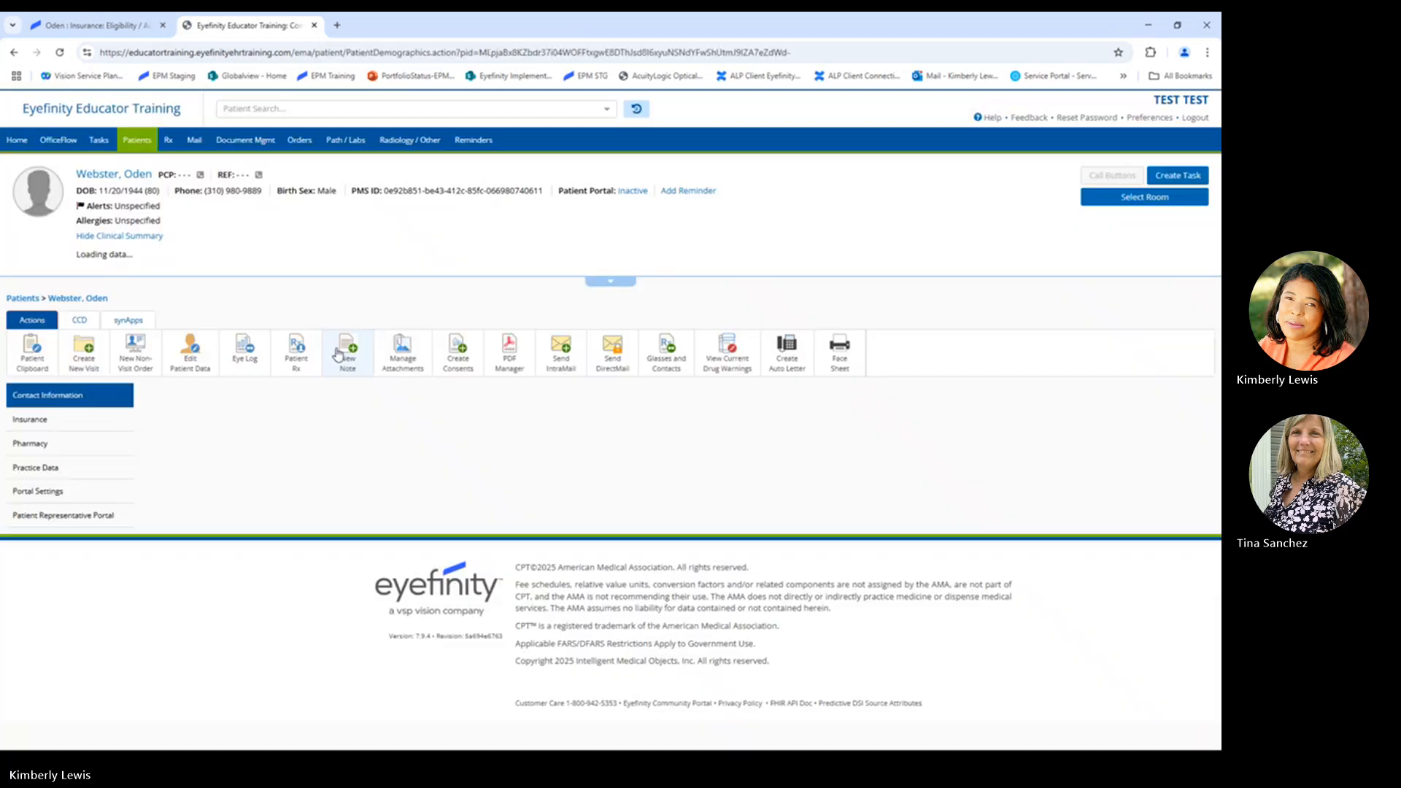
{"action": "scroll", "coordinate": [337, 353], "scroll_direction": "down", "scroll_amount": 2}
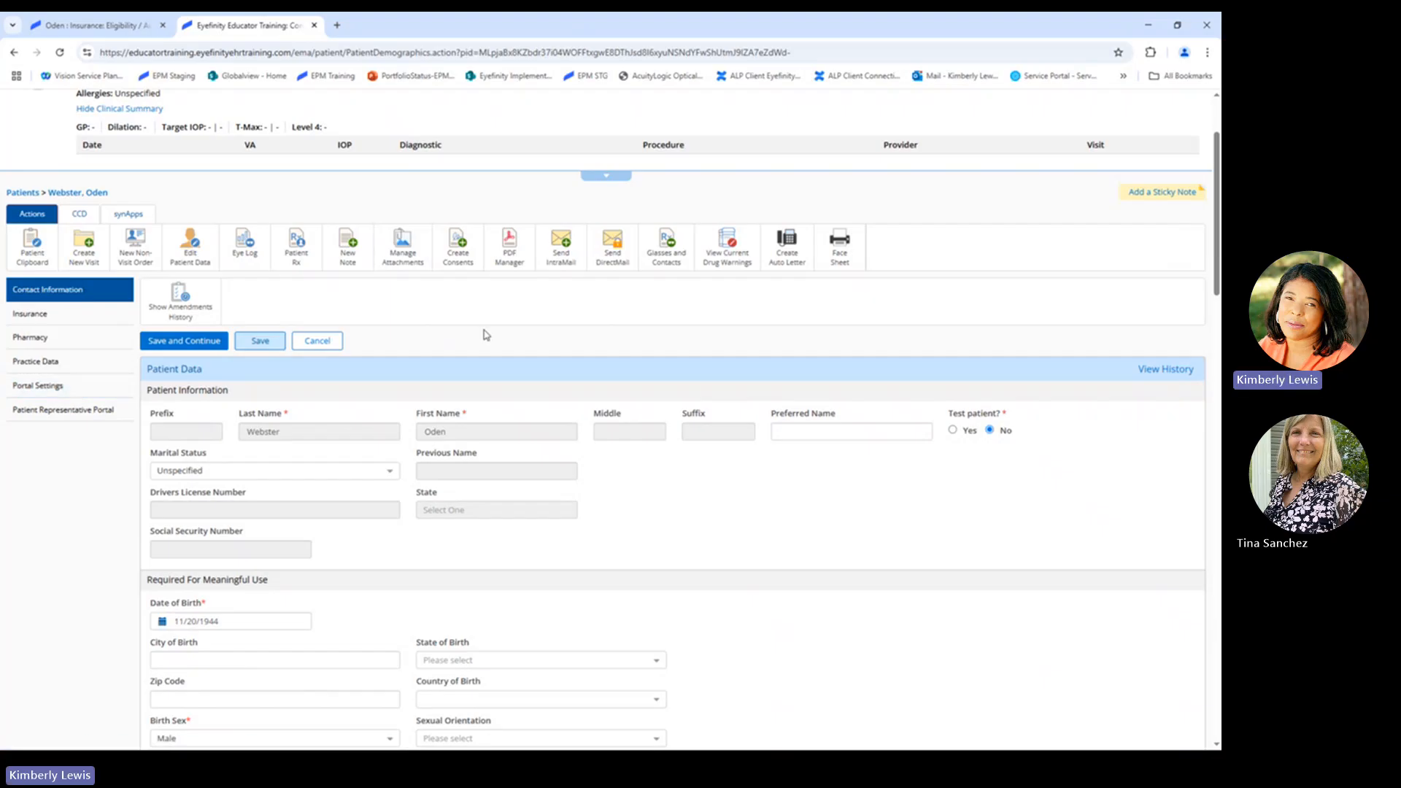
Step: Open the patient's practice data and examine the Primary Care Provider and Referring Provider fields under Patient Referrals
{"action": "left_click", "coordinate": [57, 363]}
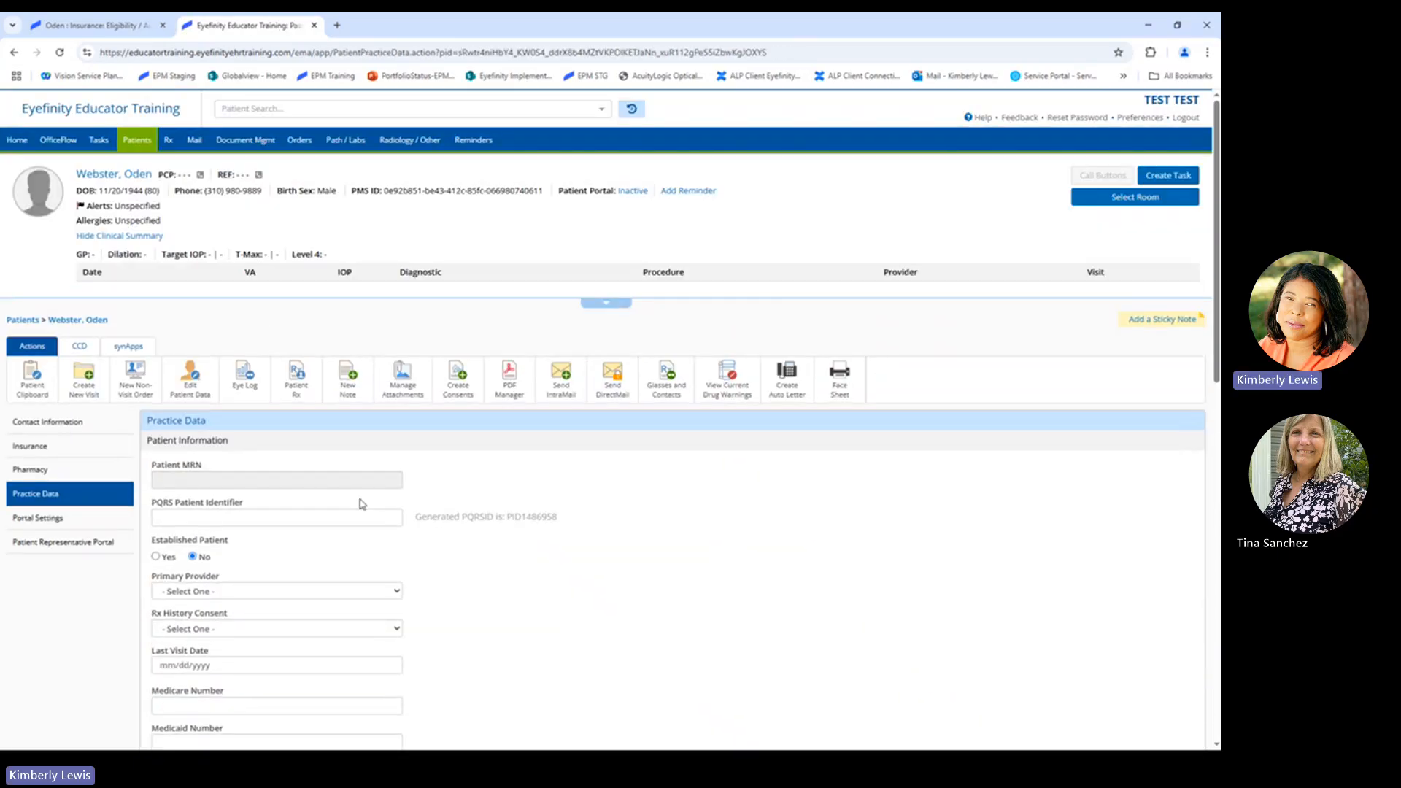
{"action": "scroll", "coordinate": [360, 504], "scroll_direction": "down", "scroll_amount": 8}
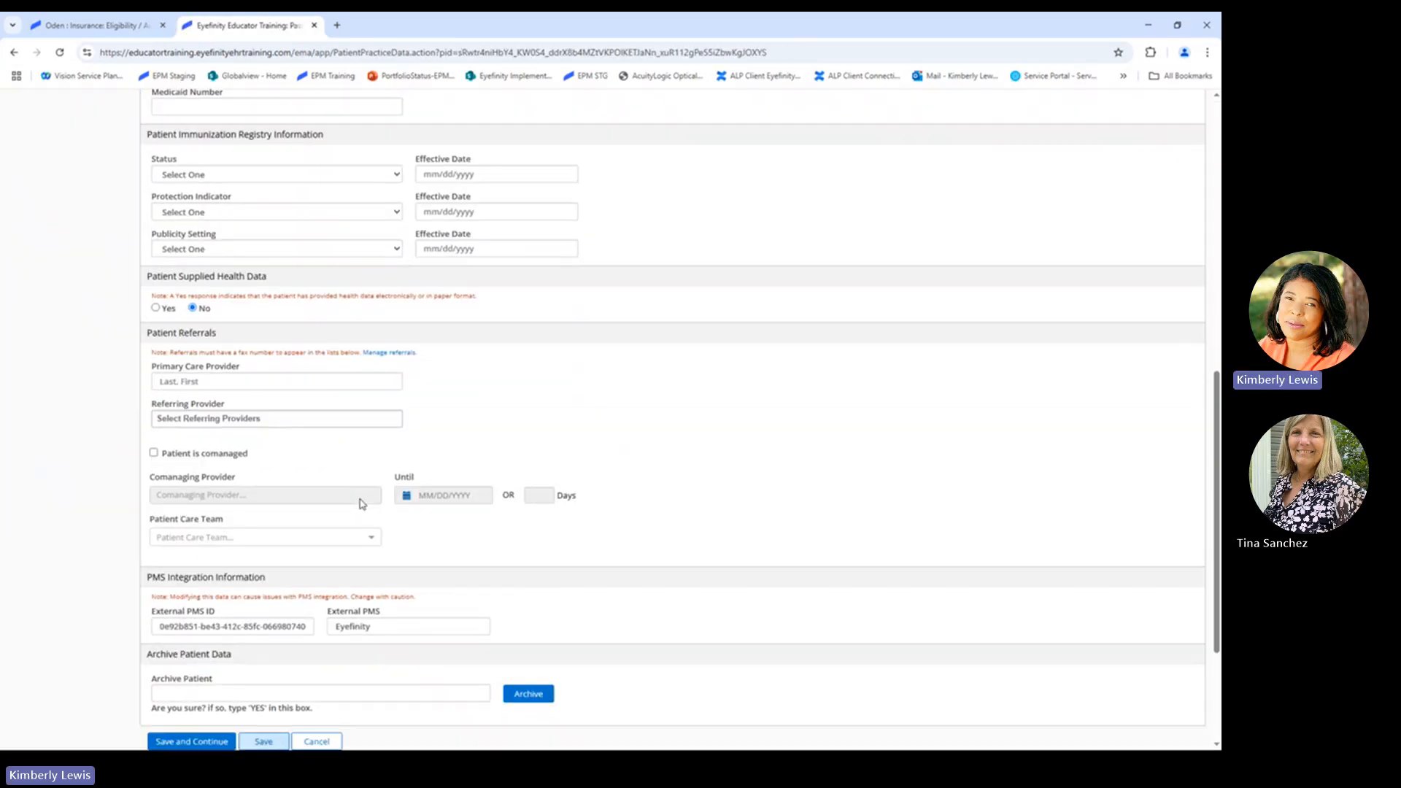
{"action": "scroll", "coordinate": [360, 504], "scroll_direction": "up", "scroll_amount": 3}
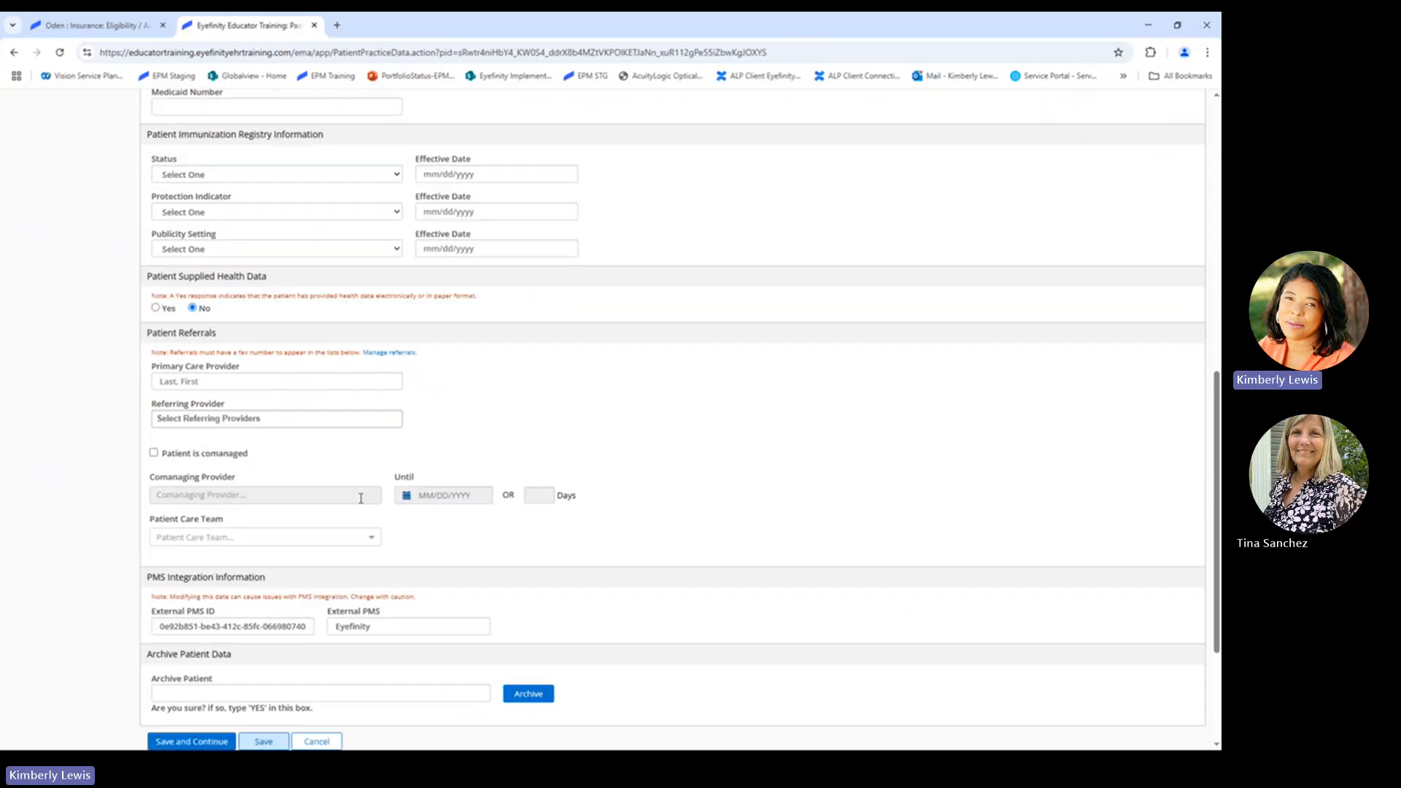
{"action": "left_click", "coordinate": [198, 333]}
{"action": "left_click", "coordinate": [229, 381]}
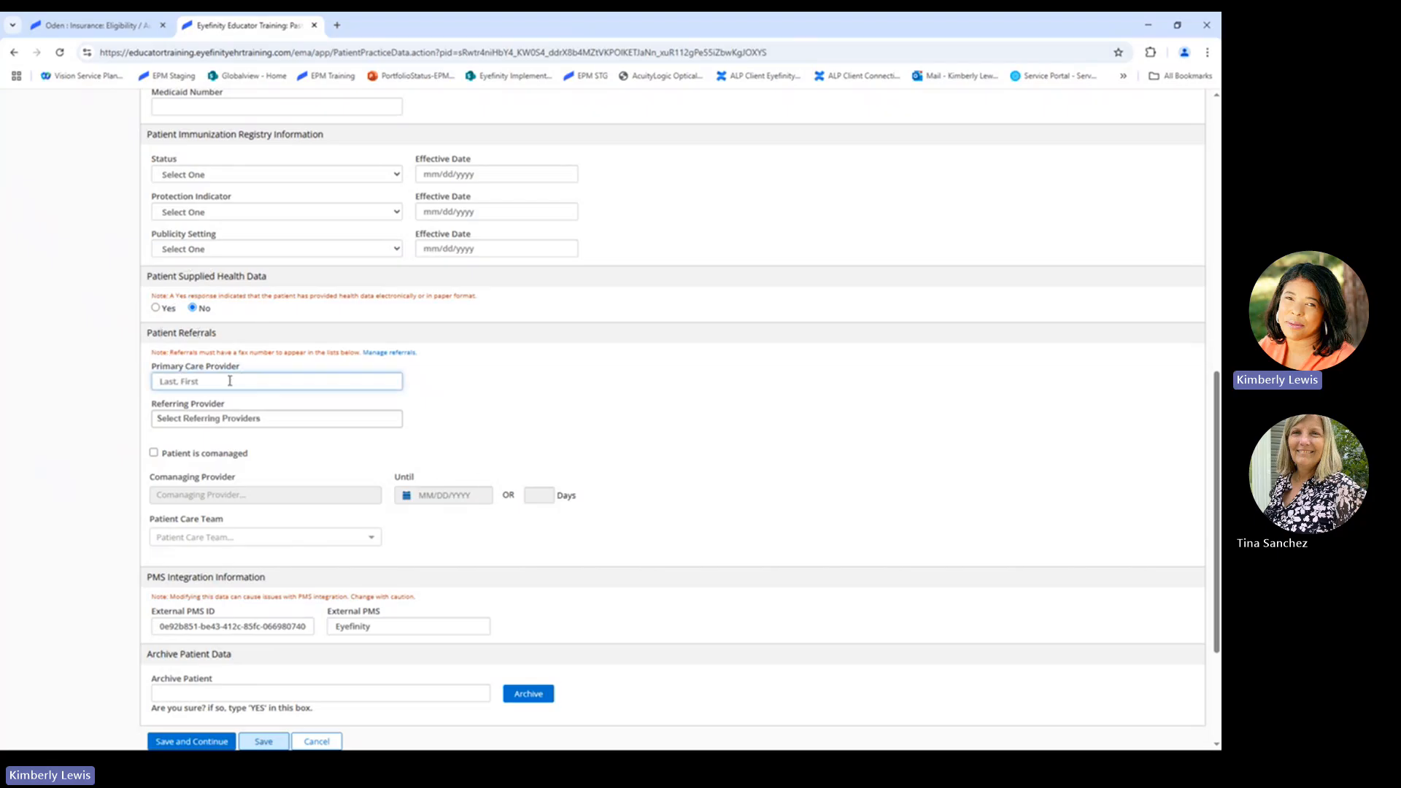
{"action": "left_click", "coordinate": [221, 416]}
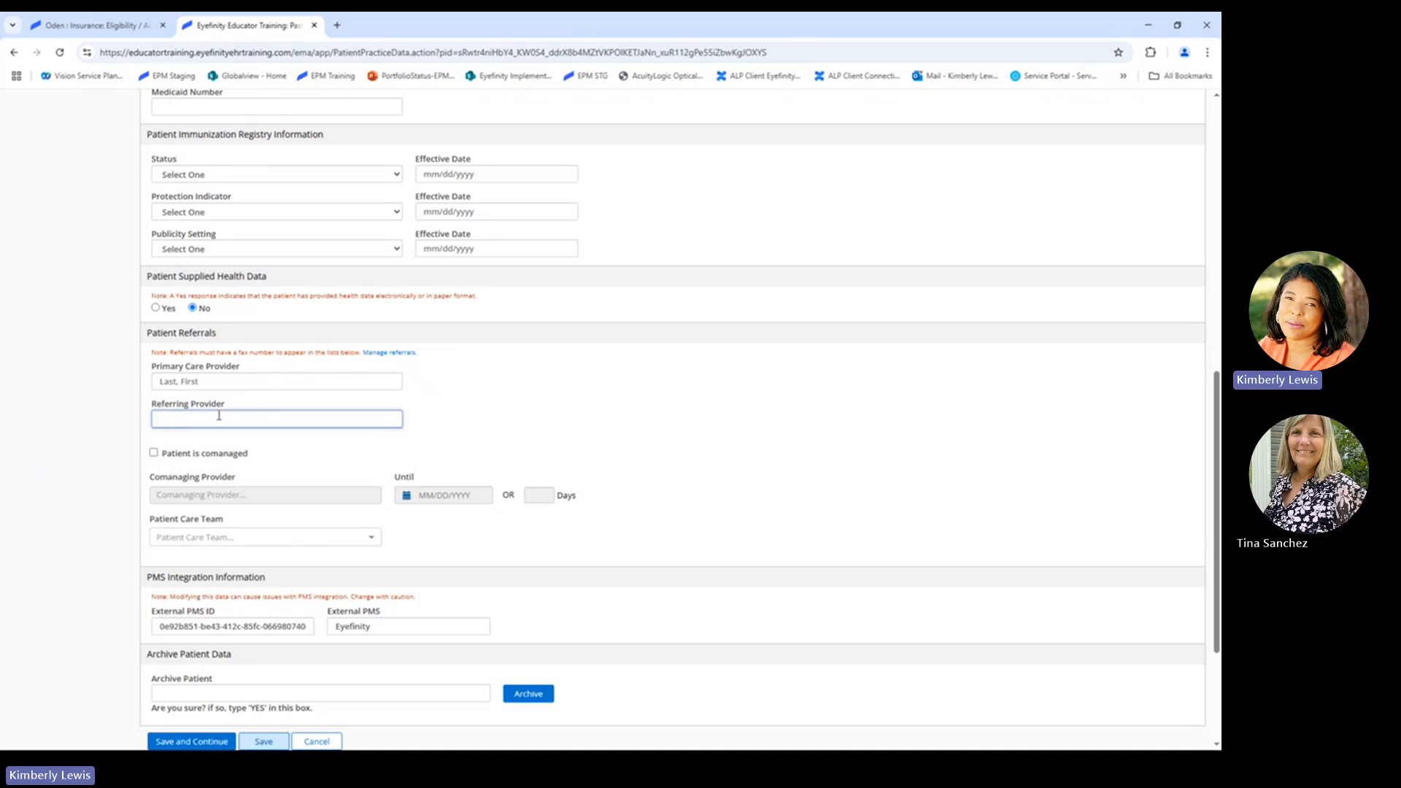
Step: Try to mark the patient as comanaged and find a comanaging provider by searching for "test"
{"action": "left_click", "coordinate": [154, 453]}
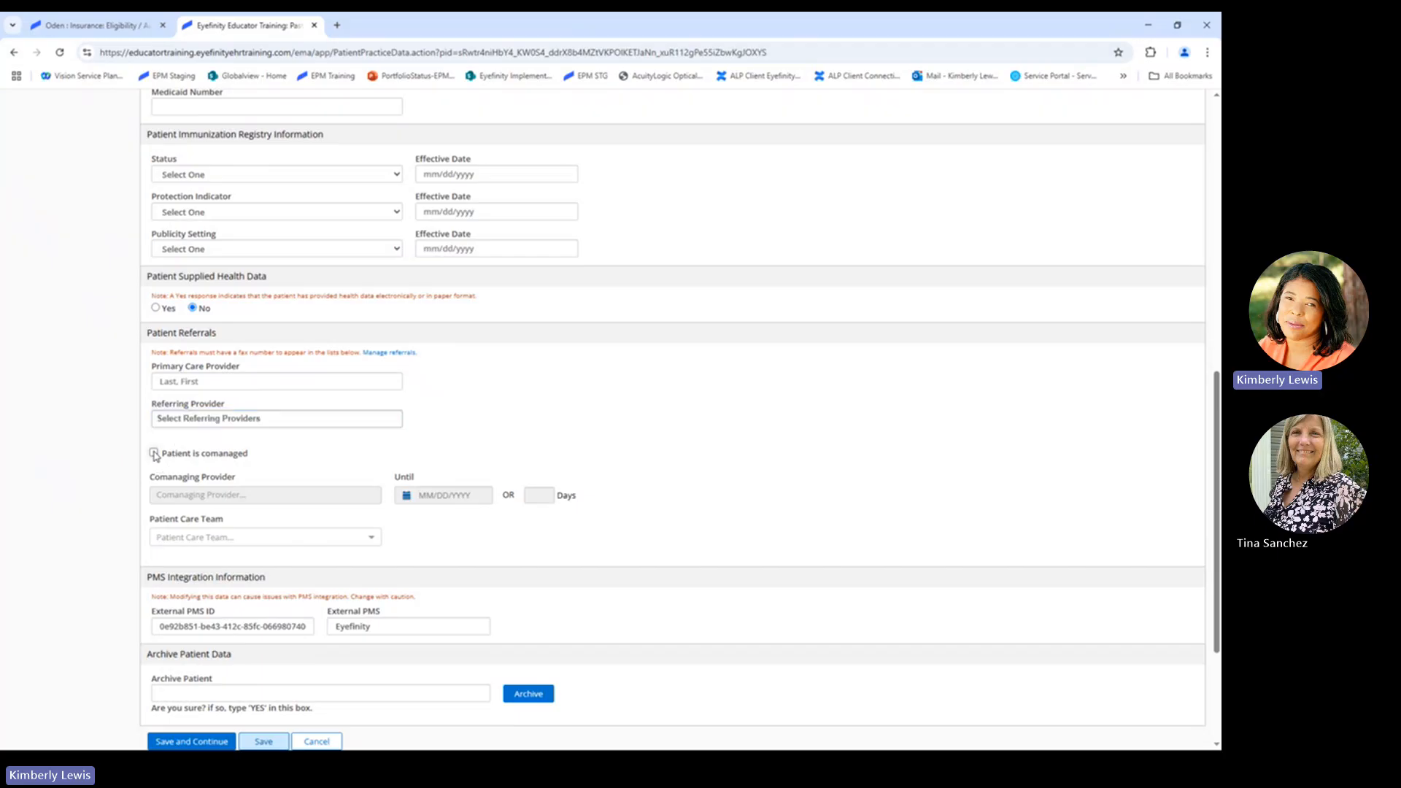
{"action": "left_click", "coordinate": [280, 497]}
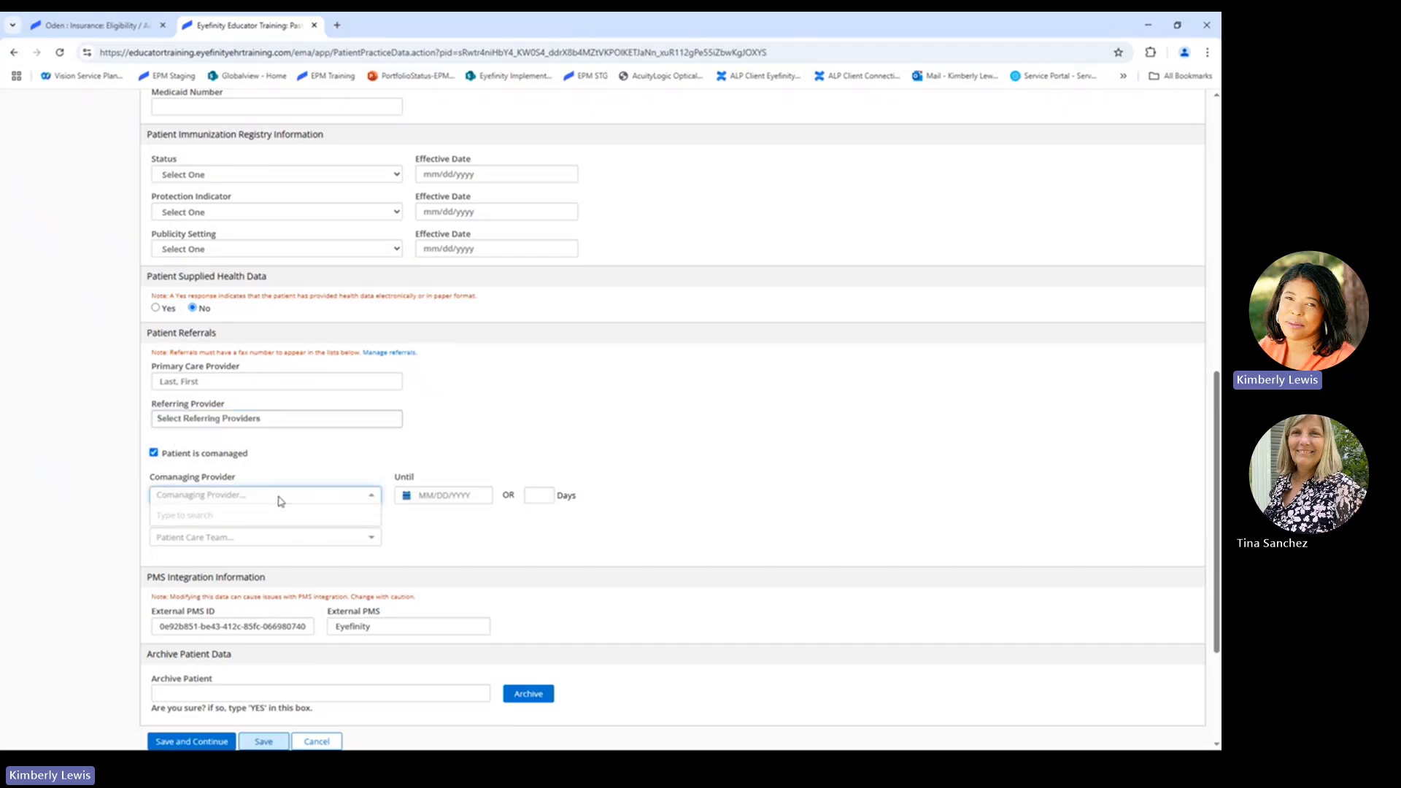
{"action": "type", "text": "test"}
{"action": "left_click", "coordinate": [422, 543]}
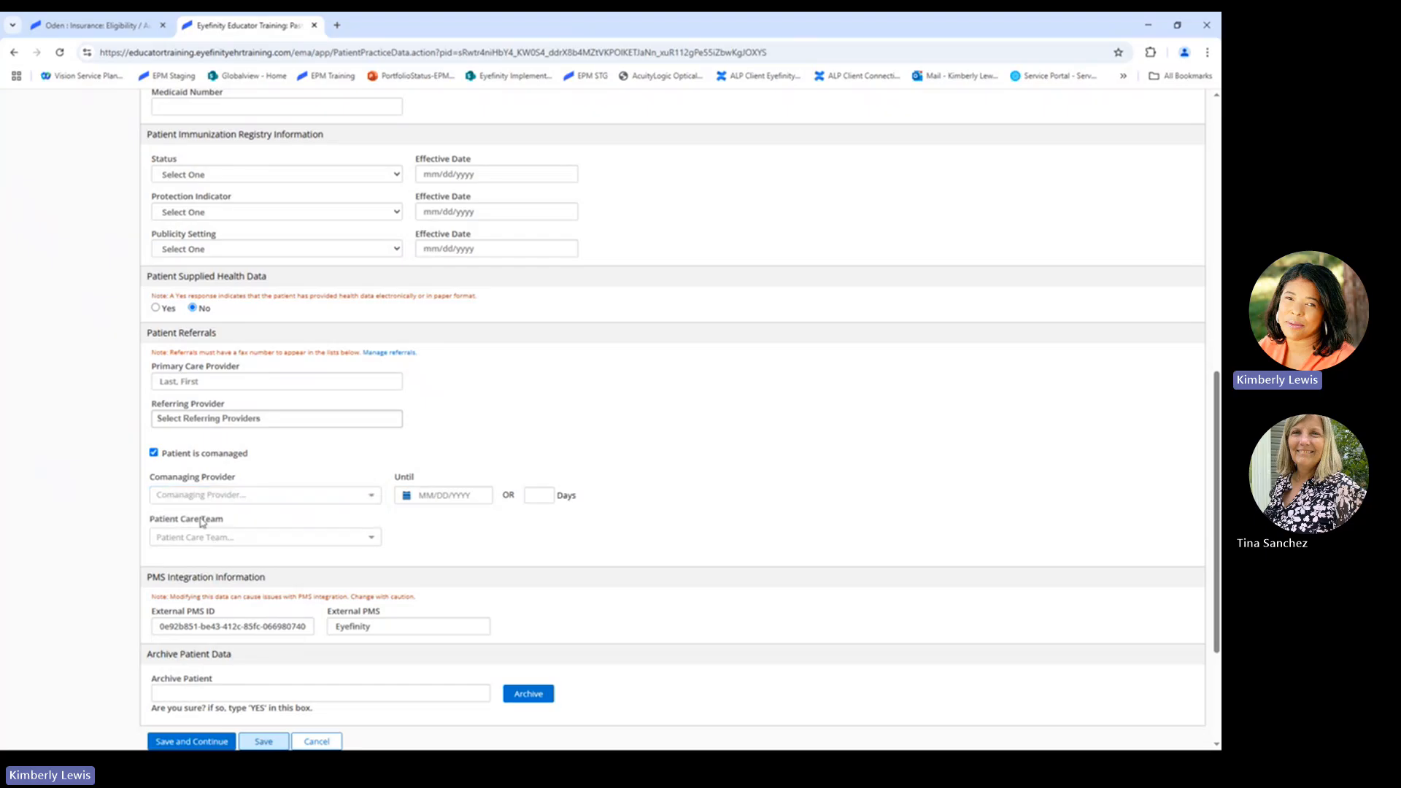
{"action": "left_click", "coordinate": [203, 538]}
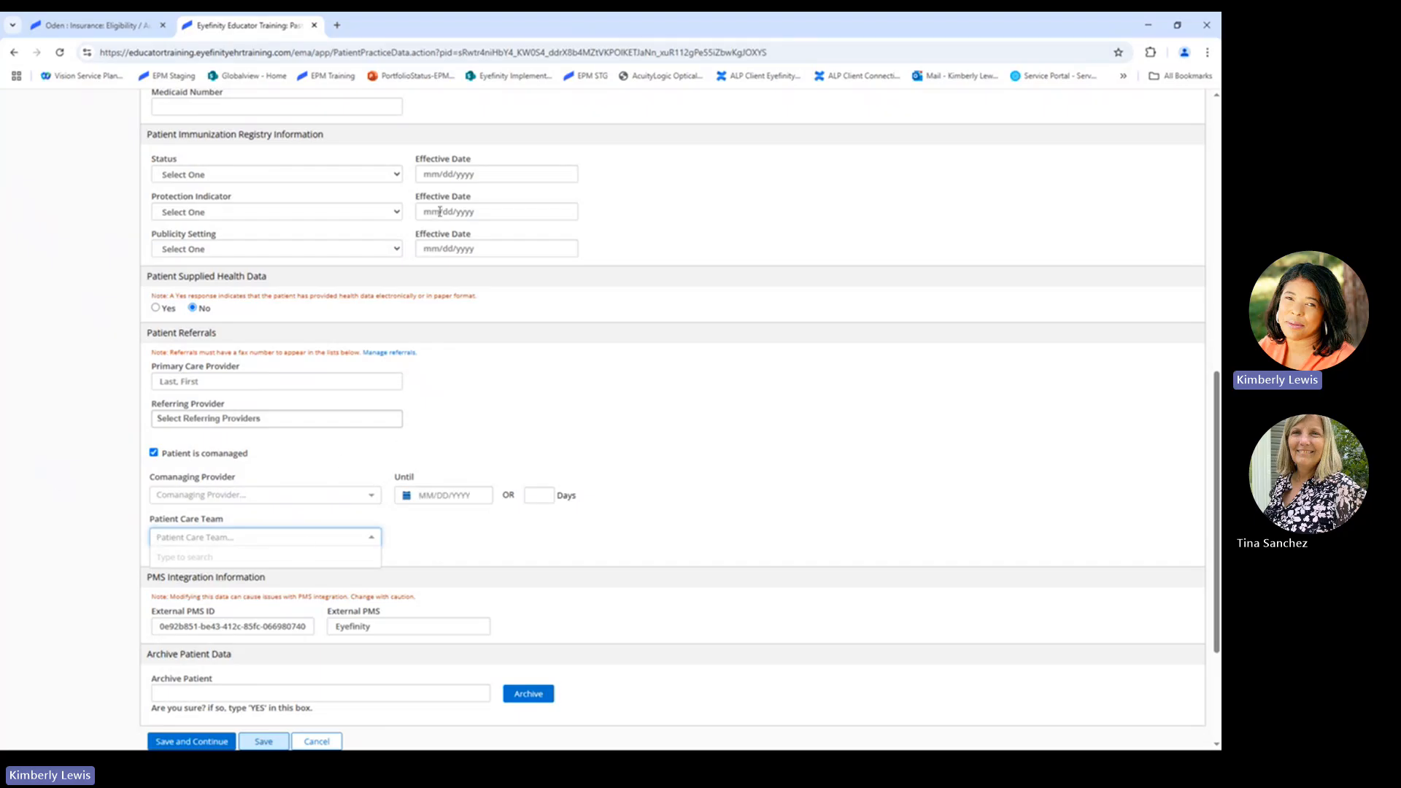
Step: Go to referral management and start a new referral contact with last name "test" and first name "Test"
{"action": "left_click", "coordinate": [389, 355]}
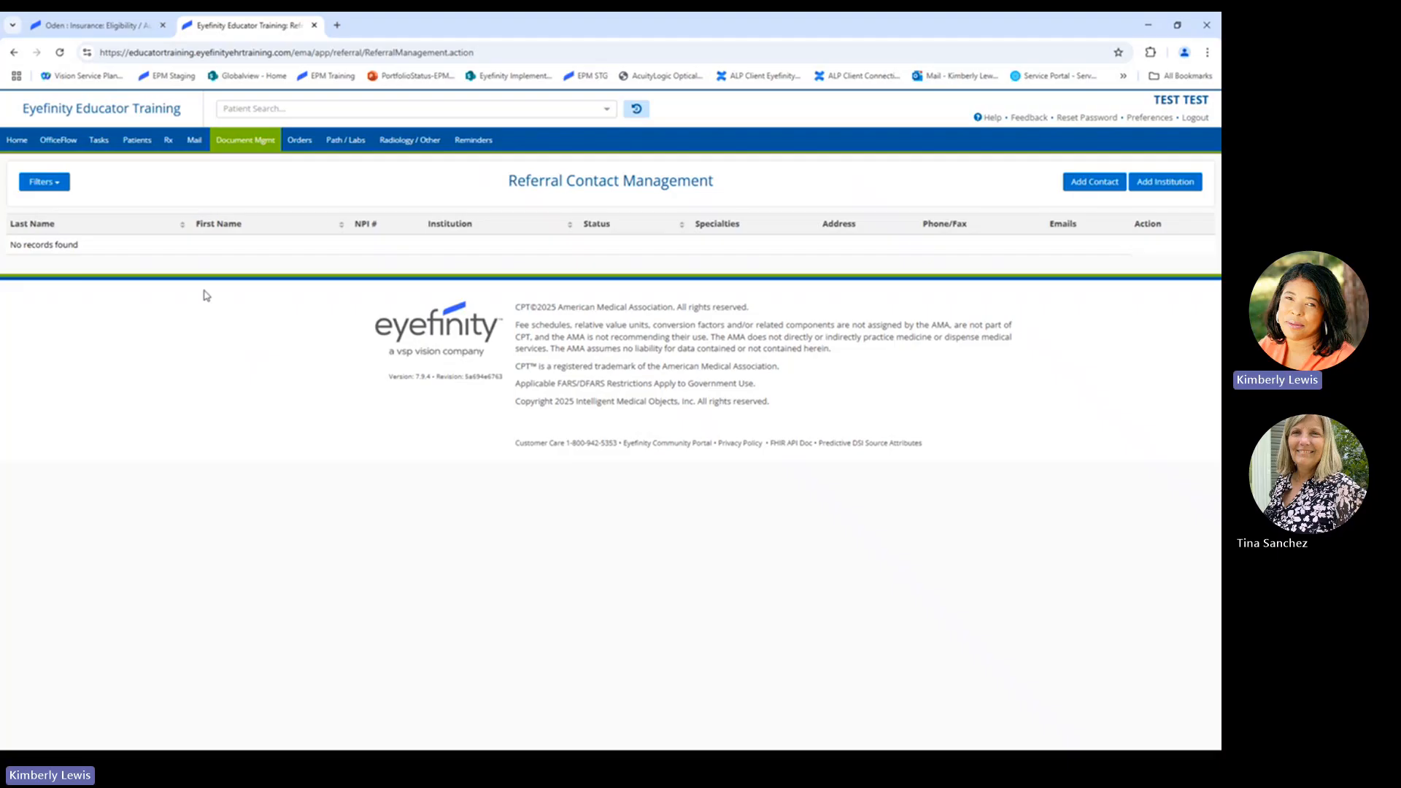
{"action": "left_click", "coordinate": [1119, 184]}
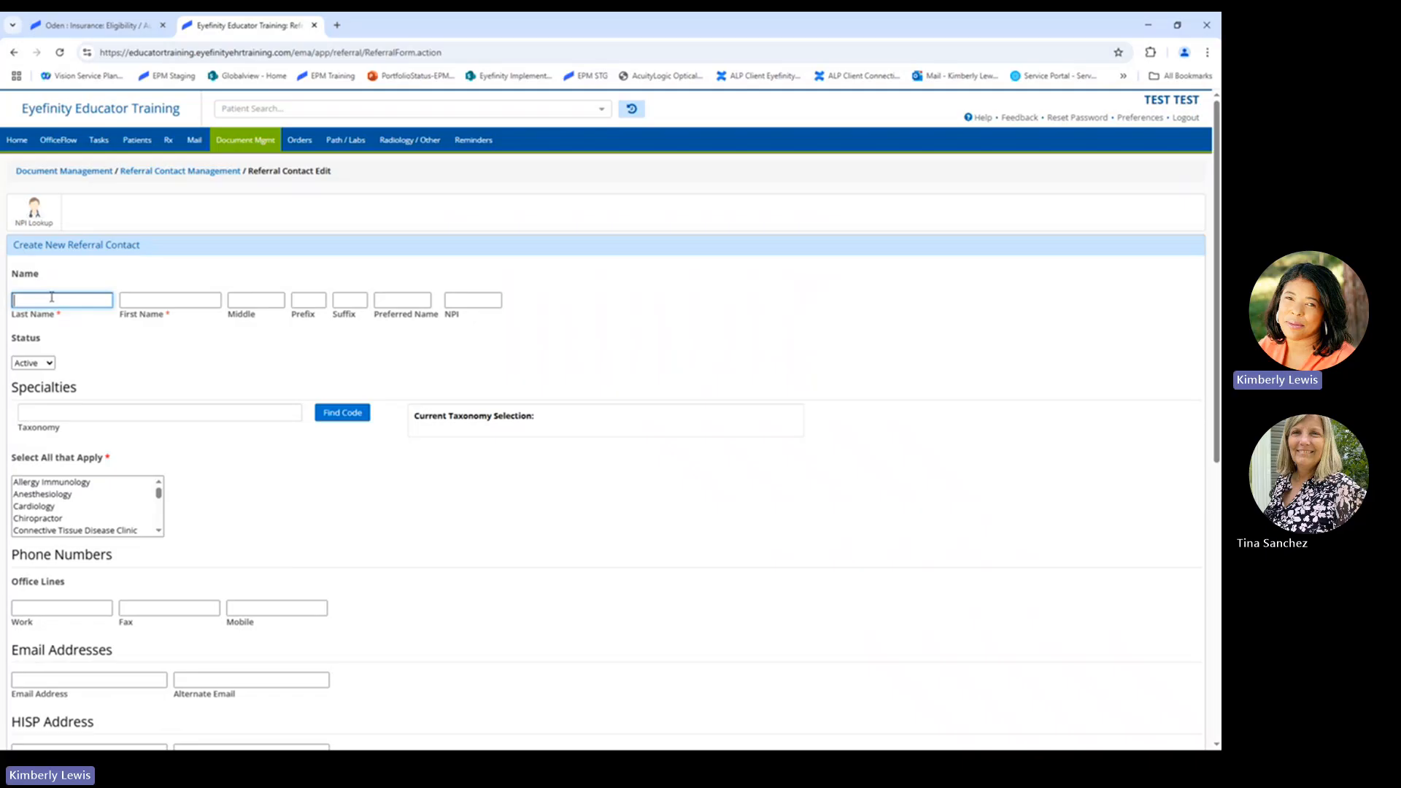
{"action": "type", "text": "test"}
{"action": "left_click", "coordinate": [143, 299]}
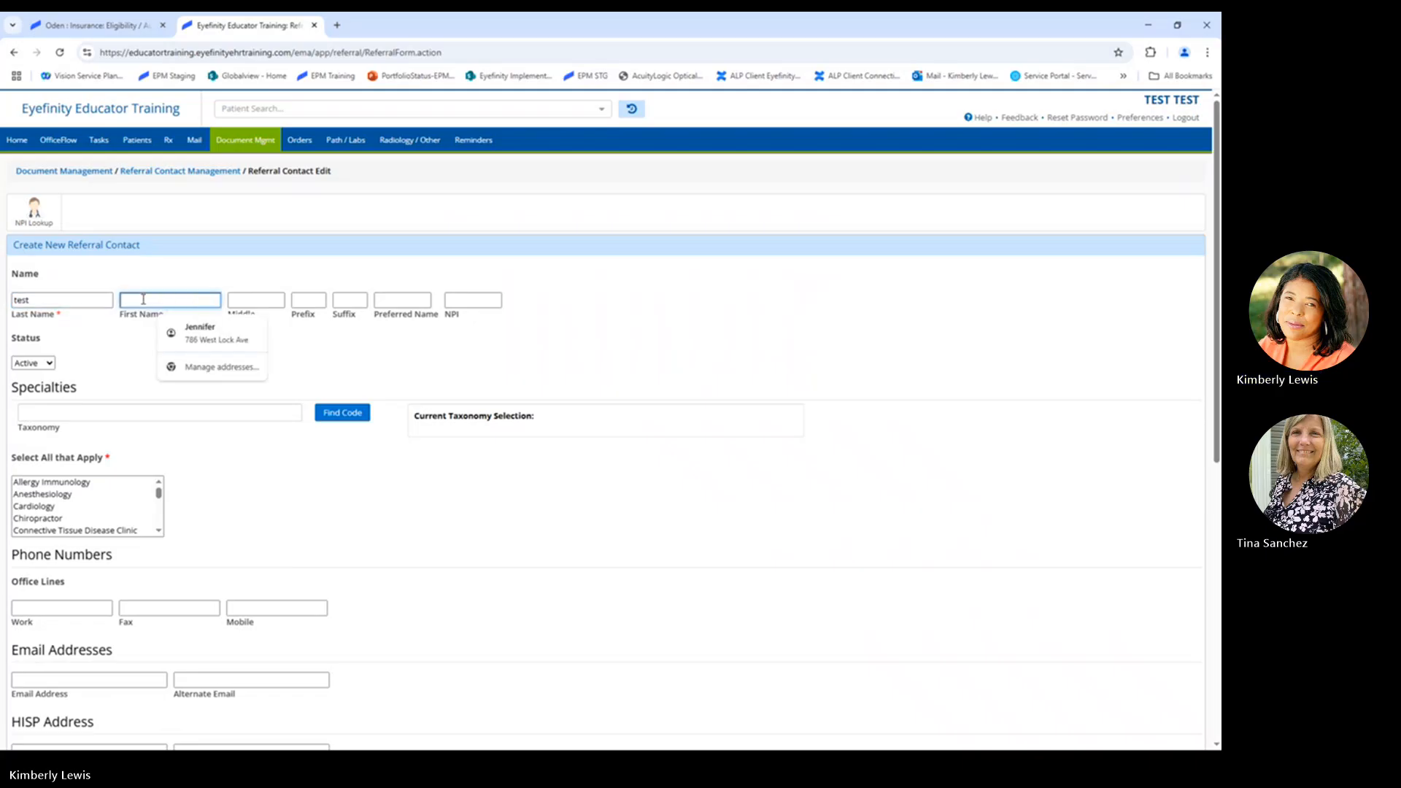
{"action": "type", "text": "Tes"}
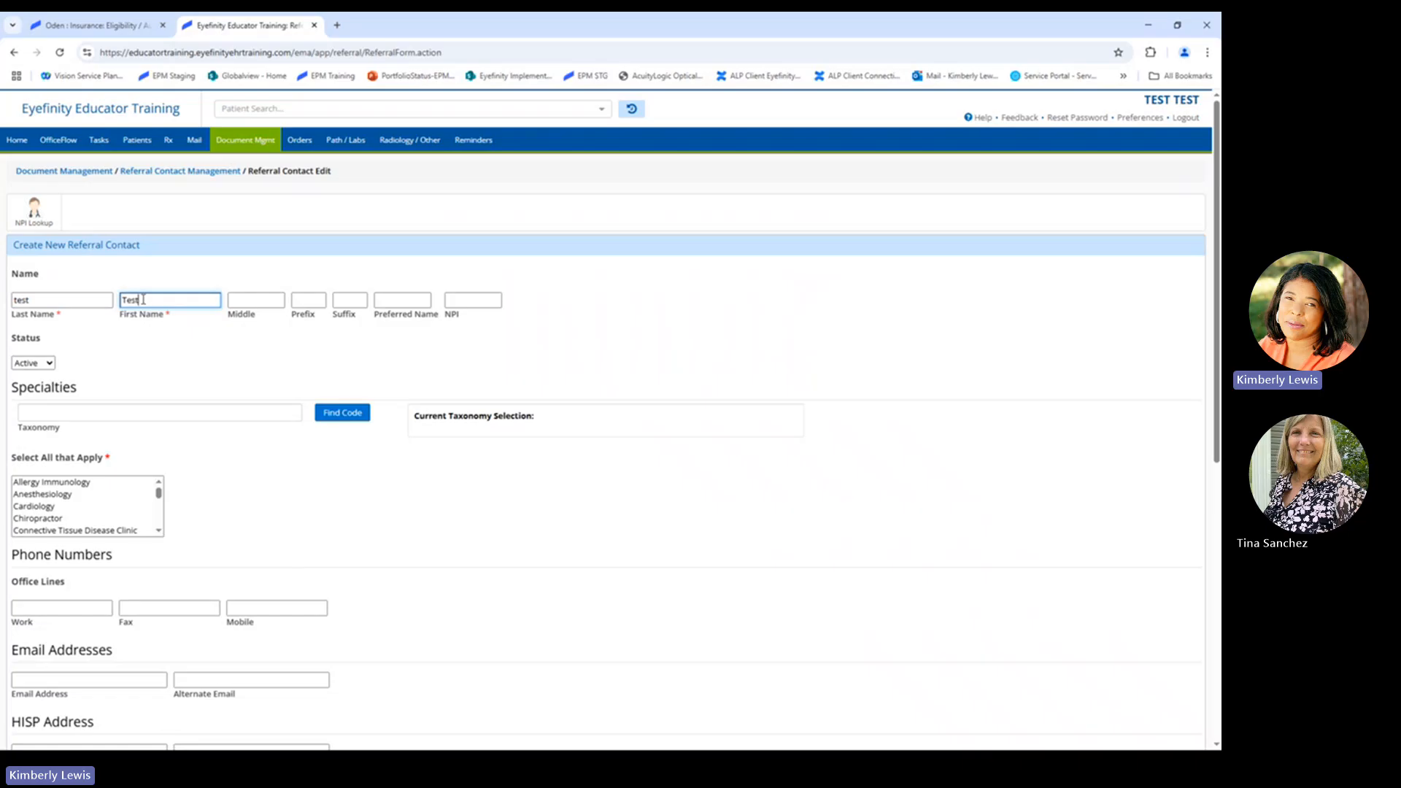
{"action": "type", "text": "t"}
Step: Select Ophthalmology as the new referral contact's specialty
{"action": "scroll", "coordinate": [259, 503], "scroll_direction": "down", "scroll_amount": 1}
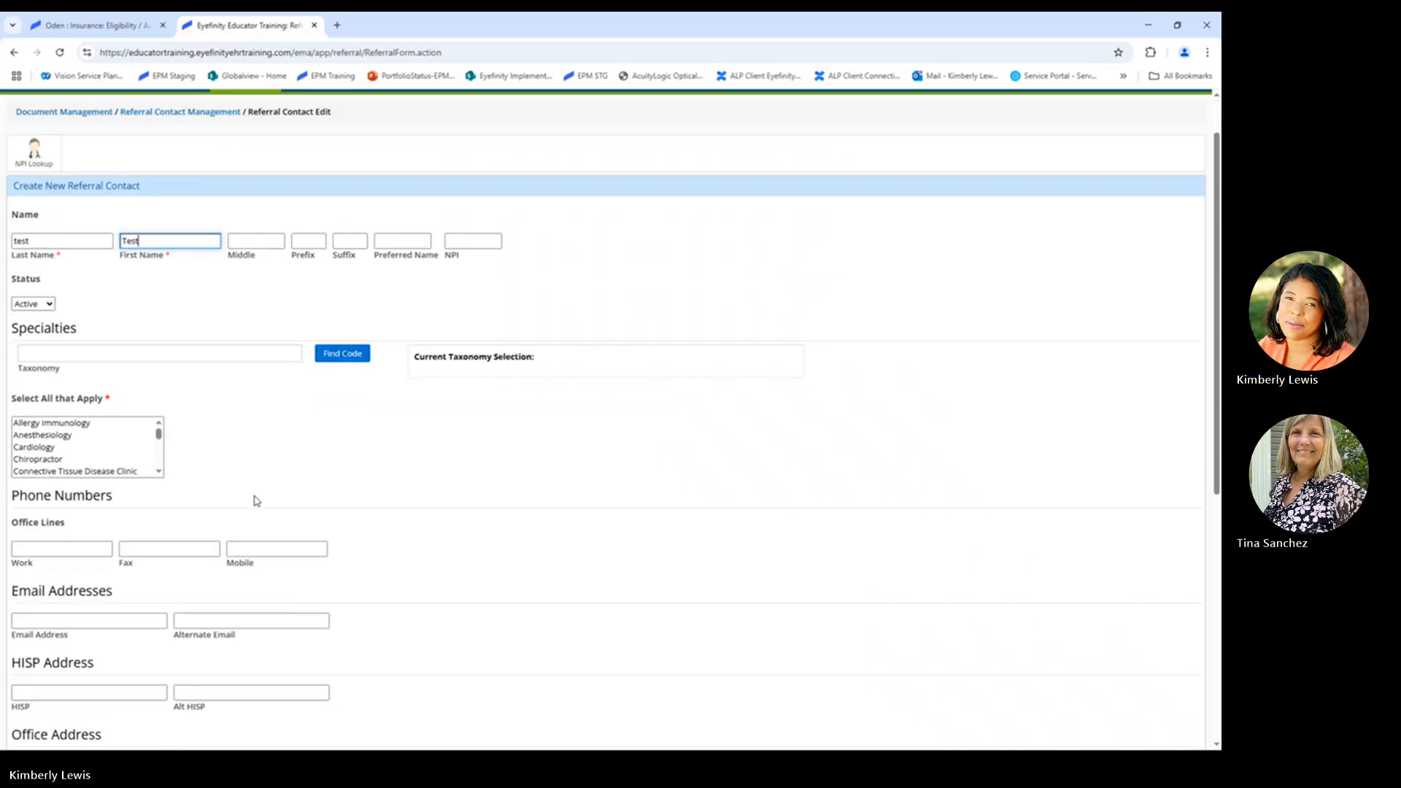
{"action": "scroll", "coordinate": [257, 500], "scroll_direction": "down", "scroll_amount": 1}
{"action": "scroll", "coordinate": [84, 375], "scroll_direction": "down", "scroll_amount": 1}
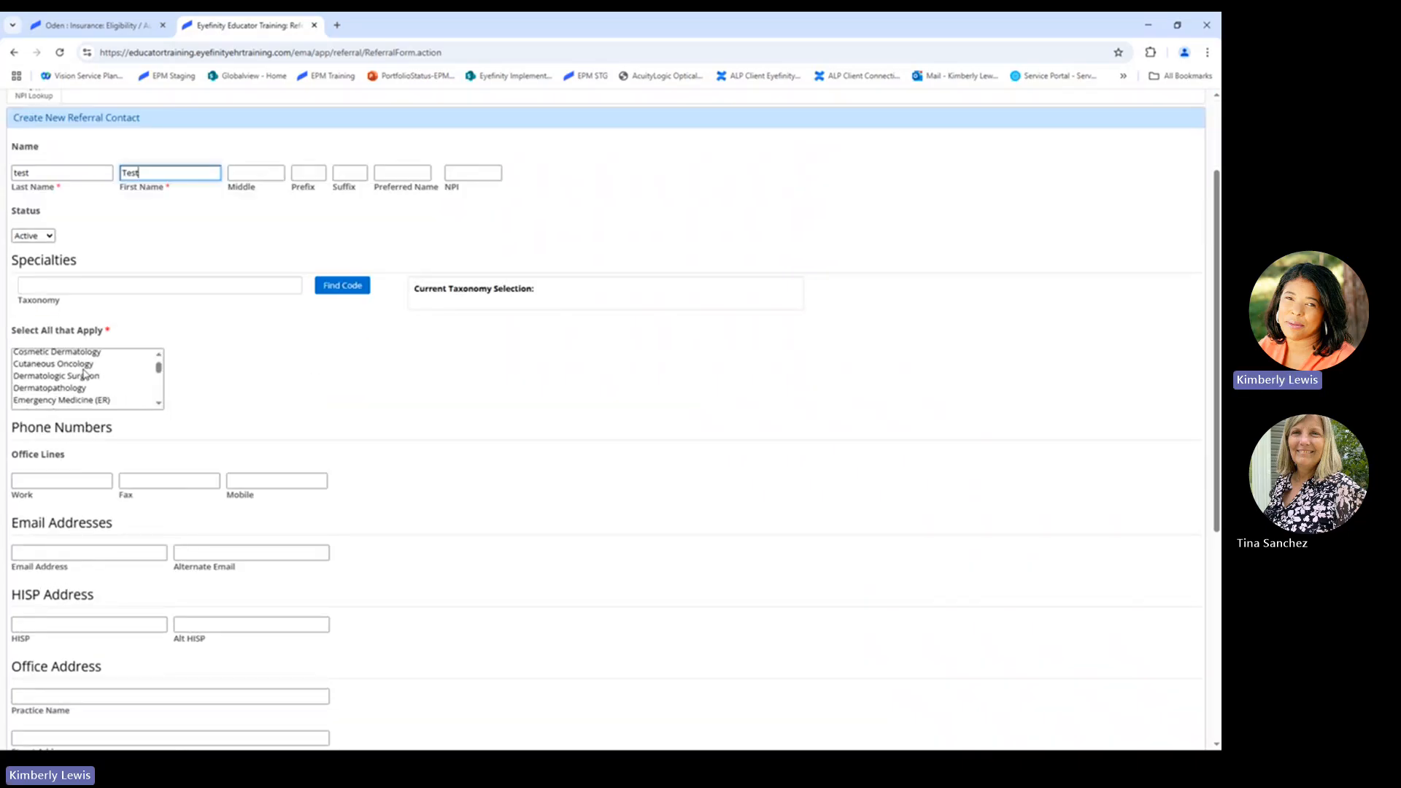
{"action": "scroll", "coordinate": [84, 375], "scroll_direction": "down", "scroll_amount": 4}
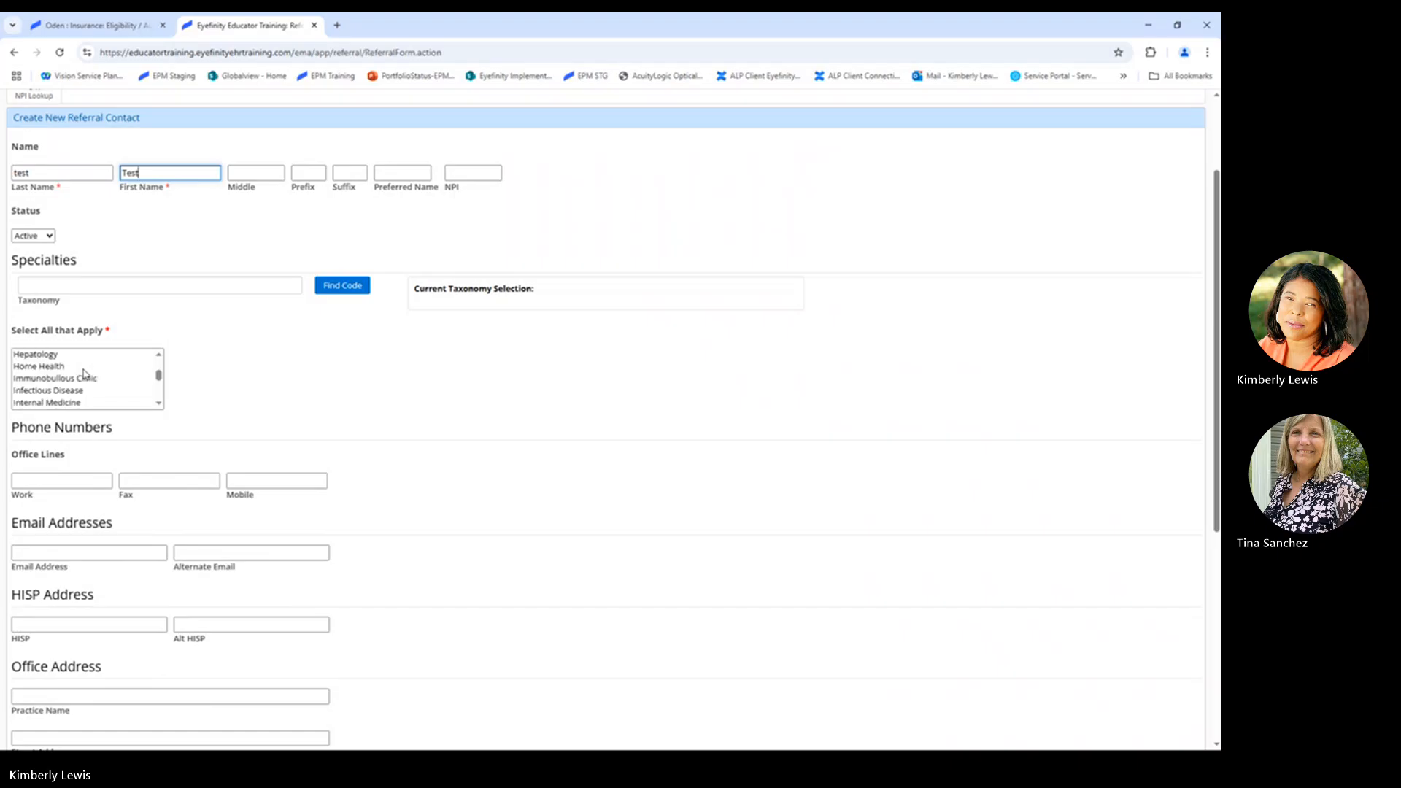
{"action": "scroll", "coordinate": [85, 375], "scroll_direction": "down", "scroll_amount": 2}
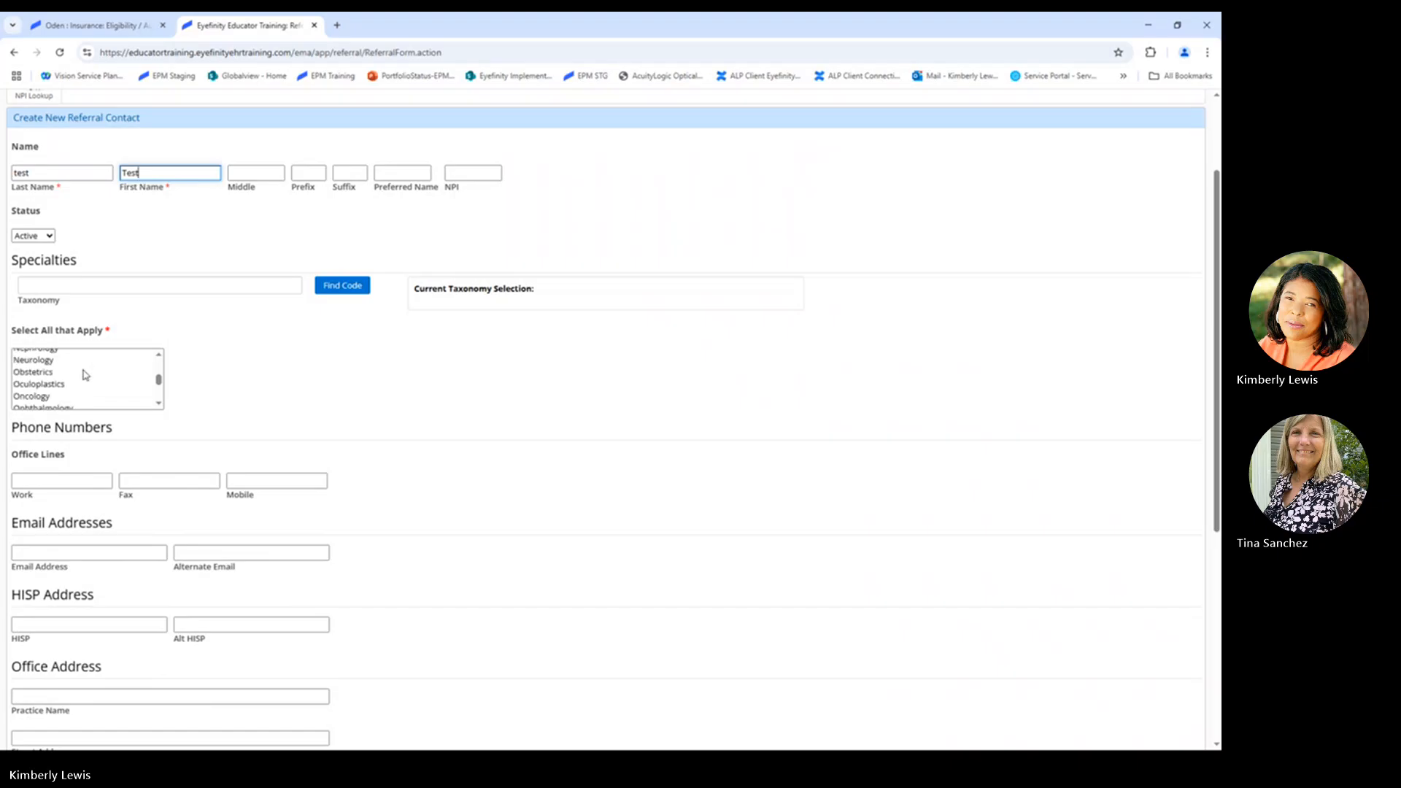
{"action": "scroll", "coordinate": [86, 375], "scroll_direction": "down", "scroll_amount": 2}
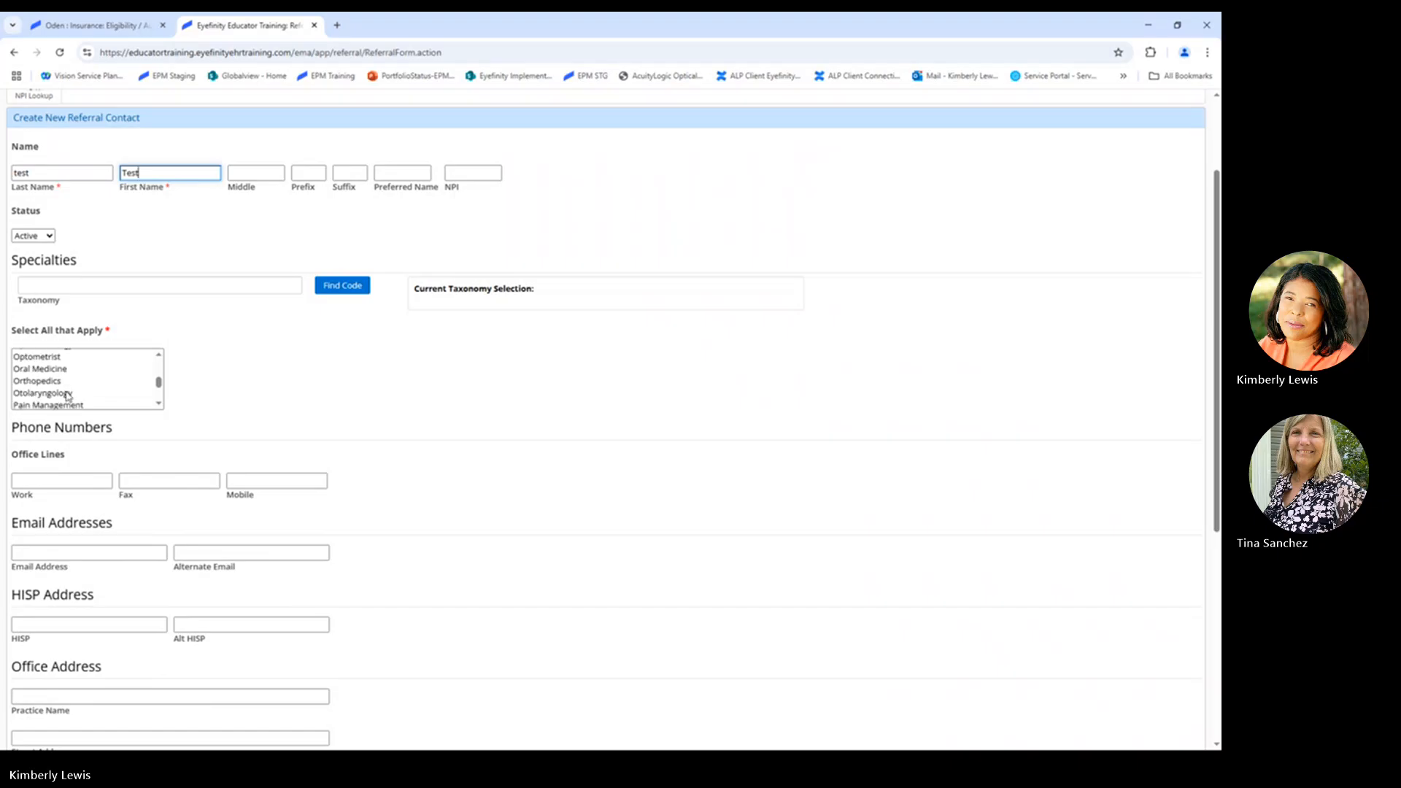
{"action": "left_click", "coordinate": [158, 358]}
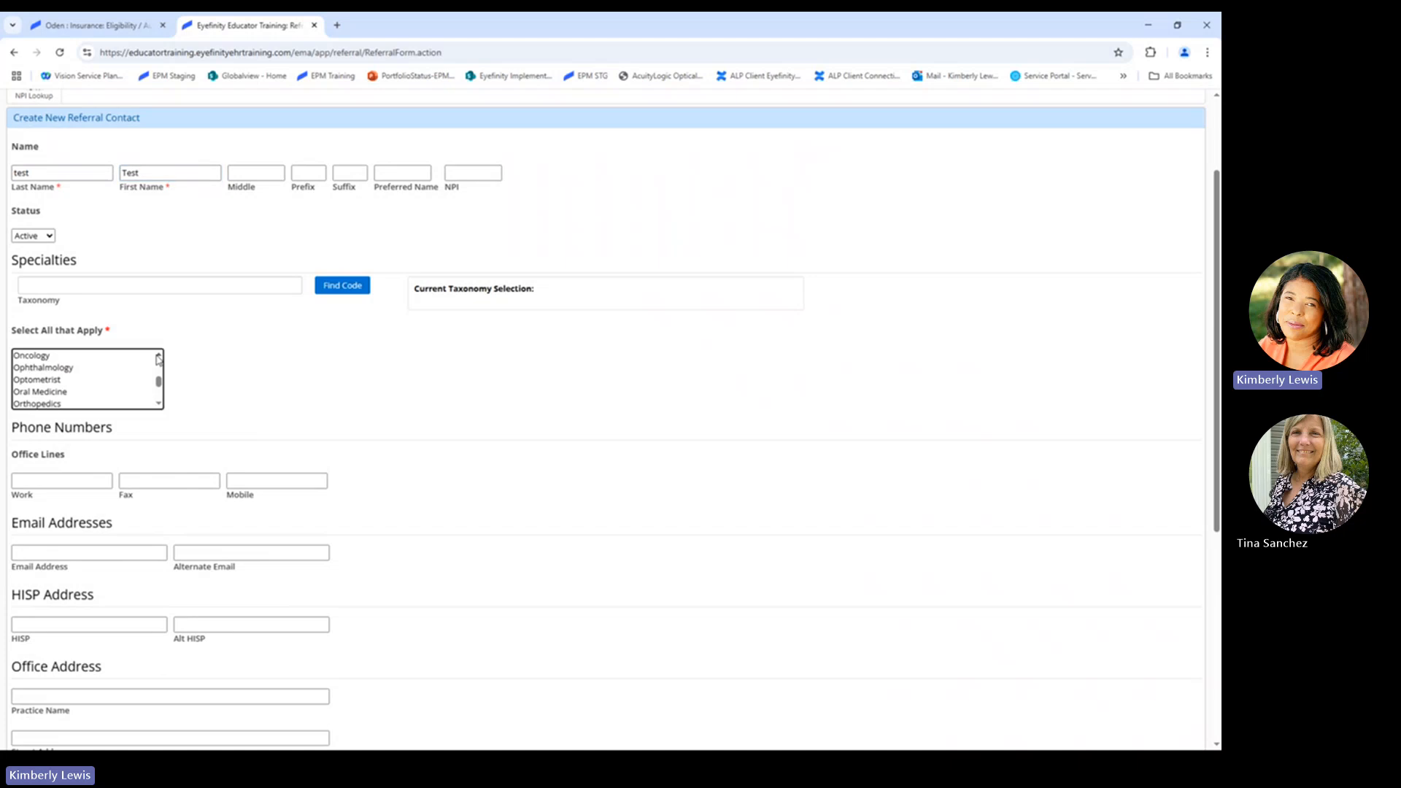
{"action": "left_click", "coordinate": [43, 369]}
Step: Fill in the contact's work and fax numbers and office address from the saved autofill entry, and save the contact
{"action": "scroll", "coordinate": [420, 486], "scroll_direction": "down", "scroll_amount": 3}
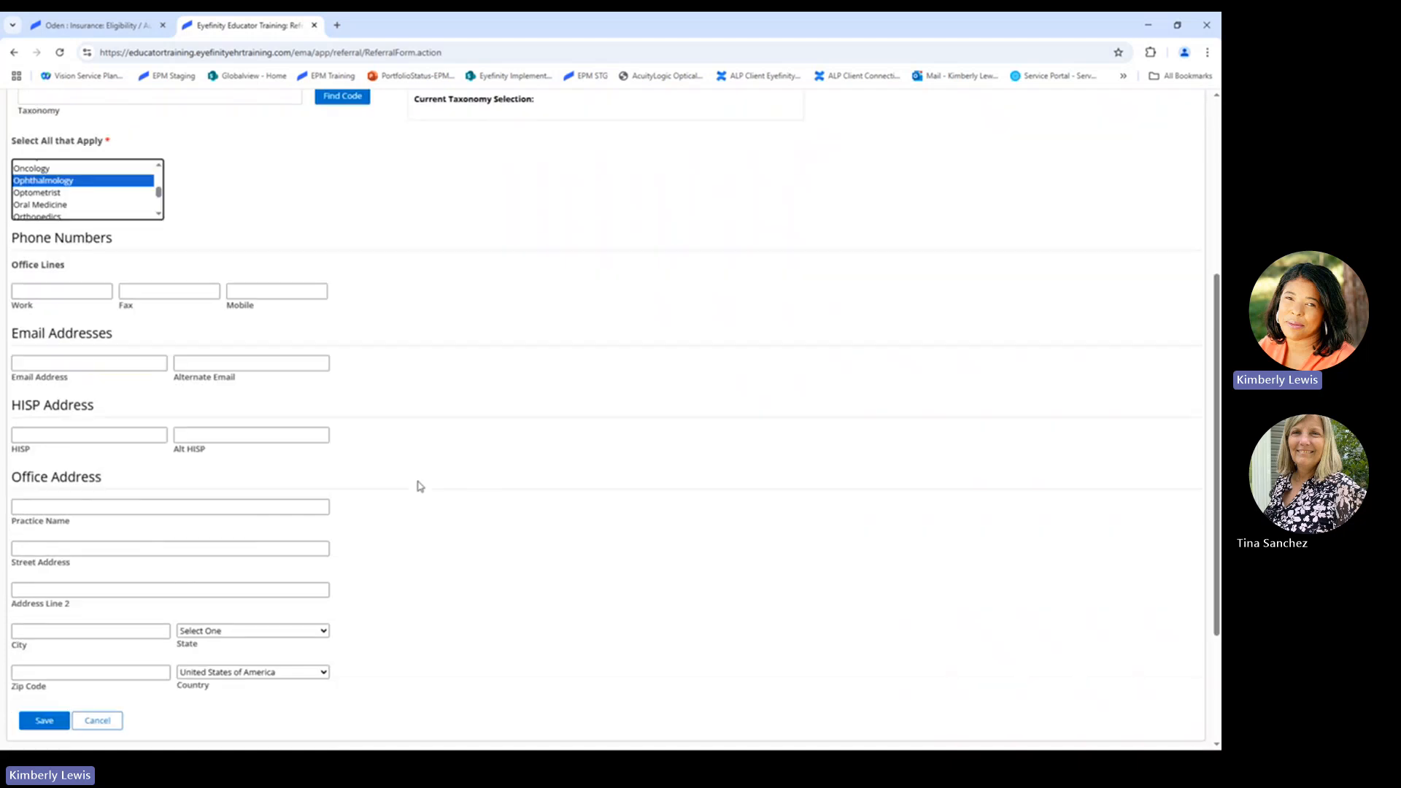
{"action": "left_click", "coordinate": [183, 291]}
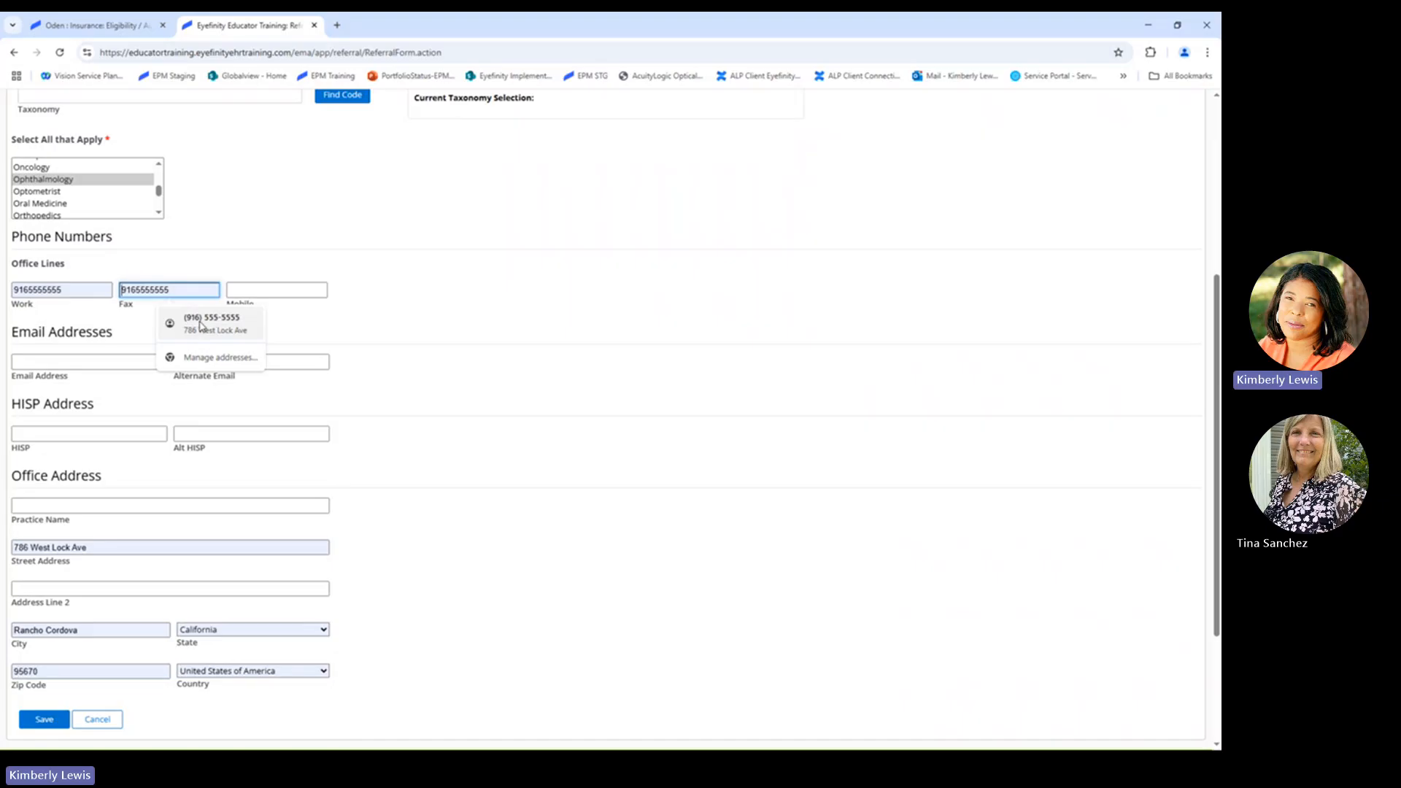
{"action": "left_click", "coordinate": [201, 326]}
{"action": "scroll", "coordinate": [434, 378], "scroll_direction": "down", "scroll_amount": 3}
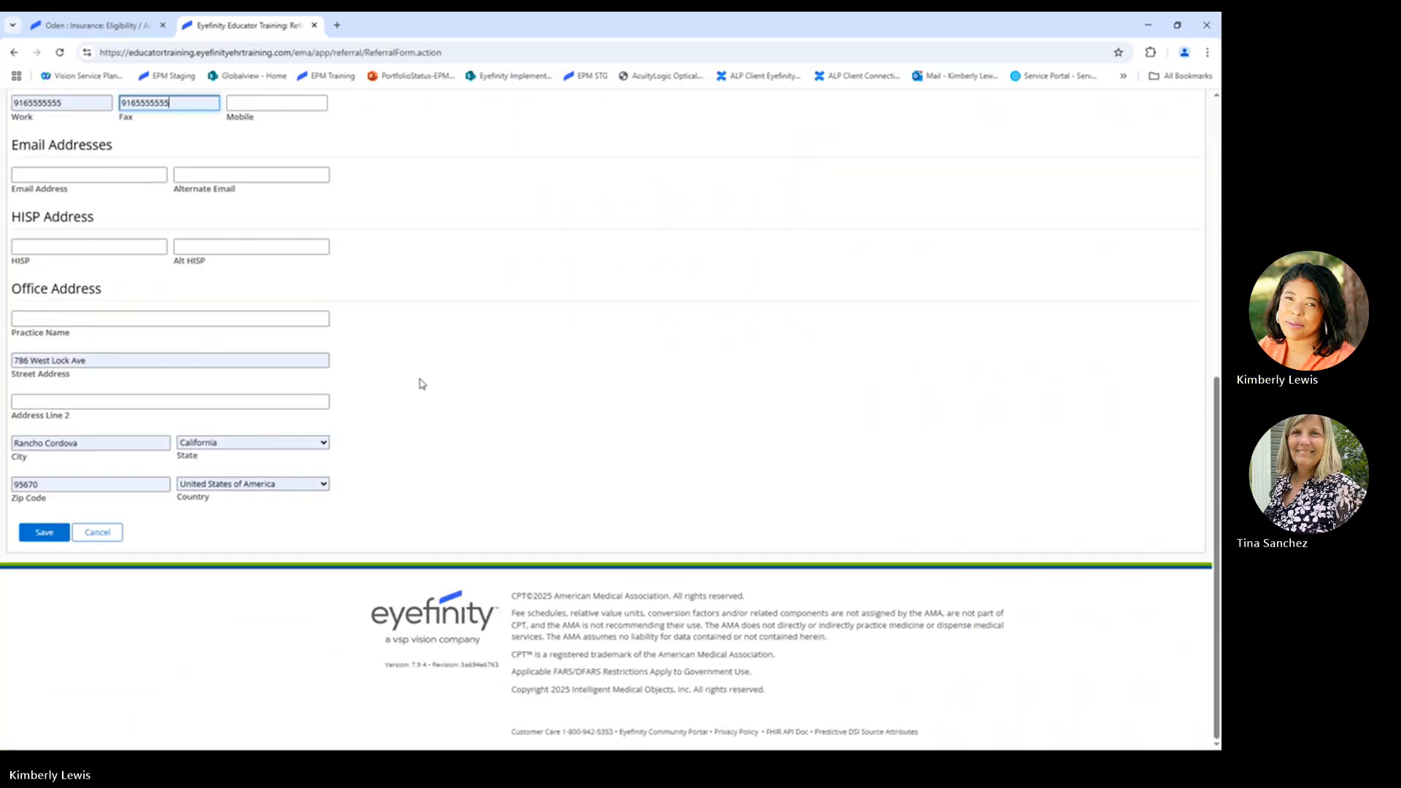
{"action": "left_click", "coordinate": [44, 532]}
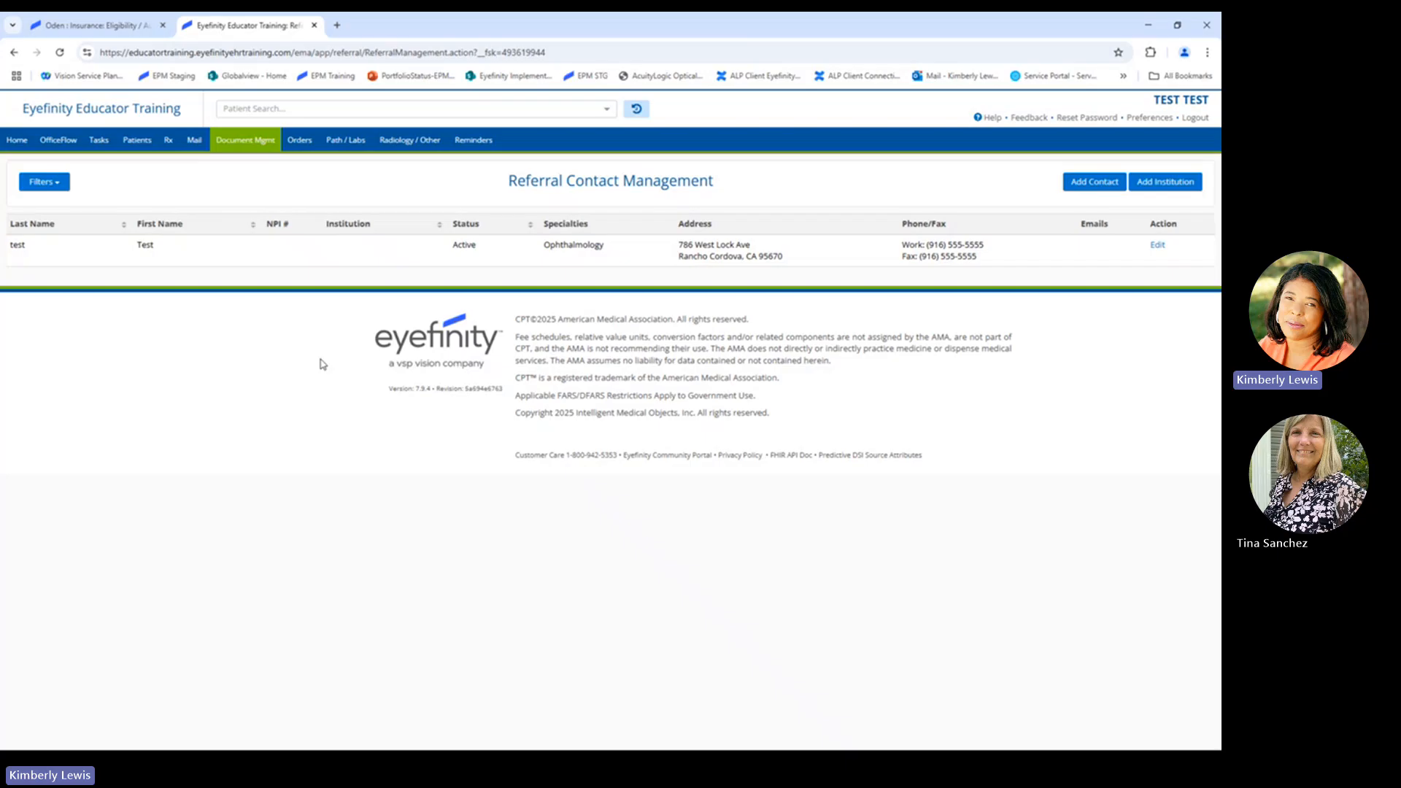
Step: Reopen the co-managed patient's chart from the recently viewed patients and open the practice data for editing
{"action": "left_click", "coordinate": [642, 116]}
{"action": "left_click", "coordinate": [642, 118]}
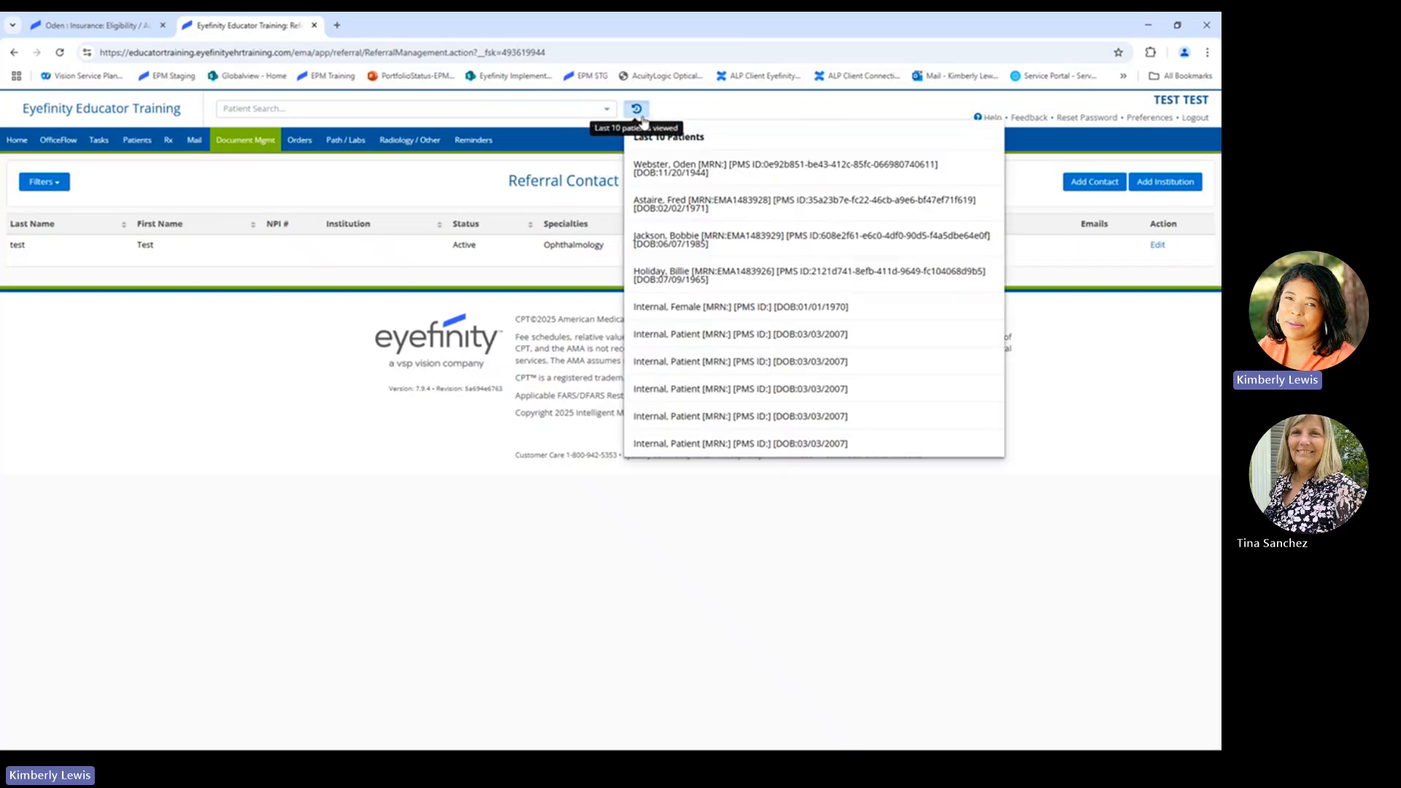
{"action": "left_click", "coordinate": [677, 174]}
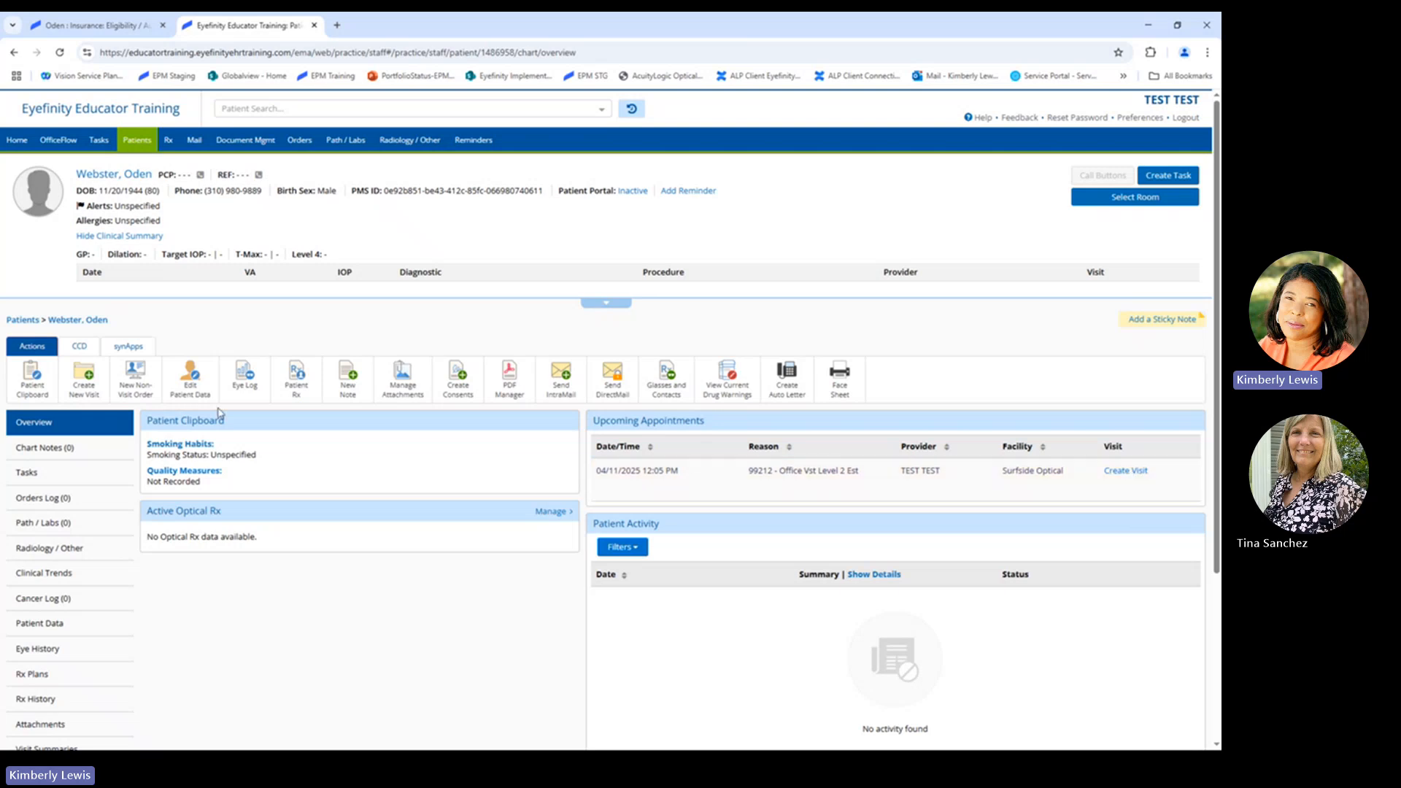
{"action": "left_click", "coordinate": [191, 380]}
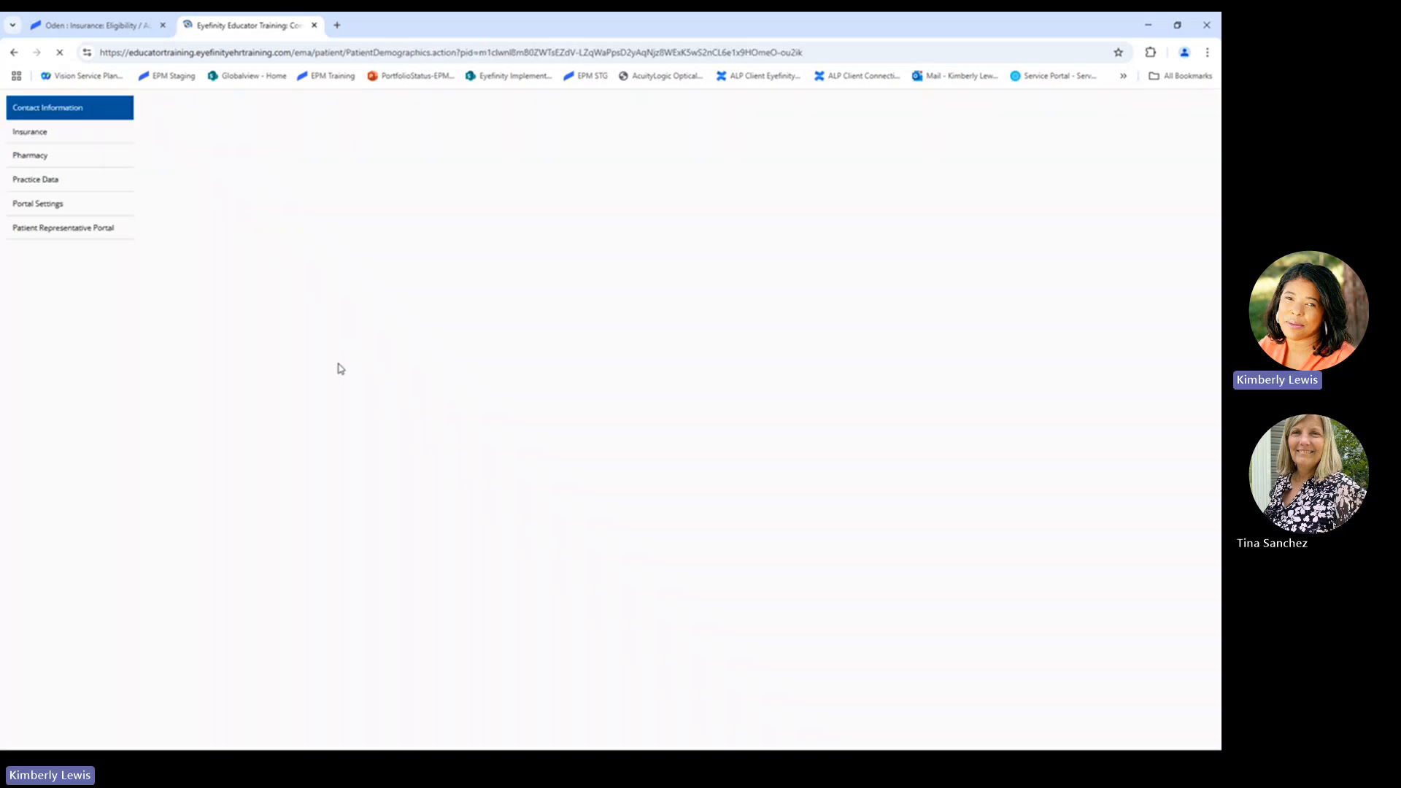
{"action": "scroll", "coordinate": [340, 371], "scroll_direction": "down", "scroll_amount": 2}
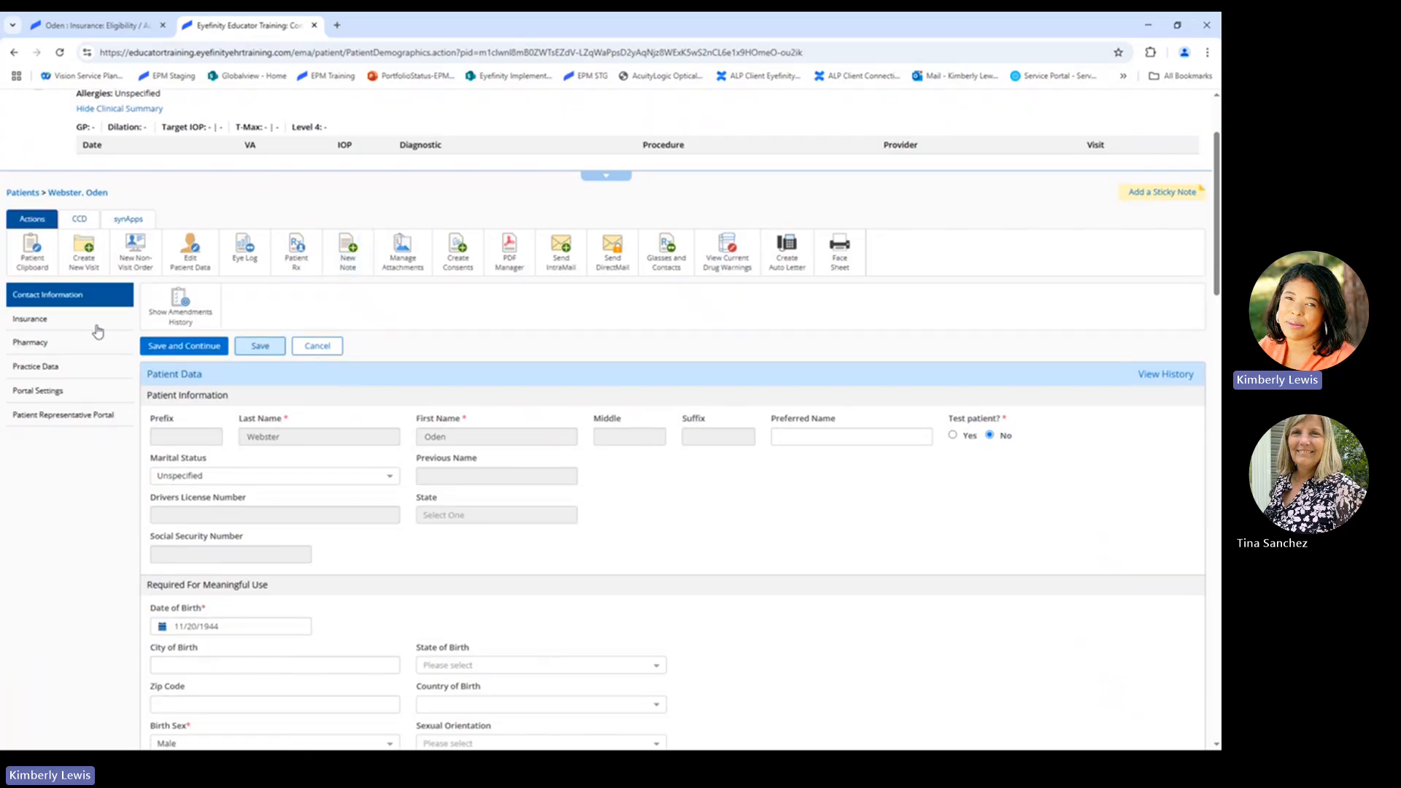
{"action": "left_click", "coordinate": [33, 373]}
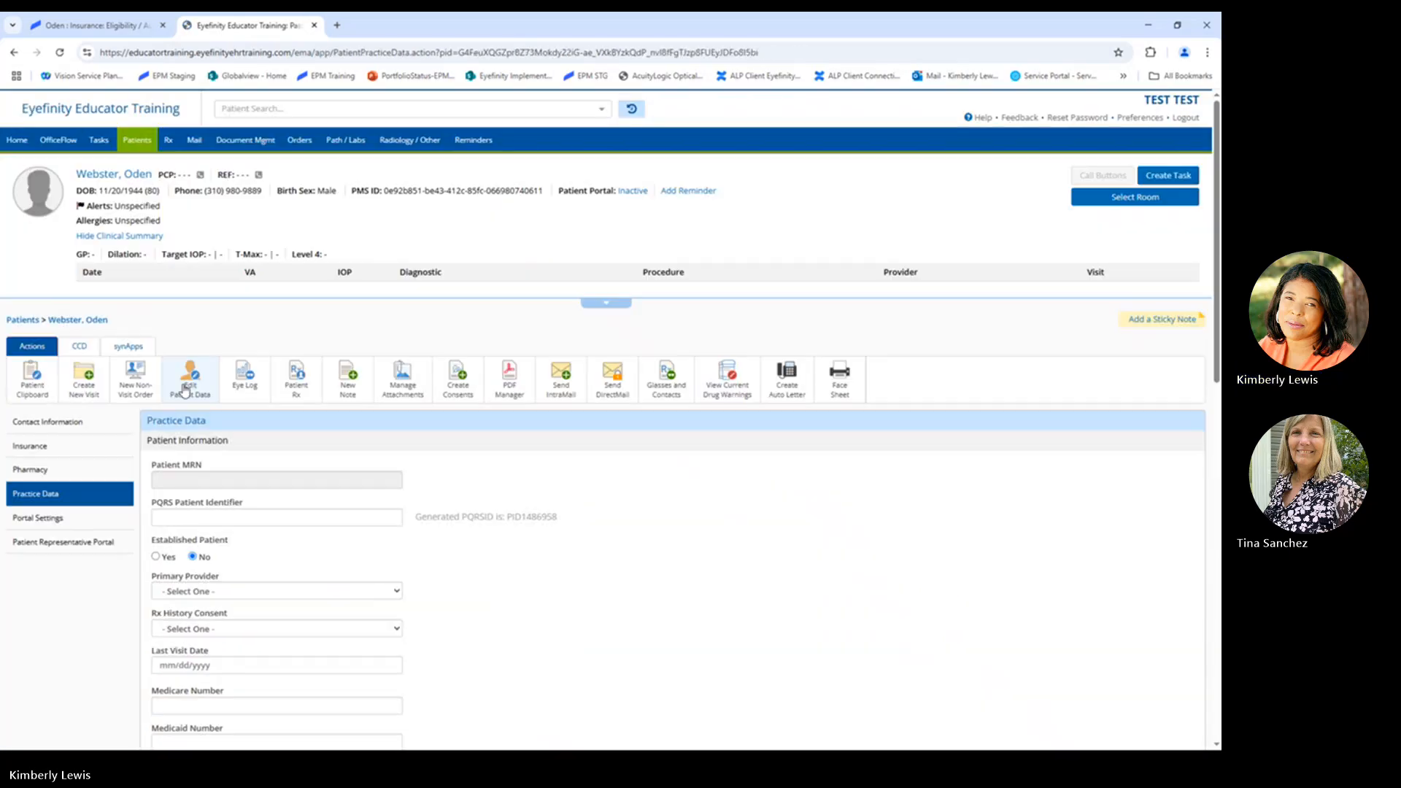
Step: In Patient Referrals, mark the patient as comanaged and choose the "test, Test" Ophthalmology contact as the comanaging provider
{"action": "scroll", "coordinate": [358, 438], "scroll_direction": "down", "scroll_amount": 5}
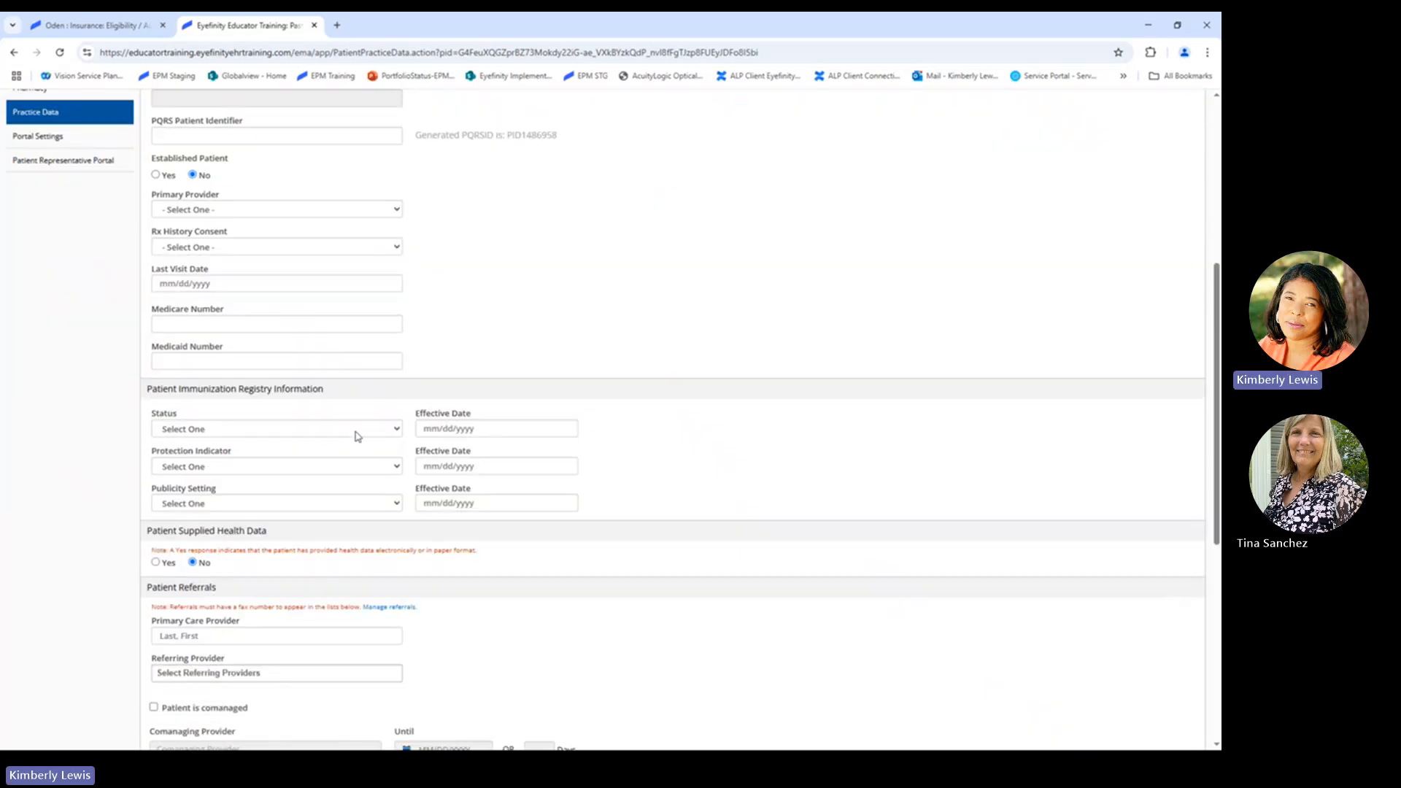
{"action": "scroll", "coordinate": [356, 434], "scroll_direction": "down", "scroll_amount": 3}
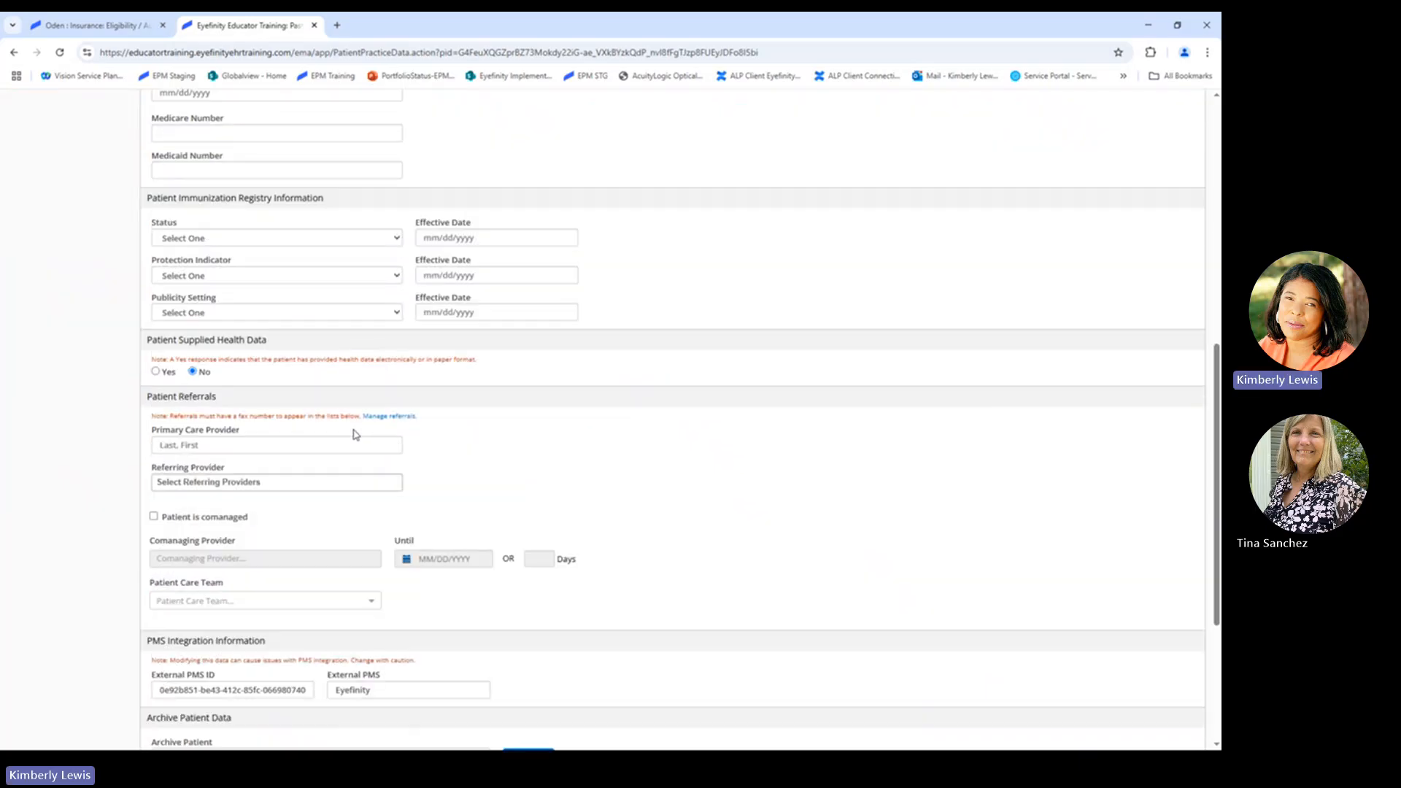
{"action": "scroll", "coordinate": [355, 435], "scroll_direction": "down", "scroll_amount": 1}
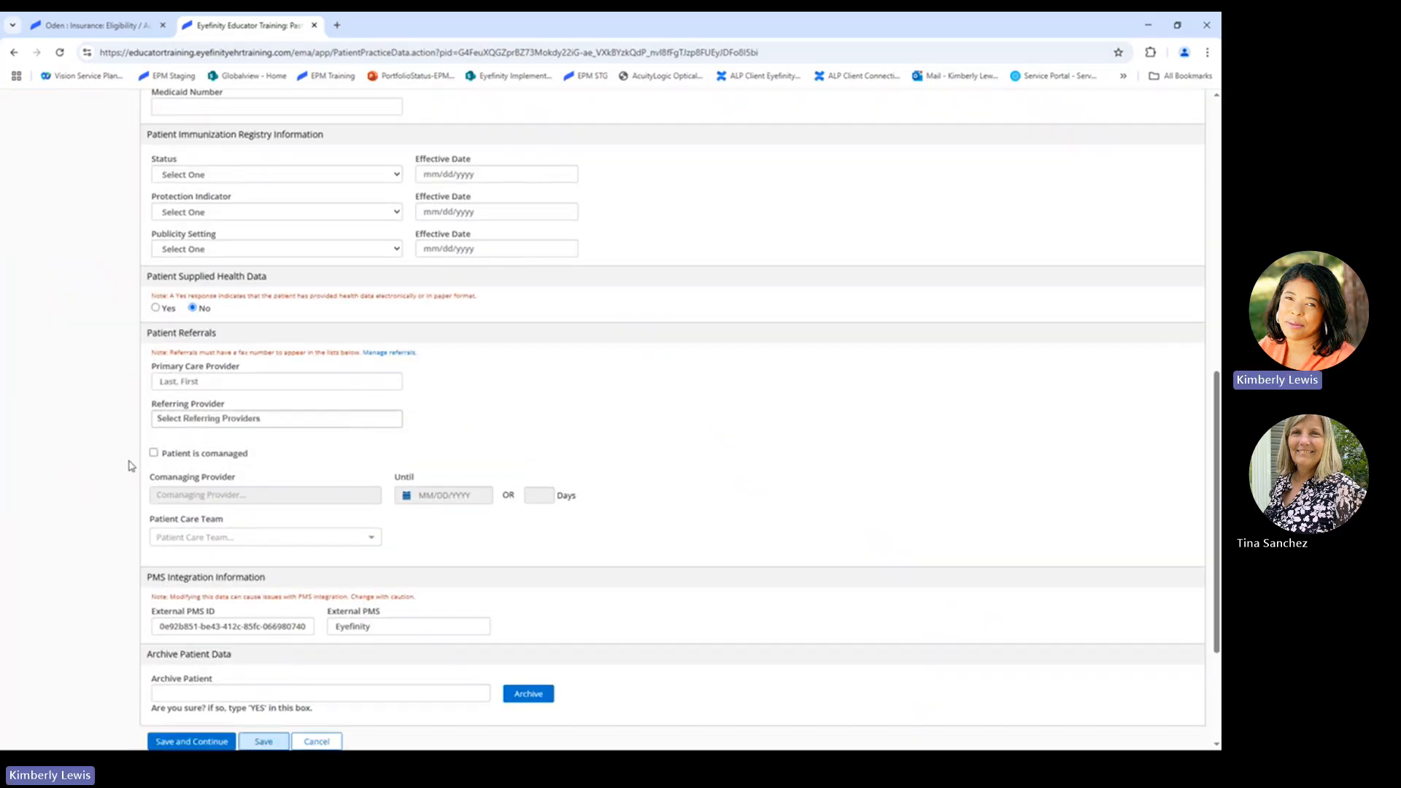
{"action": "left_click", "coordinate": [153, 453]}
{"action": "left_click", "coordinate": [211, 495]}
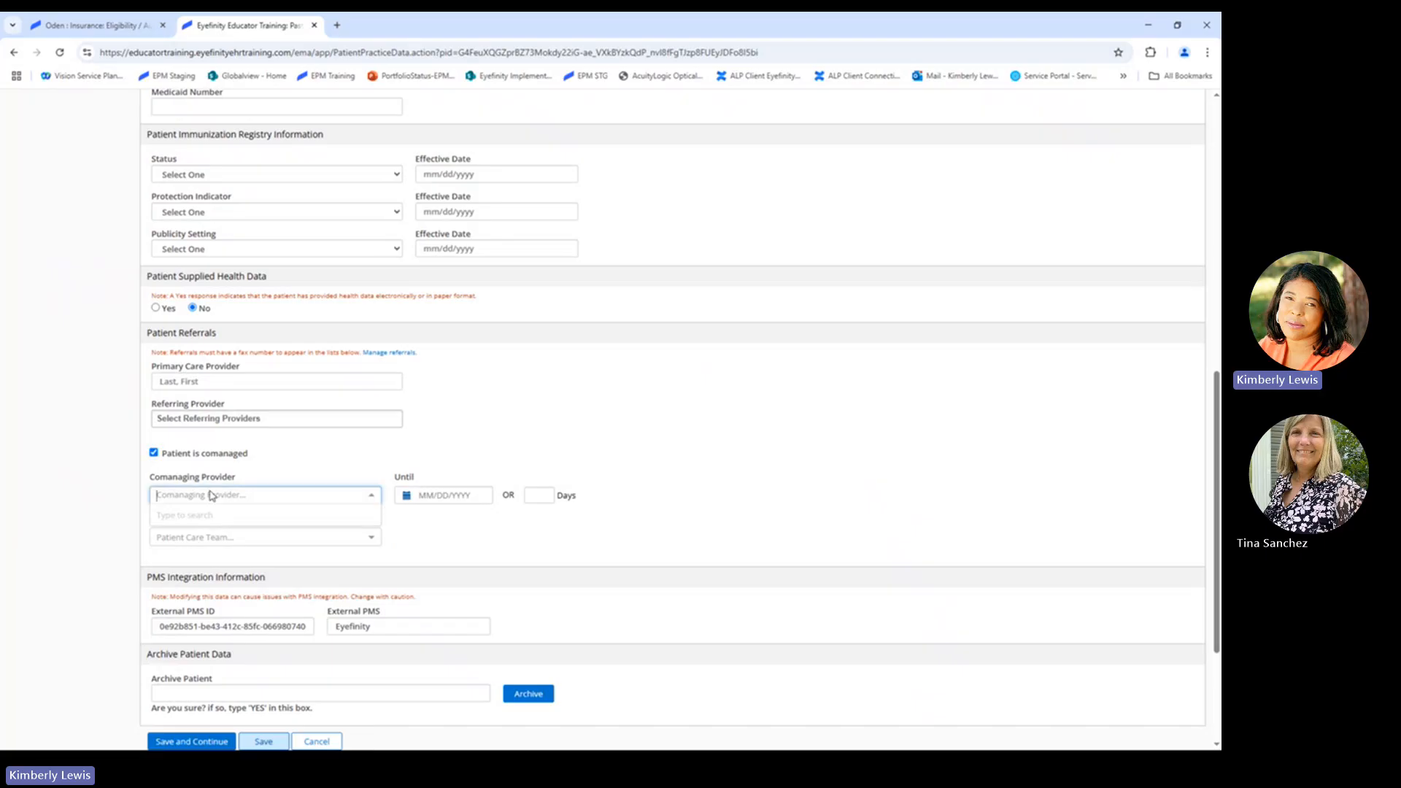
{"action": "type", "text": "test"}
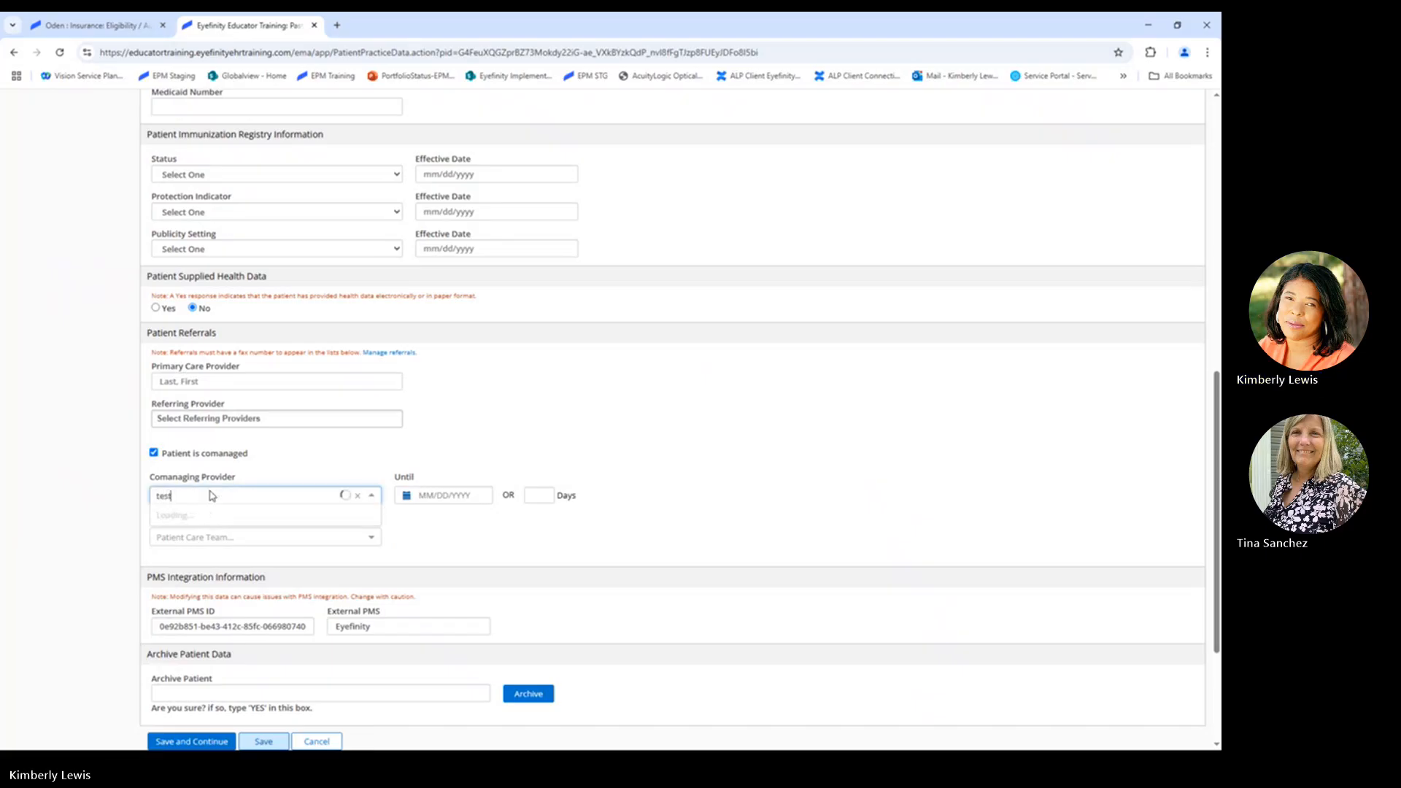
{"action": "left_click", "coordinate": [210, 522]}
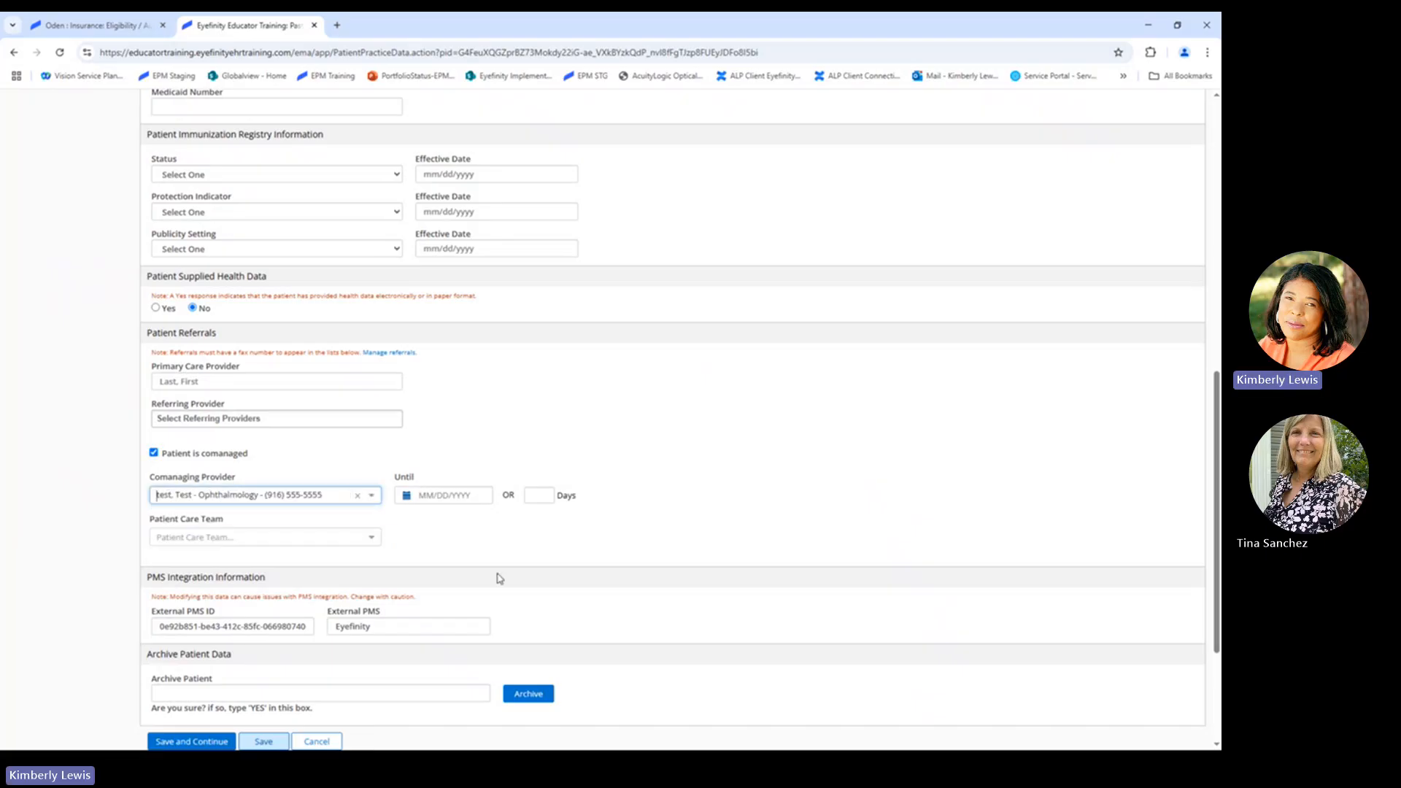
Step: Set the comanagement Until date to 04/11/2025 and save the practice data
{"action": "left_click", "coordinate": [436, 495]}
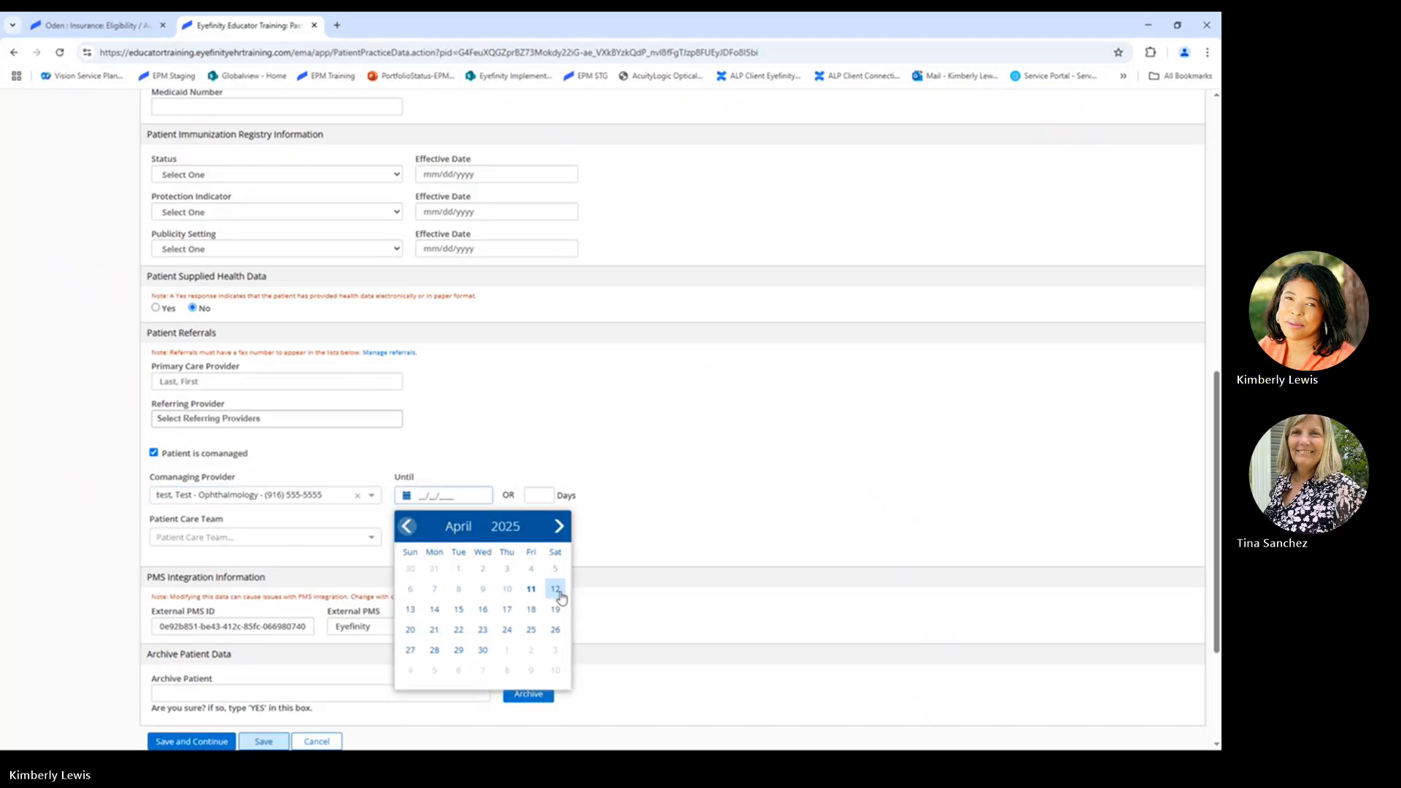
{"action": "left_click", "coordinate": [530, 589]}
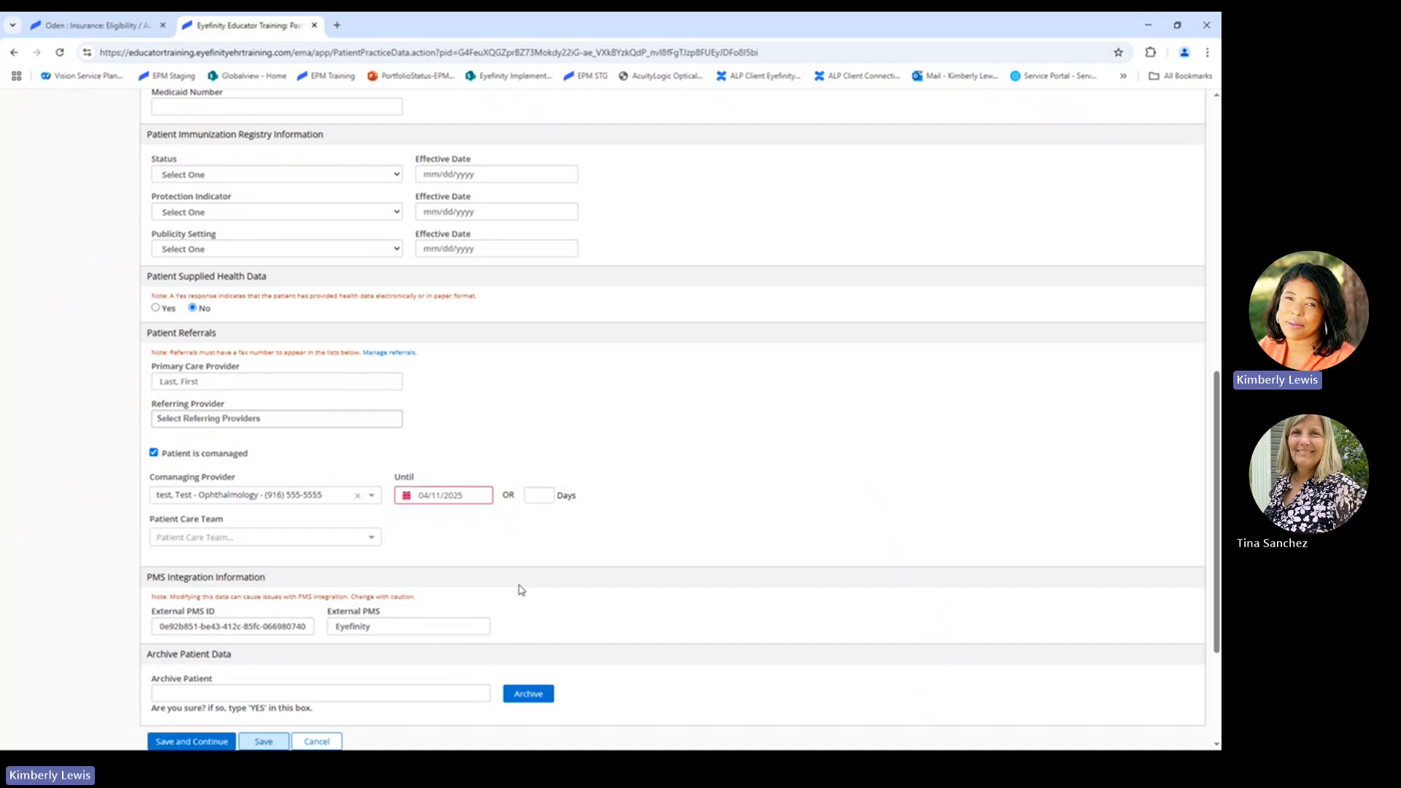
{"action": "left_click", "coordinate": [340, 545]}
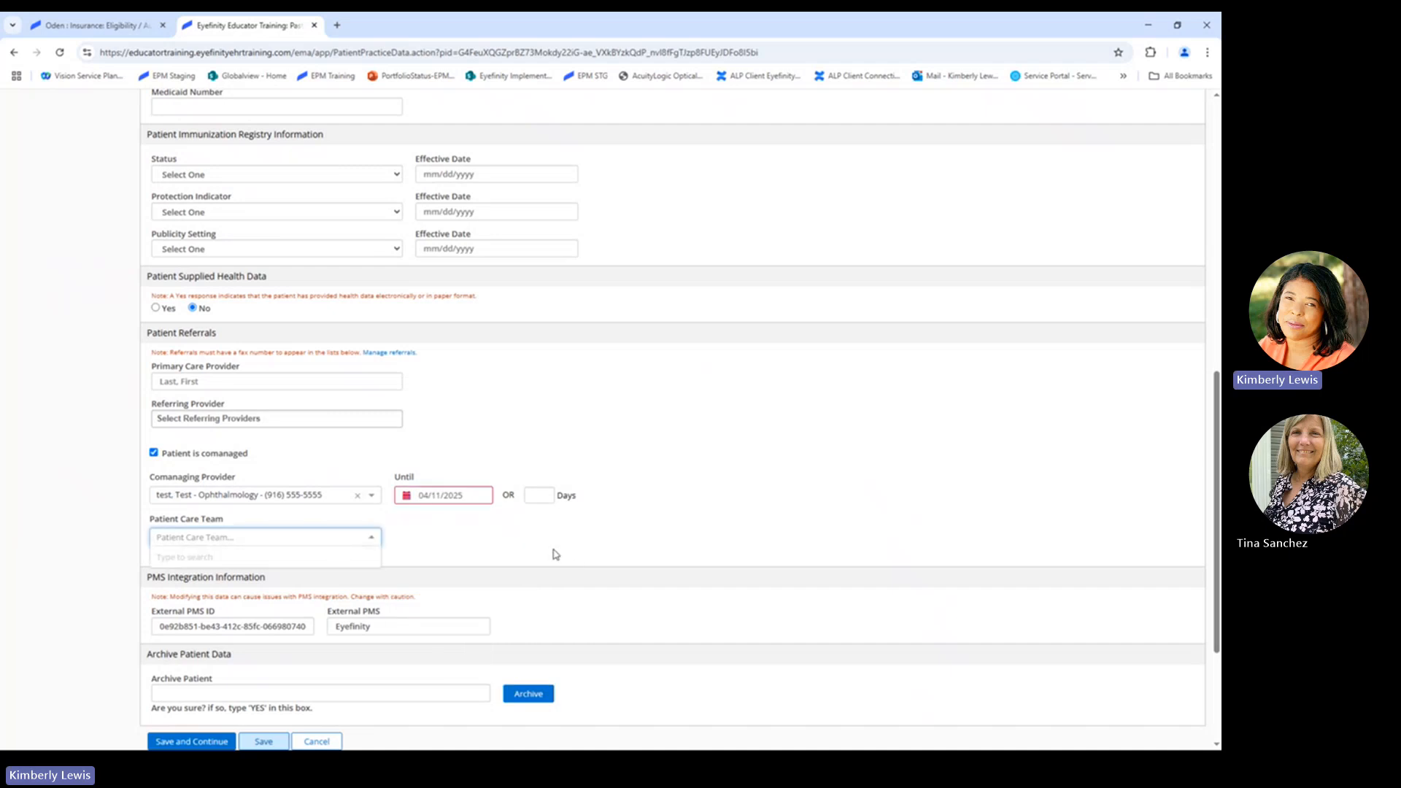
{"action": "scroll", "coordinate": [186, 593], "scroll_direction": "down", "scroll_amount": 3}
{"action": "left_click", "coordinate": [252, 553]}
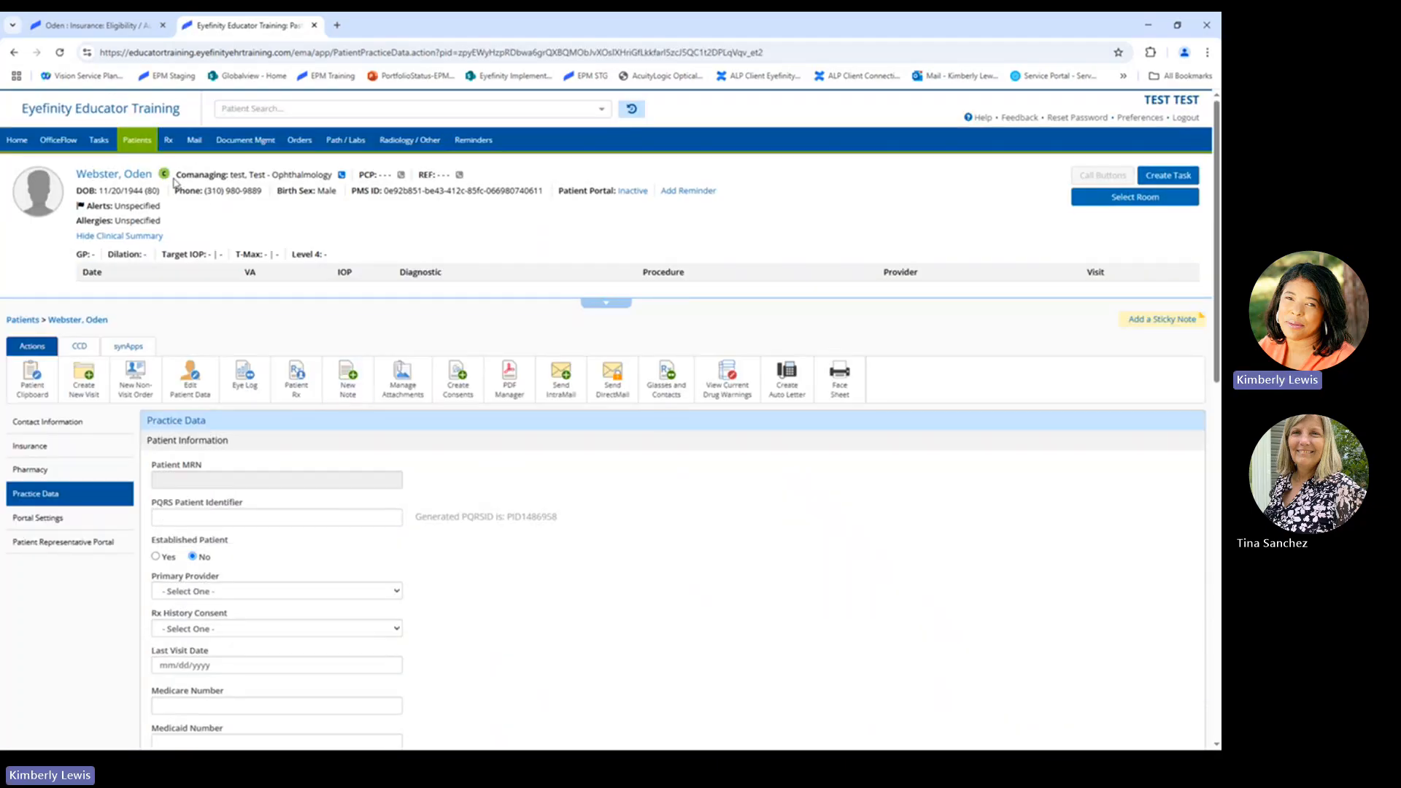
{"action": "key", "text": "ctrl"}
{"action": "key", "text": "ctrl"}
{"action": "key", "text": "ctrl"}
{"action": "key", "text": "ctrl"}
Step: Go to the patient Quick List and create a visit for the 04/11/2025 12:05 PM appointment
{"action": "mouse_move", "coordinate": [155, 151]}
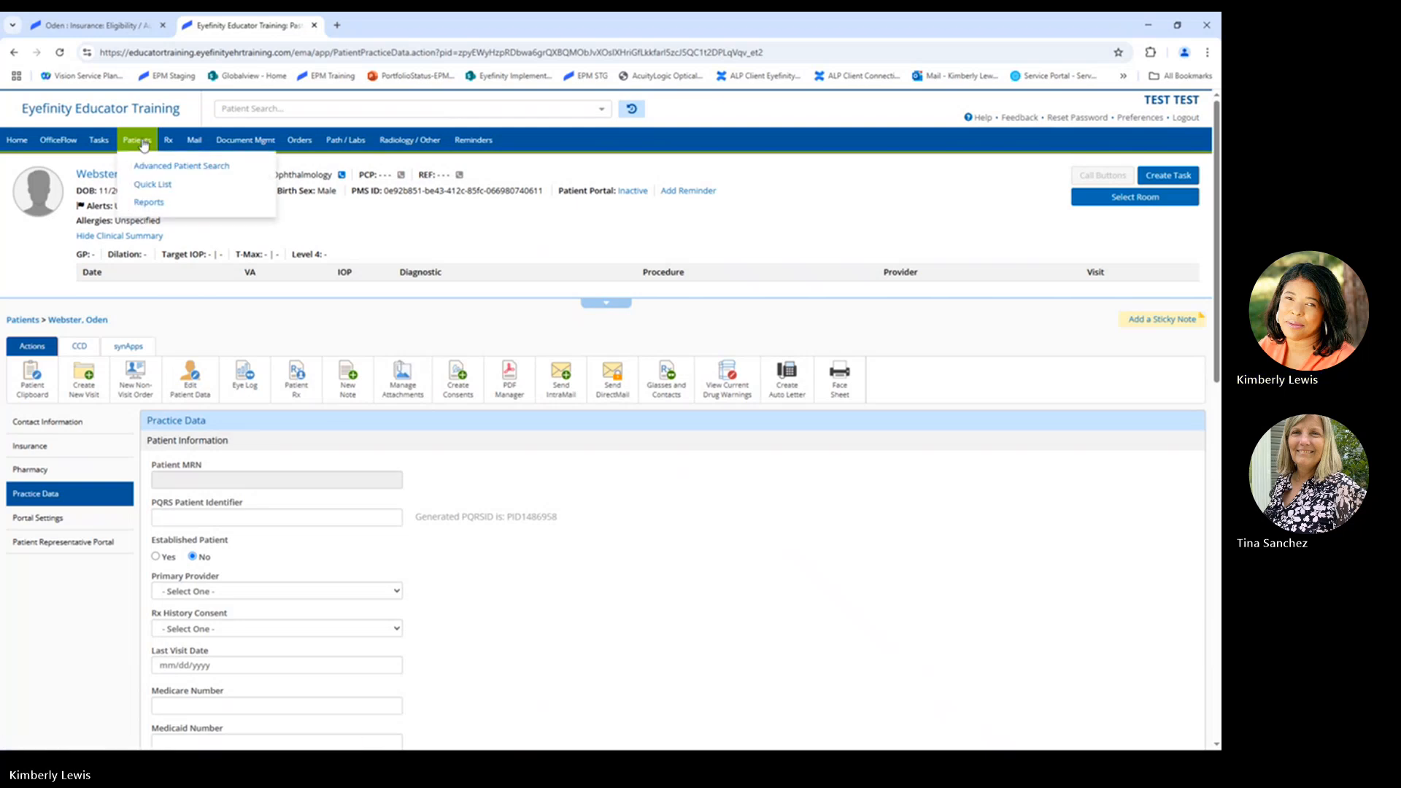
{"action": "left_click", "coordinate": [153, 183]}
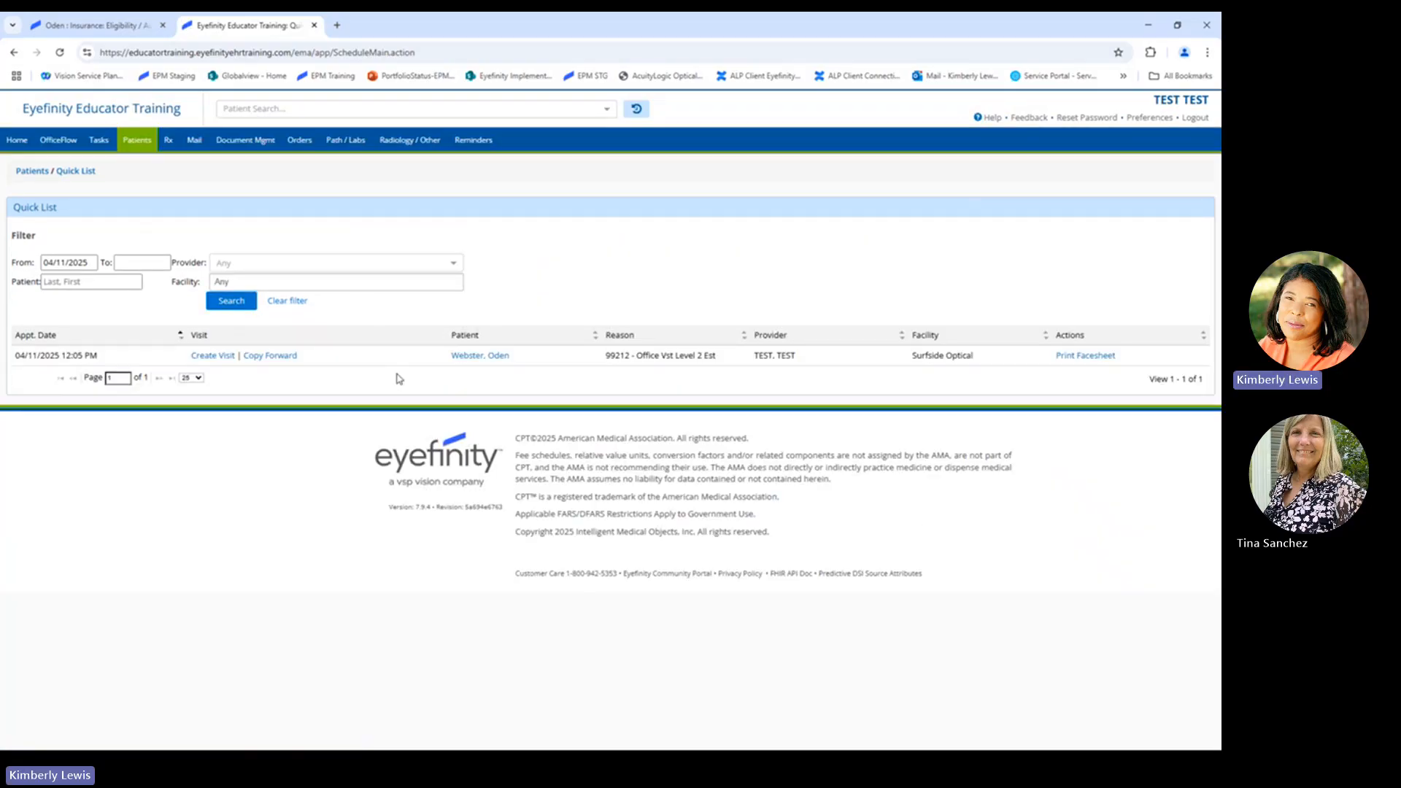
{"action": "left_click", "coordinate": [218, 361]}
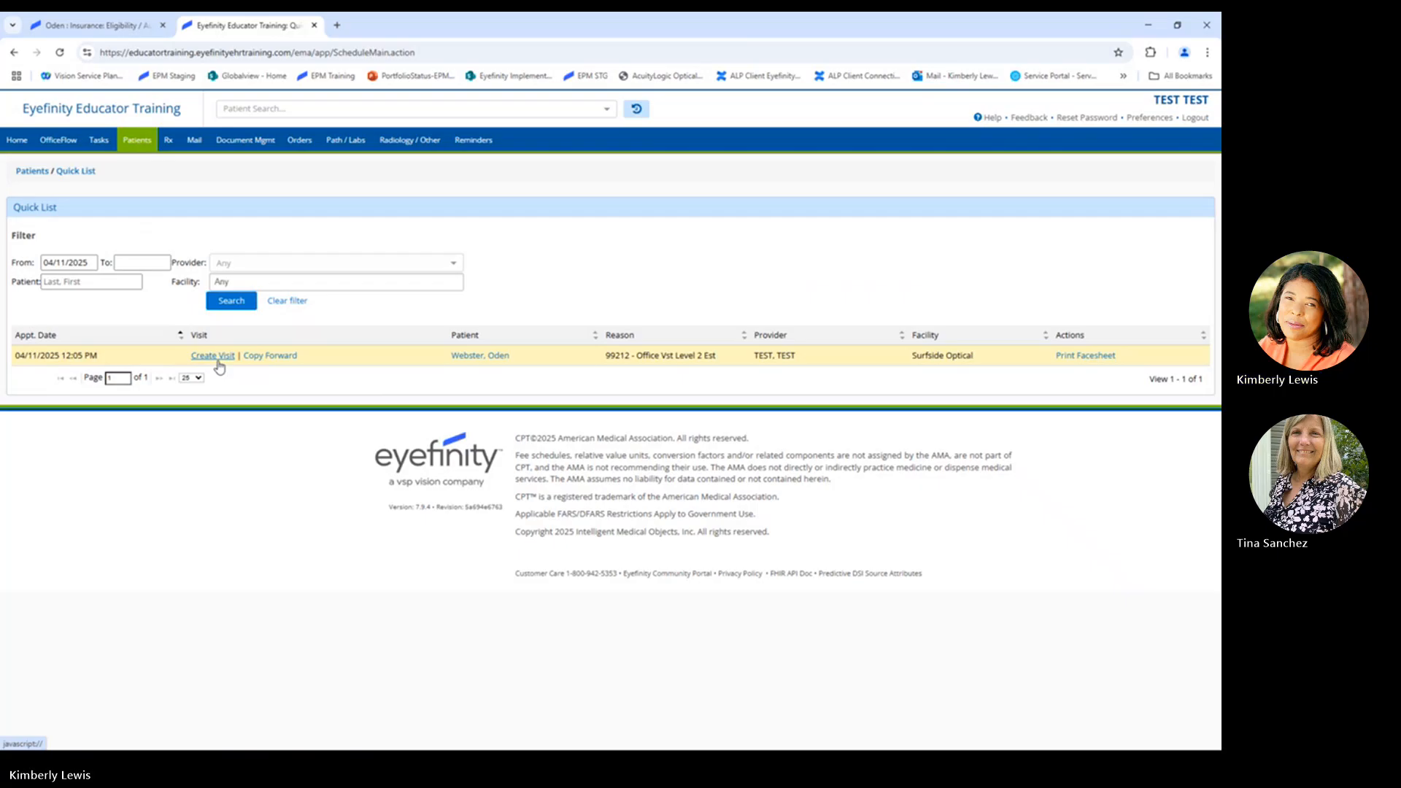
{"action": "left_click", "coordinate": [219, 367]}
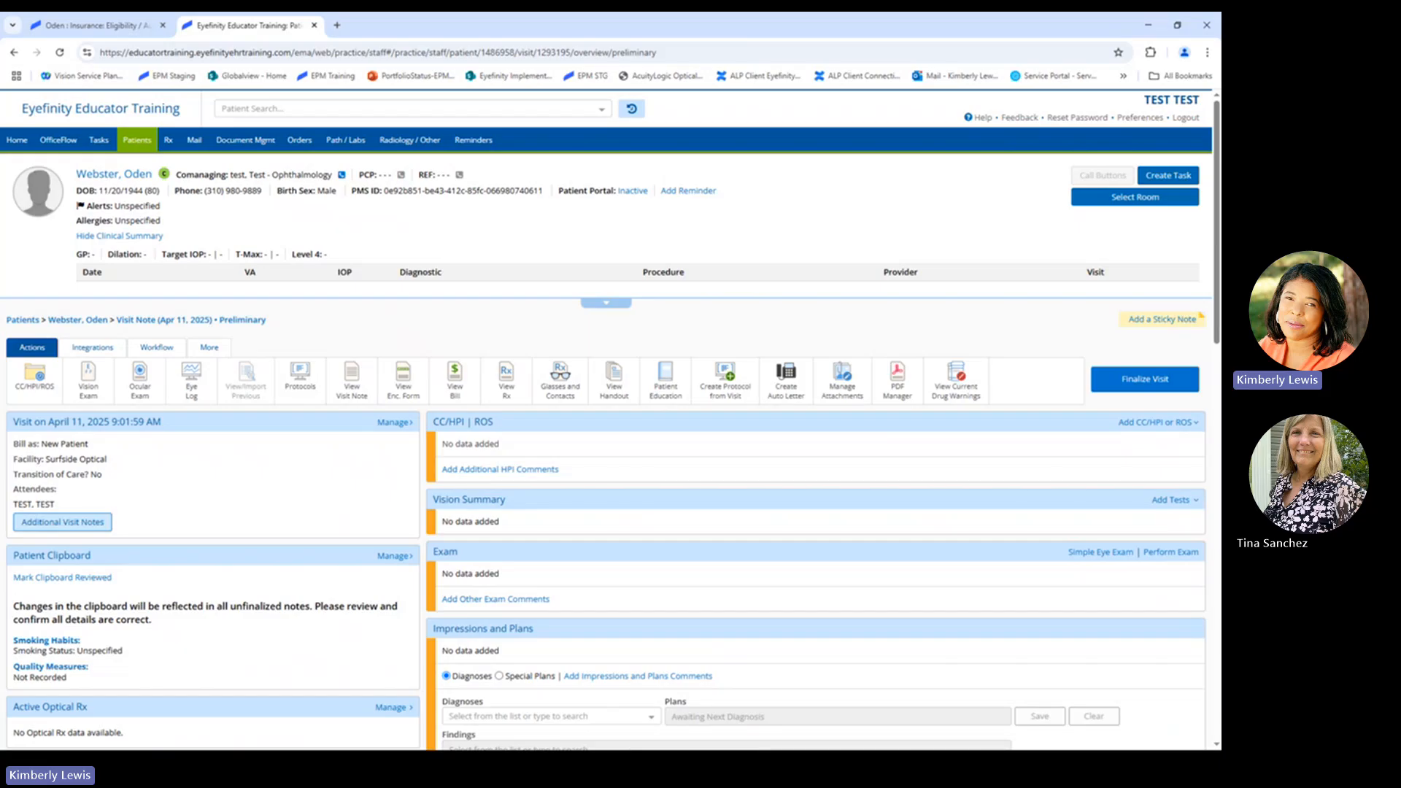
Step: Open the visit's CC/HPI section and start adding a new chief complaint
{"action": "left_click", "coordinate": [46, 388]}
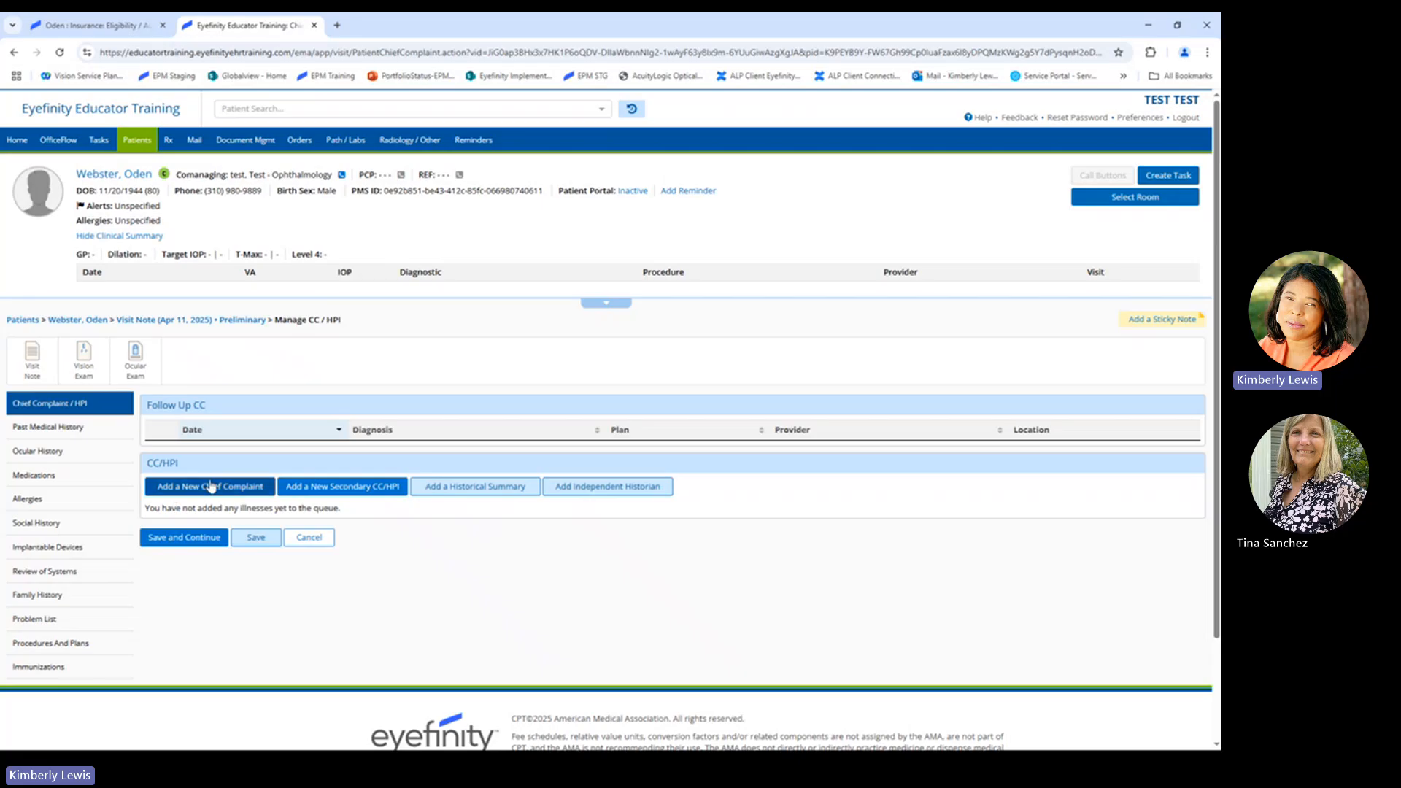
{"action": "left_click", "coordinate": [210, 486]}
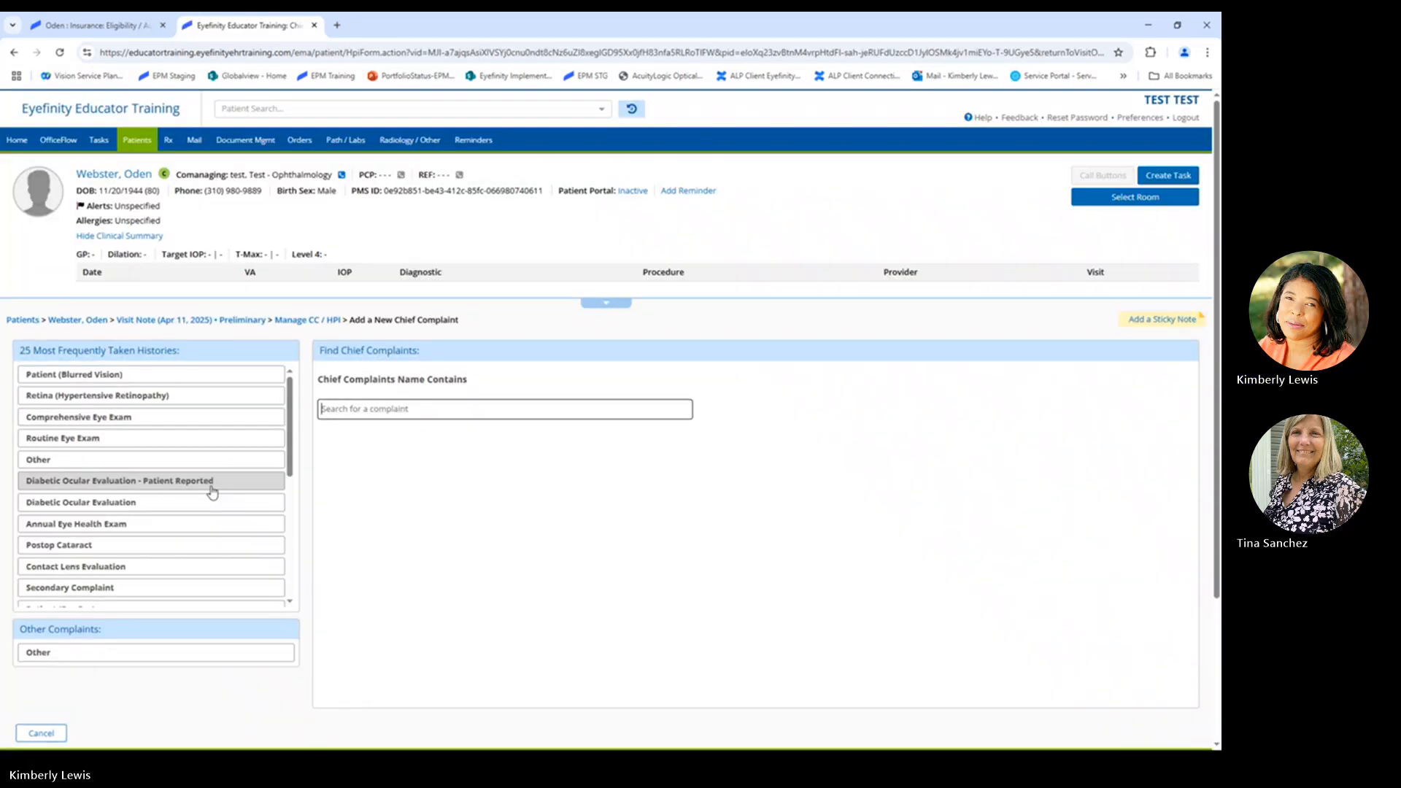
{"action": "left_click", "coordinate": [448, 410]}
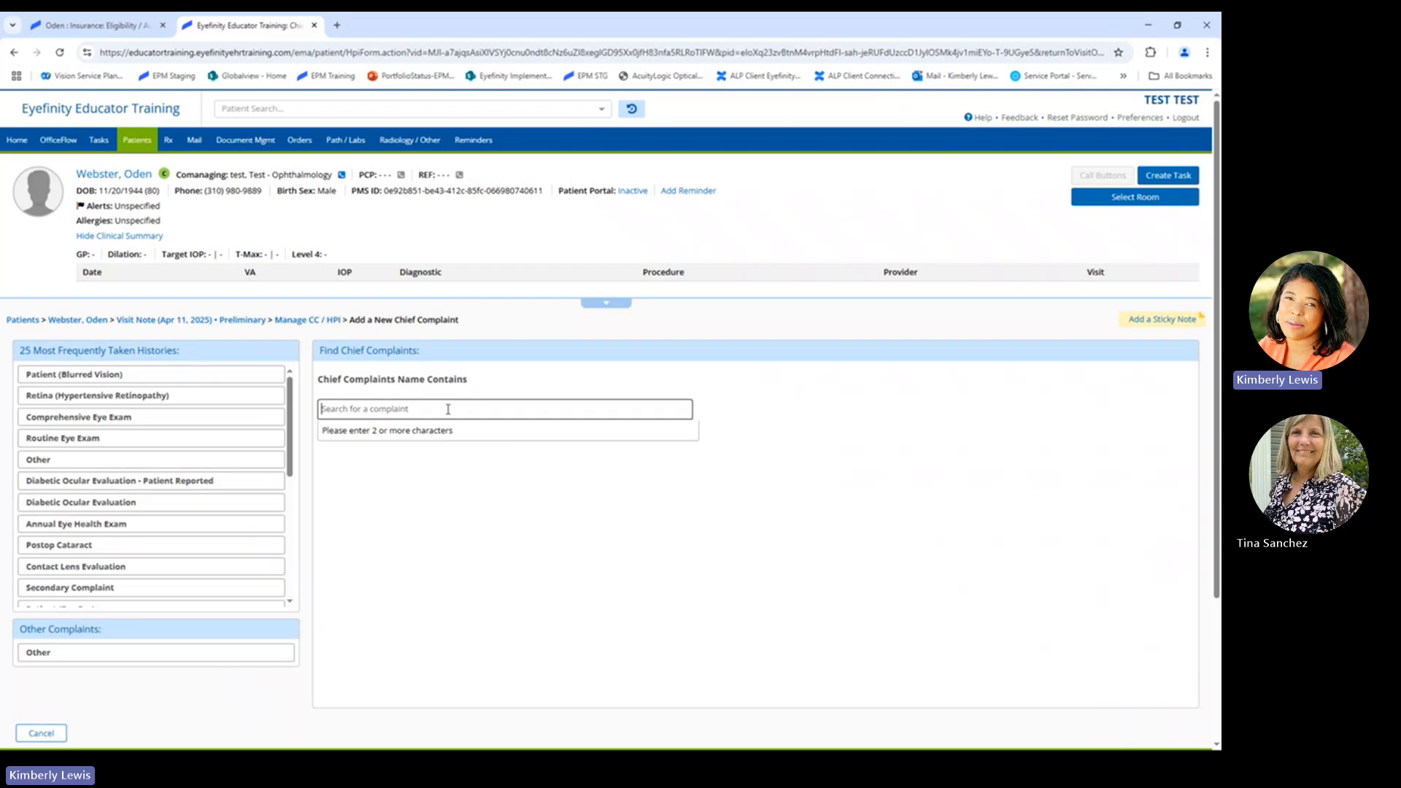
{"action": "type", "text": "ret"}
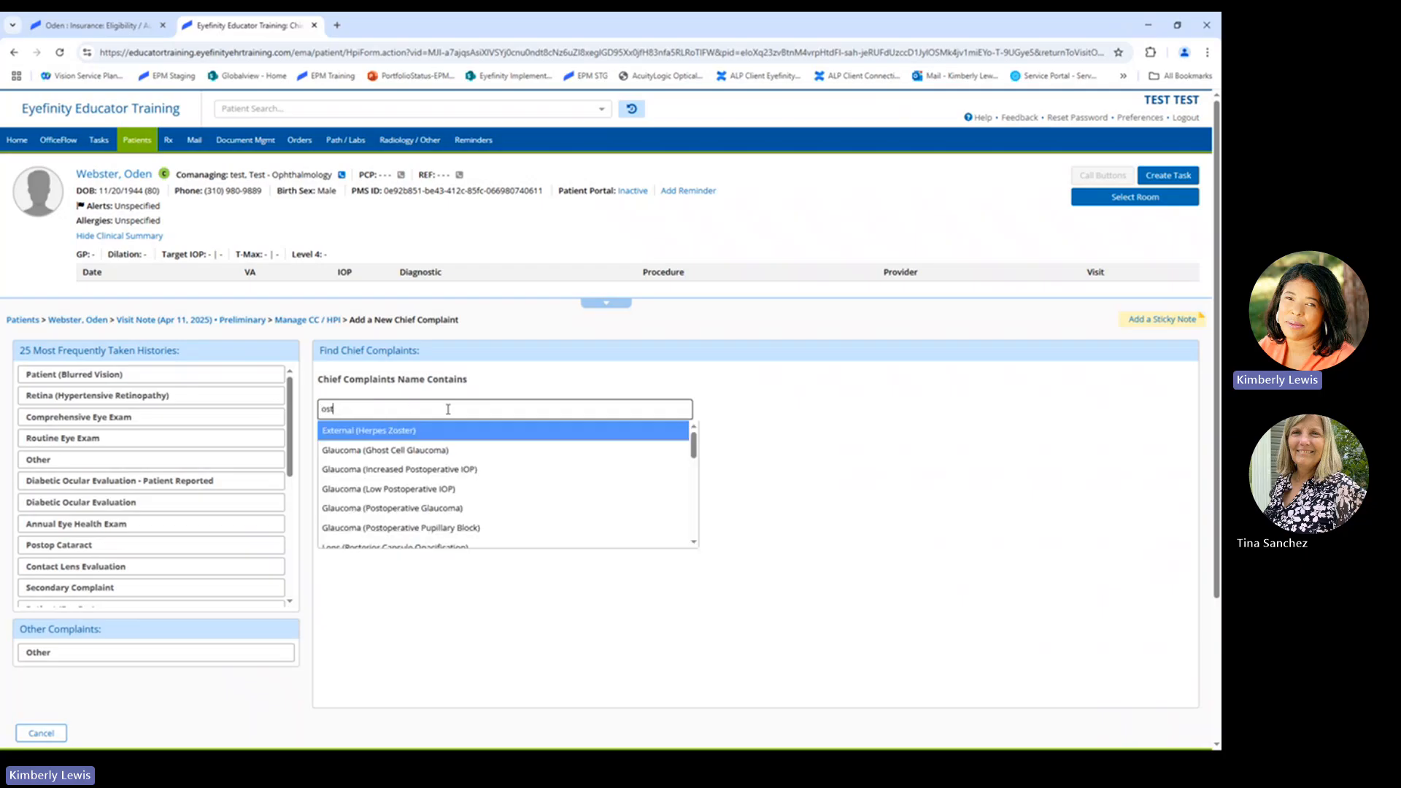
{"action": "key", "text": "BackSpace"}
{"action": "key", "text": "BackSpace"}
{"action": "key", "text": "BackSpace"}
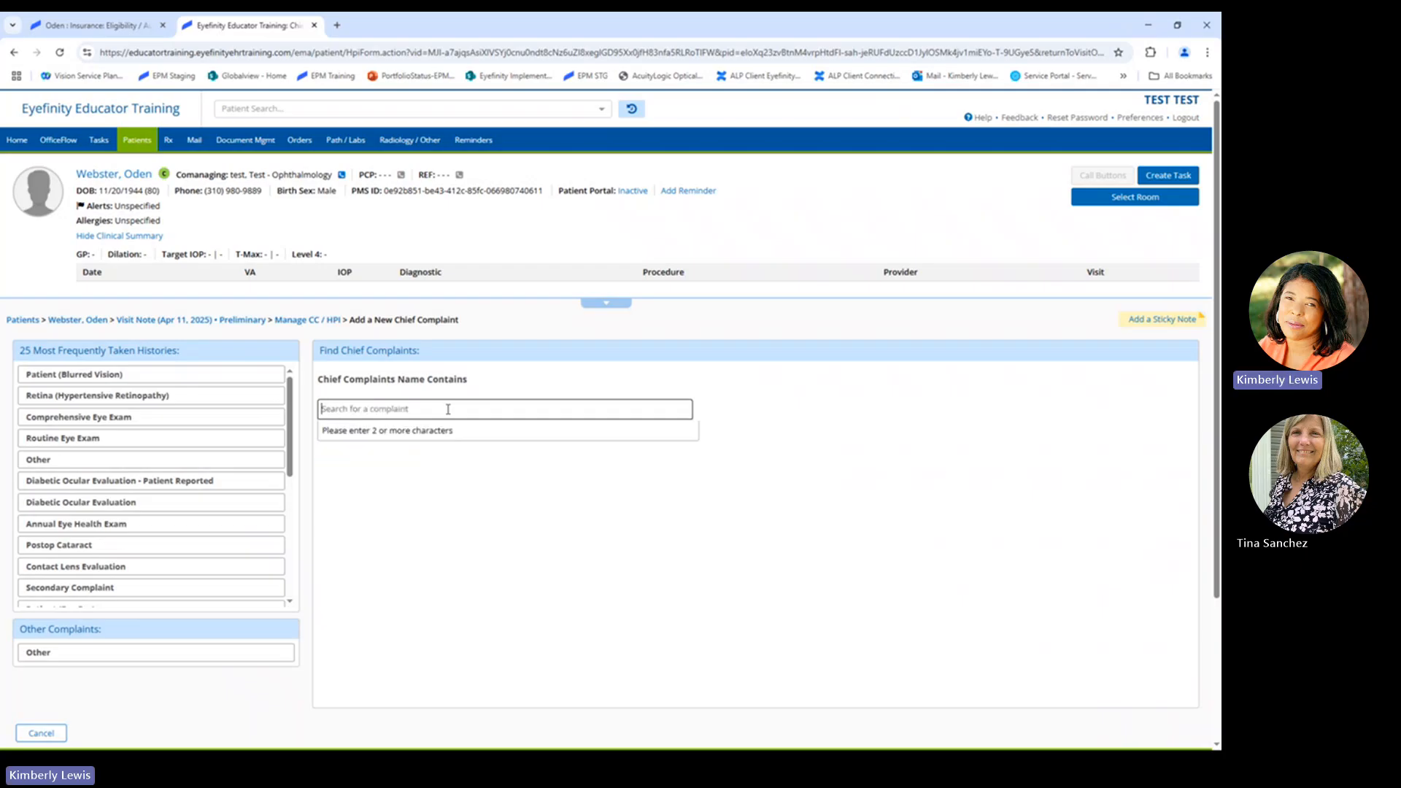
Step: Search the chief complaints for "postop" and choose Postop Cataract
{"action": "type", "text": "pos"}
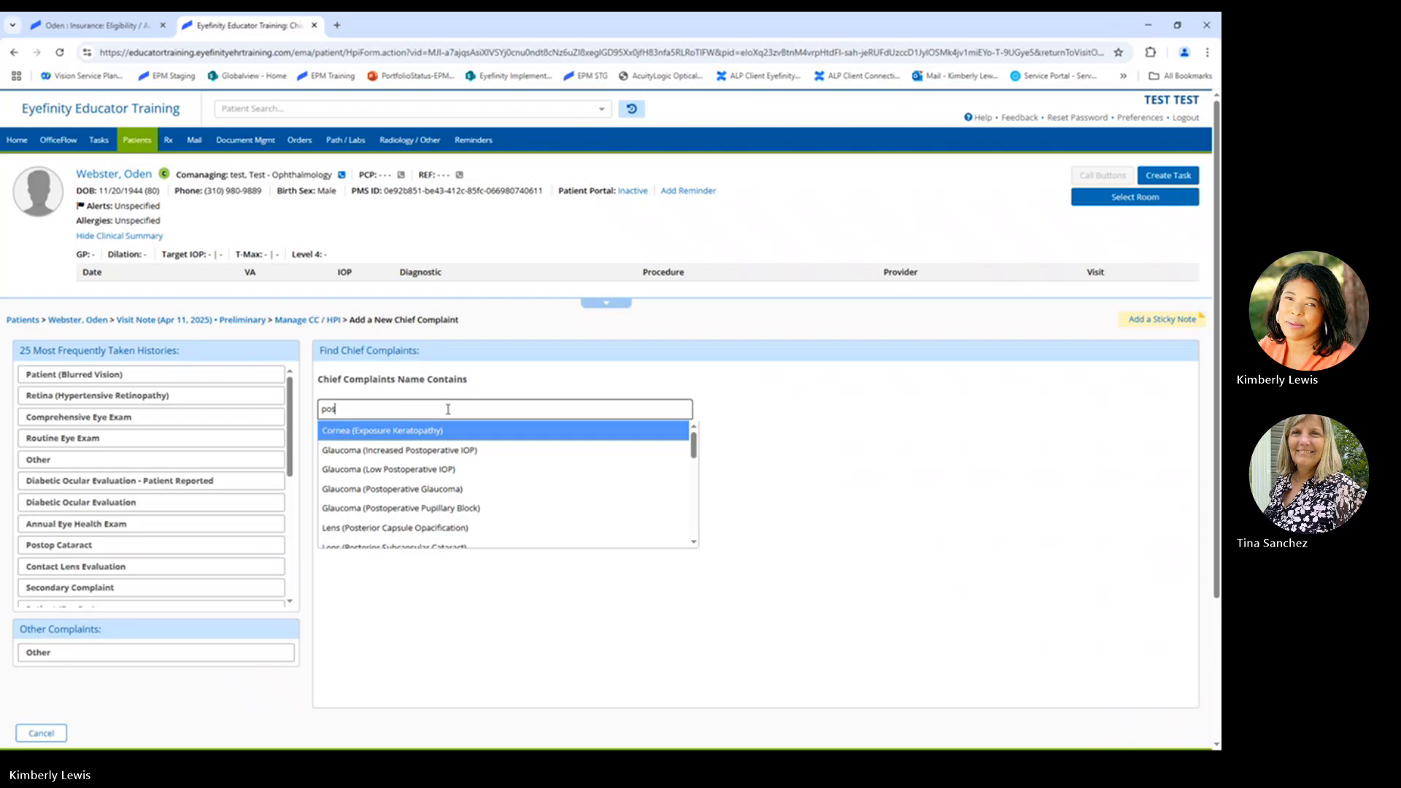
{"action": "type", "text": "op"}
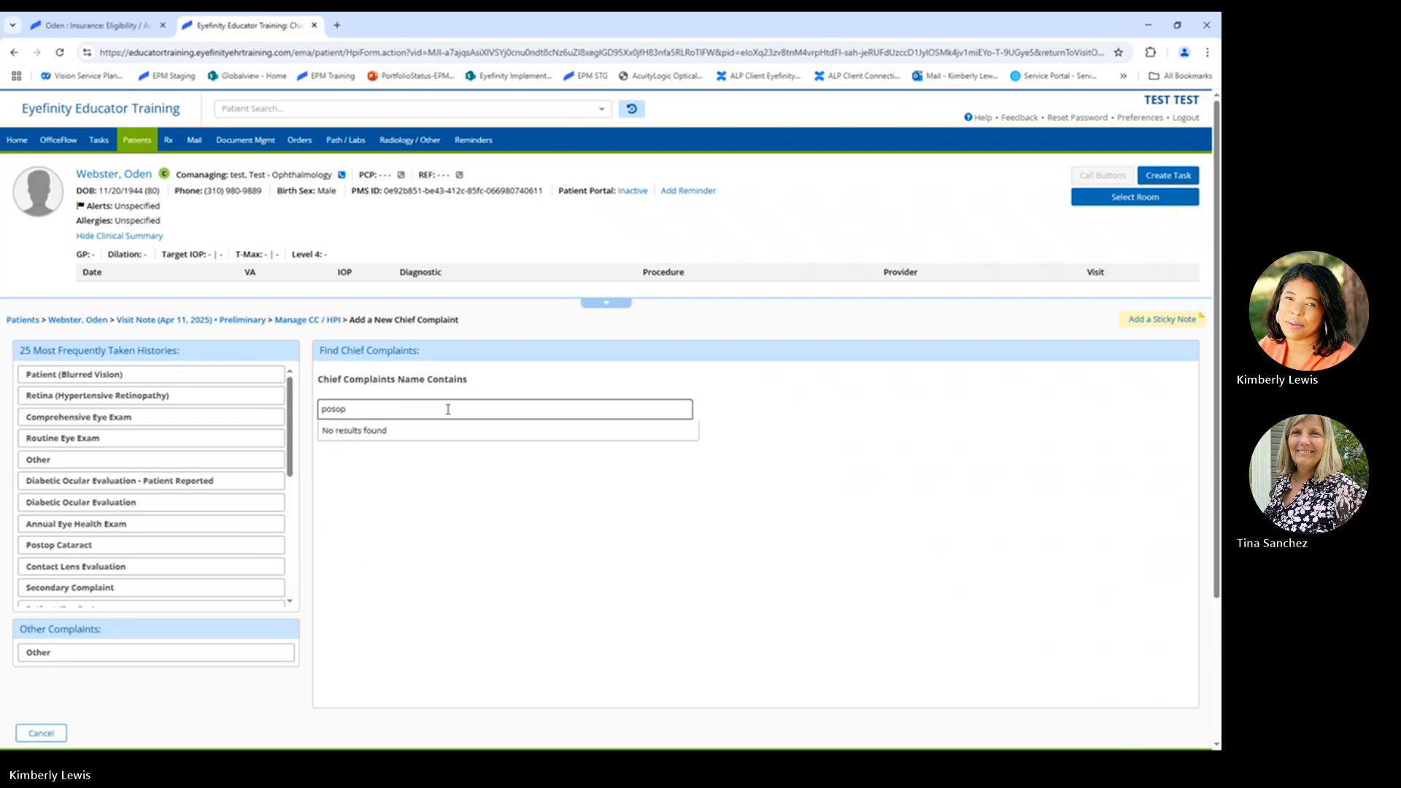
{"action": "key", "text": "BackSpace"}
{"action": "key", "text": "BackSpace"}
{"action": "key", "text": "BackSpace"}
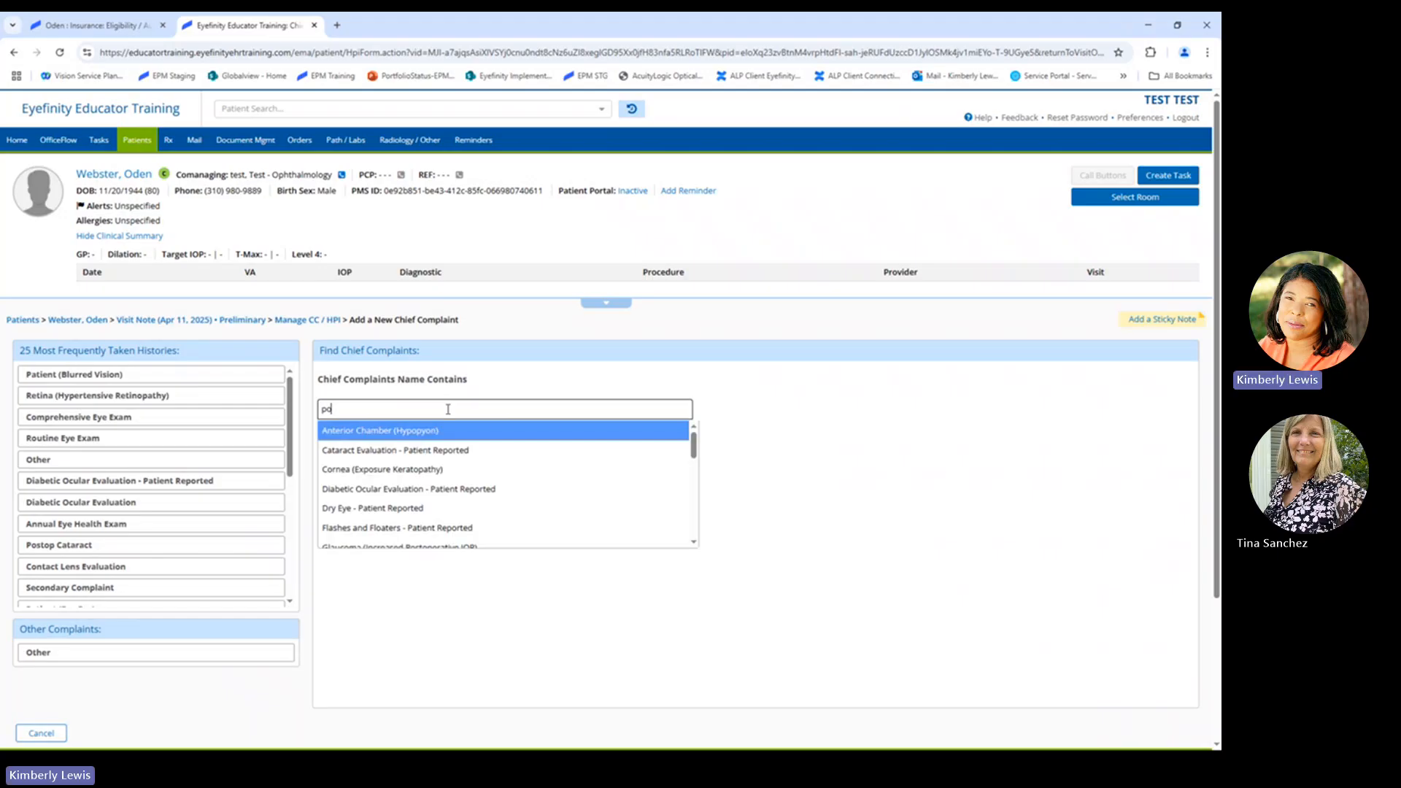
{"action": "type", "text": "st"}
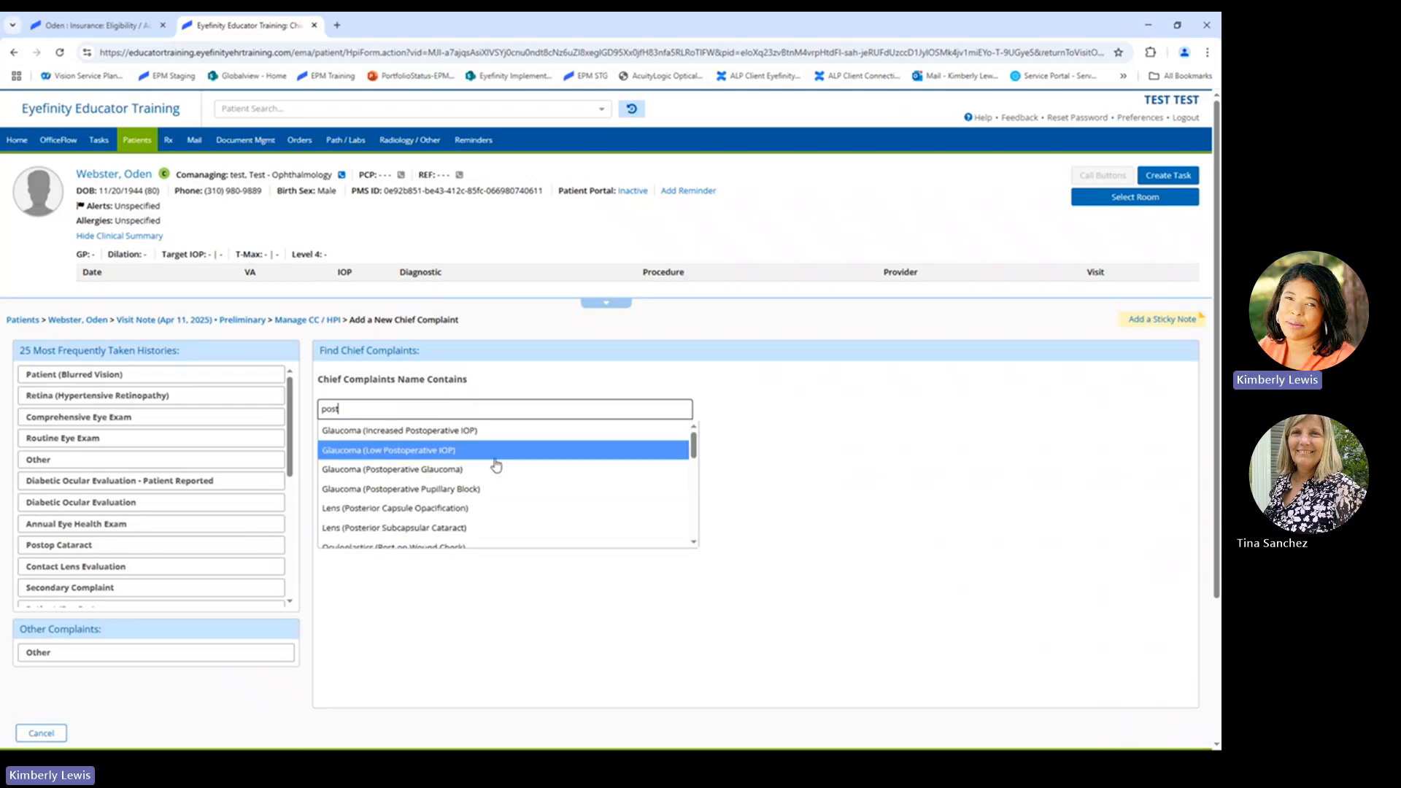
{"action": "key", "text": "Down"}
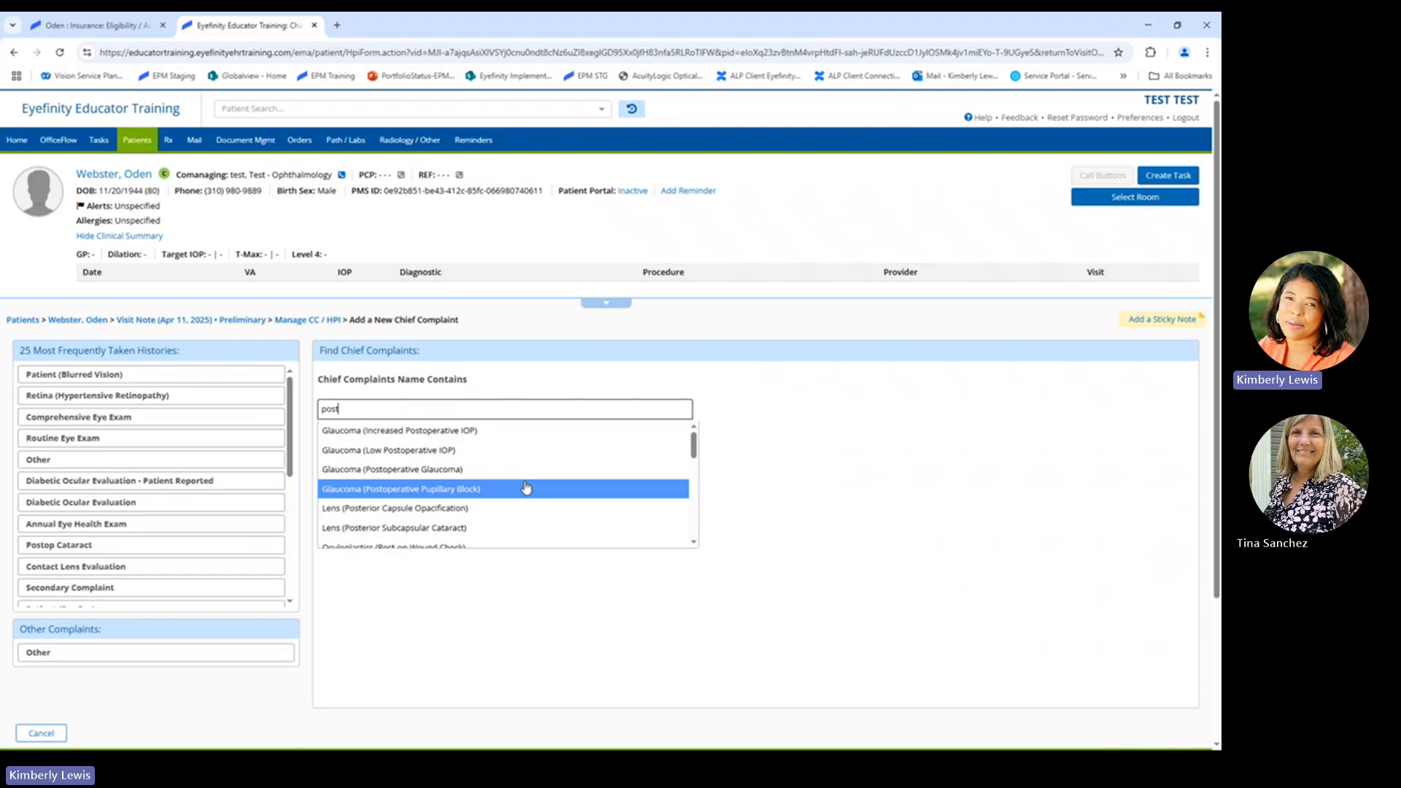
{"action": "scroll", "coordinate": [526, 487], "scroll_direction": "down", "scroll_amount": 1}
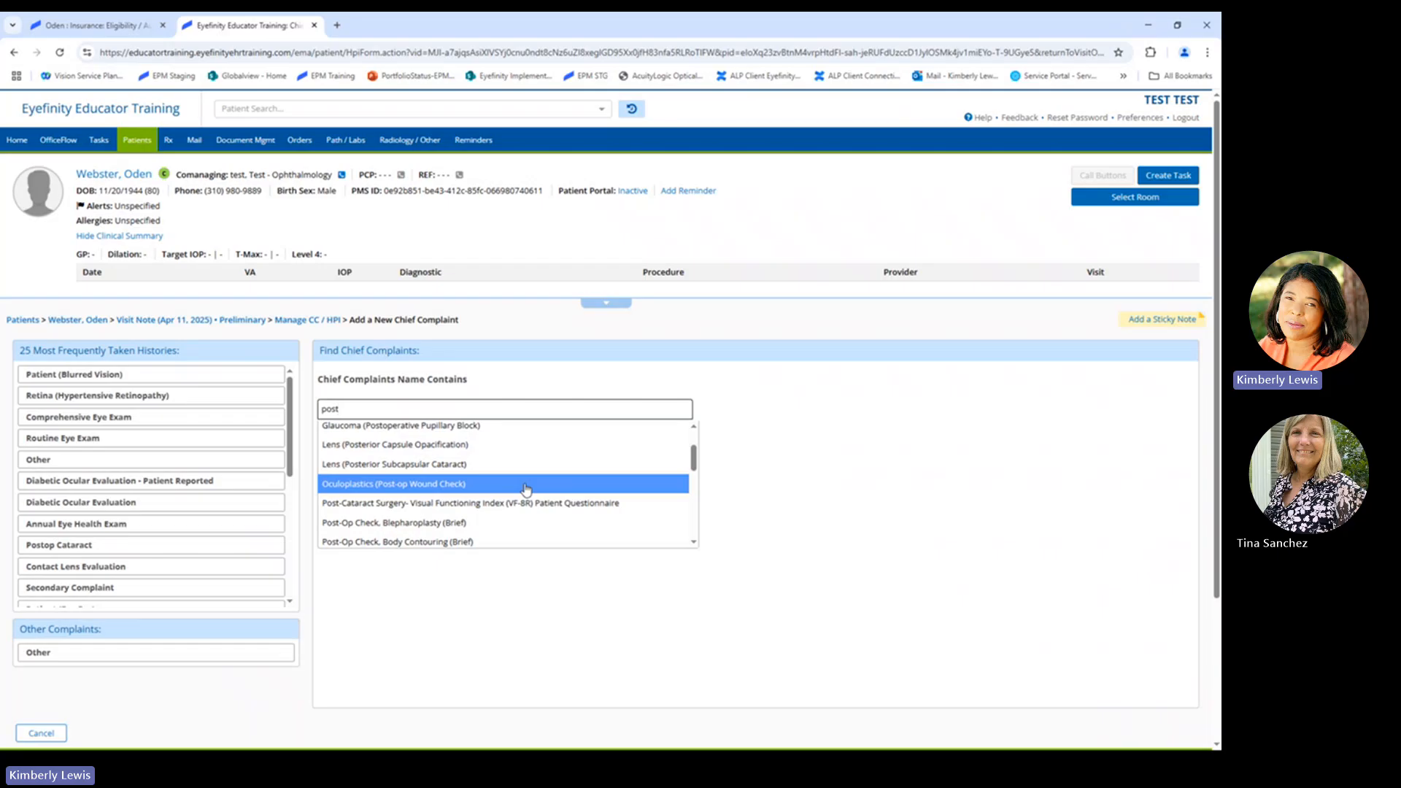
{"action": "type", "text": "op"}
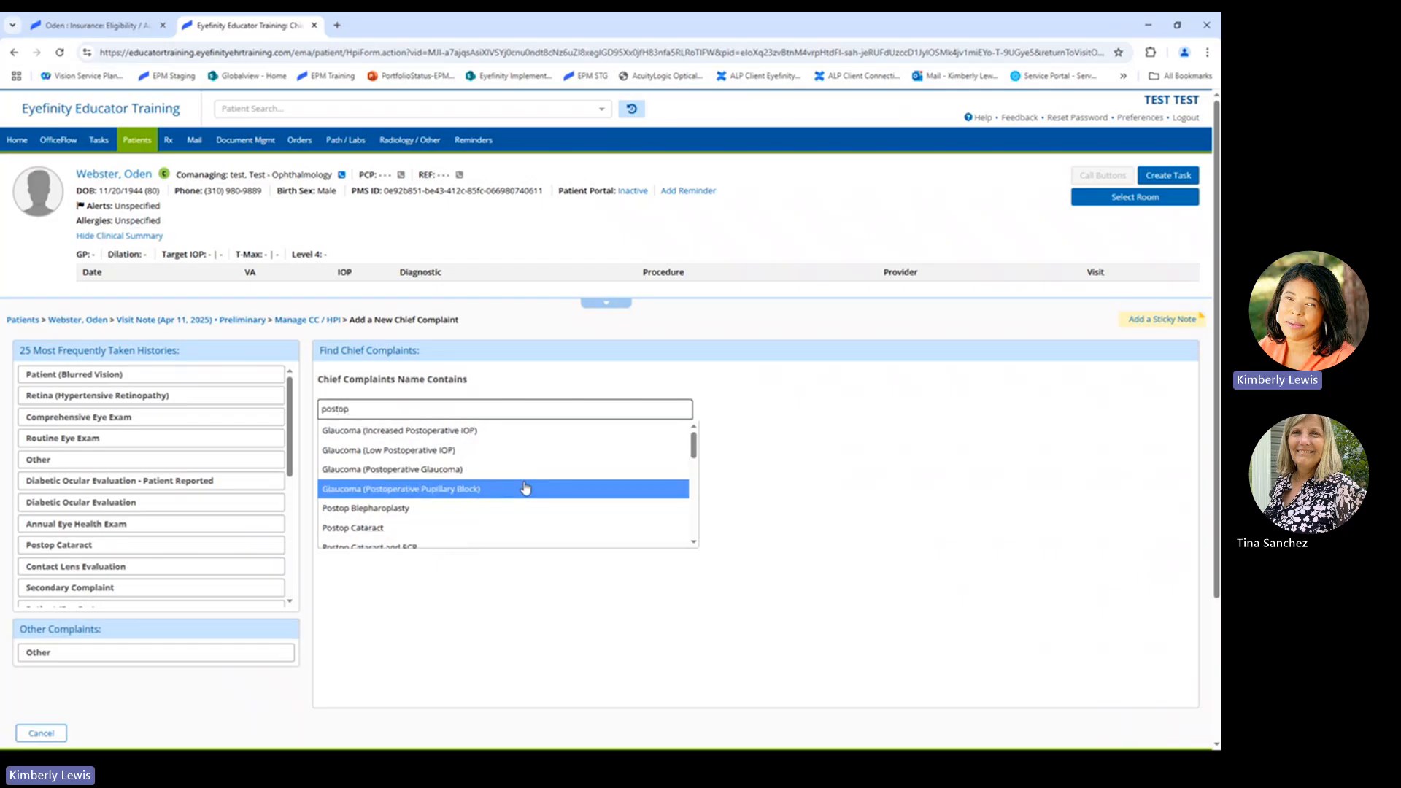
{"action": "left_click", "coordinate": [371, 537]}
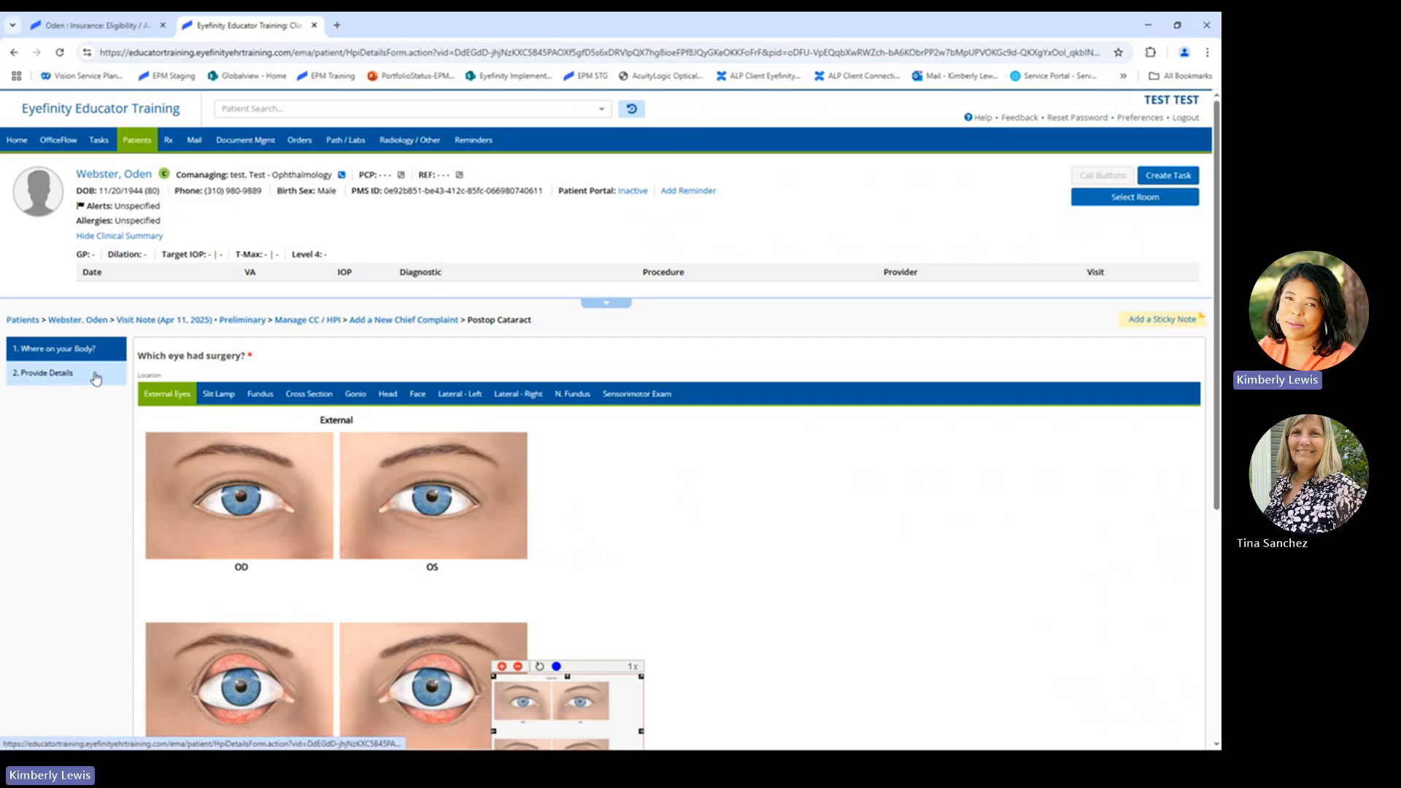
Step: In the complaint details, set the presentation to Follow Up Postop Surgery and mark the vision since surgery as improved
{"action": "left_click", "coordinate": [62, 377]}
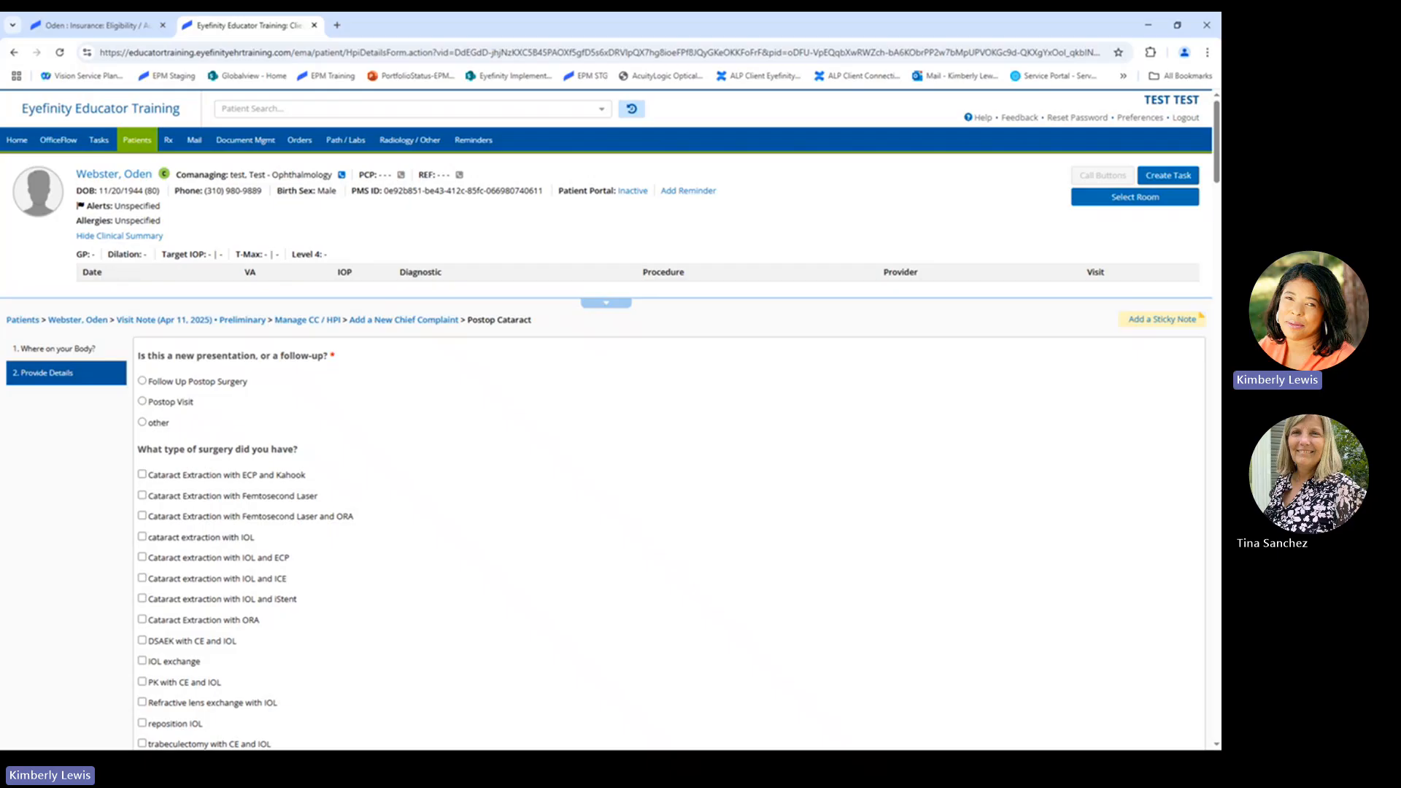
{"action": "left_click", "coordinate": [143, 383]}
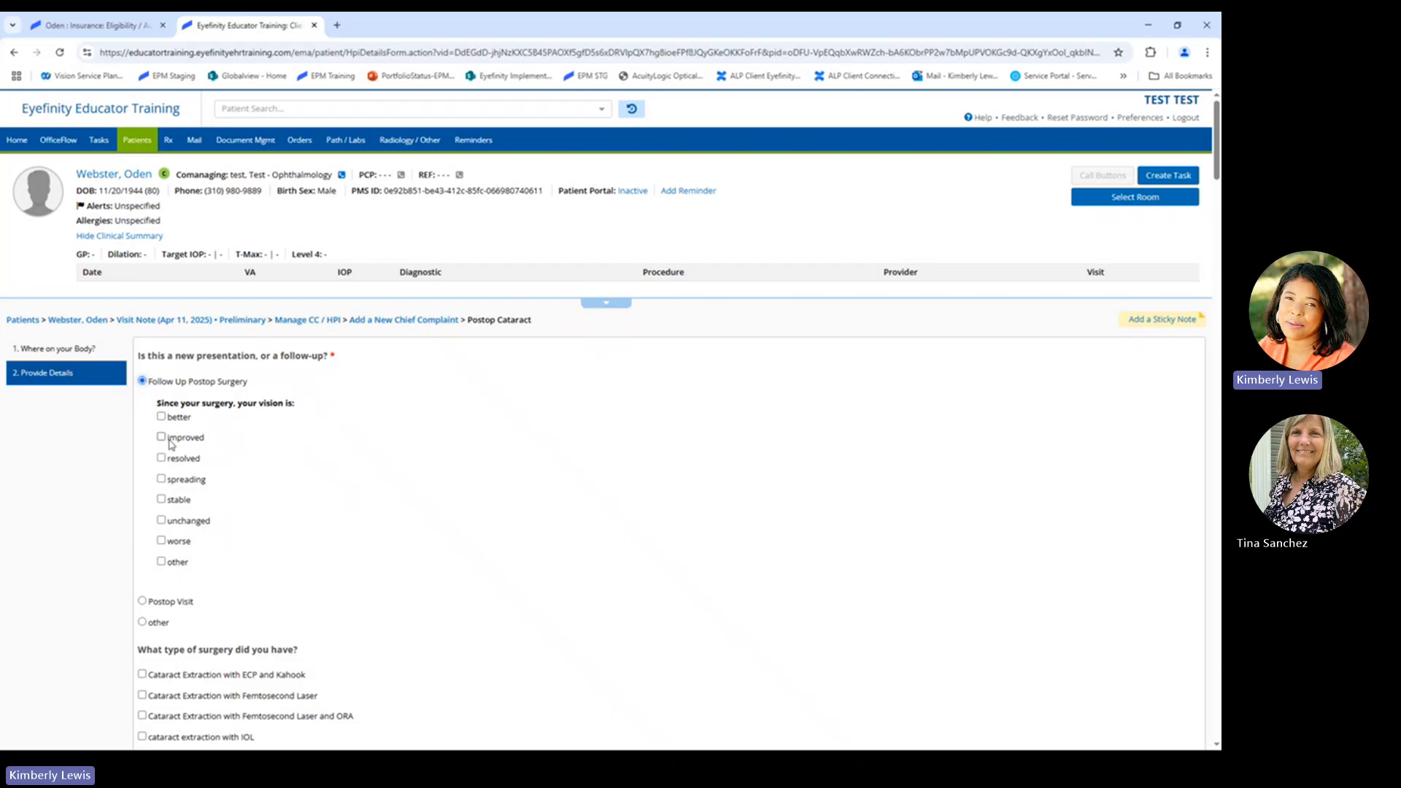
{"action": "left_click", "coordinate": [162, 438]}
Step: Select cataract extraction with IOL as the type of surgery
{"action": "scroll", "coordinate": [507, 531], "scroll_direction": "down", "scroll_amount": 2}
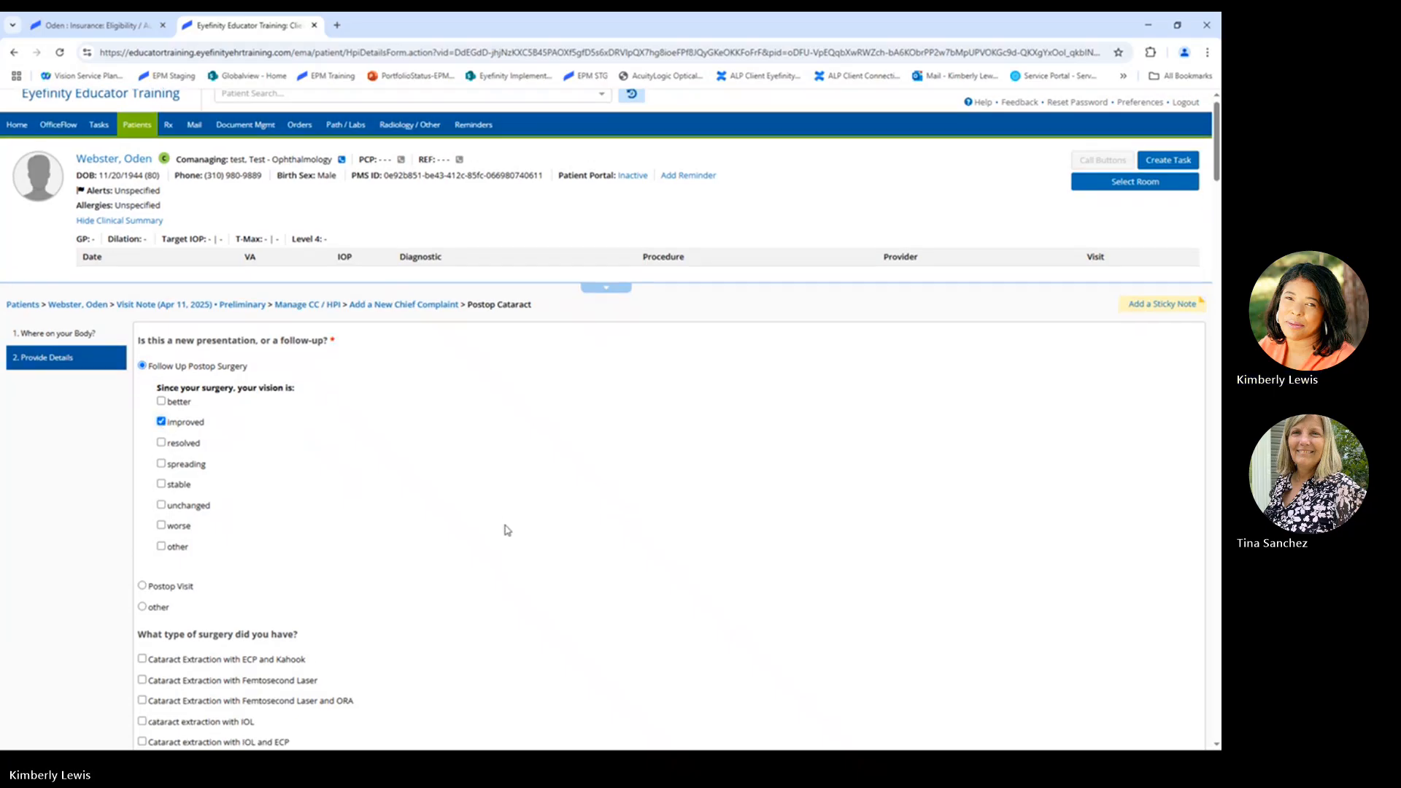
{"action": "scroll", "coordinate": [507, 531], "scroll_direction": "down", "scroll_amount": 3}
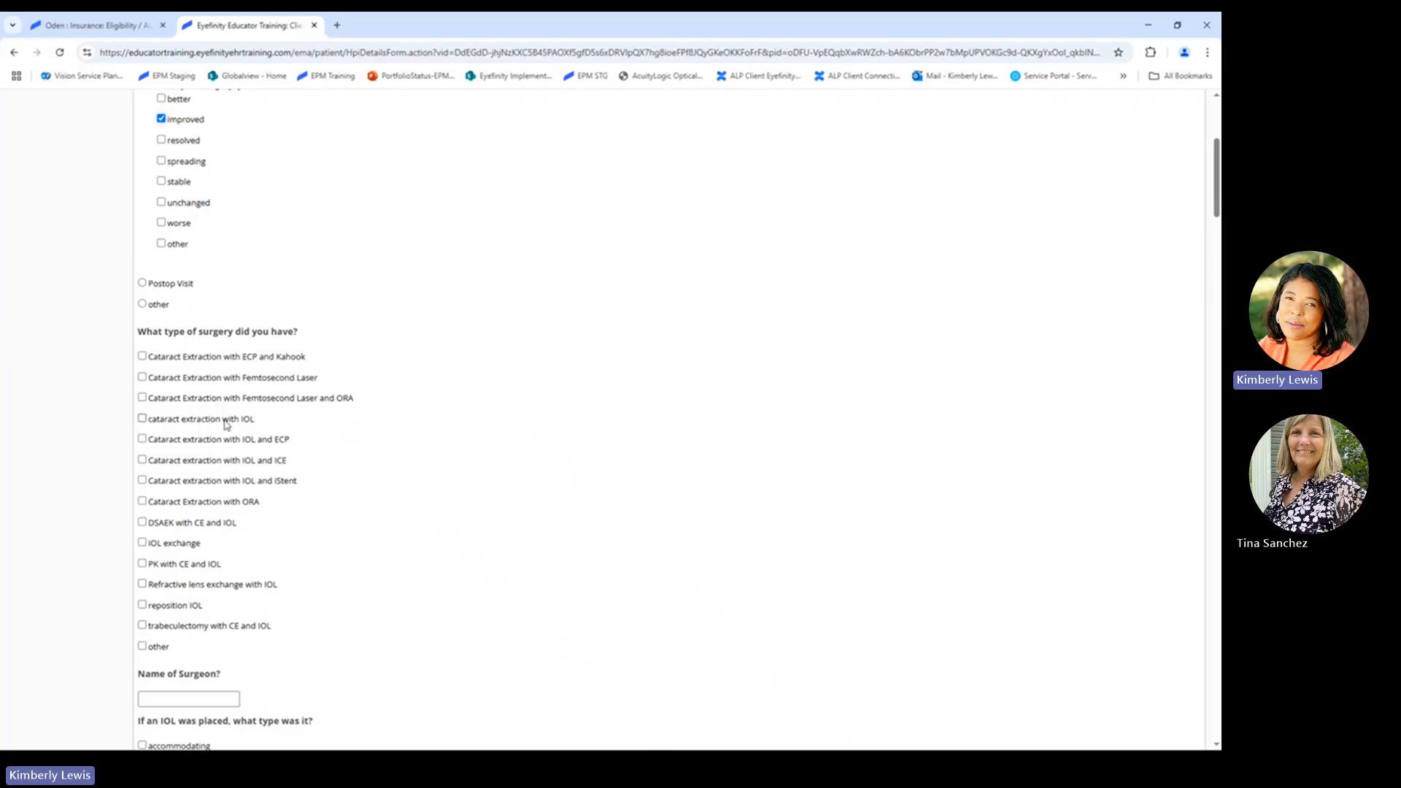
{"action": "key", "text": "ctrl"}
{"action": "key", "text": "ctrl"}
{"action": "left_click", "coordinate": [143, 419]}
Step: Review the remaining postop cataract questions through Additional History and save the chief complaint details
{"action": "scroll", "coordinate": [469, 491], "scroll_direction": "down", "scroll_amount": 2}
{"action": "scroll", "coordinate": [468, 491], "scroll_direction": "down", "scroll_amount": 3}
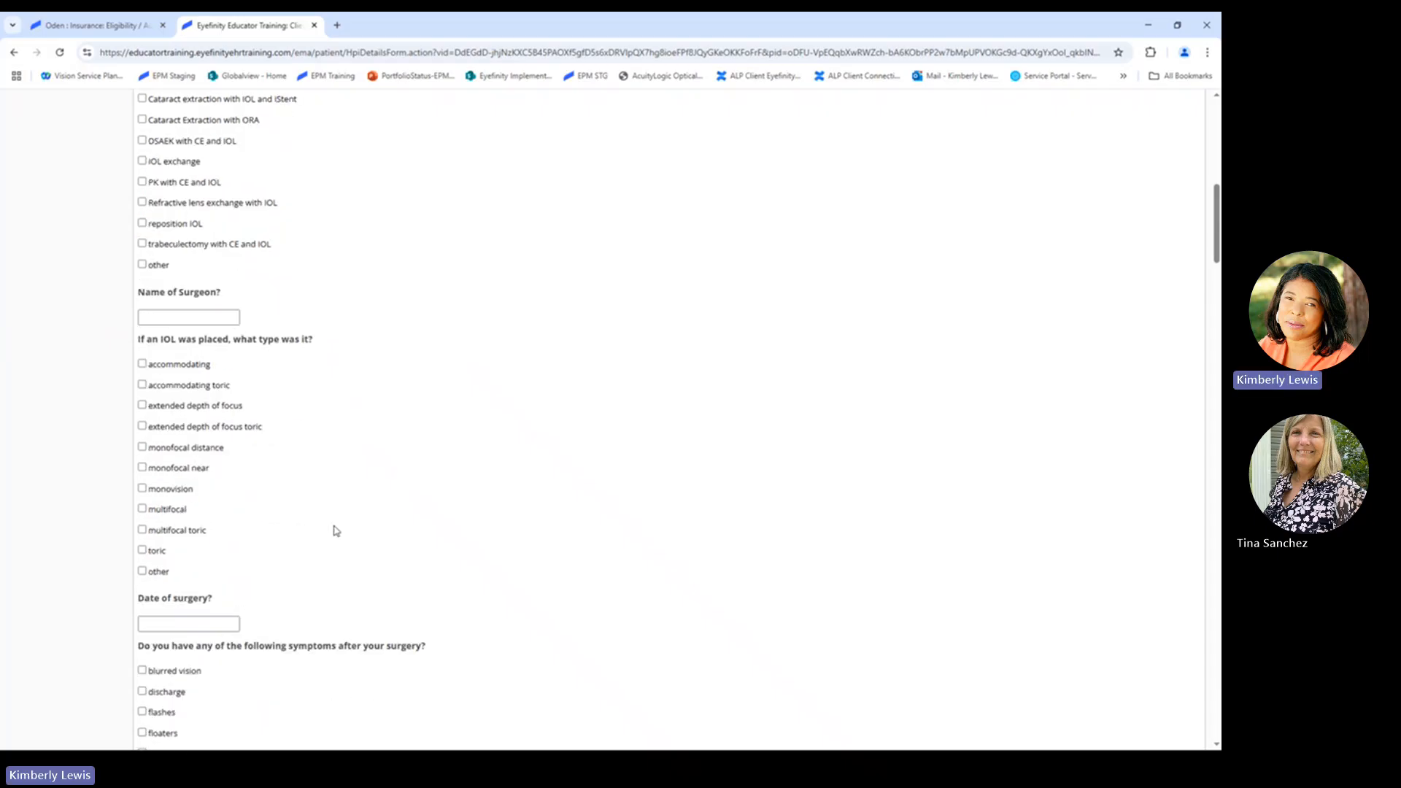
{"action": "scroll", "coordinate": [335, 530], "scroll_direction": "down", "scroll_amount": 1}
{"action": "scroll", "coordinate": [336, 530], "scroll_direction": "down", "scroll_amount": 2}
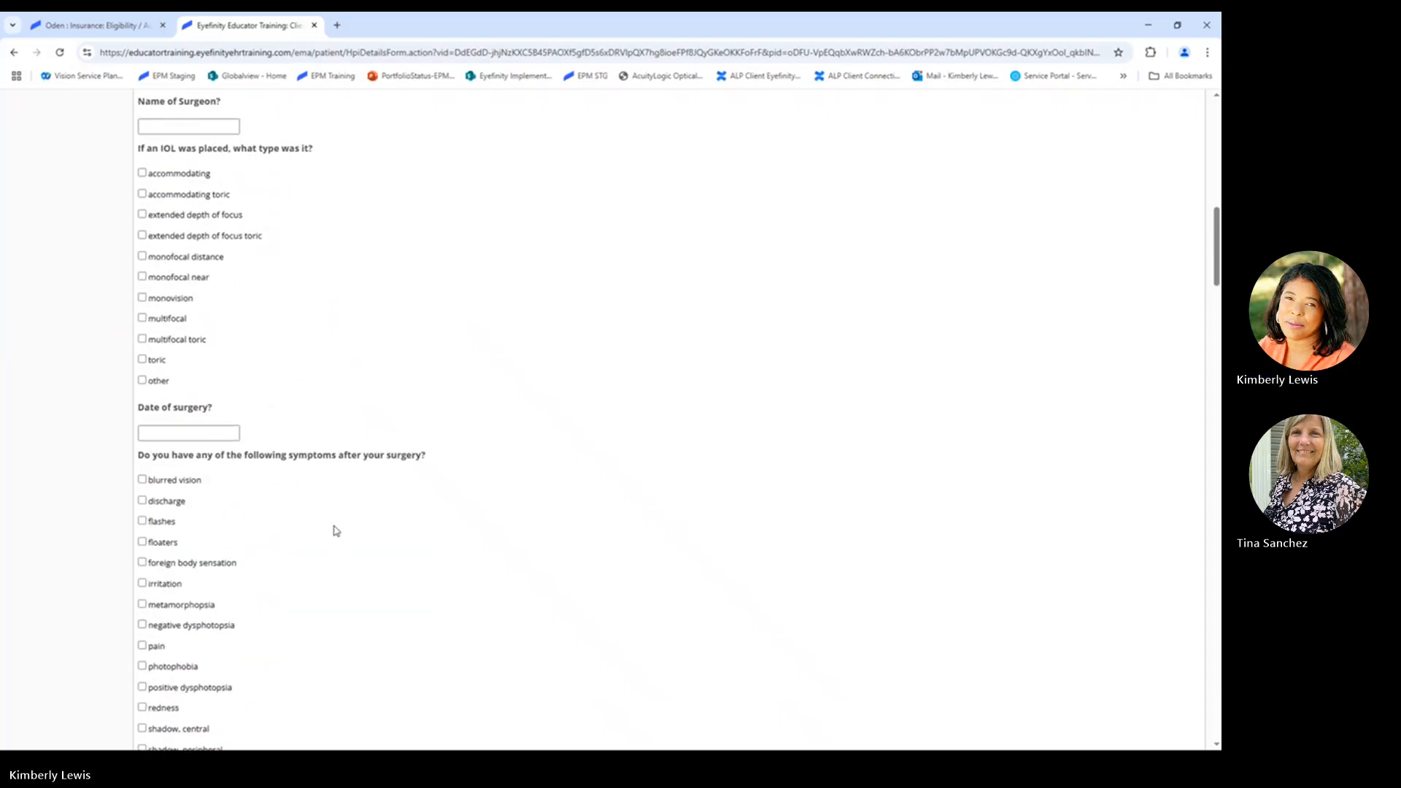
{"action": "scroll", "coordinate": [280, 510], "scroll_direction": "down", "scroll_amount": 4}
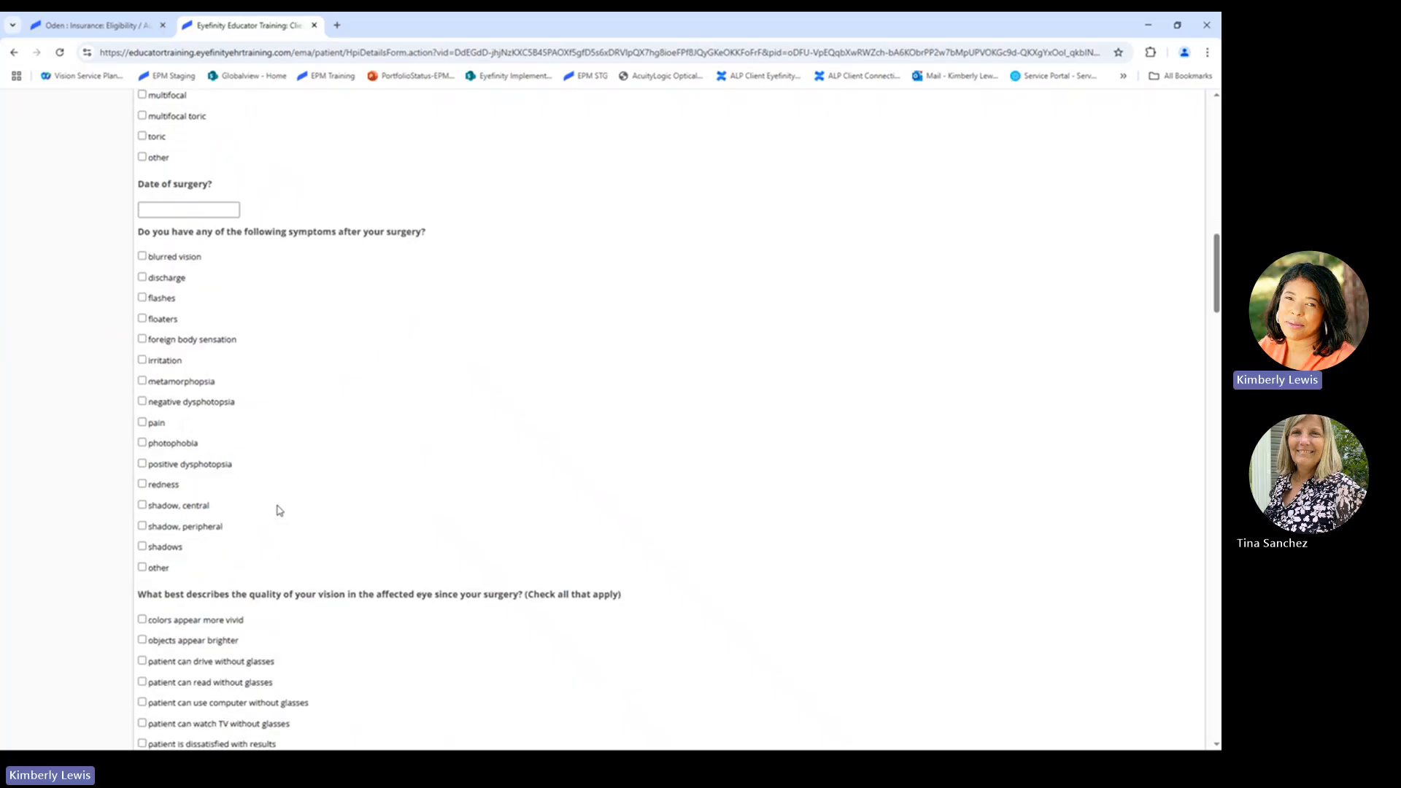
{"action": "scroll", "coordinate": [279, 510], "scroll_direction": "down", "scroll_amount": 9}
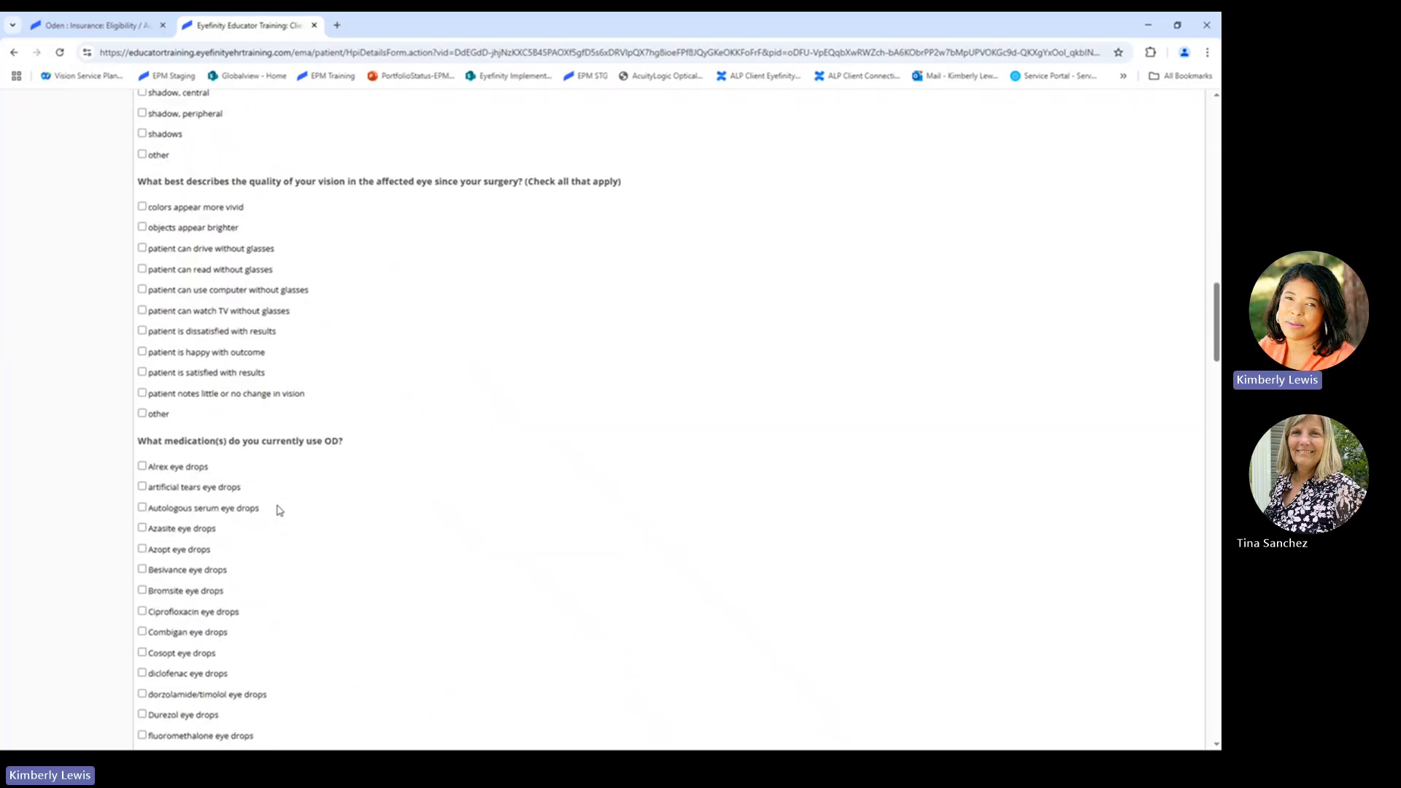
{"action": "scroll", "coordinate": [280, 510], "scroll_direction": "down", "scroll_amount": 10}
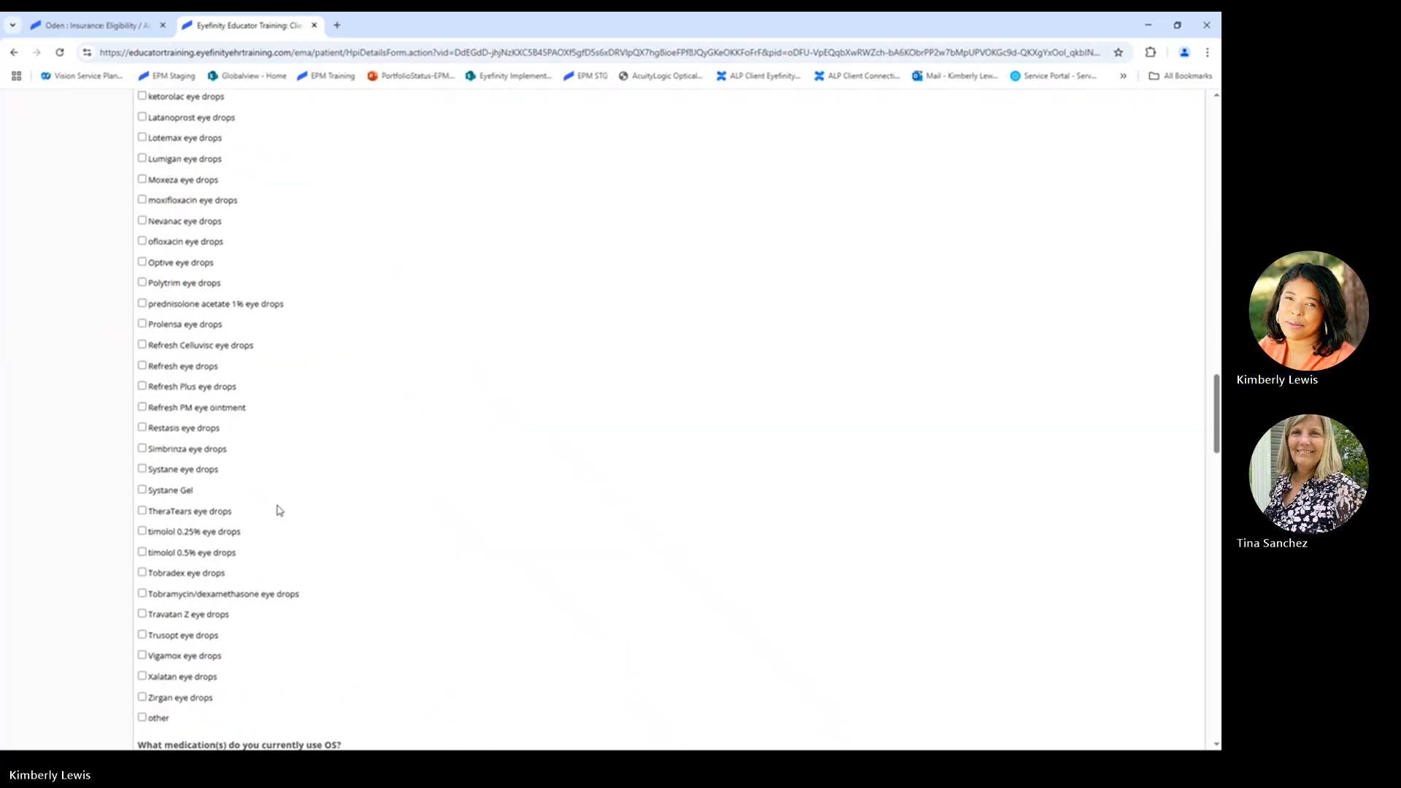
{"action": "scroll", "coordinate": [280, 510], "scroll_direction": "down", "scroll_amount": 20}
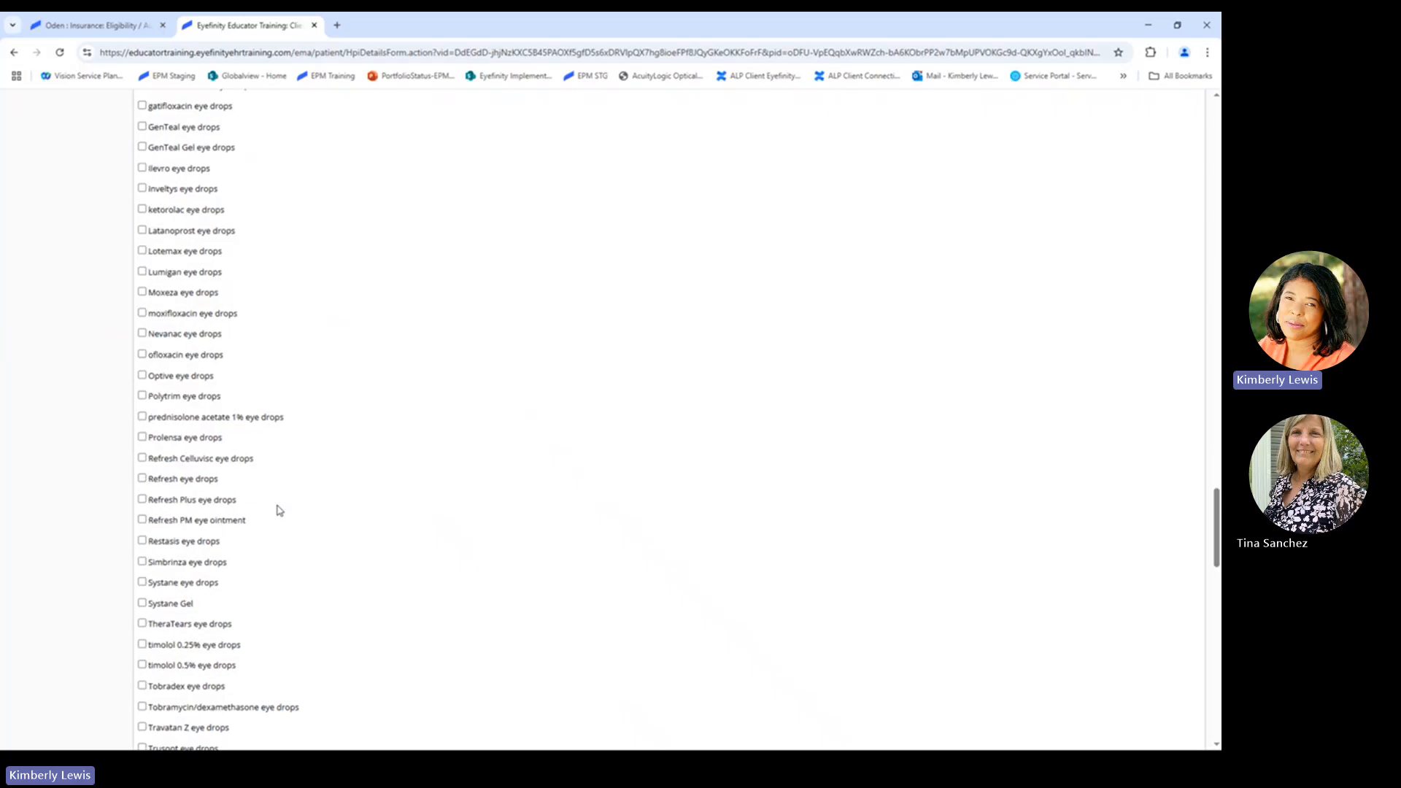
{"action": "scroll", "coordinate": [280, 510], "scroll_direction": "down", "scroll_amount": 16}
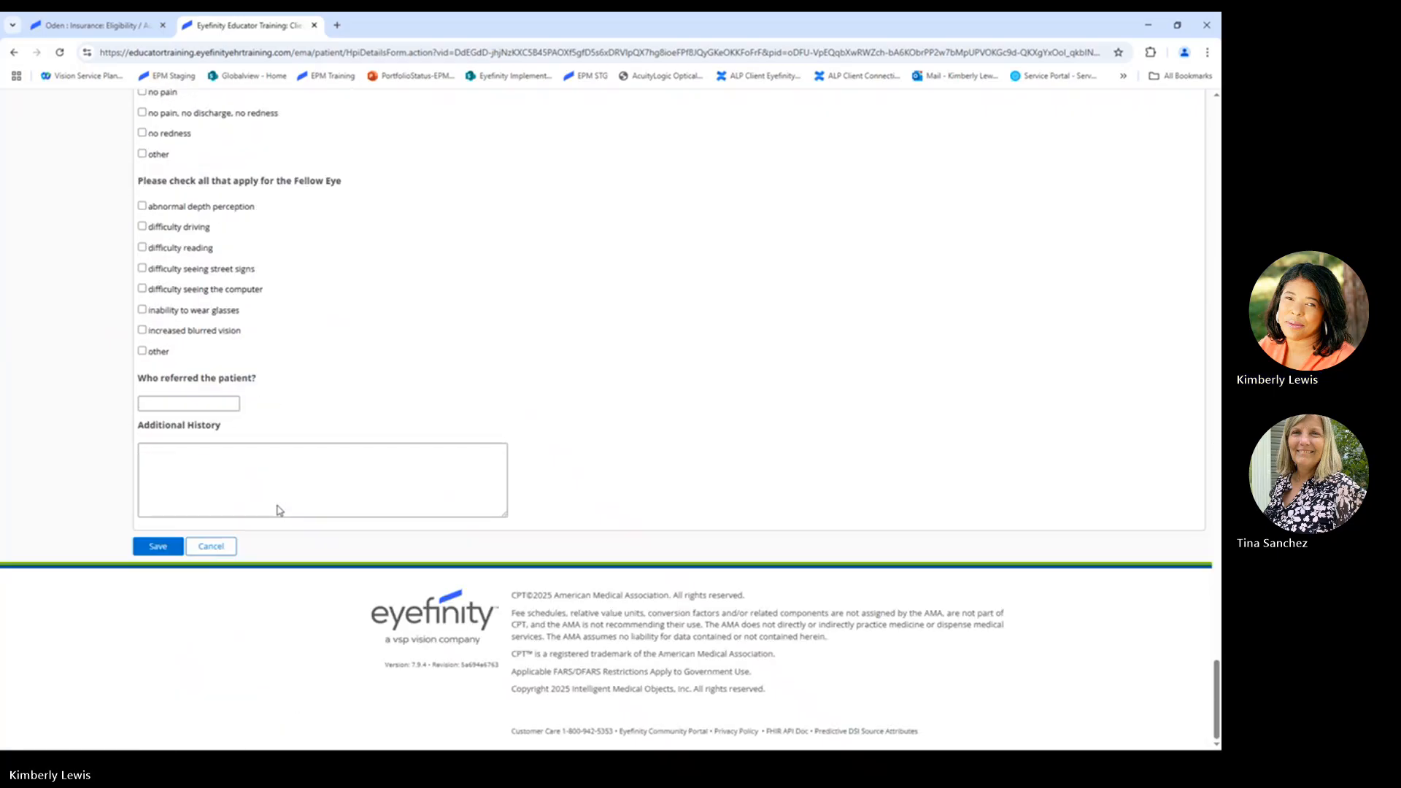
{"action": "left_click", "coordinate": [156, 547]}
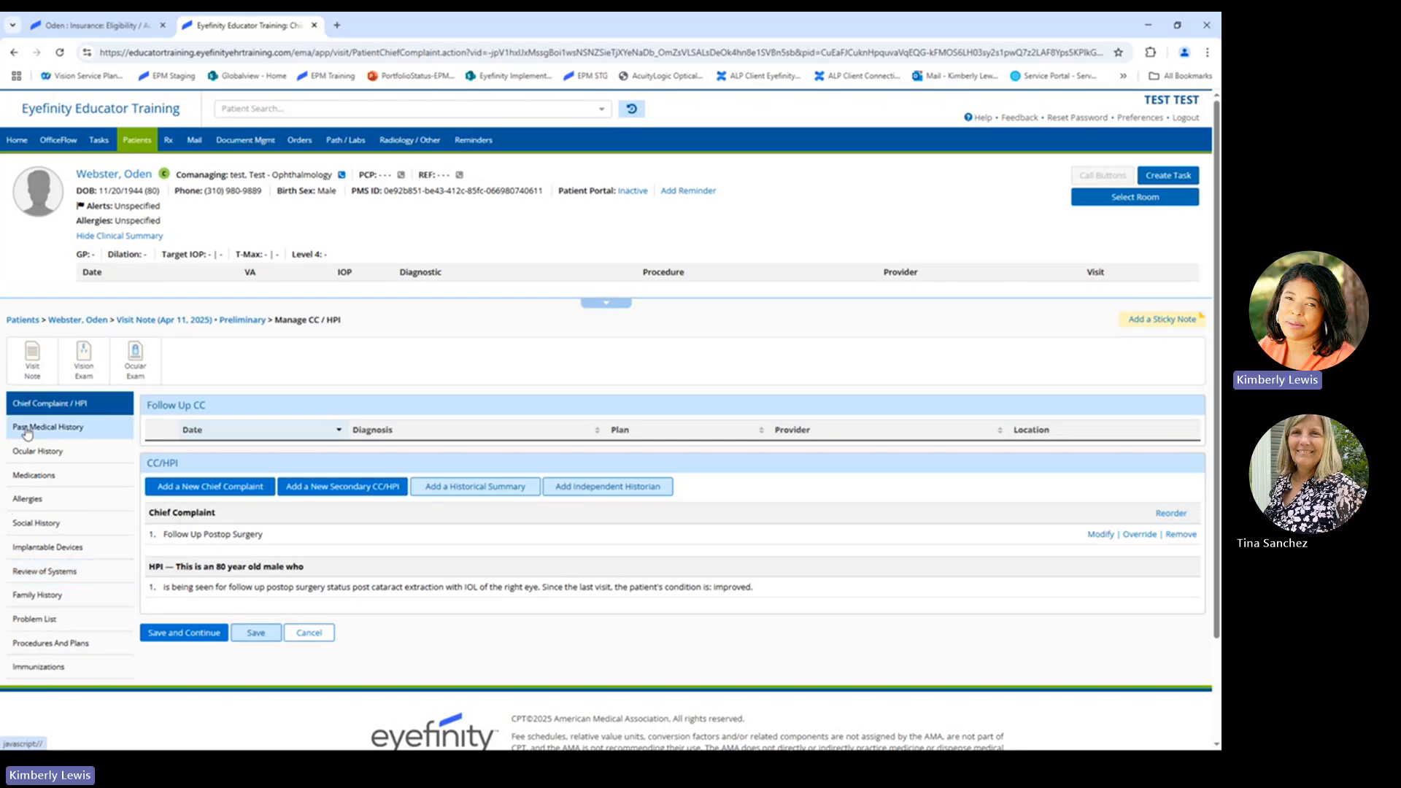
Step: In the Review of Systems, mark the custom set of items as reviewed and save
{"action": "left_click", "coordinate": [49, 572]}
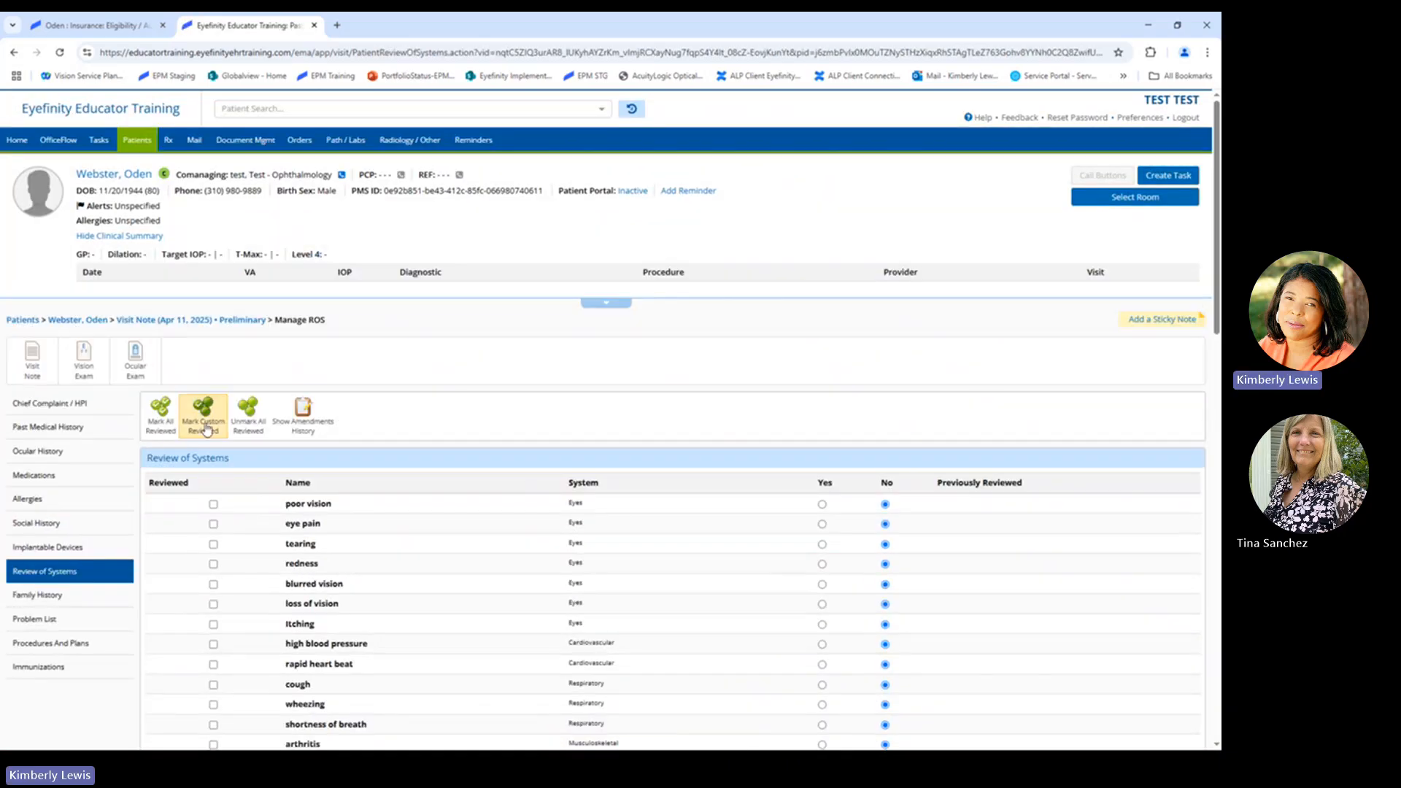
{"action": "left_click", "coordinate": [208, 427]}
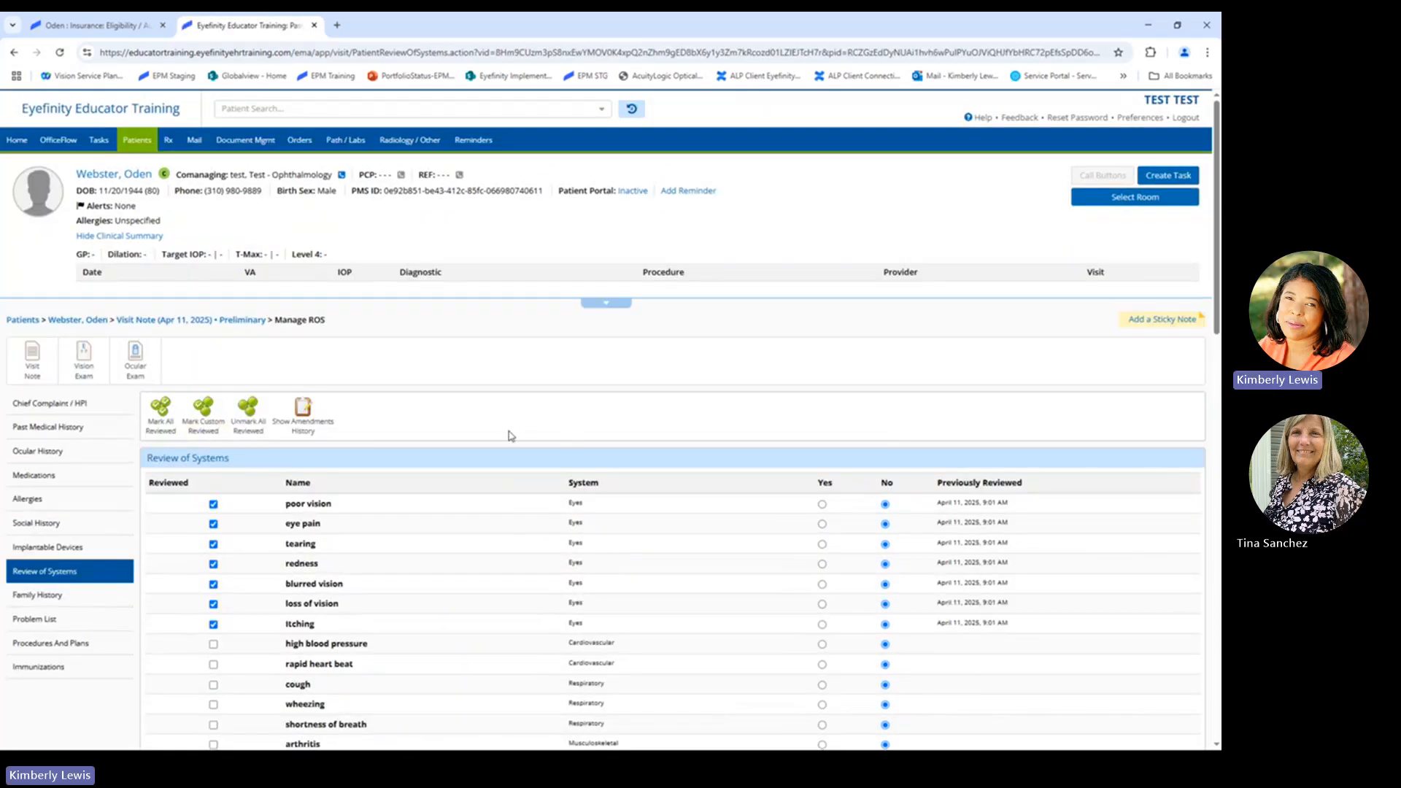
{"action": "scroll", "coordinate": [510, 435], "scroll_direction": "down", "scroll_amount": 2}
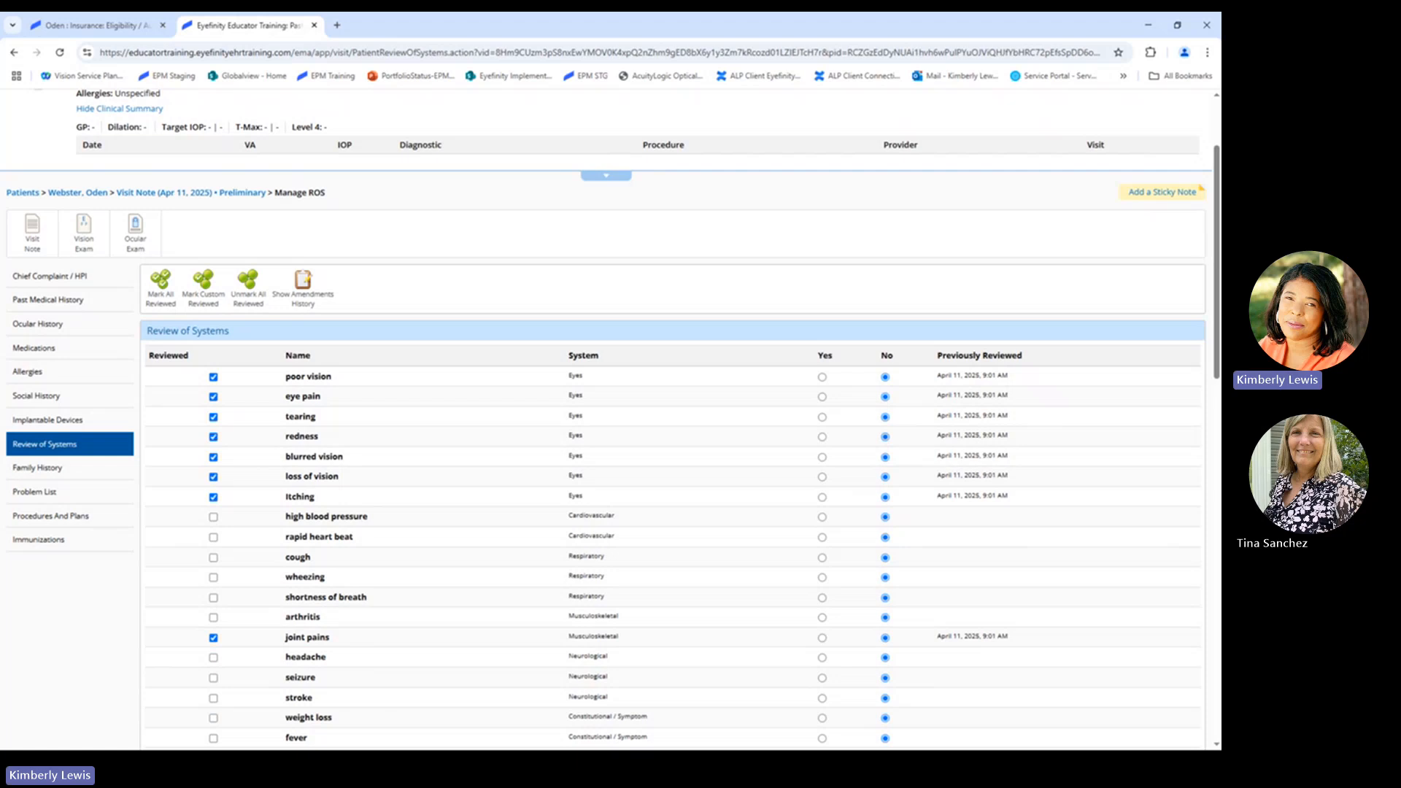
{"action": "scroll", "coordinate": [527, 375], "scroll_direction": "down", "scroll_amount": 2}
{"action": "scroll", "coordinate": [445, 510], "scroll_direction": "down", "scroll_amount": 13}
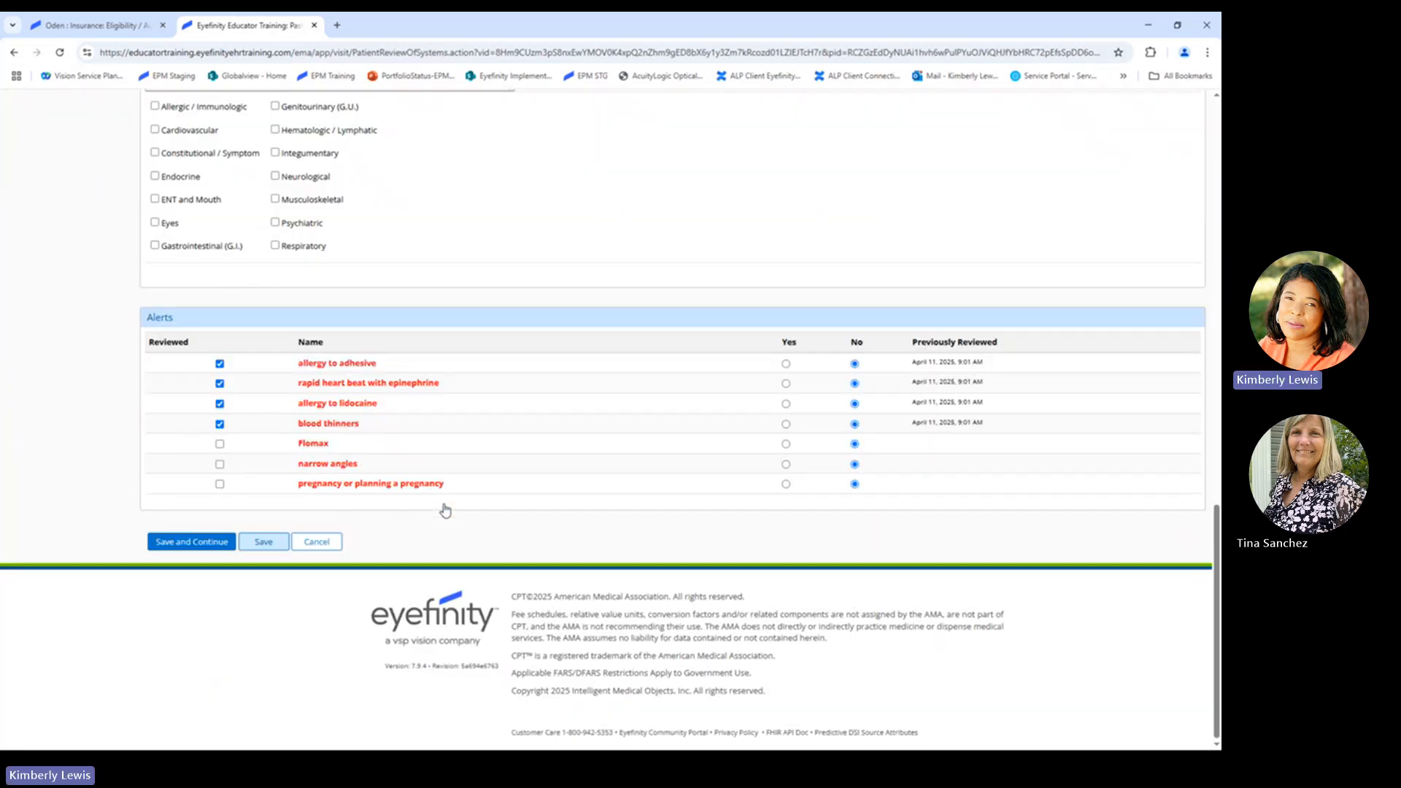
{"action": "left_click", "coordinate": [279, 544]}
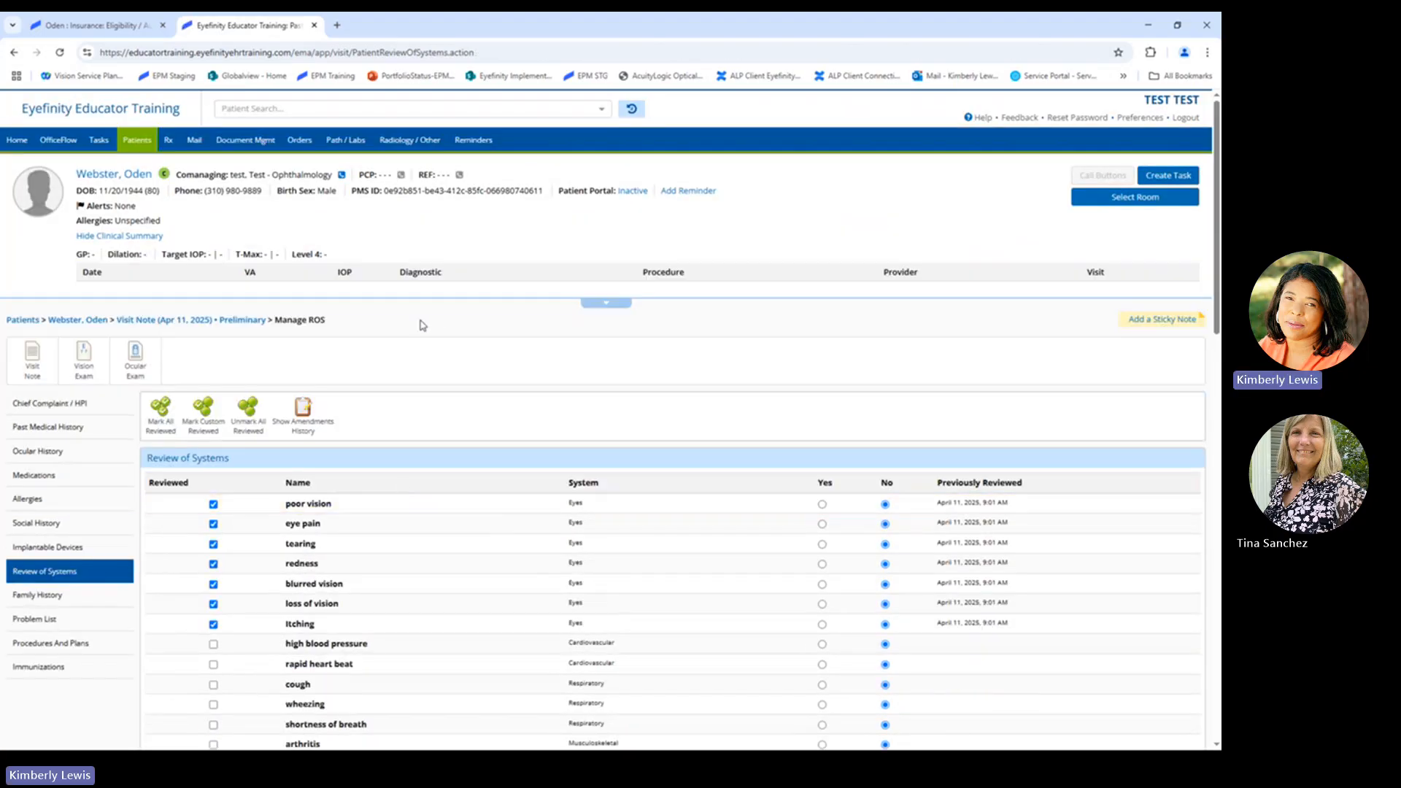
Step: Open Visual Acuity in the vision exam and set the corrected distance correction type to None
{"action": "left_click", "coordinate": [50, 603]}
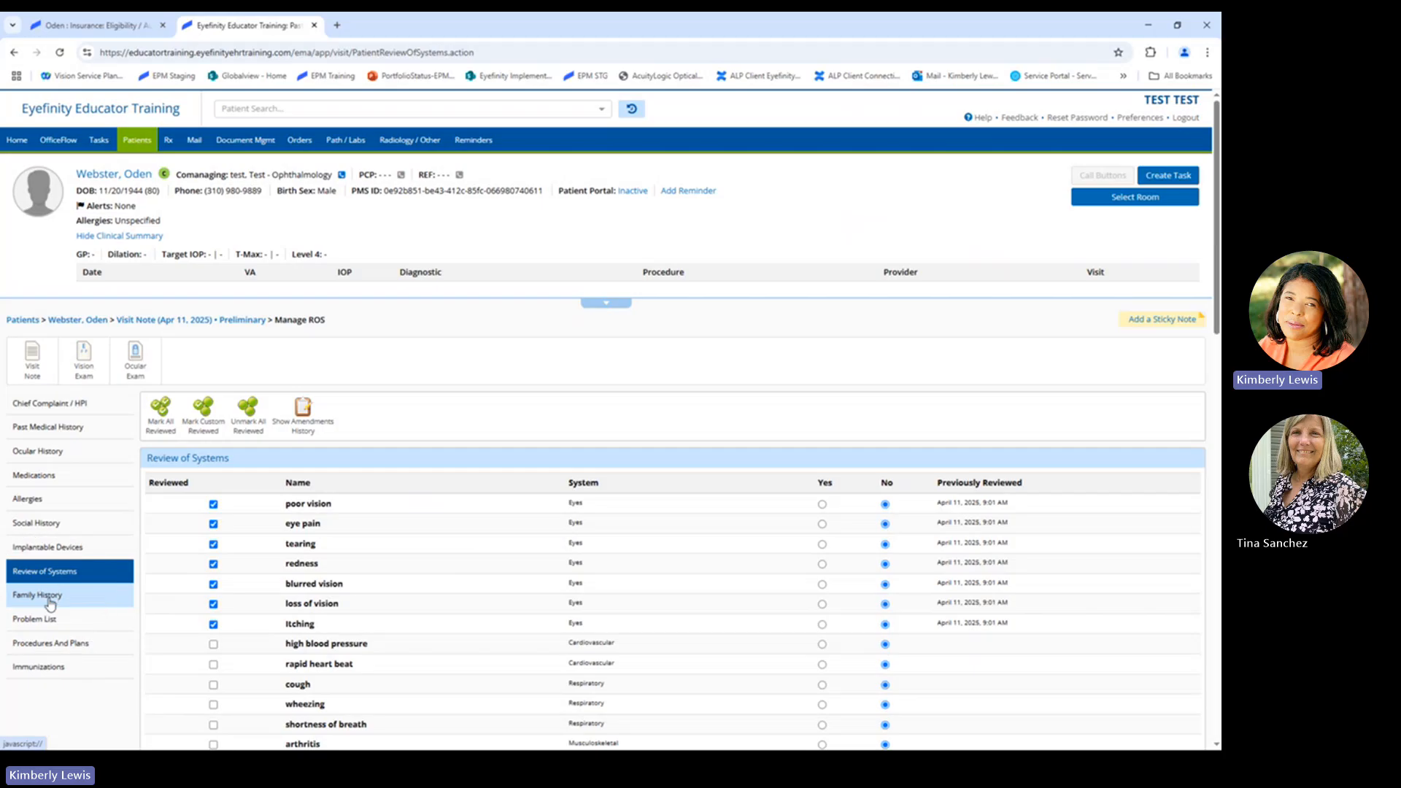
{"action": "left_click", "coordinate": [84, 374]}
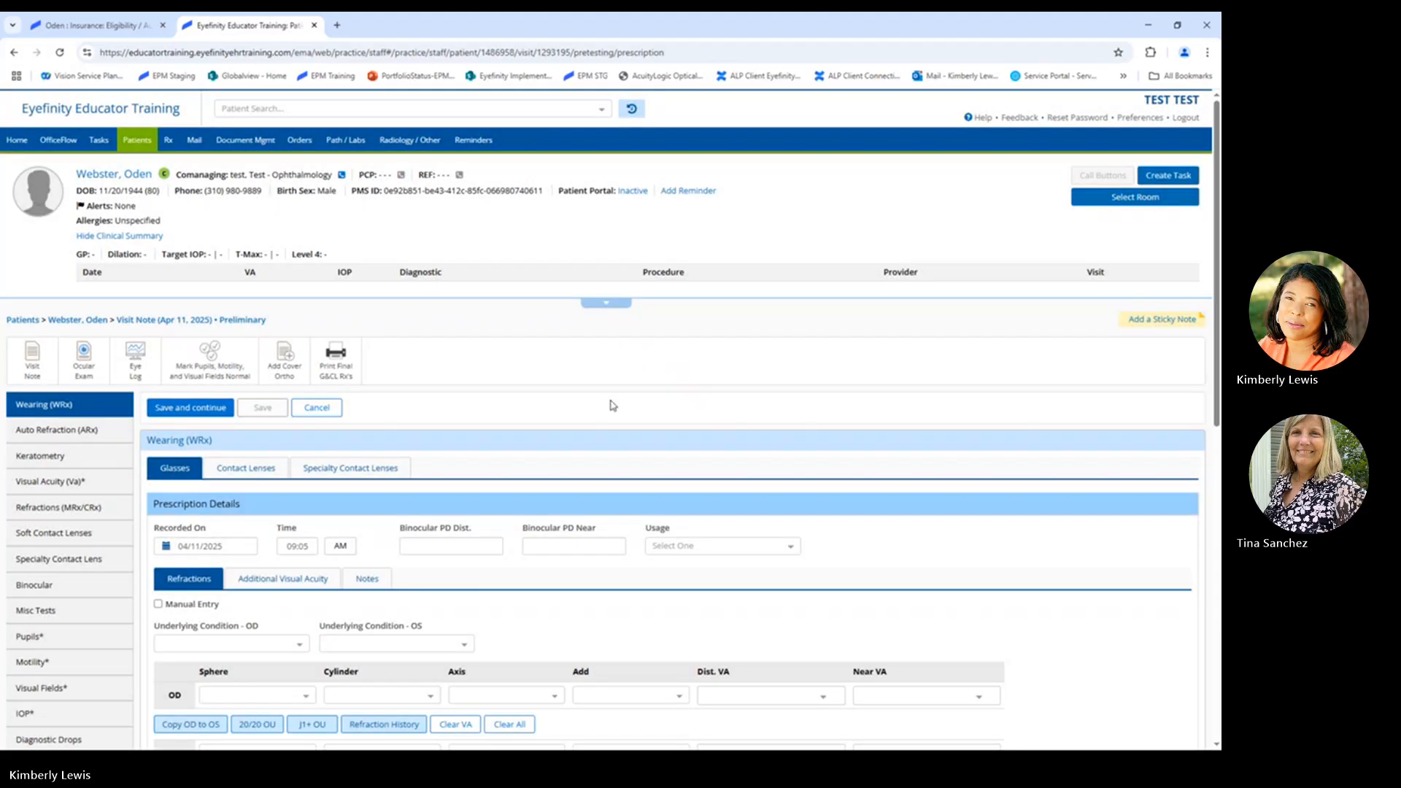
{"action": "scroll", "coordinate": [613, 406], "scroll_direction": "down", "scroll_amount": 3}
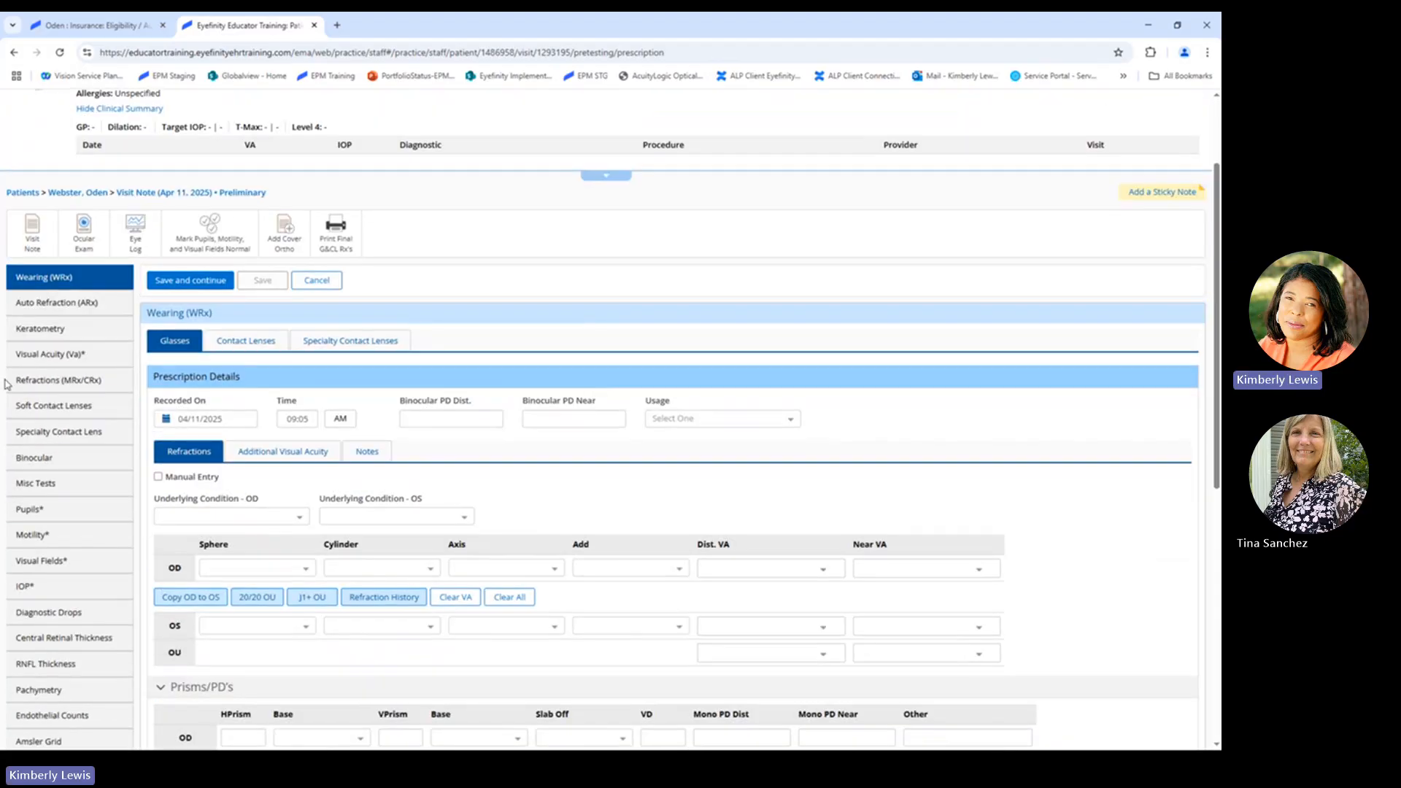
{"action": "left_click", "coordinate": [67, 362]}
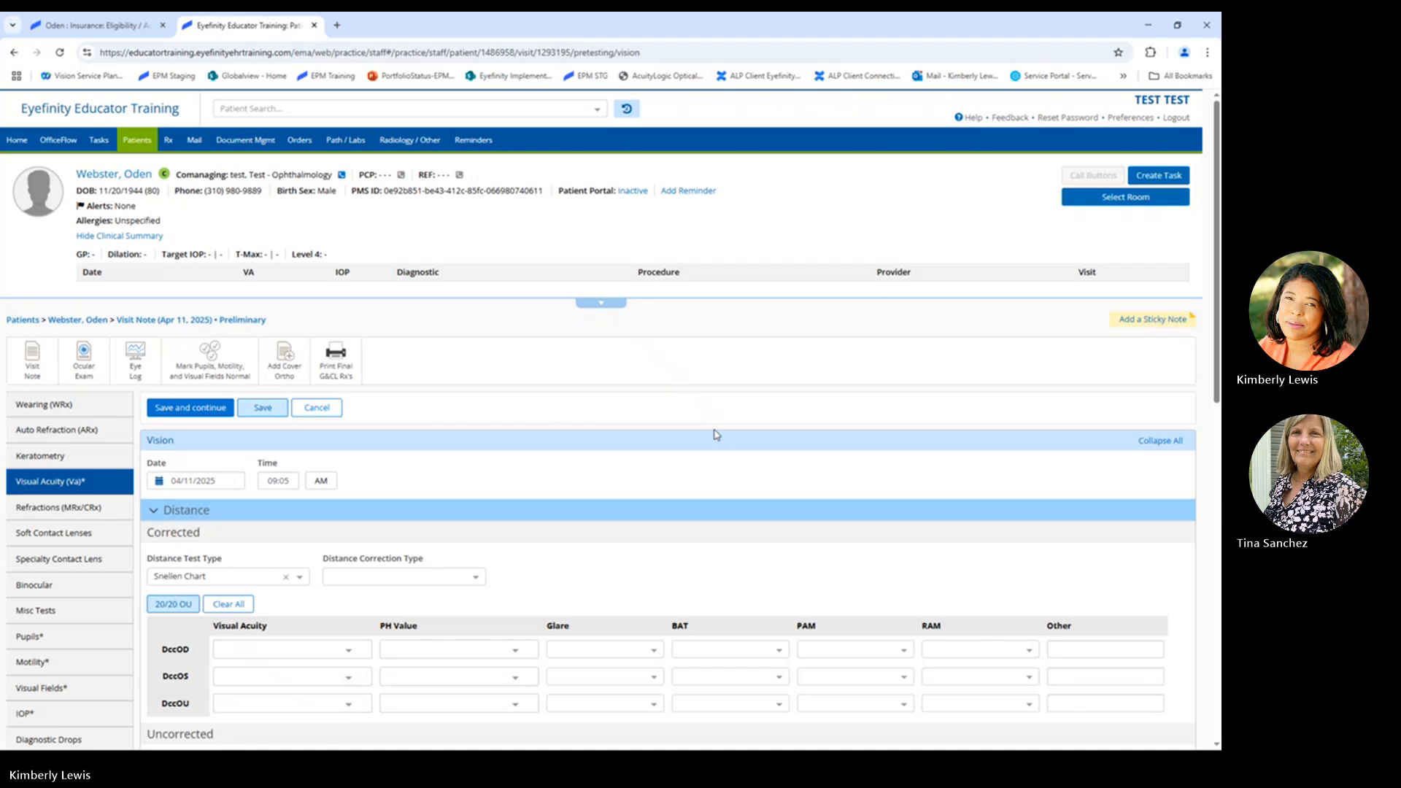
{"action": "scroll", "coordinate": [713, 434], "scroll_direction": "down", "scroll_amount": 3}
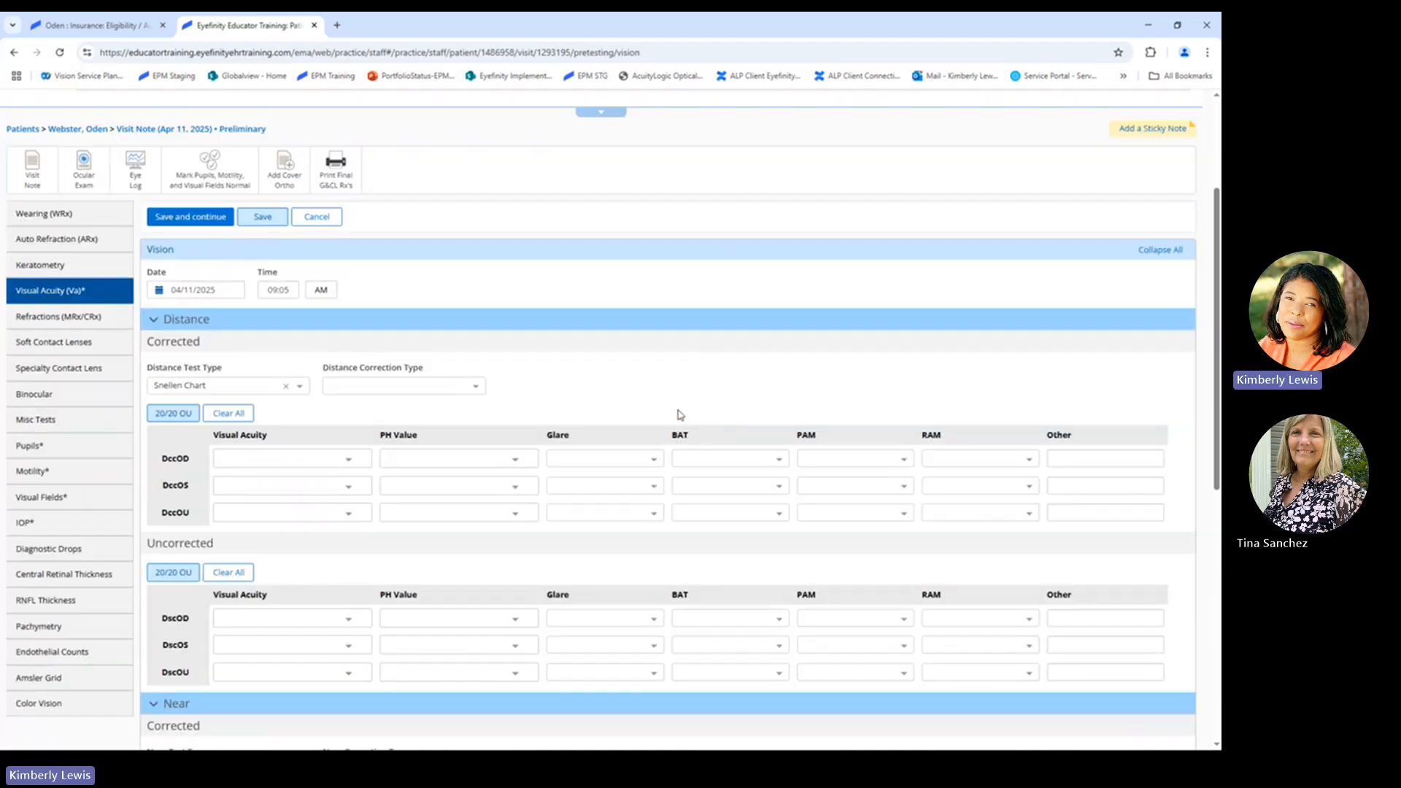
{"action": "scroll", "coordinate": [640, 389], "scroll_direction": "down", "scroll_amount": 1}
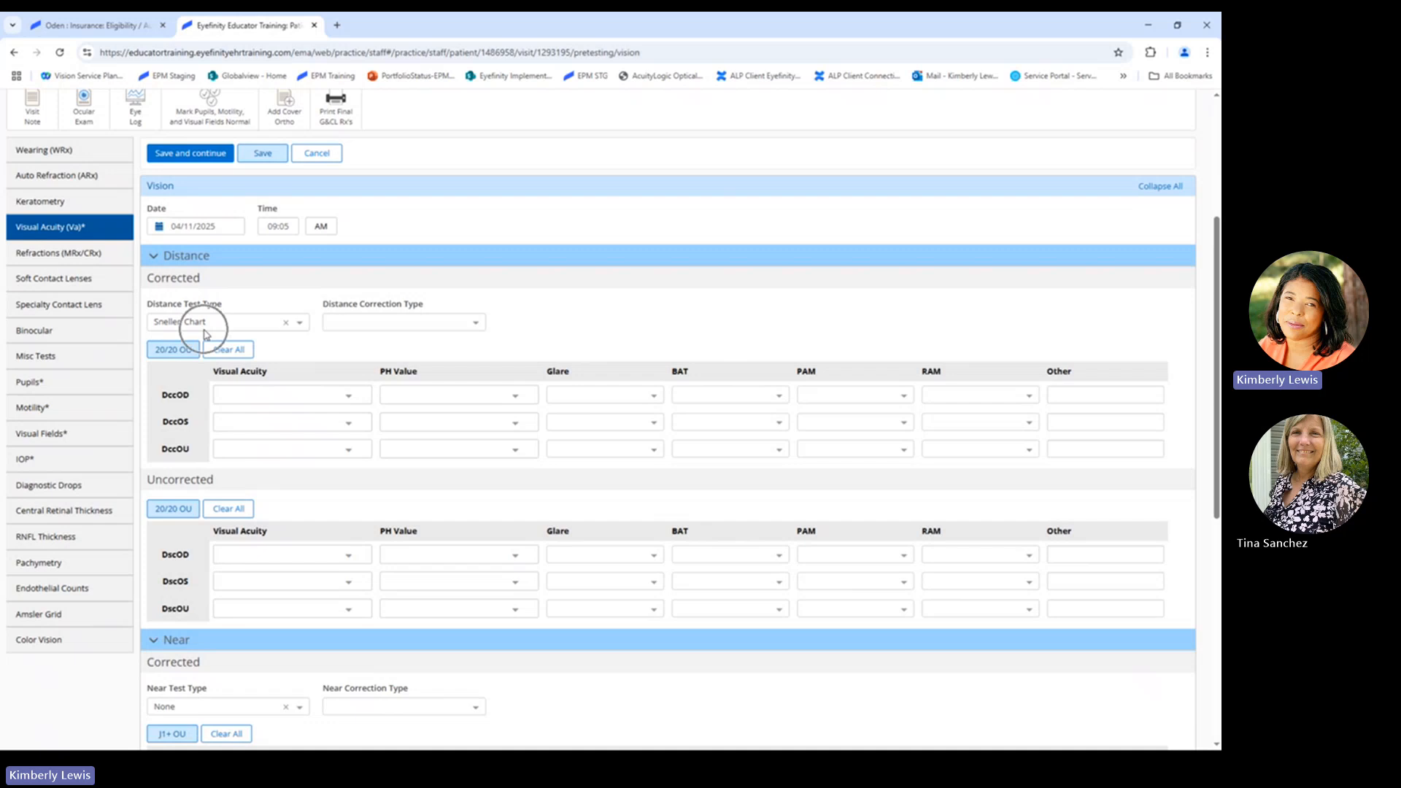
{"action": "left_click", "coordinate": [394, 325]}
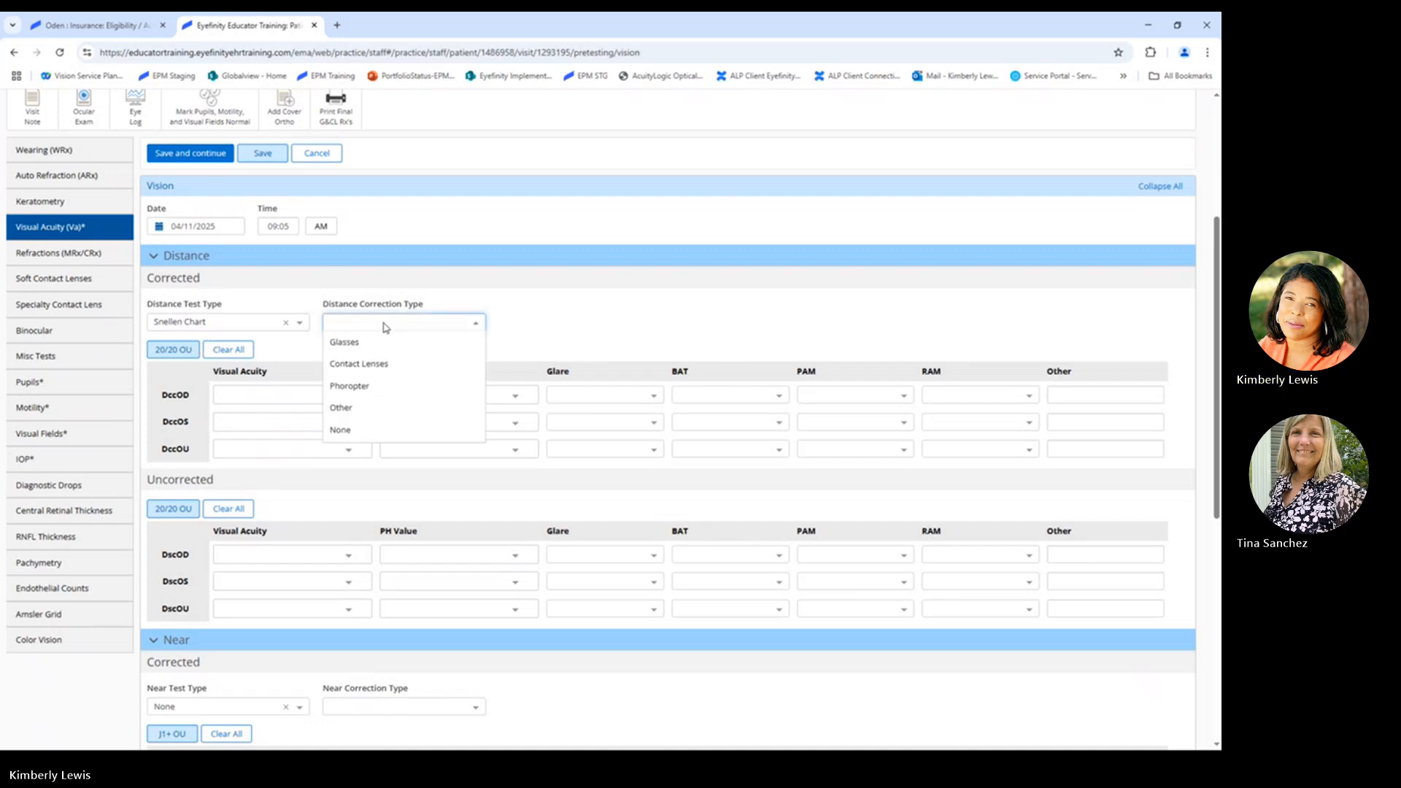
{"action": "left_click", "coordinate": [339, 431]}
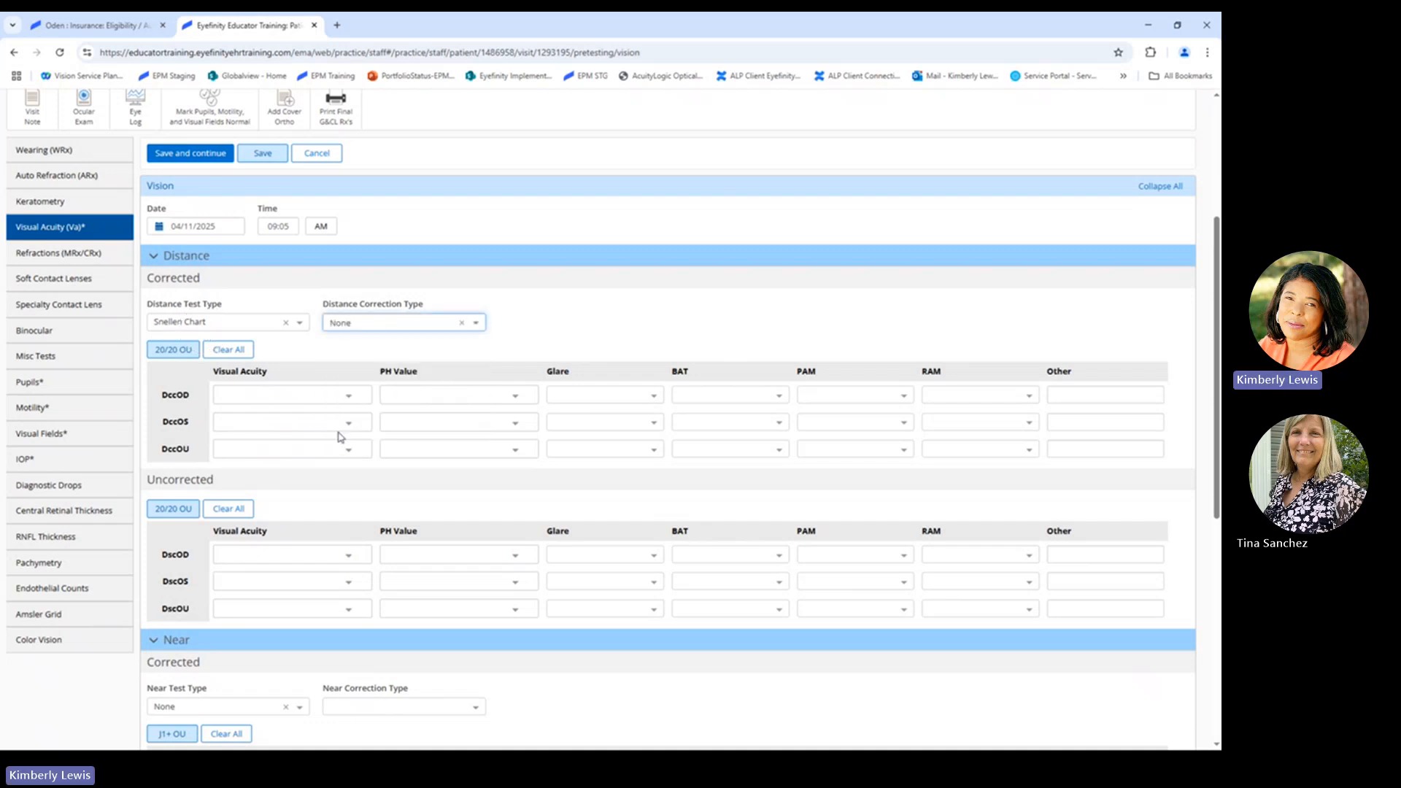
Step: Enter the corrected distance visual acuity as 20/20 -1 for OD and 20/30 -2 for OS
{"action": "left_click", "coordinate": [268, 399]}
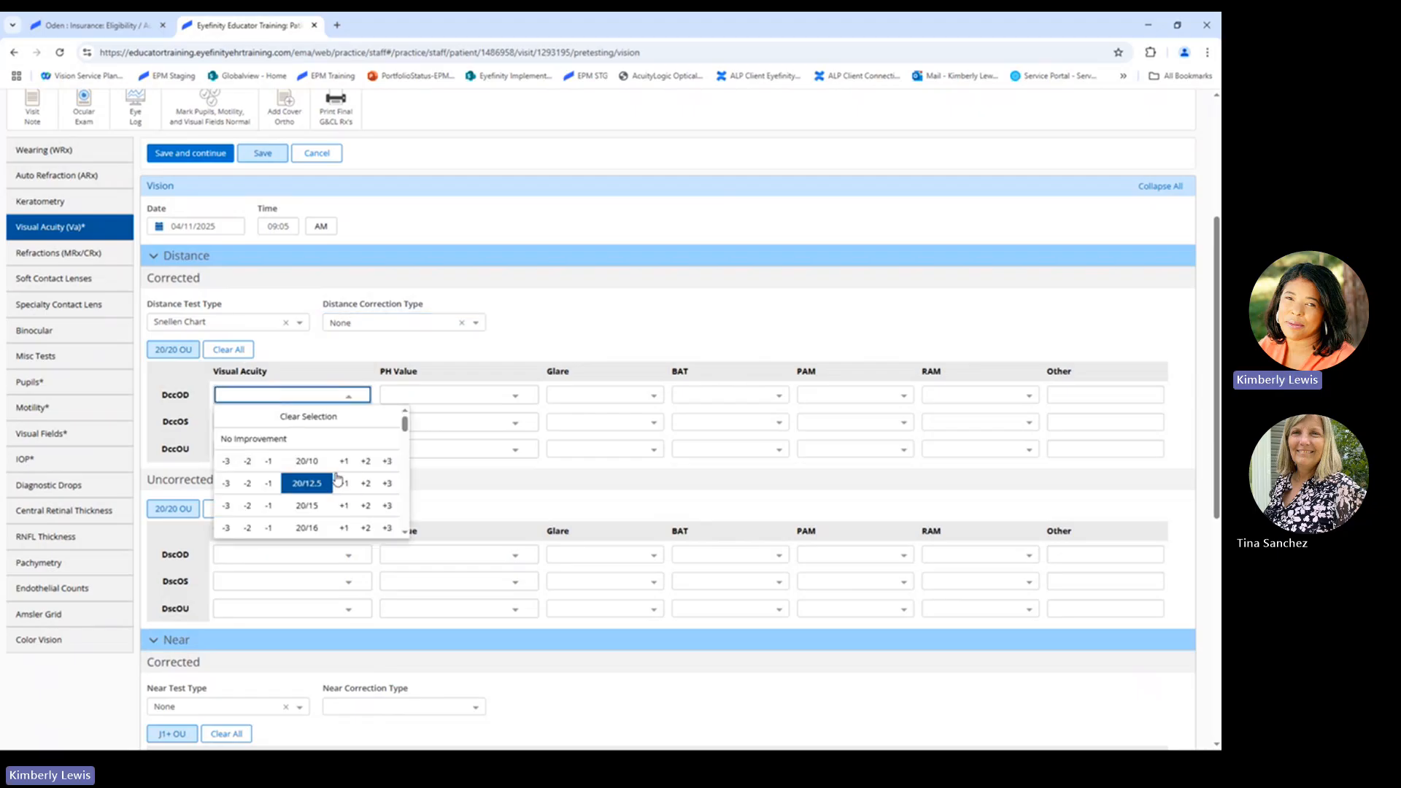
{"action": "scroll", "coordinate": [321, 482], "scroll_direction": "down", "scroll_amount": 2}
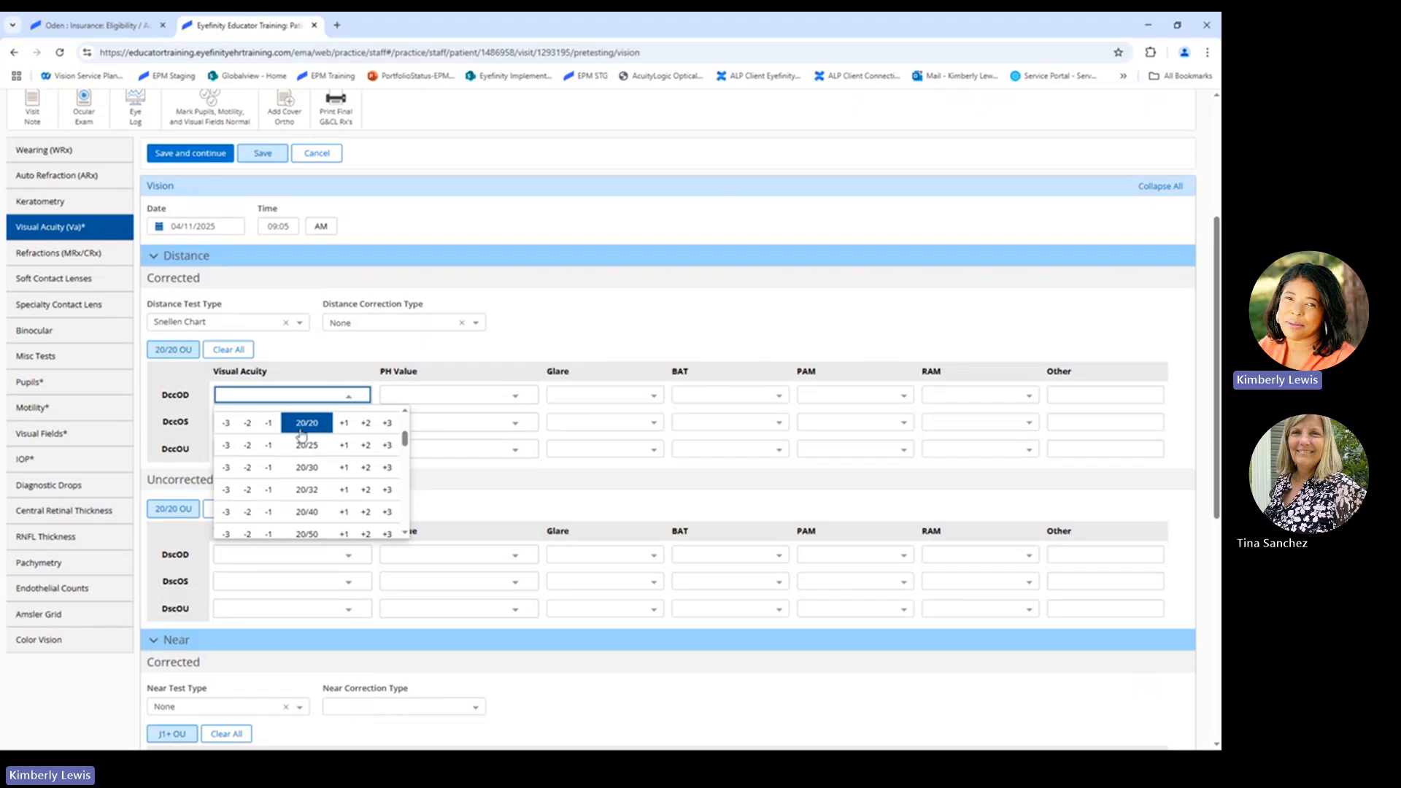
{"action": "left_click", "coordinate": [268, 423]}
{"action": "left_click", "coordinate": [299, 425]}
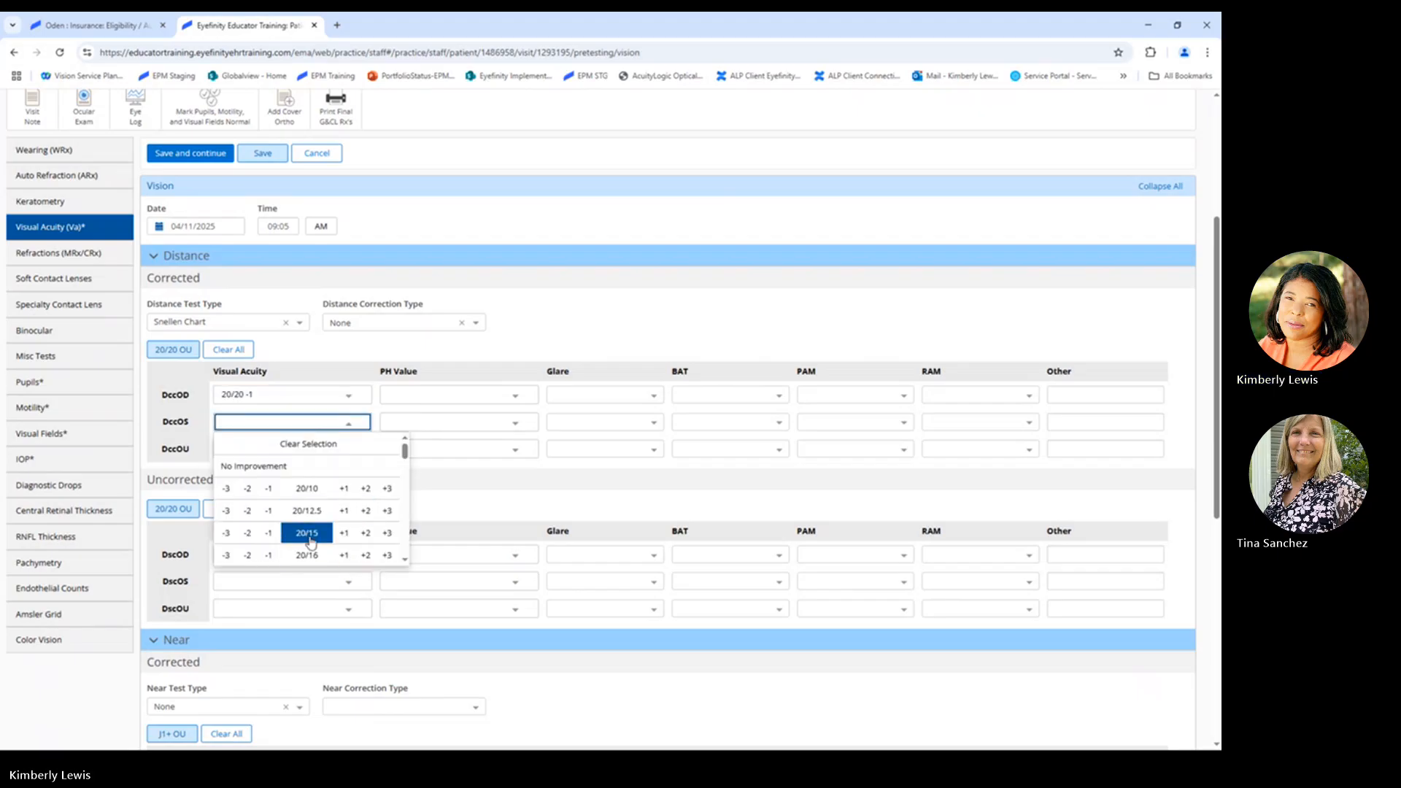
{"action": "scroll", "coordinate": [310, 543], "scroll_direction": "down", "scroll_amount": 2}
{"action": "left_click", "coordinate": [248, 495]}
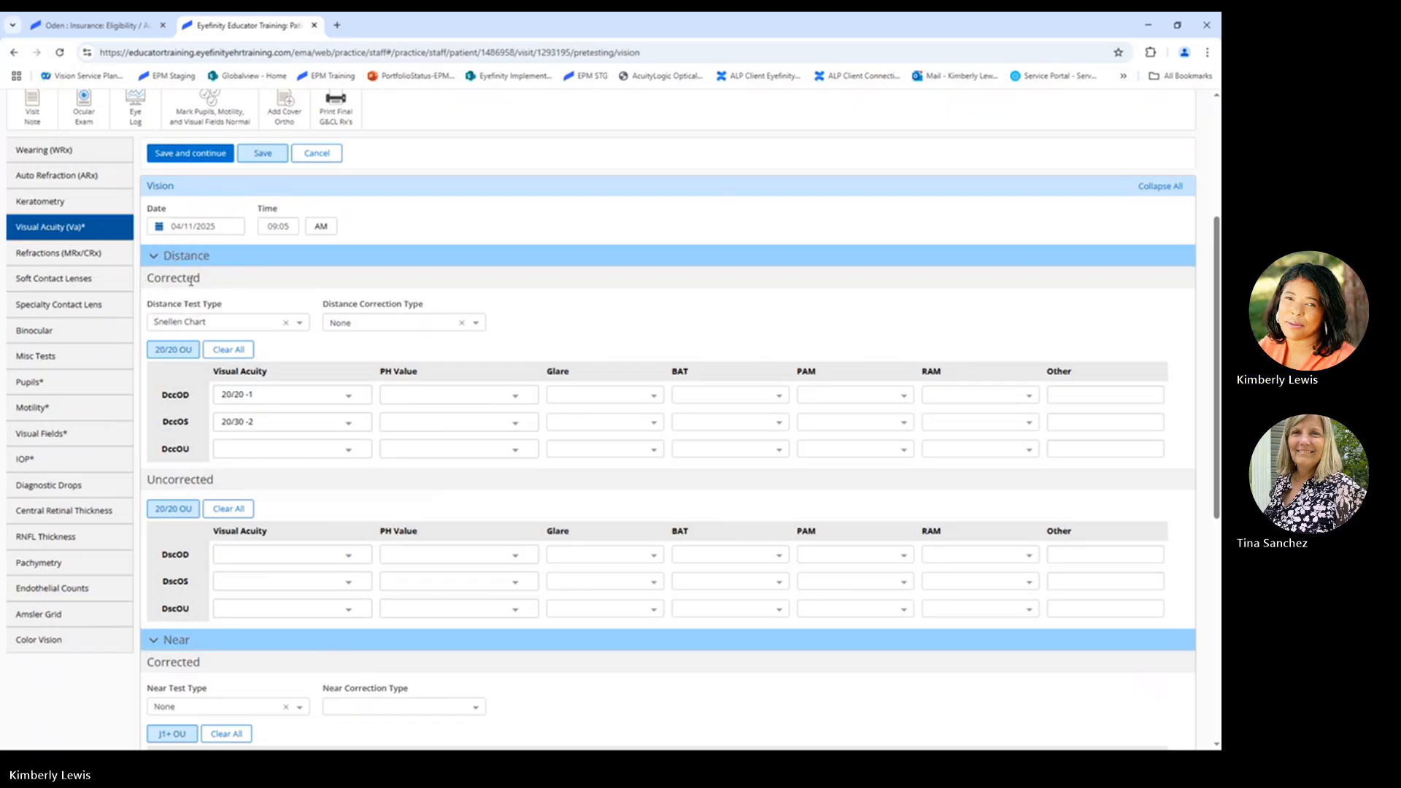
Step: Open the Pupils section of the vision exam and set the result to Normal
{"action": "left_click", "coordinate": [33, 386]}
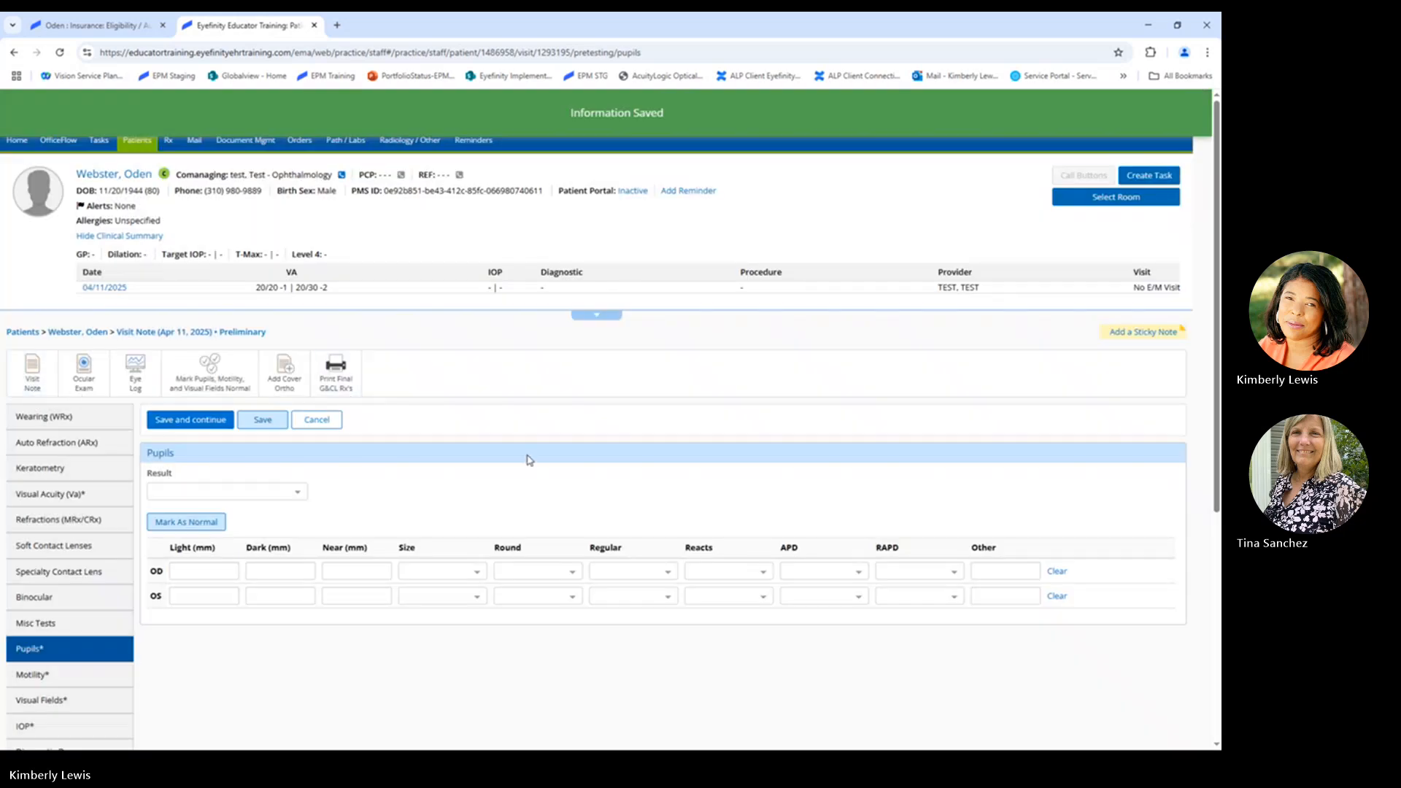
{"action": "scroll", "coordinate": [511, 445], "scroll_direction": "down", "scroll_amount": 3}
{"action": "left_click", "coordinate": [248, 301]}
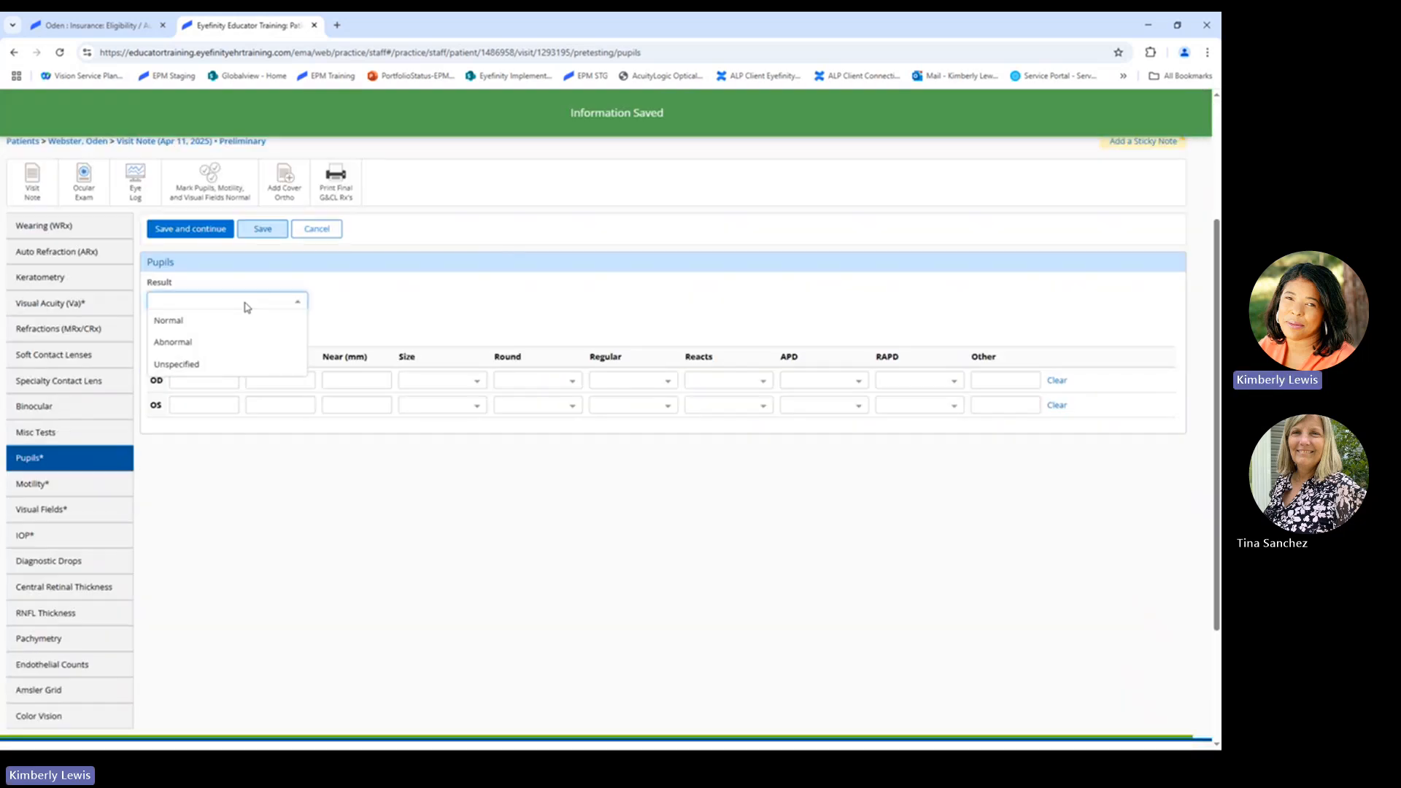
{"action": "left_click", "coordinate": [210, 320]}
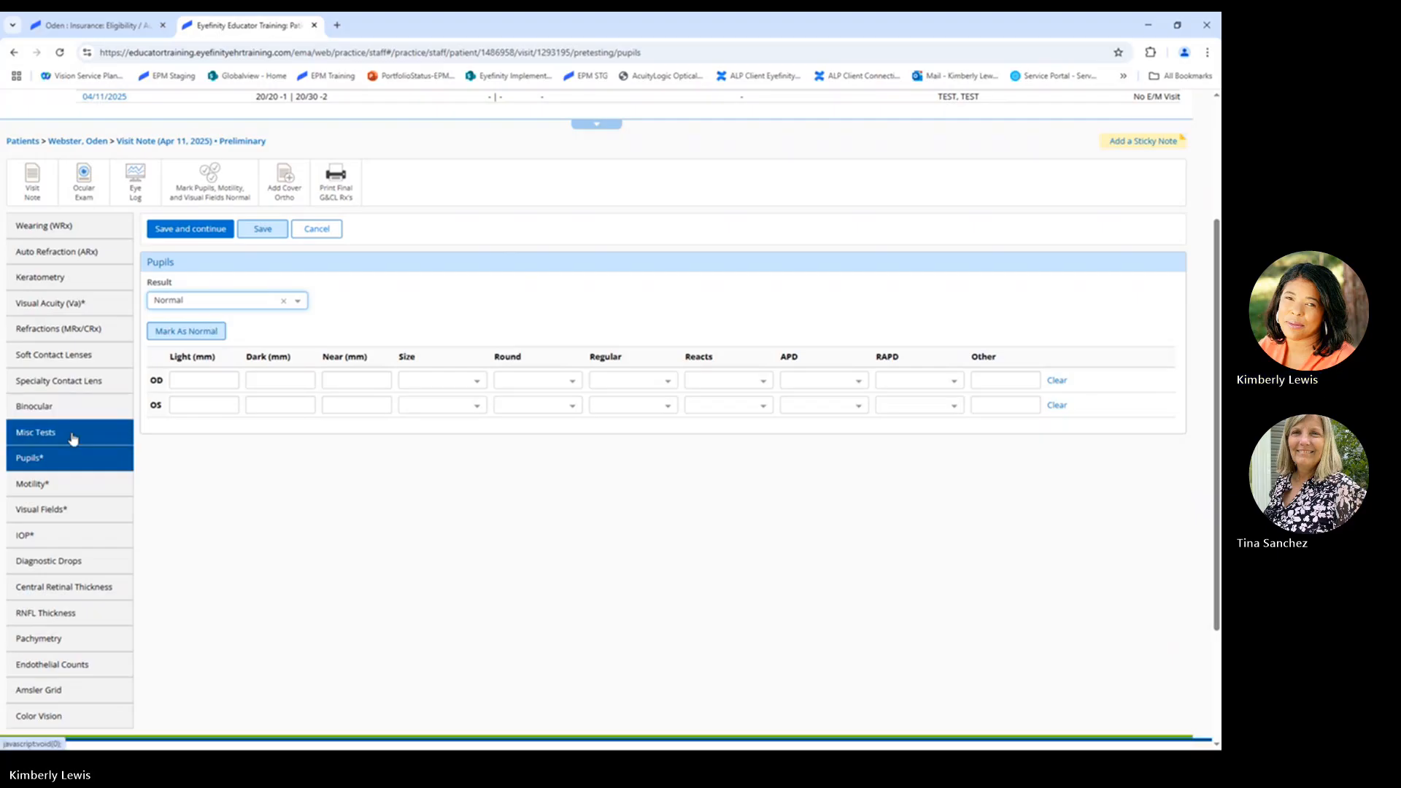
Step: In the Motility section, mark the result as normal and choose Cover-Uncover as the test type
{"action": "left_click", "coordinate": [49, 485]}
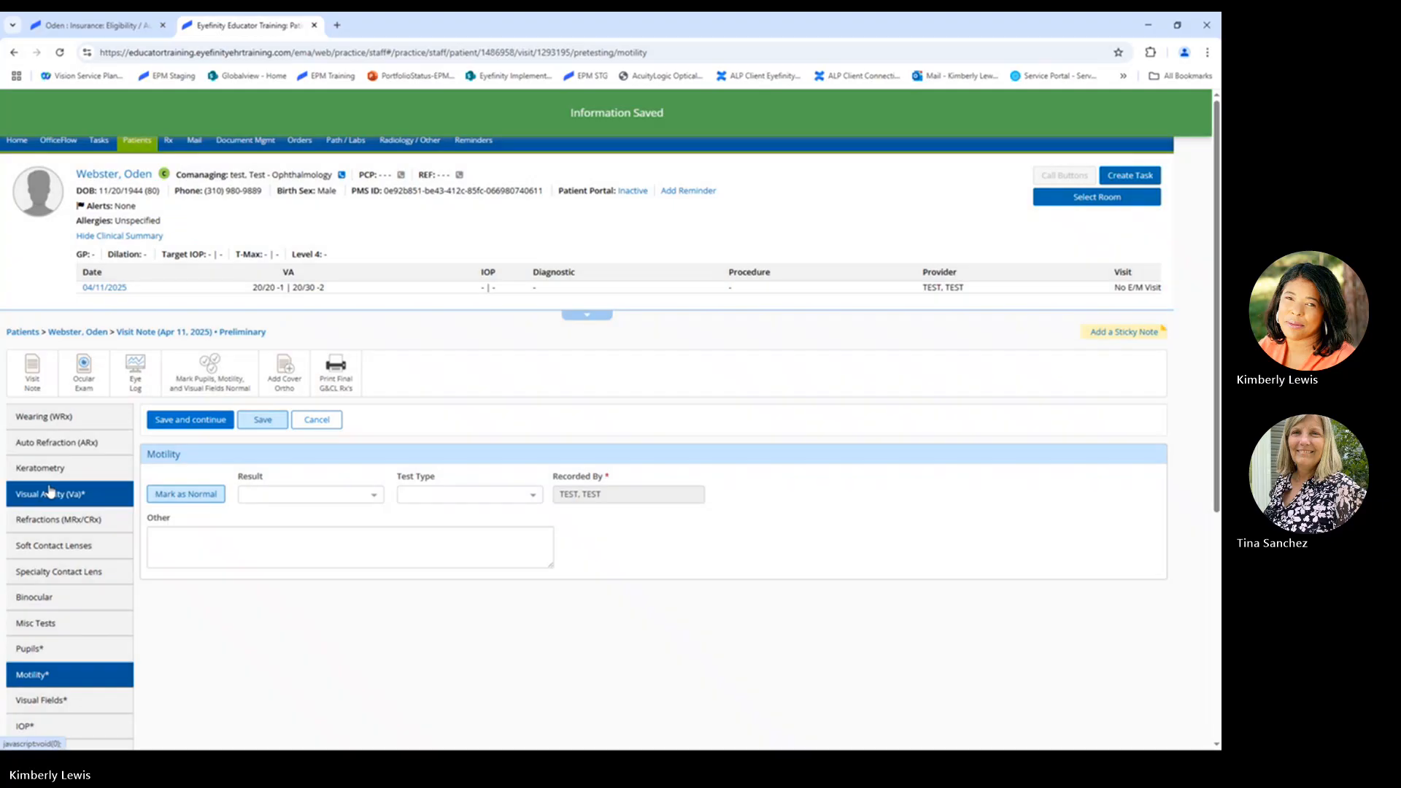
{"action": "scroll", "coordinate": [540, 394], "scroll_direction": "down", "scroll_amount": 2}
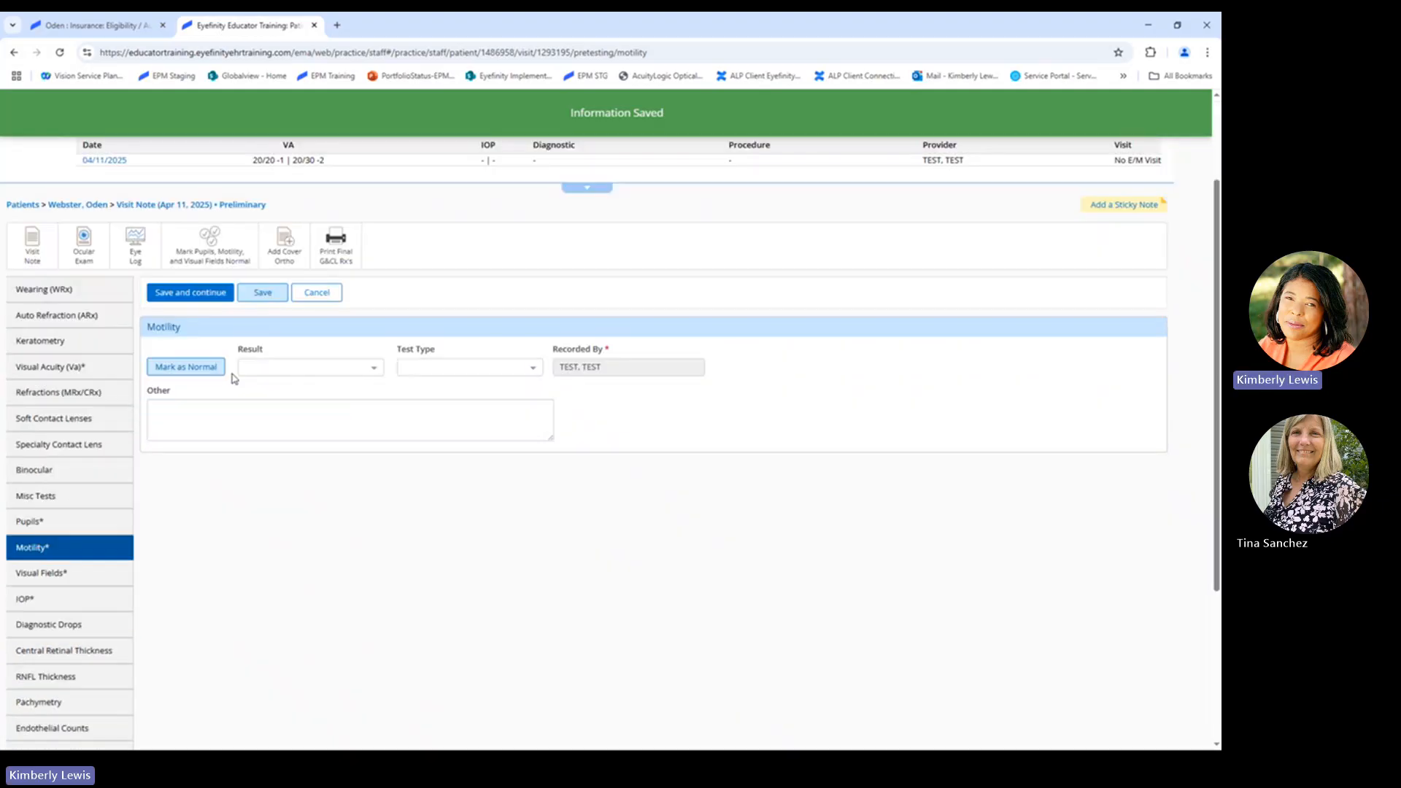
{"action": "left_click", "coordinate": [181, 377]}
{"action": "left_click", "coordinate": [524, 373]}
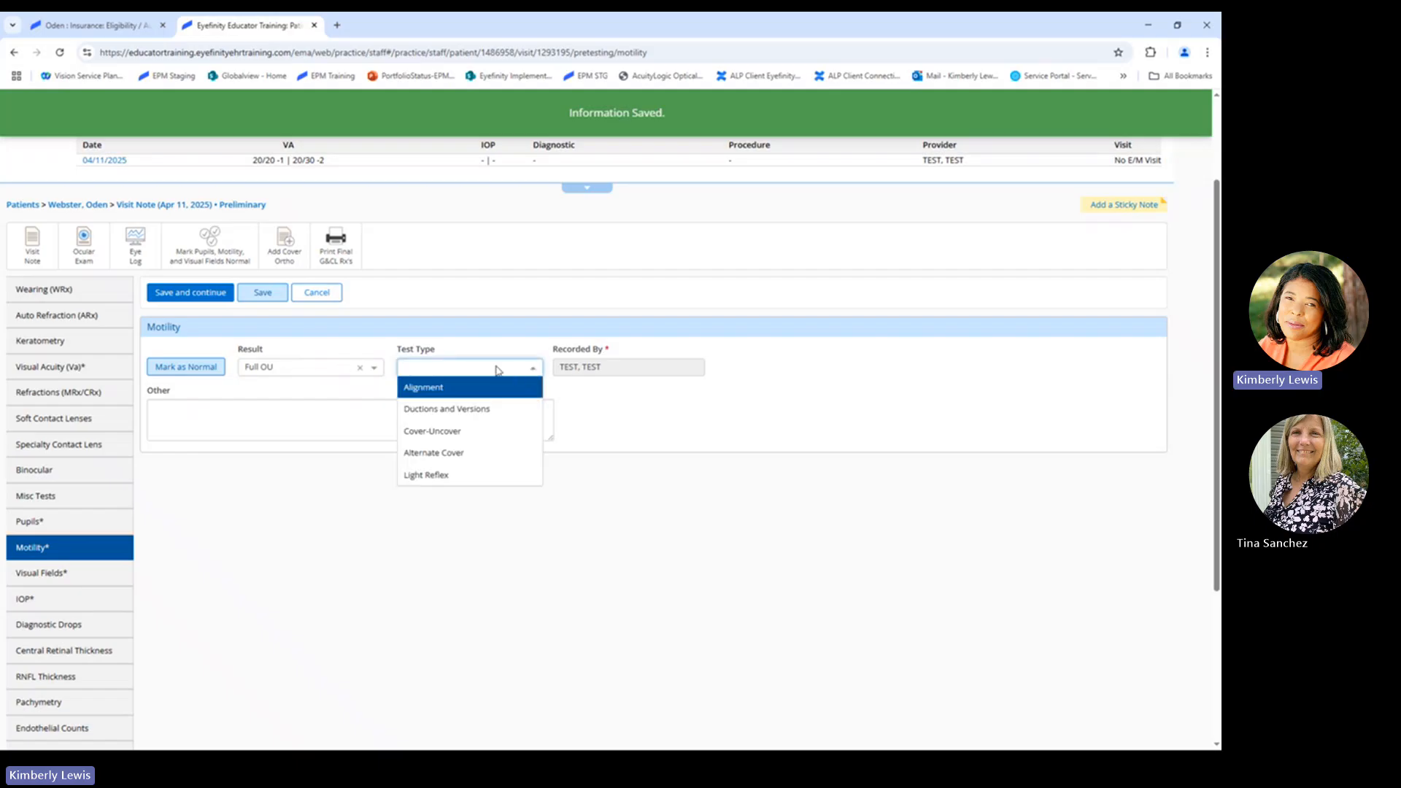
{"action": "left_click", "coordinate": [431, 430]}
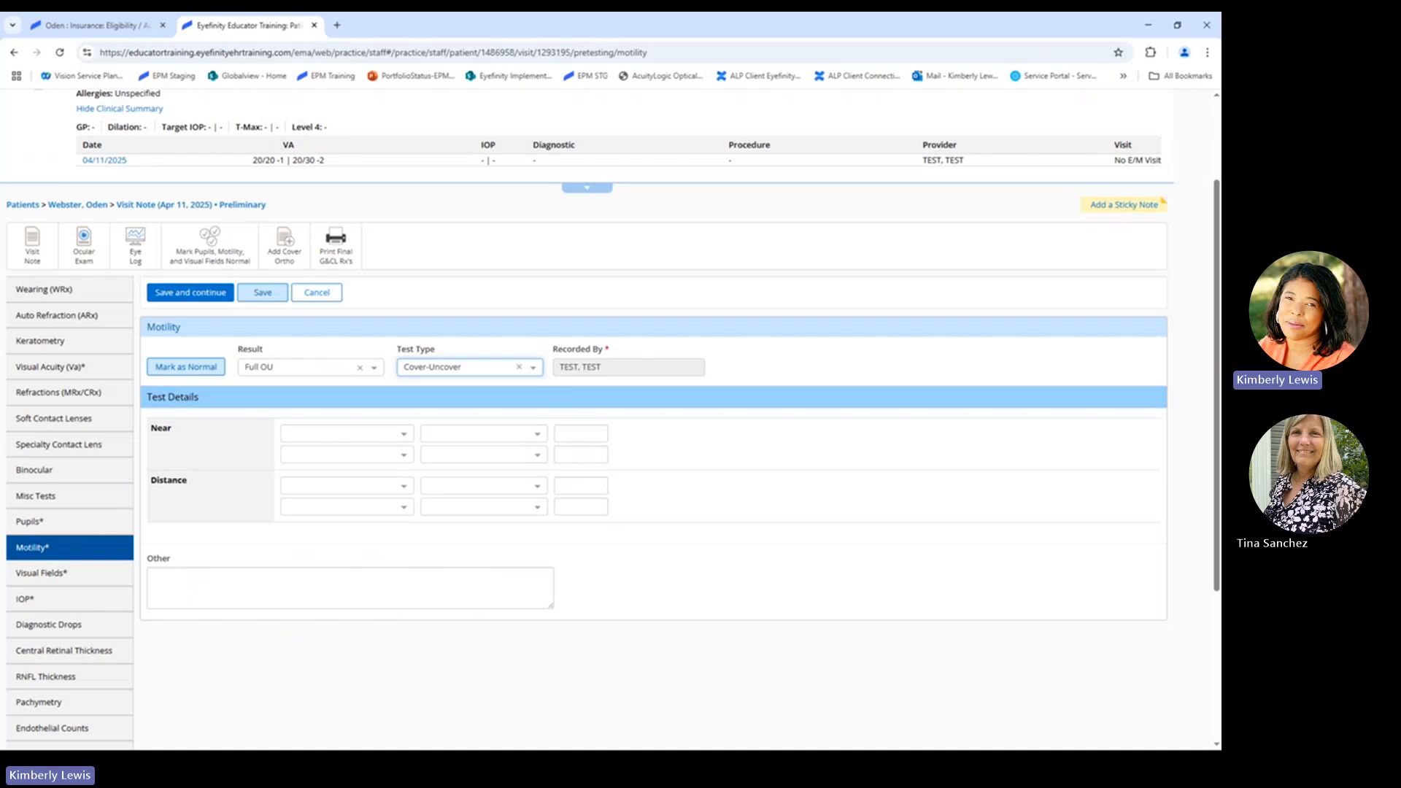
Step: Open the Visual Fields section and mark pupils, motility and visual fields all as normal at once
{"action": "left_click", "coordinate": [52, 574]}
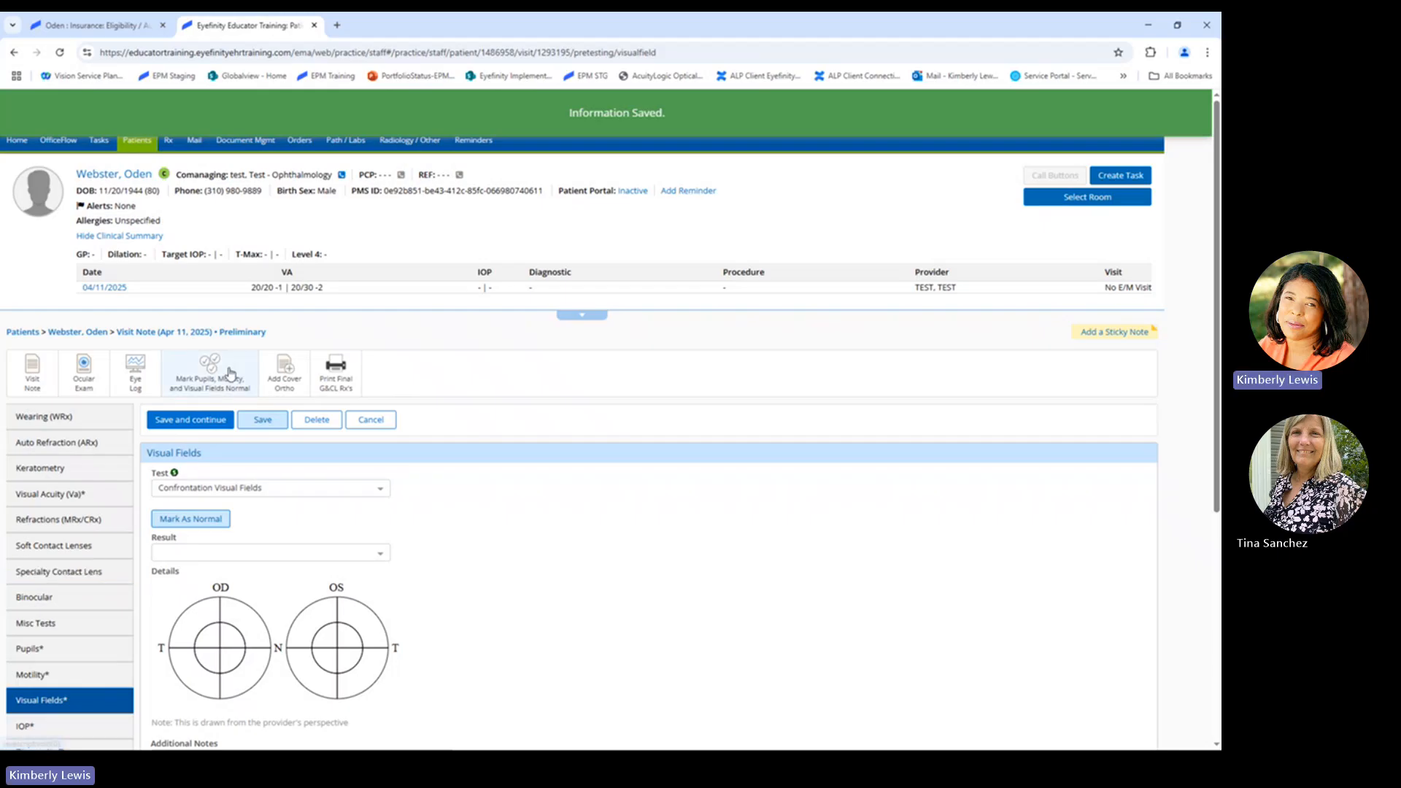
{"action": "left_click", "coordinate": [215, 383]}
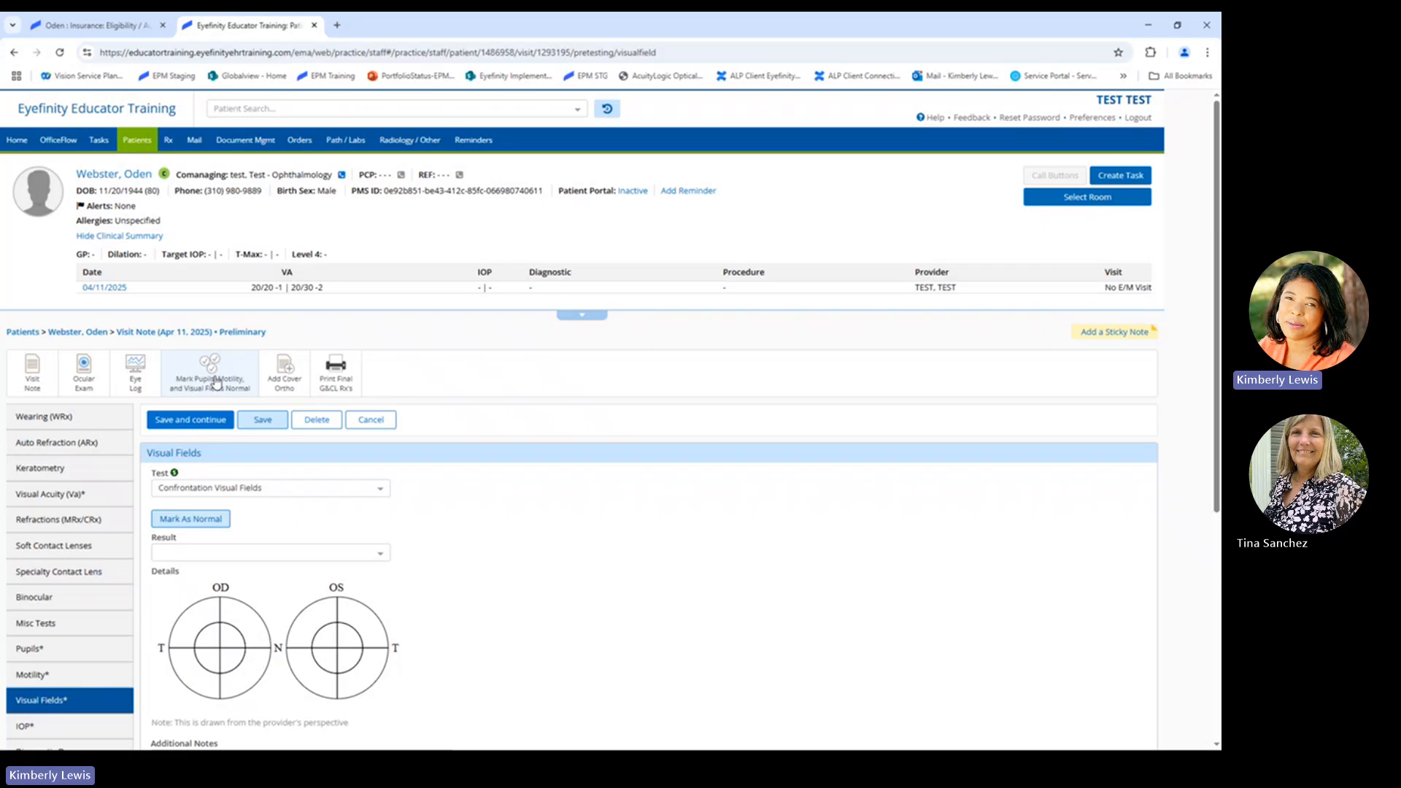
{"action": "scroll", "coordinate": [706, 536], "scroll_direction": "down", "scroll_amount": 1}
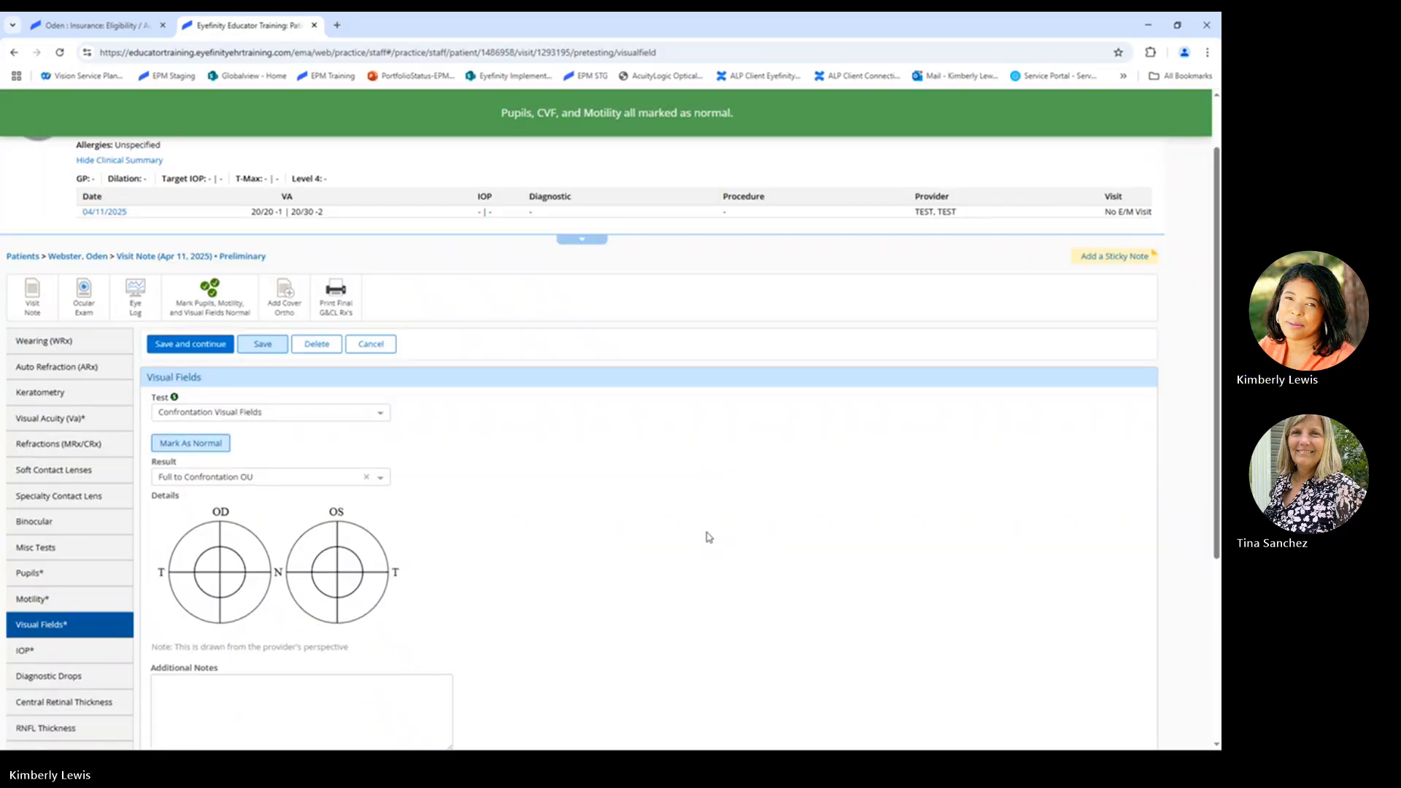
Step: Open the IOP section of the vision exam and set the OD measurement to 10
{"action": "scroll", "coordinate": [707, 537], "scroll_direction": "down", "scroll_amount": 3}
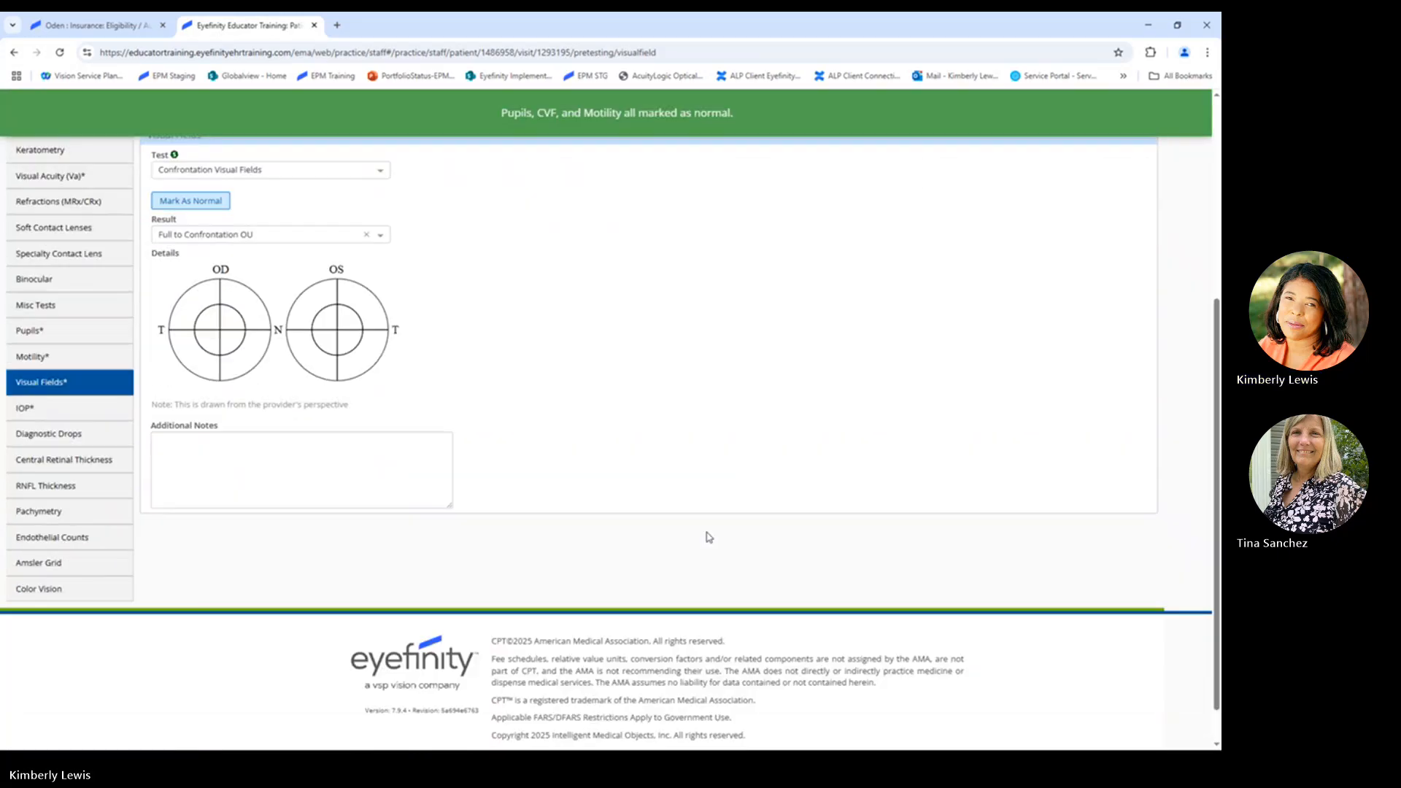
{"action": "left_click", "coordinate": [31, 410]}
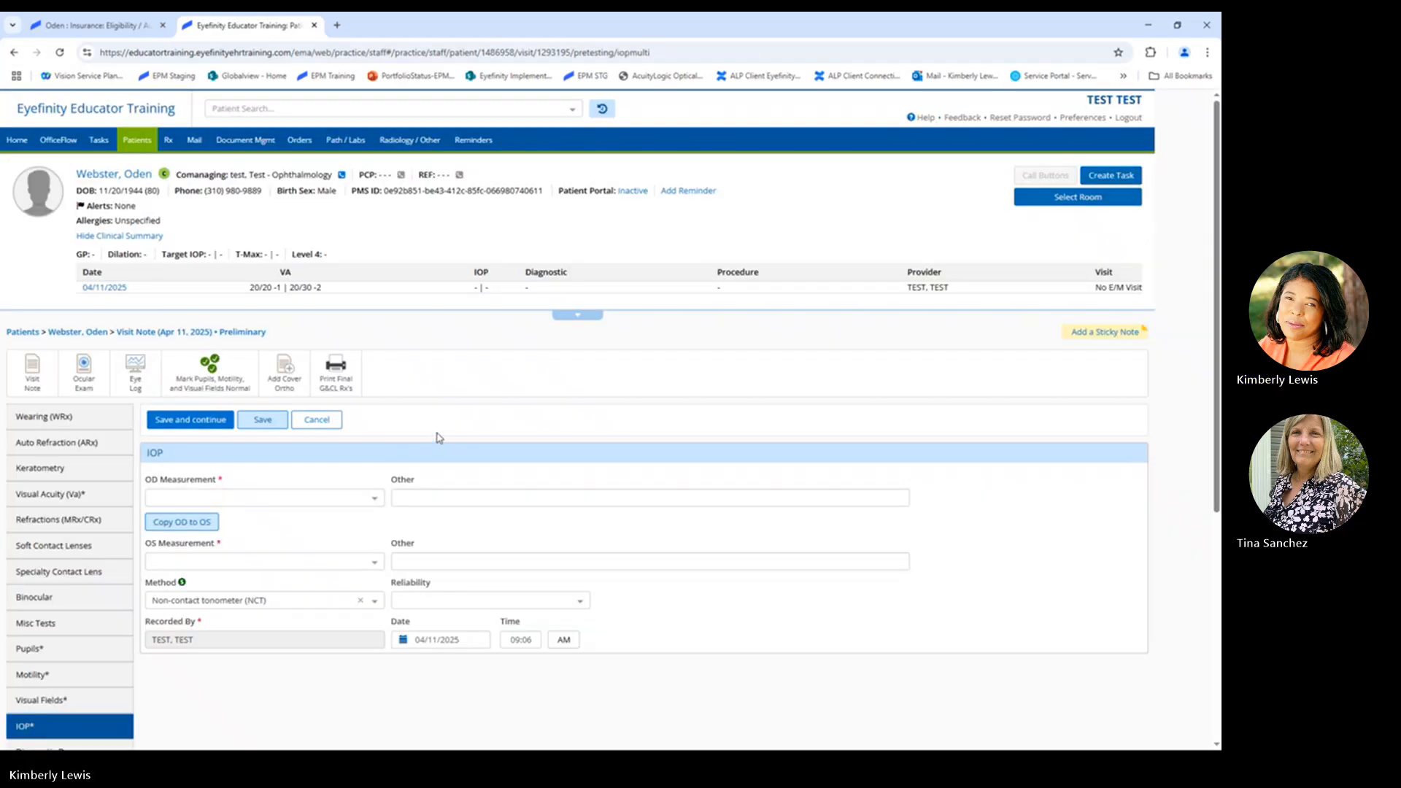
{"action": "scroll", "coordinate": [438, 435], "scroll_direction": "down", "scroll_amount": 2}
{"action": "left_click", "coordinate": [321, 375]}
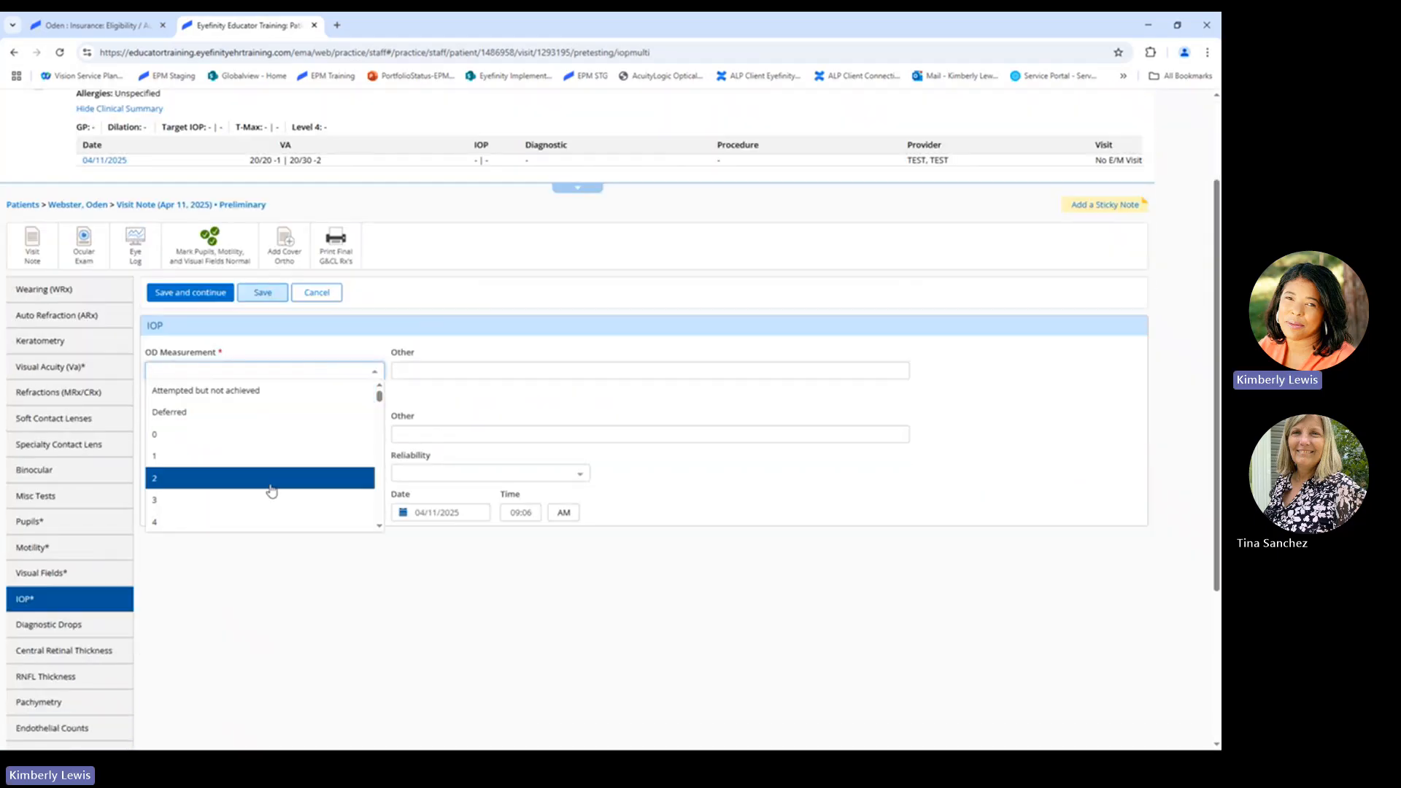
{"action": "scroll", "coordinate": [266, 485], "scroll_direction": "down", "scroll_amount": 2}
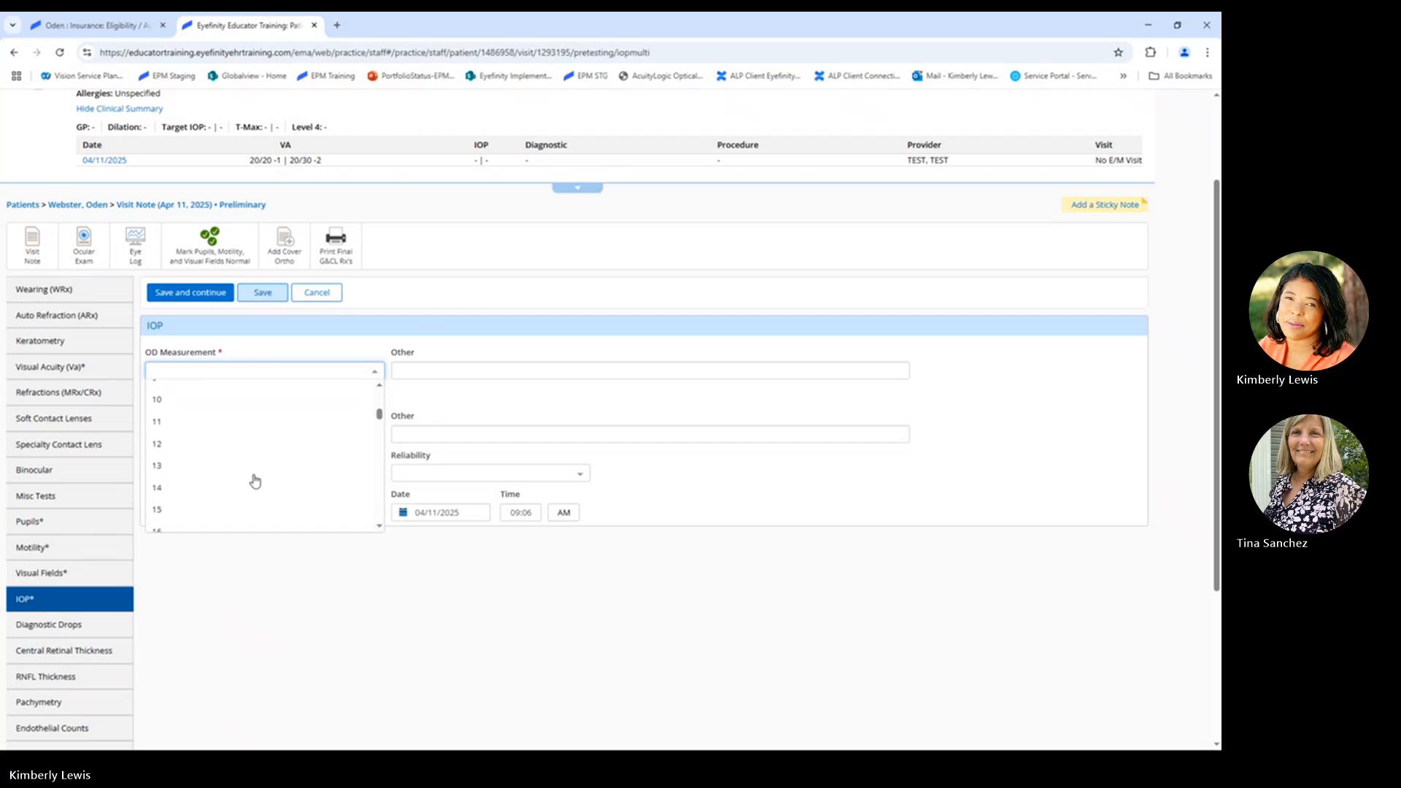
{"action": "scroll", "coordinate": [250, 479], "scroll_direction": "down", "scroll_amount": 2}
{"action": "left_click", "coordinate": [219, 402]}
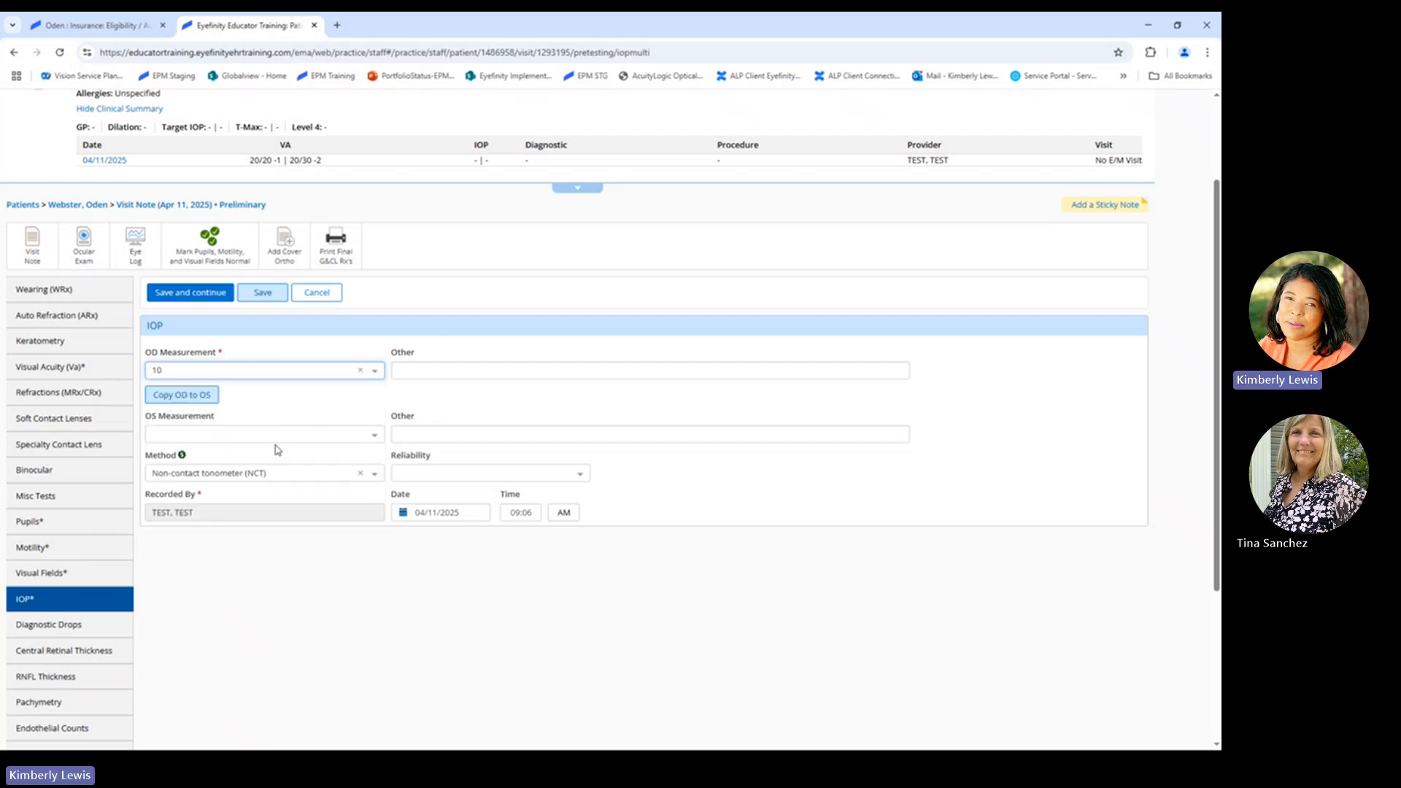
Step: Set the OS intraocular pressure measurement to 18 and save the IOP entry
{"action": "left_click", "coordinate": [266, 436]}
{"action": "scroll", "coordinate": [240, 551], "scroll_direction": "down", "scroll_amount": 3}
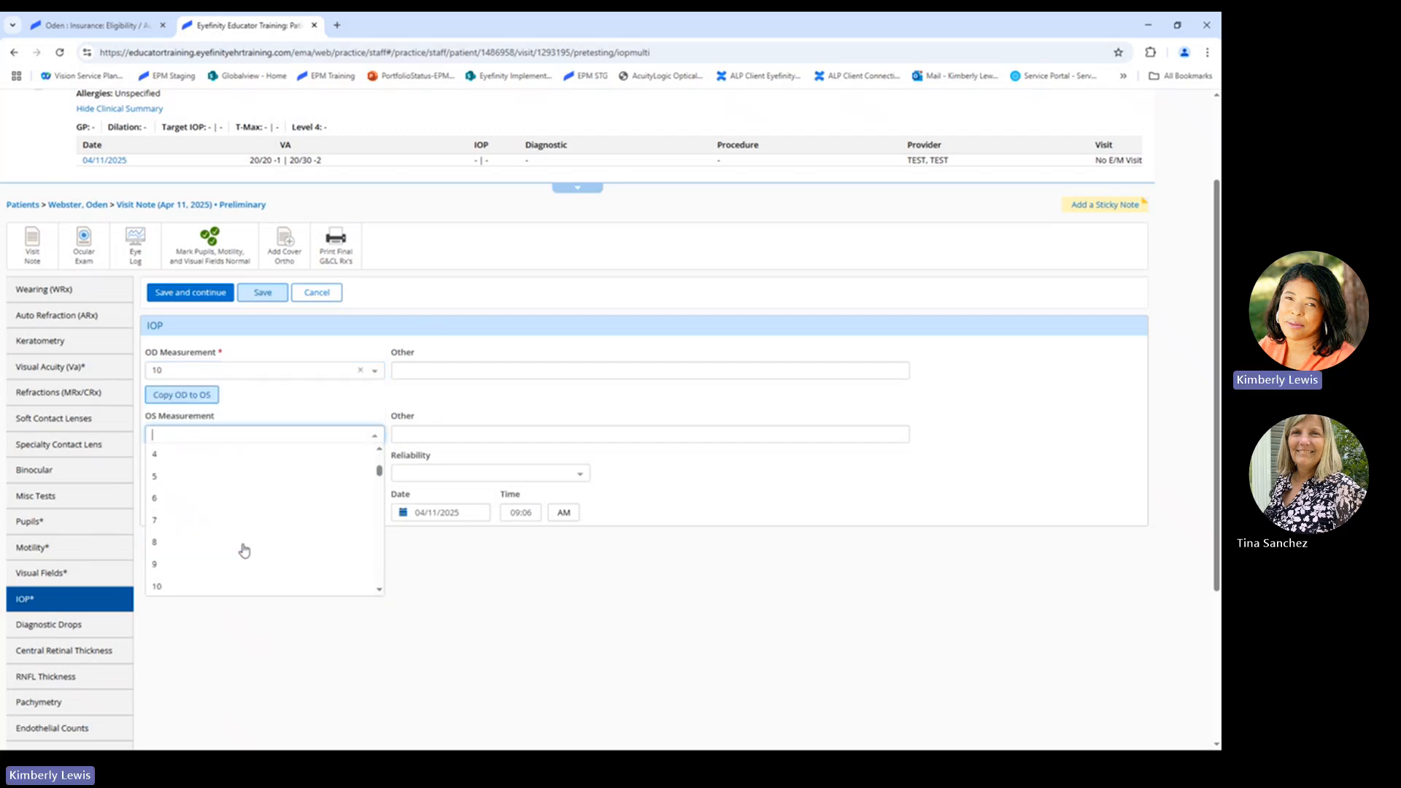
{"action": "scroll", "coordinate": [244, 550], "scroll_direction": "down", "scroll_amount": 3}
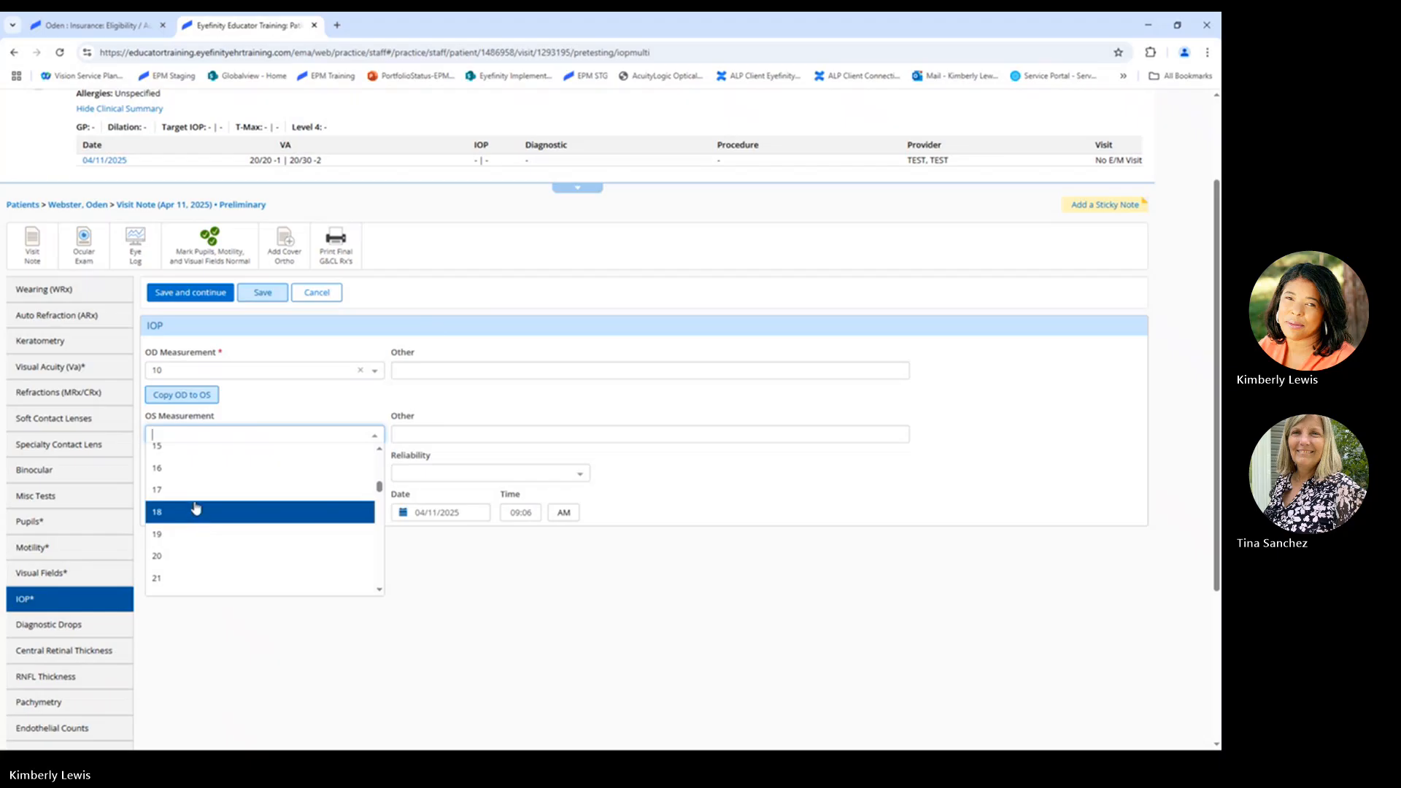
{"action": "left_click", "coordinate": [196, 509]}
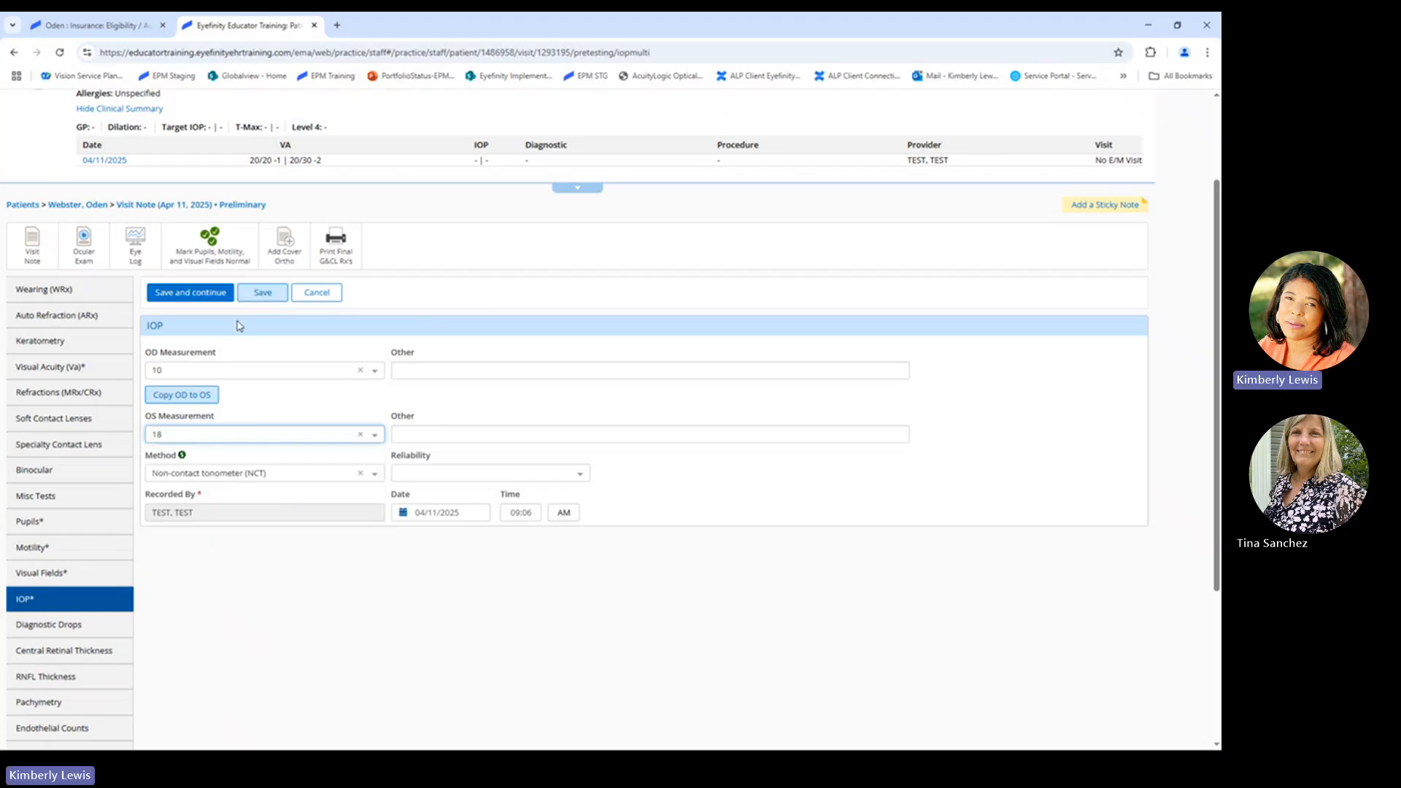
{"action": "left_click", "coordinate": [263, 293]}
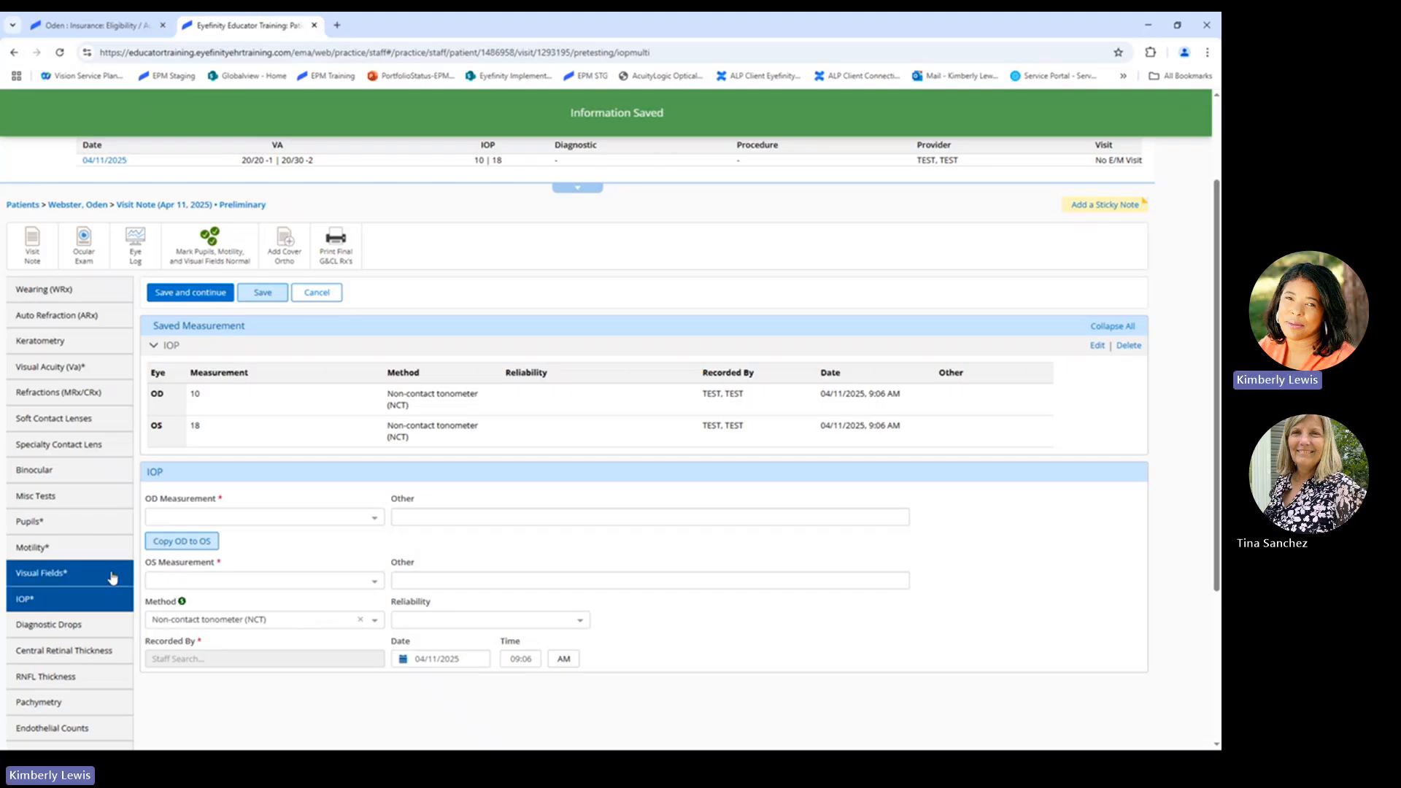
Step: In Diagnostic Drops, record Tropicamide 1% and Proparacaine 0.5% as instilled in clinic for both eyes and save
{"action": "left_click", "coordinate": [62, 629]}
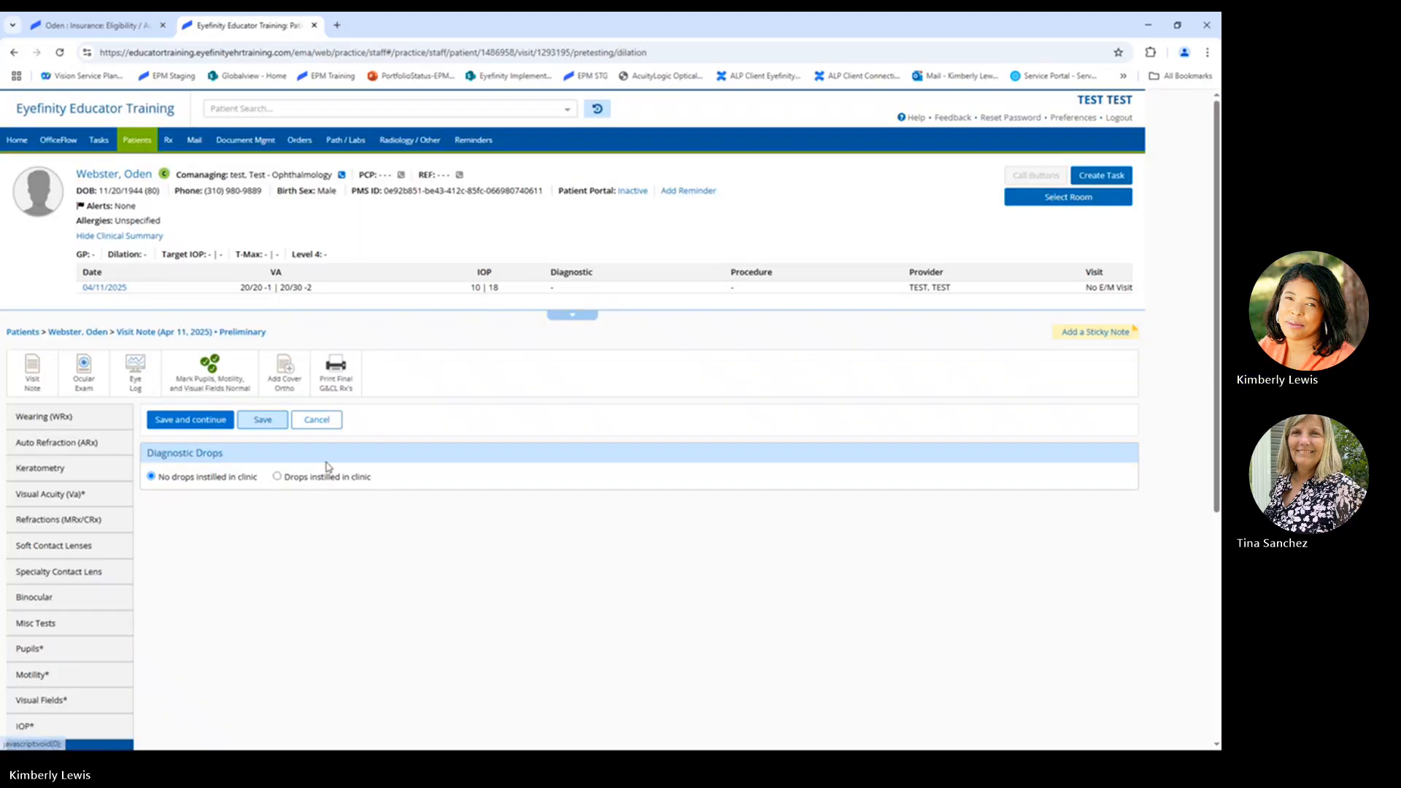
{"action": "left_click", "coordinate": [277, 478]}
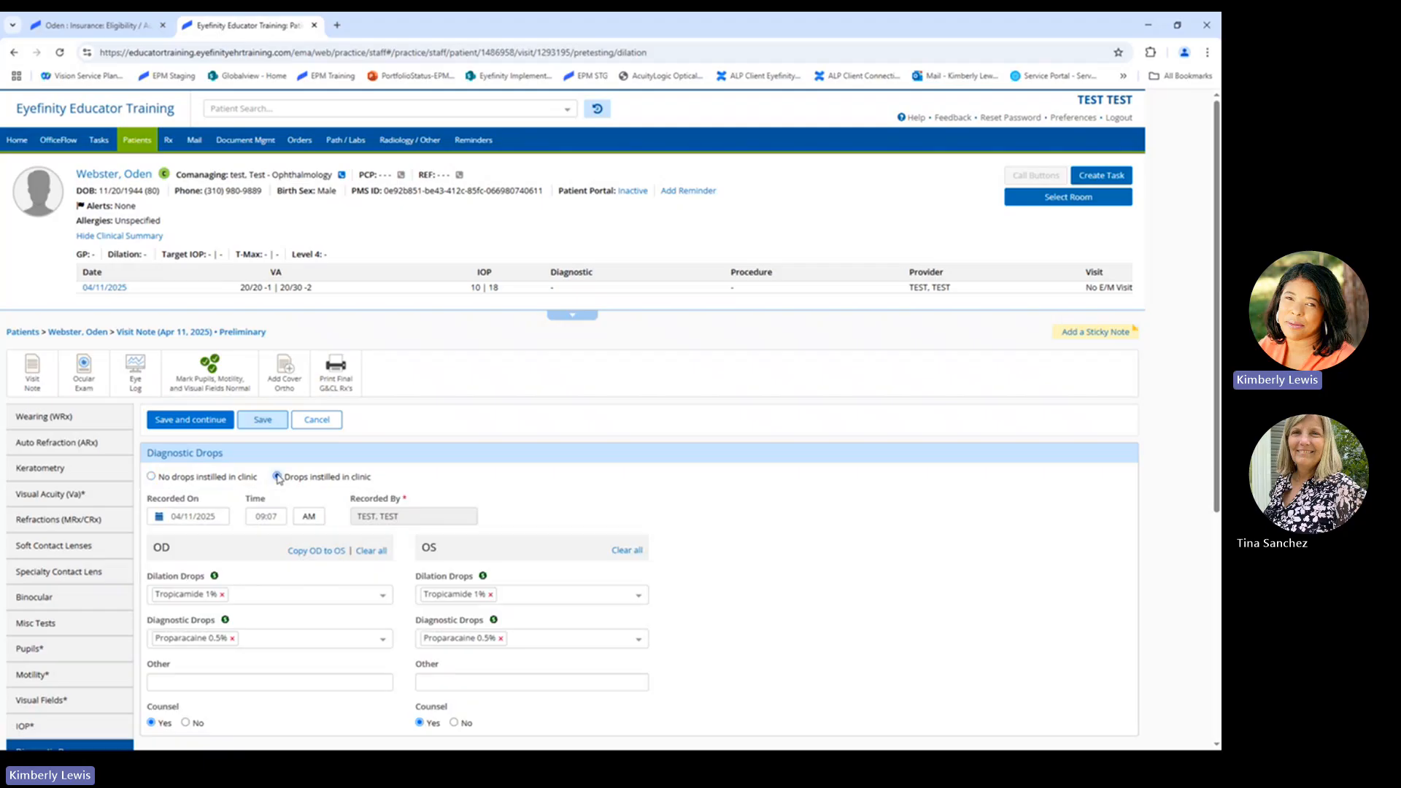
{"action": "scroll", "coordinate": [699, 525], "scroll_direction": "down", "scroll_amount": 2}
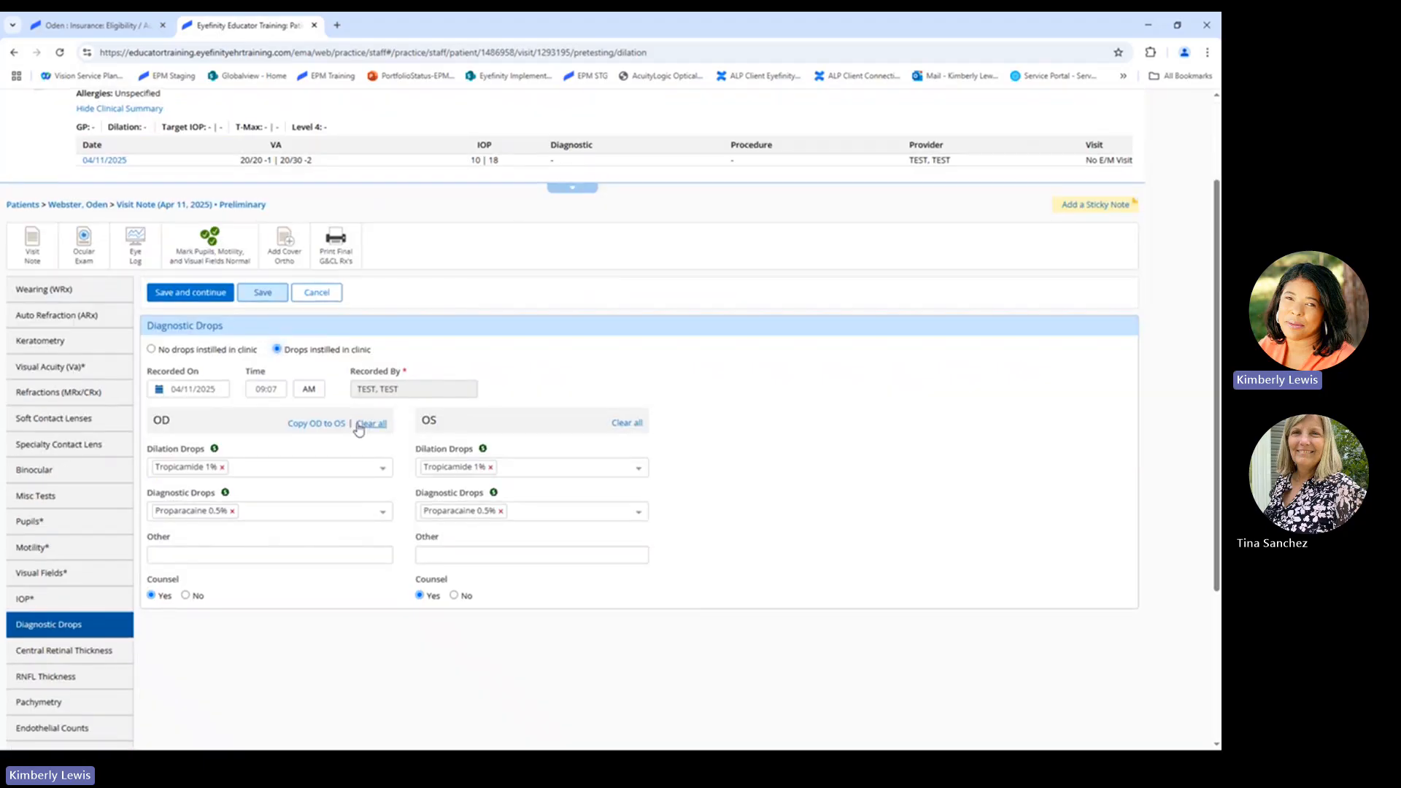
{"action": "left_click", "coordinate": [381, 470]}
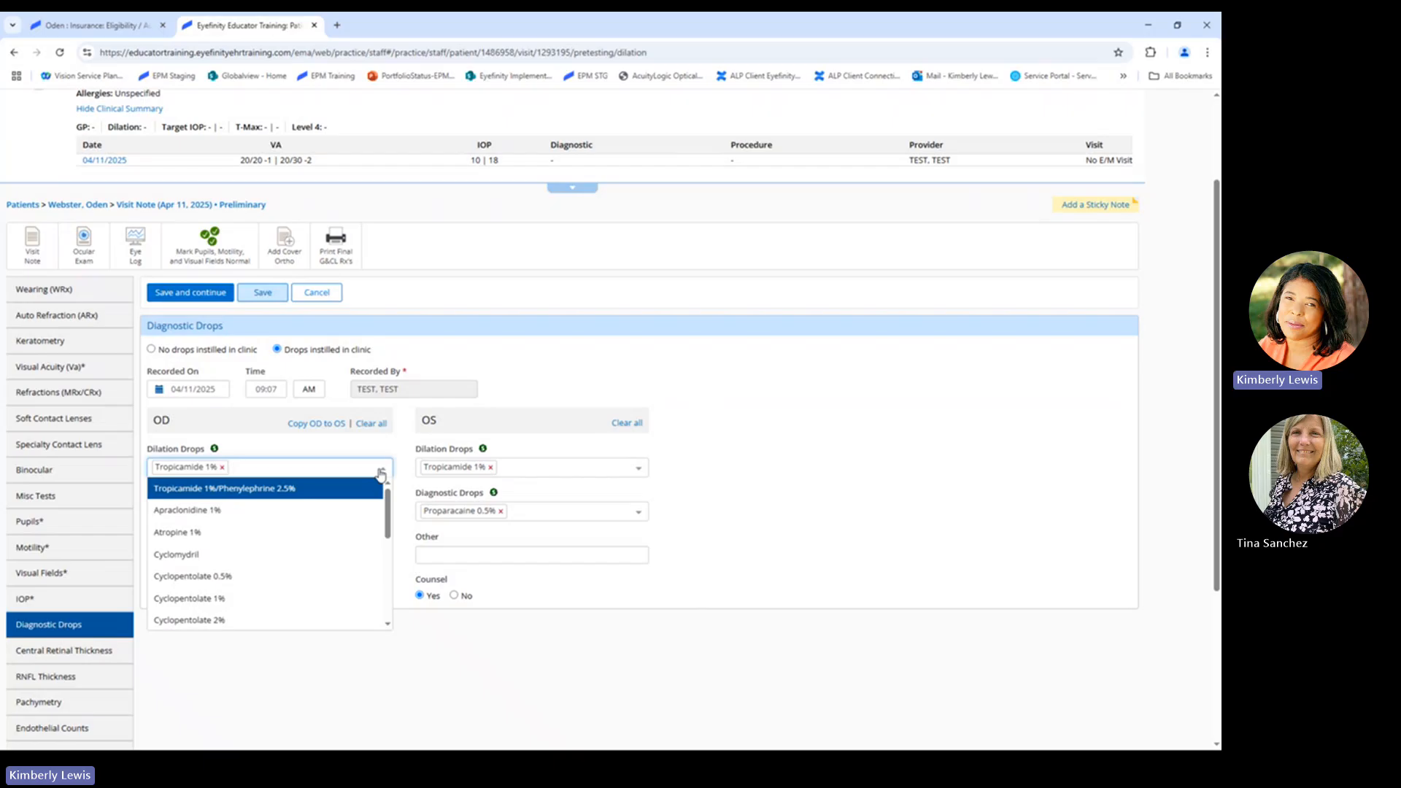
{"action": "left_click", "coordinate": [381, 472]}
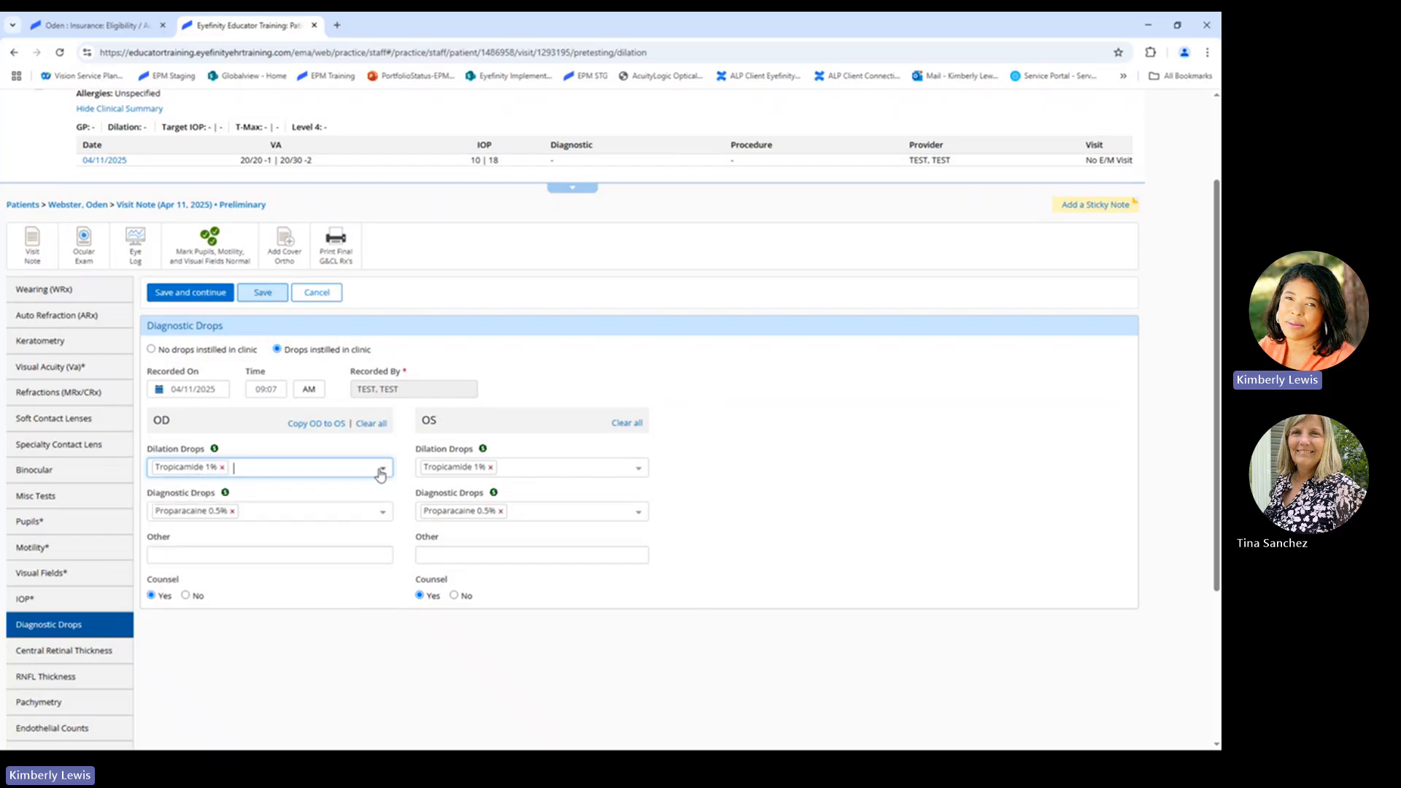
{"action": "left_click", "coordinate": [261, 295]}
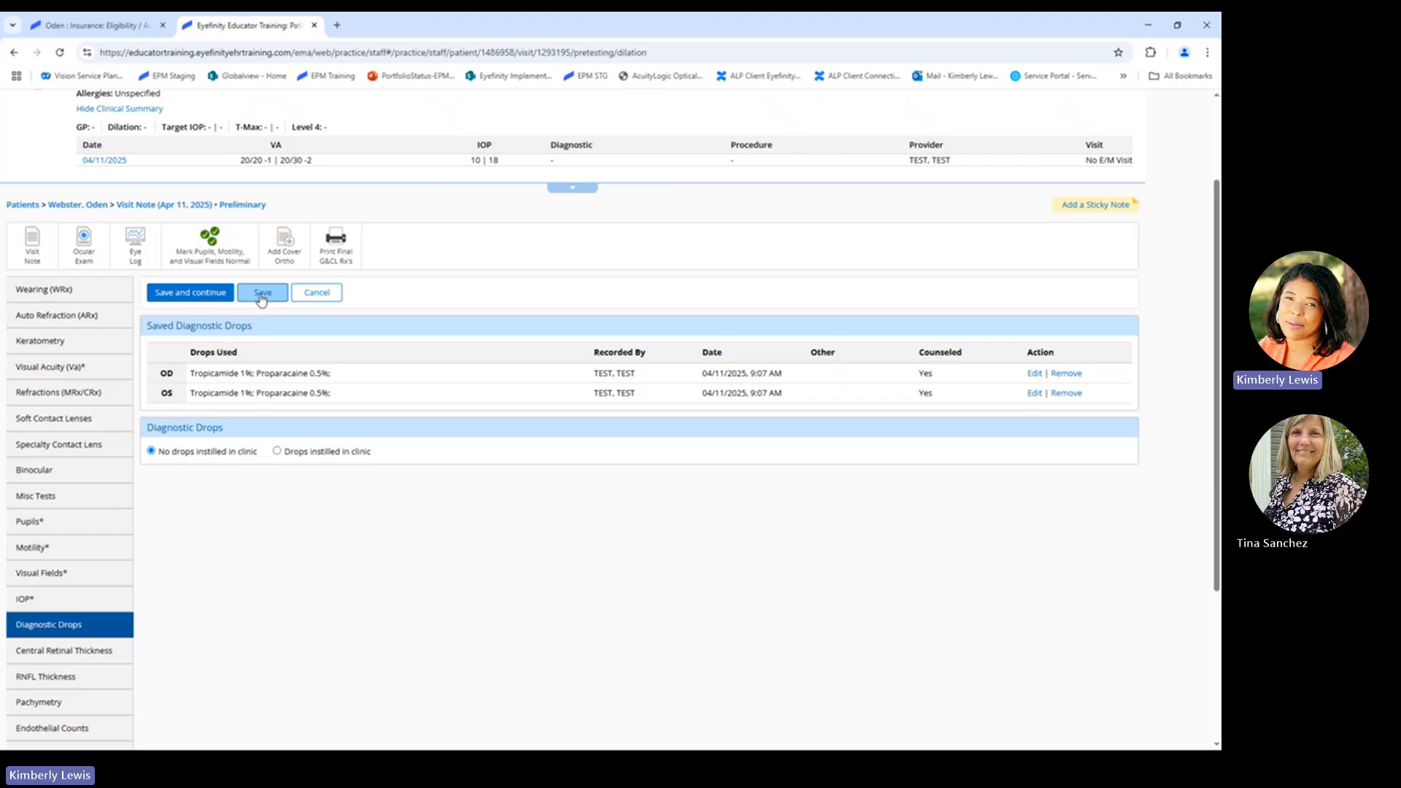
Step: Switch to the ocular exam and start performing an exam with the Eye Exam set
{"action": "left_click", "coordinate": [84, 255]}
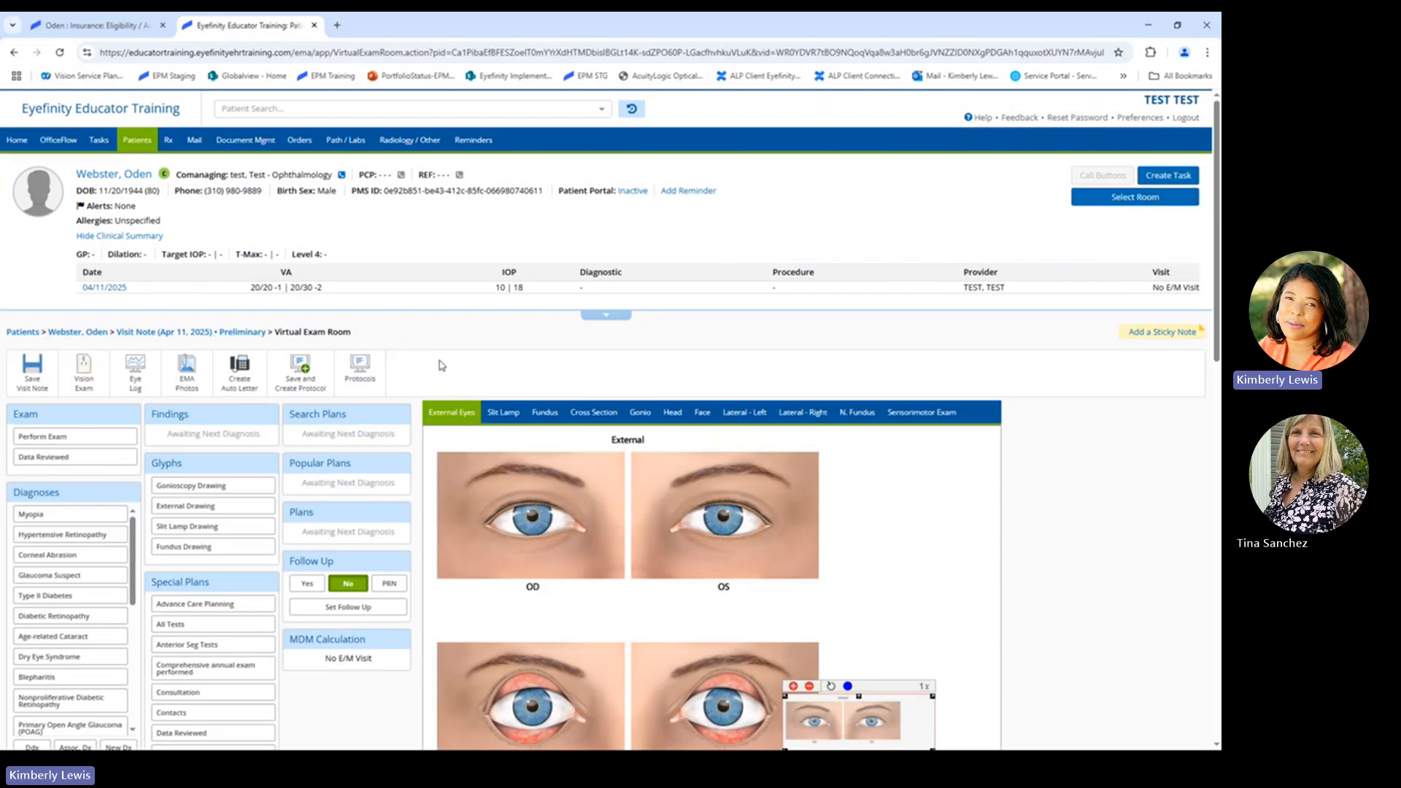
{"action": "scroll", "coordinate": [441, 365], "scroll_direction": "down", "scroll_amount": 2}
{"action": "left_click", "coordinate": [71, 310]}
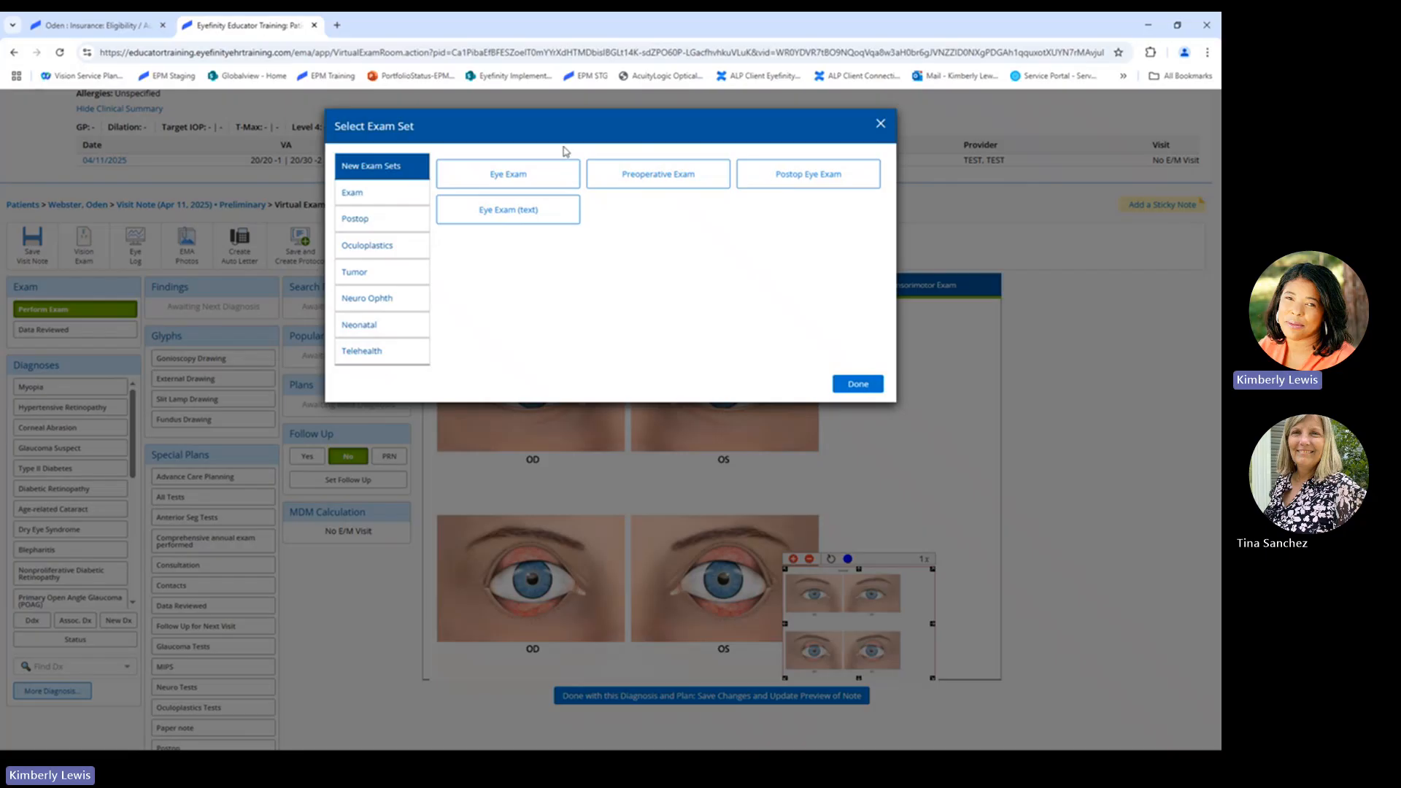
{"action": "left_click", "coordinate": [514, 182]}
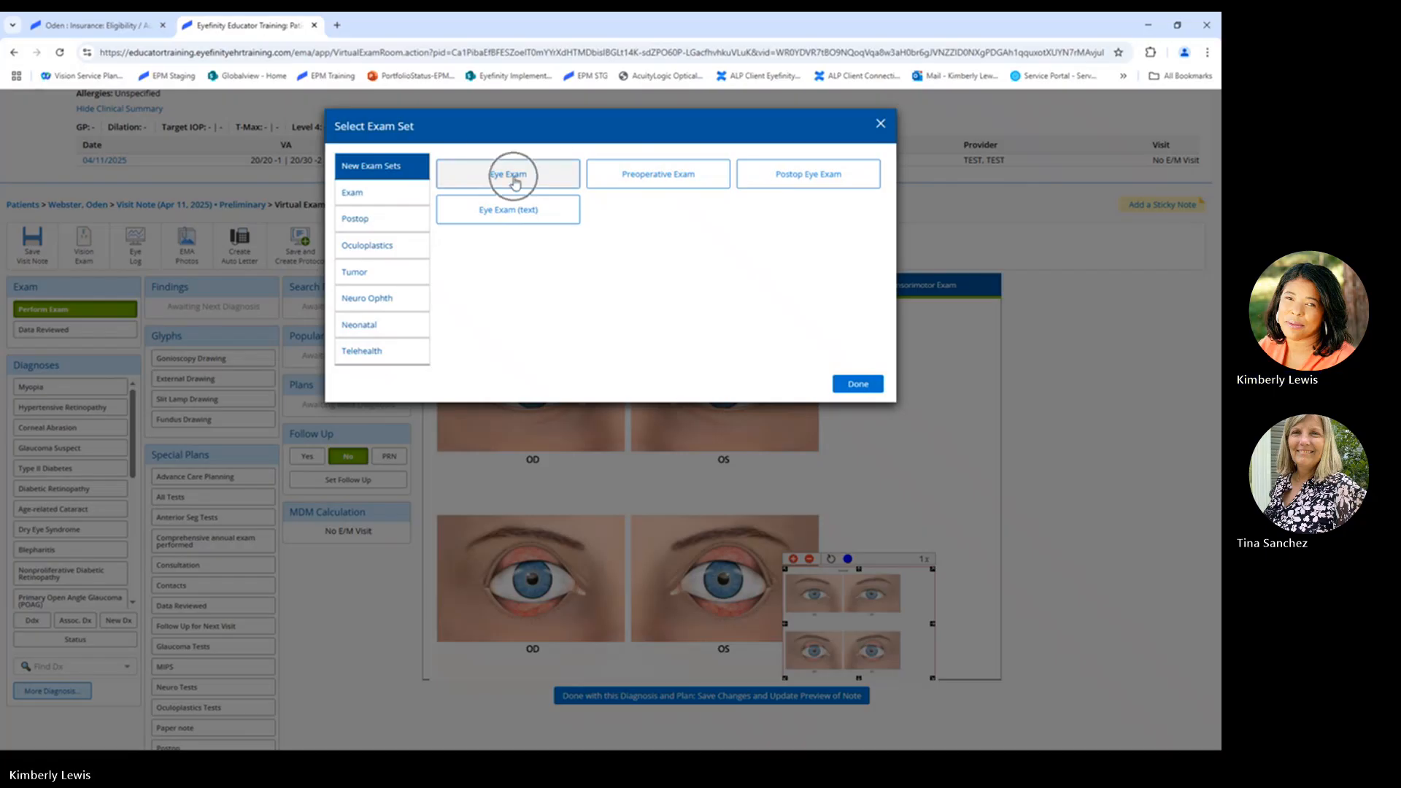
{"action": "left_click", "coordinate": [514, 180]}
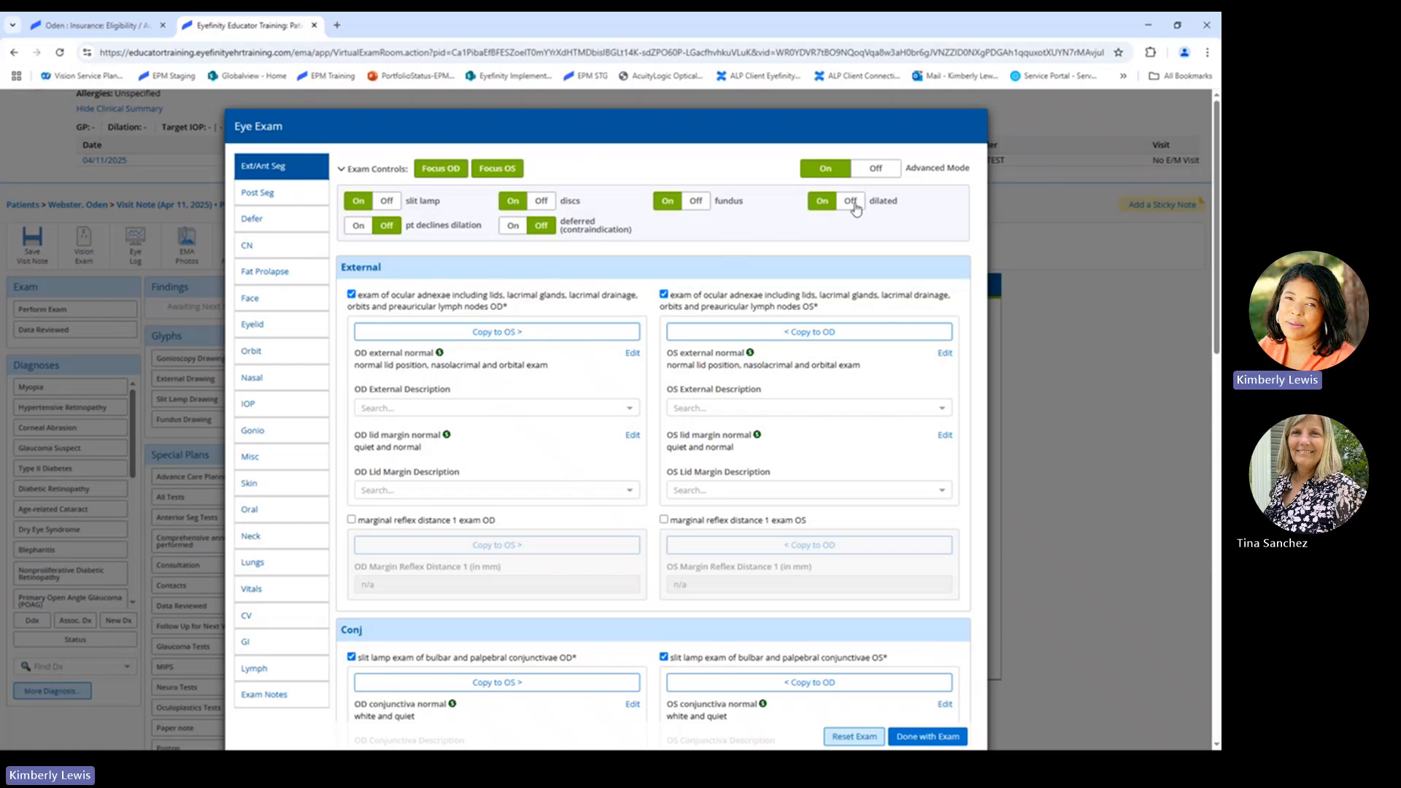
Step: Review the exam controls and the external, conjunctiva, cornea, iris and lens findings in the anterior segment section
{"action": "left_click", "coordinate": [852, 203]}
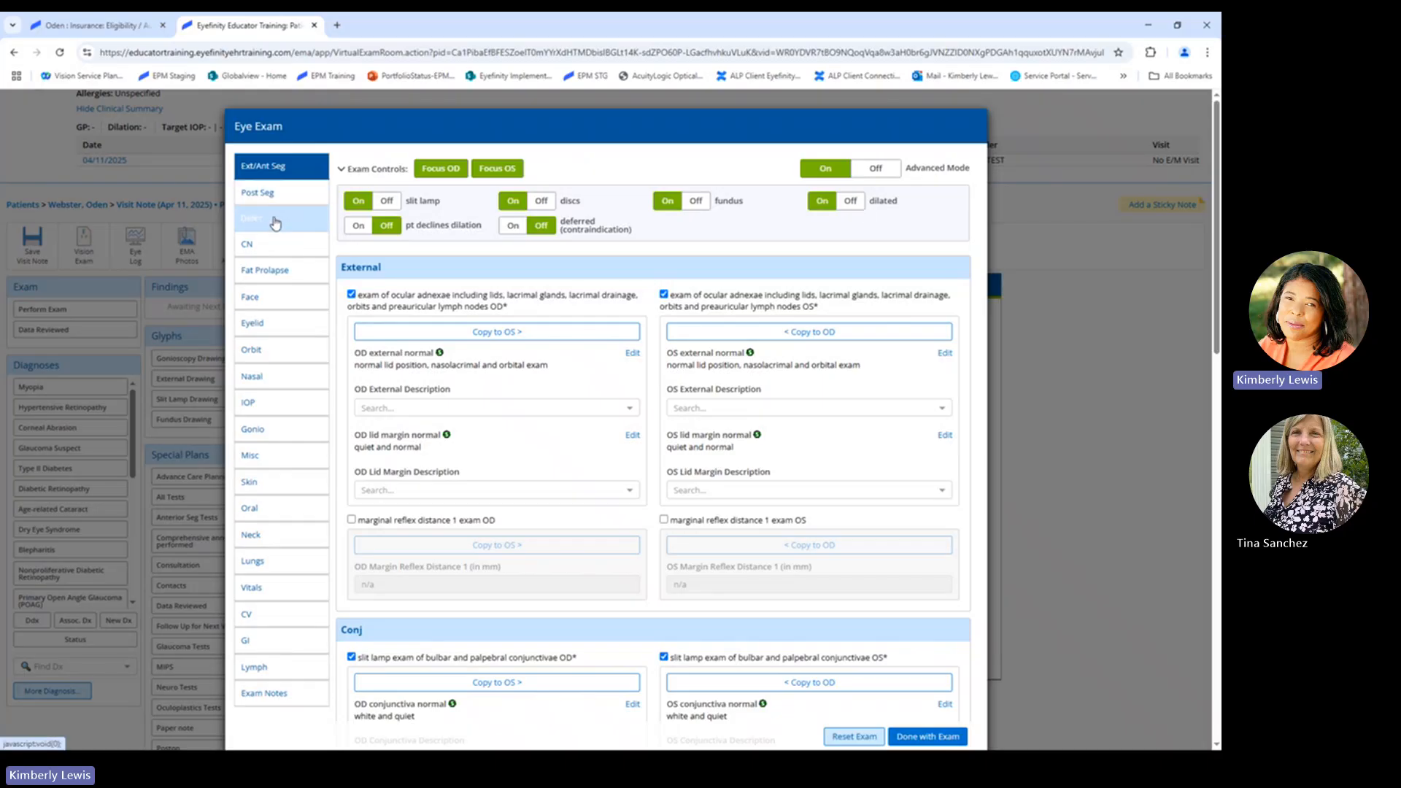
{"action": "scroll", "coordinate": [543, 464], "scroll_direction": "down", "scroll_amount": 3}
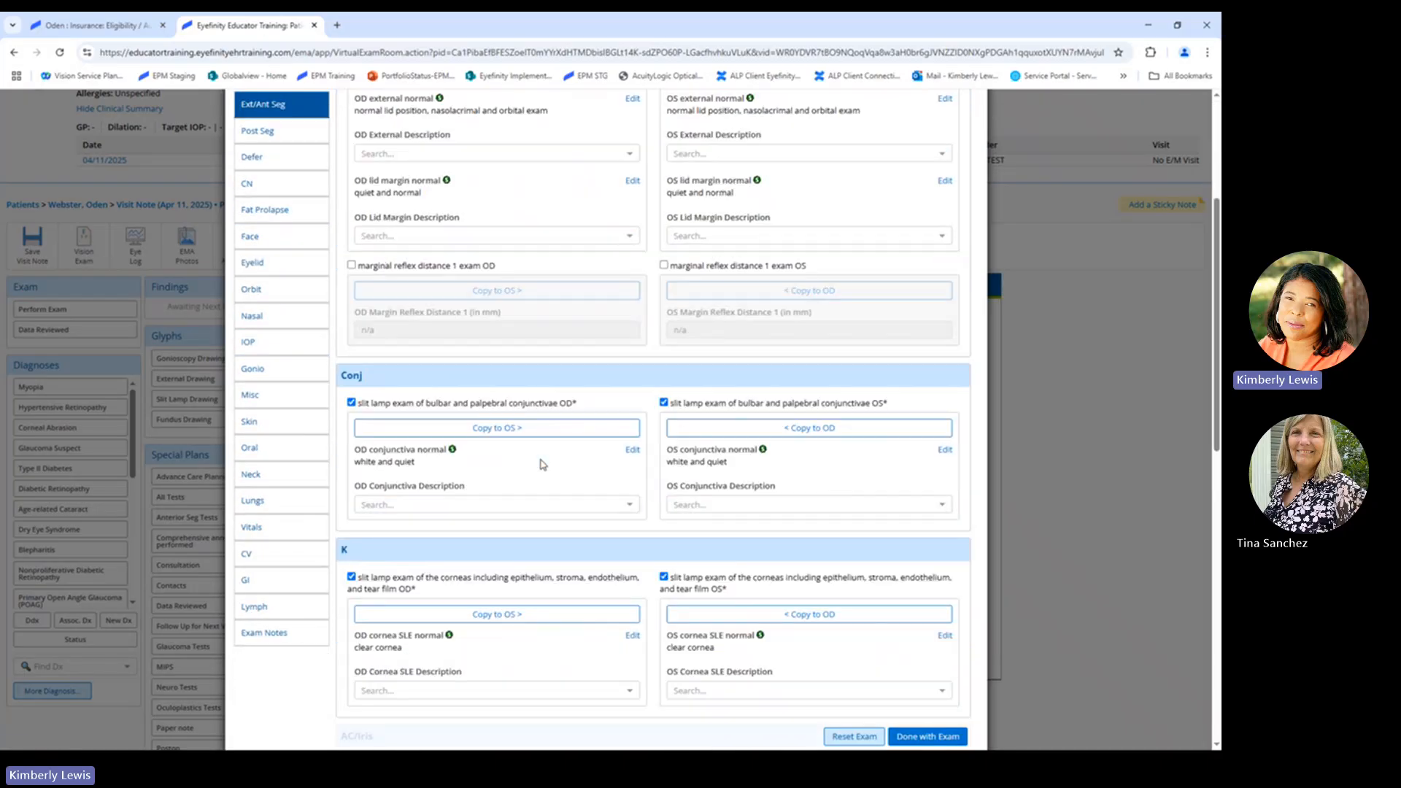
{"action": "scroll", "coordinate": [543, 464], "scroll_direction": "down", "scroll_amount": 4}
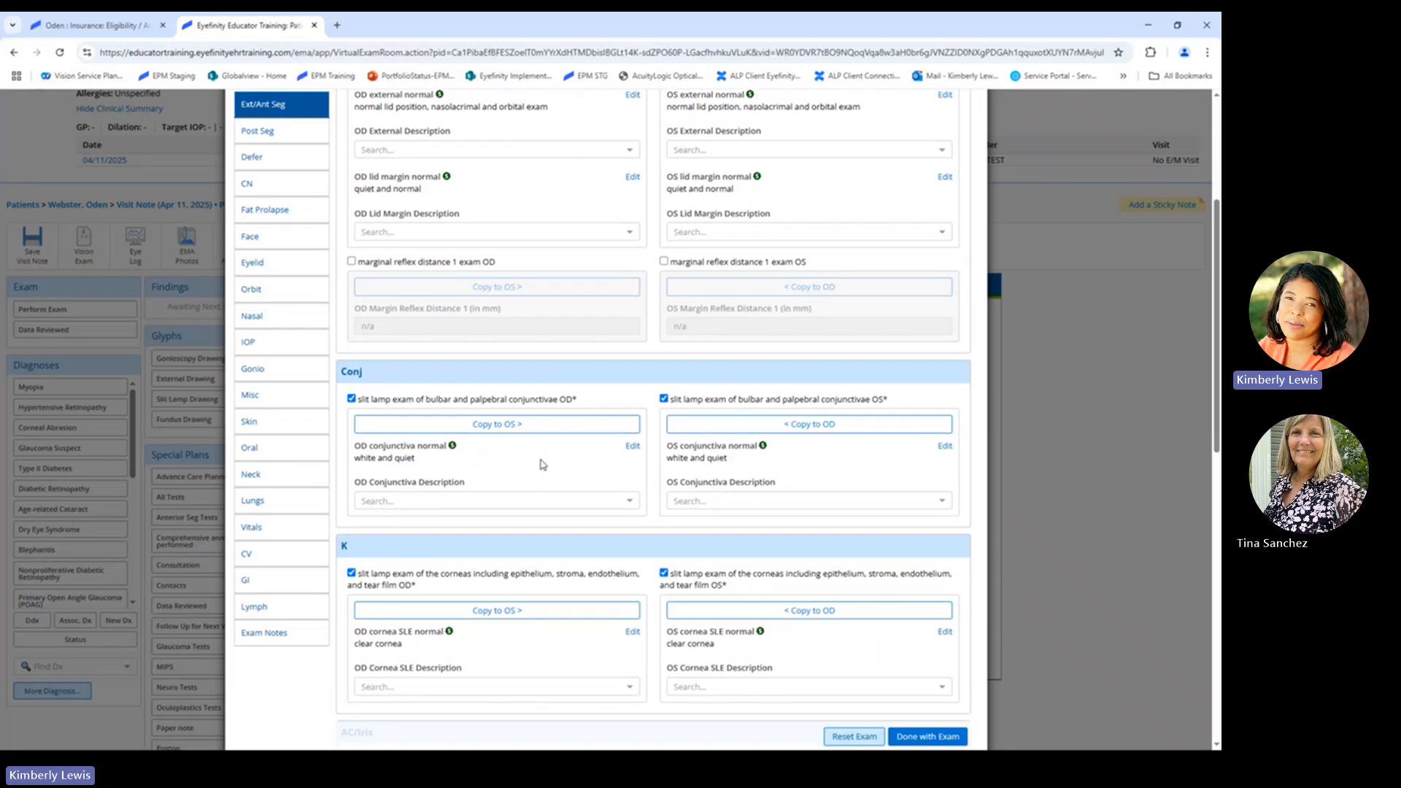
{"action": "scroll", "coordinate": [543, 464], "scroll_direction": "down", "scroll_amount": 5}
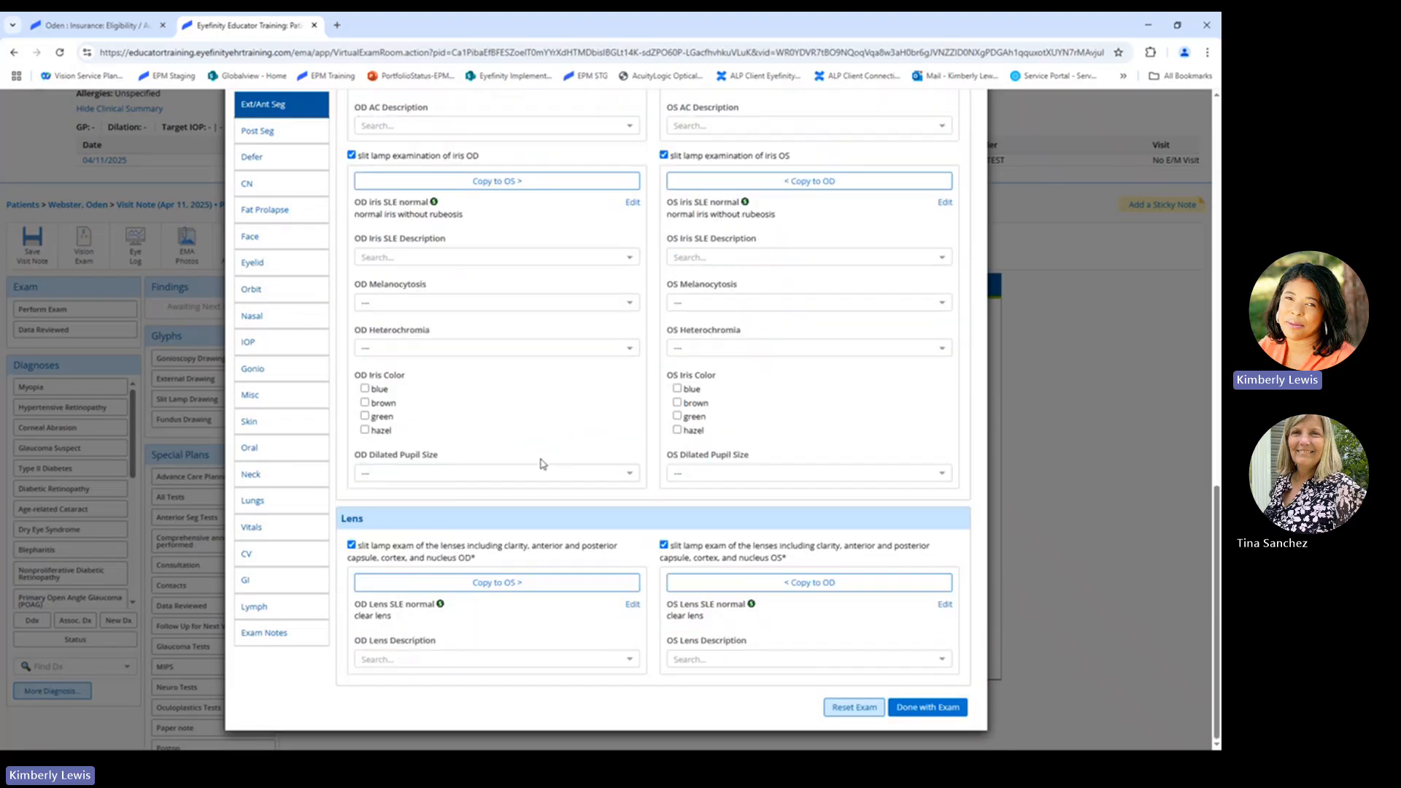
{"action": "scroll", "coordinate": [481, 365], "scroll_direction": "up", "scroll_amount": 3}
Step: In the posterior segment section, set the OD CD ratio to 0.3, copy the disc findings to OS, and finish the exam
{"action": "left_click", "coordinate": [265, 132]}
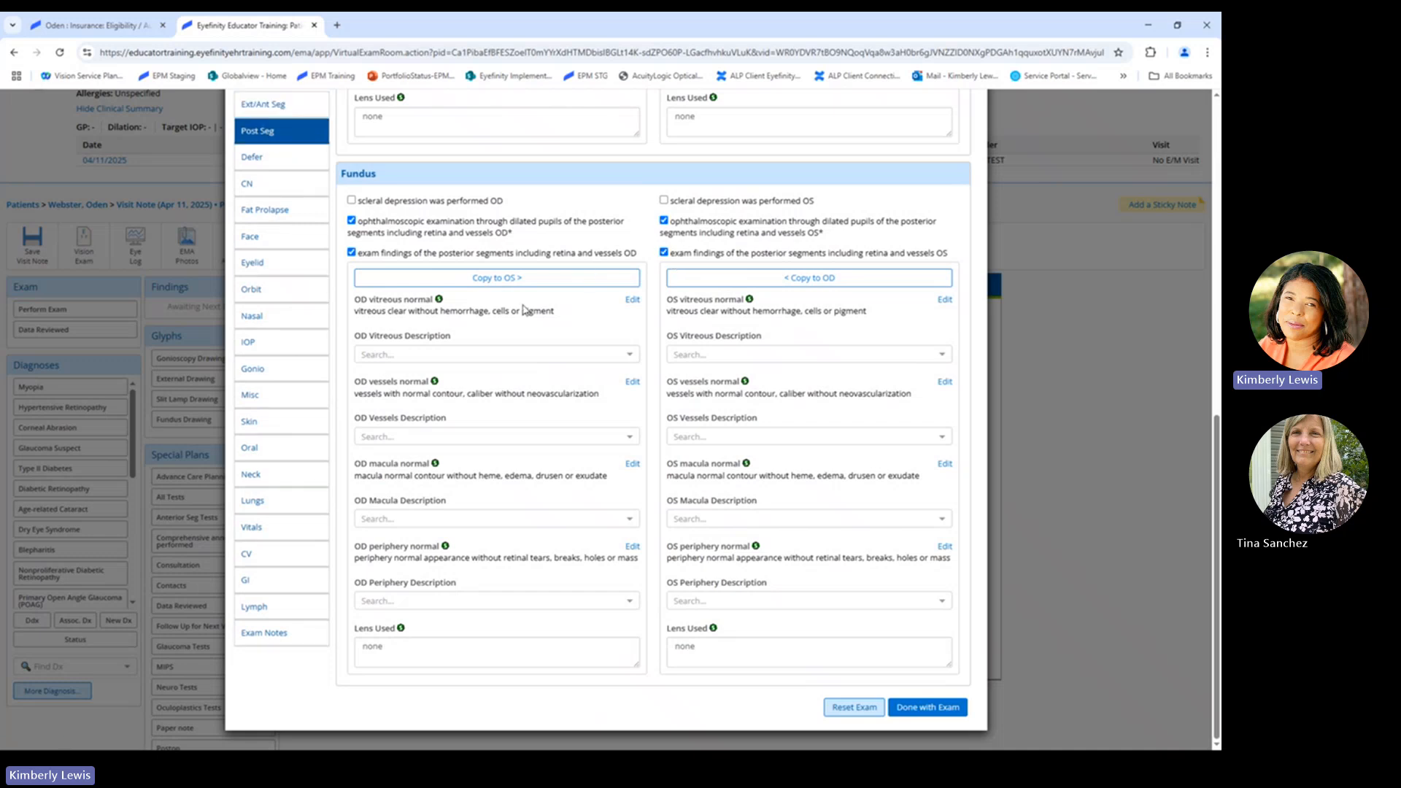
{"action": "scroll", "coordinate": [523, 309], "scroll_direction": "up", "scroll_amount": 8}
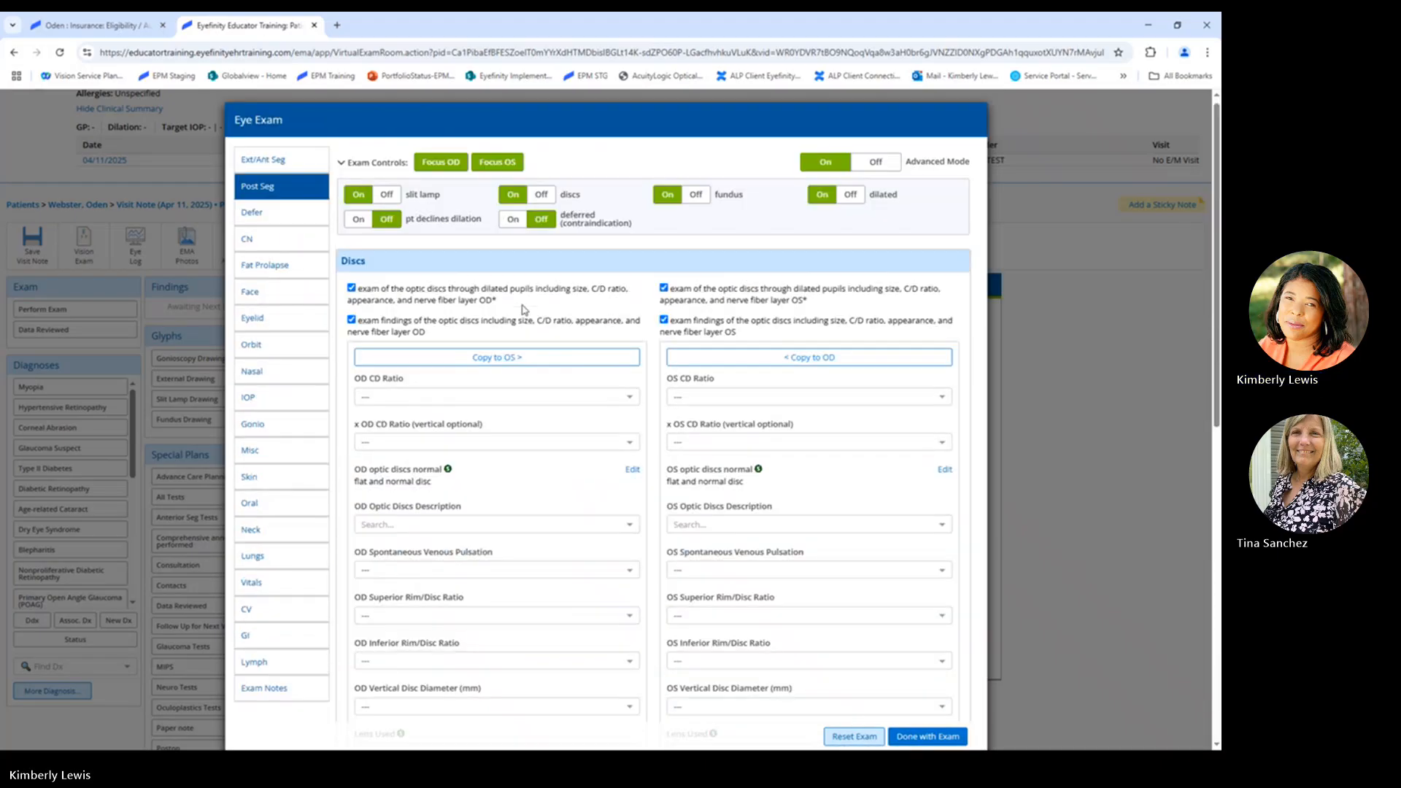
{"action": "left_click", "coordinate": [473, 402]}
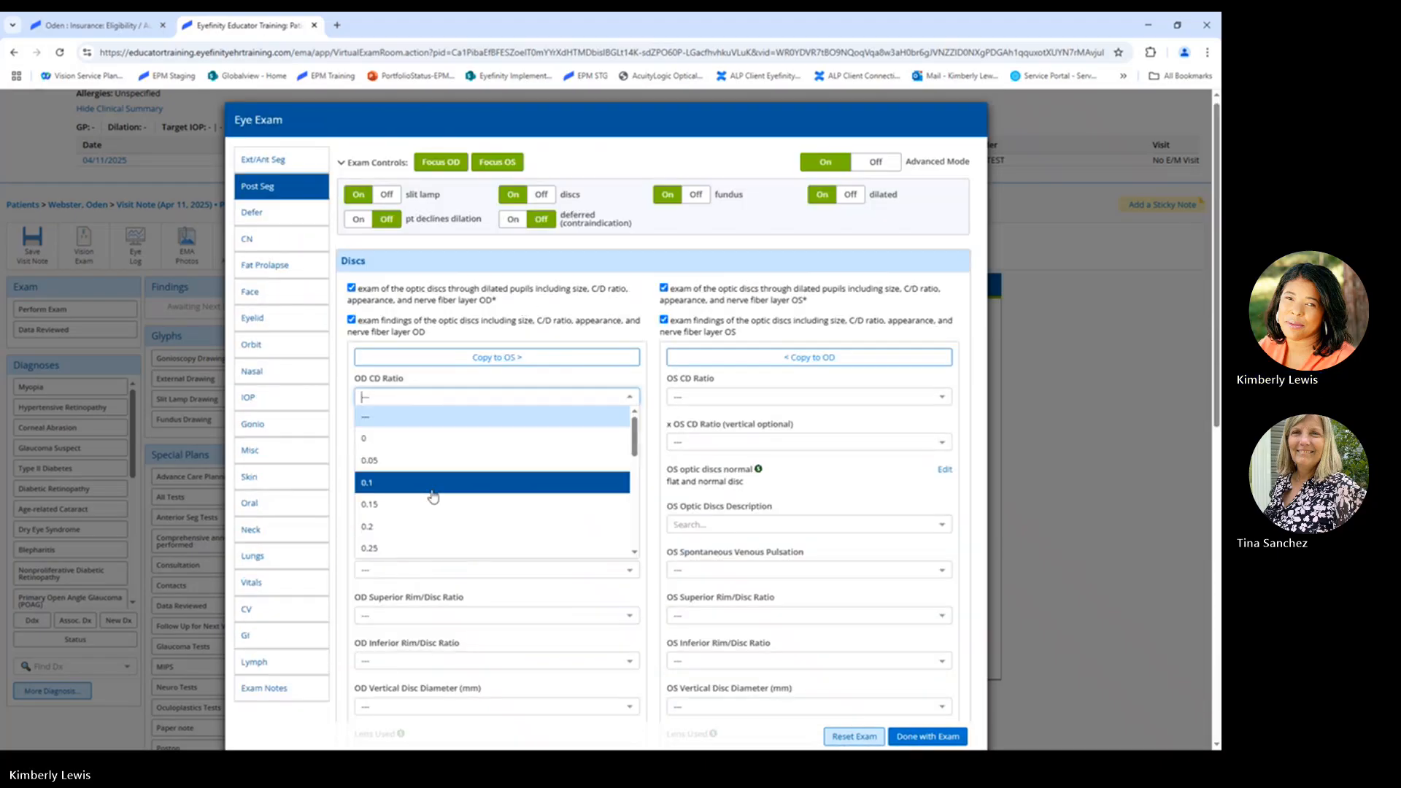
{"action": "scroll", "coordinate": [408, 496], "scroll_direction": "down", "scroll_amount": 3}
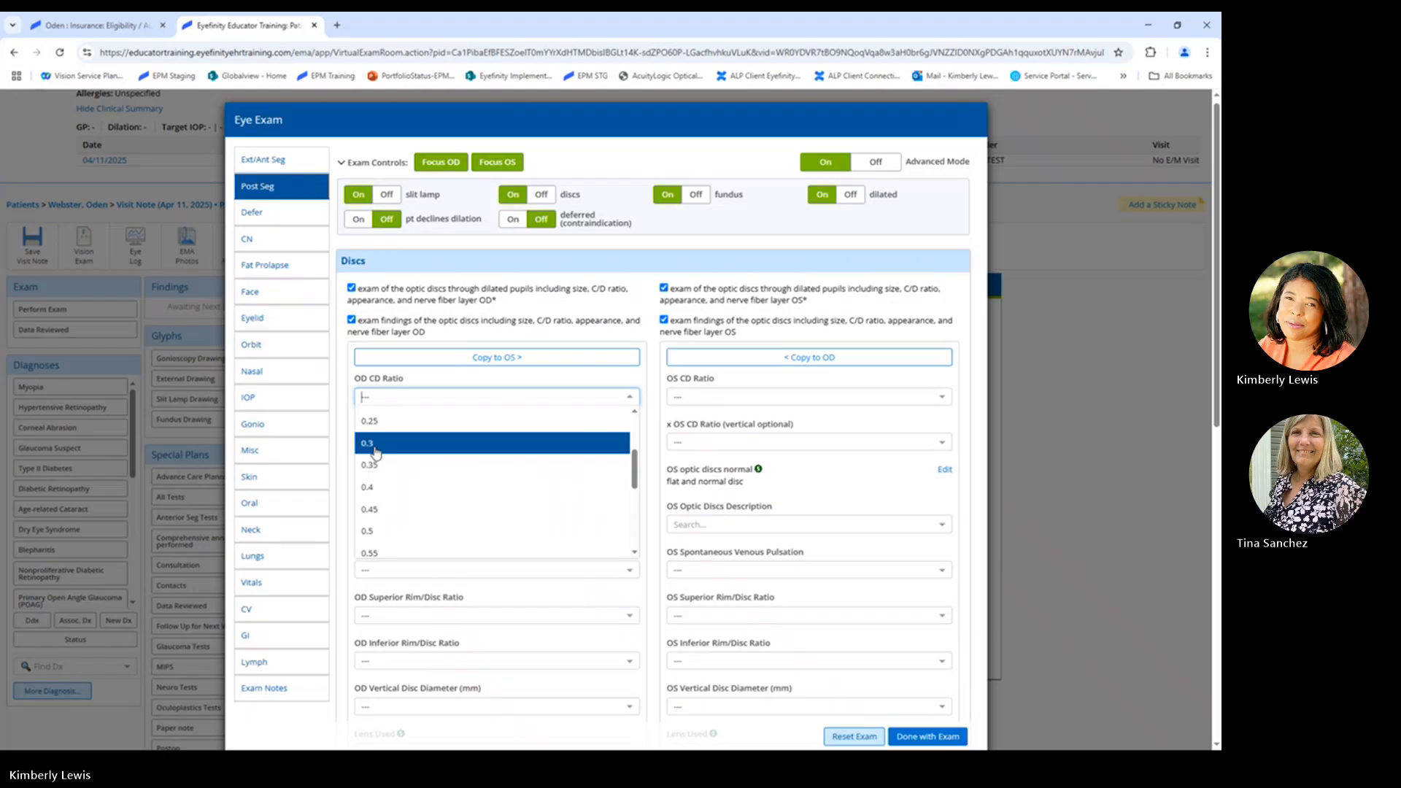
{"action": "left_click", "coordinate": [374, 445]}
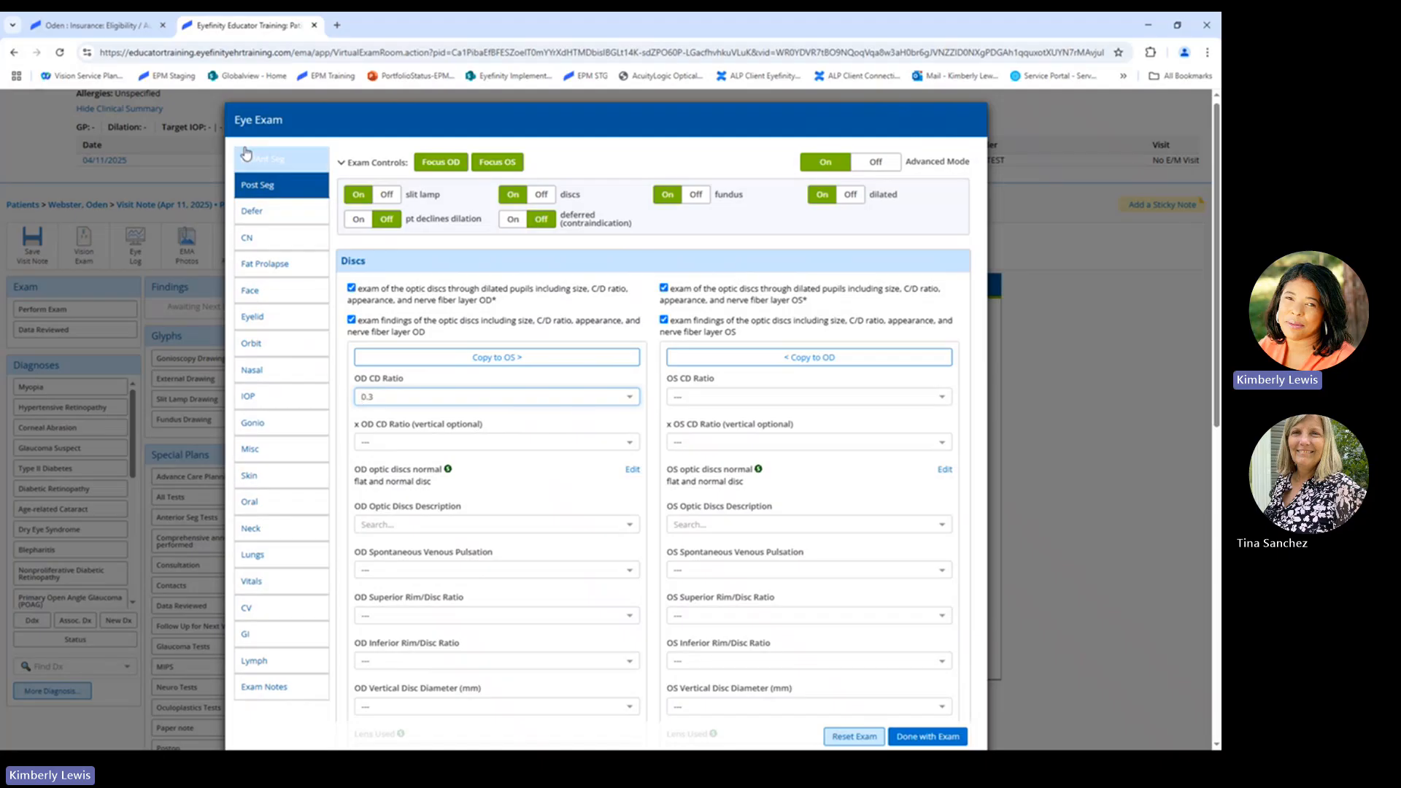
{"action": "left_click", "coordinate": [433, 362]}
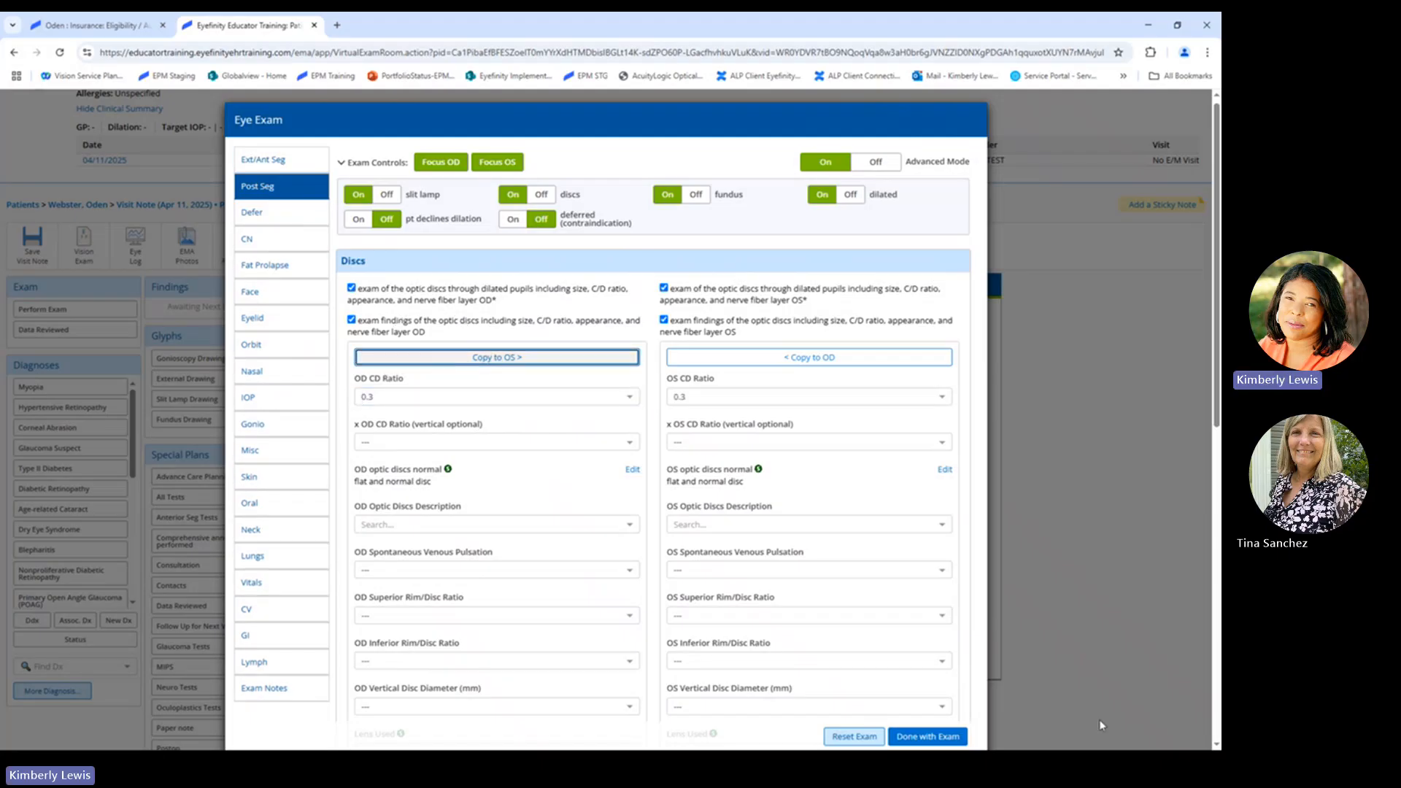
{"action": "left_click", "coordinate": [938, 736]}
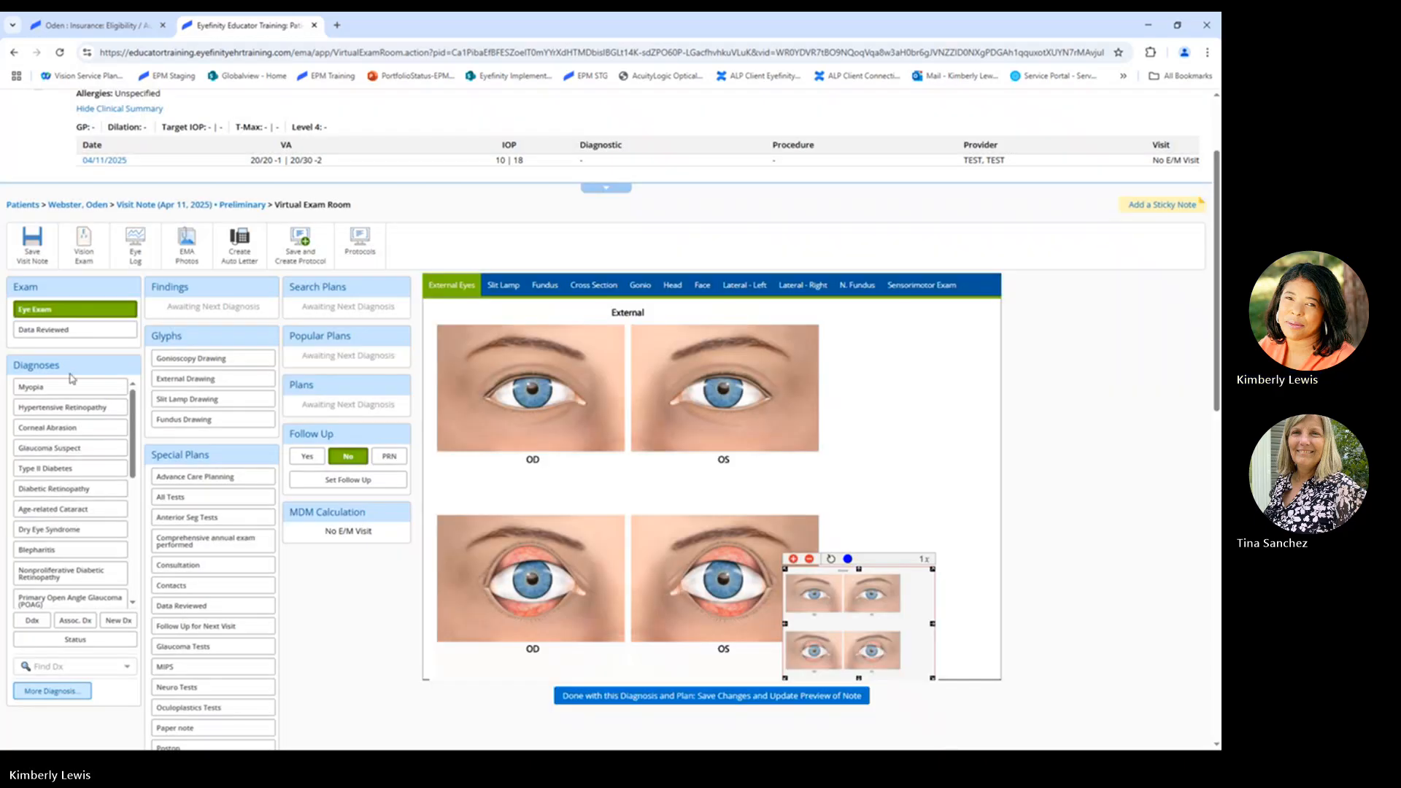
Step: Search the diagnoses for Z98.41, add Postop Cataract, and mark its location at the centre of the OD eye on the slit lamp diagram
{"action": "scroll", "coordinate": [334, 599], "scroll_direction": "down", "scroll_amount": 2}
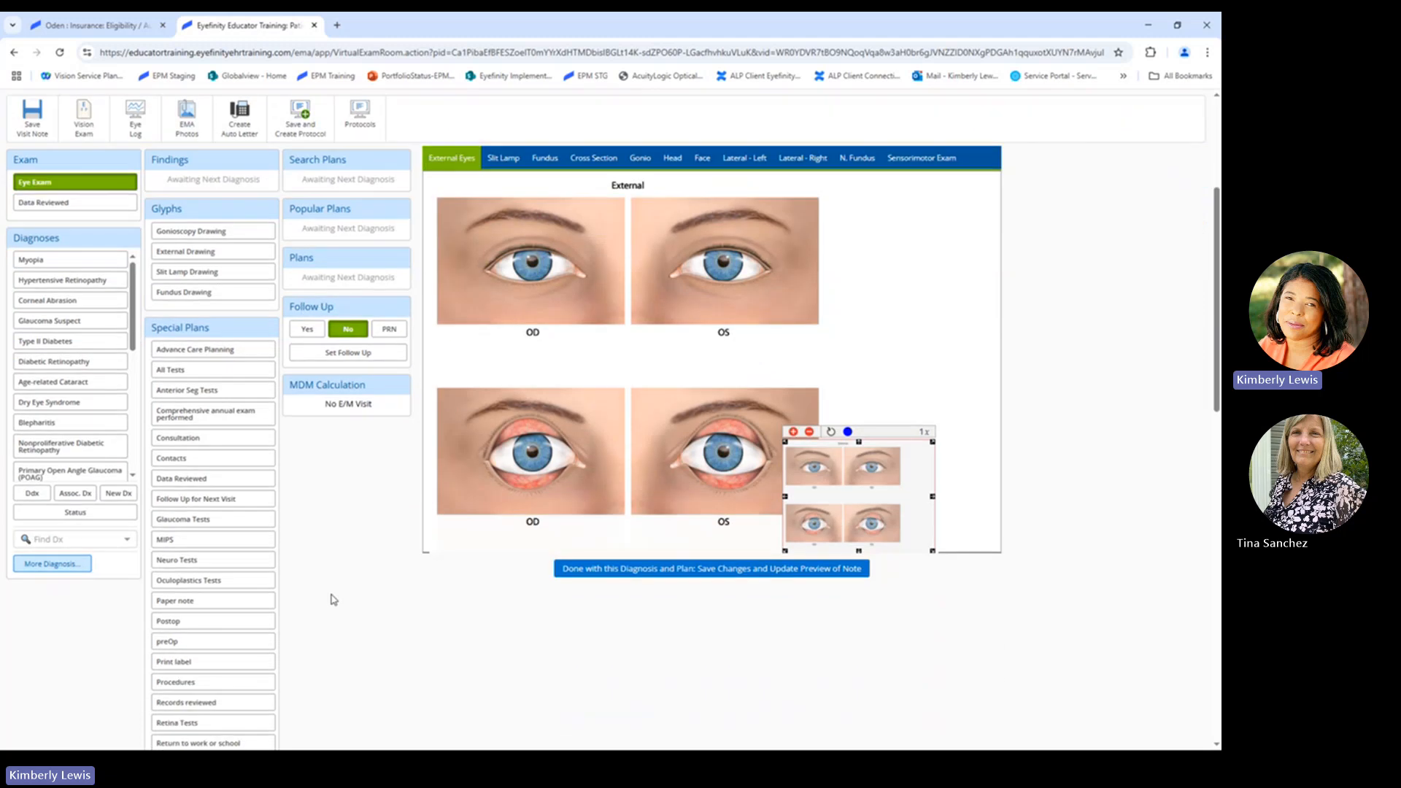
{"action": "left_click", "coordinate": [75, 540]}
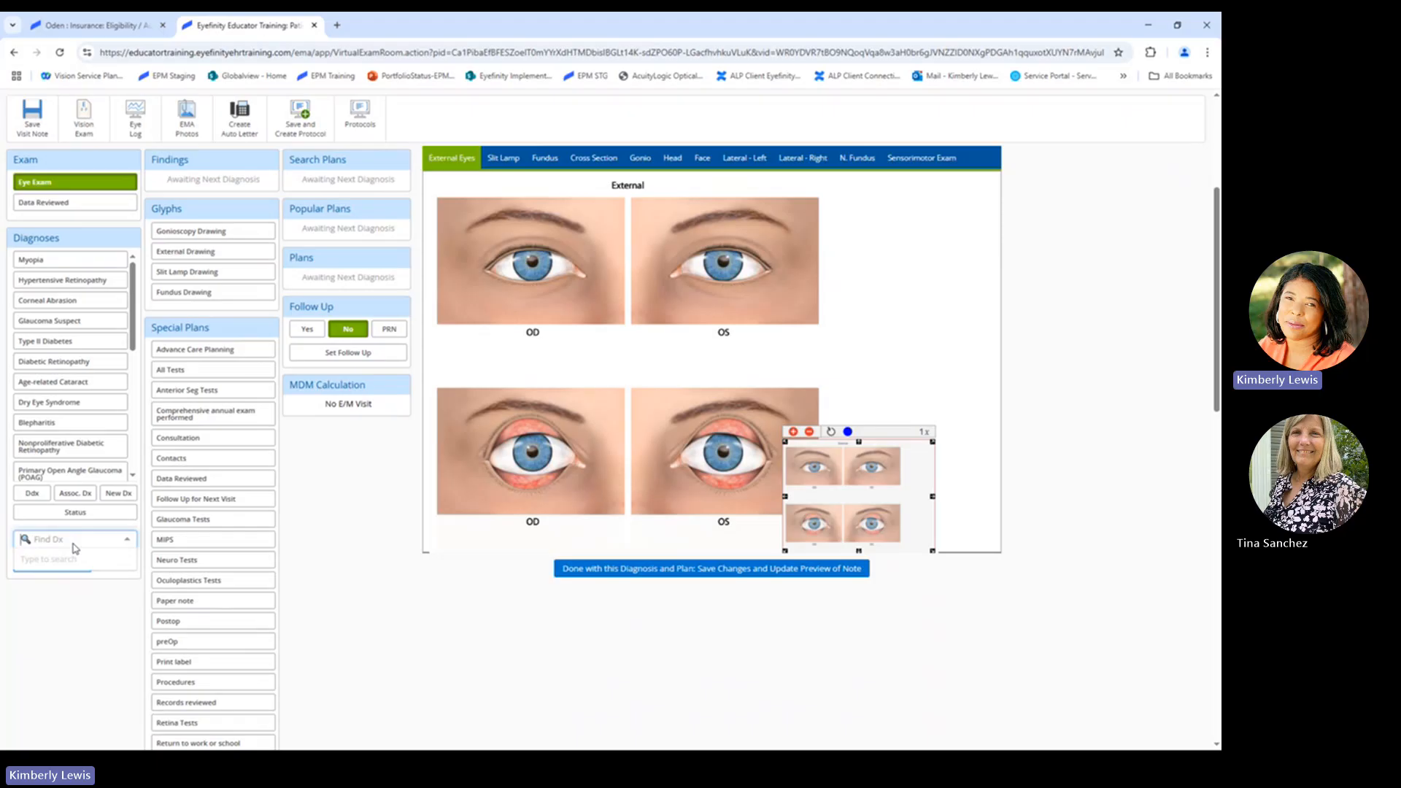
{"action": "type", "text": "Z98"}
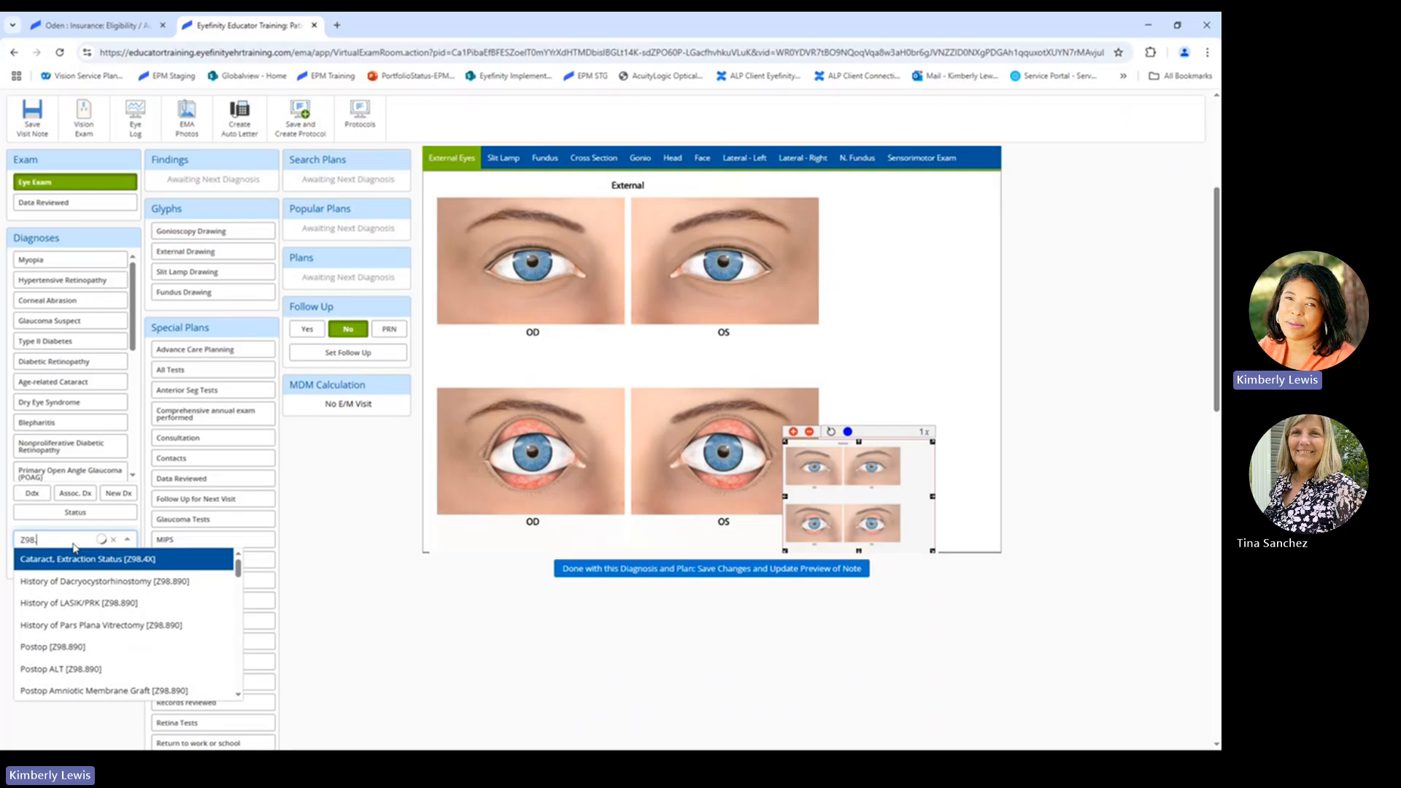
{"action": "type", "text": ".41"}
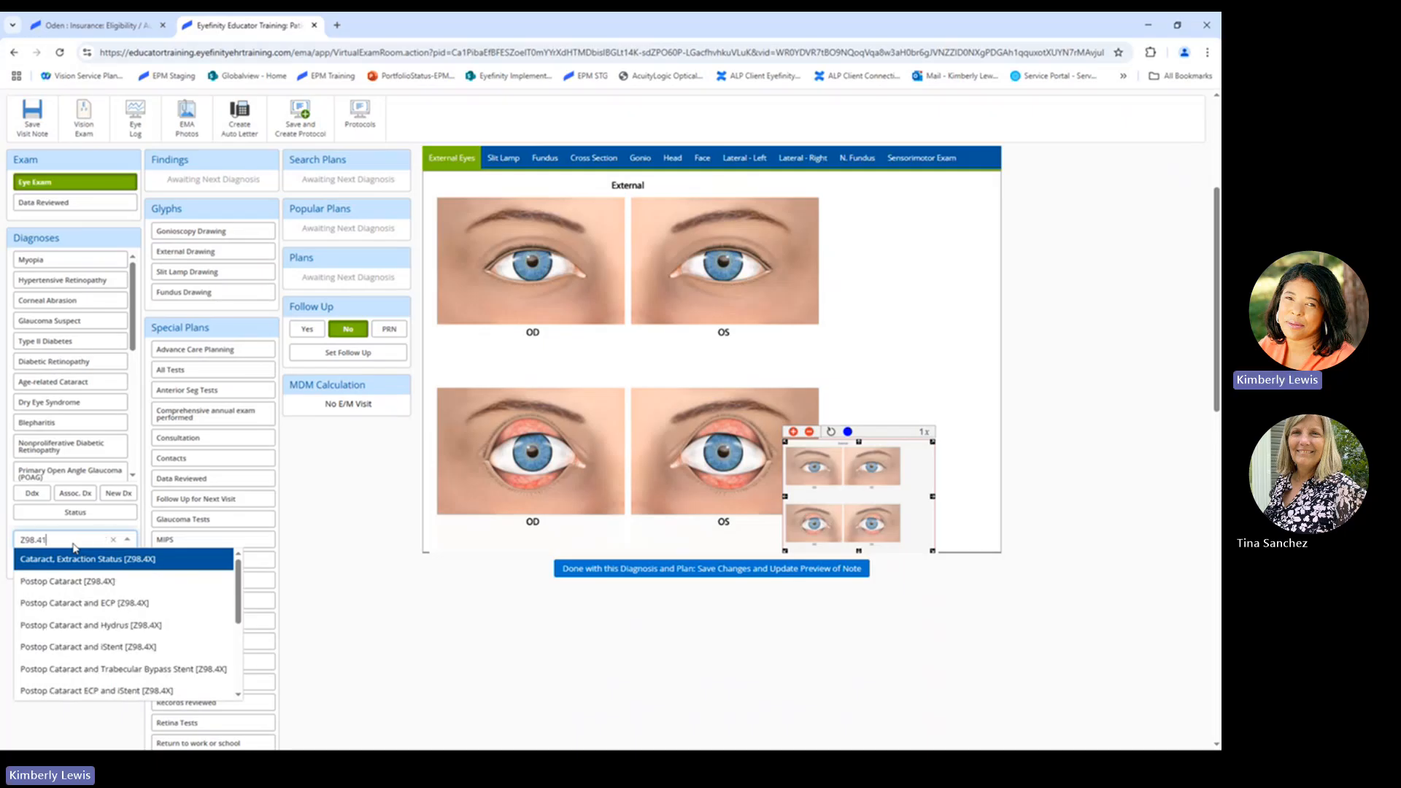
{"action": "scroll", "coordinate": [335, 581], "scroll_direction": "down", "scroll_amount": 1}
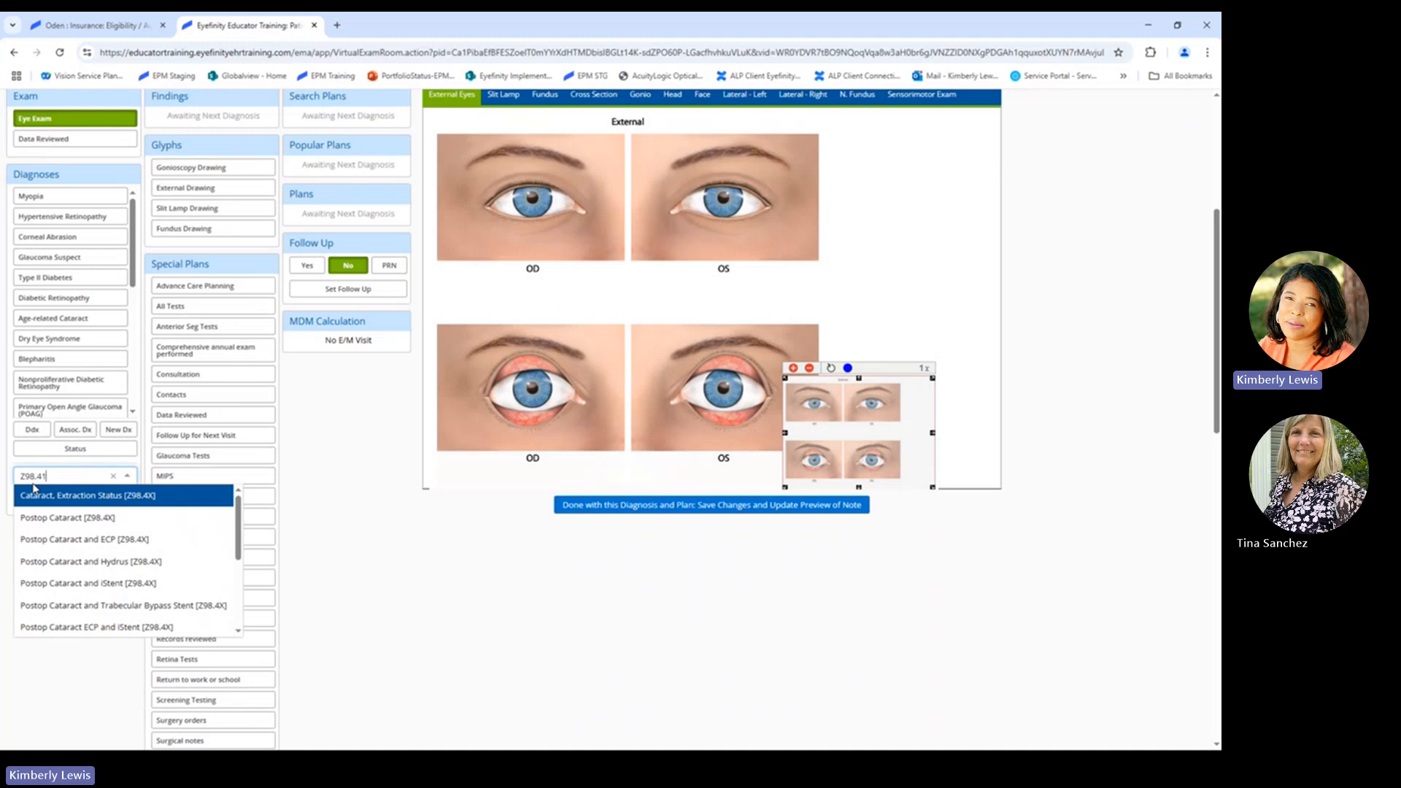
{"action": "left_click", "coordinate": [61, 518]}
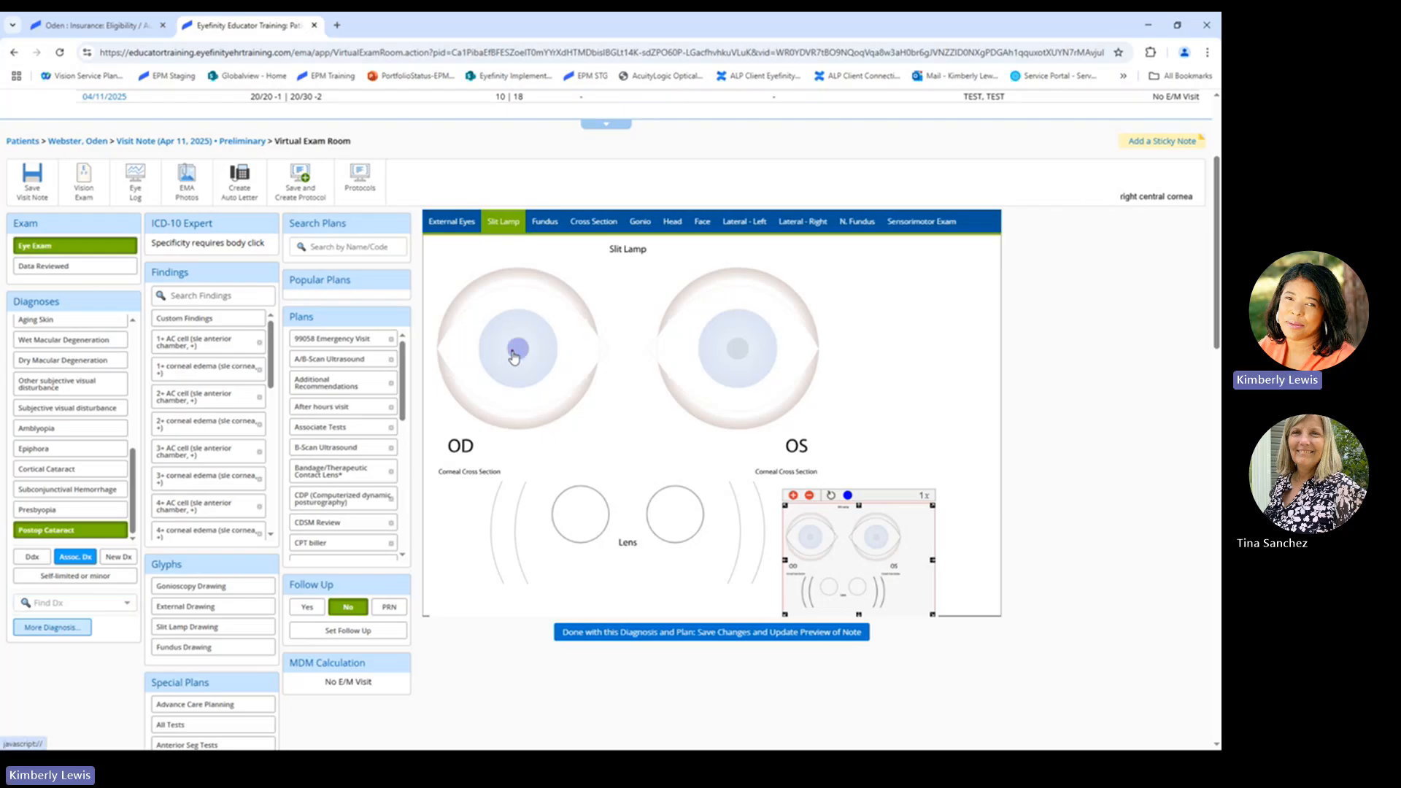
{"action": "left_click", "coordinate": [512, 351]}
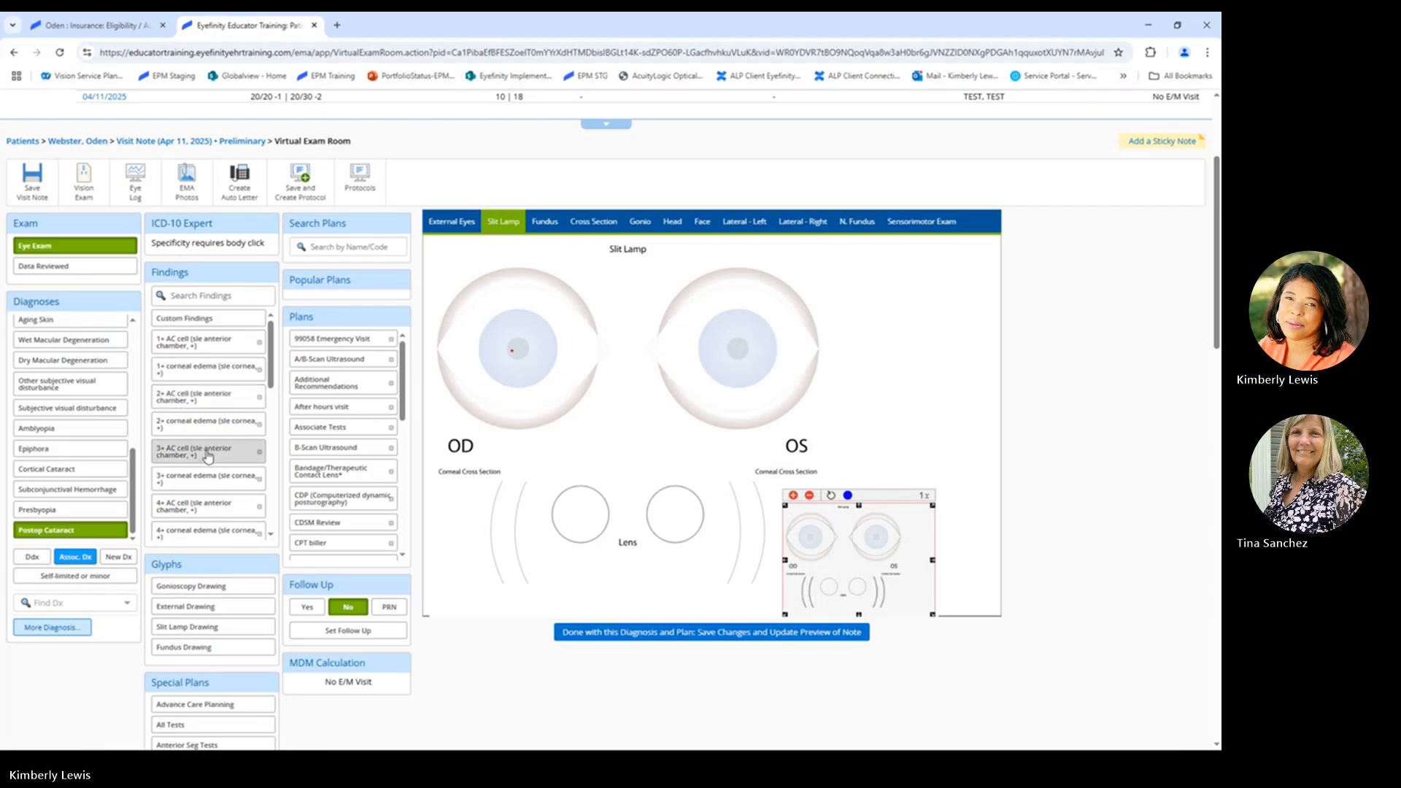
Step: Create a custom finding for the Postop Cataract diagnosis with the text "Clear and Centered PCIOL"
{"action": "scroll", "coordinate": [209, 457], "scroll_direction": "down", "scroll_amount": 2}
{"action": "scroll", "coordinate": [209, 457], "scroll_direction": "down", "scroll_amount": 3}
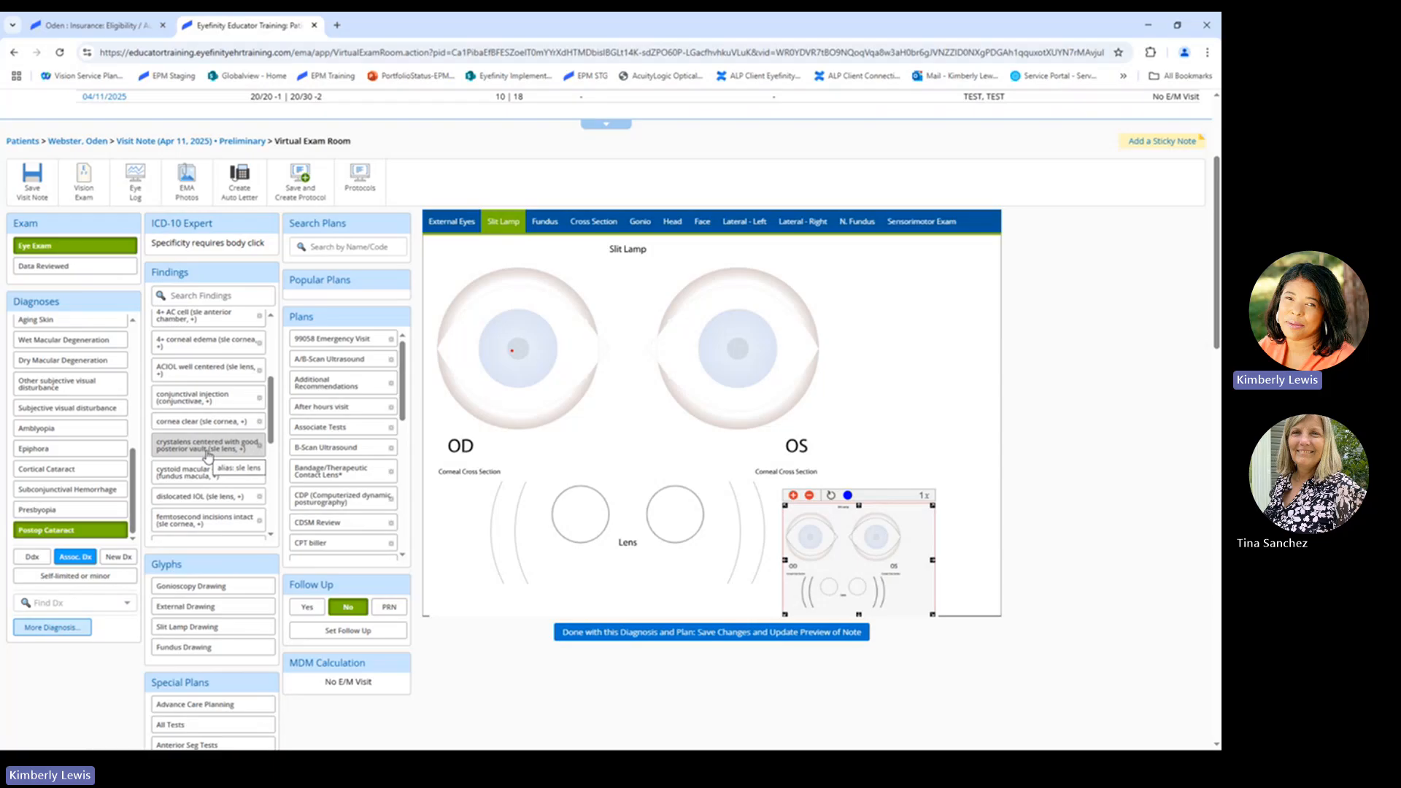
{"action": "scroll", "coordinate": [208, 457], "scroll_direction": "up", "scroll_amount": 5}
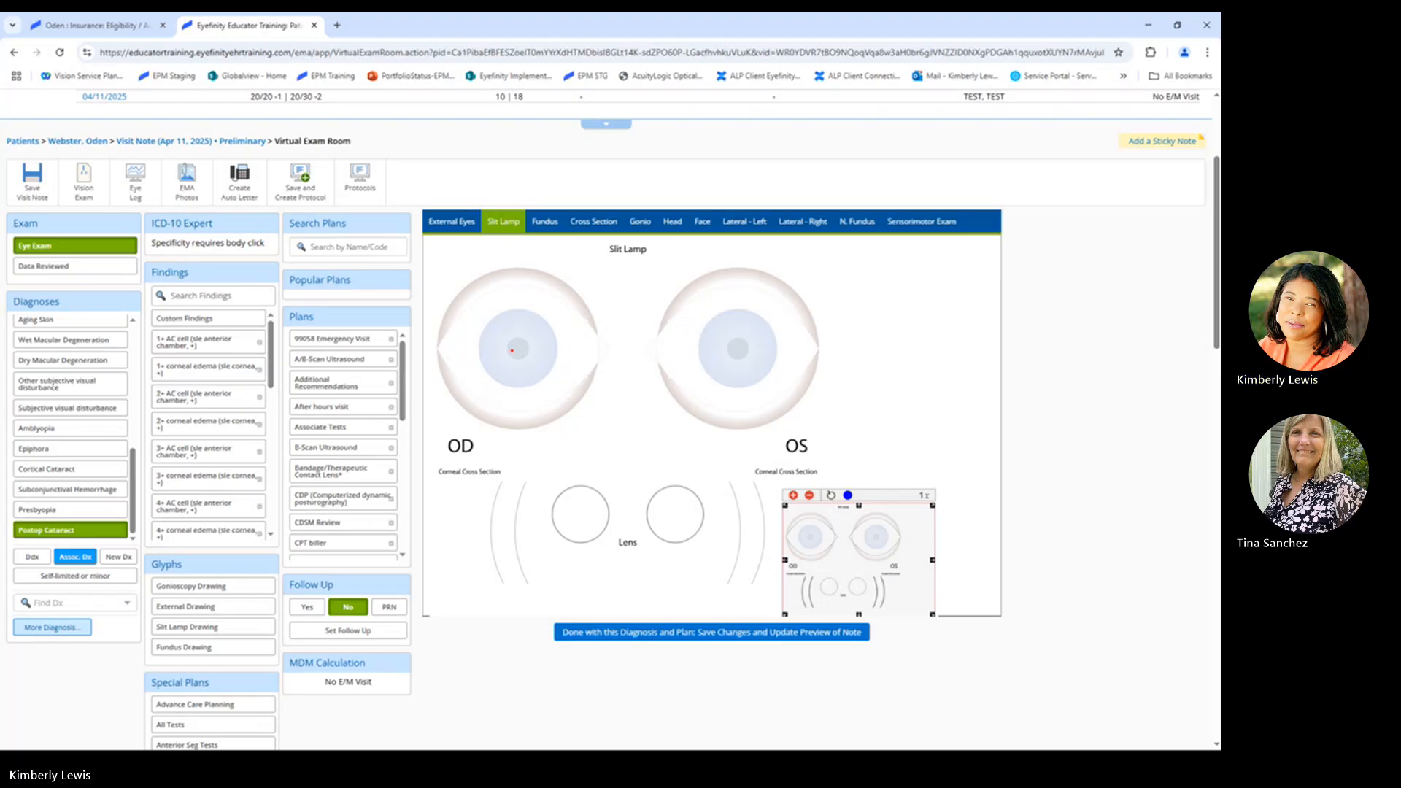
{"action": "left_click", "coordinate": [191, 321]}
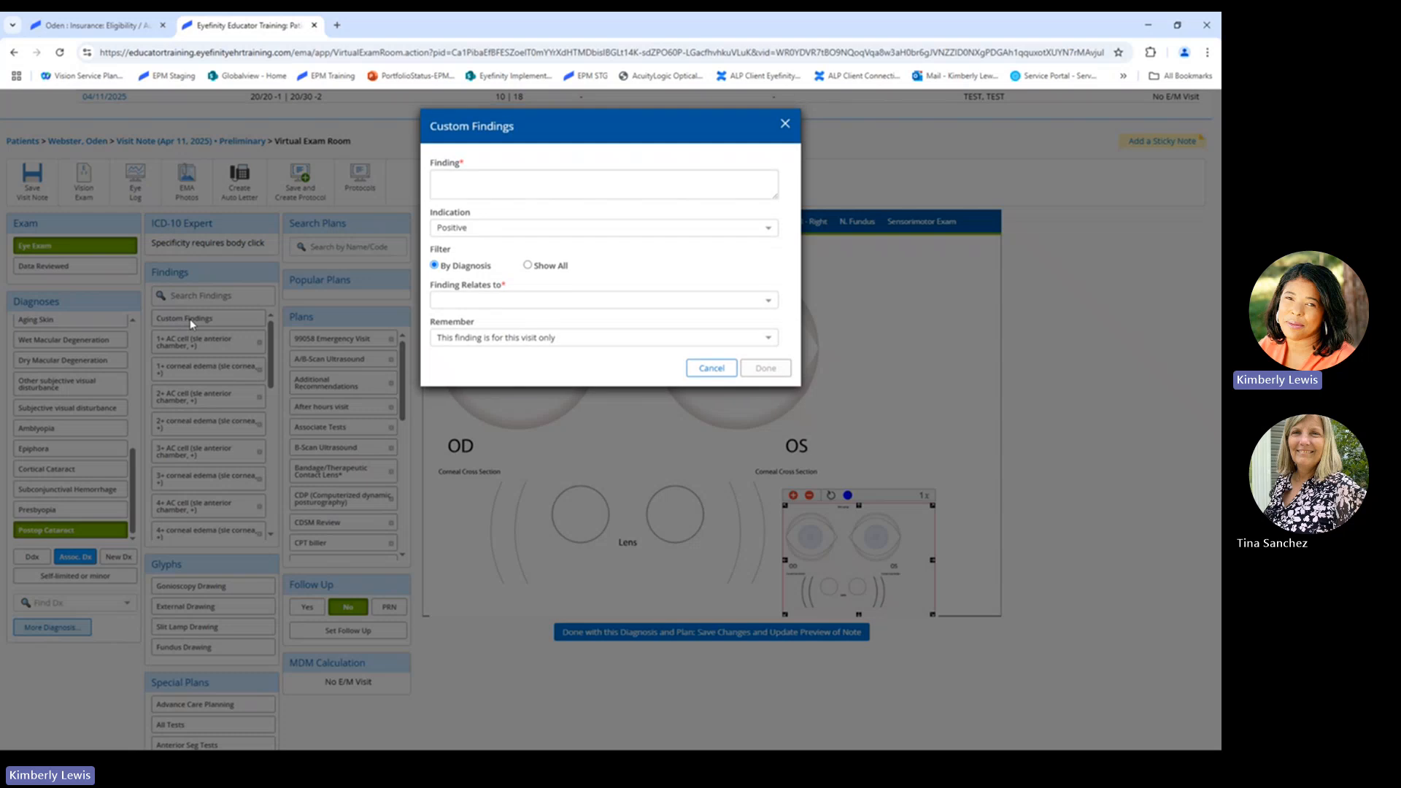
{"action": "left_click", "coordinate": [551, 188]}
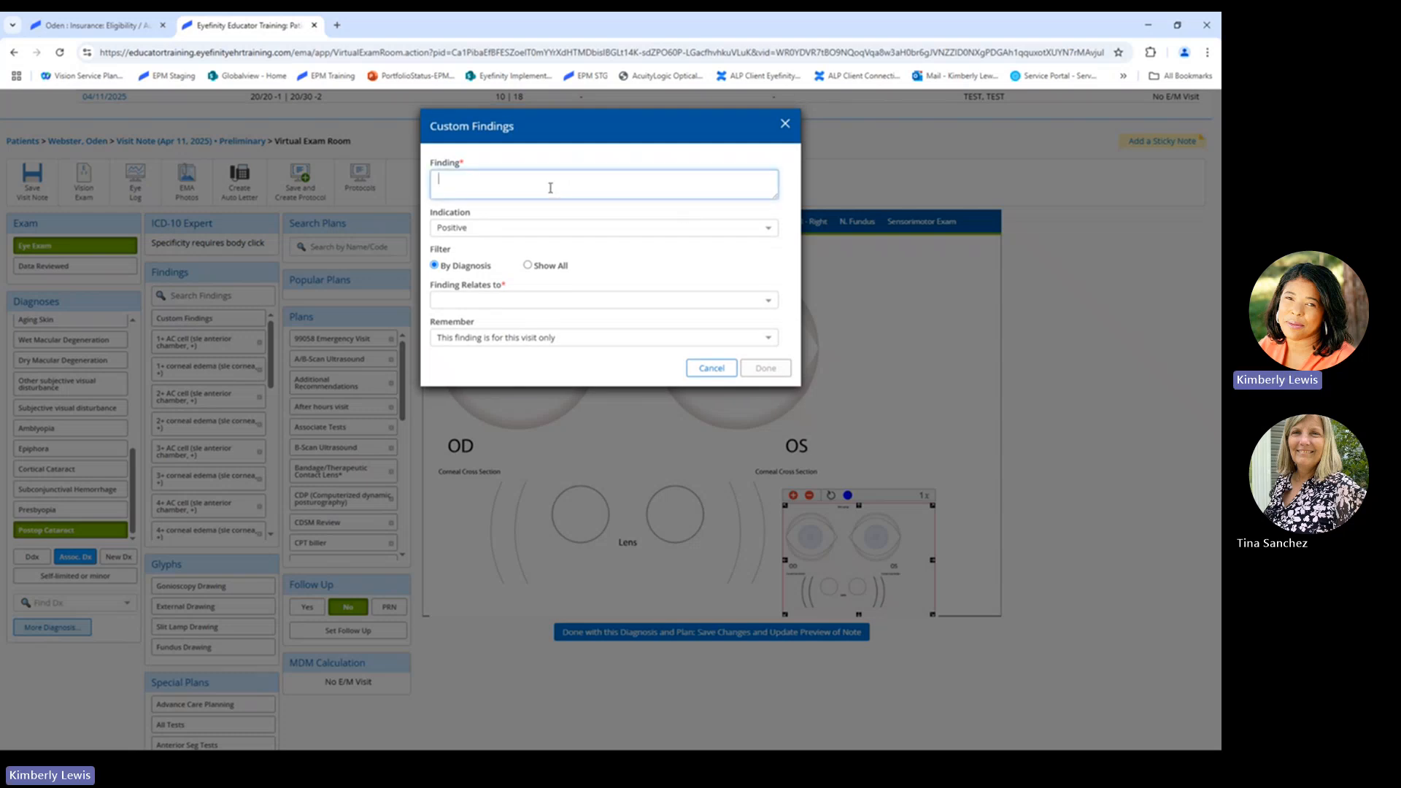
{"action": "key", "text": "ctrl"}
{"action": "key", "text": "ctrl"}
{"action": "key", "text": "ctrl"}
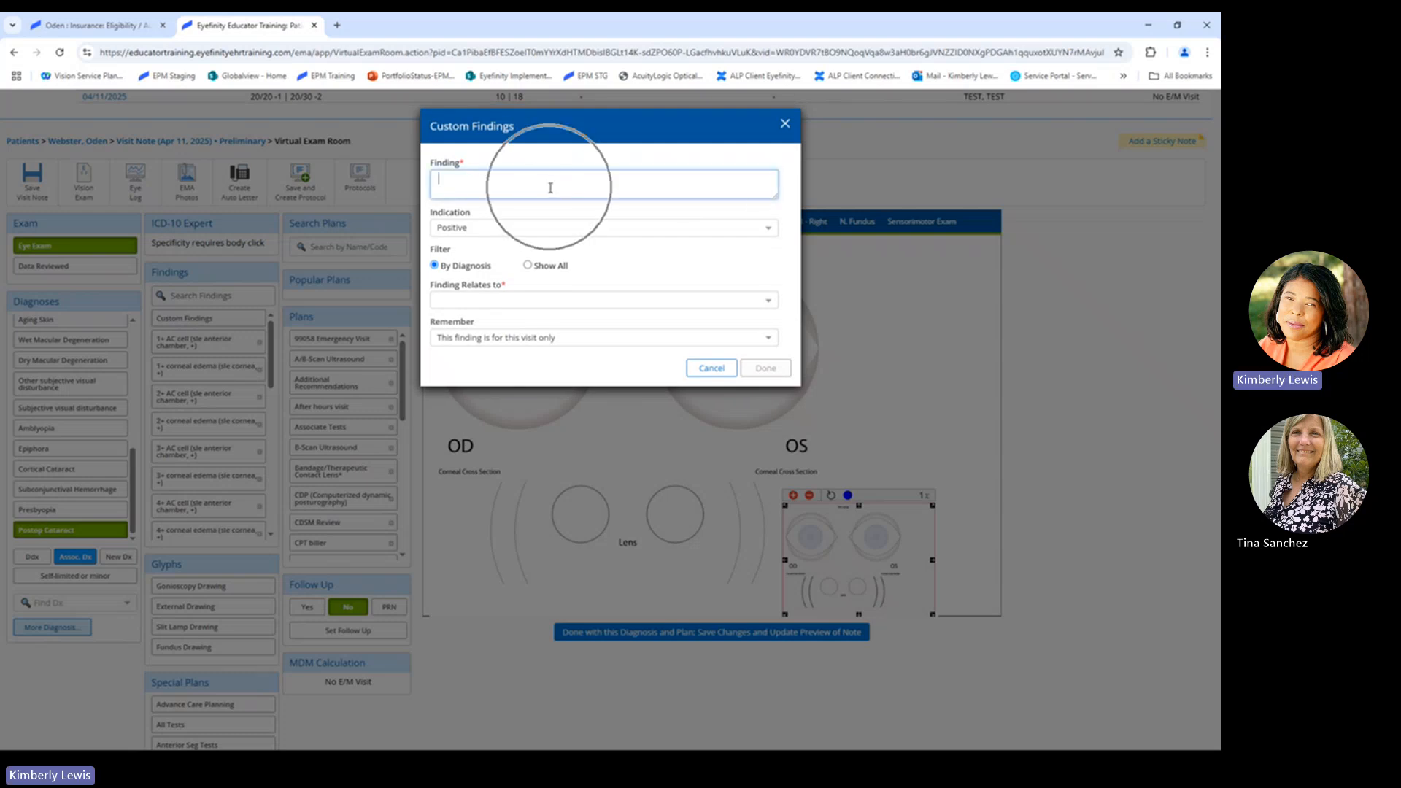
{"action": "type", "text": "Cl"}
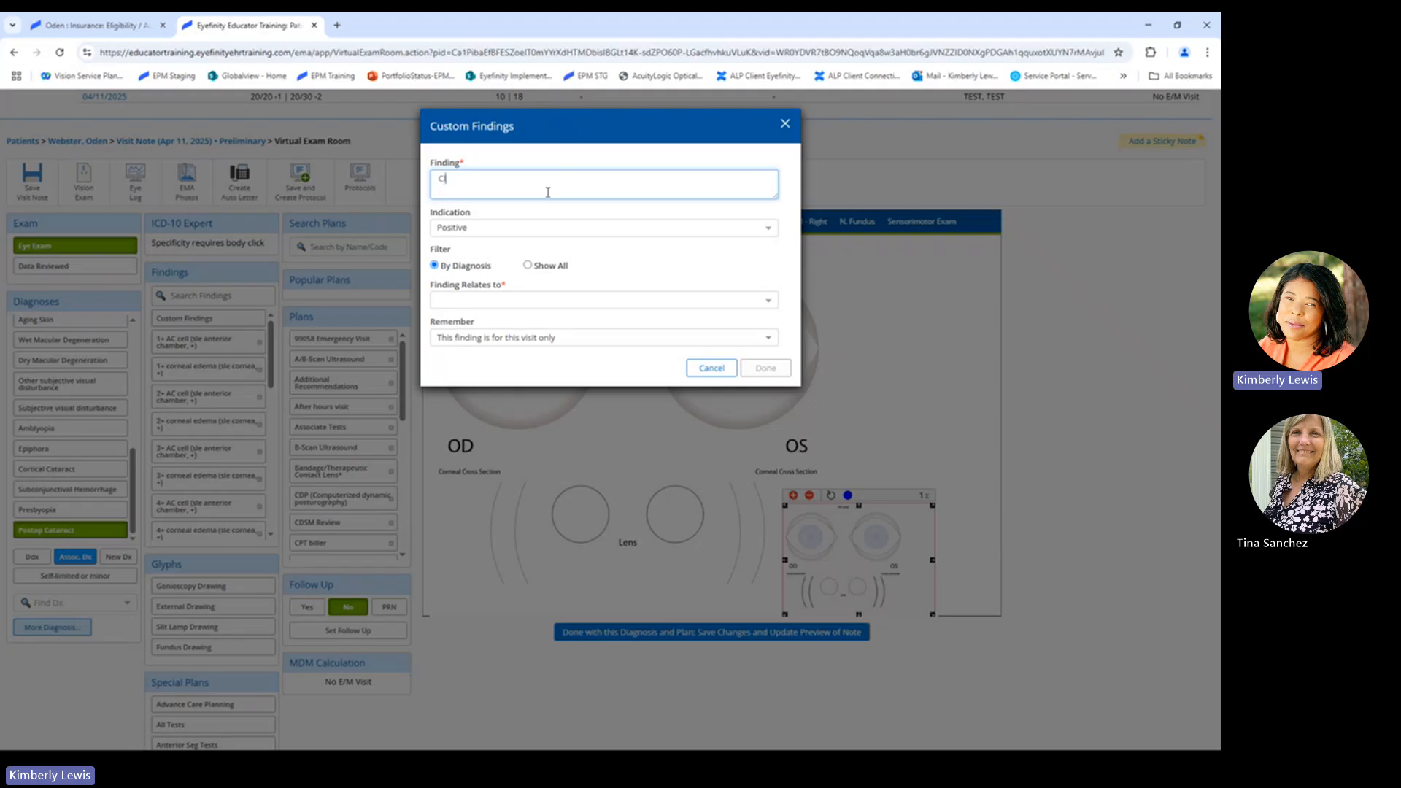
{"action": "type", "text": "ear and Centered PCIOL"}
Step: Relate the custom finding to sle lens, always remember it for this Dx, and save it
{"action": "left_click", "coordinate": [526, 304]}
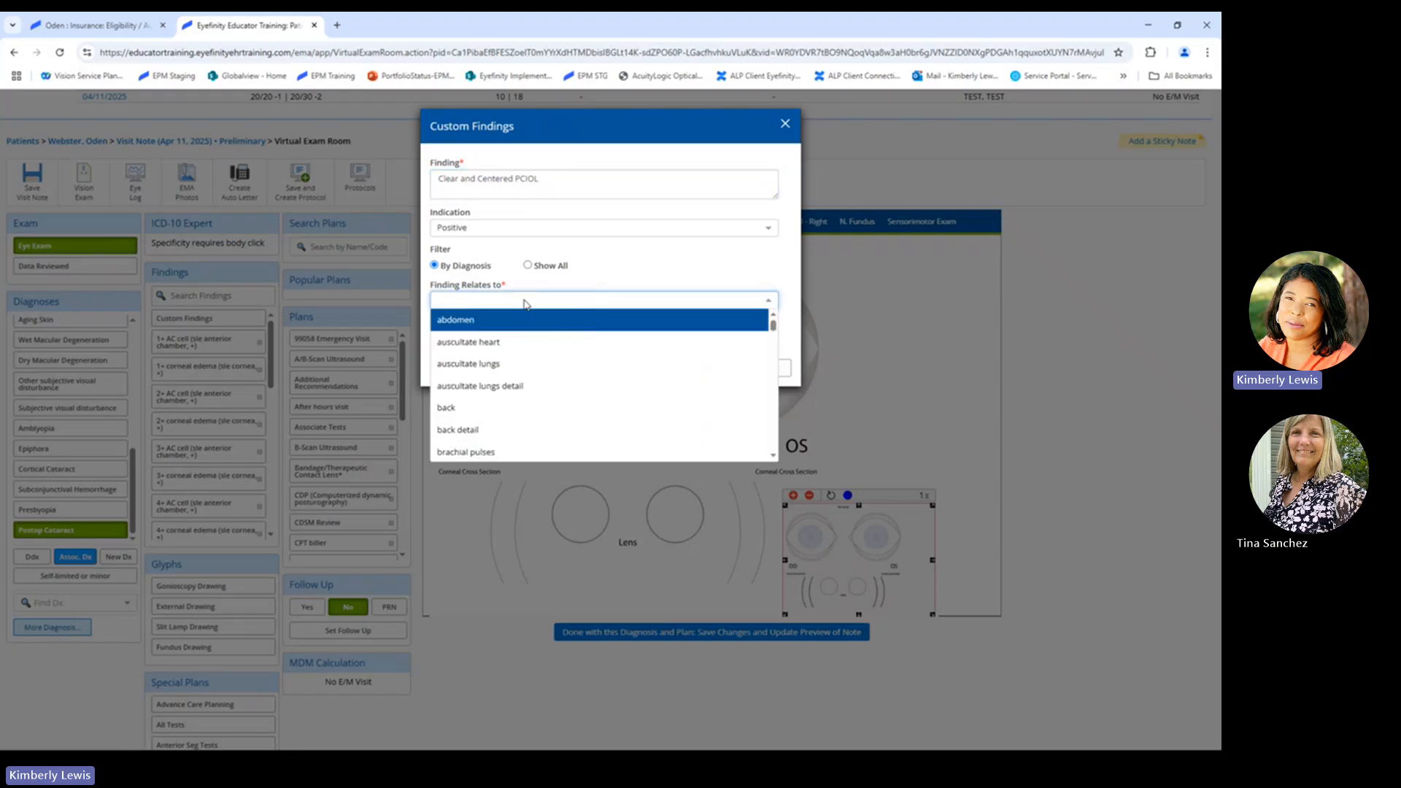
{"action": "type", "text": "sle"}
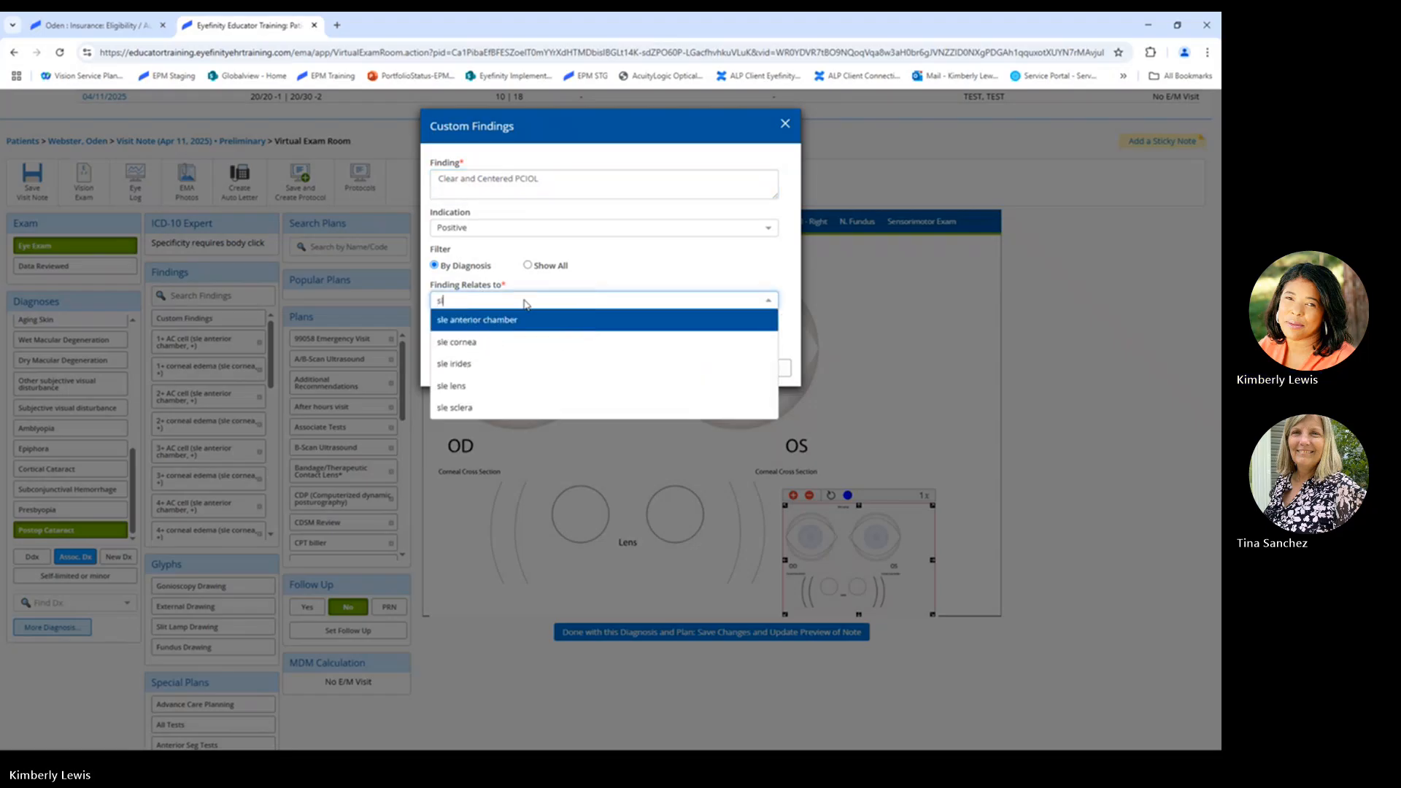
{"action": "left_click", "coordinate": [501, 384]}
{"action": "left_click", "coordinate": [501, 340]}
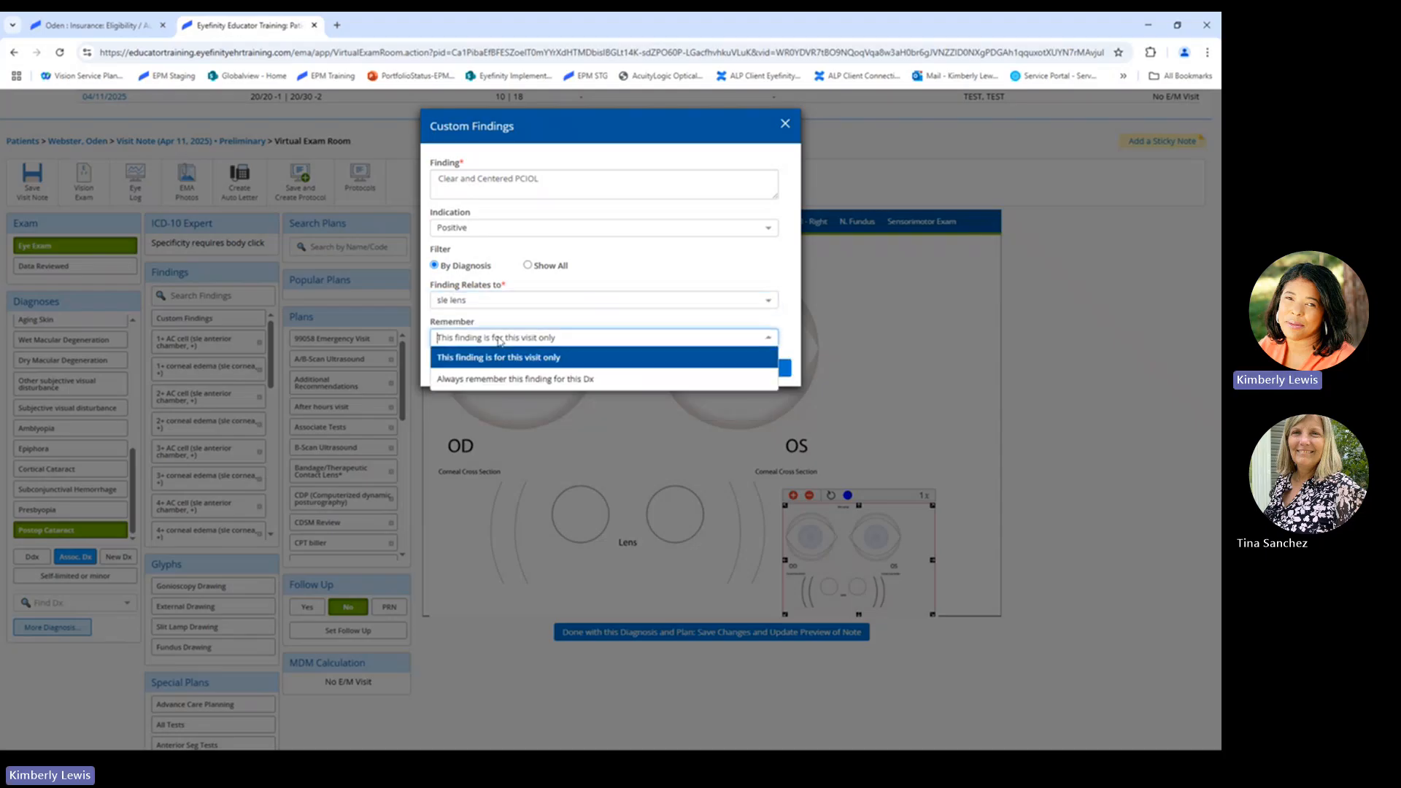
{"action": "left_click", "coordinate": [506, 383]}
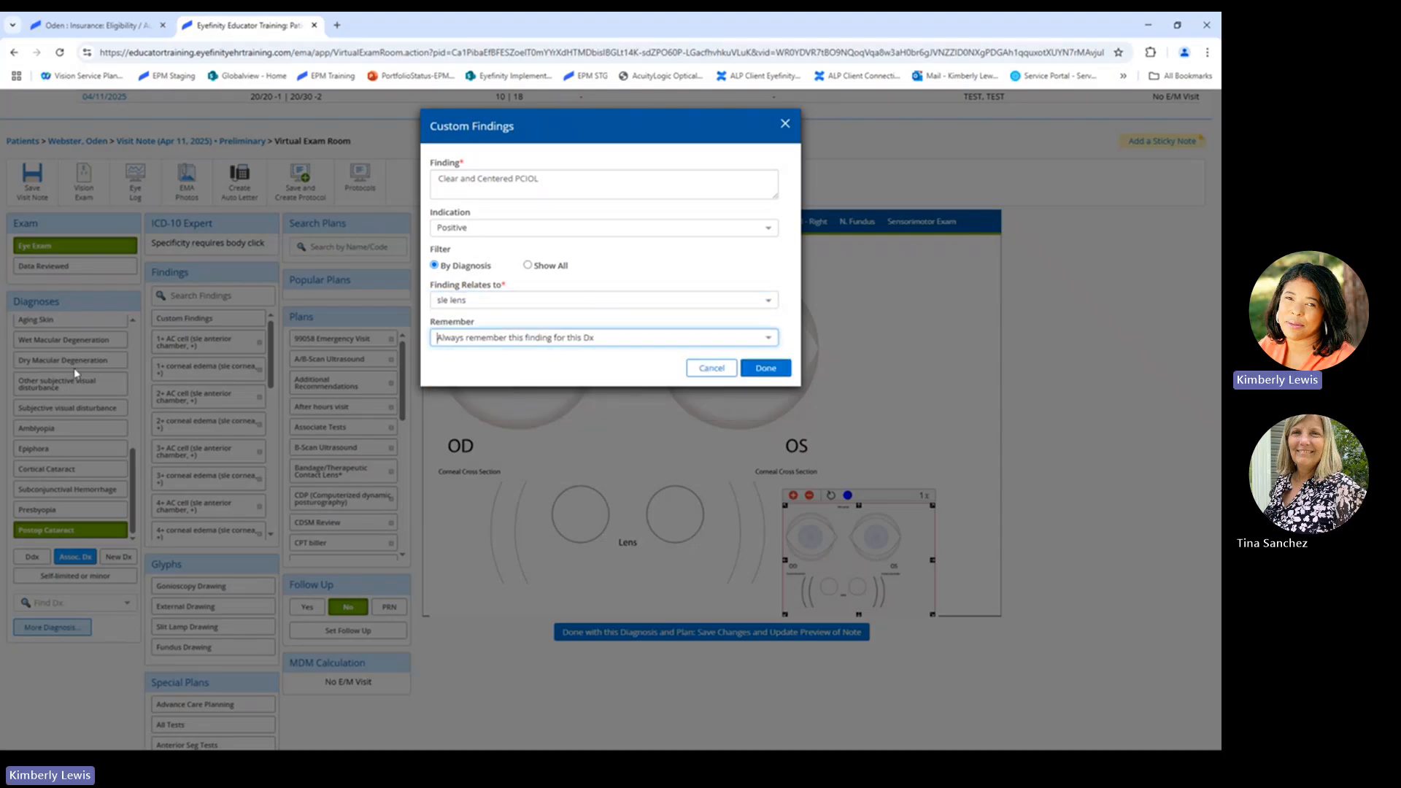
{"action": "key", "text": "ctrl"}
{"action": "key", "text": "ctrl"}
{"action": "left_click", "coordinate": [772, 376]}
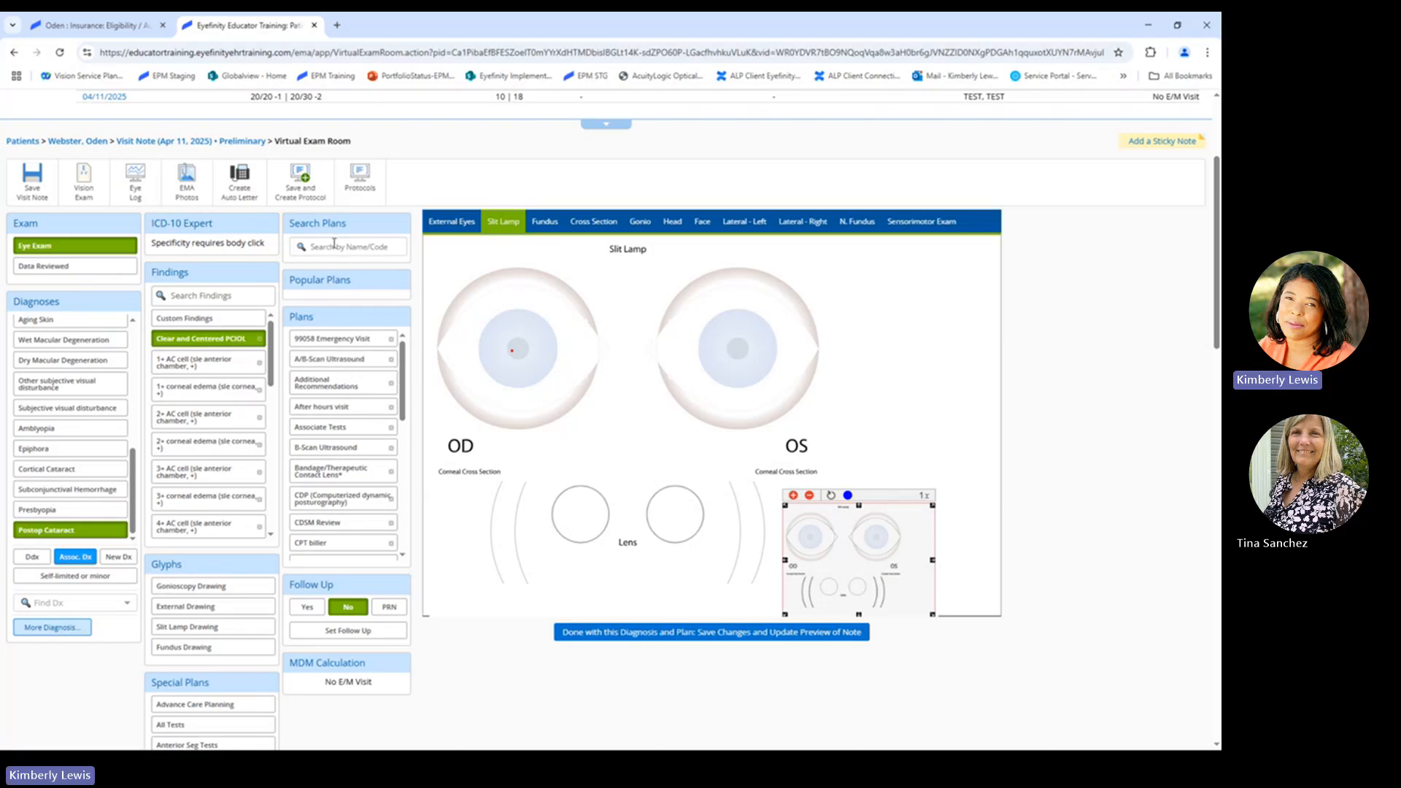
Step: Search the plans for "post", open Post Op Evaluation Cataract, and set Add 99024 CPT to no
{"action": "key", "text": "ctrl"}
{"action": "key", "text": "ctrl"}
{"action": "left_click", "coordinate": [340, 248]}
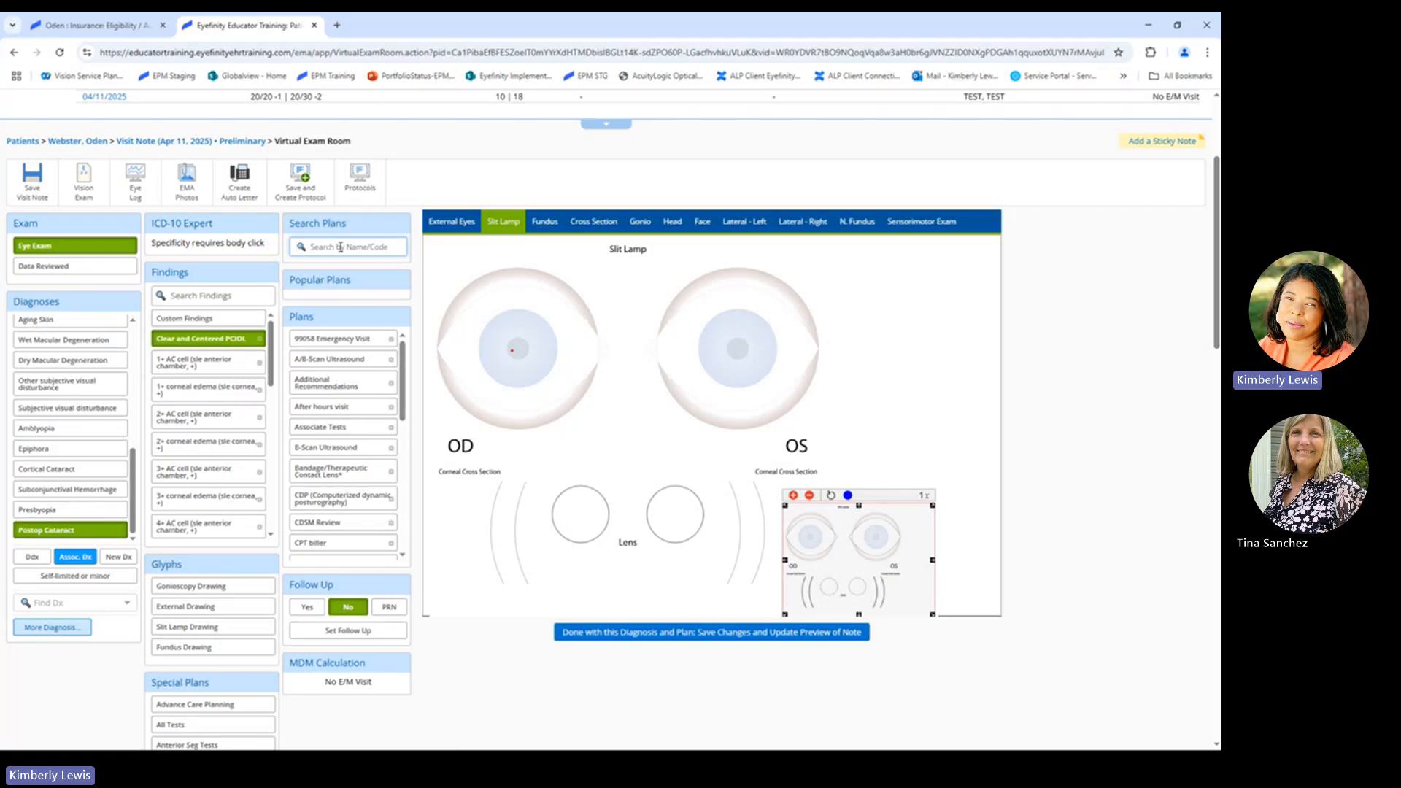
{"action": "type", "text": "post"}
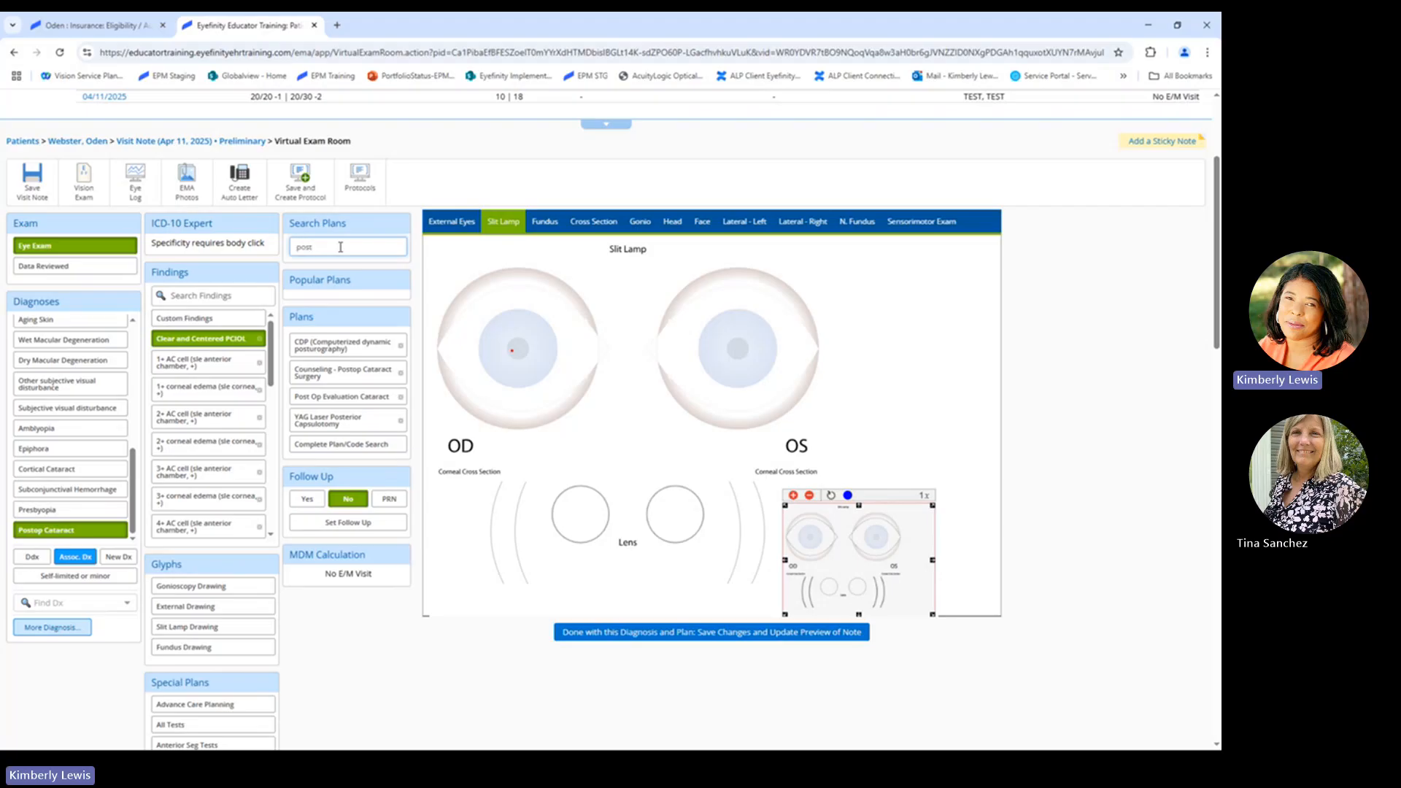
{"action": "left_click", "coordinate": [355, 398]}
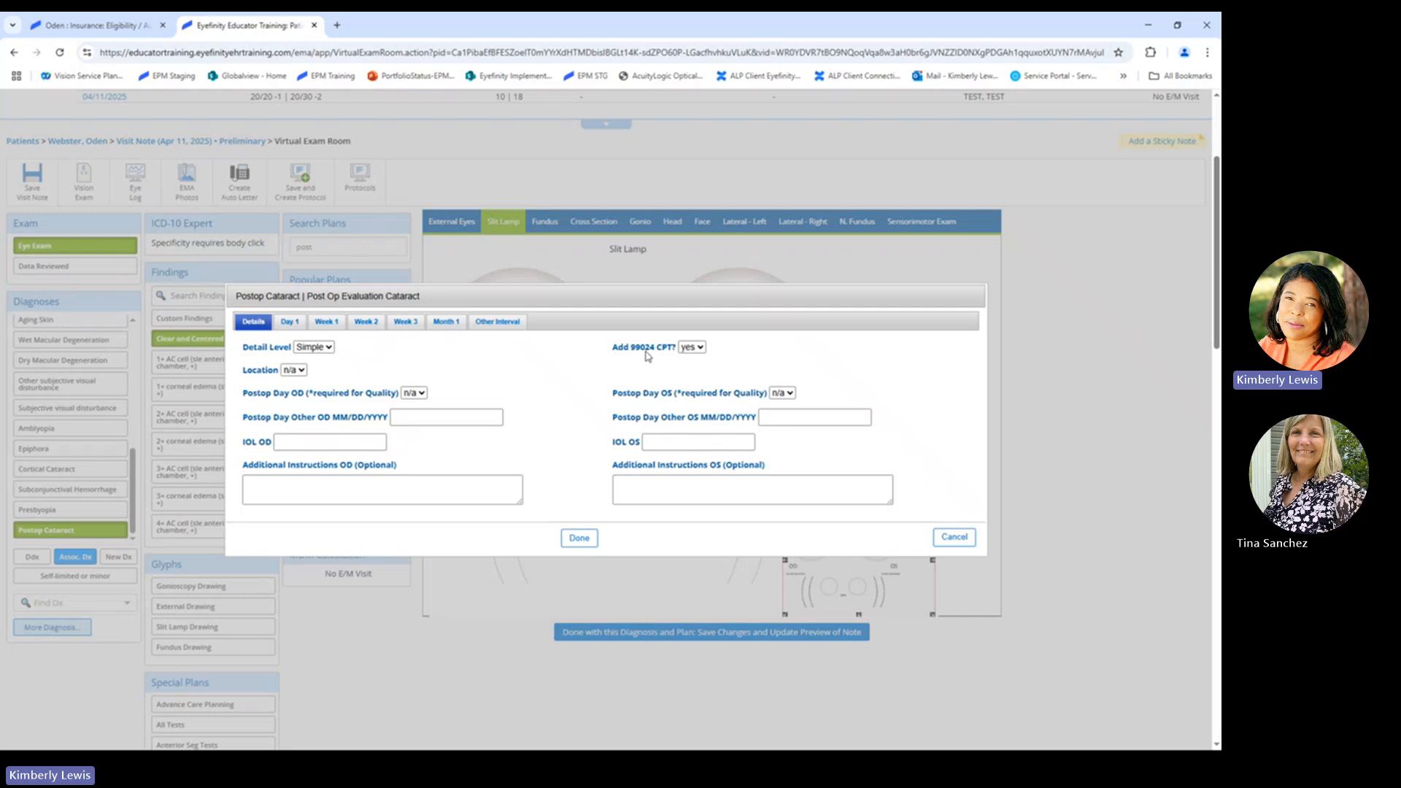
{"action": "left_click", "coordinate": [691, 349]}
{"action": "key", "text": "ctrl"}
{"action": "key", "text": "ctrl"}
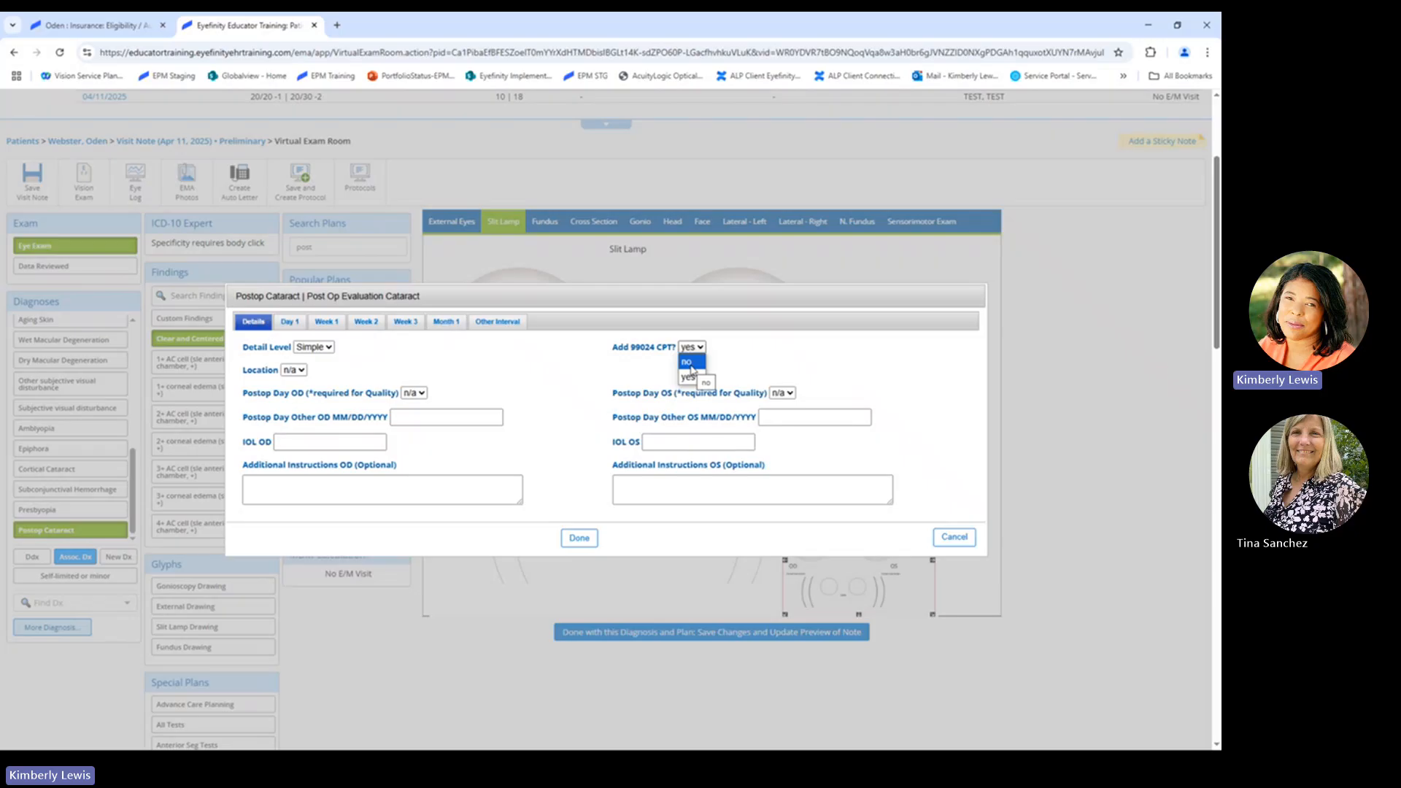
{"action": "left_click", "coordinate": [690, 363]}
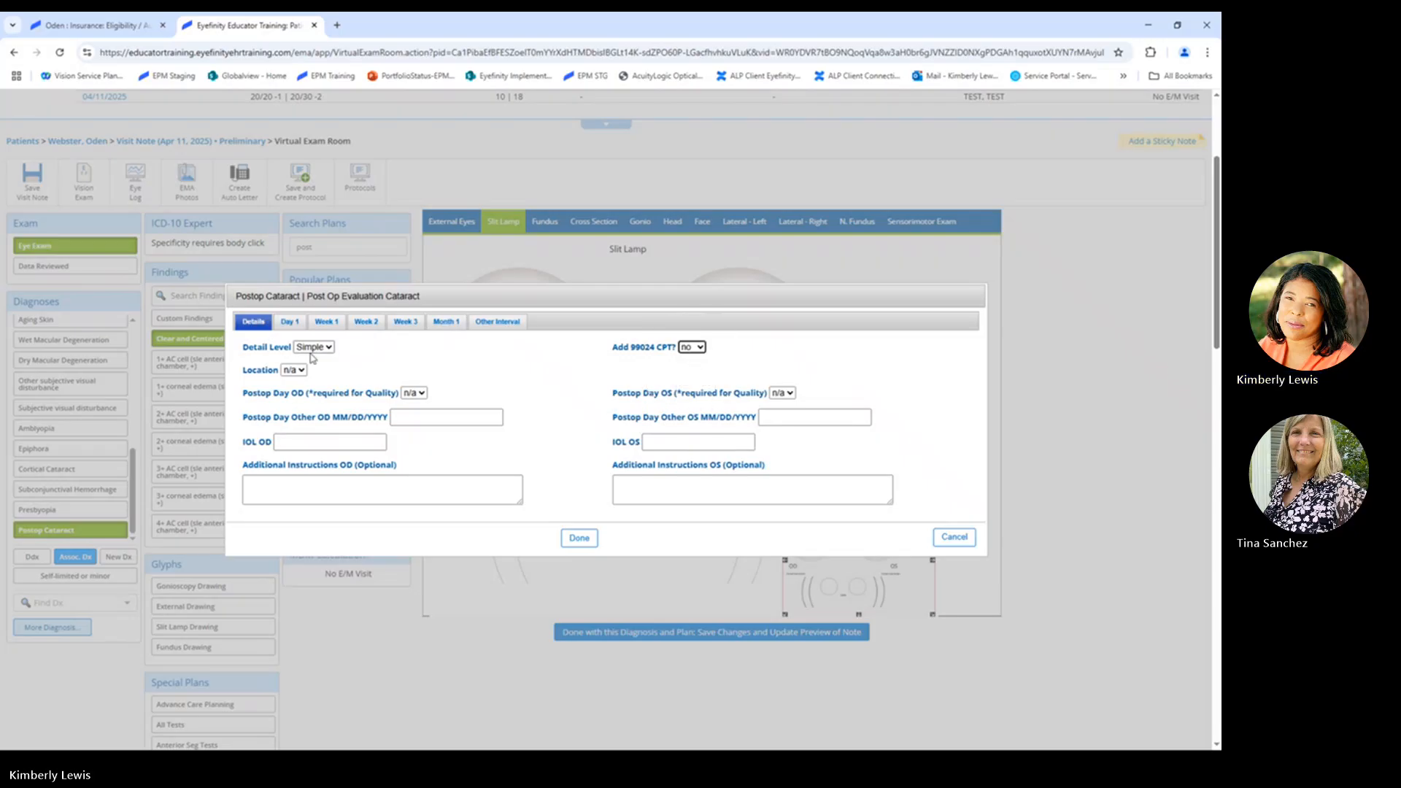
Step: Set the postop evaluation's location to OD and its OD postop day to day 1
{"action": "left_click", "coordinate": [295, 372]}
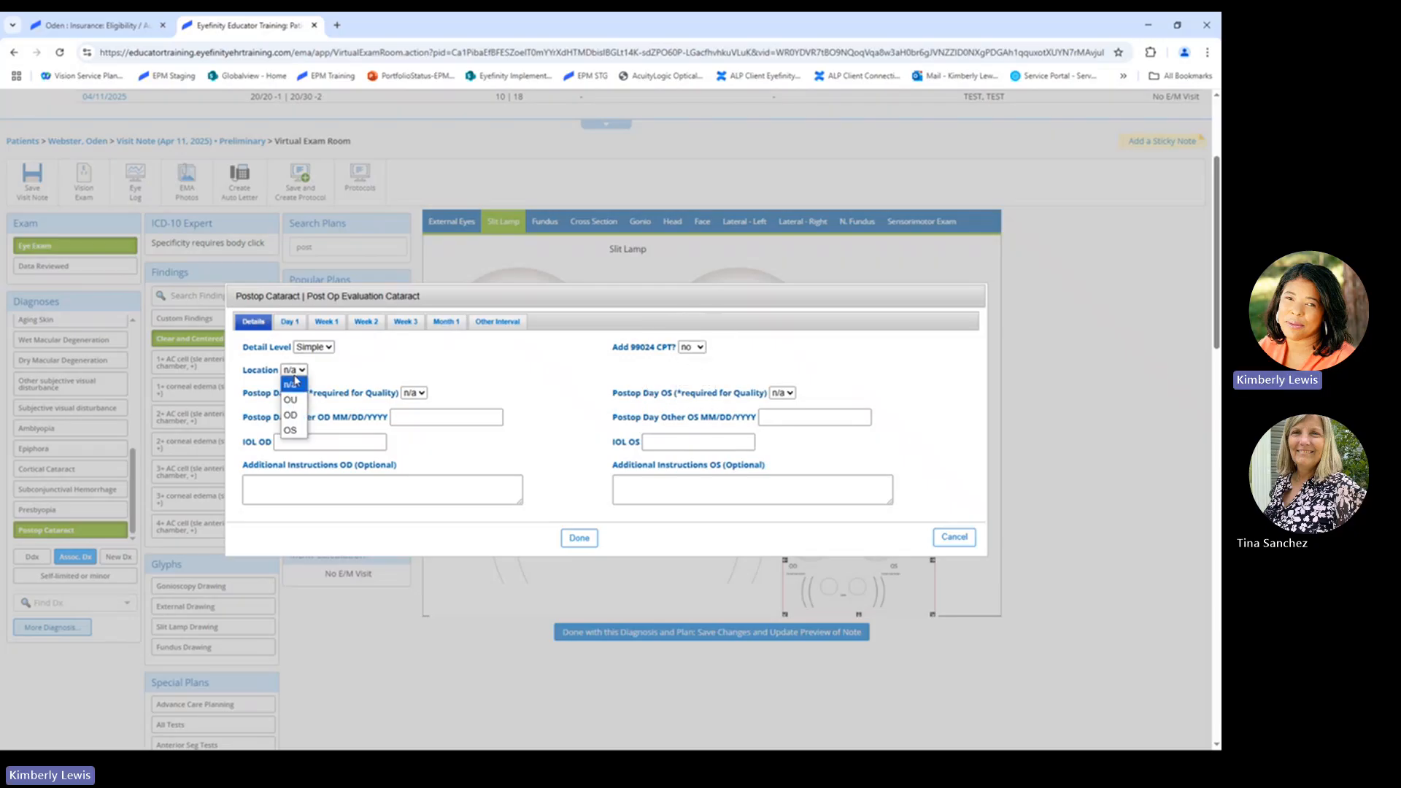
{"action": "left_click", "coordinate": [290, 415]}
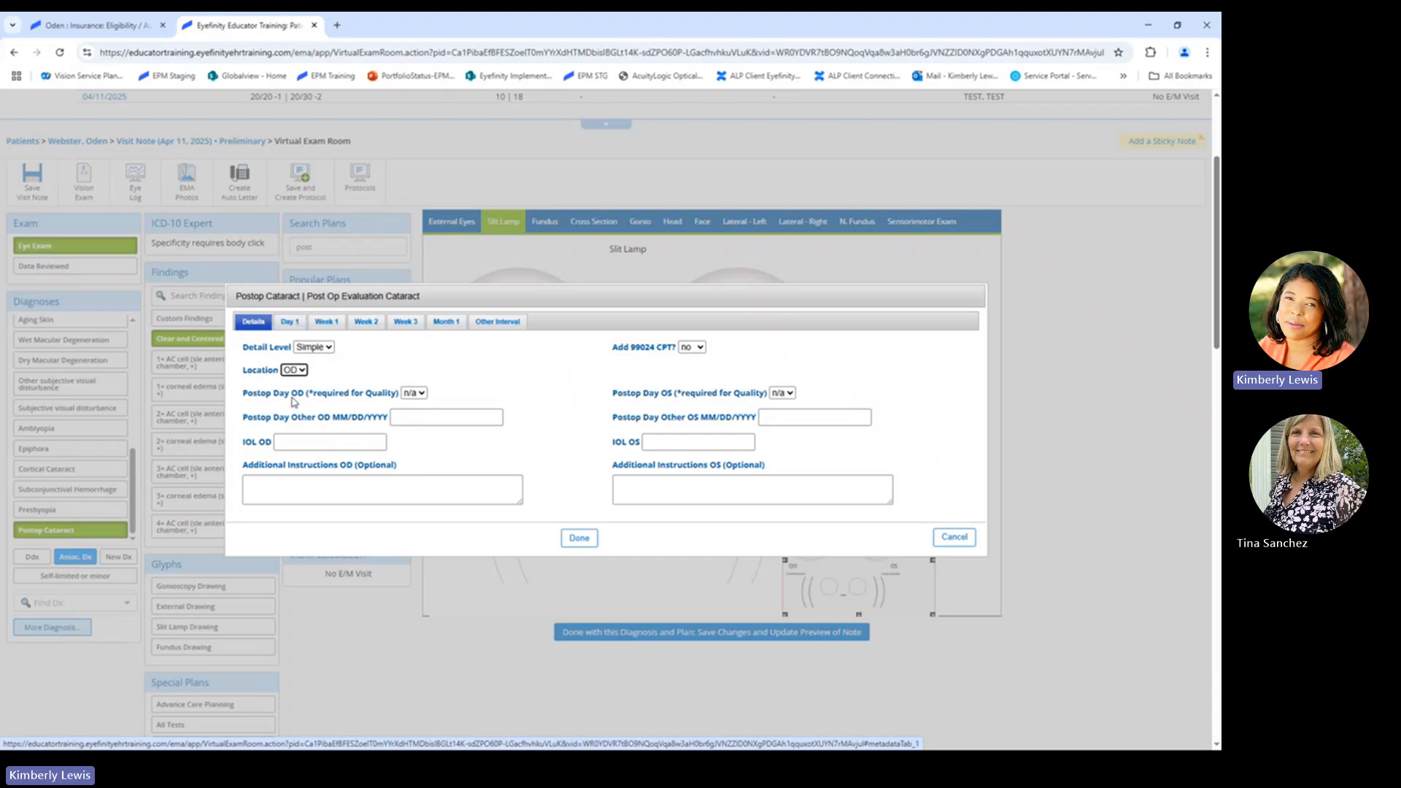
{"action": "left_click", "coordinate": [415, 394]}
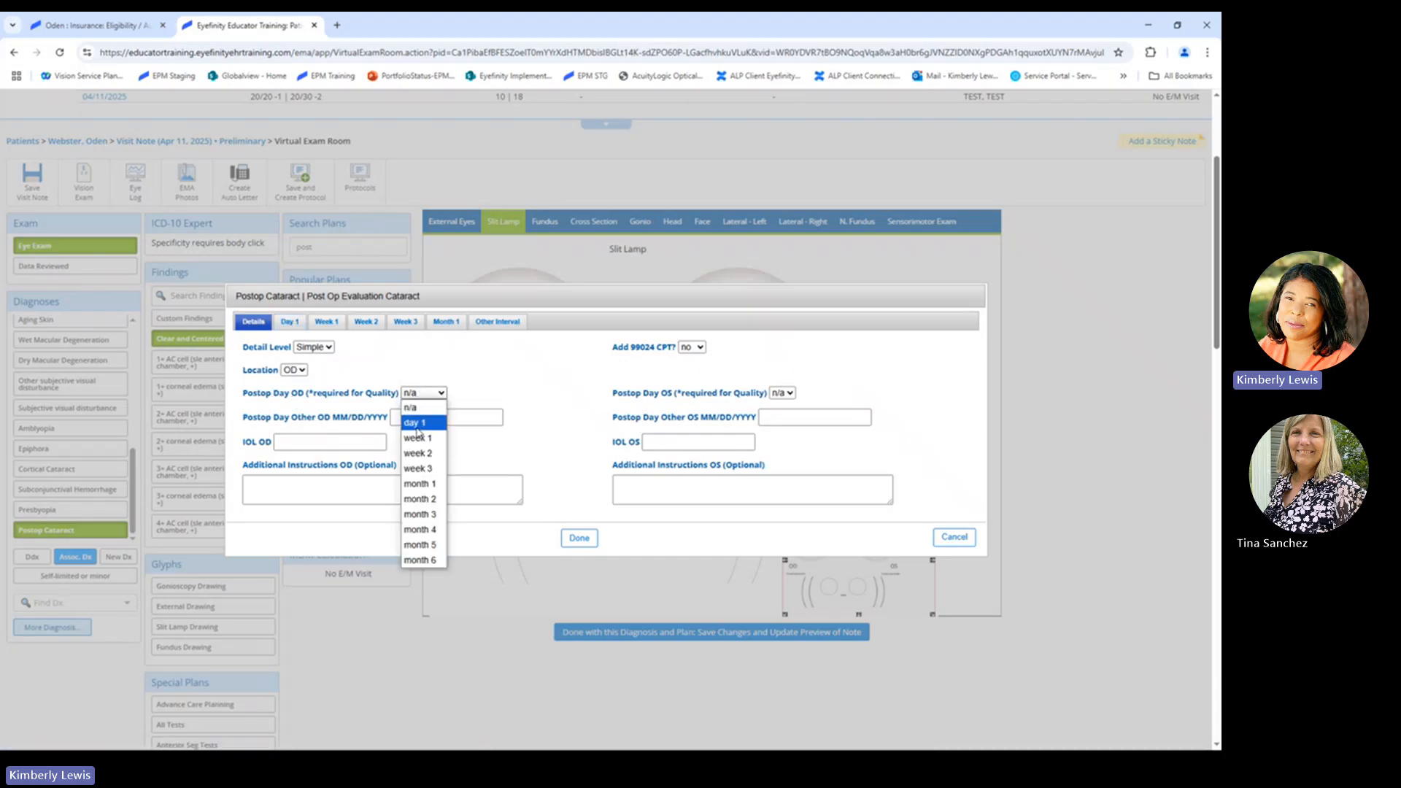
{"action": "left_click", "coordinate": [417, 424]}
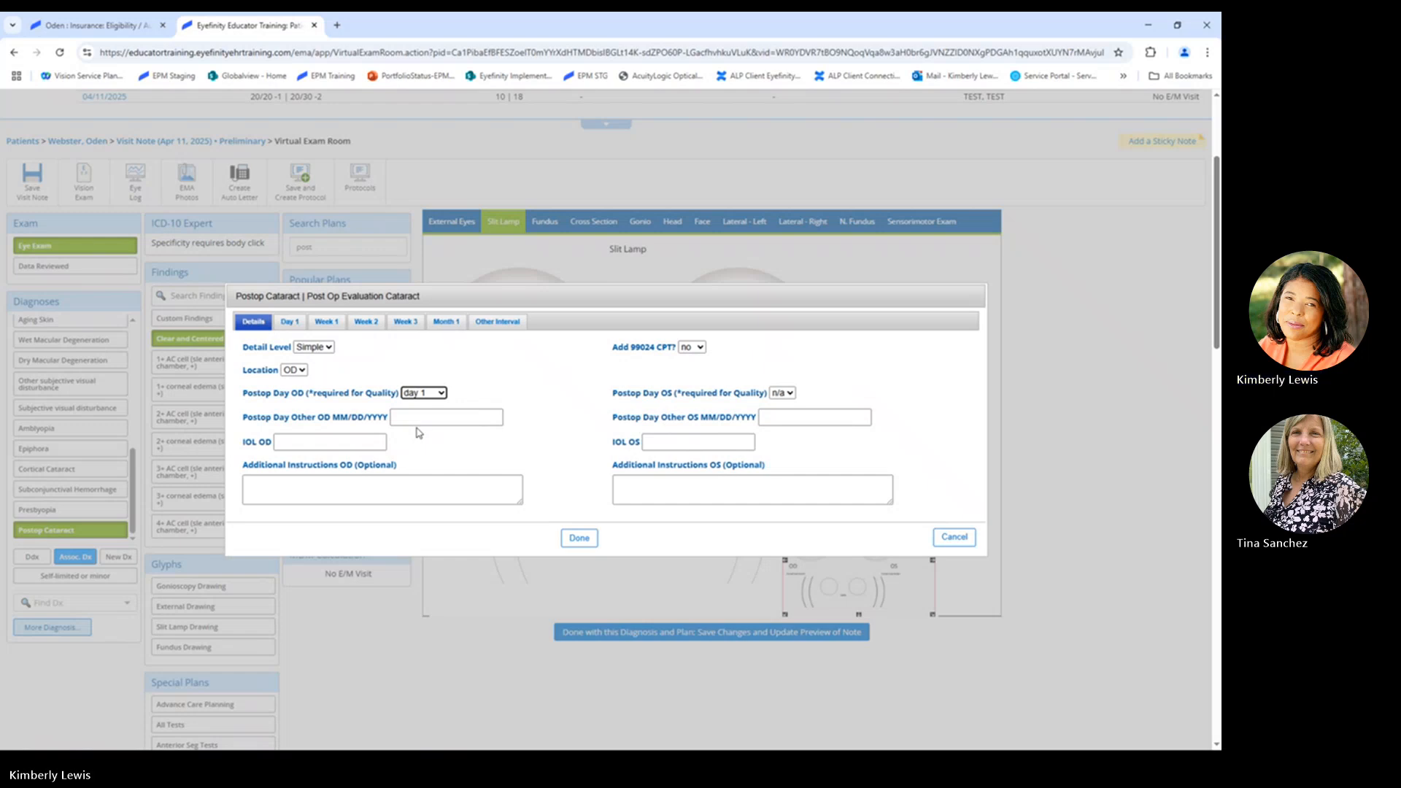
Step: Review the Day 1 plan options of the postop evaluation, return to its details, and finish the plan
{"action": "left_click", "coordinate": [295, 324]}
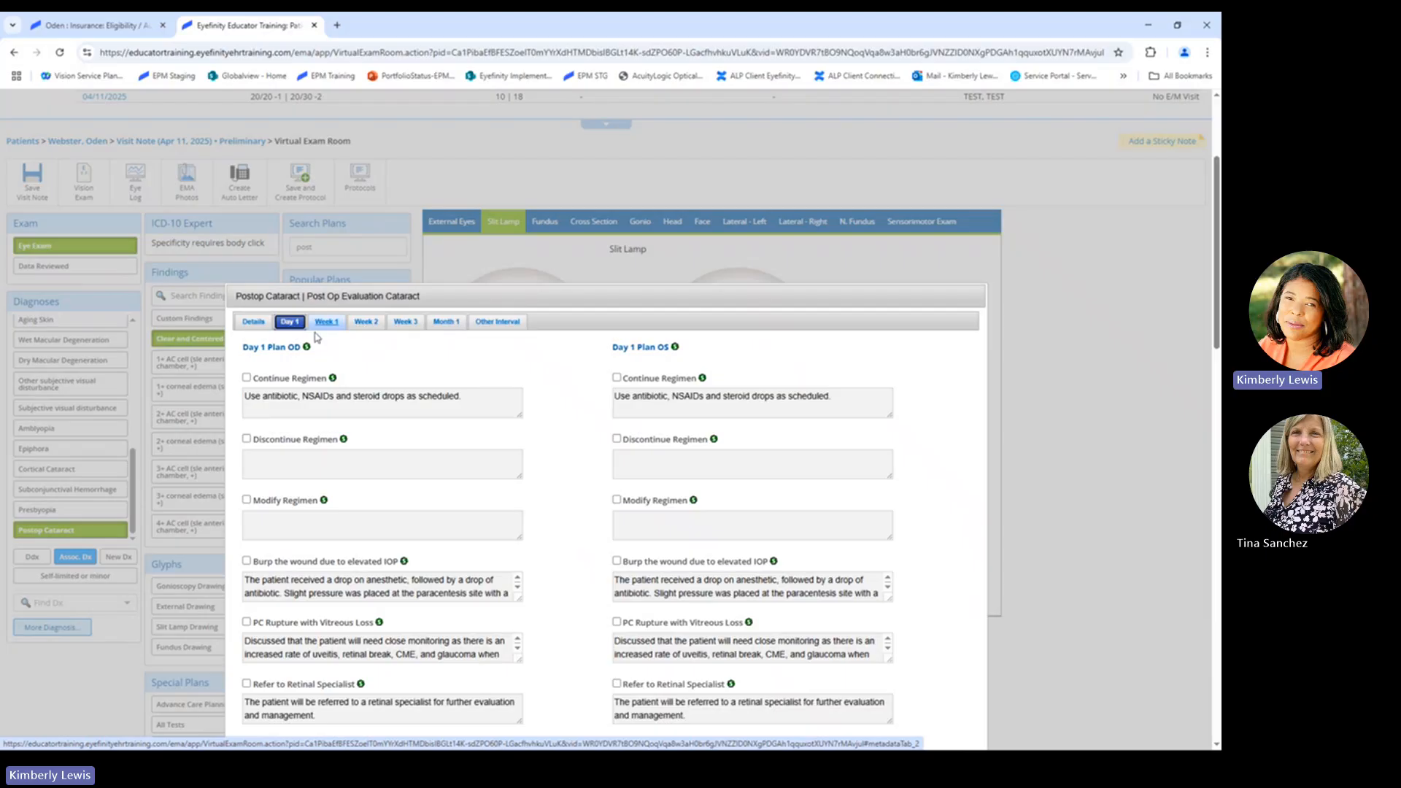
{"action": "scroll", "coordinate": [516, 448], "scroll_direction": "down", "scroll_amount": 1}
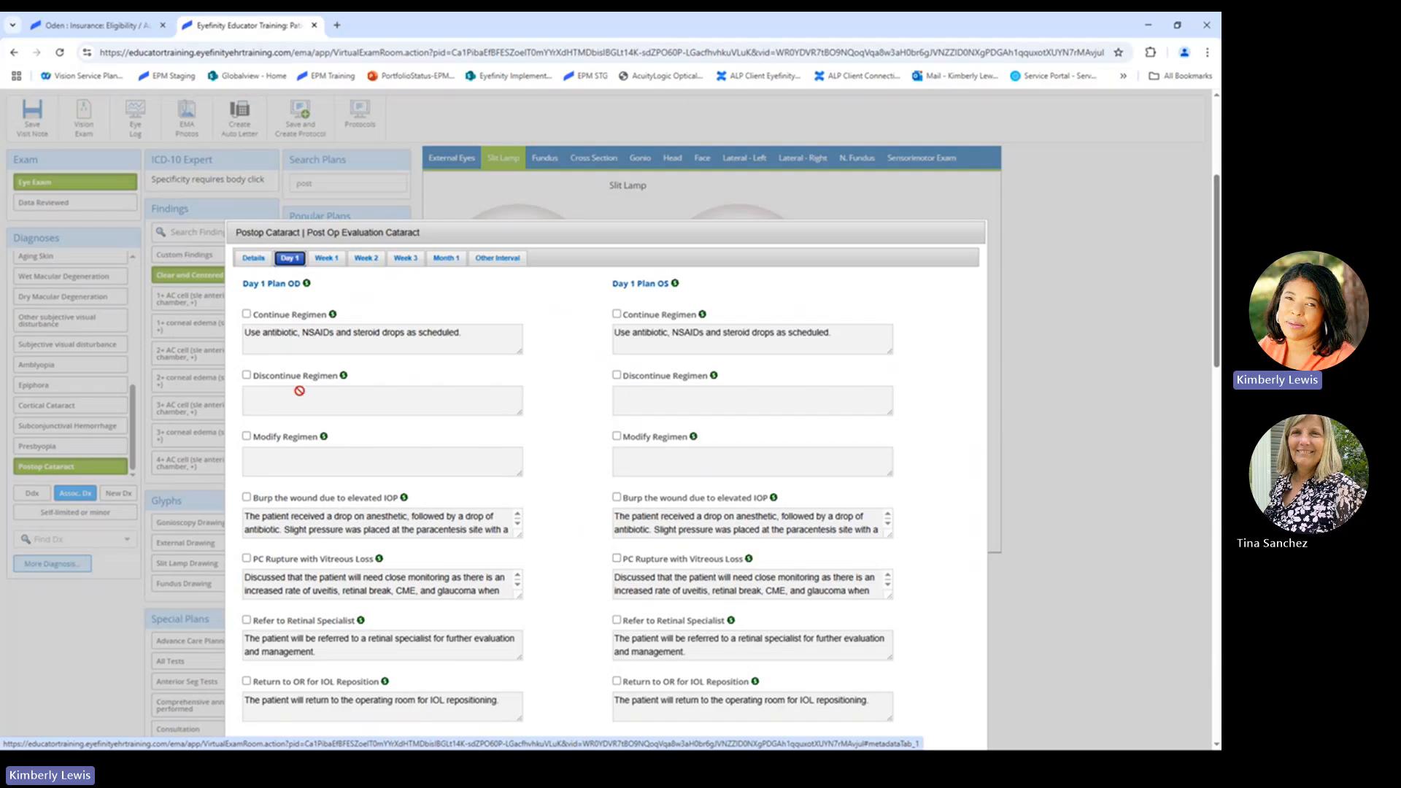
{"action": "left_click", "coordinate": [253, 258]}
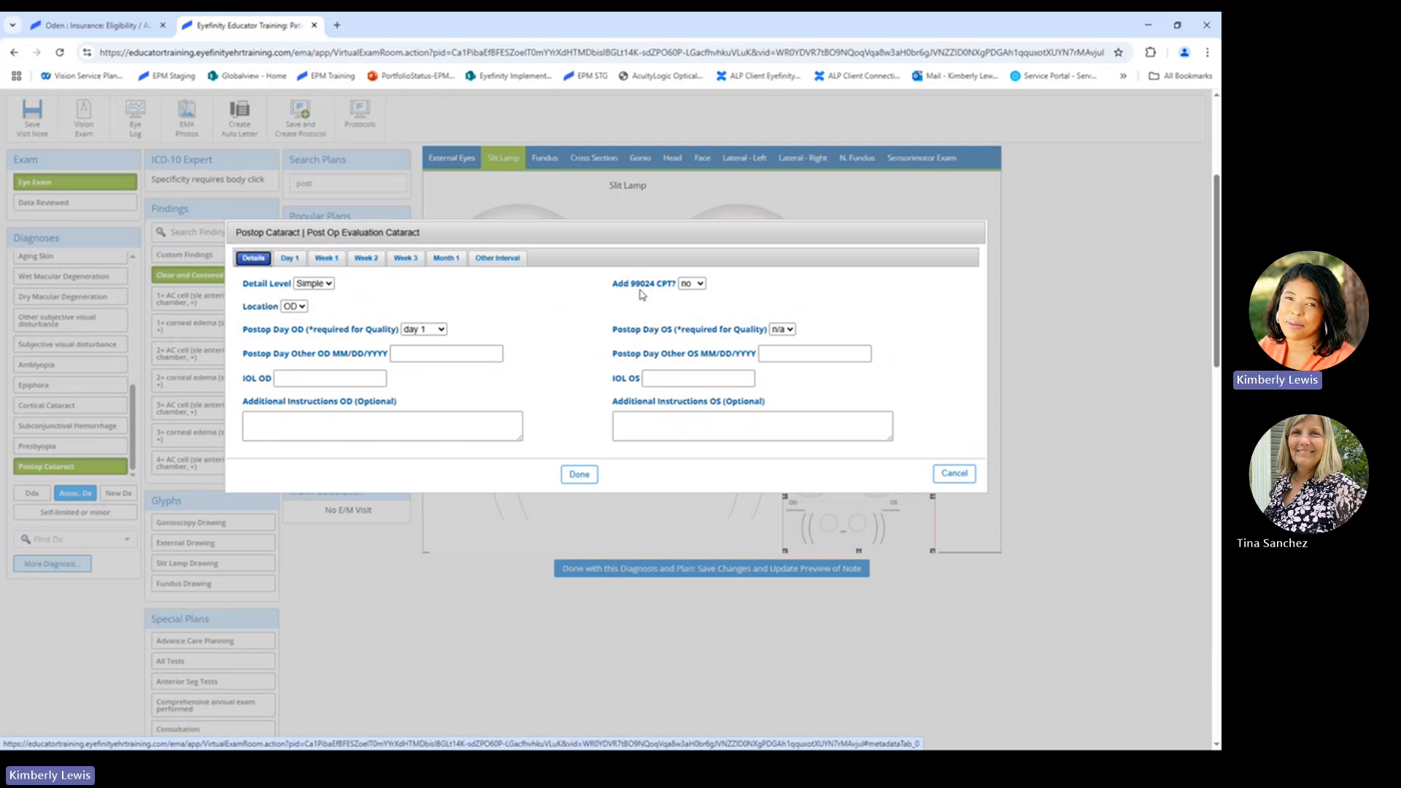
{"action": "key", "text": "ctrl"}
{"action": "key", "text": "ctrl"}
{"action": "left_click", "coordinate": [580, 475]}
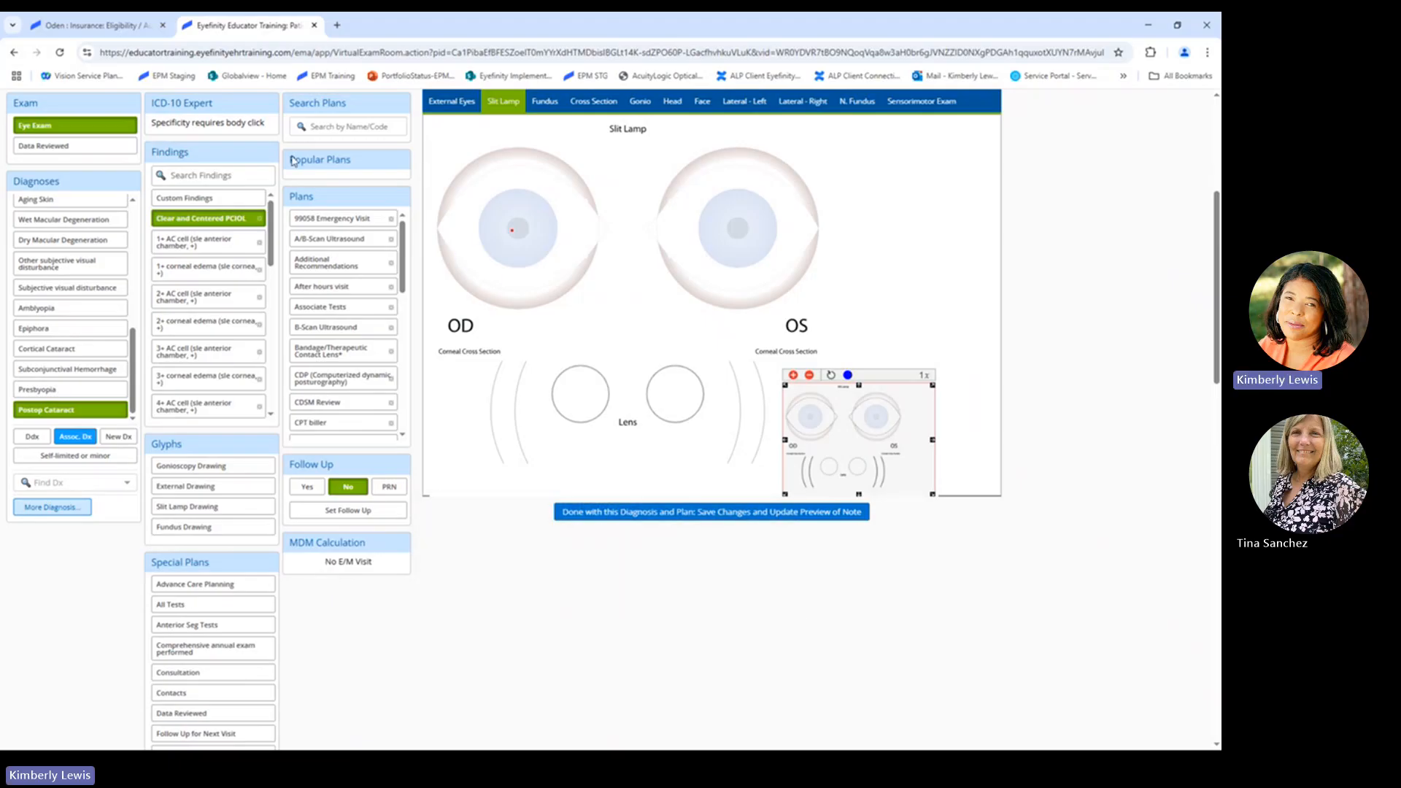
{"action": "left_click", "coordinate": [356, 127]}
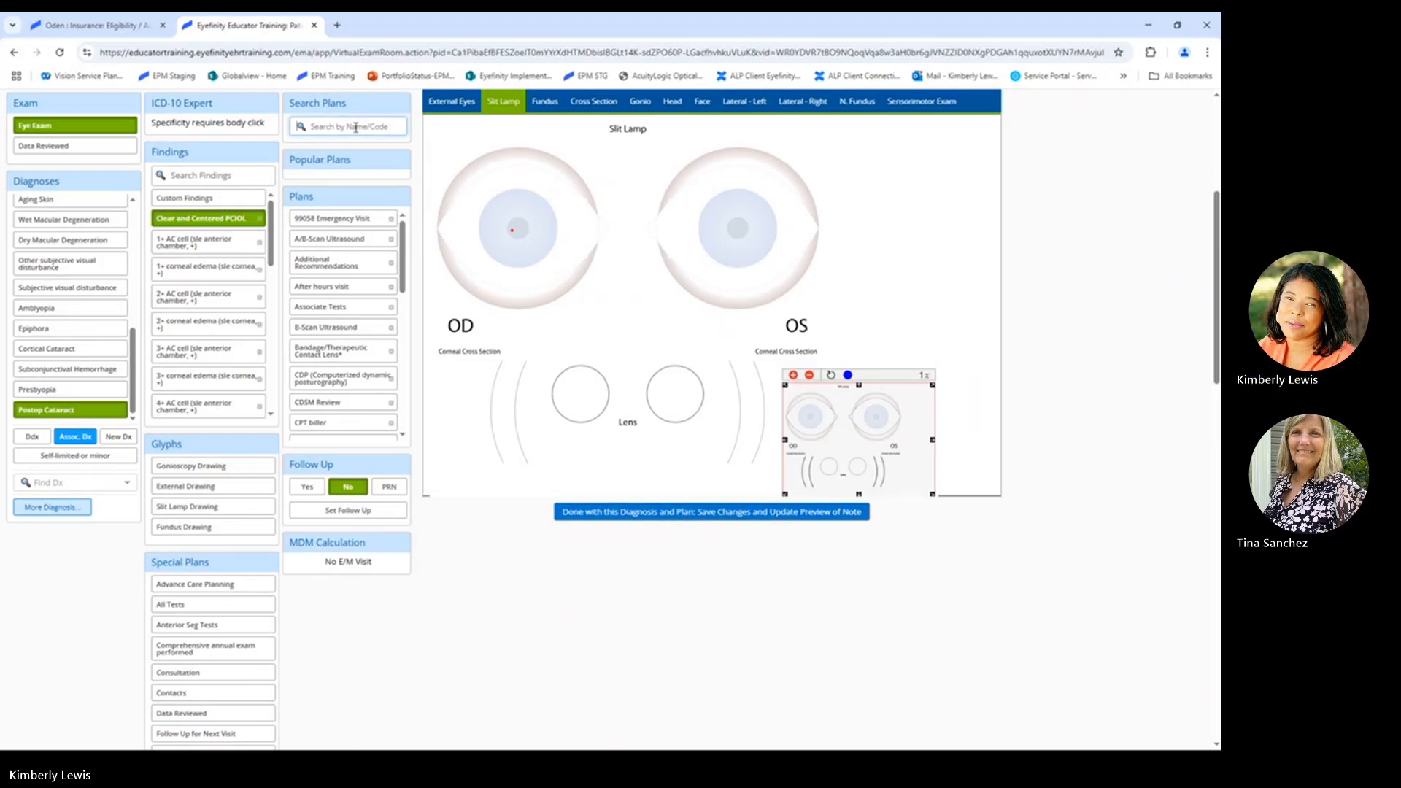
{"action": "type", "text": "Coma"}
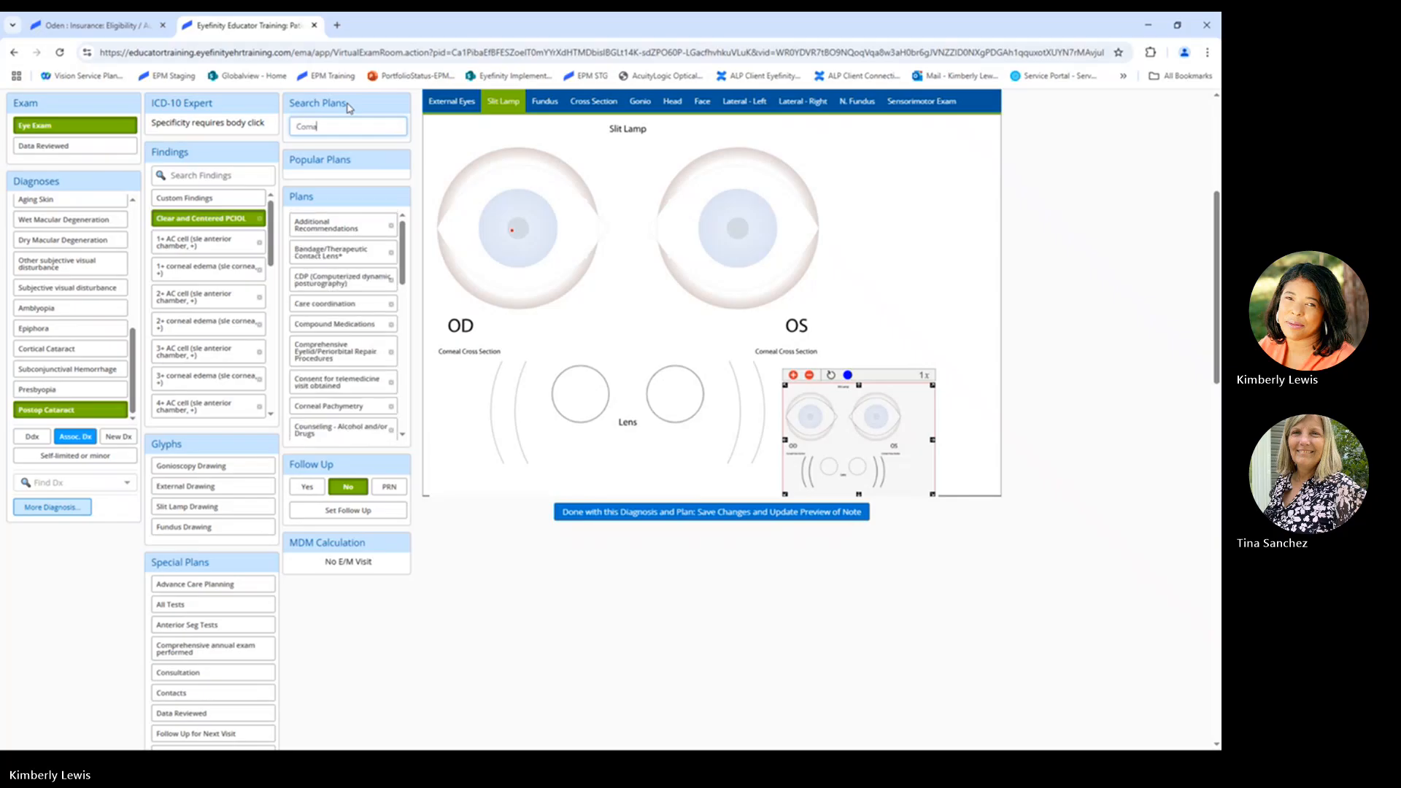
{"action": "type", "text": "nagment"}
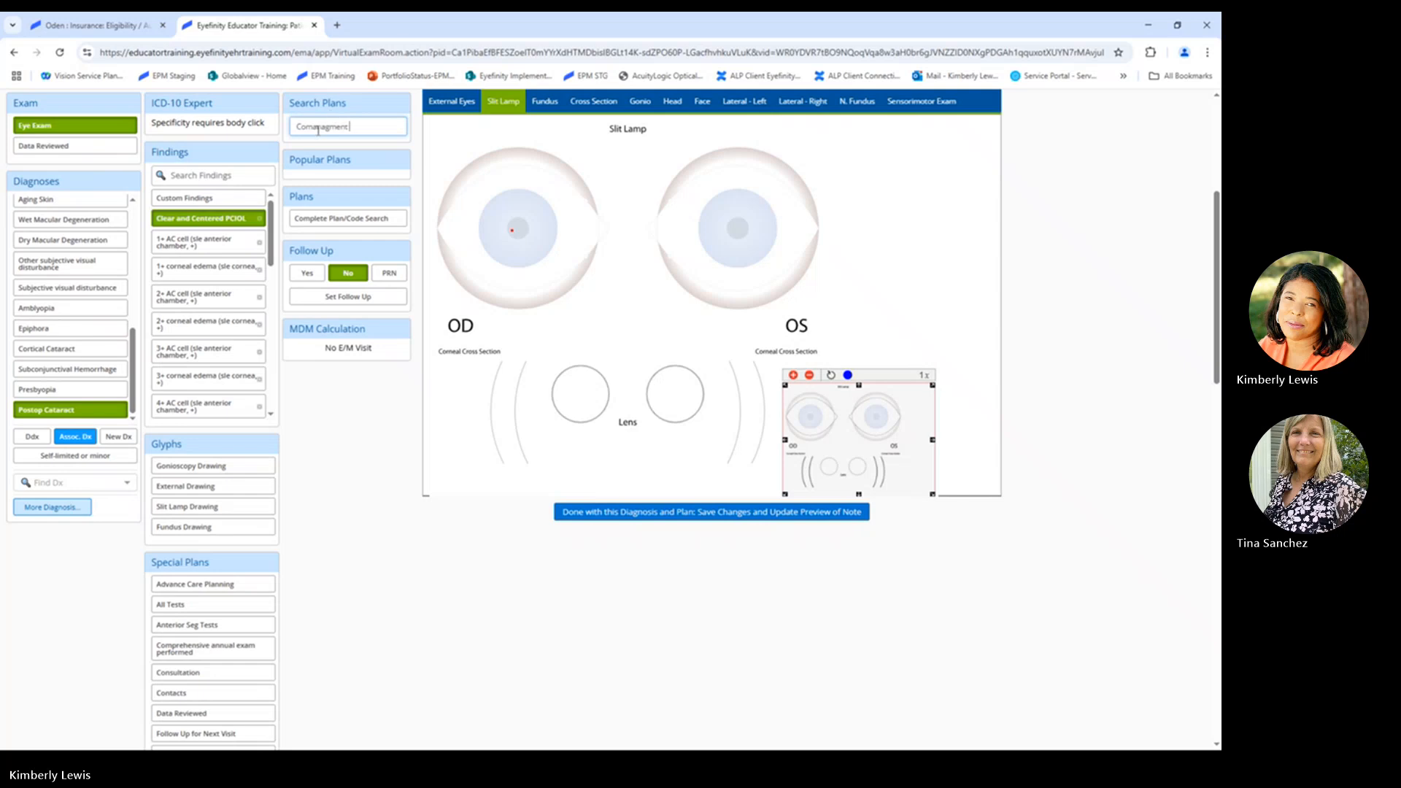
{"action": "left_click", "coordinate": [352, 220]}
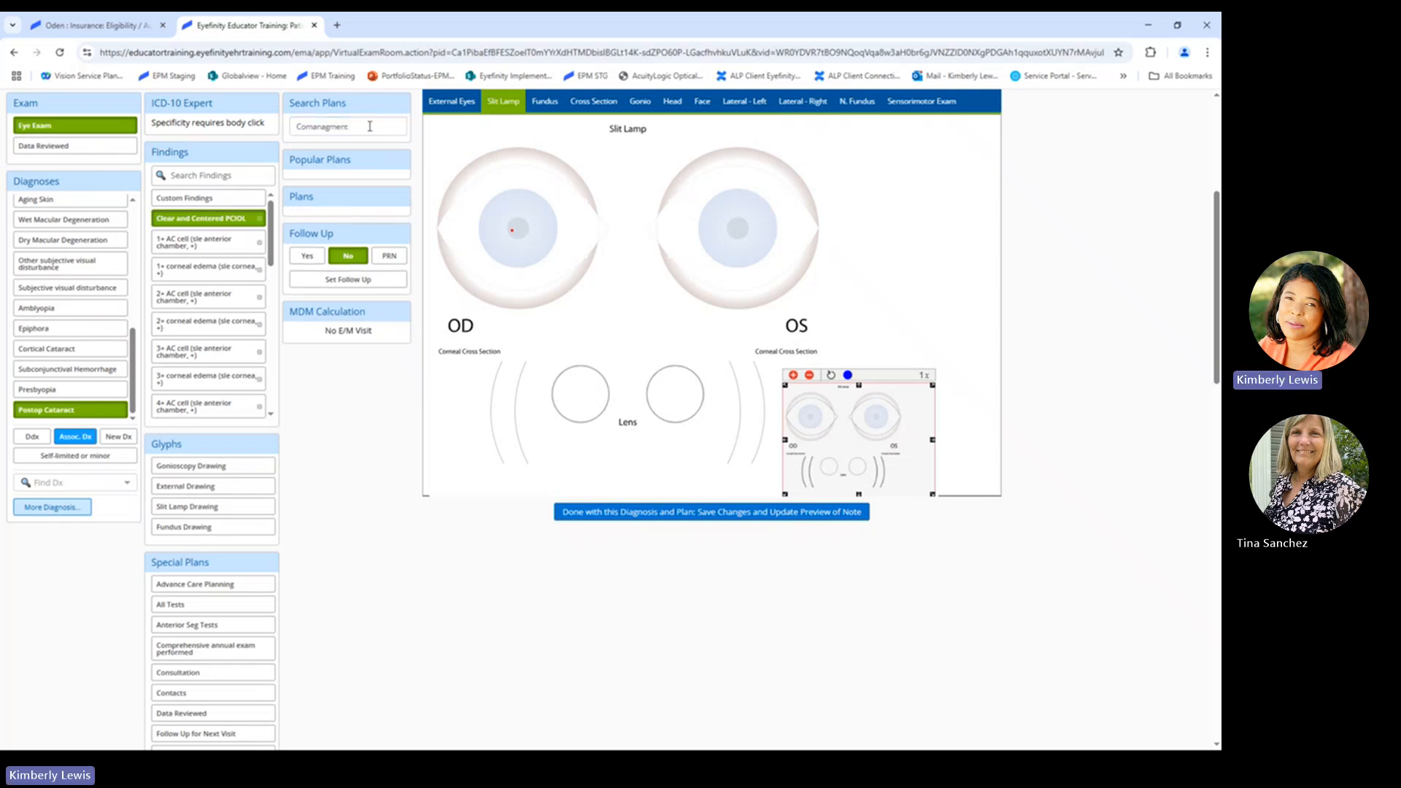
{"action": "left_click_drag", "start_coordinate": [350, 126], "coordinate": [290, 125]}
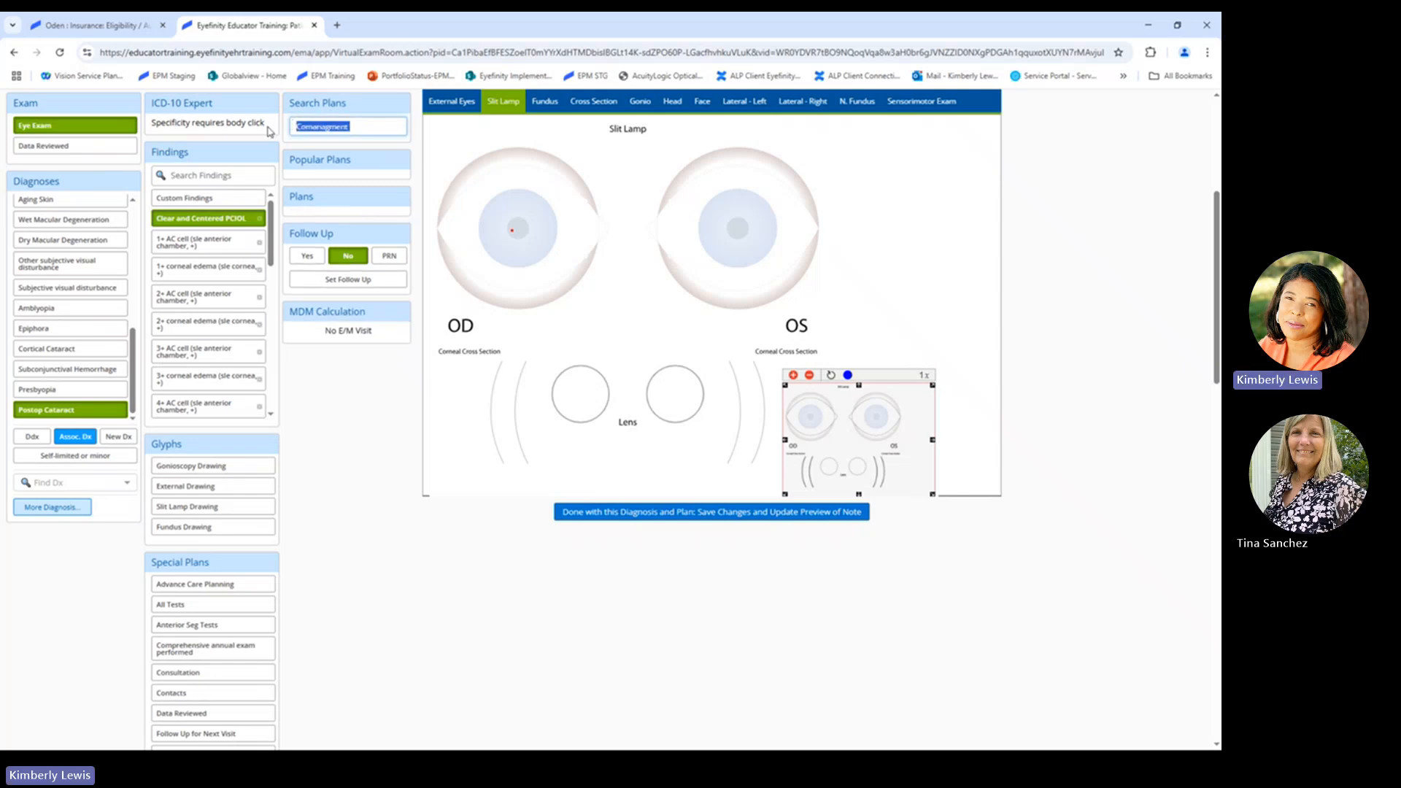
{"action": "left_click", "coordinate": [270, 131]}
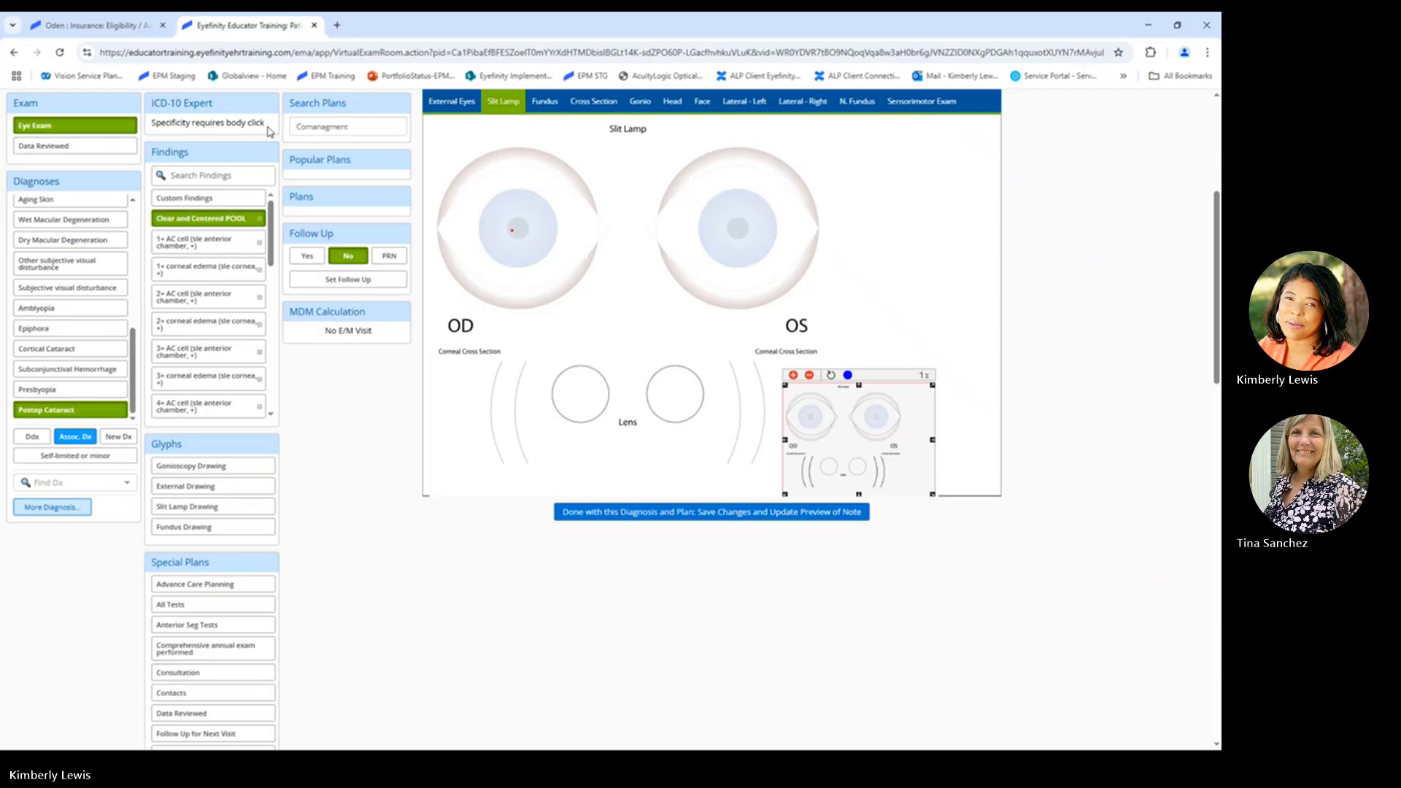
Step: Search the complete plan list for "Comanagement" and open the Comanagement plan for the Postop Cataract diagnosis
{"action": "left_click_drag", "start_coordinate": [376, 124], "coordinate": [281, 131]}
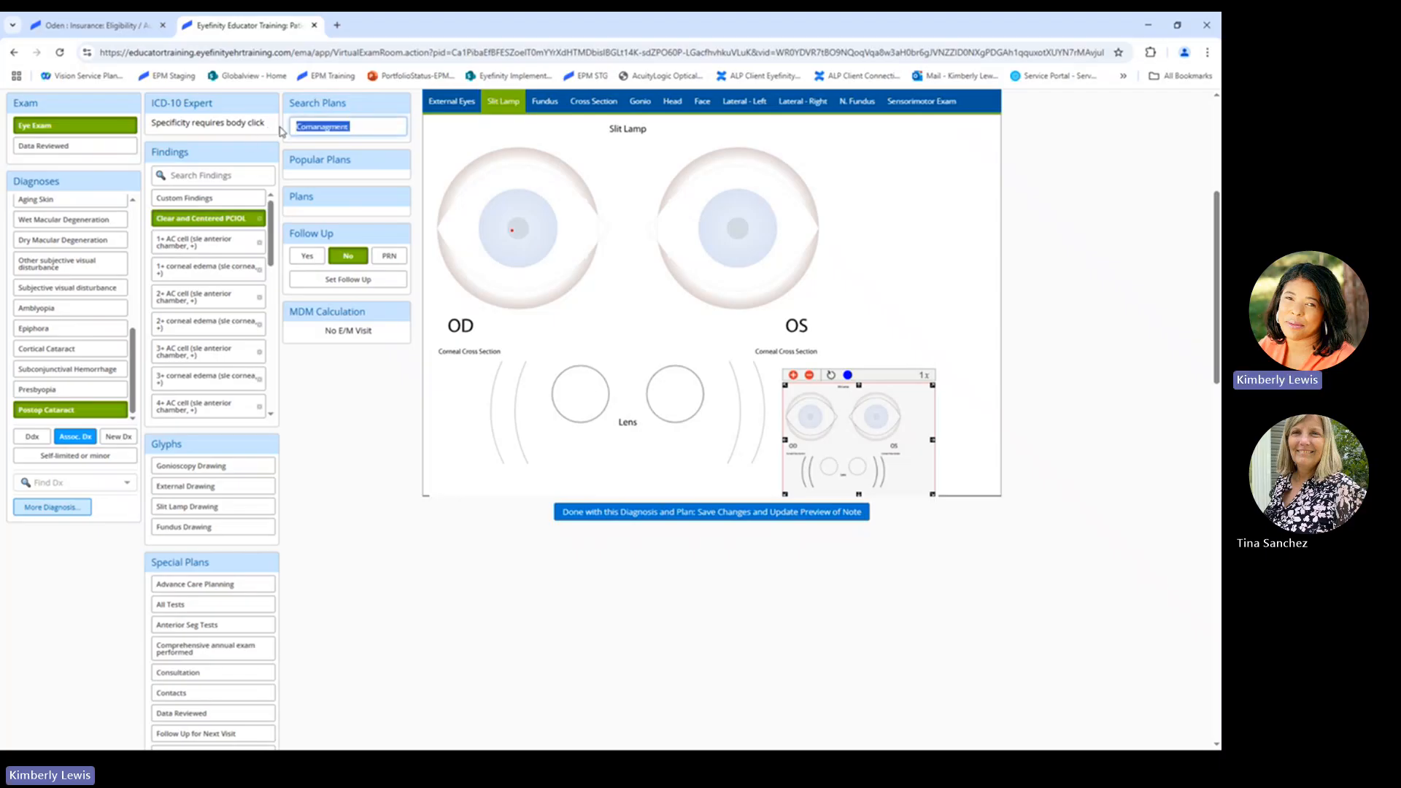
{"action": "type", "text": "C"}
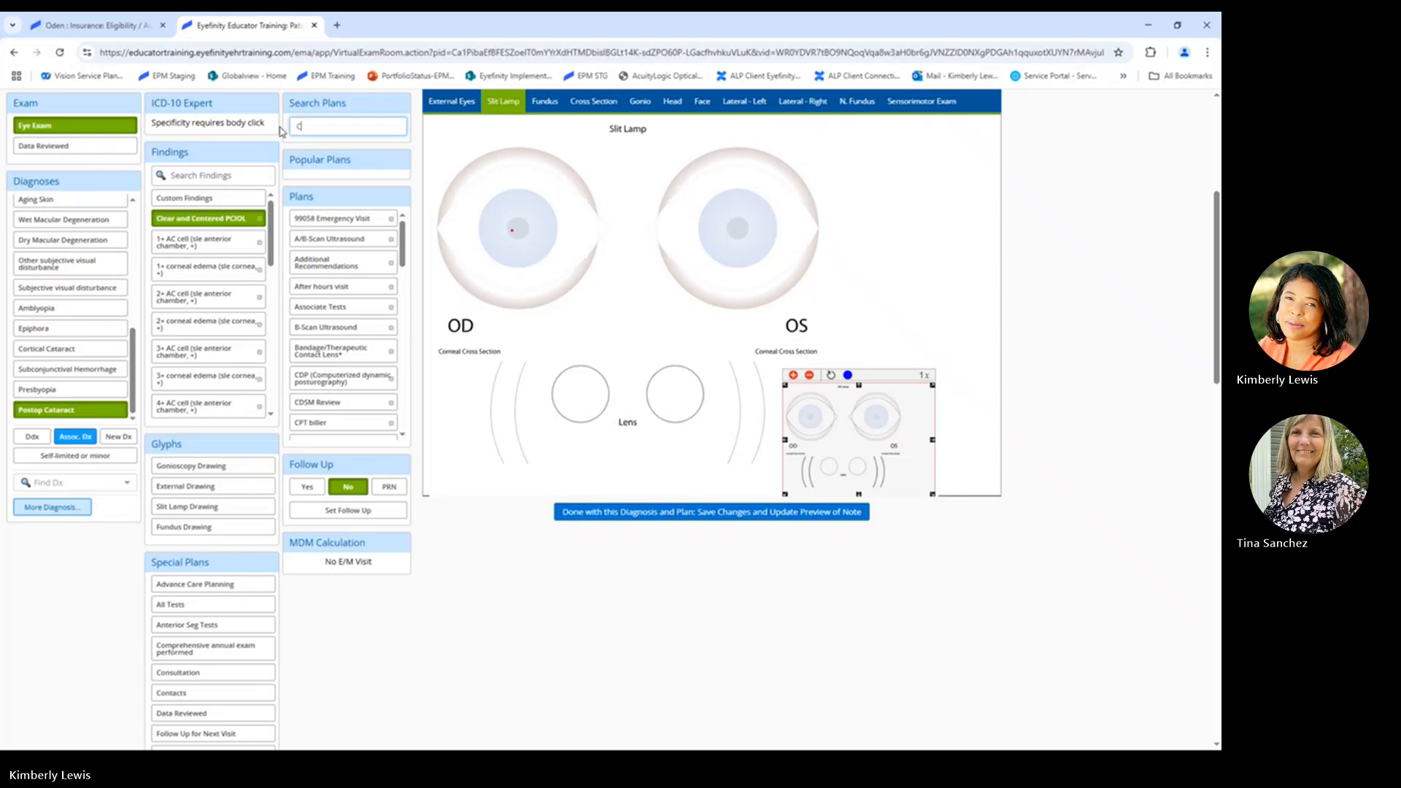
{"action": "type", "text": "oma"}
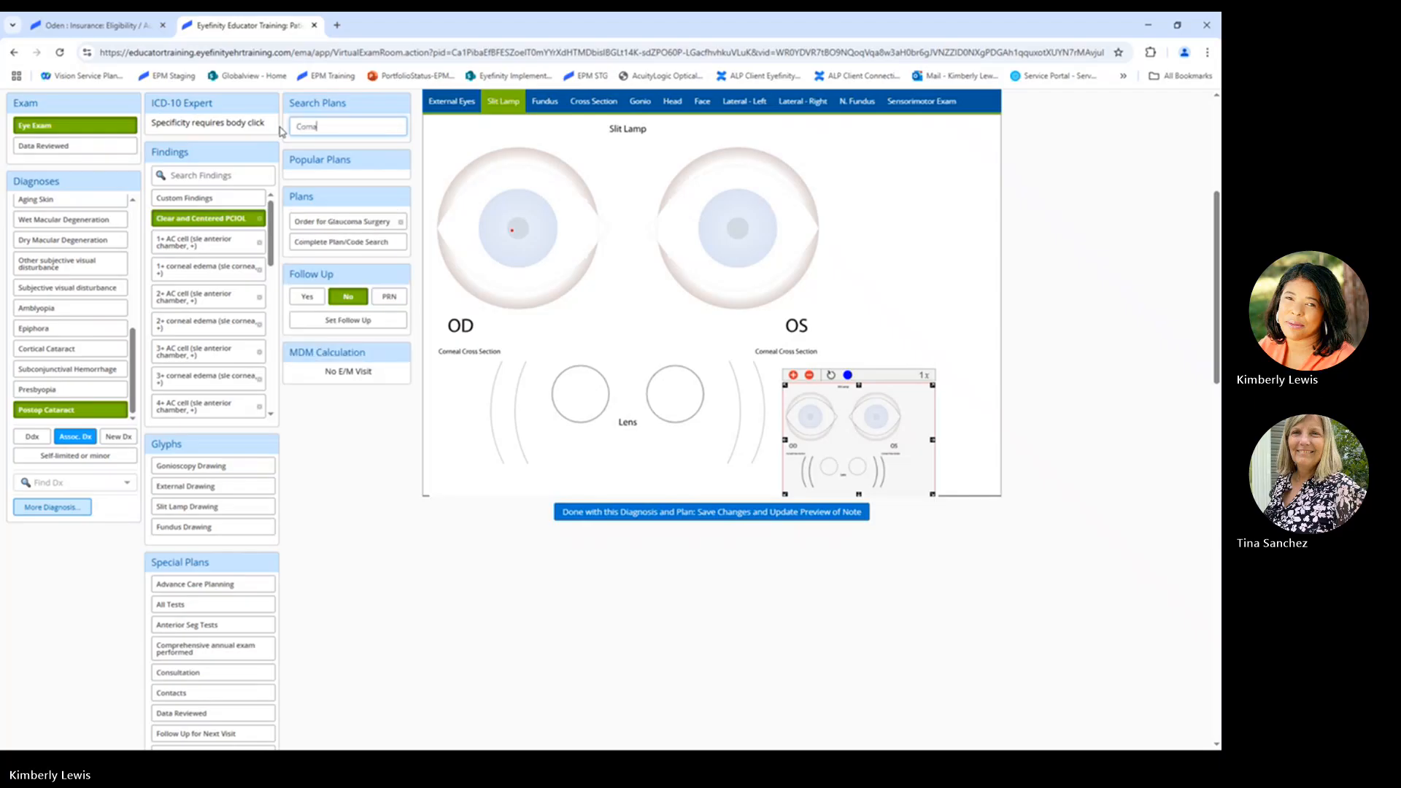
{"action": "type", "text": "nage"}
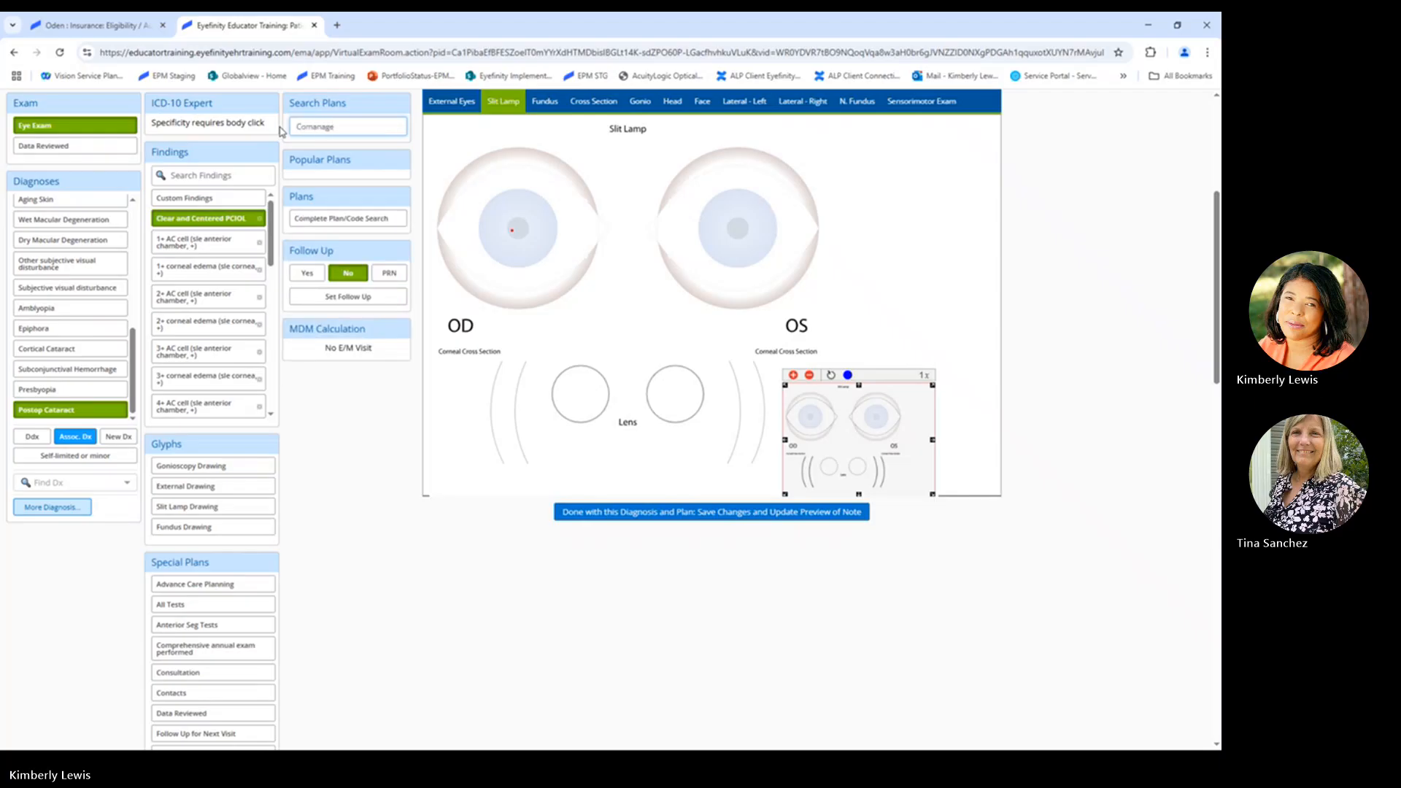
{"action": "type", "text": "ment"}
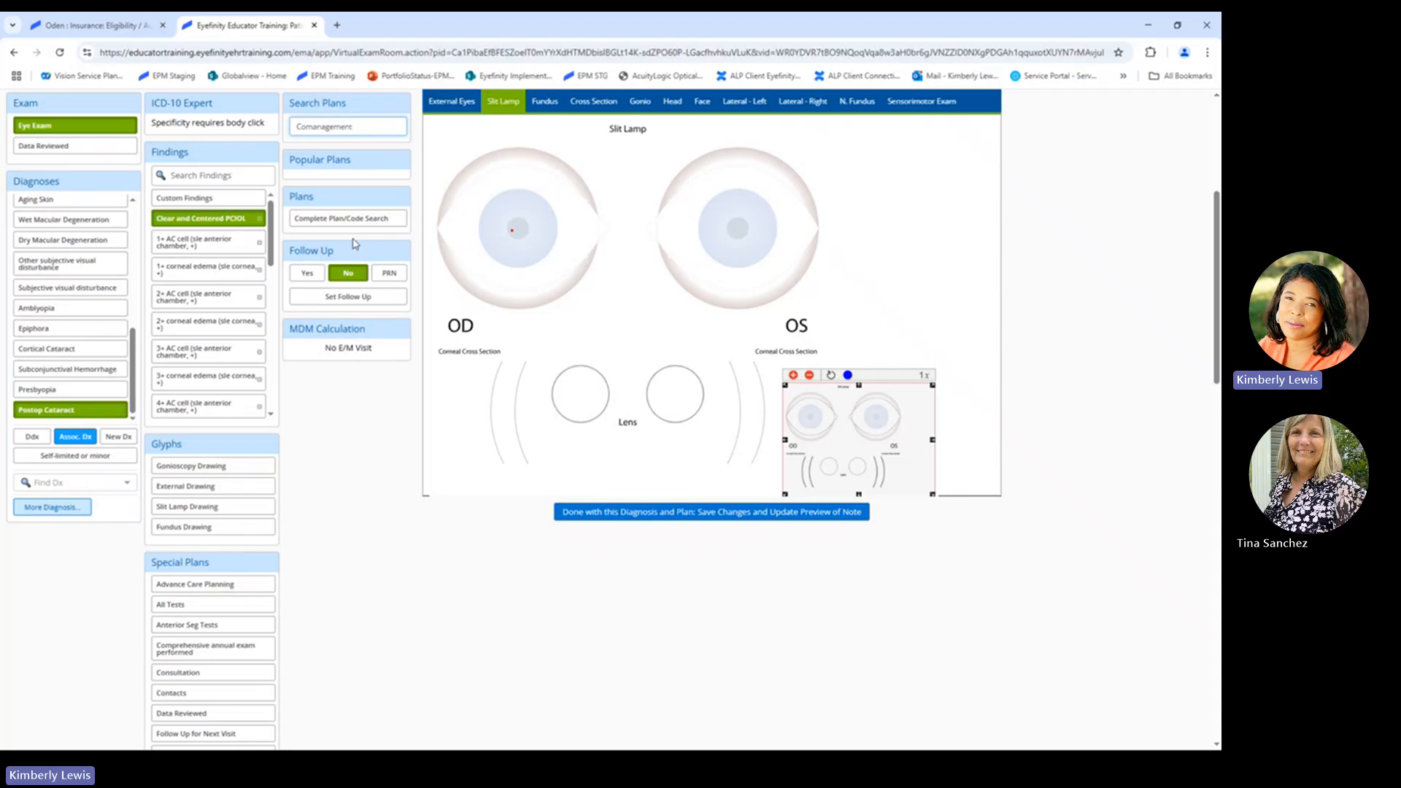
{"action": "left_click", "coordinate": [343, 220]}
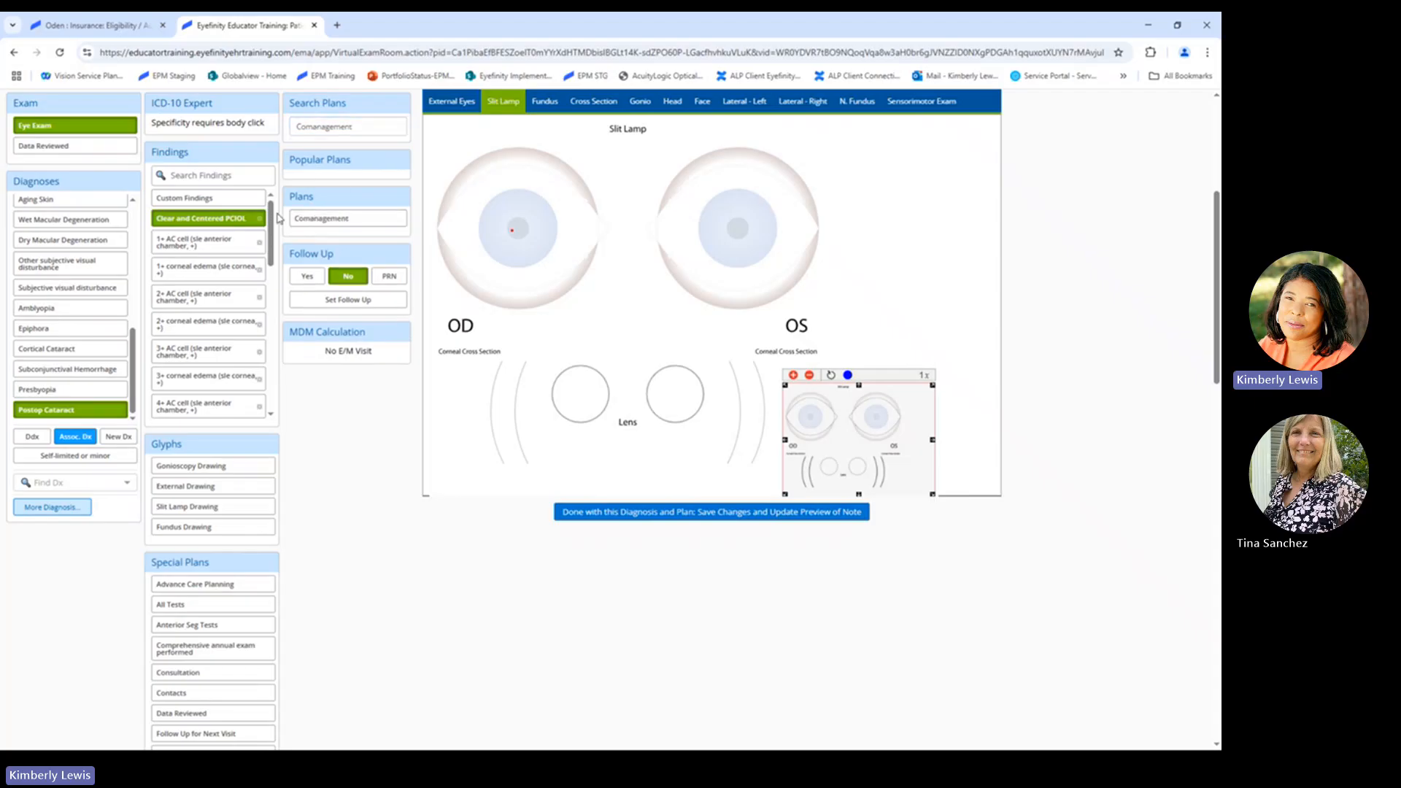
{"action": "left_click", "coordinate": [333, 219]}
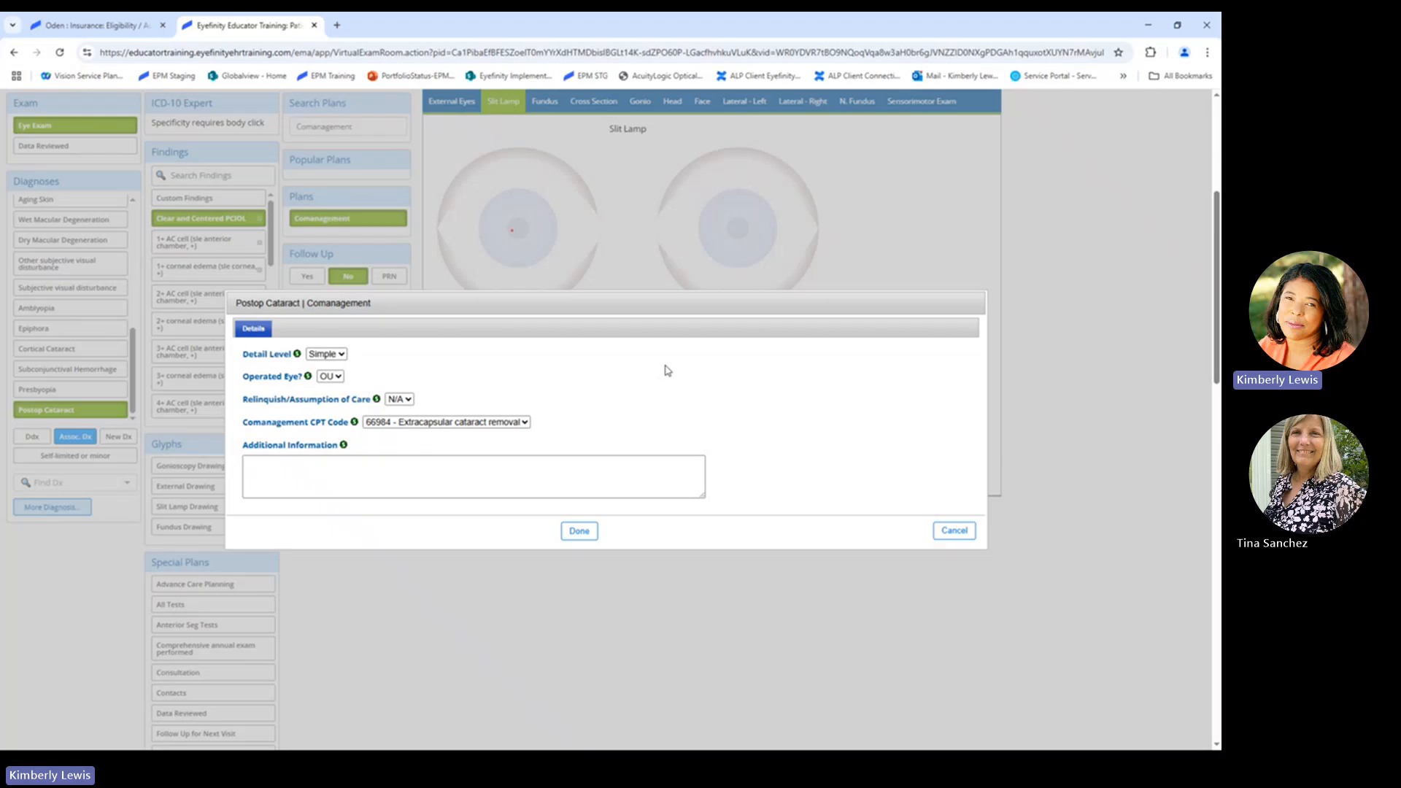
Step: Set the comanagement's operated eye to OD and care to Assuming Care, keep CPT code 66984 - Extracapsular cataract removal, and finish the plan
{"action": "left_click", "coordinate": [327, 376]}
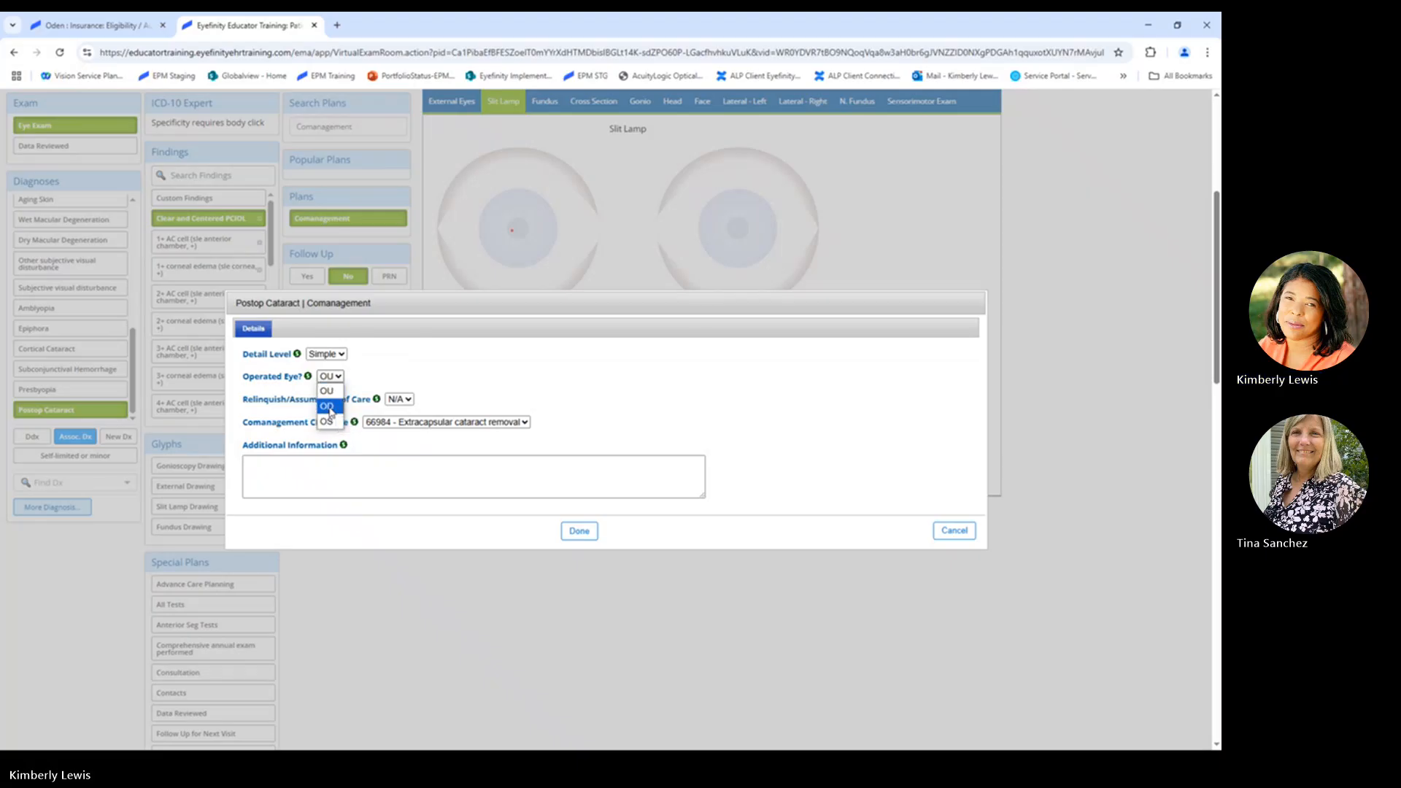
{"action": "left_click", "coordinate": [329, 407]}
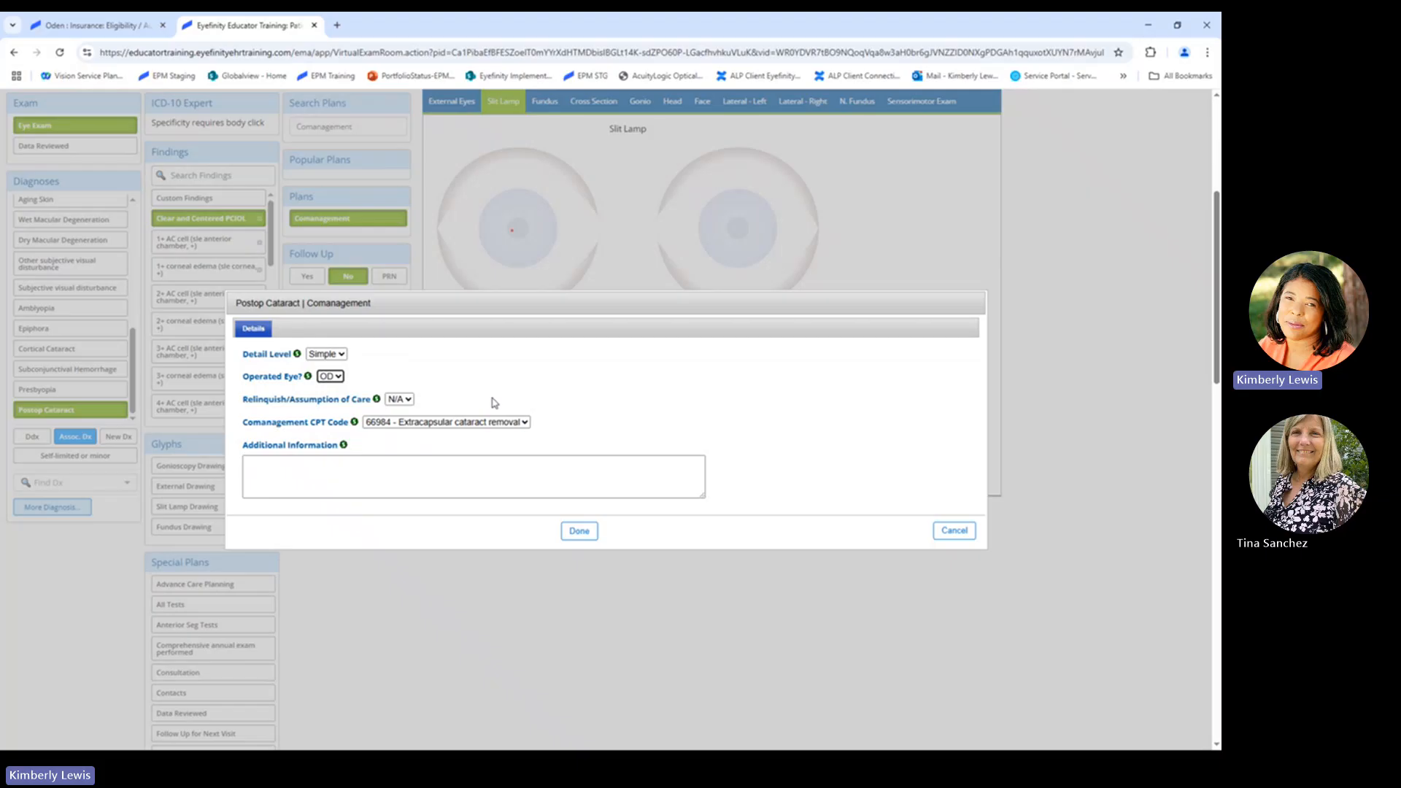
{"action": "left_click", "coordinate": [398, 400]}
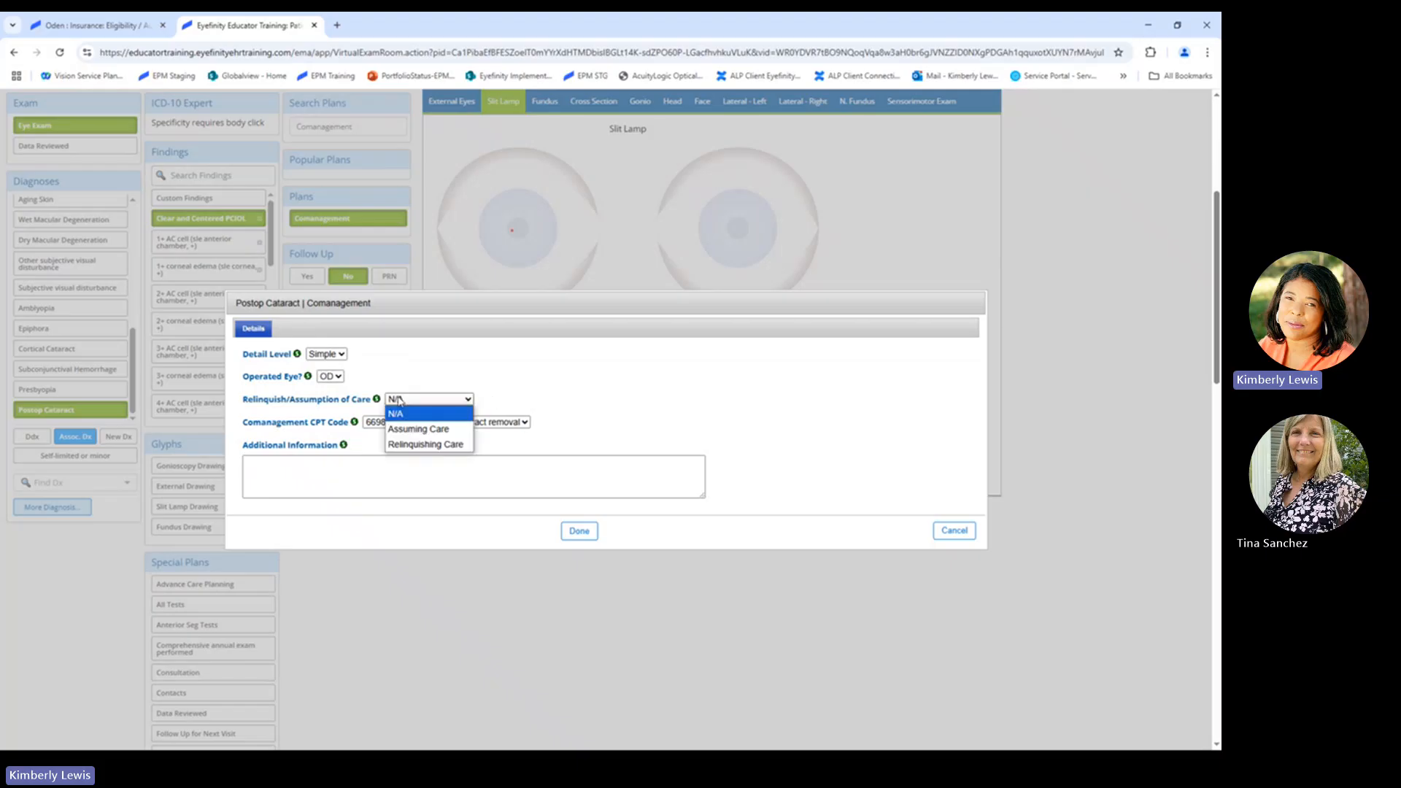
{"action": "left_click", "coordinate": [432, 429]}
{"action": "scroll", "coordinate": [570, 411], "scroll_direction": "down", "scroll_amount": 1}
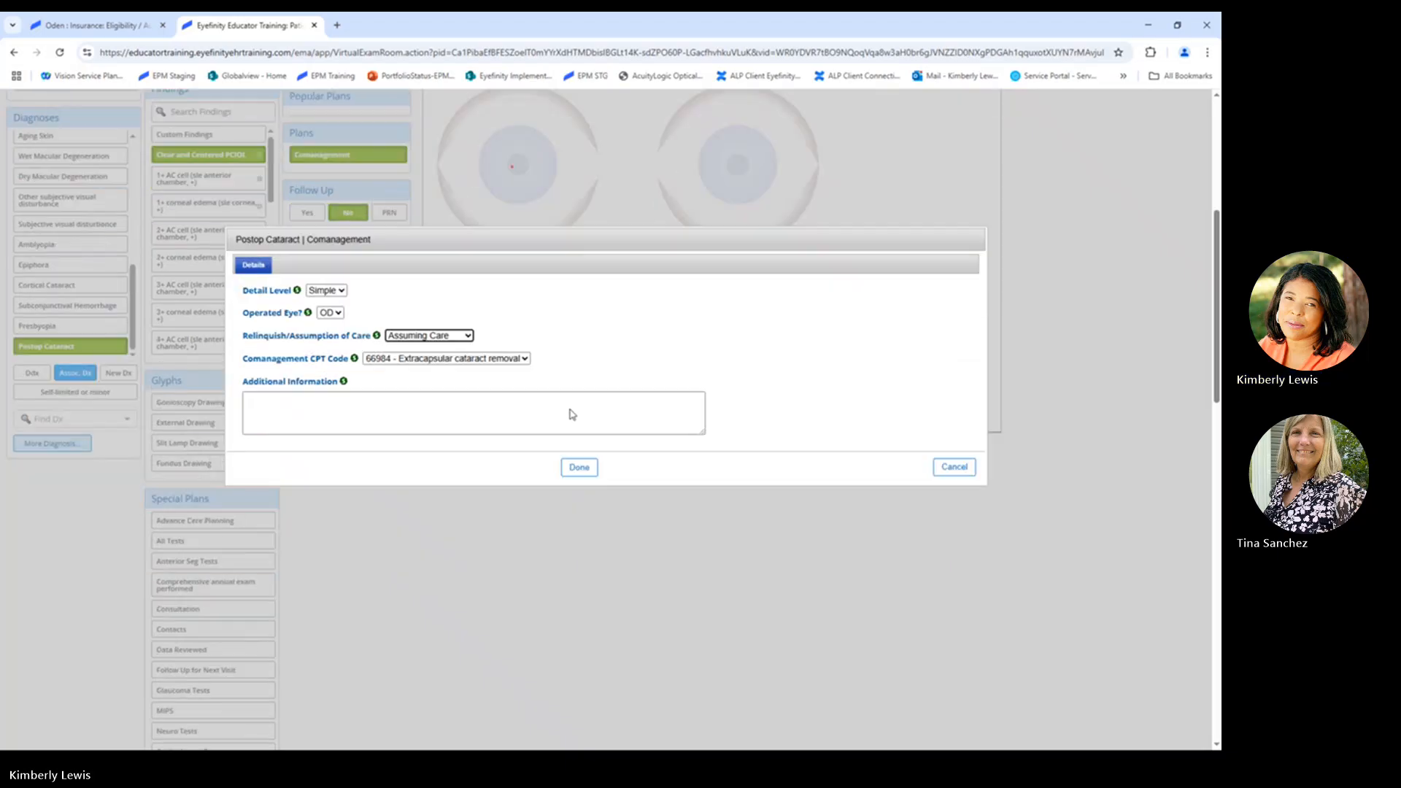
{"action": "left_click", "coordinate": [456, 358]}
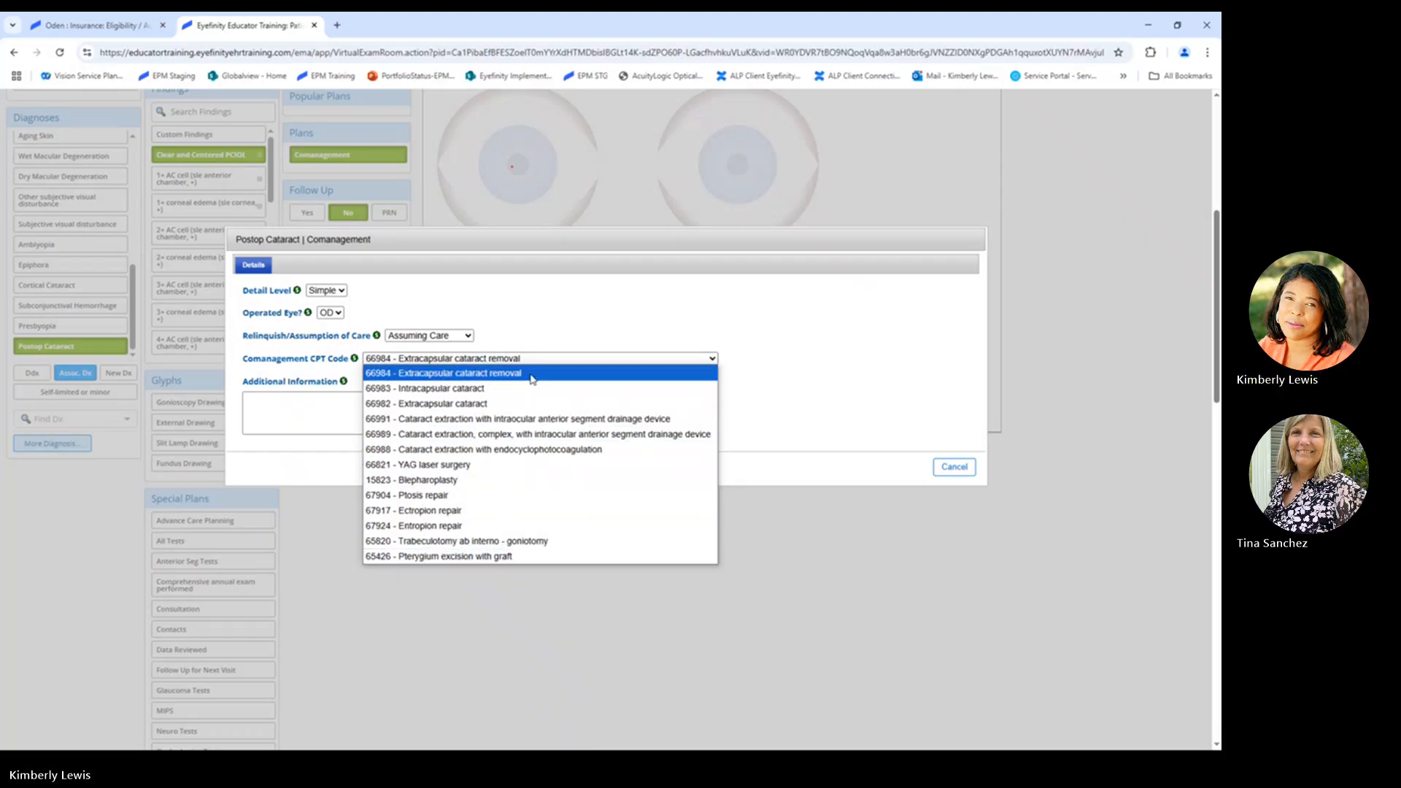
{"action": "left_click", "coordinate": [676, 345]}
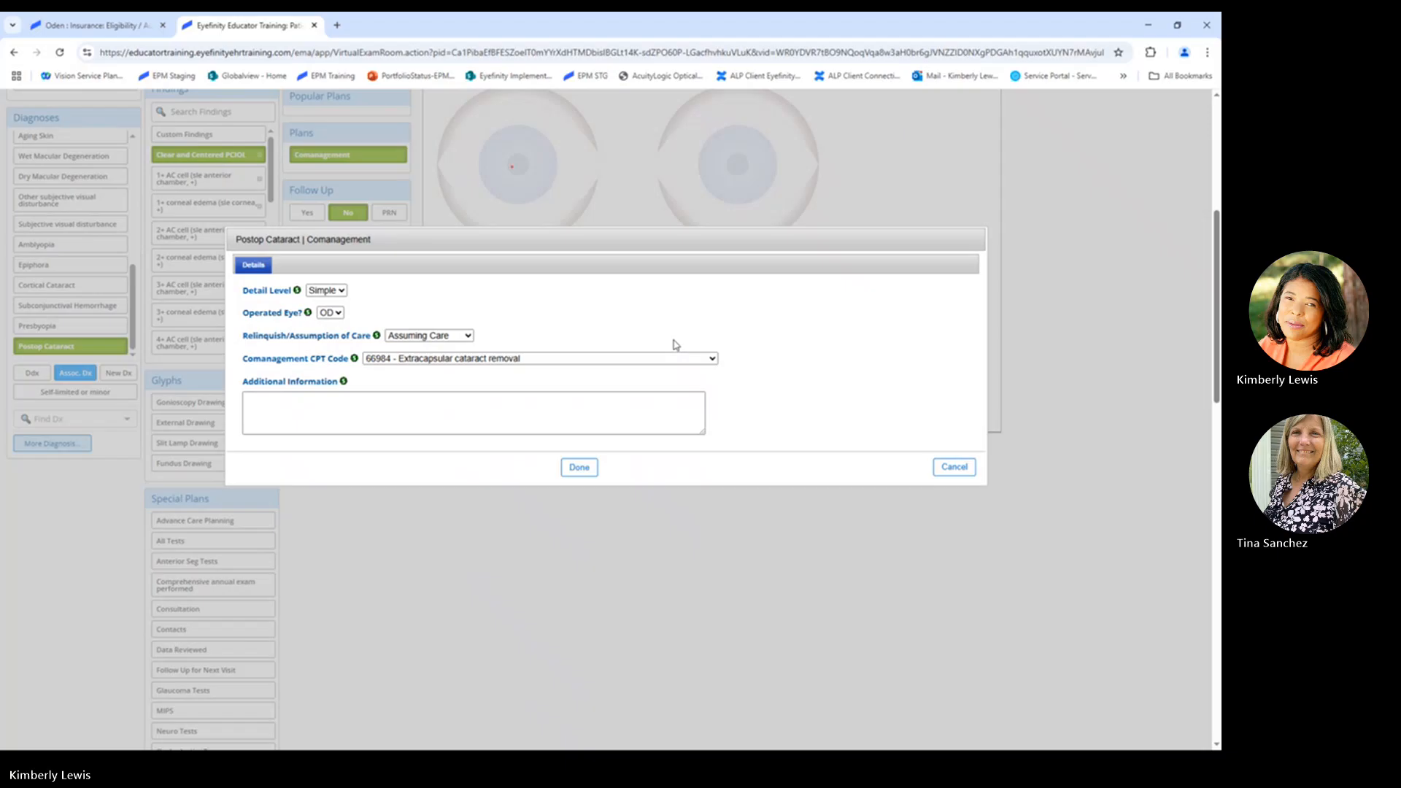
{"action": "left_click", "coordinate": [579, 467]}
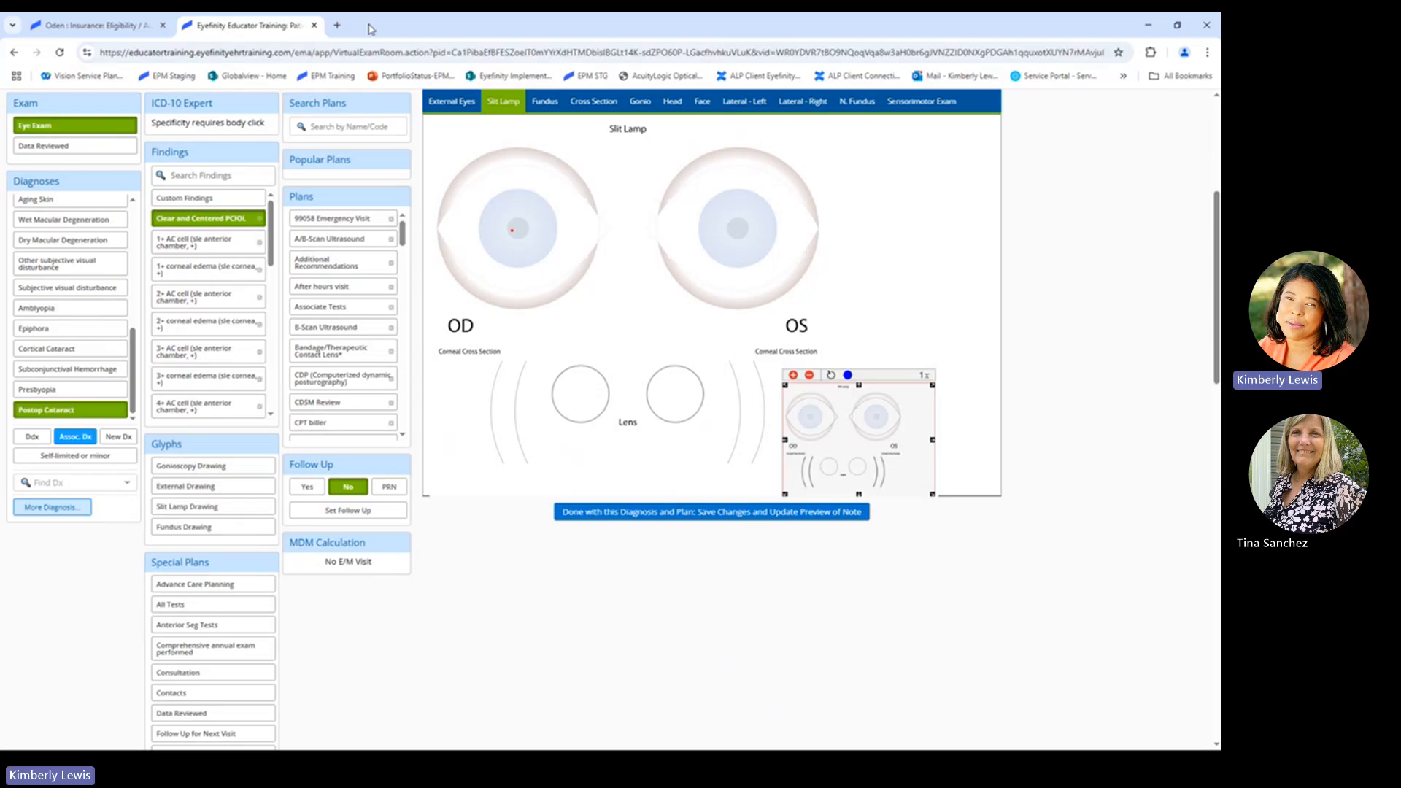
Step: Search the plans for "set", open Set Global Period, and set its location to OD
{"action": "left_click", "coordinate": [336, 128]}
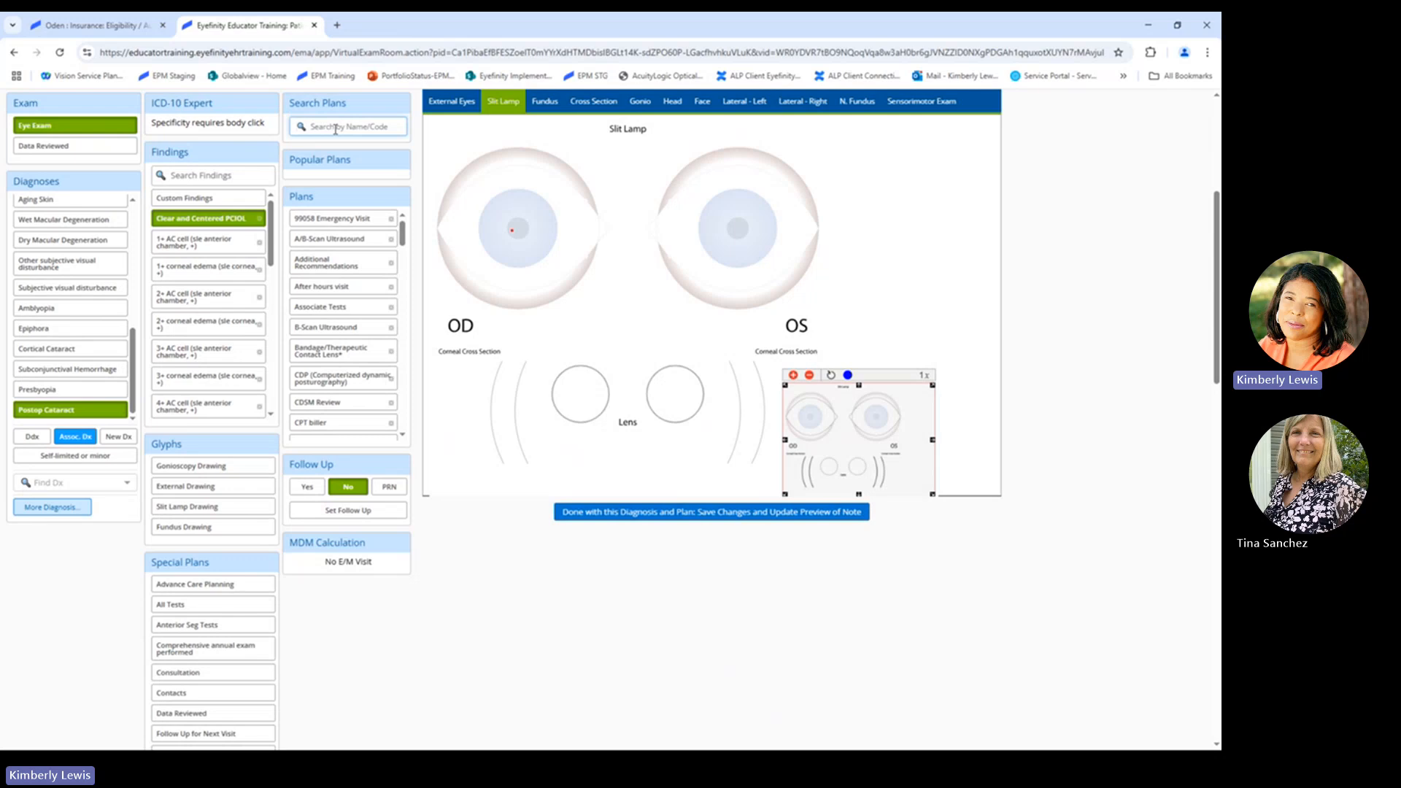
{"action": "type", "text": "set"}
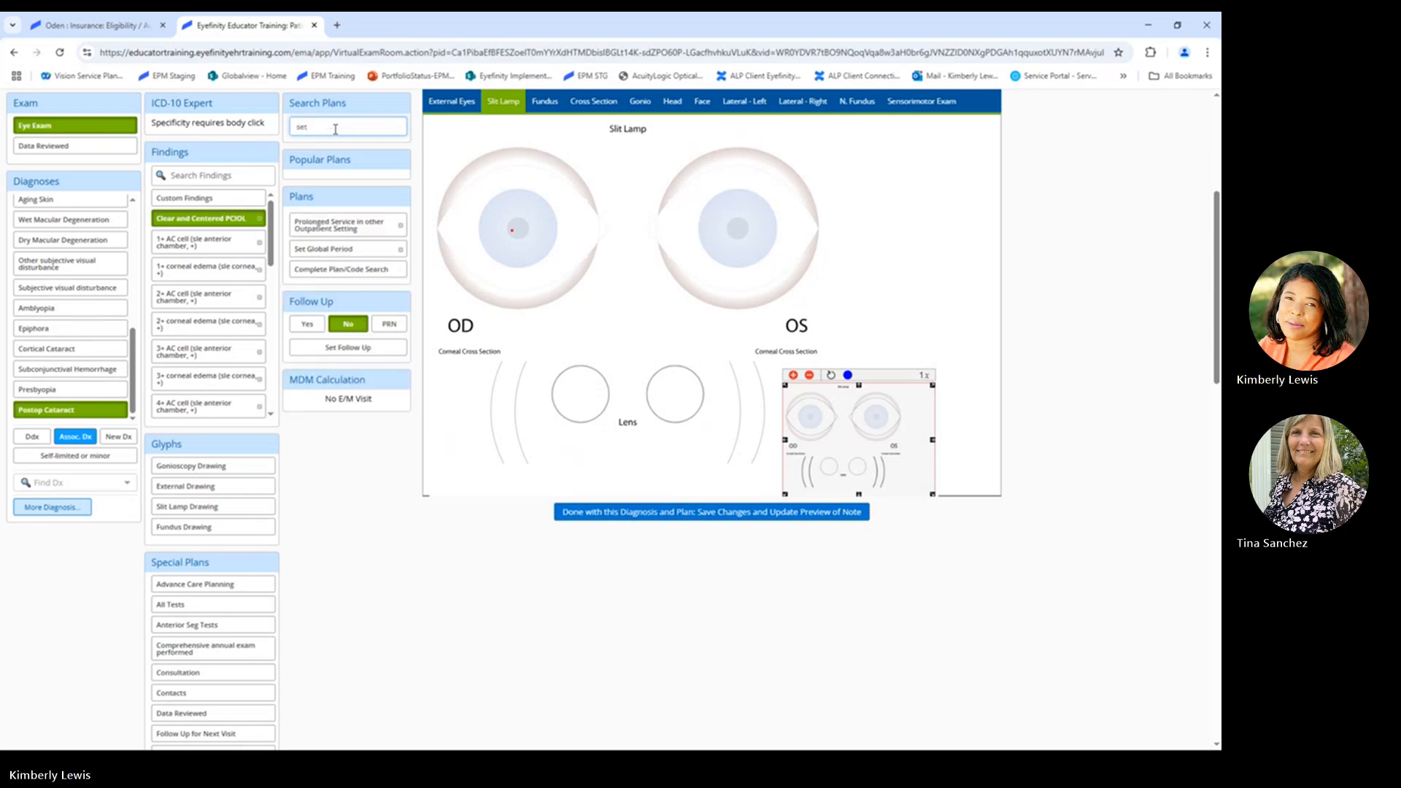
{"action": "left_click", "coordinate": [346, 252]}
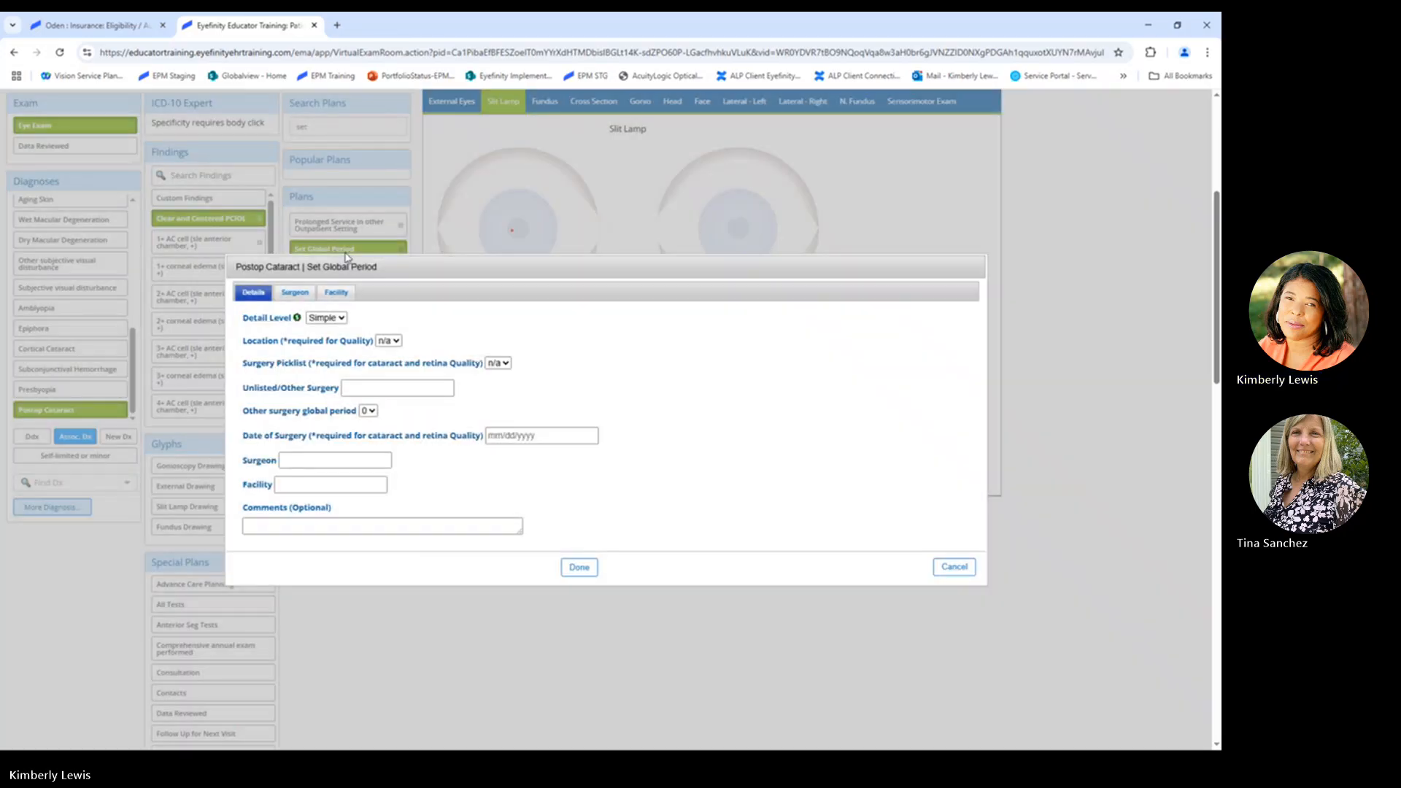
{"action": "left_click", "coordinate": [395, 342]}
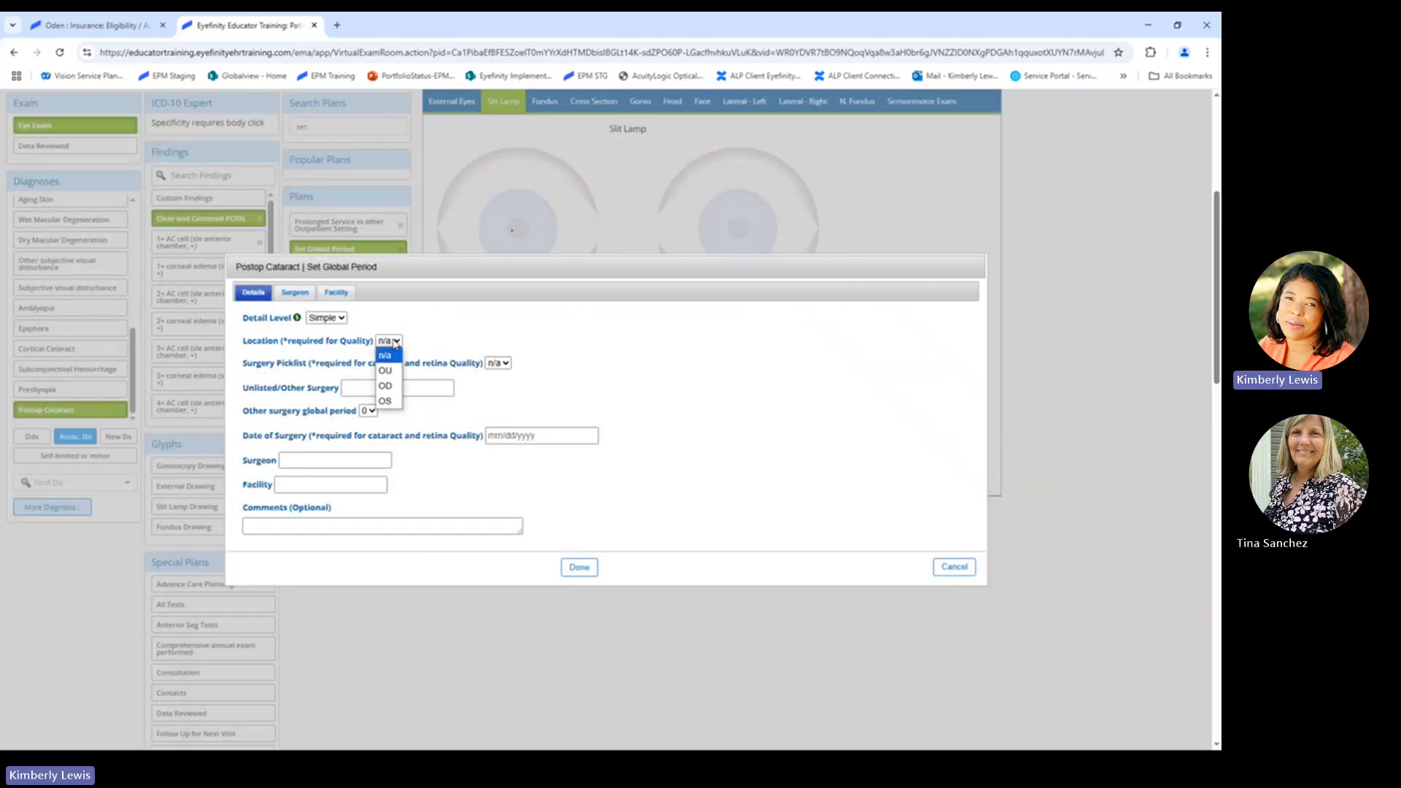
{"action": "left_click", "coordinate": [385, 384]}
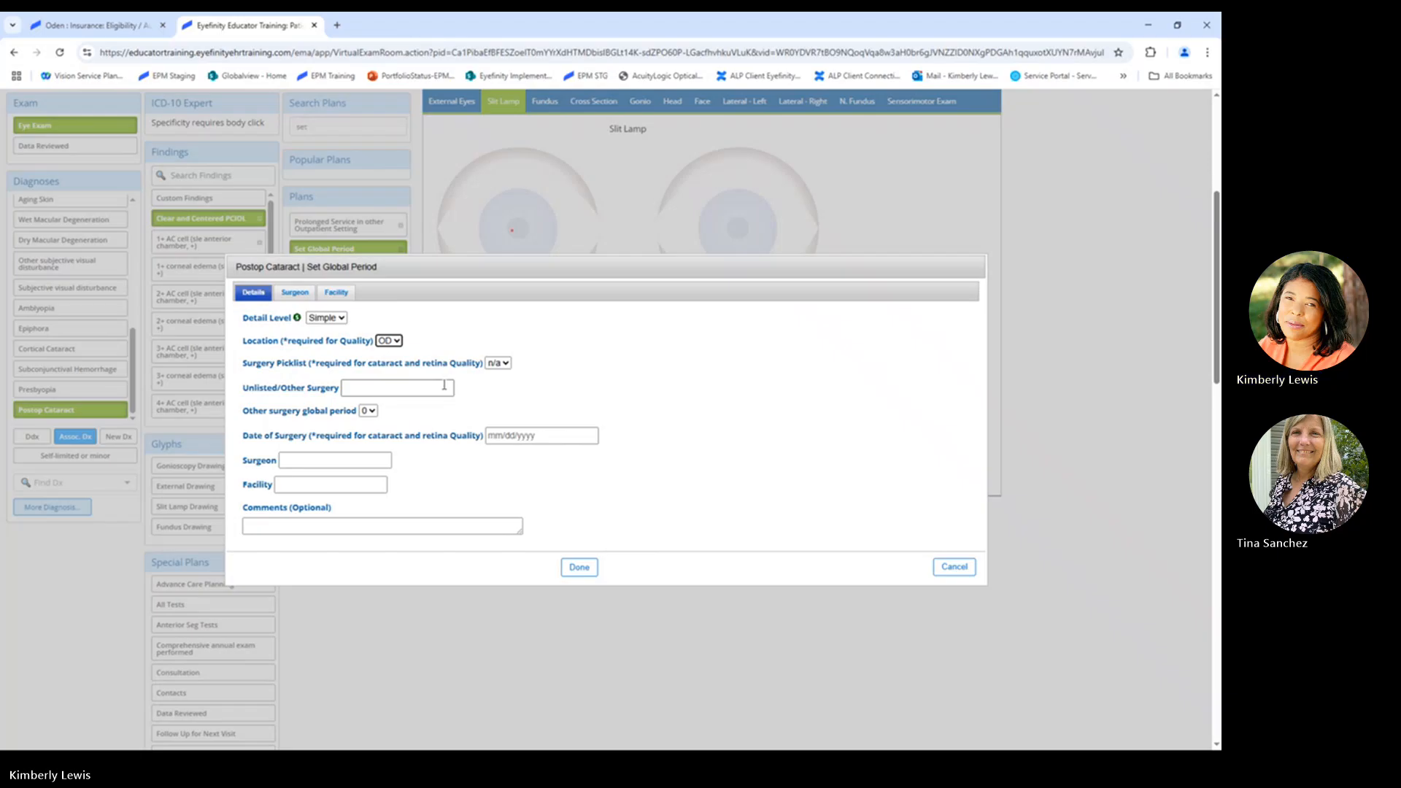
Step: Set the other surgery global period to 90 and the date of surgery to 04/10/2025, and finish the plan
{"action": "left_click", "coordinate": [364, 412]}
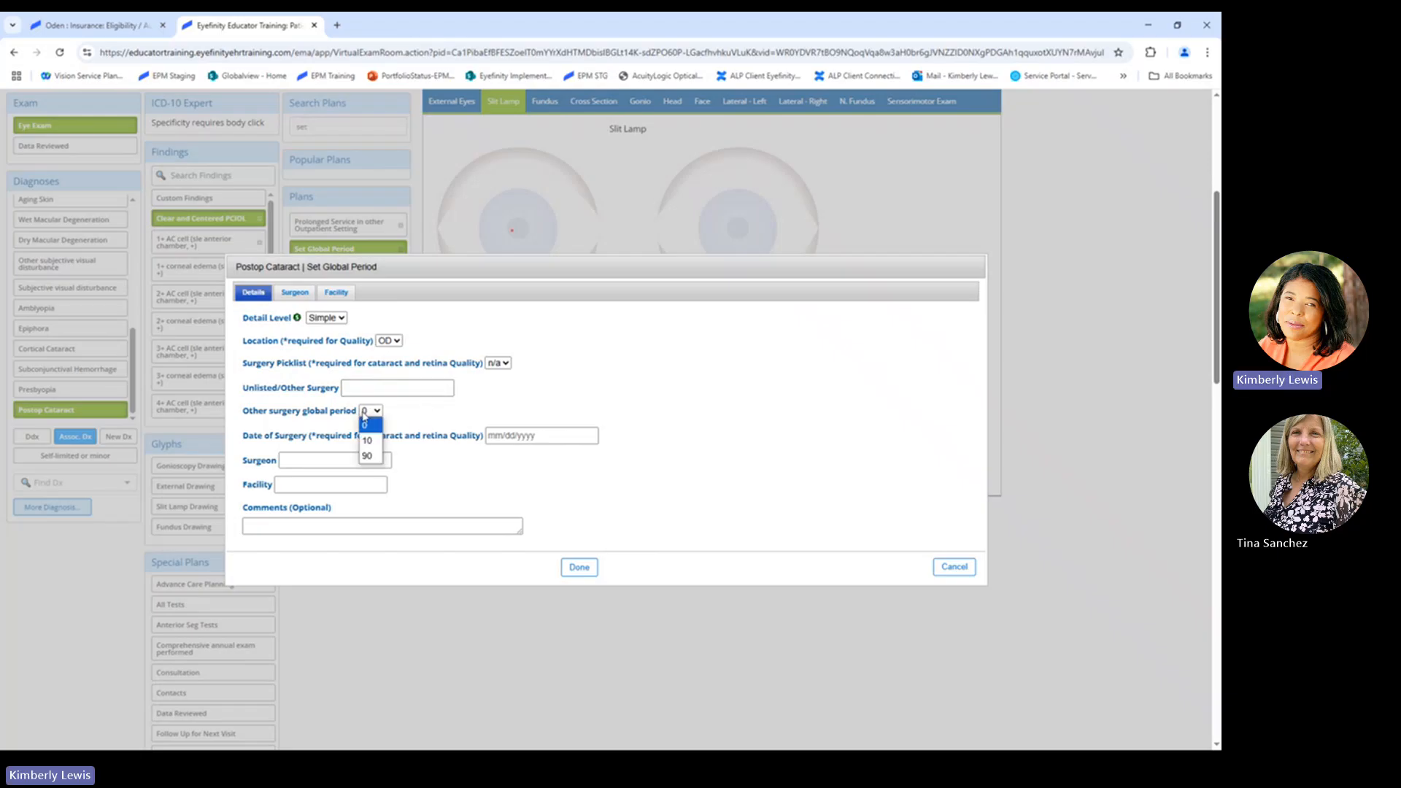
{"action": "left_click", "coordinate": [367, 455]}
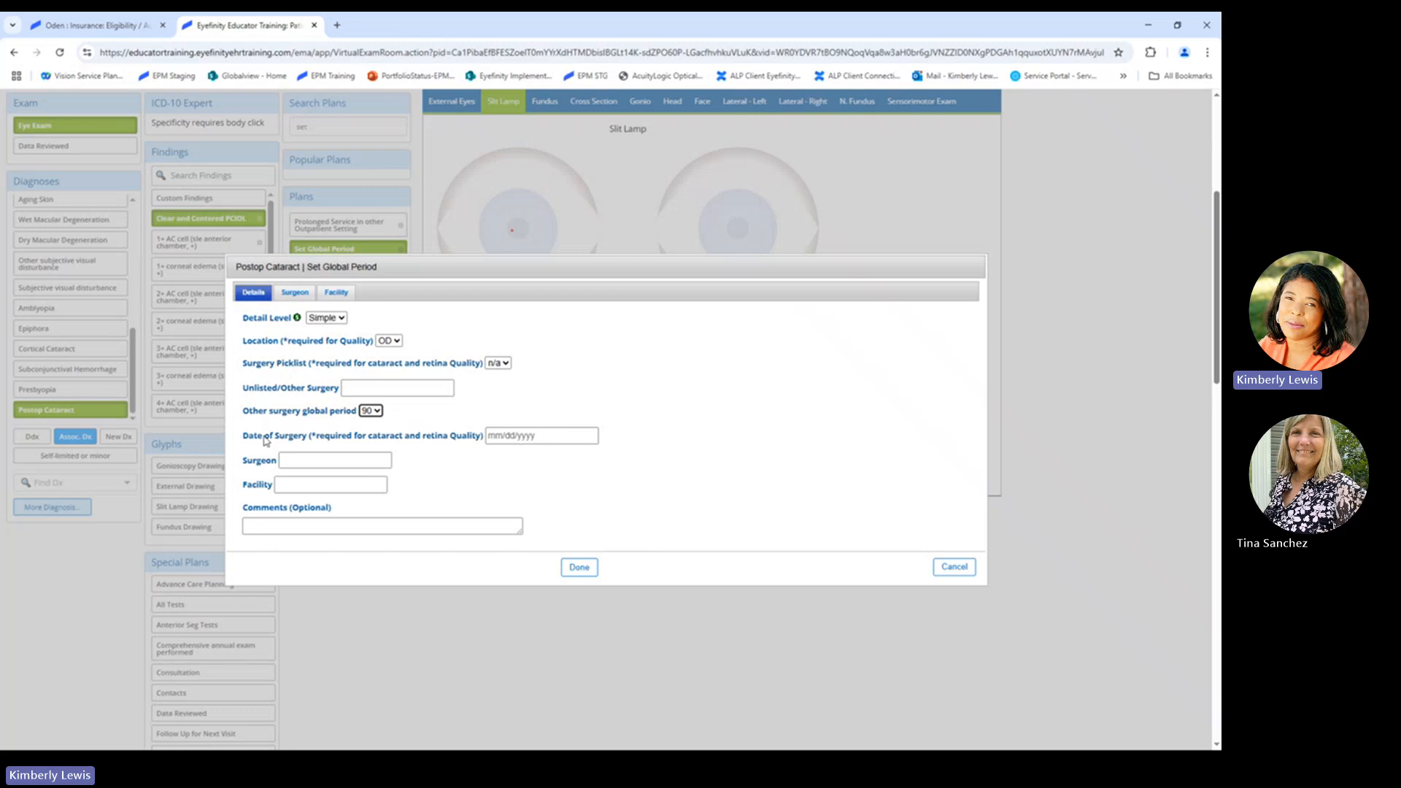
{"action": "left_click", "coordinate": [499, 435]}
{"action": "left_click", "coordinate": [520, 437]}
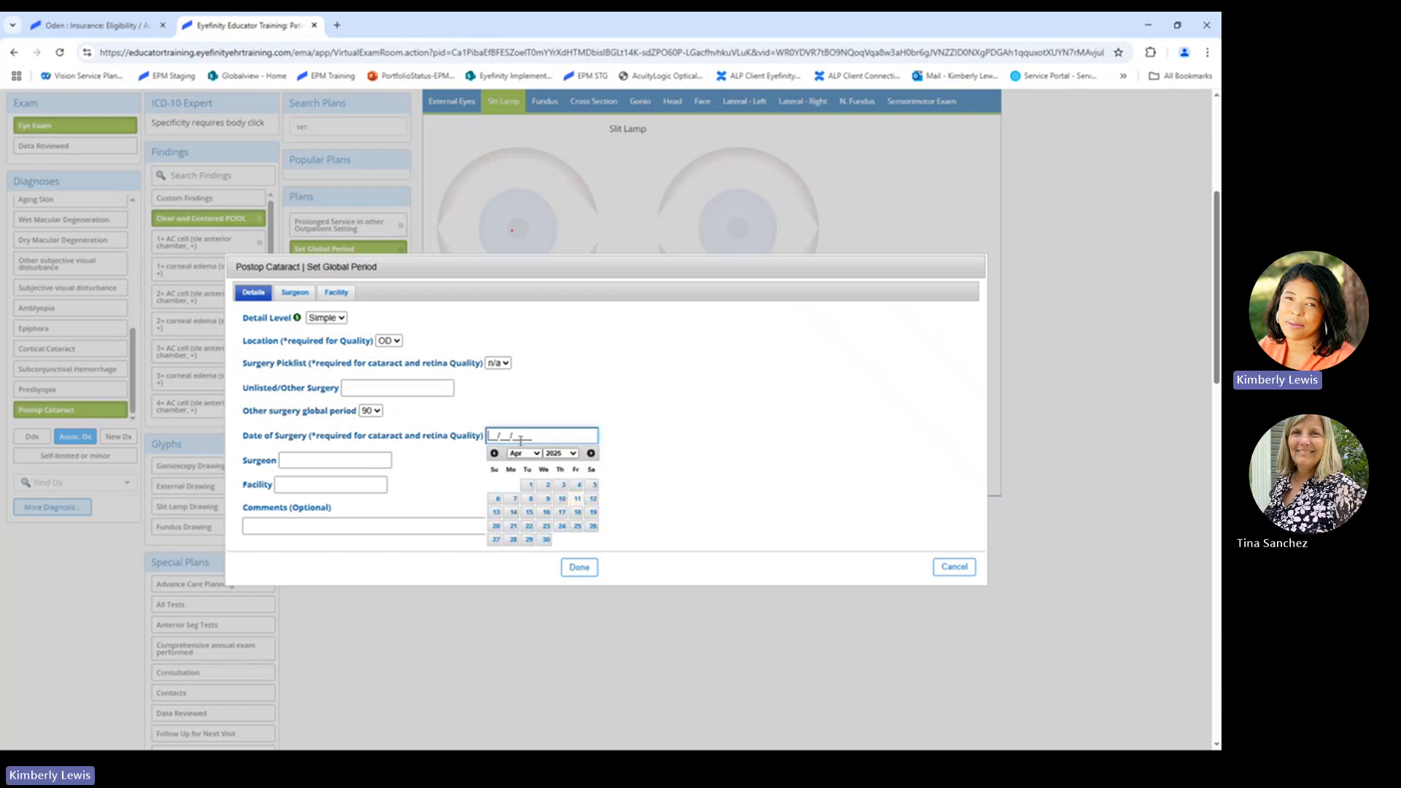
{"action": "left_click", "coordinate": [562, 500]}
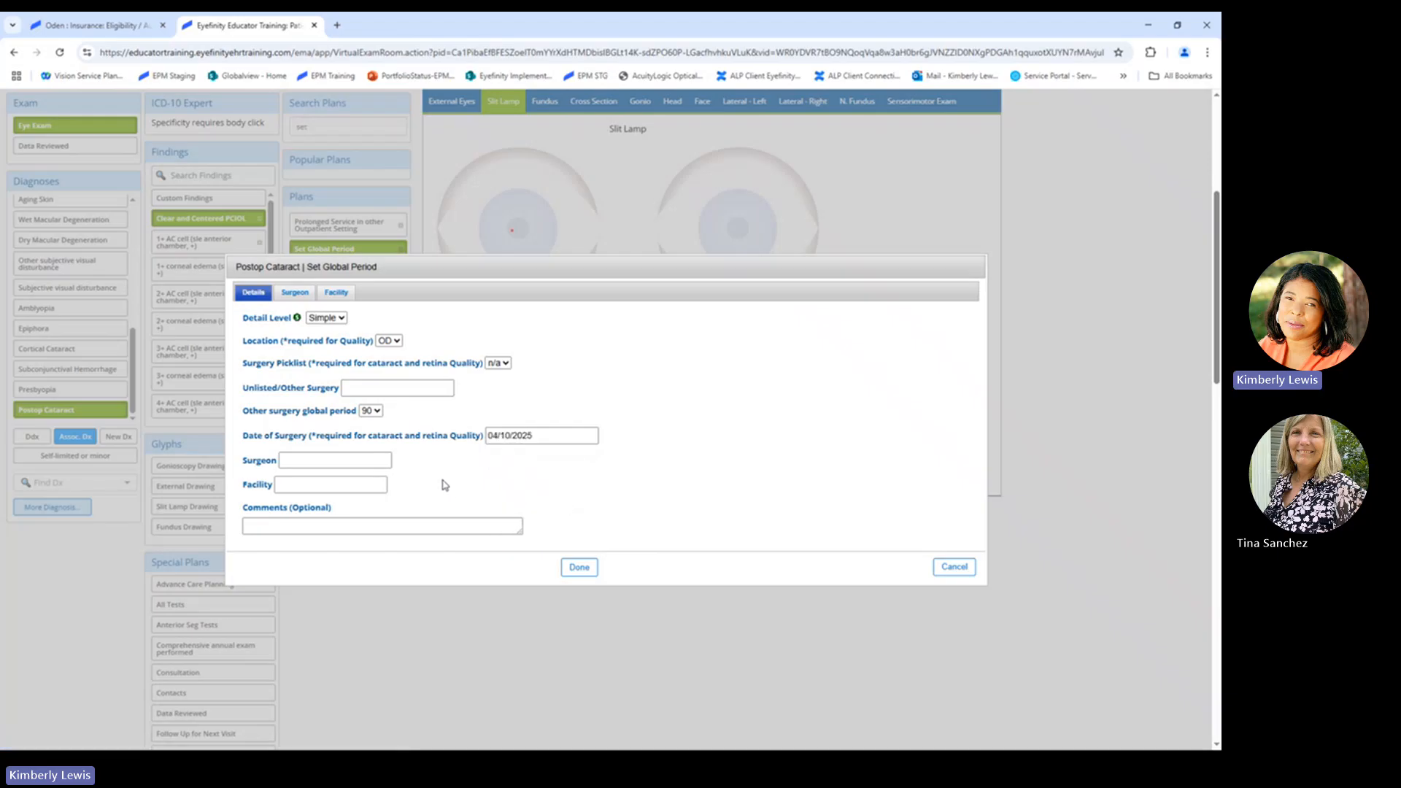
{"action": "scroll", "coordinate": [440, 470], "scroll_direction": "down", "scroll_amount": 1}
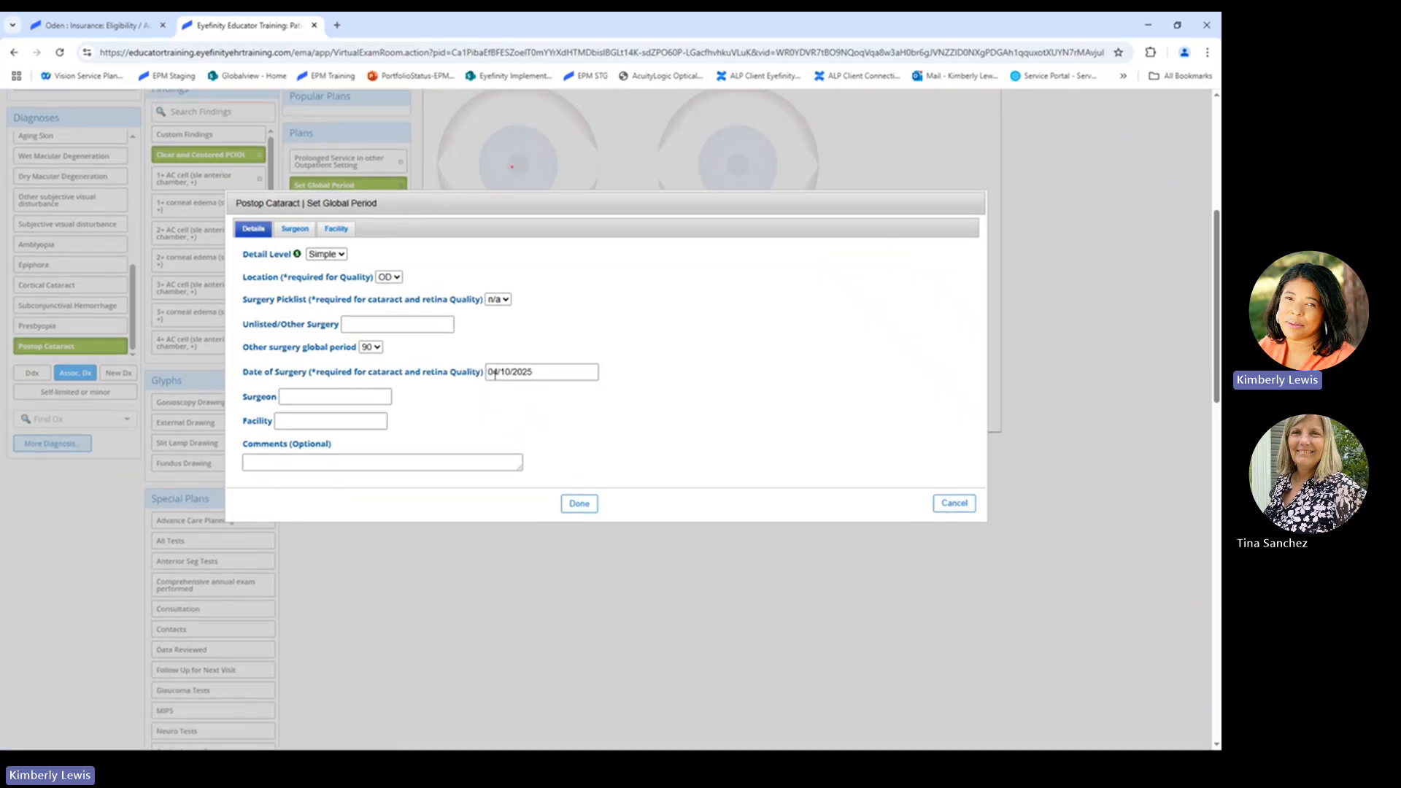
{"action": "left_click", "coordinate": [580, 505]}
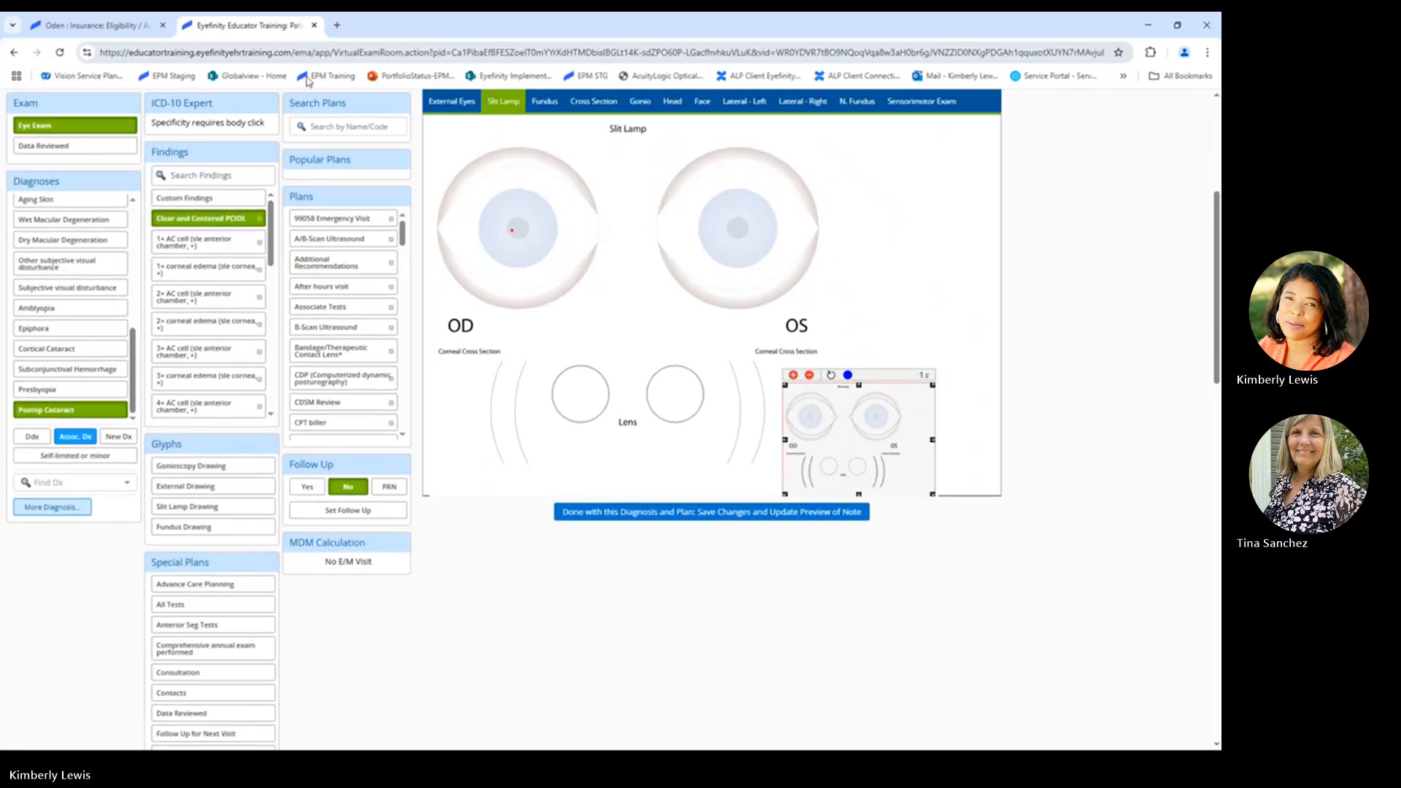
Step: Search the plans for "f/u" and open F/U for Next Visit Cataract
{"action": "left_click", "coordinate": [338, 128]}
{"action": "left_click", "coordinate": [338, 129]}
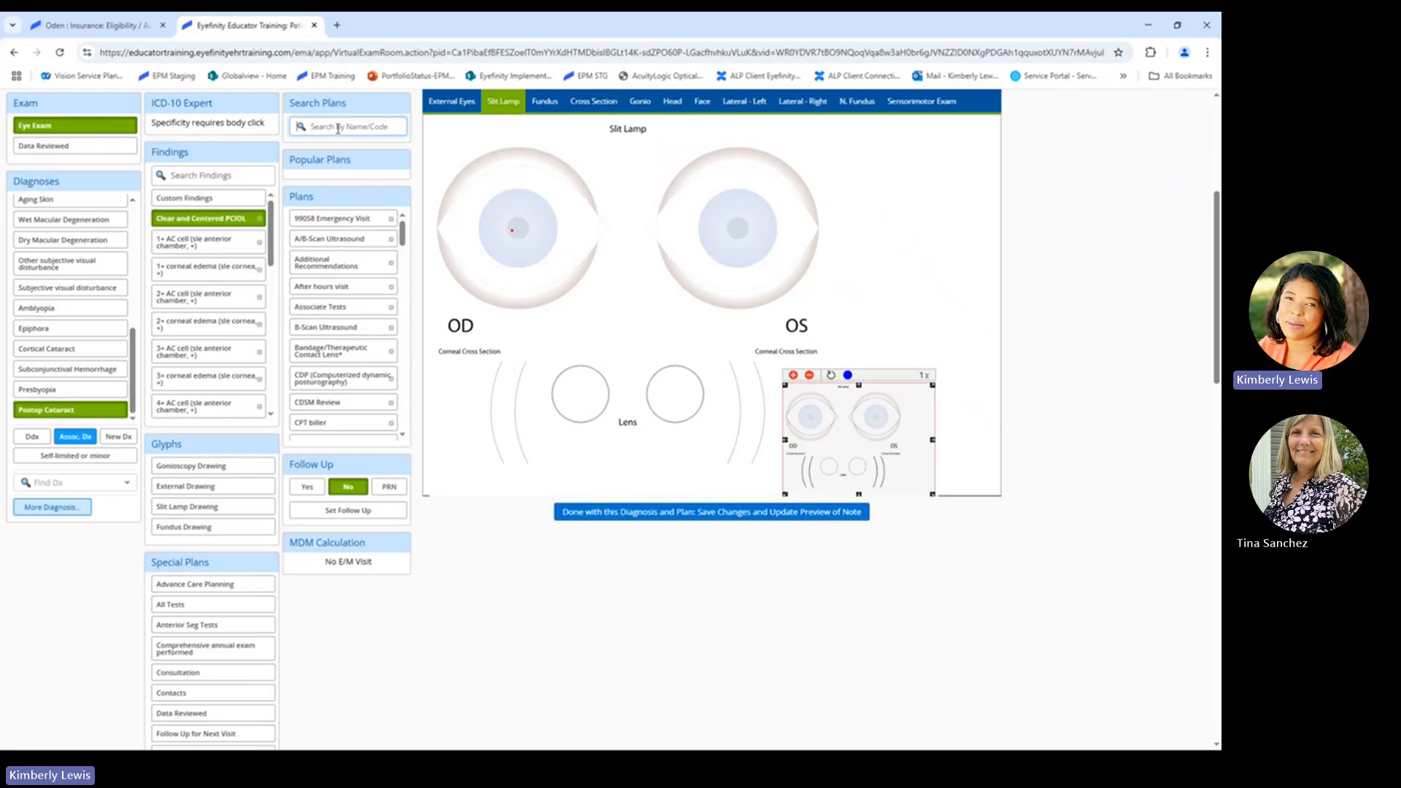
{"action": "type", "text": "f"}
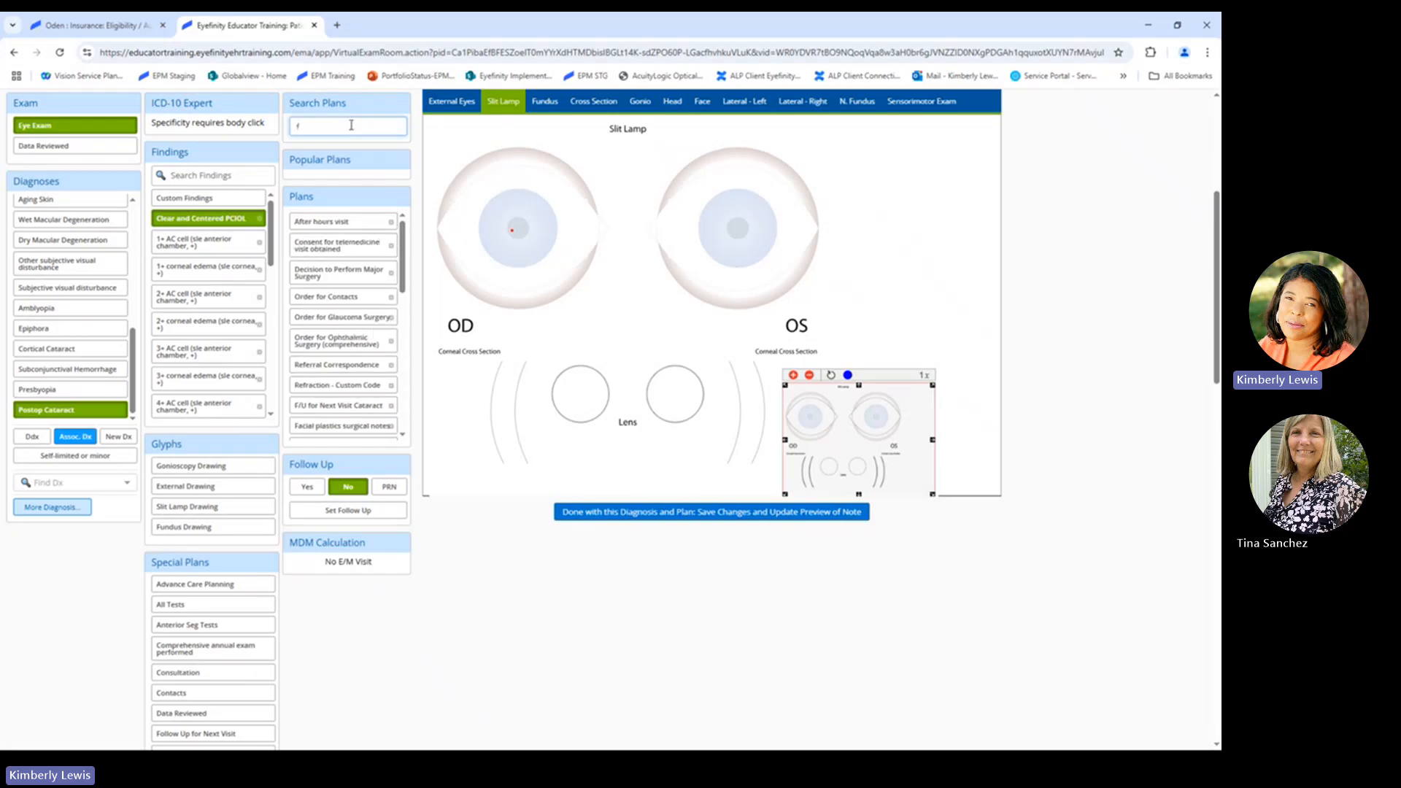
{"action": "type", "text": "/u"}
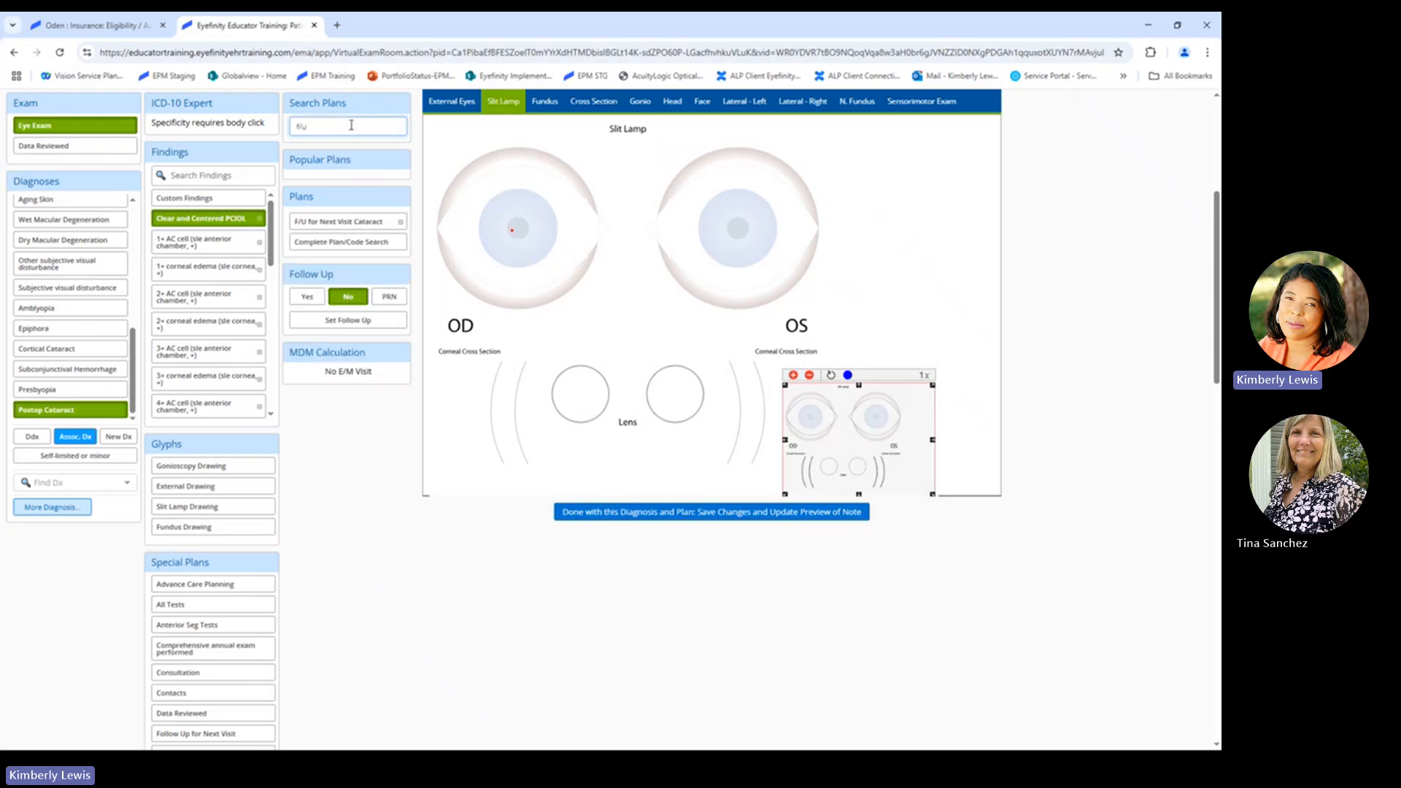
{"action": "left_click", "coordinate": [365, 223]}
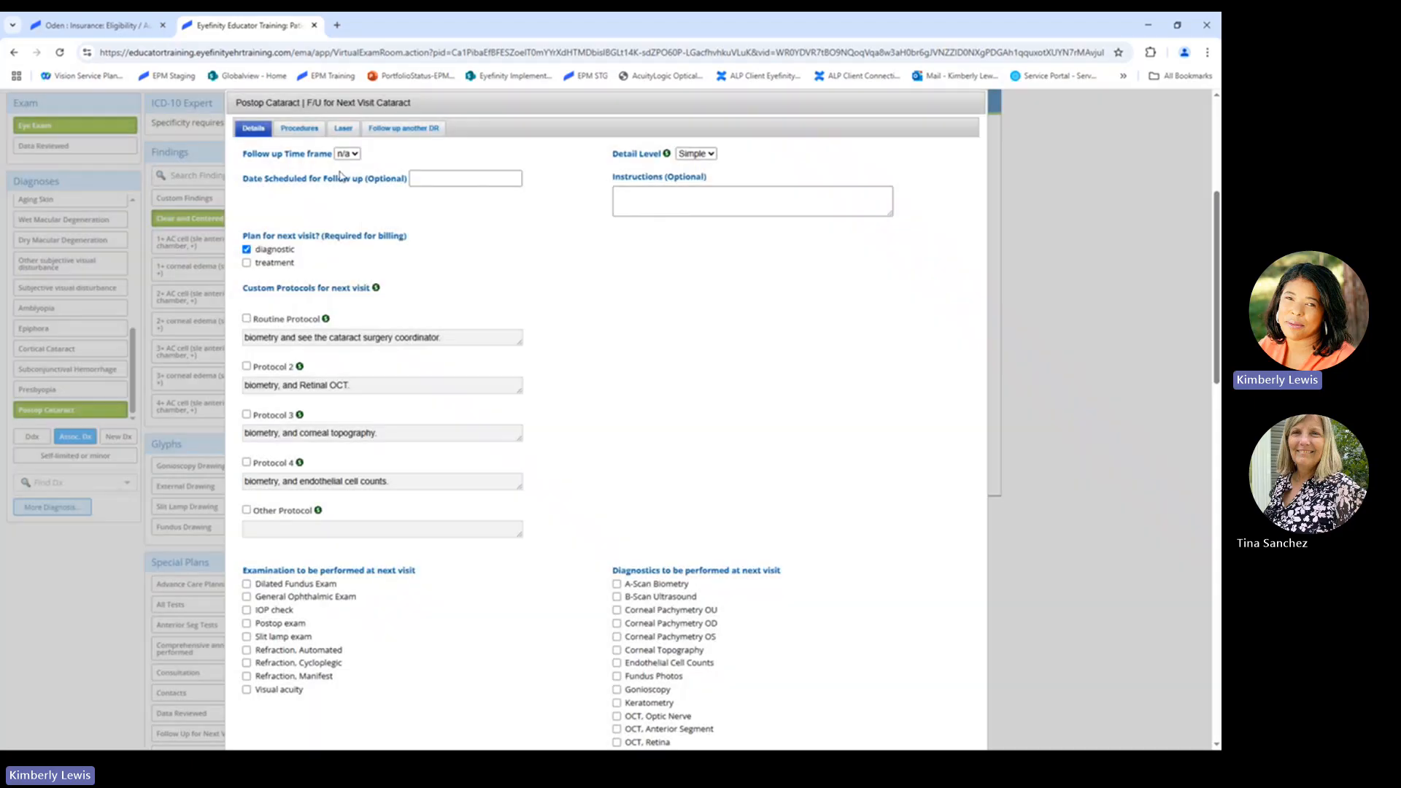
Step: Set the follow-up time frame to 8 days, finish the plan, and save the completed diagnosis and plan to the note
{"action": "left_click", "coordinate": [348, 154]}
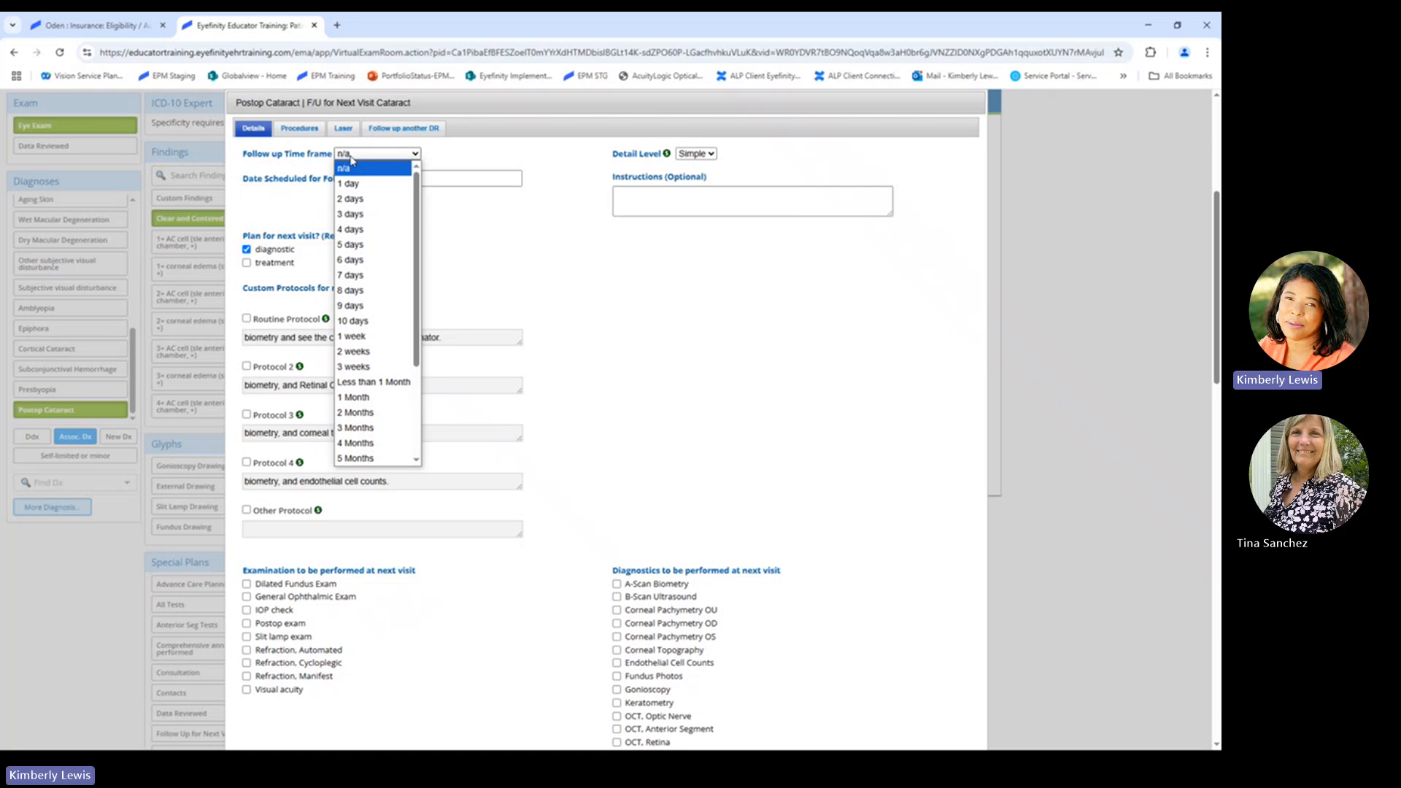
{"action": "left_click", "coordinate": [385, 291]}
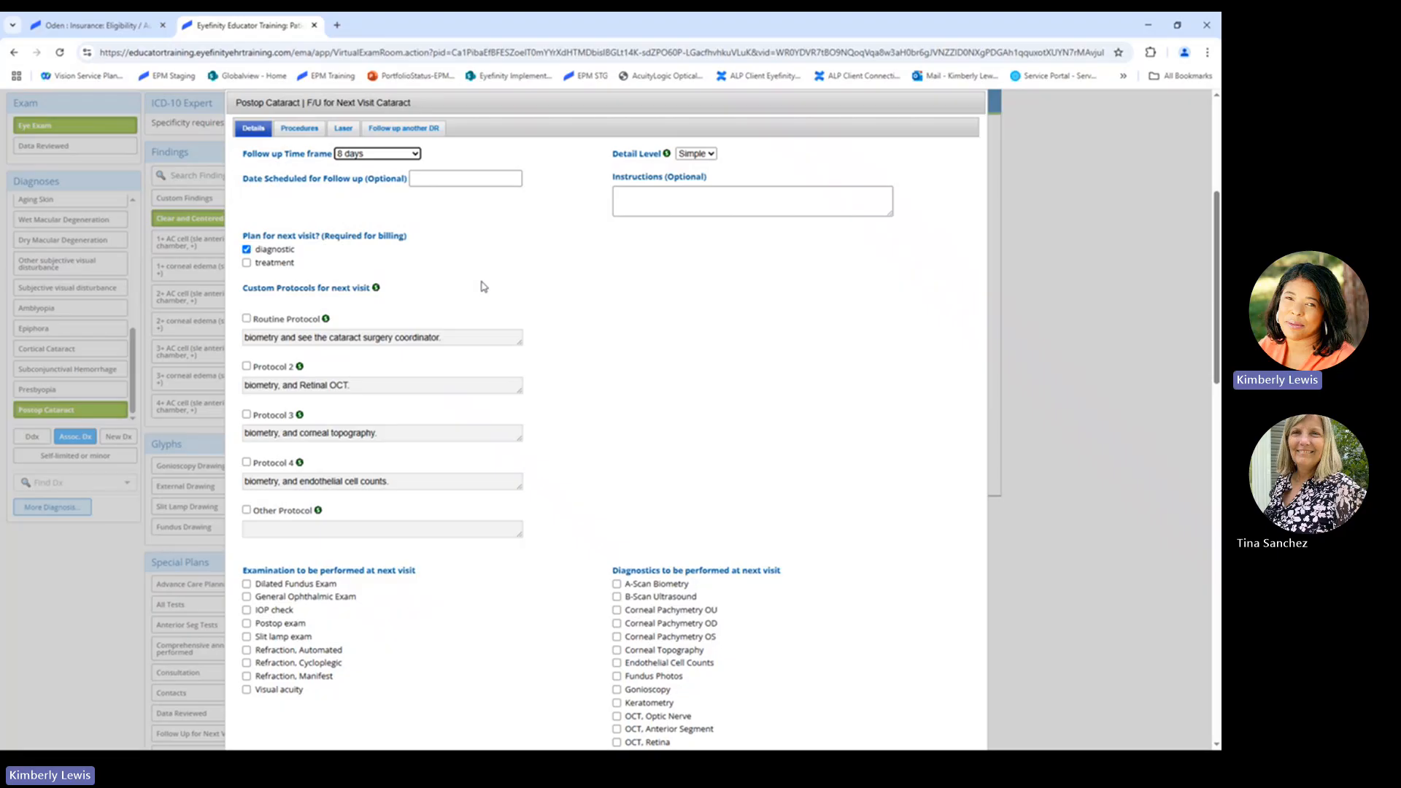
{"action": "scroll", "coordinate": [481, 286], "scroll_direction": "down", "scroll_amount": 1}
{"action": "scroll", "coordinate": [481, 280], "scroll_direction": "down", "scroll_amount": 3}
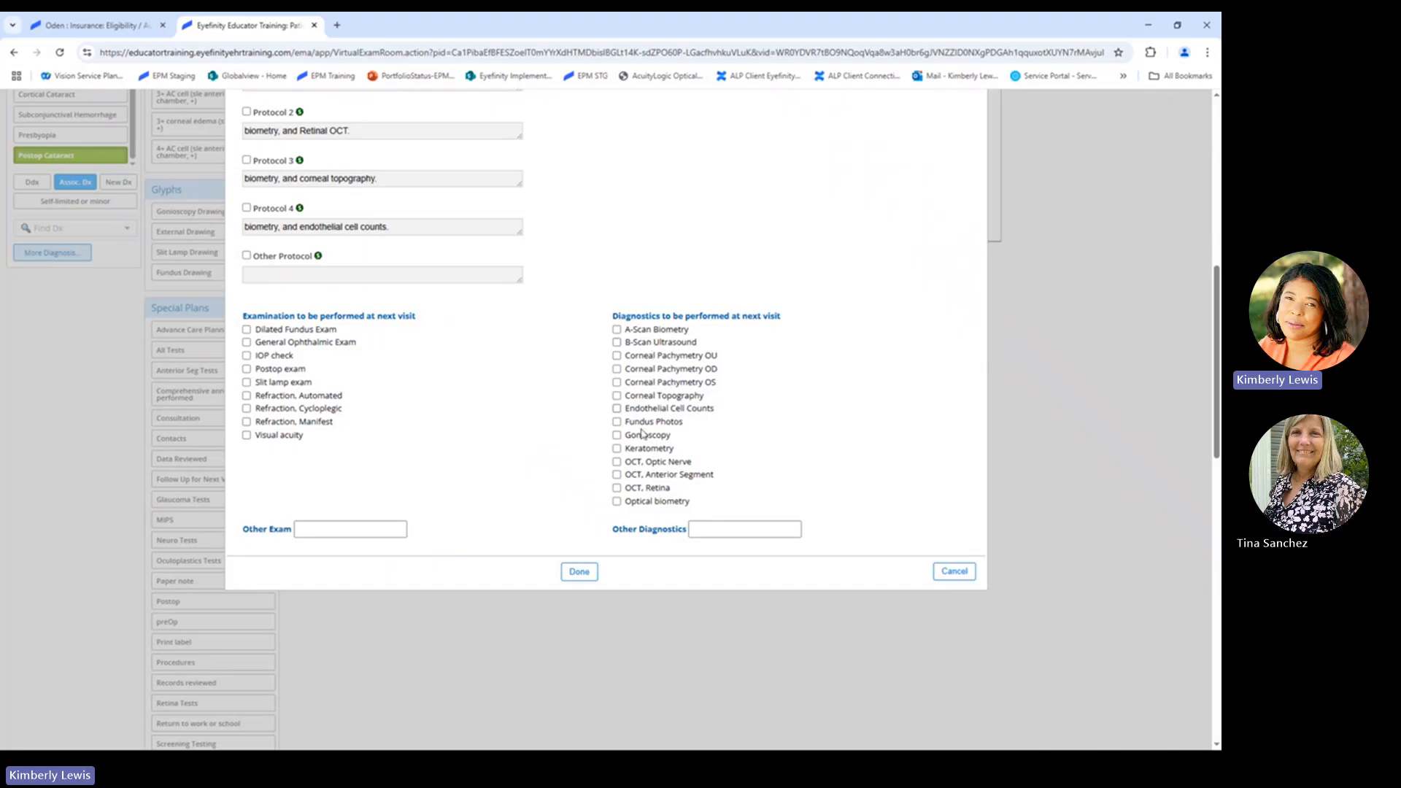
{"action": "scroll", "coordinate": [420, 371], "scroll_direction": "up", "scroll_amount": 2}
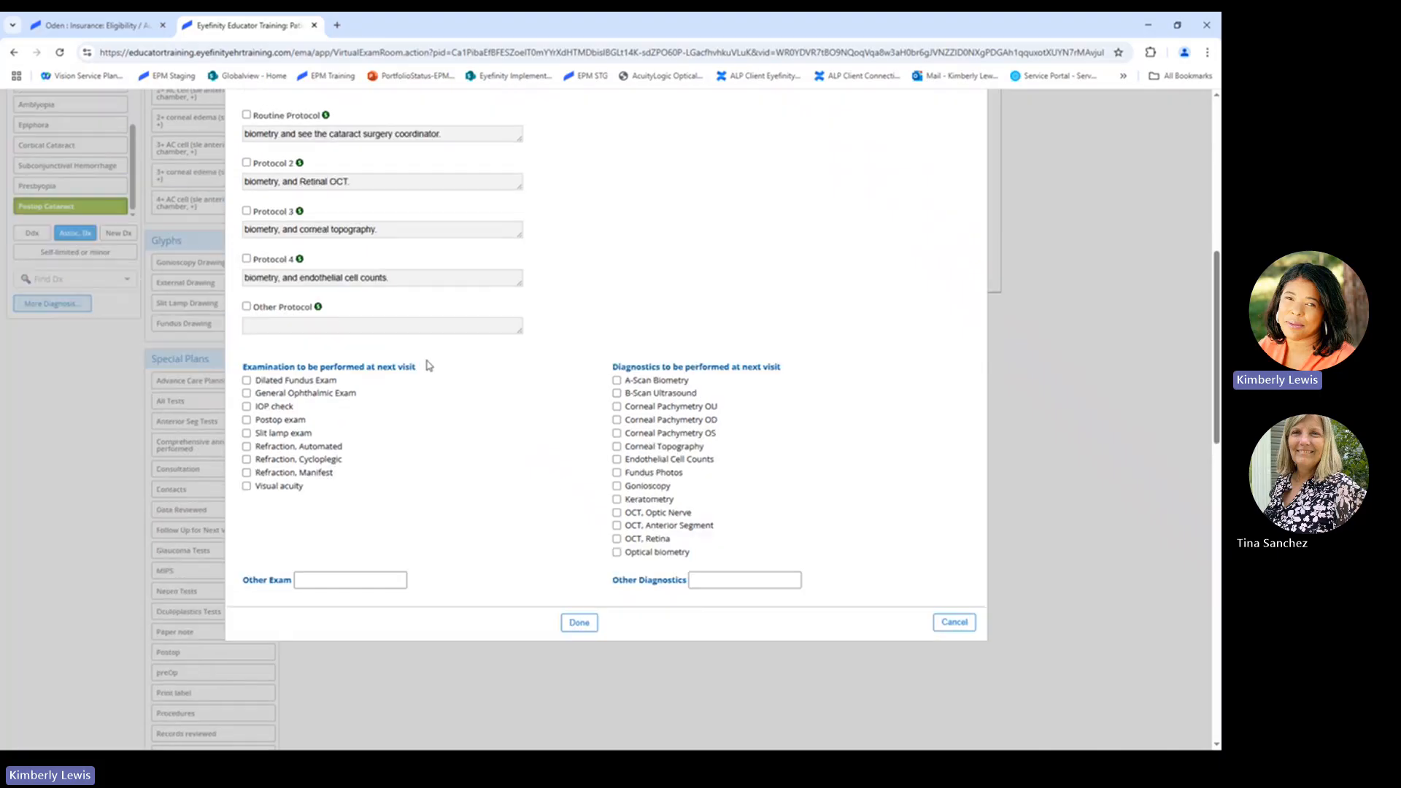
{"action": "scroll", "coordinate": [426, 359], "scroll_direction": "down", "scroll_amount": 2}
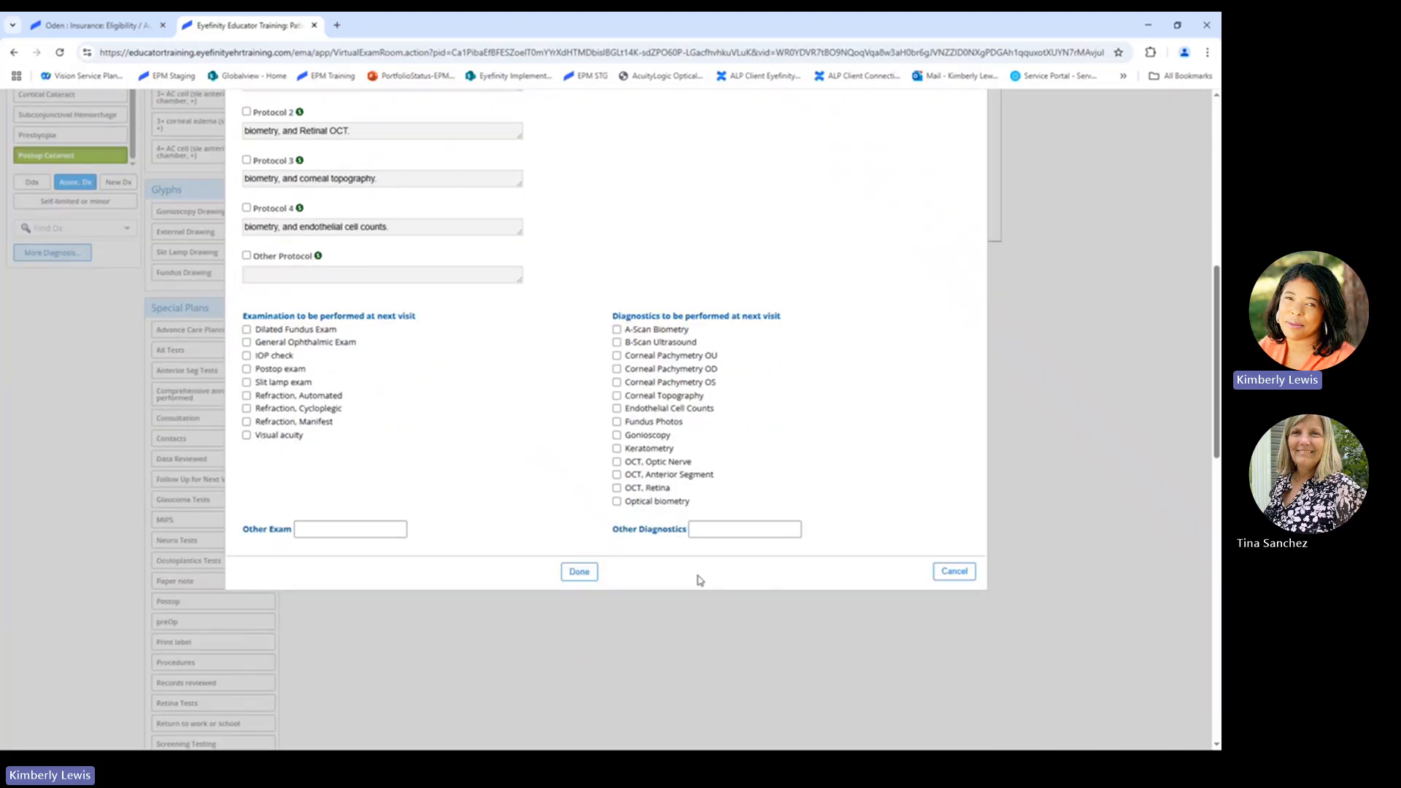
{"action": "left_click", "coordinate": [587, 575]}
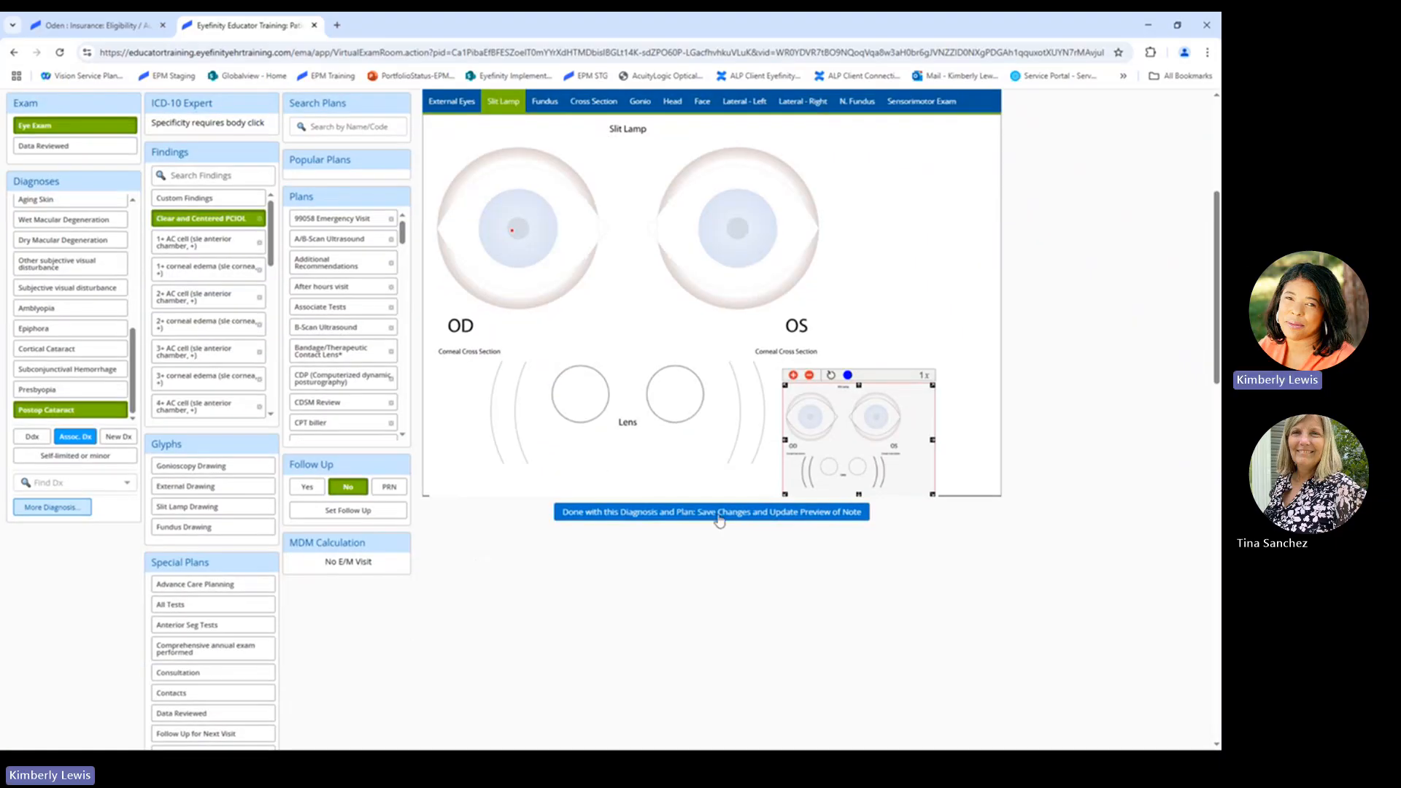
{"action": "left_click", "coordinate": [669, 513]}
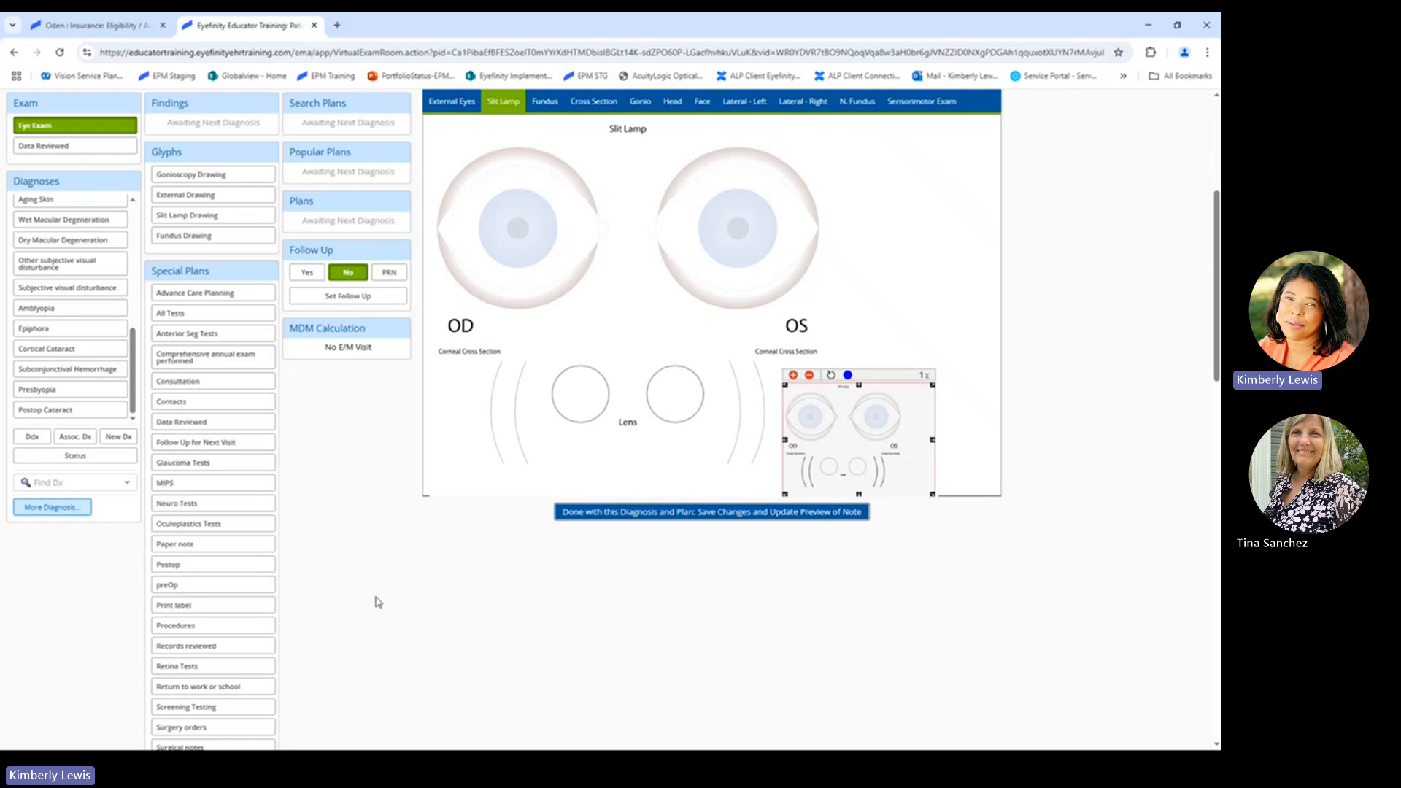
Step: Review the progress note's exam and plan entries, and check the findings recorded under the Postop Cataract OD diagnosis
{"action": "scroll", "coordinate": [378, 601], "scroll_direction": "down", "scroll_amount": 1}
{"action": "scroll", "coordinate": [377, 602], "scroll_direction": "down", "scroll_amount": 6}
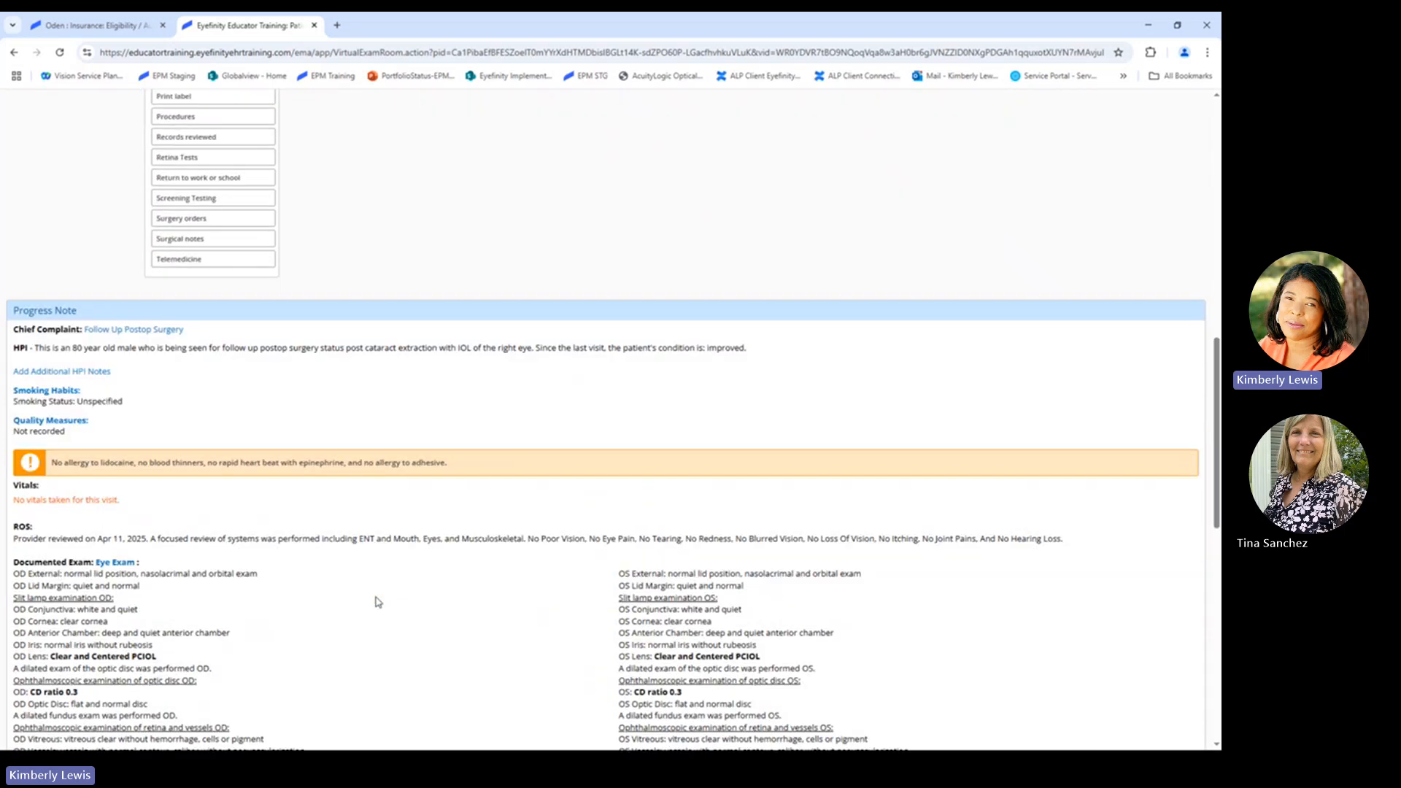
{"action": "scroll", "coordinate": [377, 602], "scroll_direction": "down", "scroll_amount": 1}
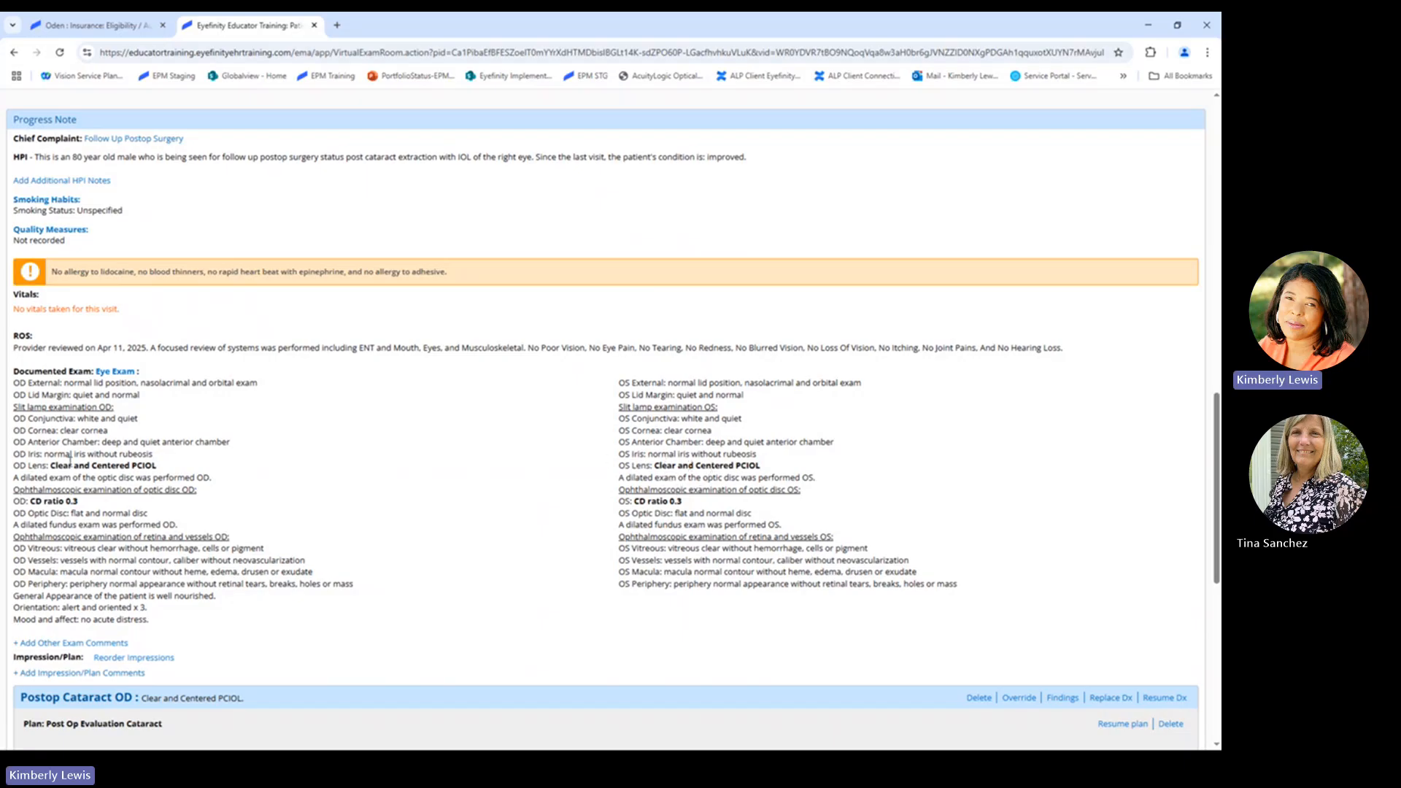
{"action": "scroll", "coordinate": [262, 511], "scroll_direction": "down", "scroll_amount": 2}
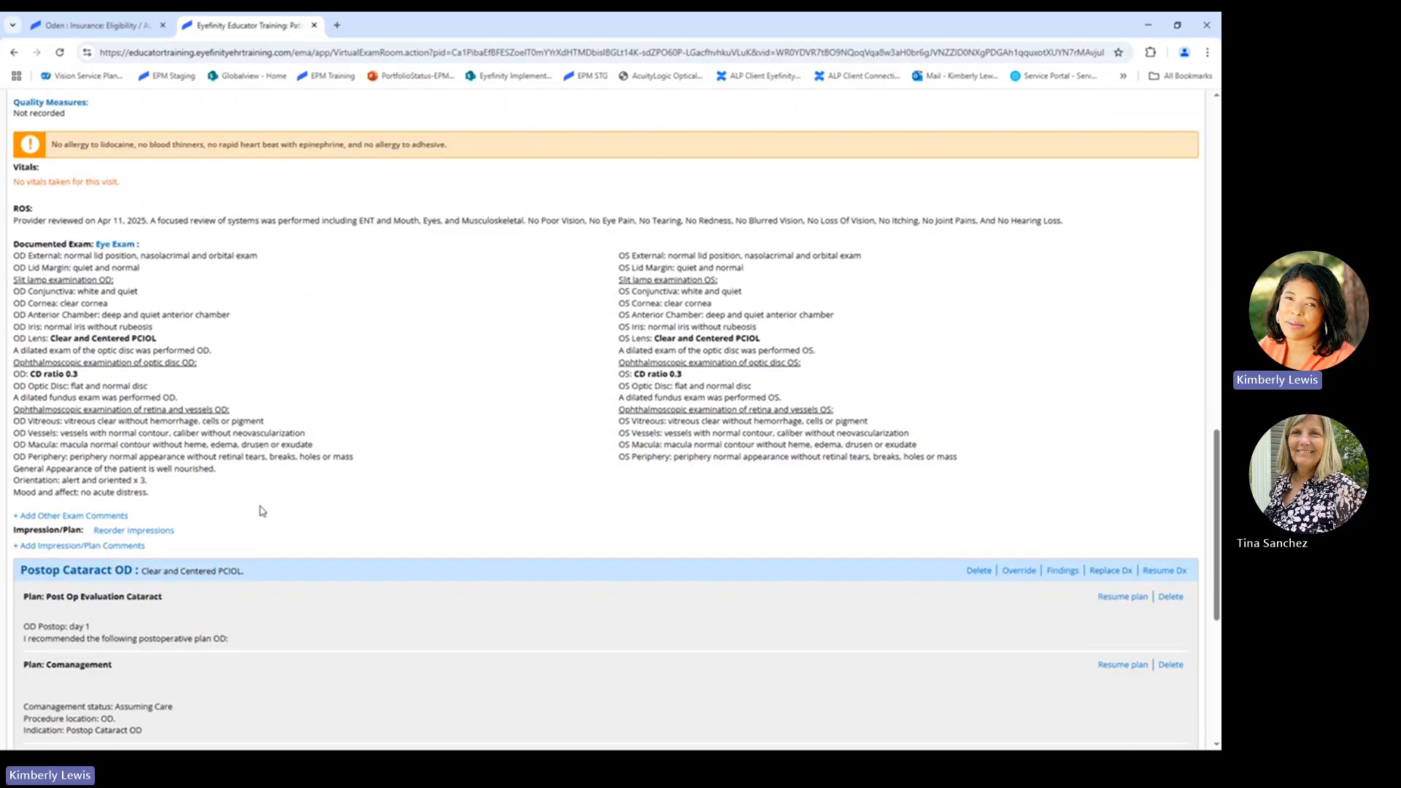
{"action": "scroll", "coordinate": [262, 511], "scroll_direction": "down", "scroll_amount": 1}
{"action": "scroll", "coordinate": [262, 511], "scroll_direction": "down", "scroll_amount": 2}
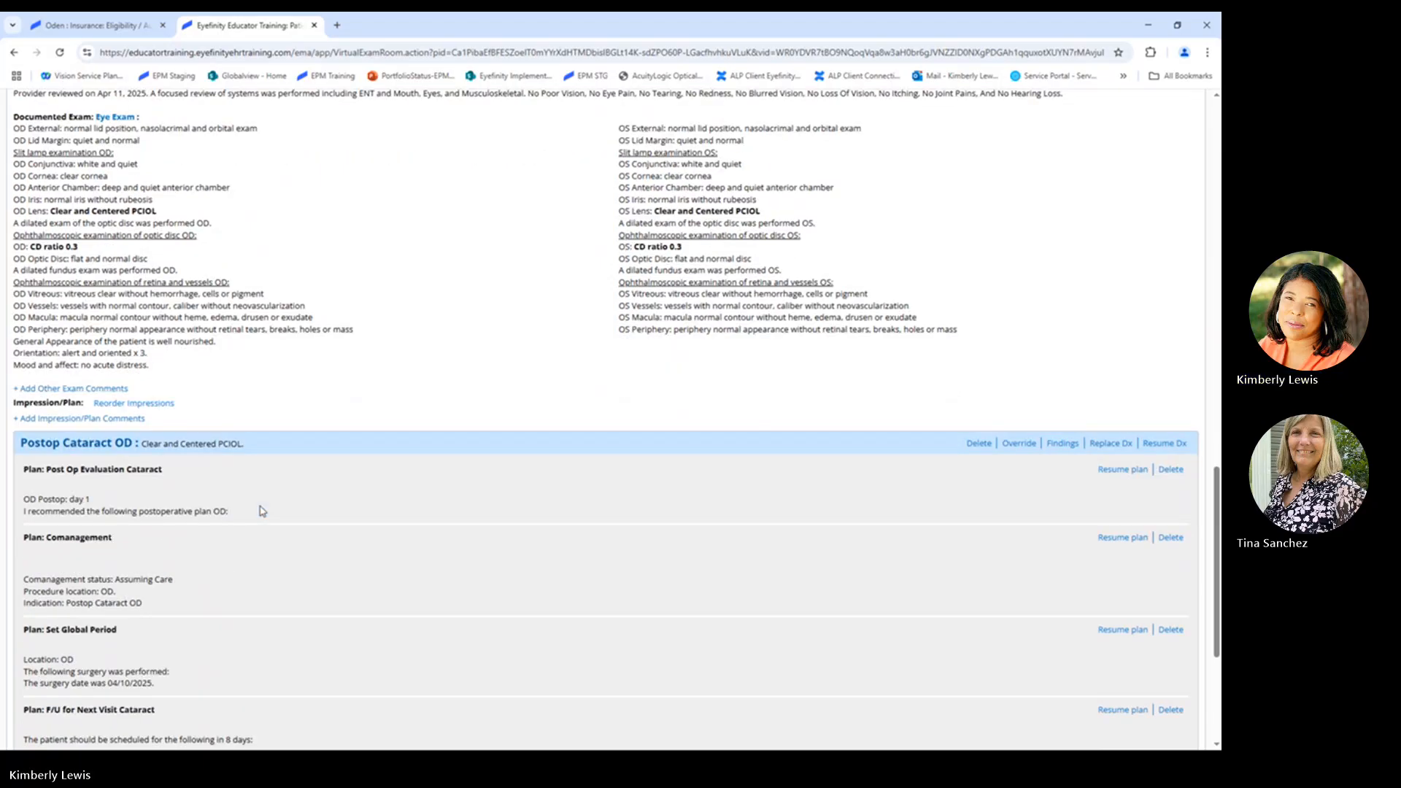
{"action": "scroll", "coordinate": [262, 511], "scroll_direction": "down", "scroll_amount": 1}
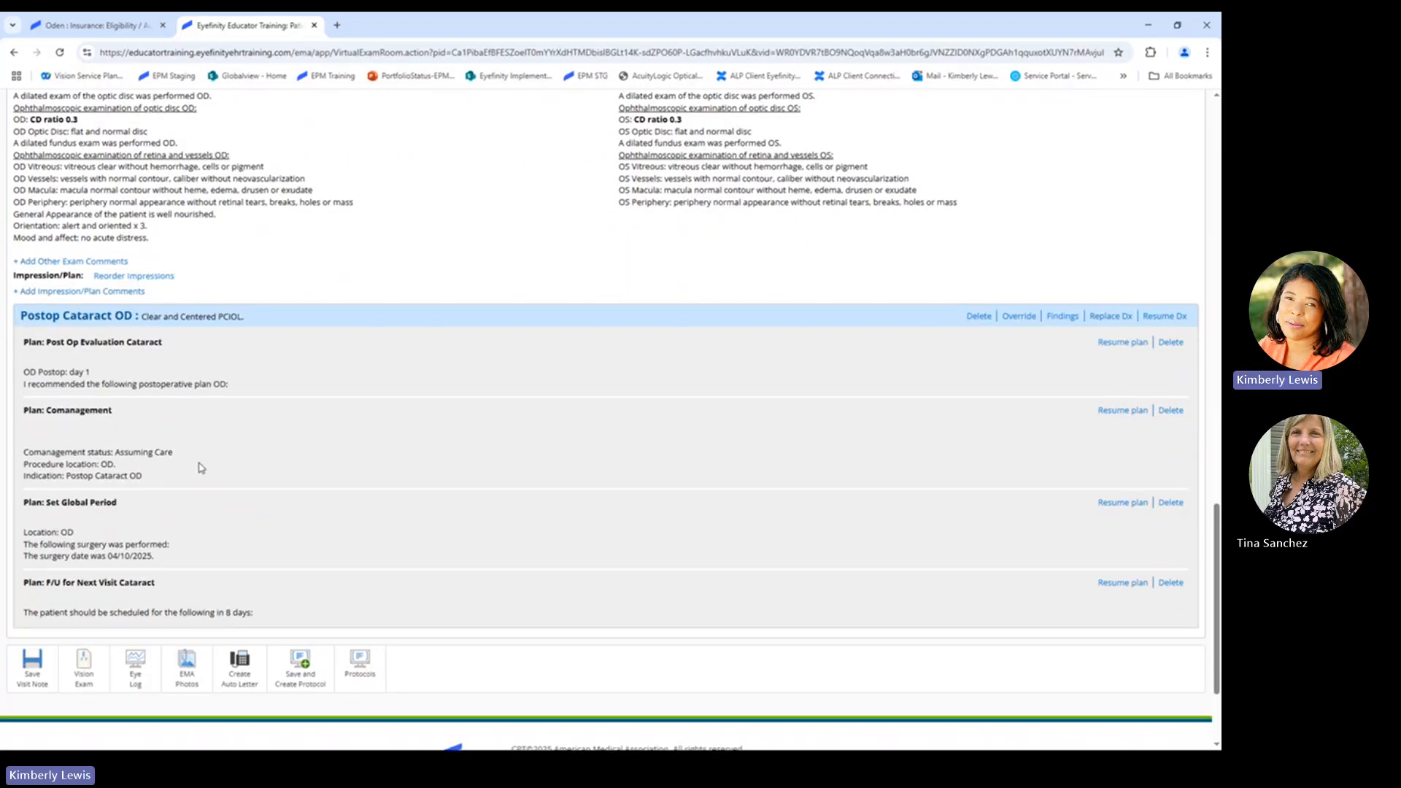
{"action": "scroll", "coordinate": [201, 467], "scroll_direction": "down", "scroll_amount": 1}
{"action": "scroll", "coordinate": [202, 468], "scroll_direction": "down", "scroll_amount": 1}
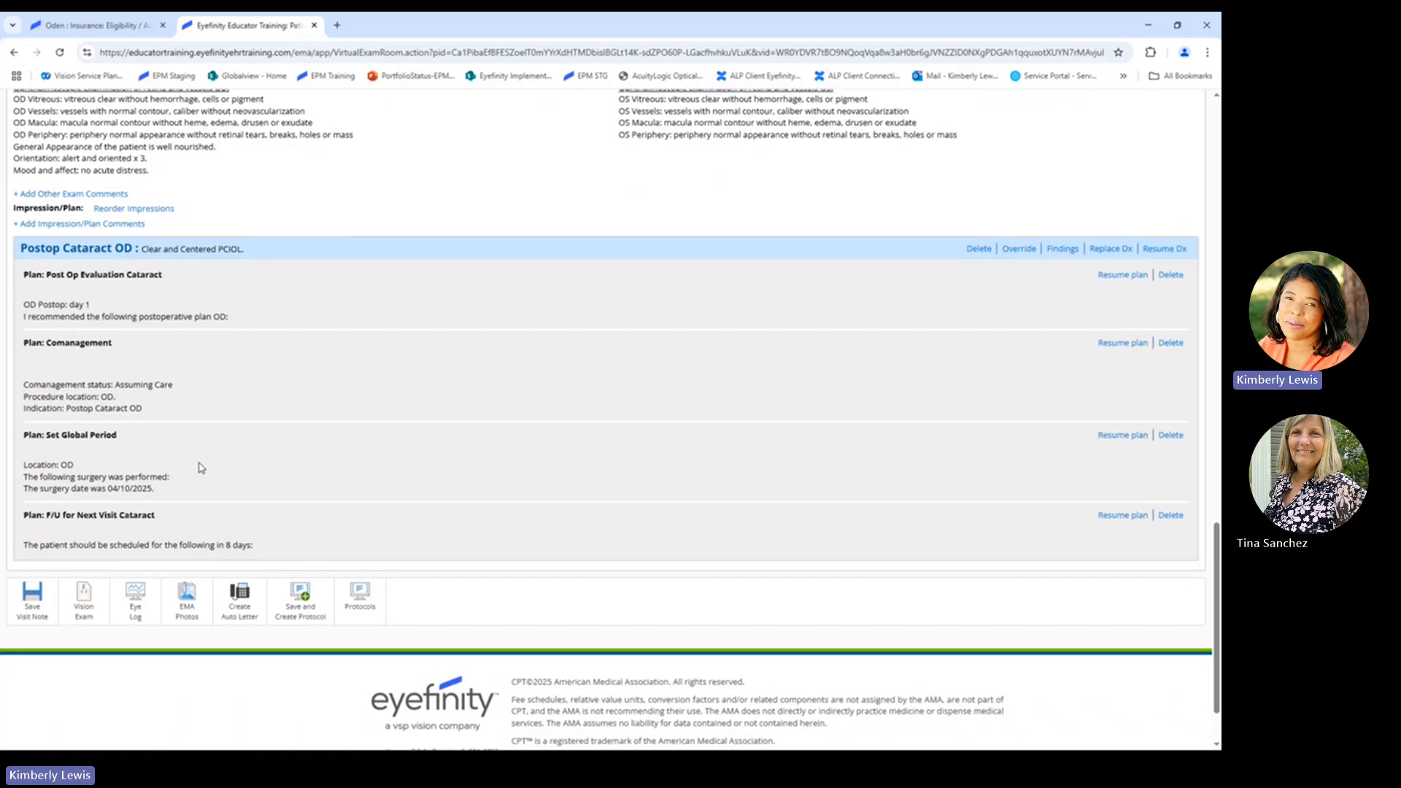
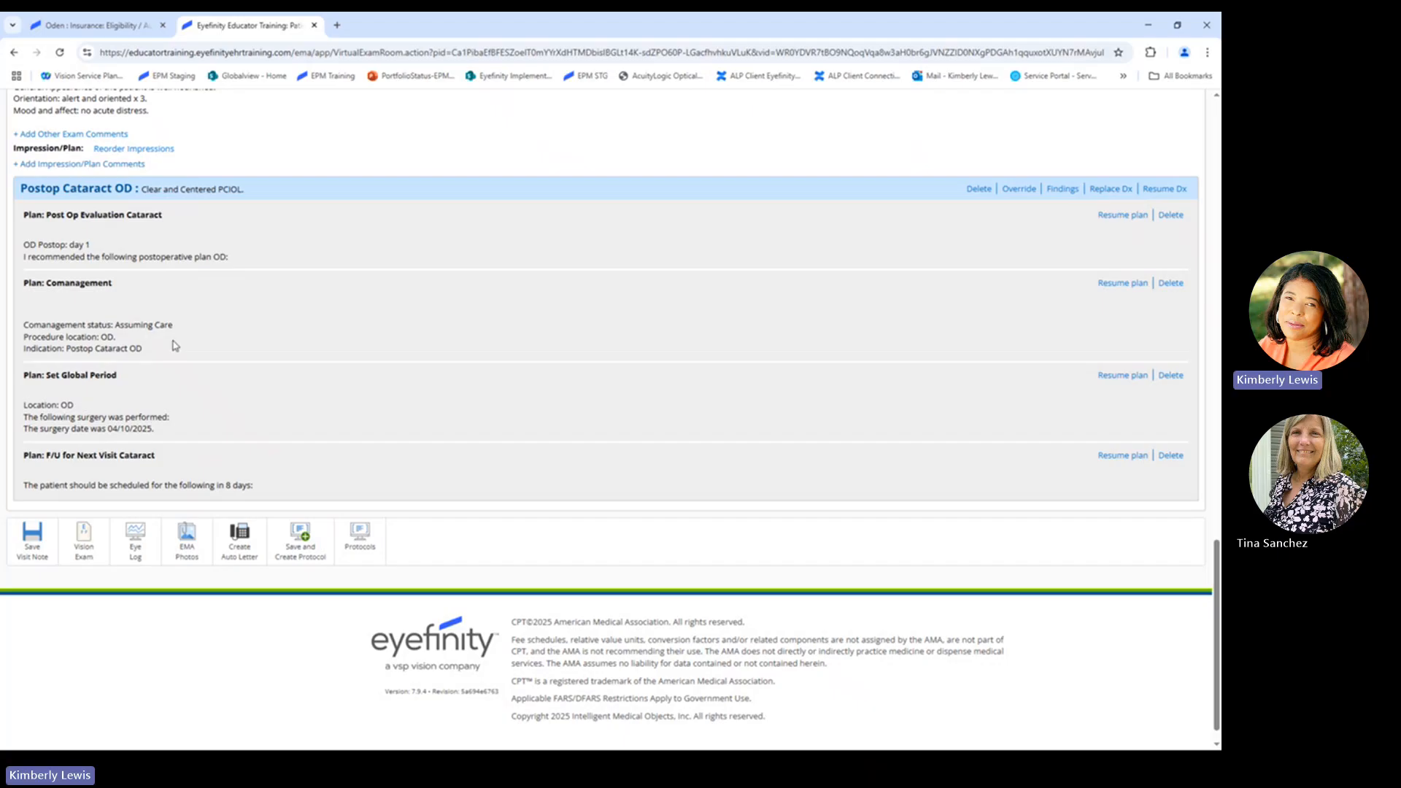
{"action": "scroll", "coordinate": [490, 322], "scroll_direction": "up", "scroll_amount": 10}
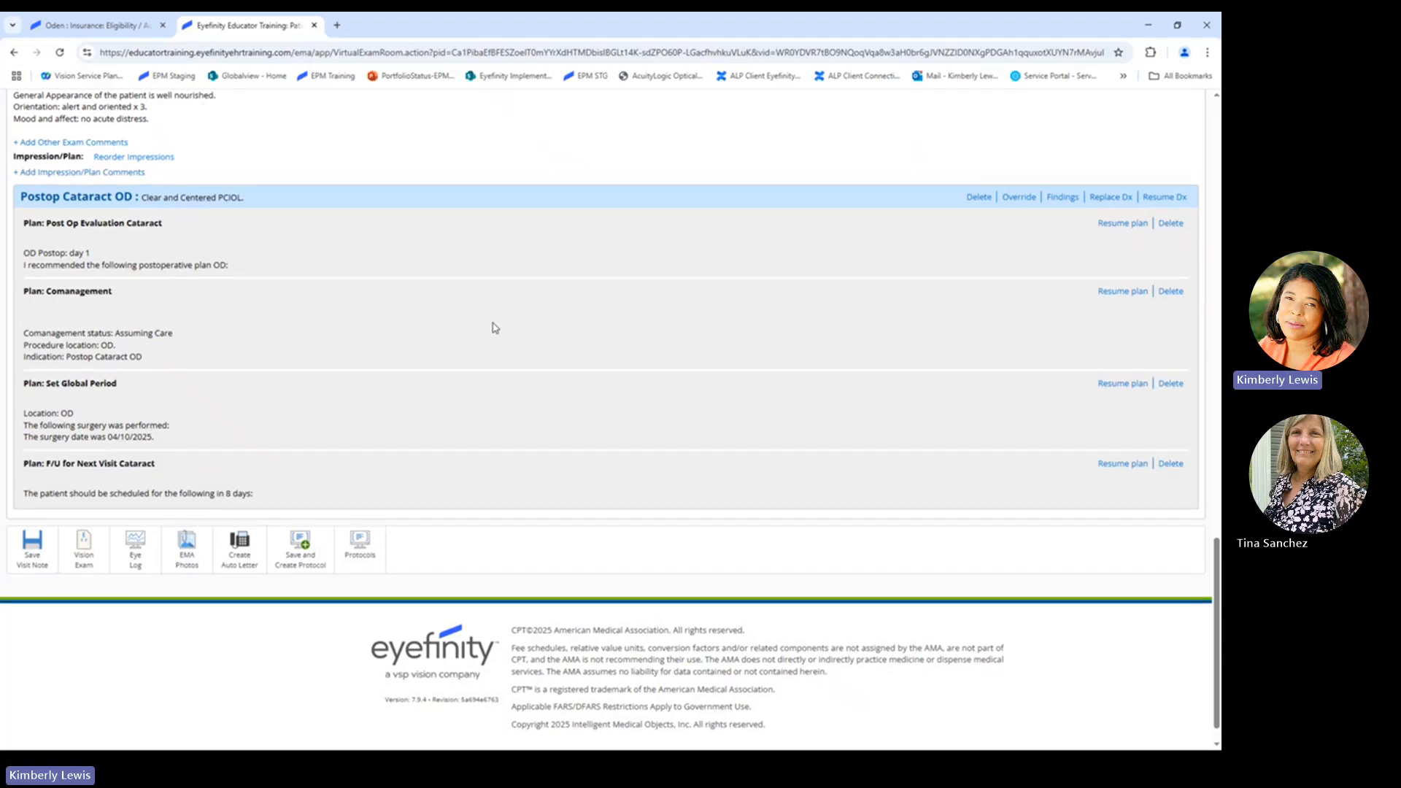
{"action": "scroll", "coordinate": [490, 322], "scroll_direction": "up", "scroll_amount": 7}
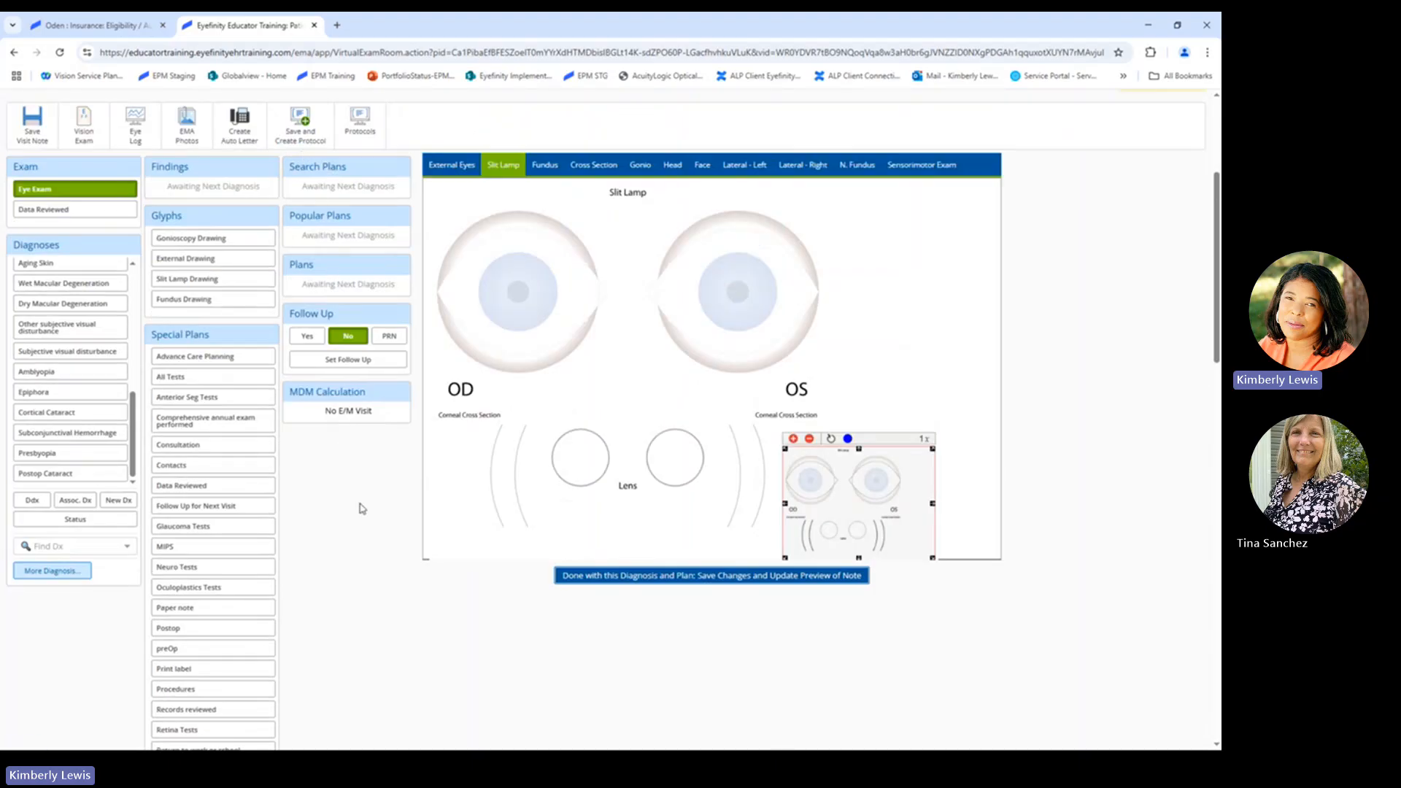
{"action": "scroll", "coordinate": [406, 306], "scroll_direction": "down", "scroll_amount": 4}
{"action": "scroll", "coordinate": [406, 306], "scroll_direction": "down", "scroll_amount": 1}
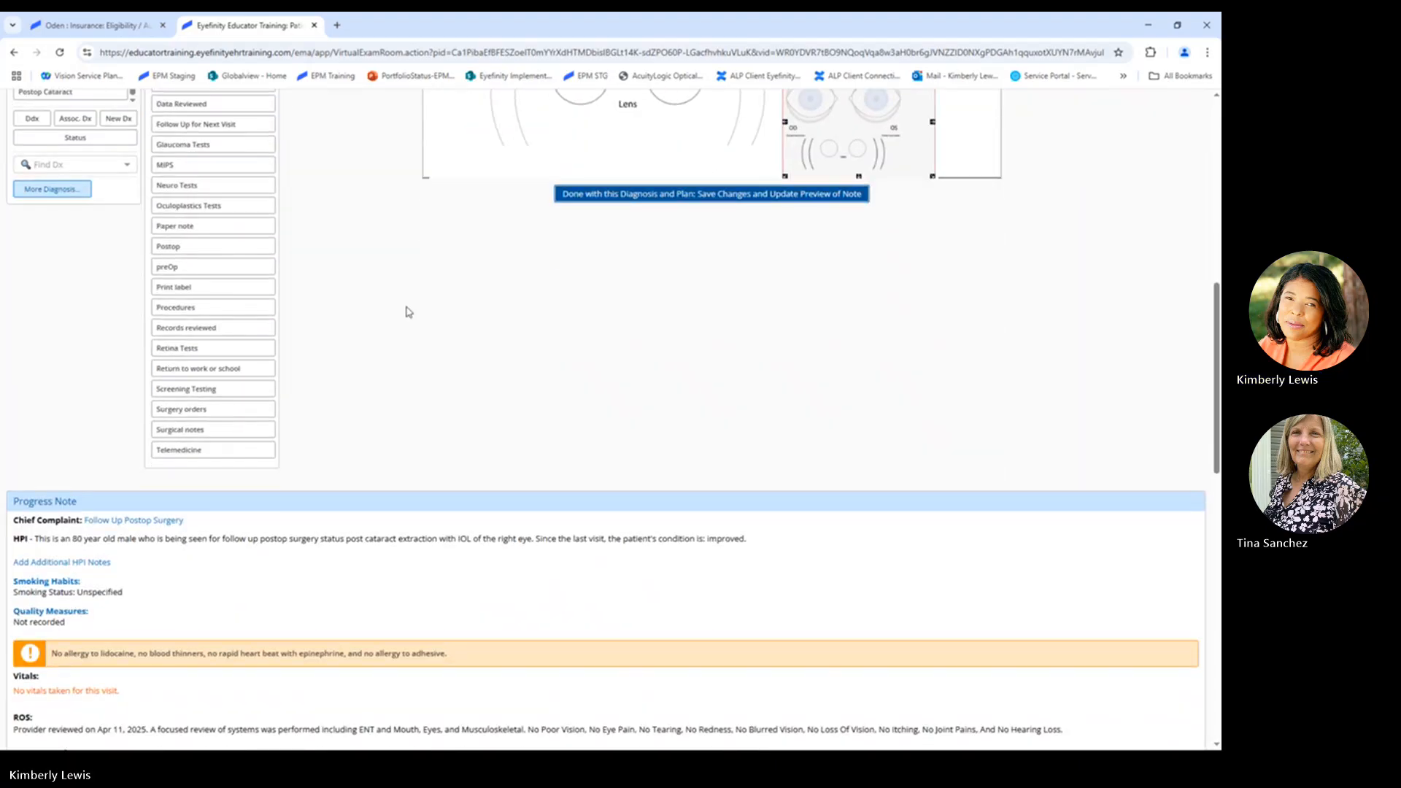
{"action": "scroll", "coordinate": [407, 312], "scroll_direction": "down", "scroll_amount": 4}
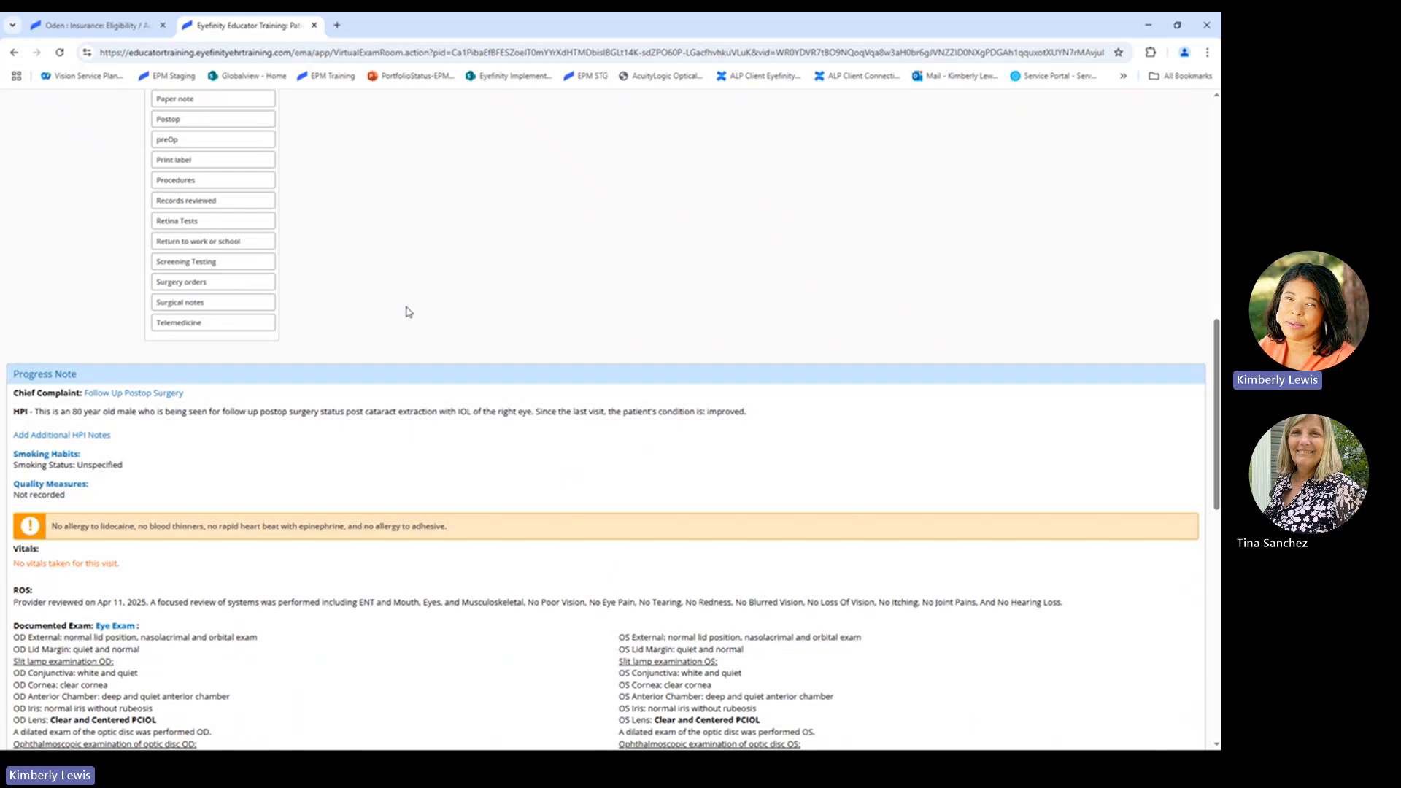
{"action": "scroll", "coordinate": [407, 312], "scroll_direction": "down", "scroll_amount": 6}
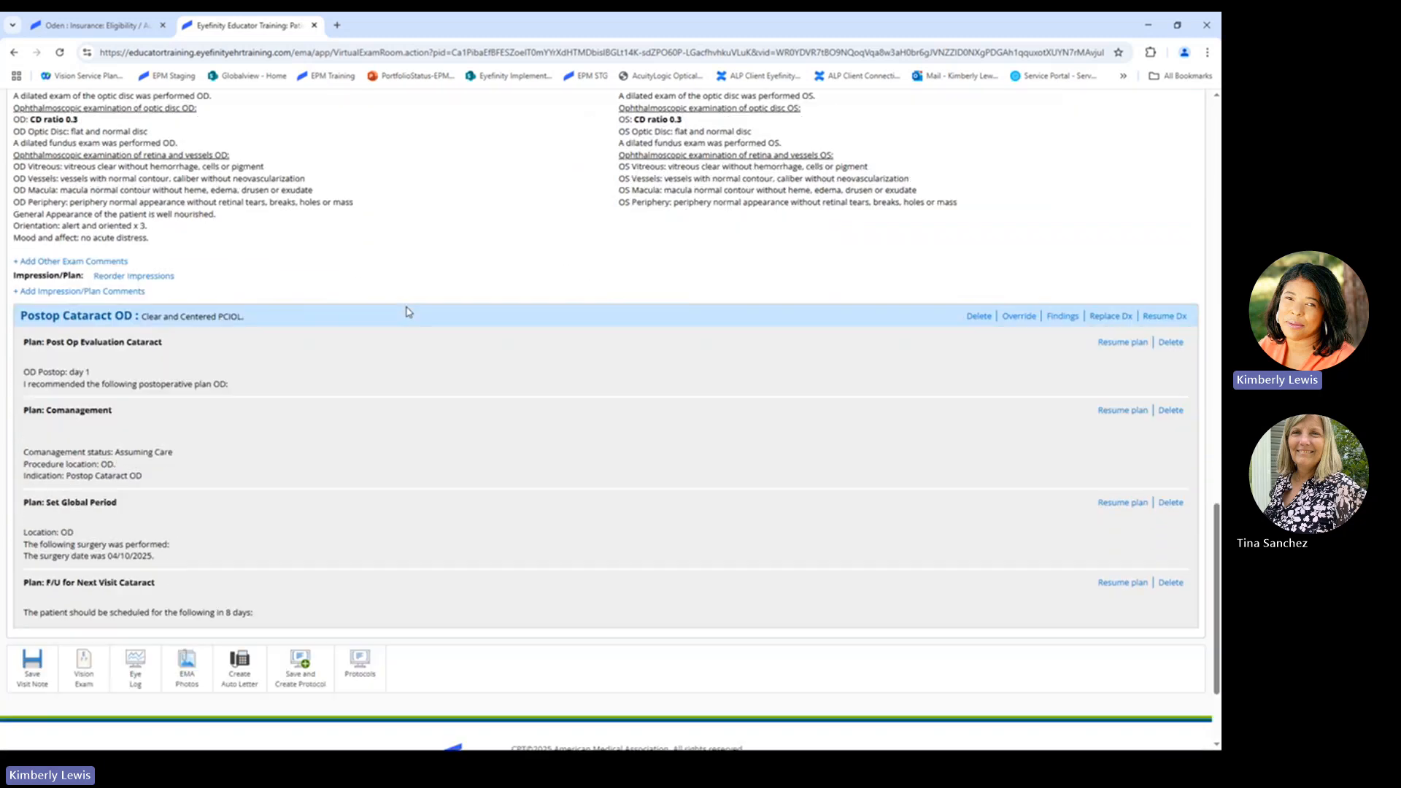
{"action": "left_click", "coordinate": [1060, 321]}
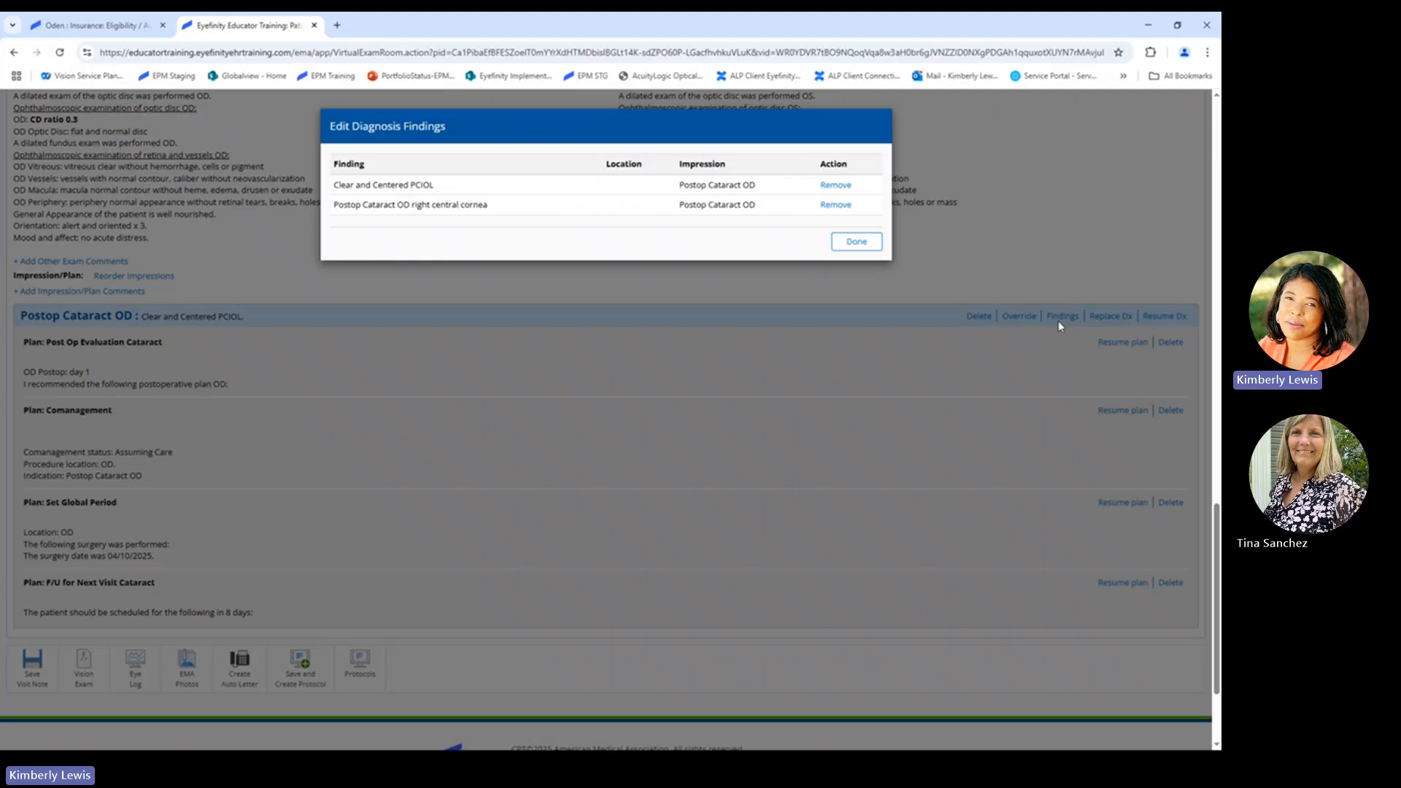
{"action": "left_click", "coordinate": [846, 242]}
Step: Save and view the visit note, and finalize the April 11, 2025 visit
{"action": "scroll", "coordinate": [458, 294], "scroll_direction": "down", "scroll_amount": 3}
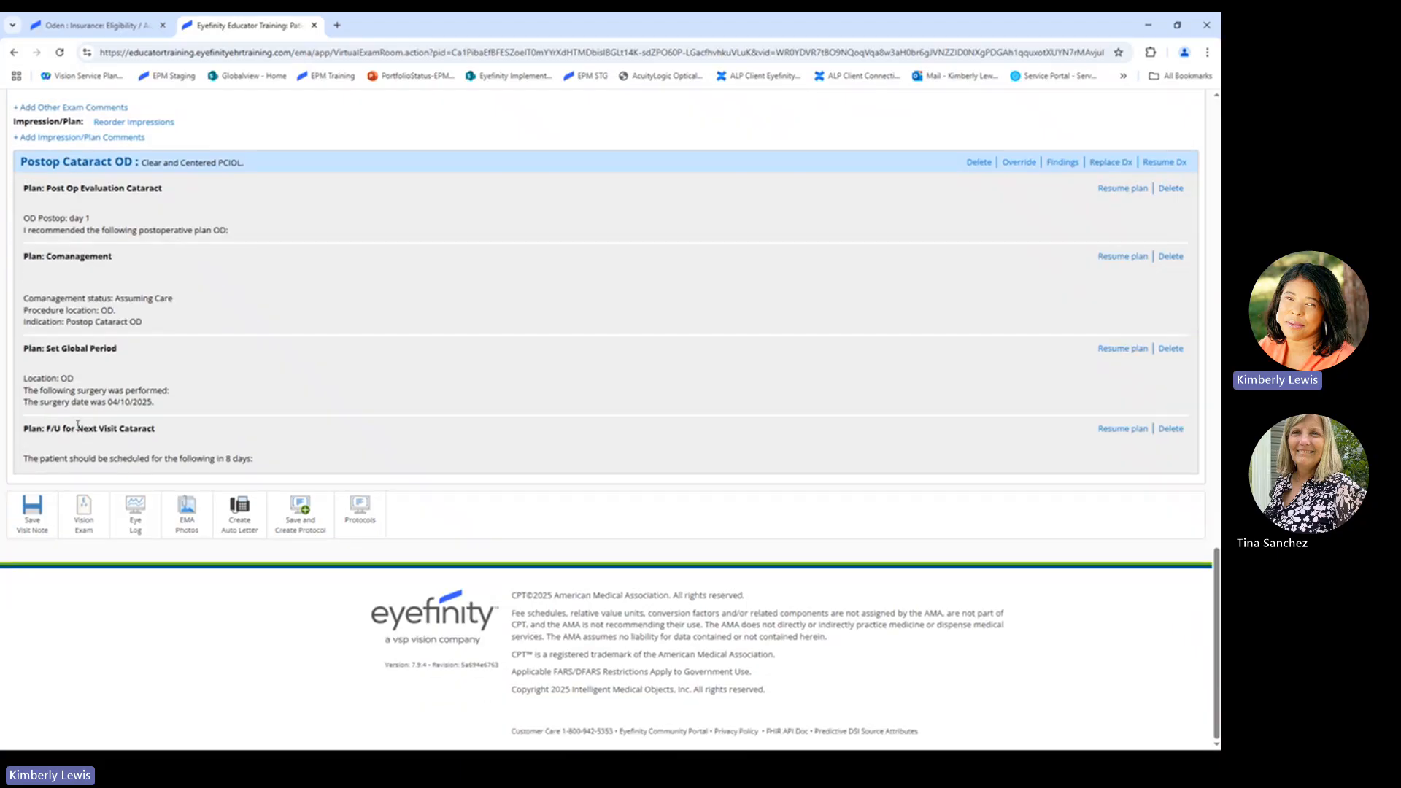
{"action": "left_click", "coordinate": [24, 524]}
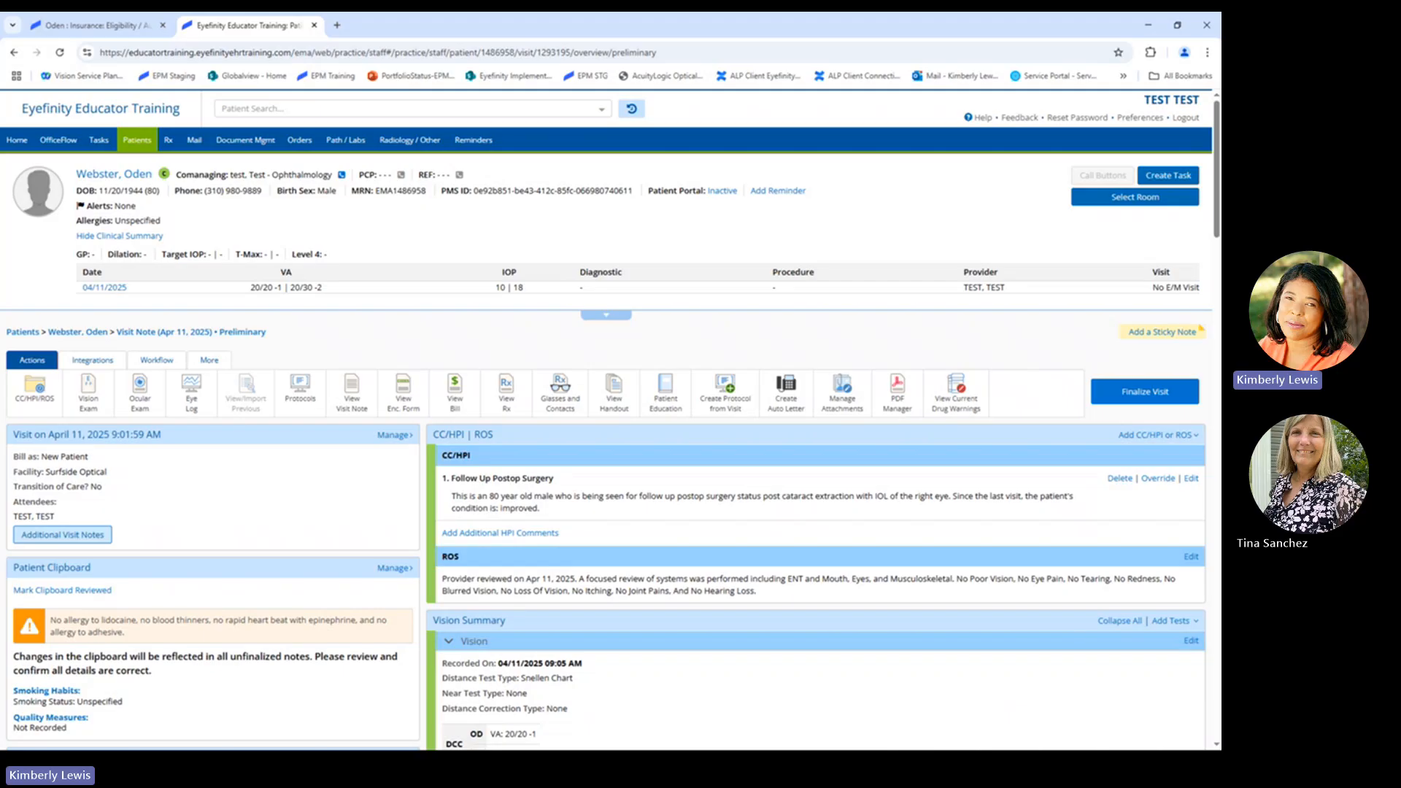
{"action": "left_click", "coordinate": [347, 401]}
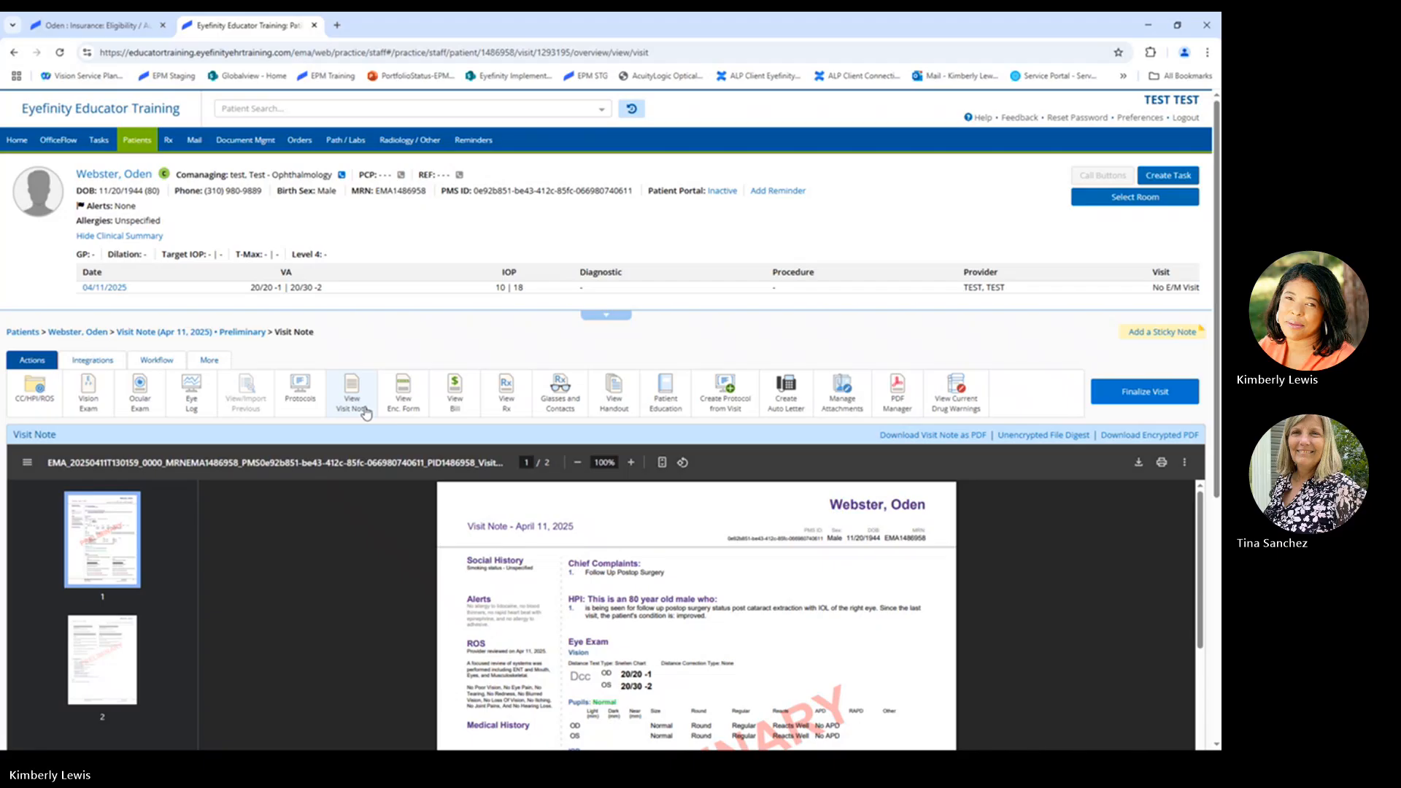
{"action": "left_click", "coordinate": [1144, 401]}
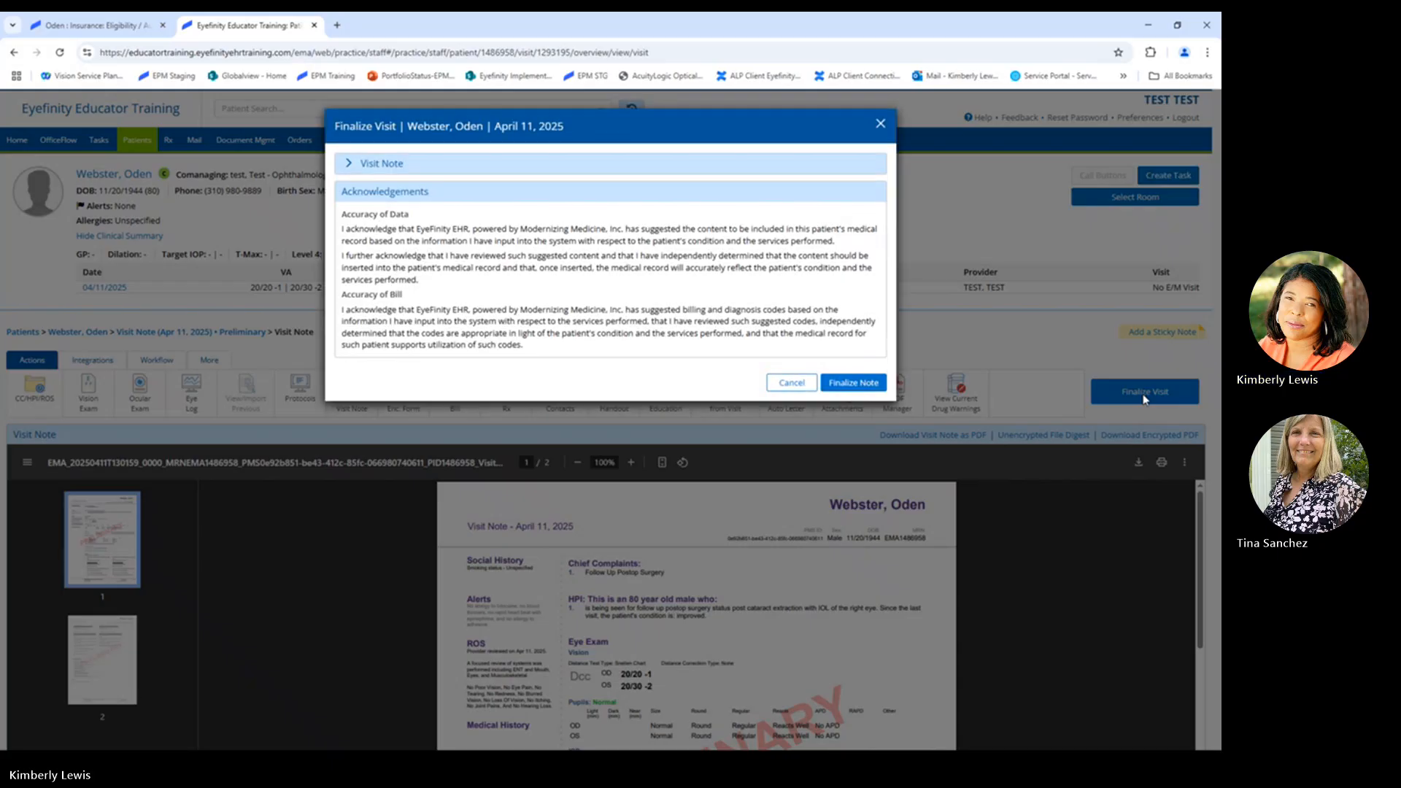
{"action": "left_click", "coordinate": [861, 383]}
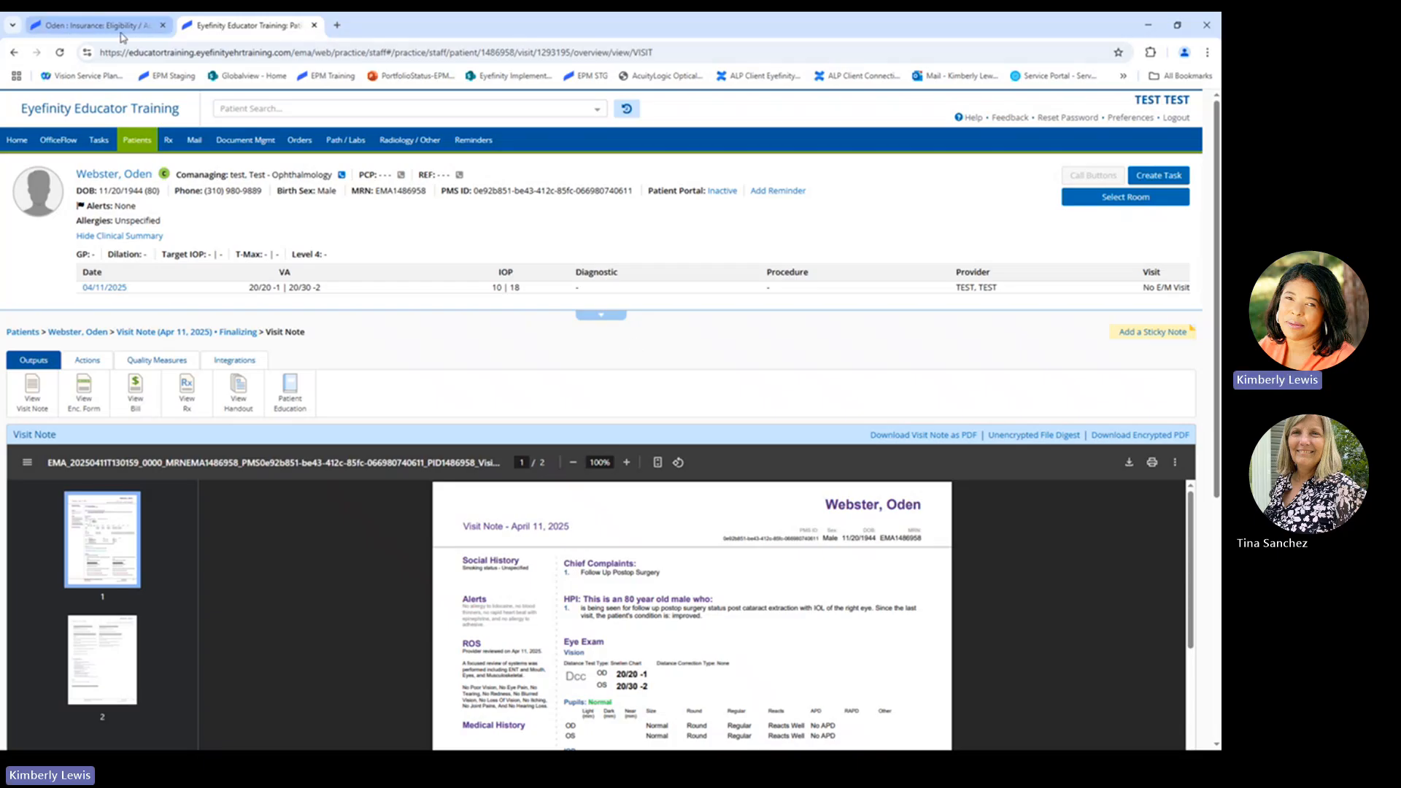
Step: Switch to Encompass, refresh the patient's record, and open the patient Overview
{"action": "mouse_move", "coordinate": [93, 30]}
{"action": "left_click", "coordinate": [92, 27]}
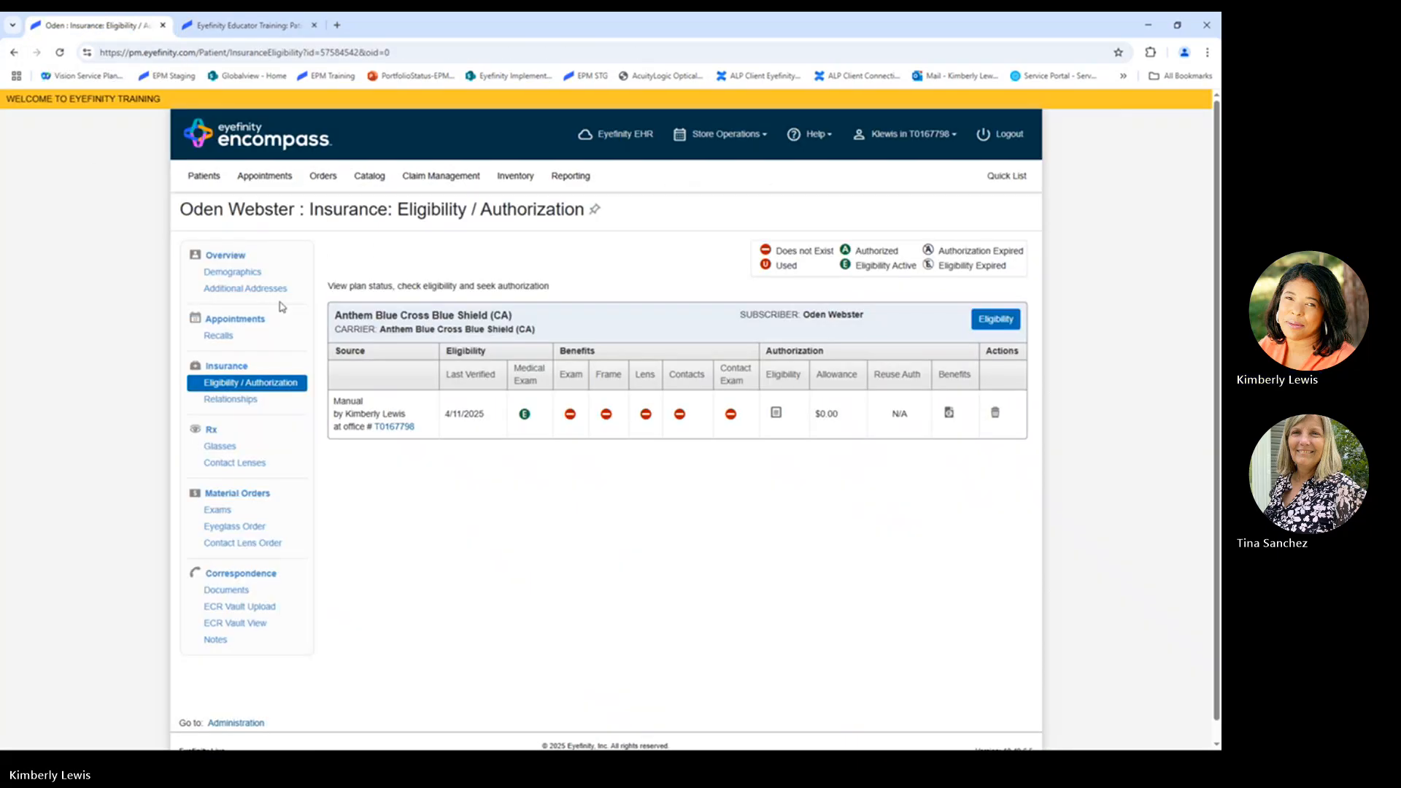
{"action": "left_click", "coordinate": [60, 53]}
{"action": "left_click", "coordinate": [226, 255]}
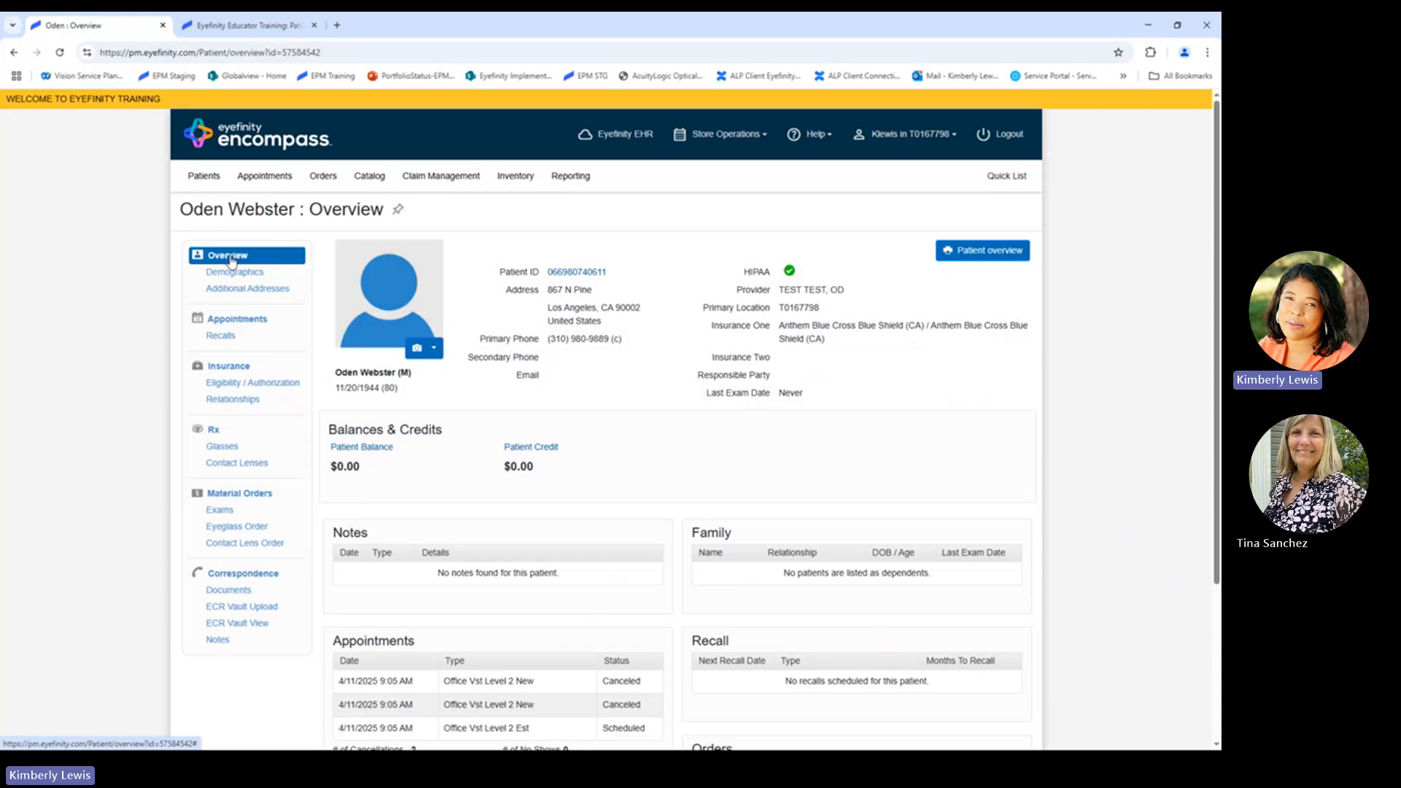
Step: Return to Eyefinity EHR and open the patient's chart overview to check the global period indicator
{"action": "left_click", "coordinate": [234, 28]}
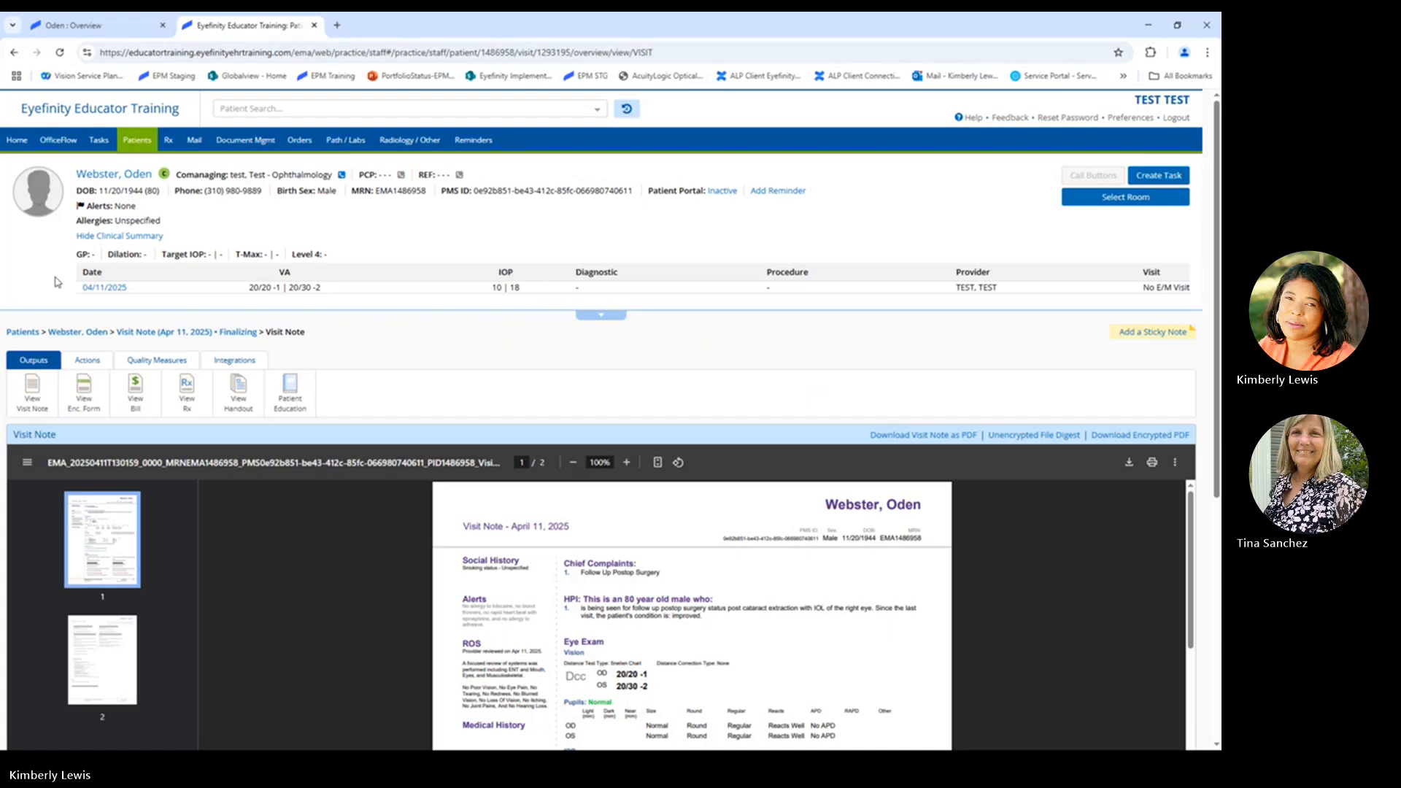
{"action": "left_click", "coordinate": [87, 334]}
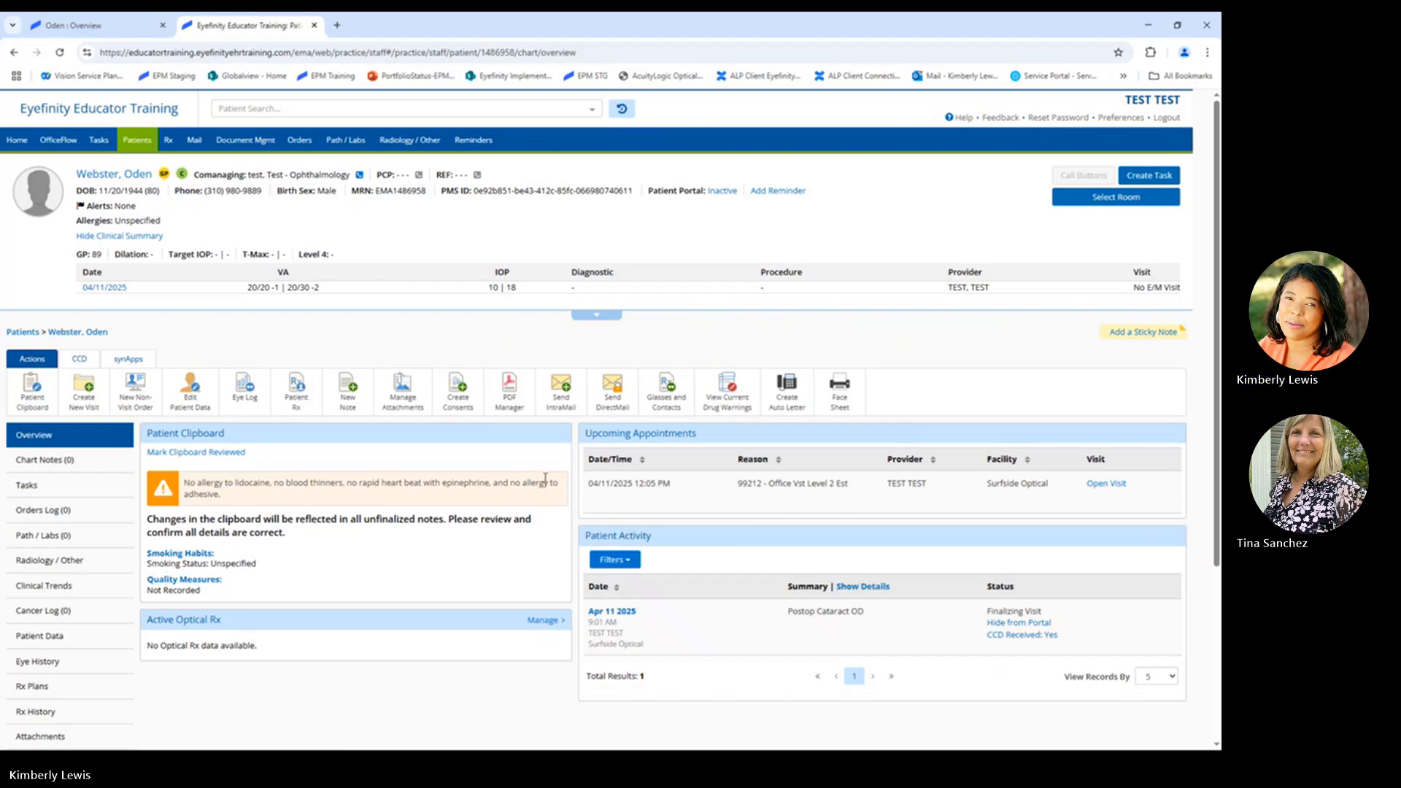
Step: Open the protocol management area in the user preferences and start a new protocol
{"action": "left_click", "coordinate": [1119, 124]}
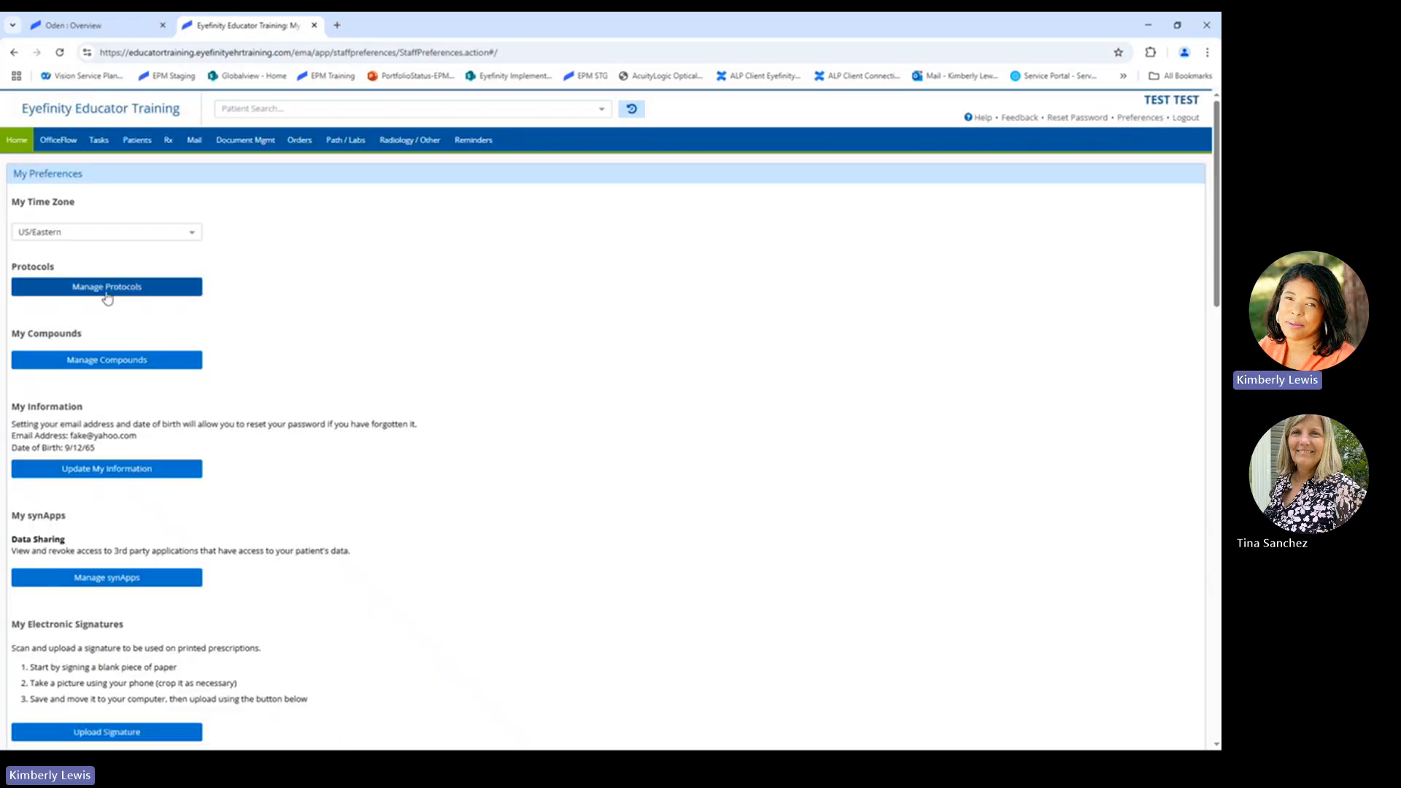
{"action": "left_click", "coordinate": [107, 292]}
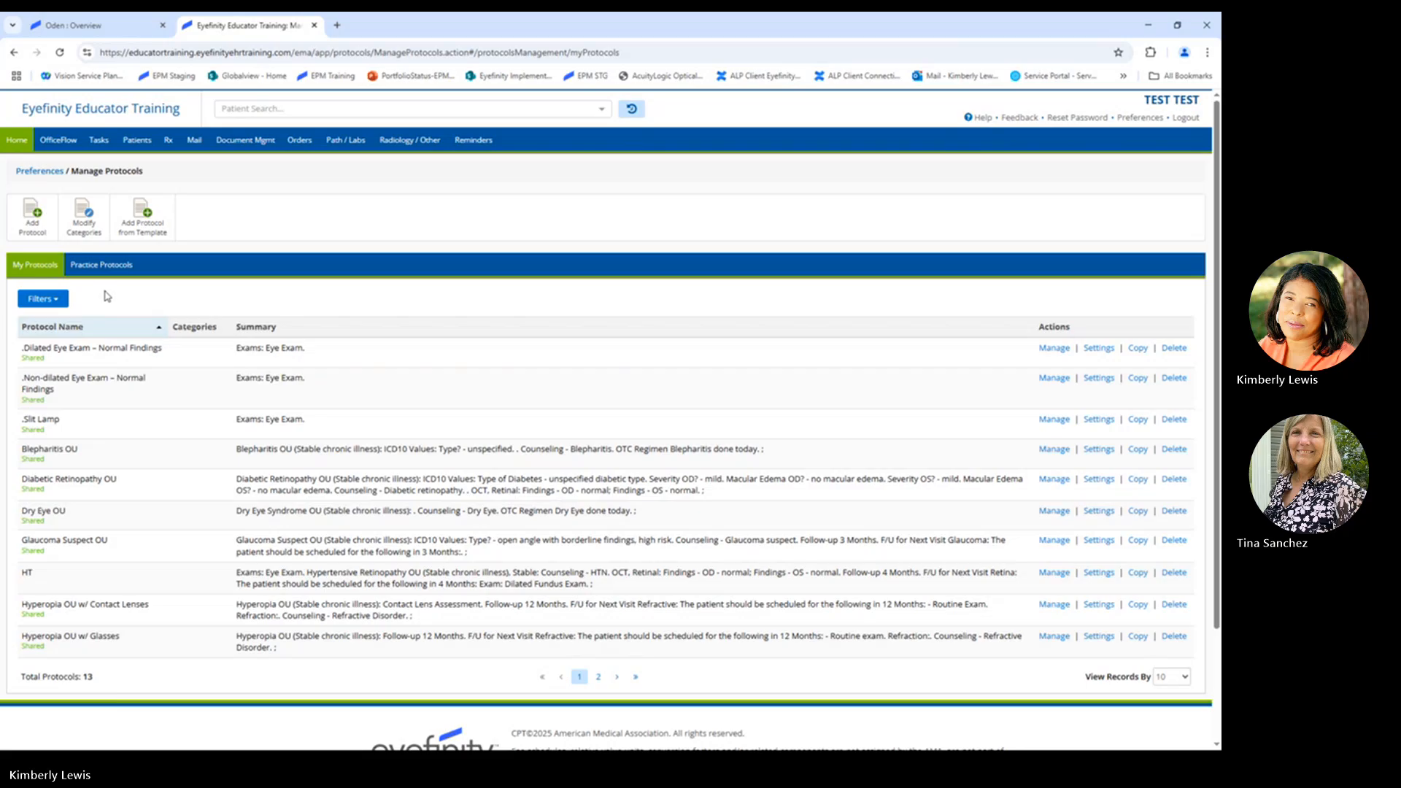
{"action": "left_click", "coordinate": [33, 226]}
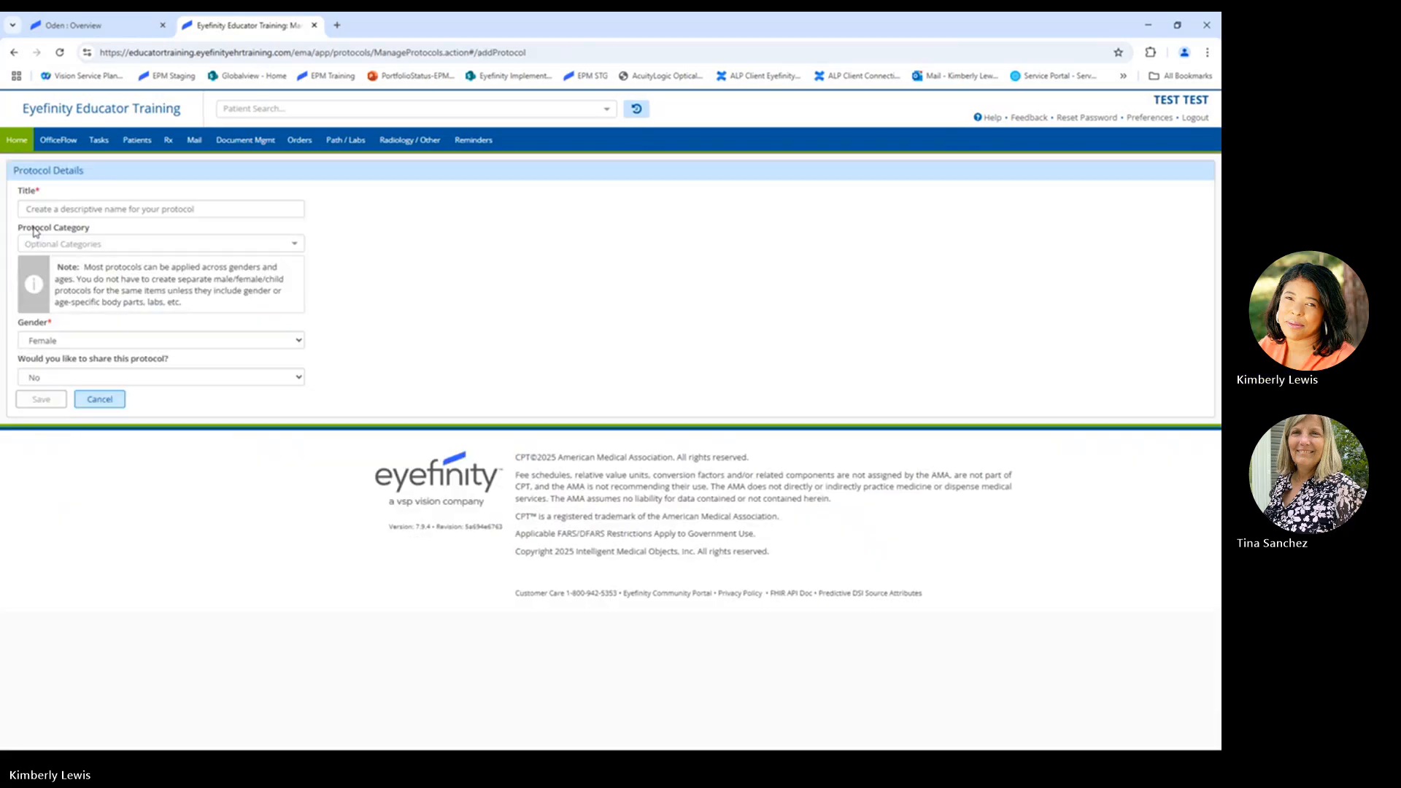
Step: Title the protocol Post Op Cataract OD, keep it unshared with no category, and save its details
{"action": "left_click", "coordinate": [79, 208]}
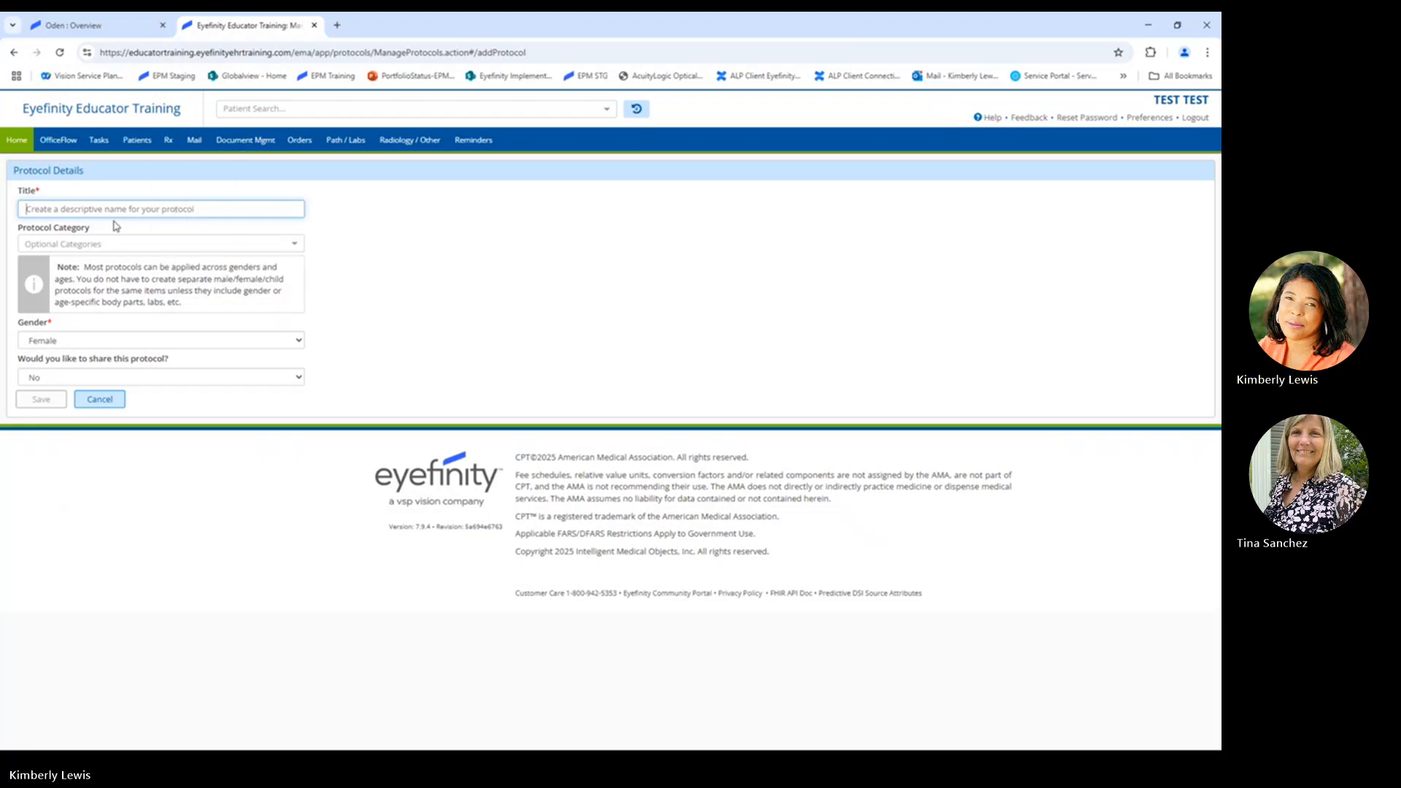
{"action": "type", "text": "P"}
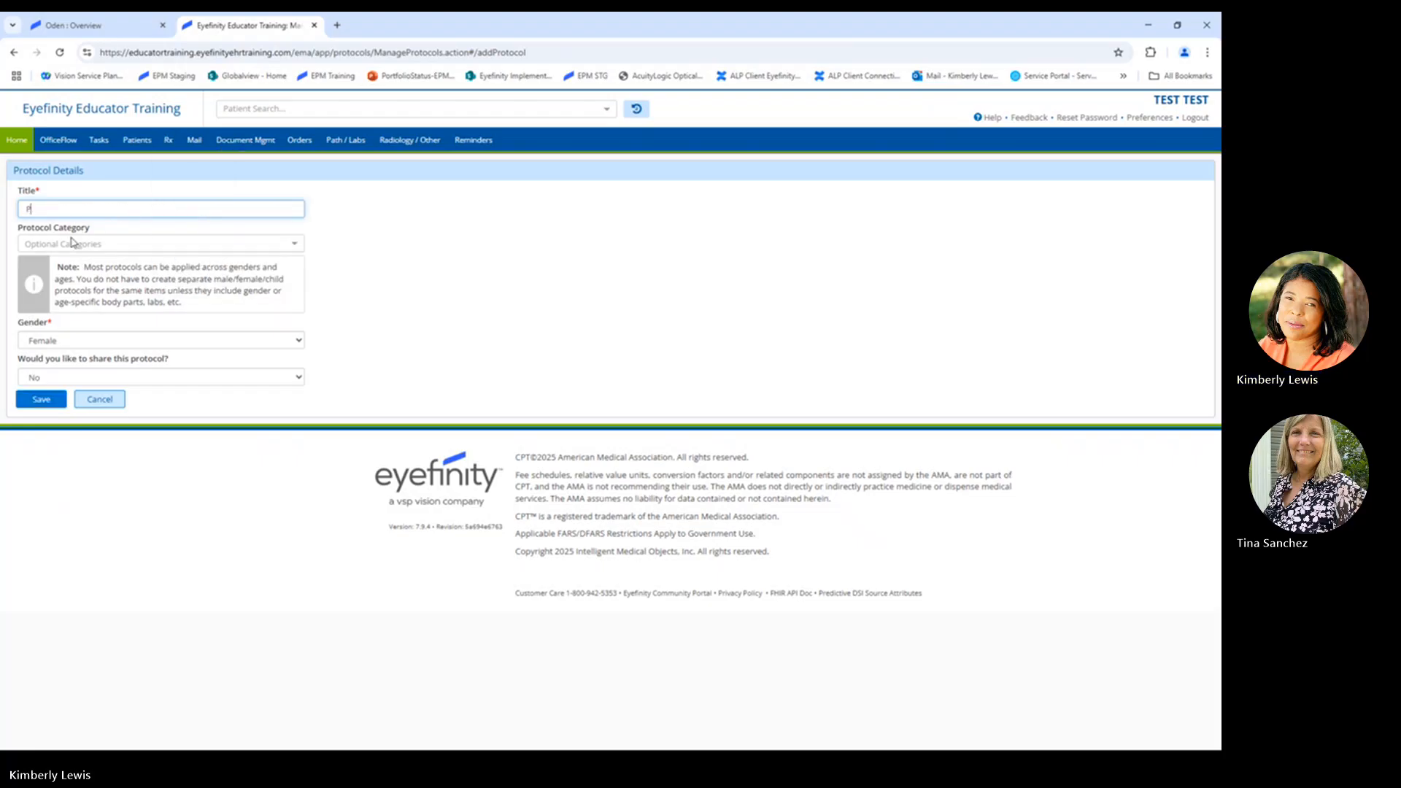
{"action": "type", "text": "ost"}
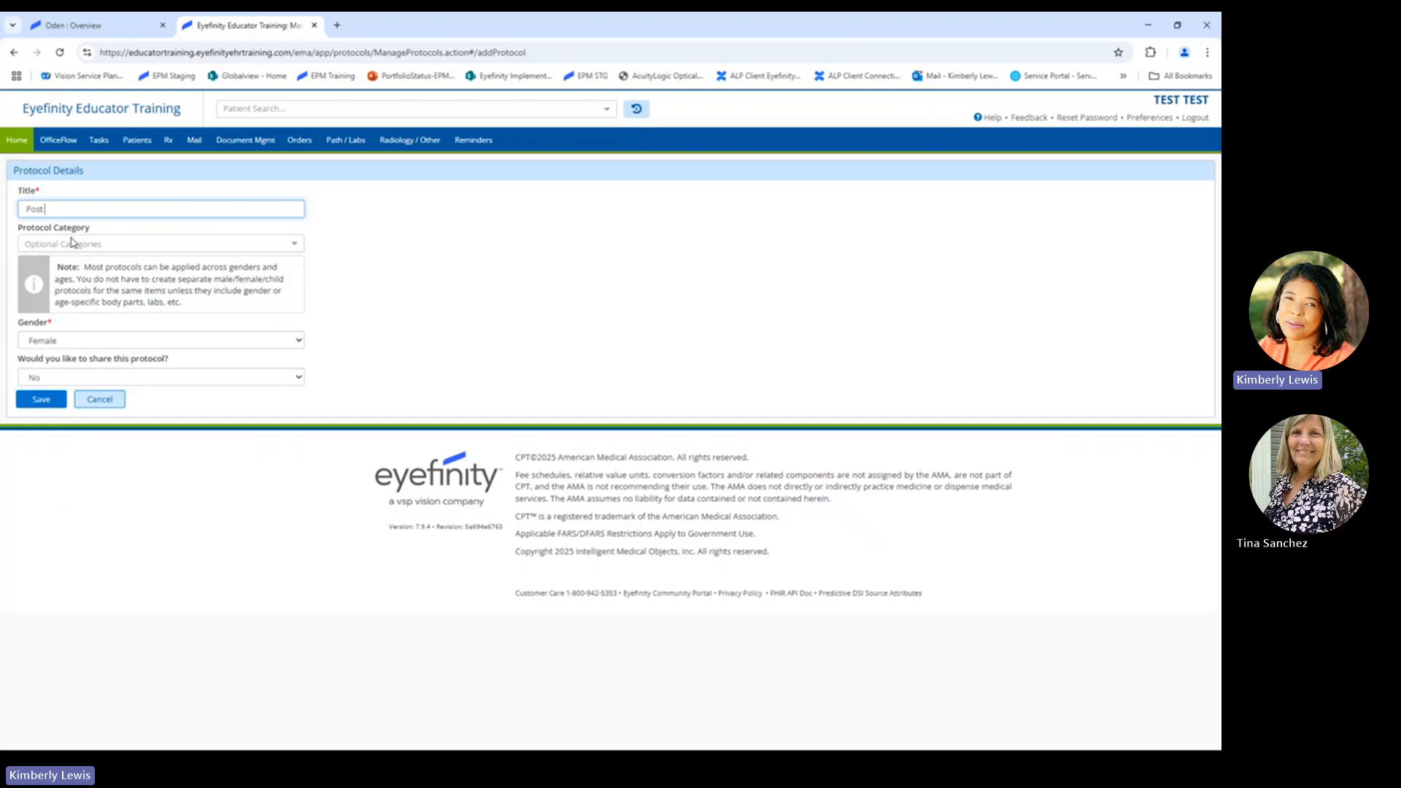
{"action": "type", "text": " Op Cataract OD"}
{"action": "left_click", "coordinate": [71, 242]}
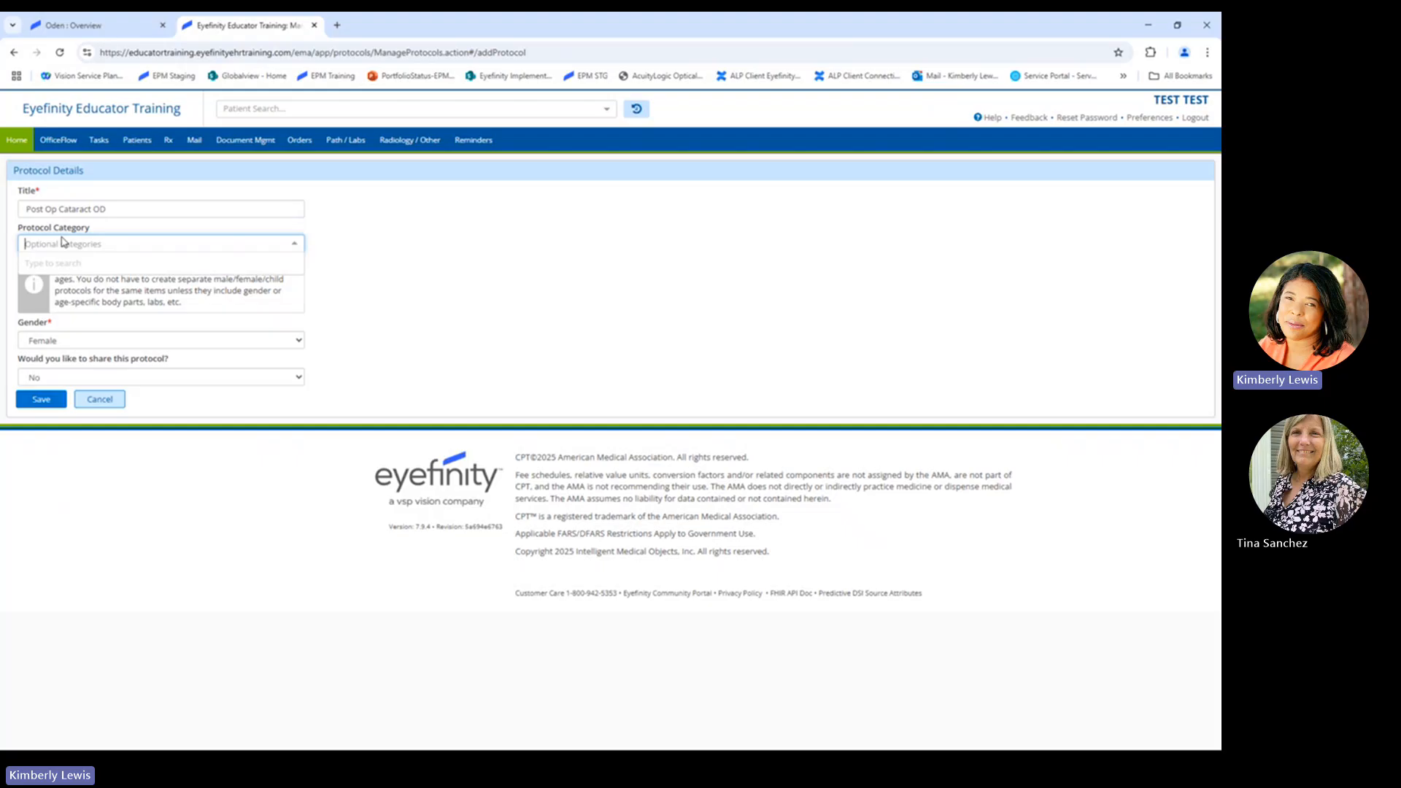
{"action": "left_click", "coordinate": [557, 344]}
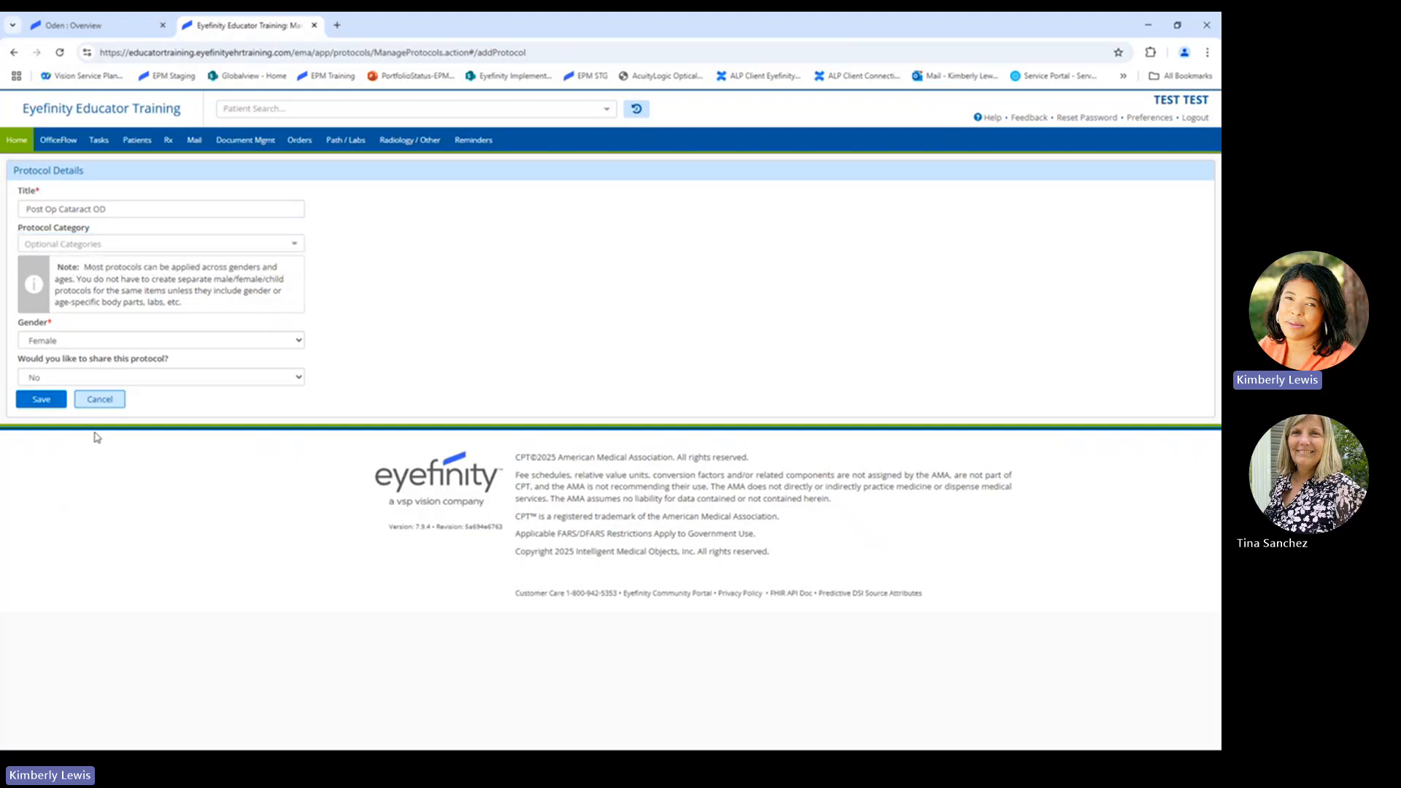
{"action": "left_click", "coordinate": [196, 379]}
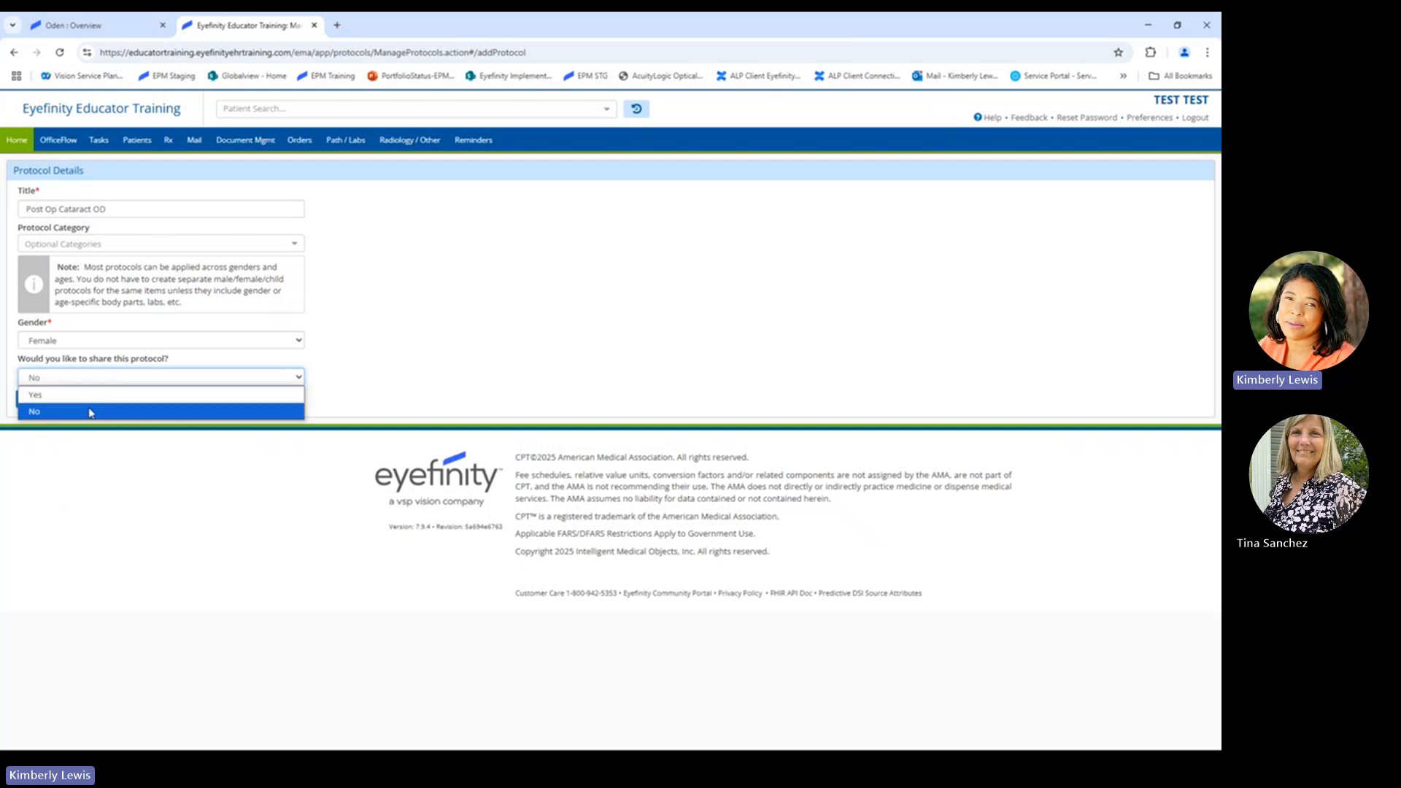
{"action": "left_click", "coordinate": [562, 372]}
{"action": "left_click", "coordinate": [43, 401]}
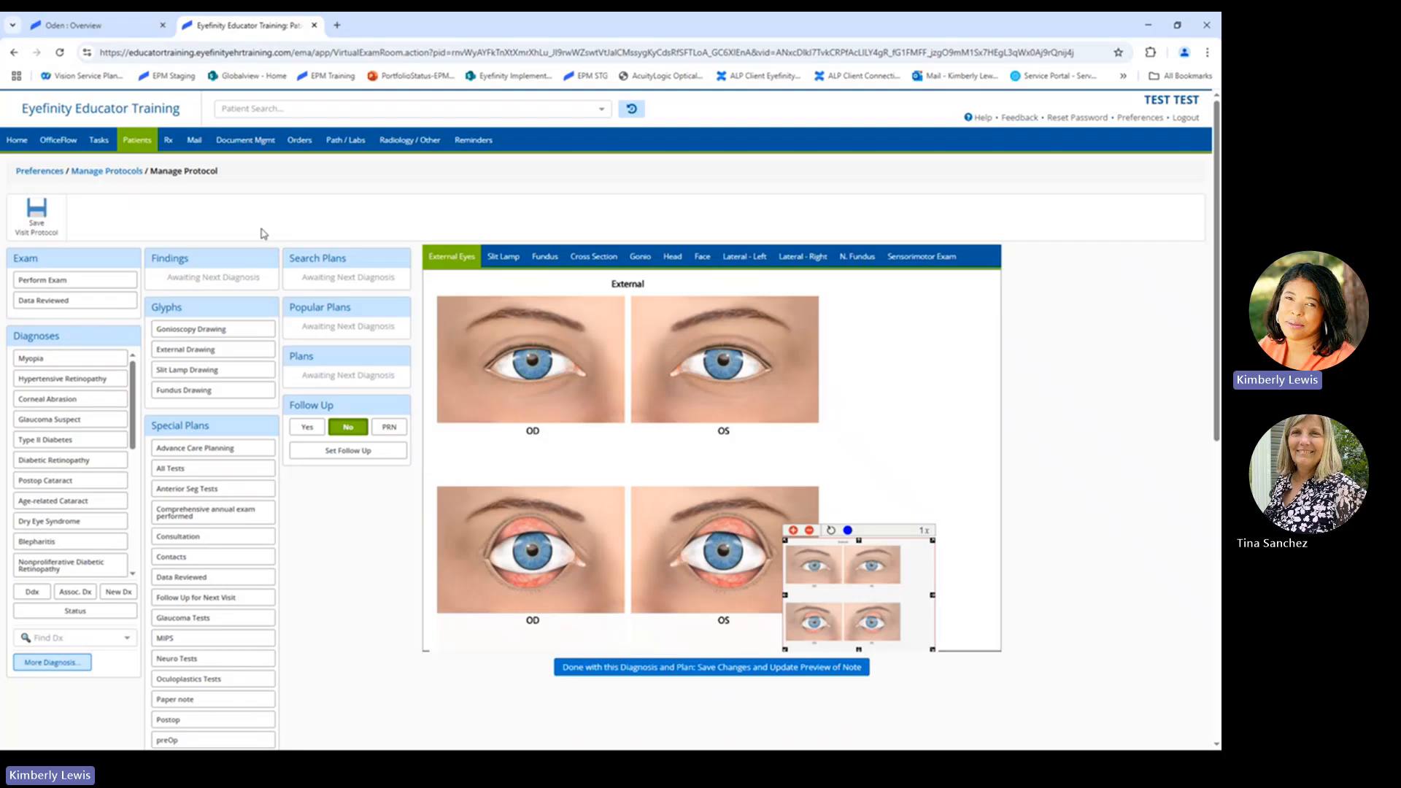
Step: Search the diagnoses for z98 and add Postop [Z98.890] to the protocol
{"action": "scroll", "coordinate": [264, 233], "scroll_direction": "down", "scroll_amount": 1}
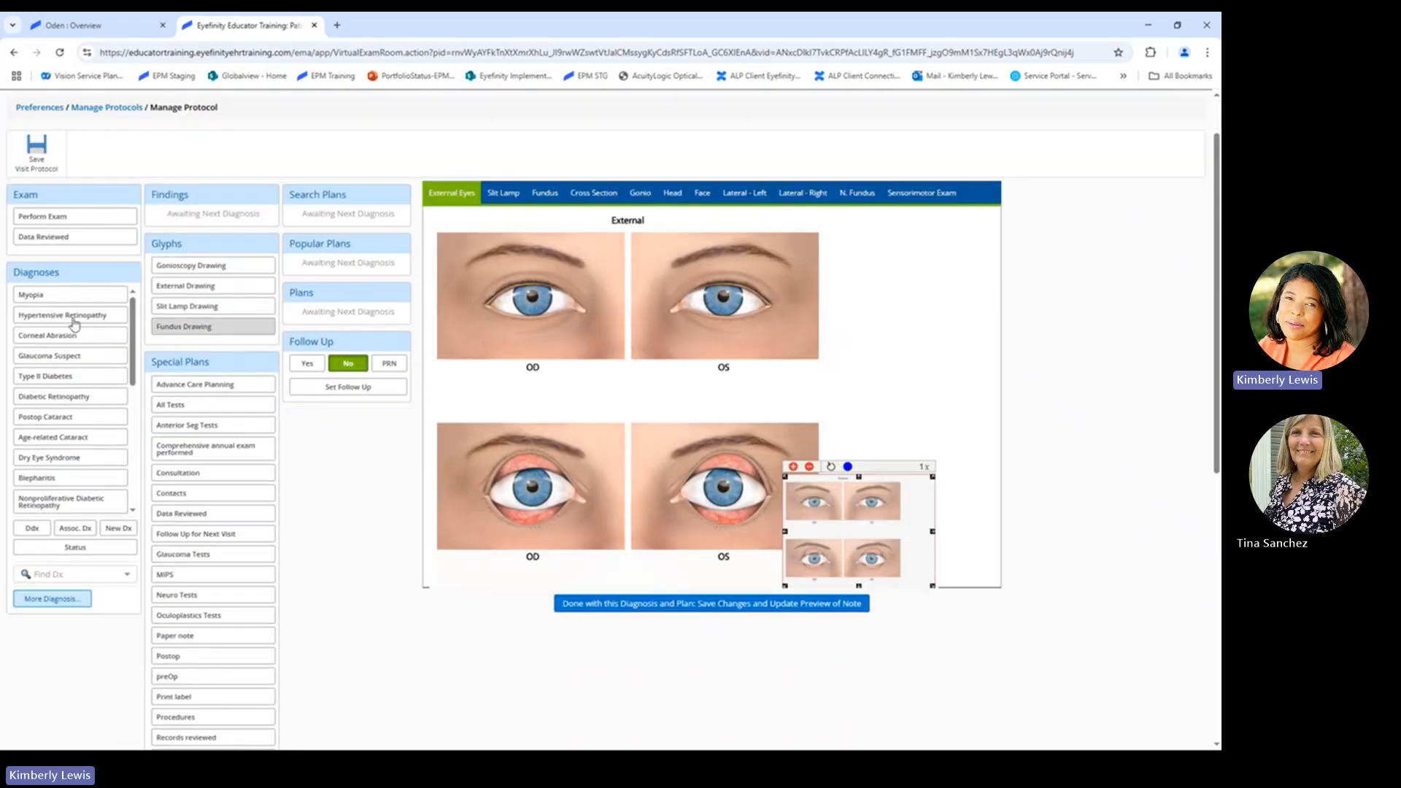
{"action": "key", "text": "ctrl"}
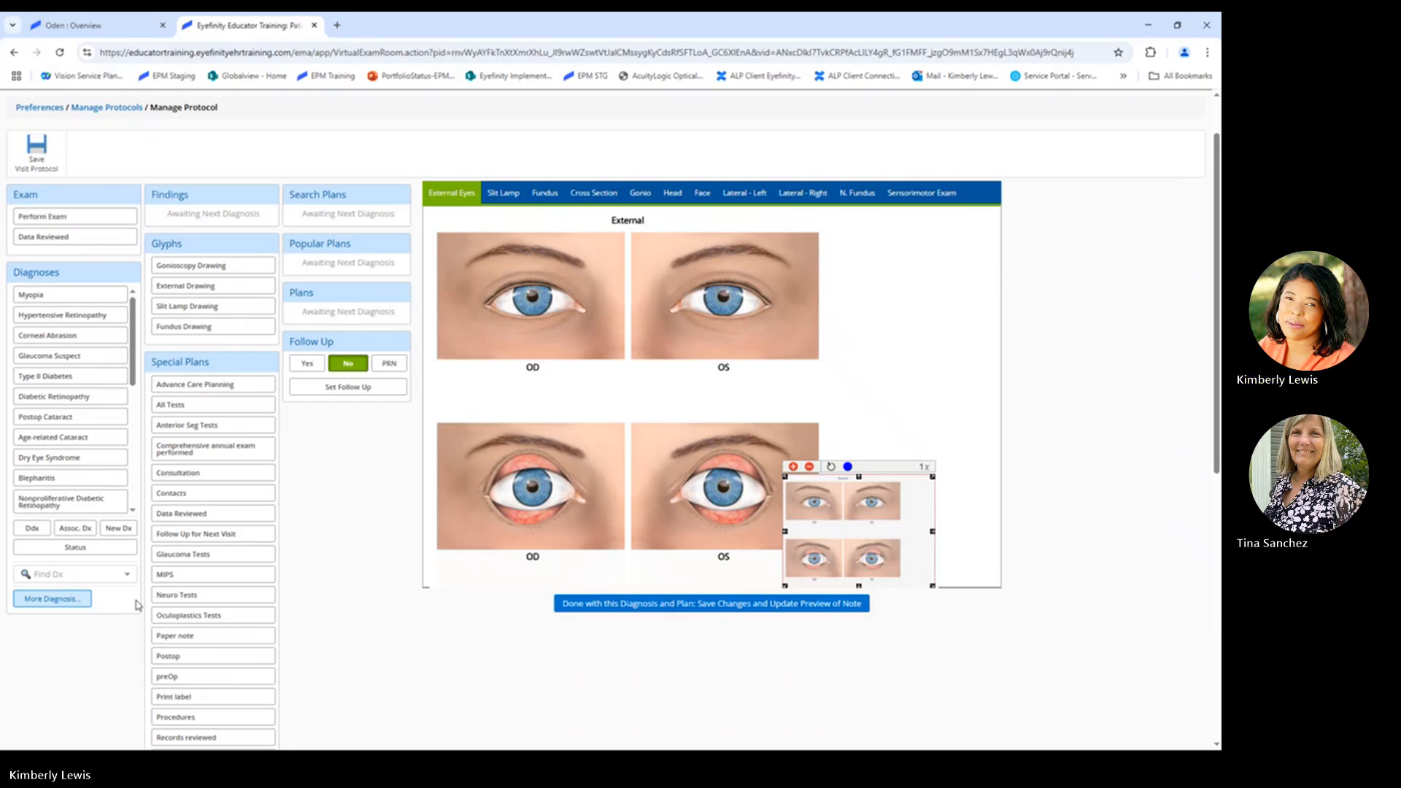
{"action": "left_click", "coordinate": [49, 578]}
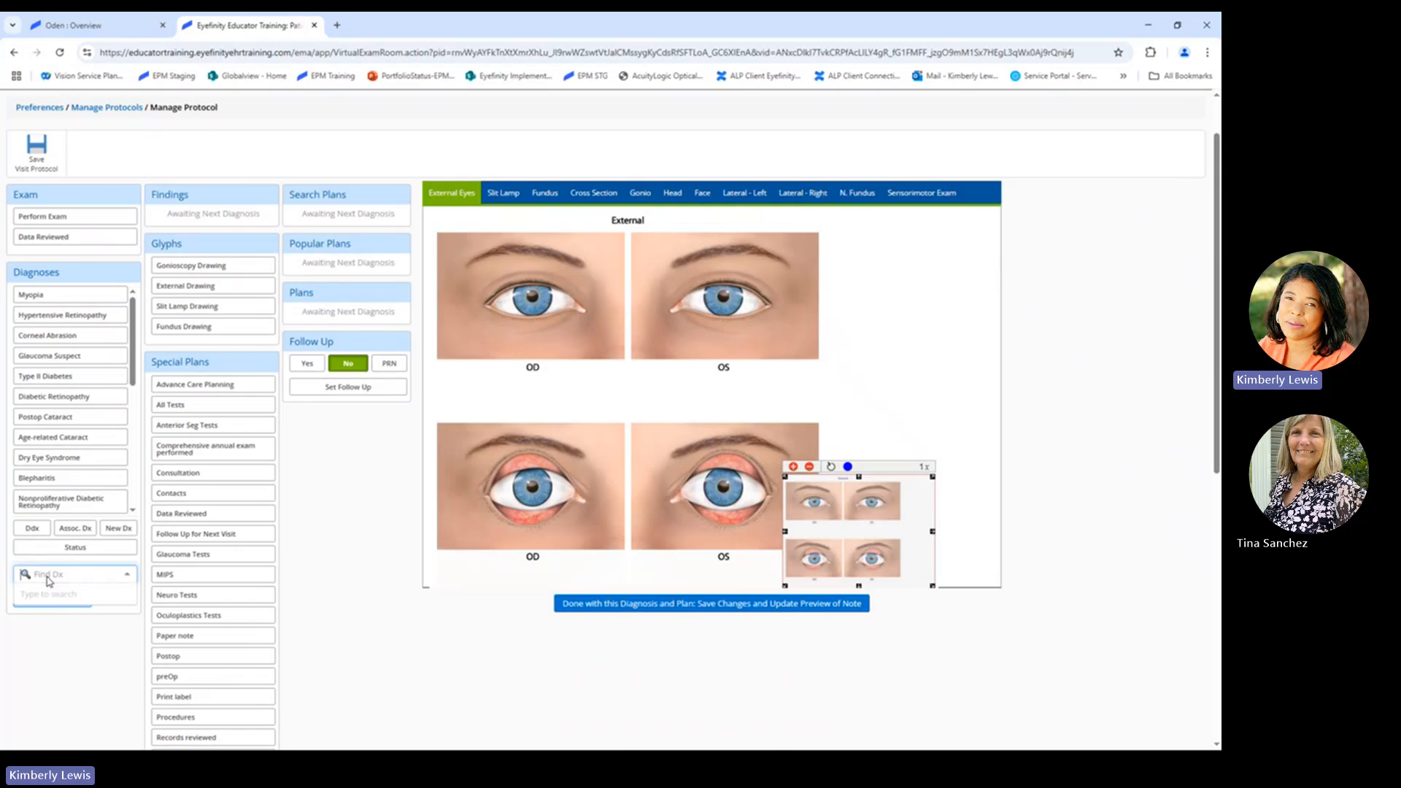
{"action": "type", "text": "z98"}
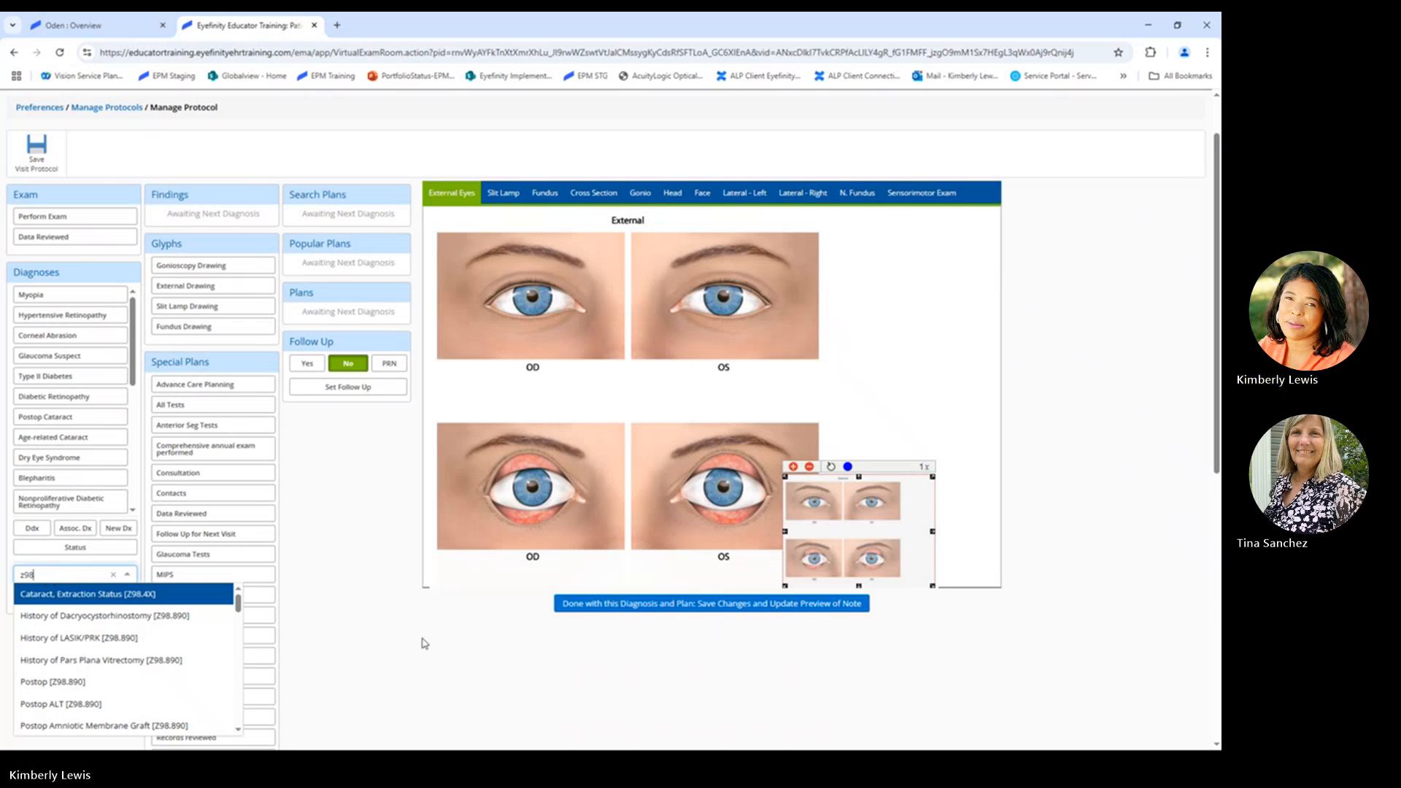
{"action": "scroll", "coordinate": [424, 643], "scroll_direction": "down", "scroll_amount": 2}
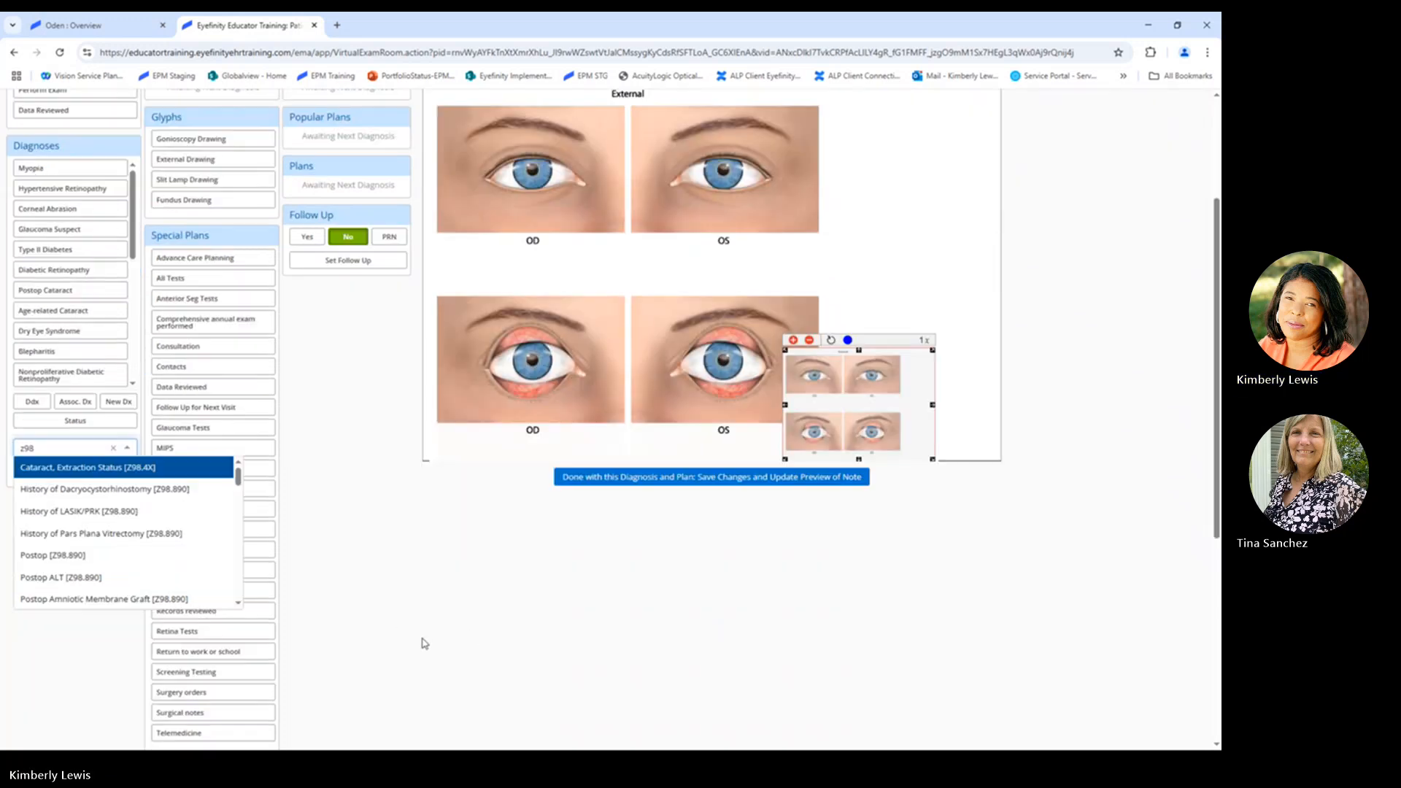
{"action": "left_click", "coordinate": [98, 556]}
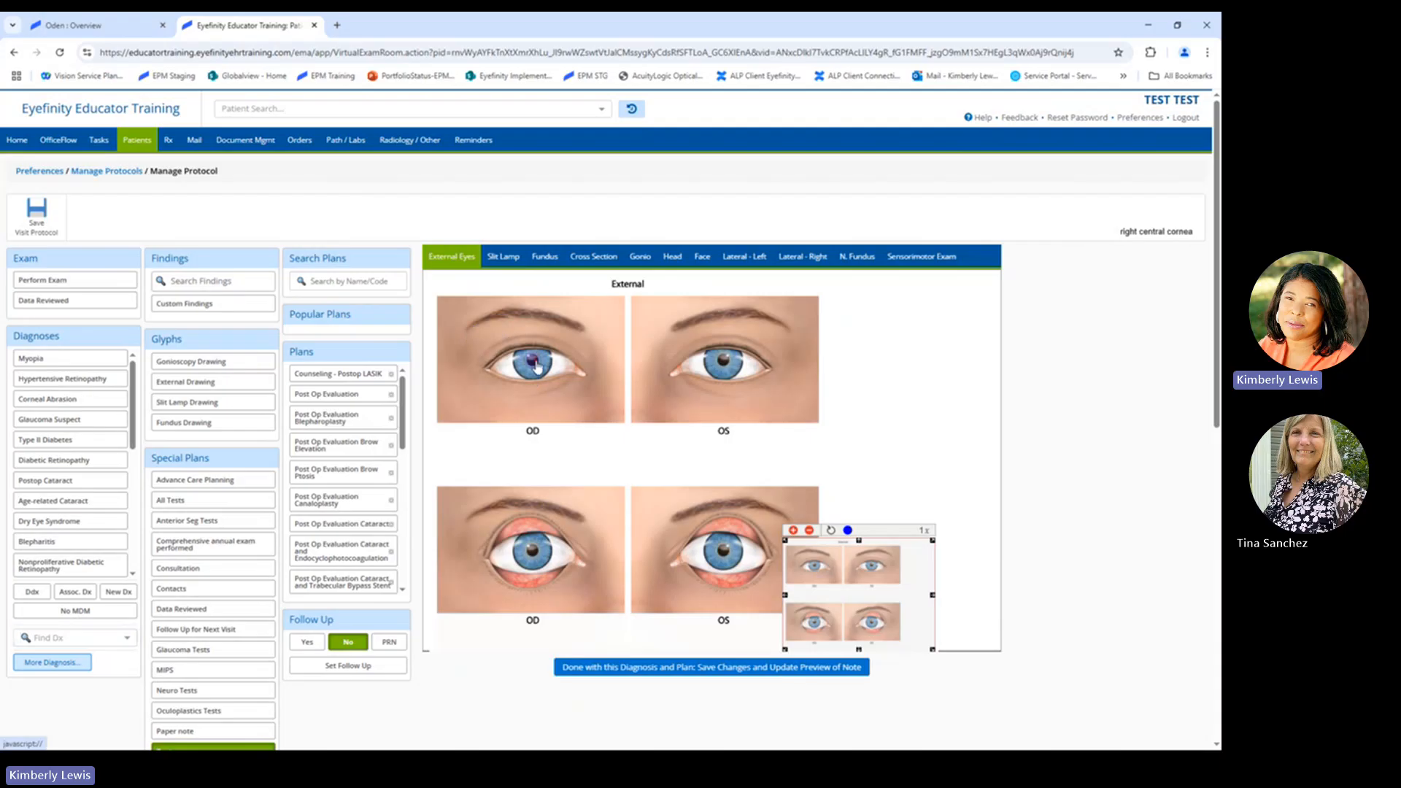
Step: Add the Post Op Evaluation plan with location OD, Postop Day OD set to day 1, and Add 99024 CPT set to no
{"action": "left_click", "coordinate": [349, 281]}
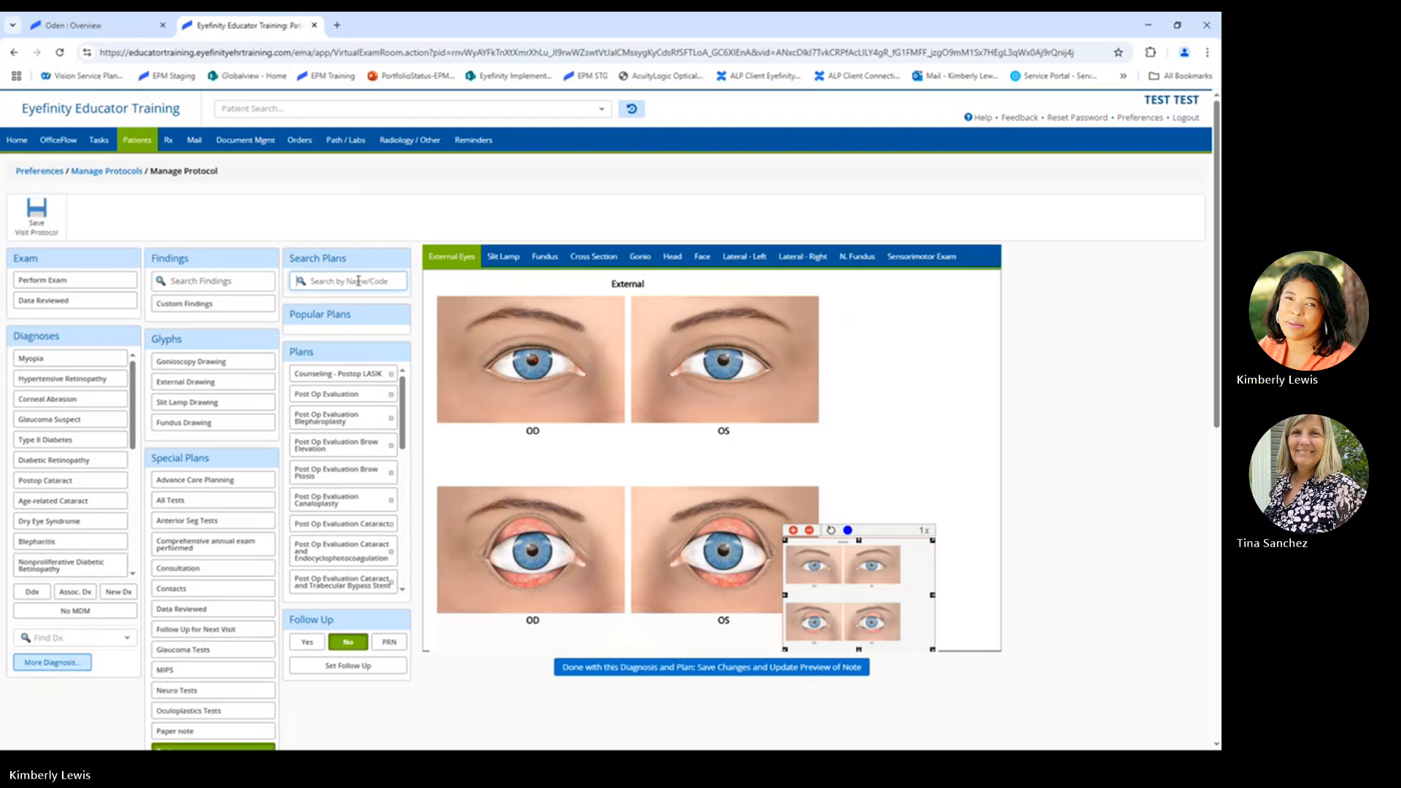
{"action": "type", "text": "post op"}
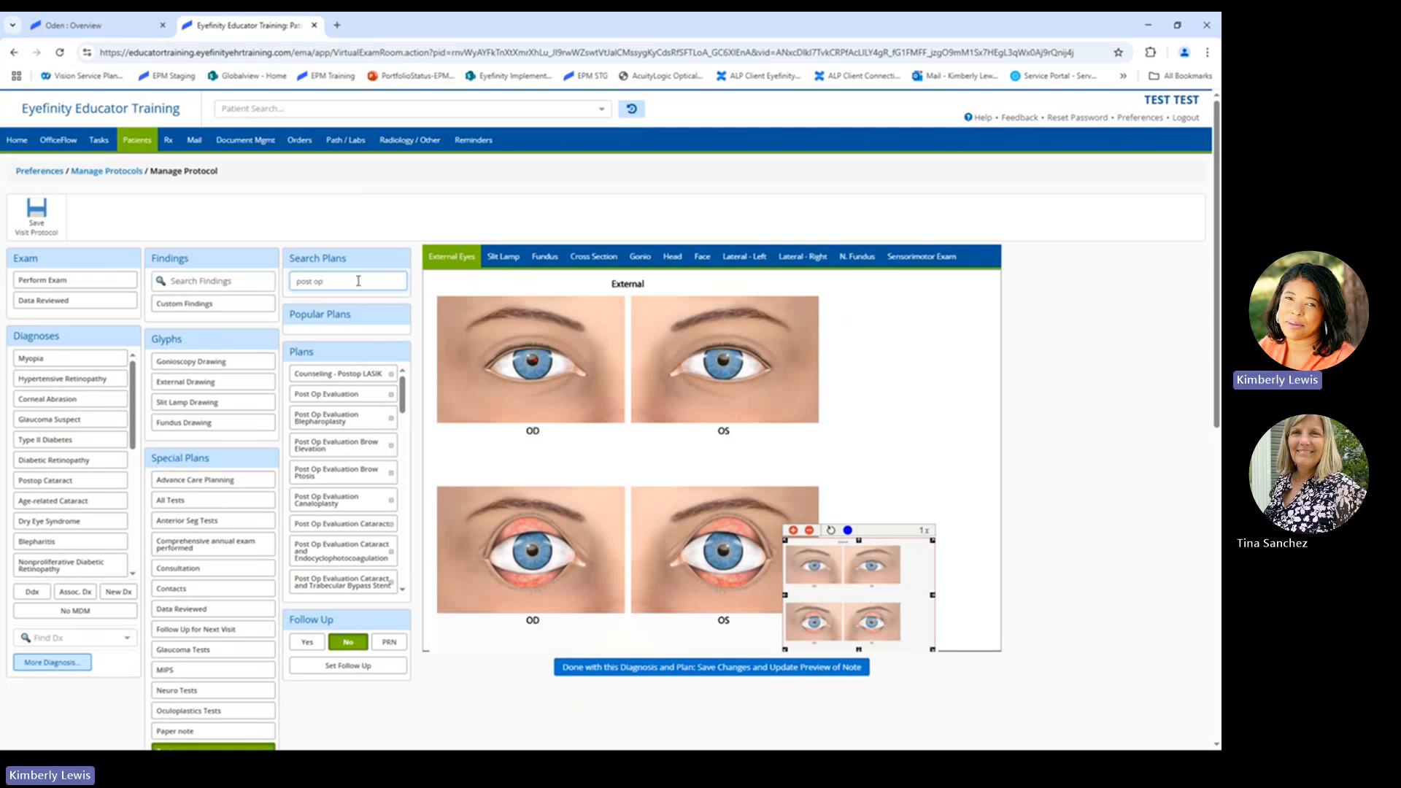
{"action": "left_click", "coordinate": [345, 394]}
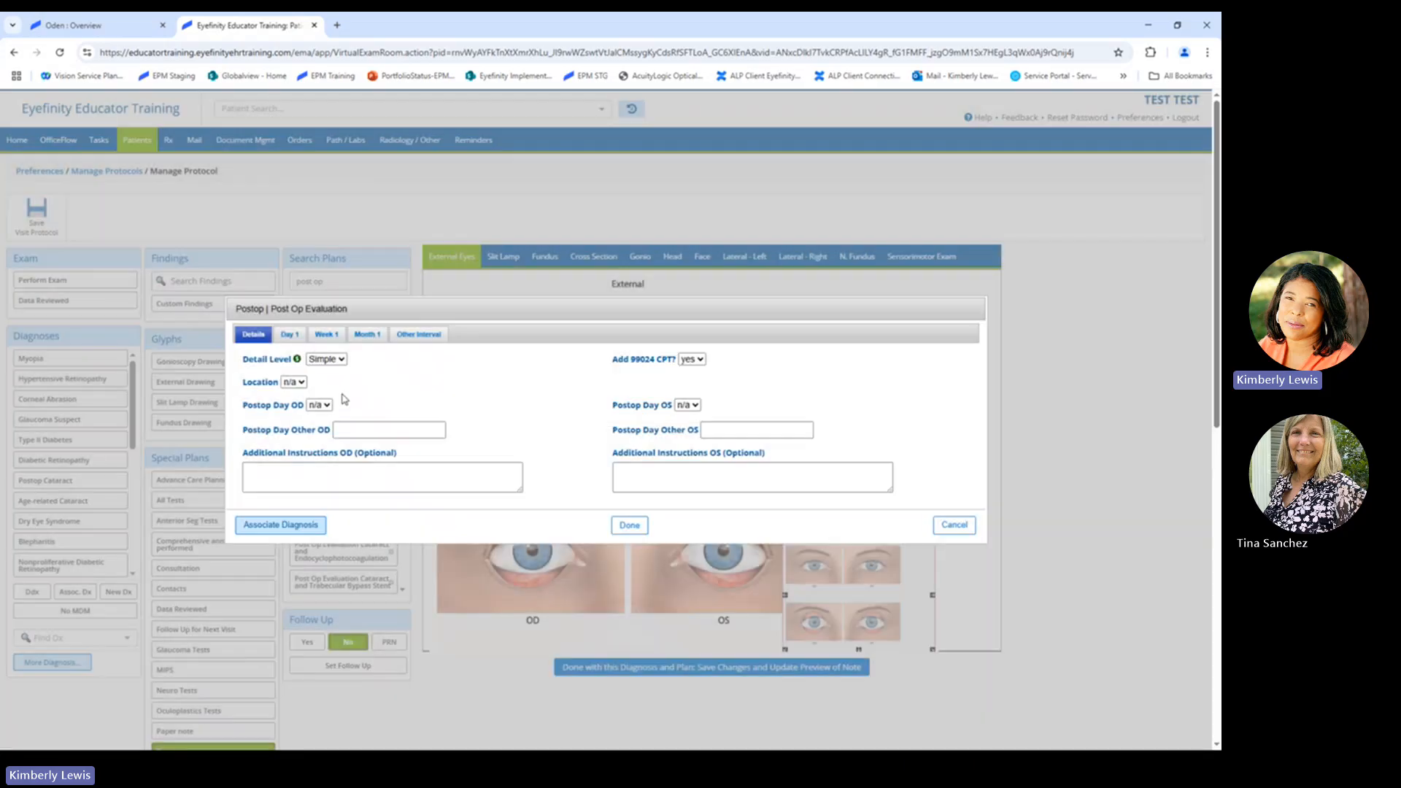
{"action": "left_click", "coordinate": [302, 383]}
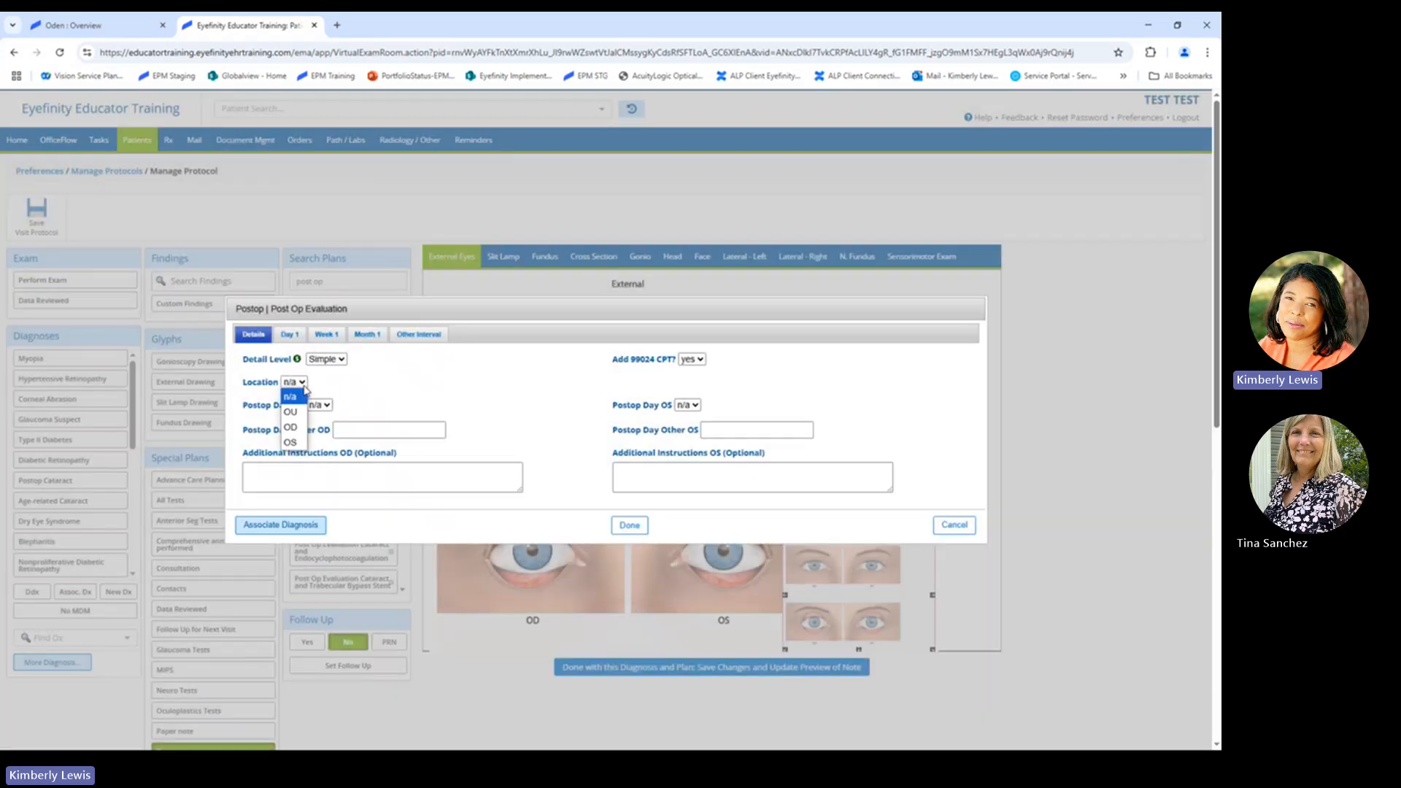
{"action": "left_click", "coordinate": [298, 429]}
{"action": "left_click", "coordinate": [319, 405]}
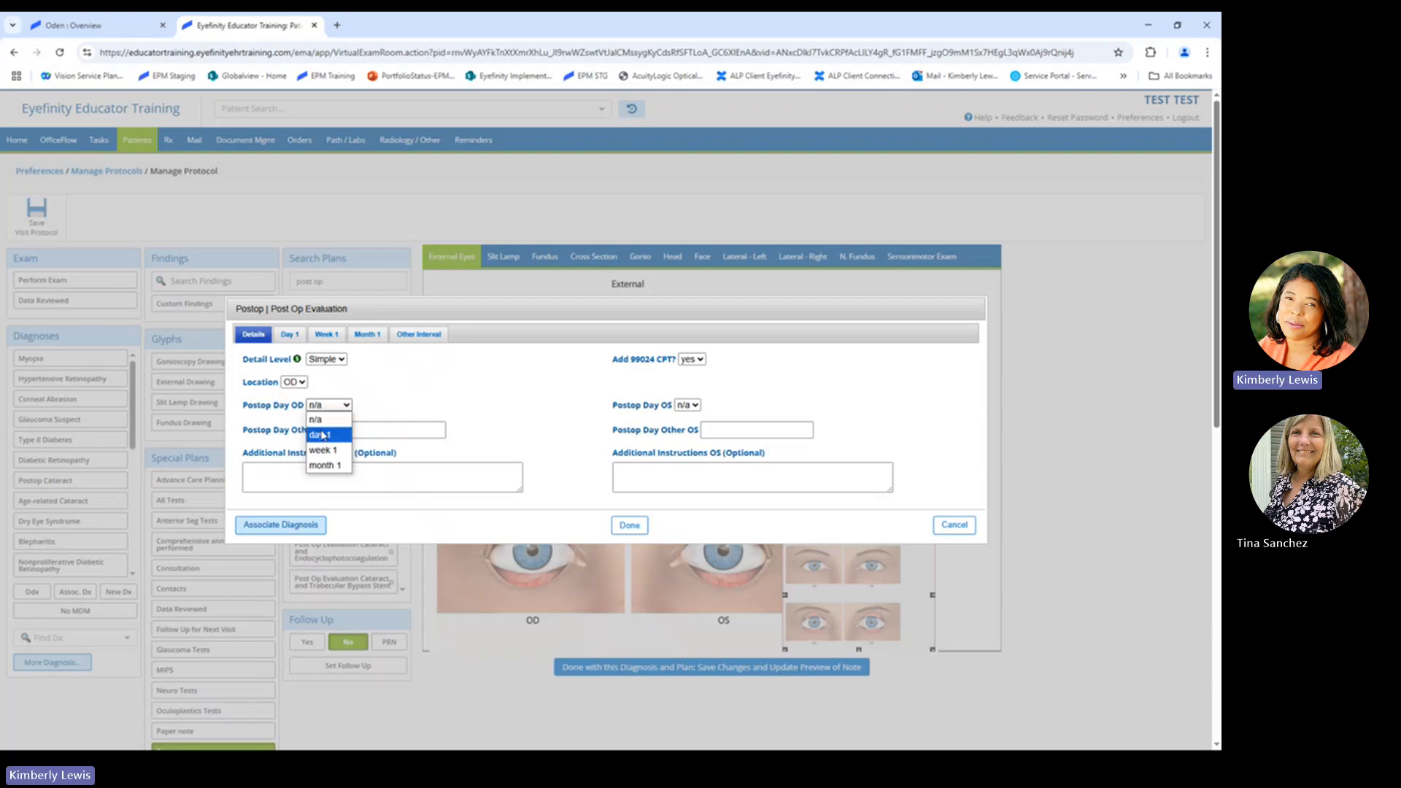
{"action": "left_click", "coordinate": [324, 436]}
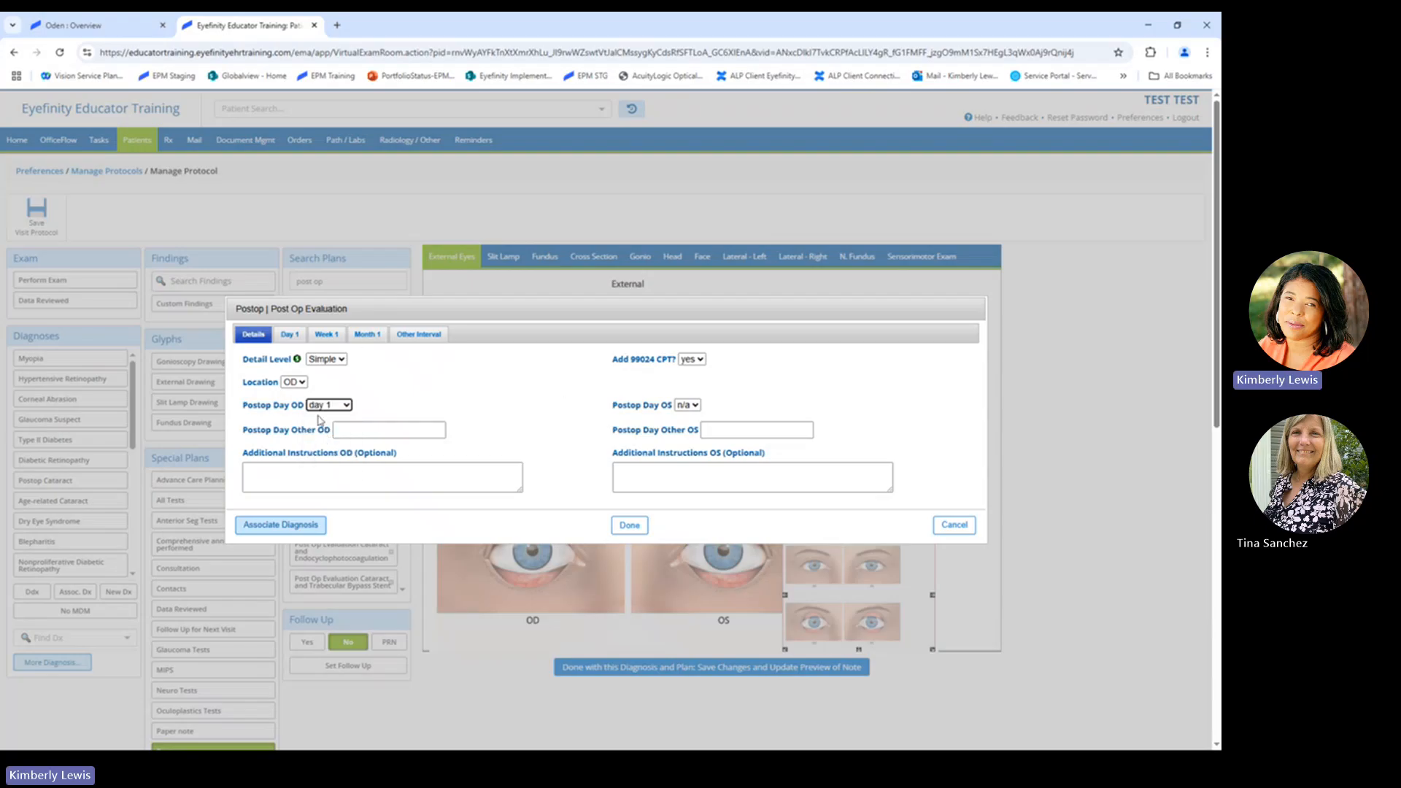
{"action": "left_click", "coordinate": [696, 359]}
{"action": "left_click", "coordinate": [699, 385]}
{"action": "key", "text": "ctrl"}
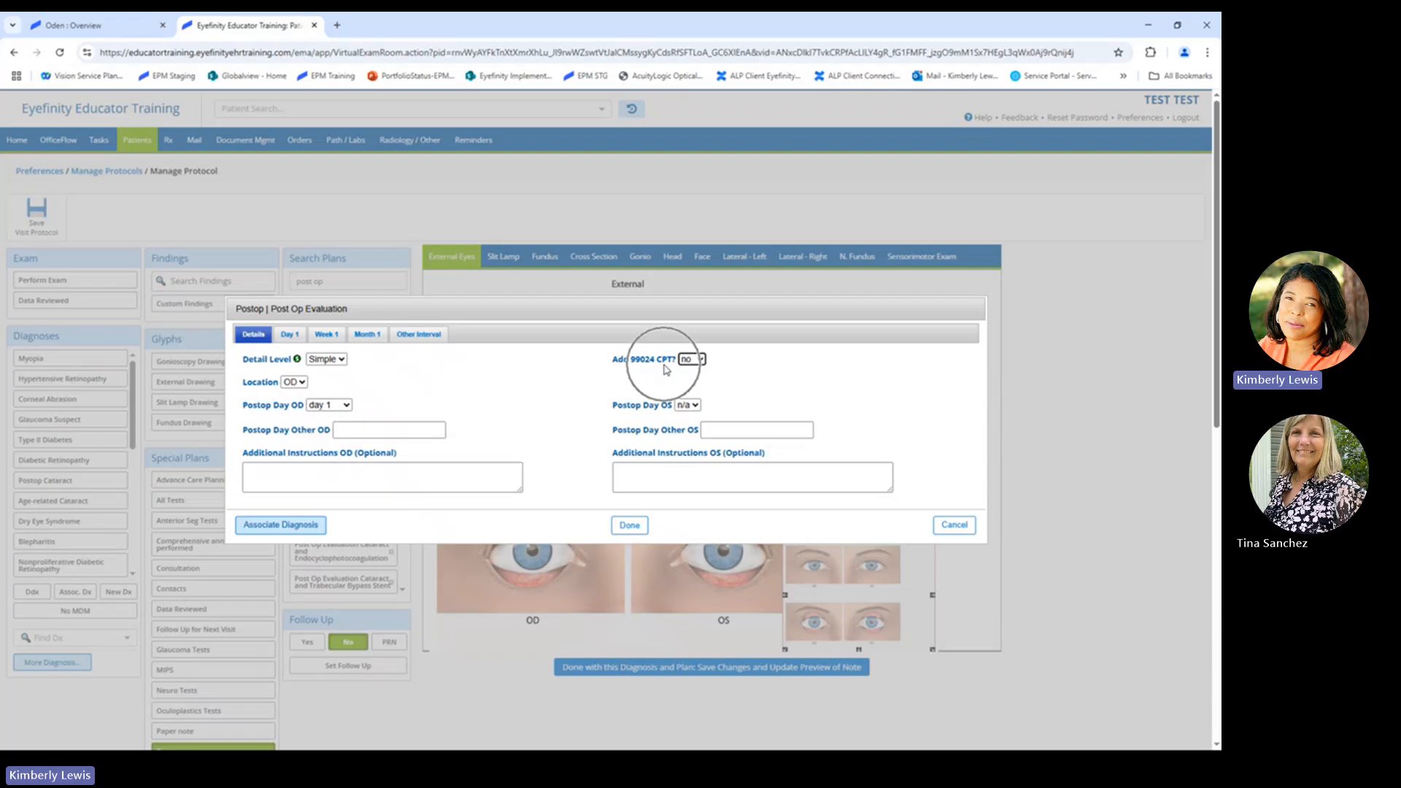
{"action": "left_click", "coordinate": [629, 526]}
Step: Add the Comanagement plan with operated eye OD, Assuming Care, and CPT code 66984 - Extracapsular cataract removal
{"action": "scroll", "coordinate": [244, 322], "scroll_direction": "down", "scroll_amount": 2}
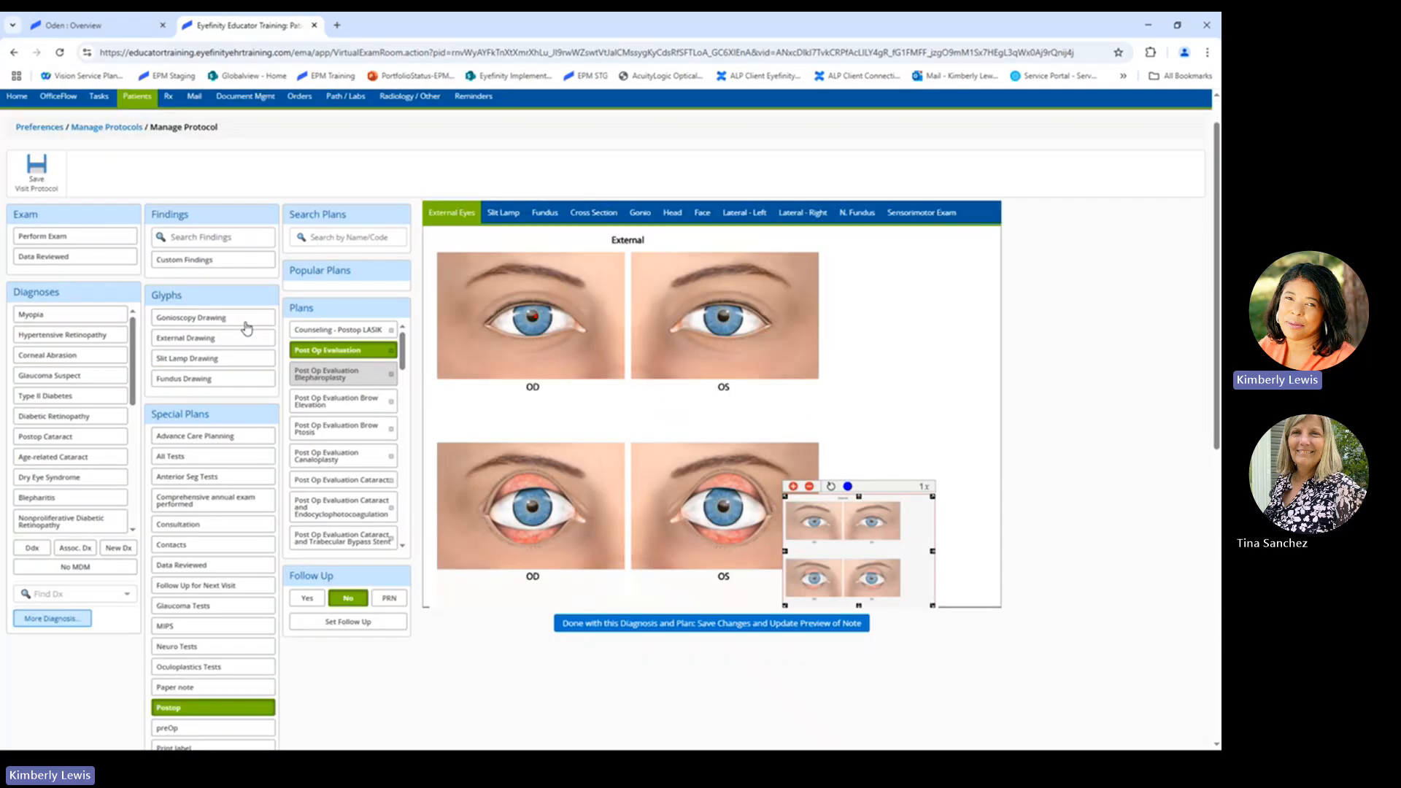
{"action": "left_click", "coordinate": [343, 127]}
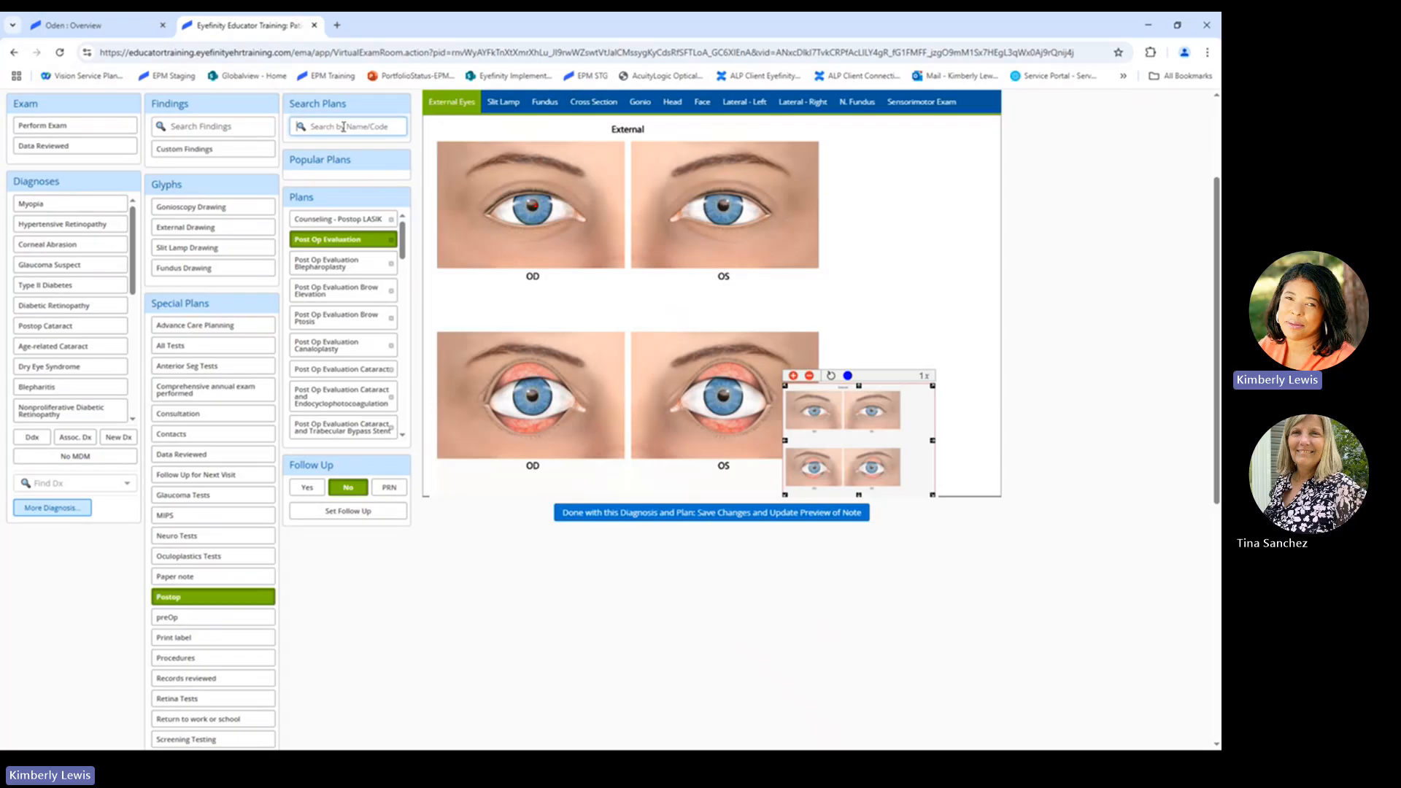
{"action": "type", "text": "com"}
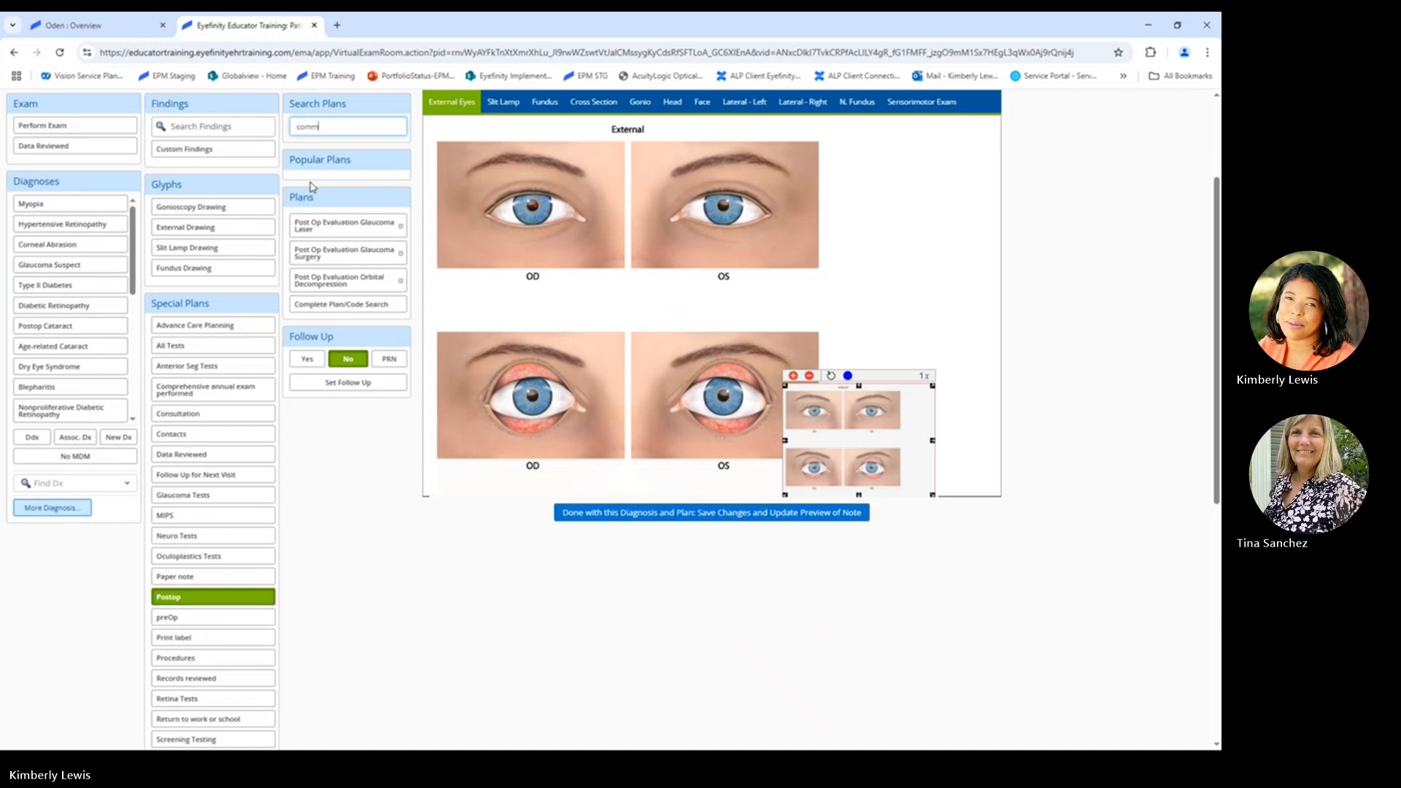
{"action": "type", "text": "a"}
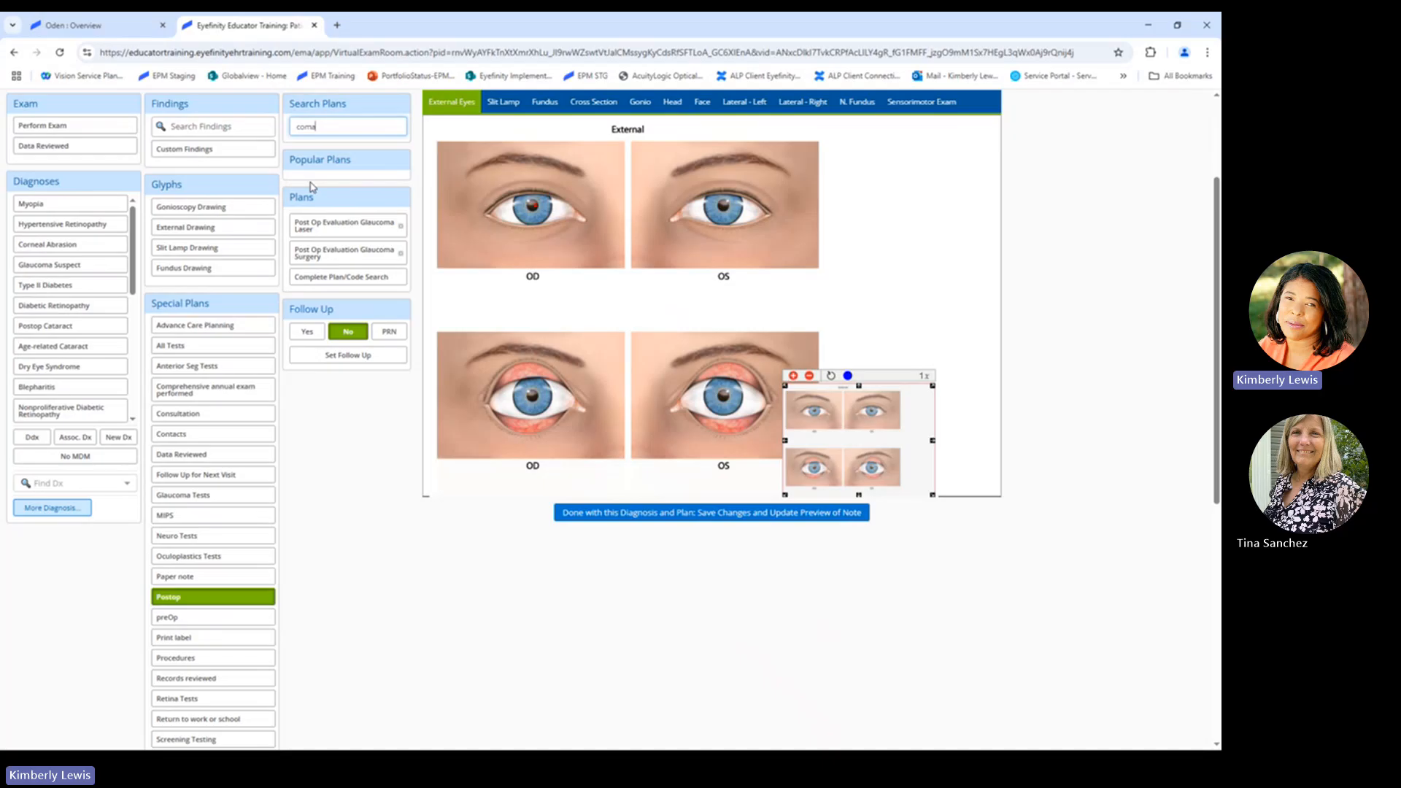
{"action": "type", "text": "nag"}
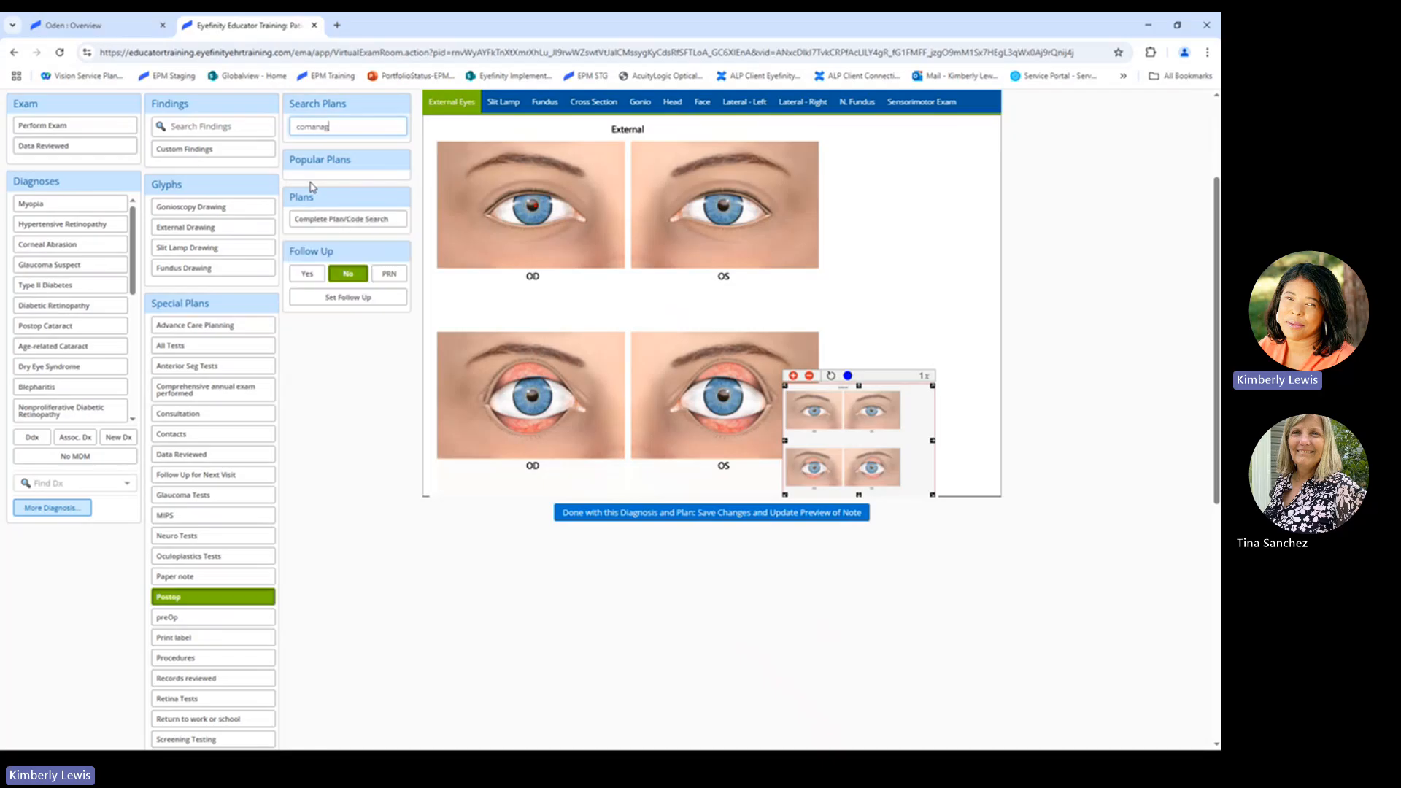
{"action": "type", "text": "ement"}
{"action": "left_click", "coordinate": [336, 220]}
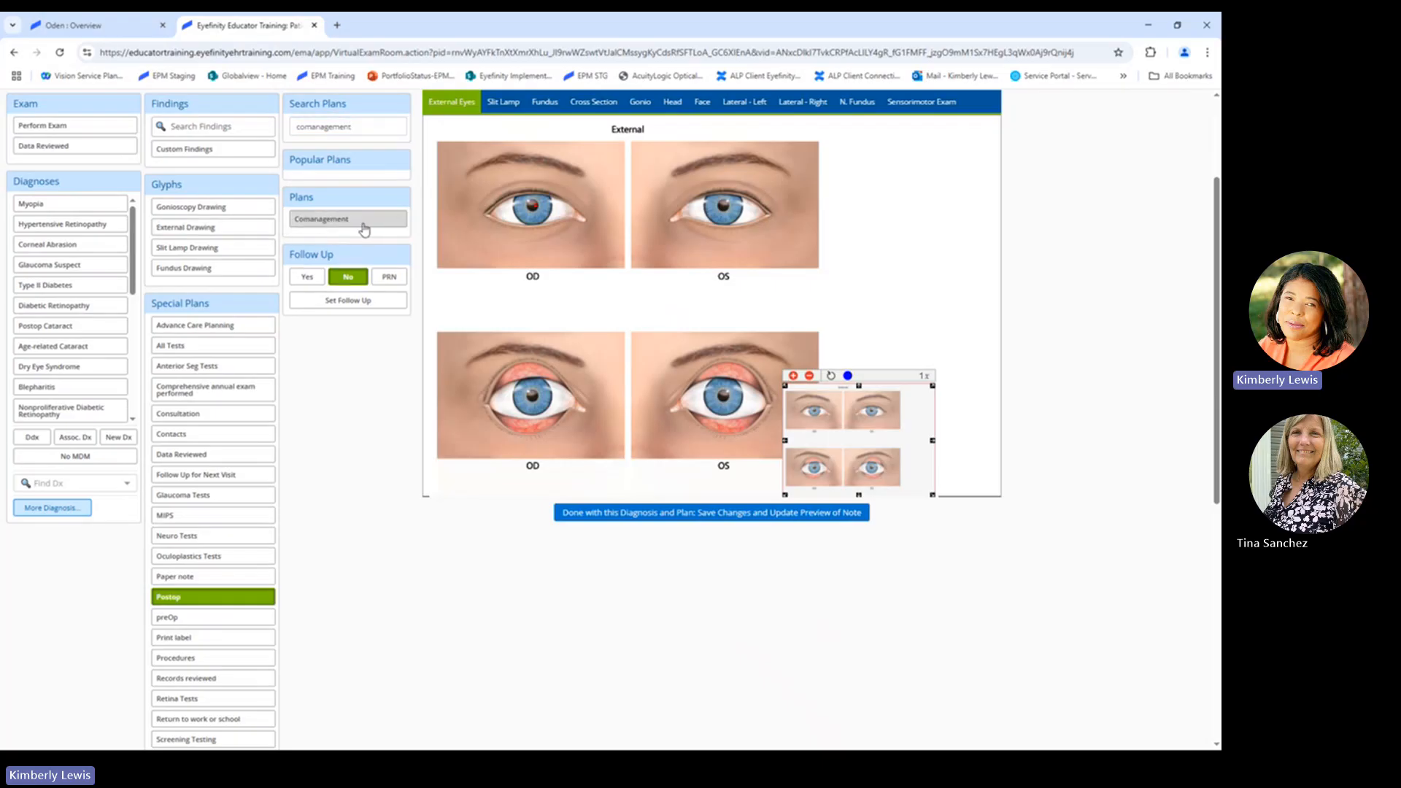
{"action": "left_click", "coordinate": [363, 220]}
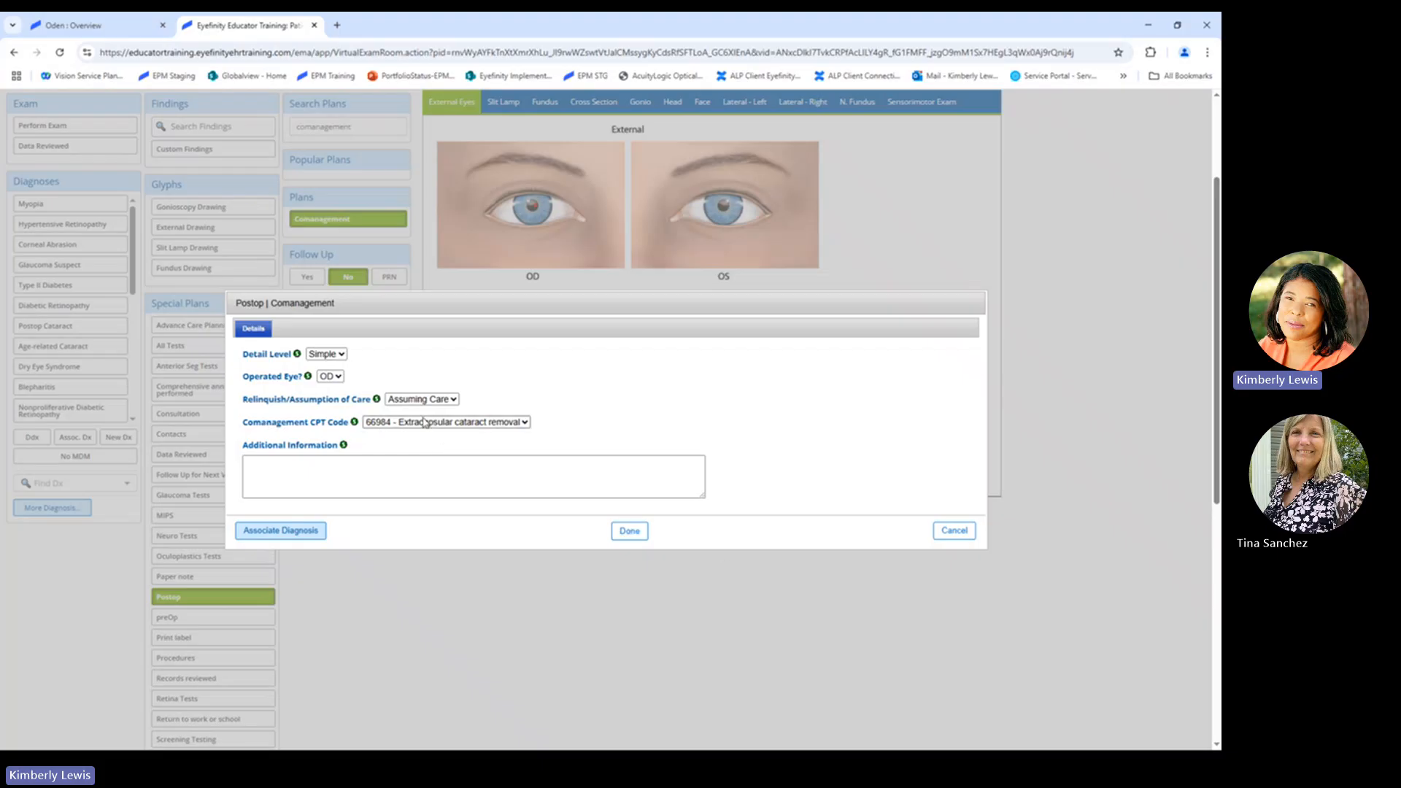
{"action": "left_click", "coordinate": [629, 530]}
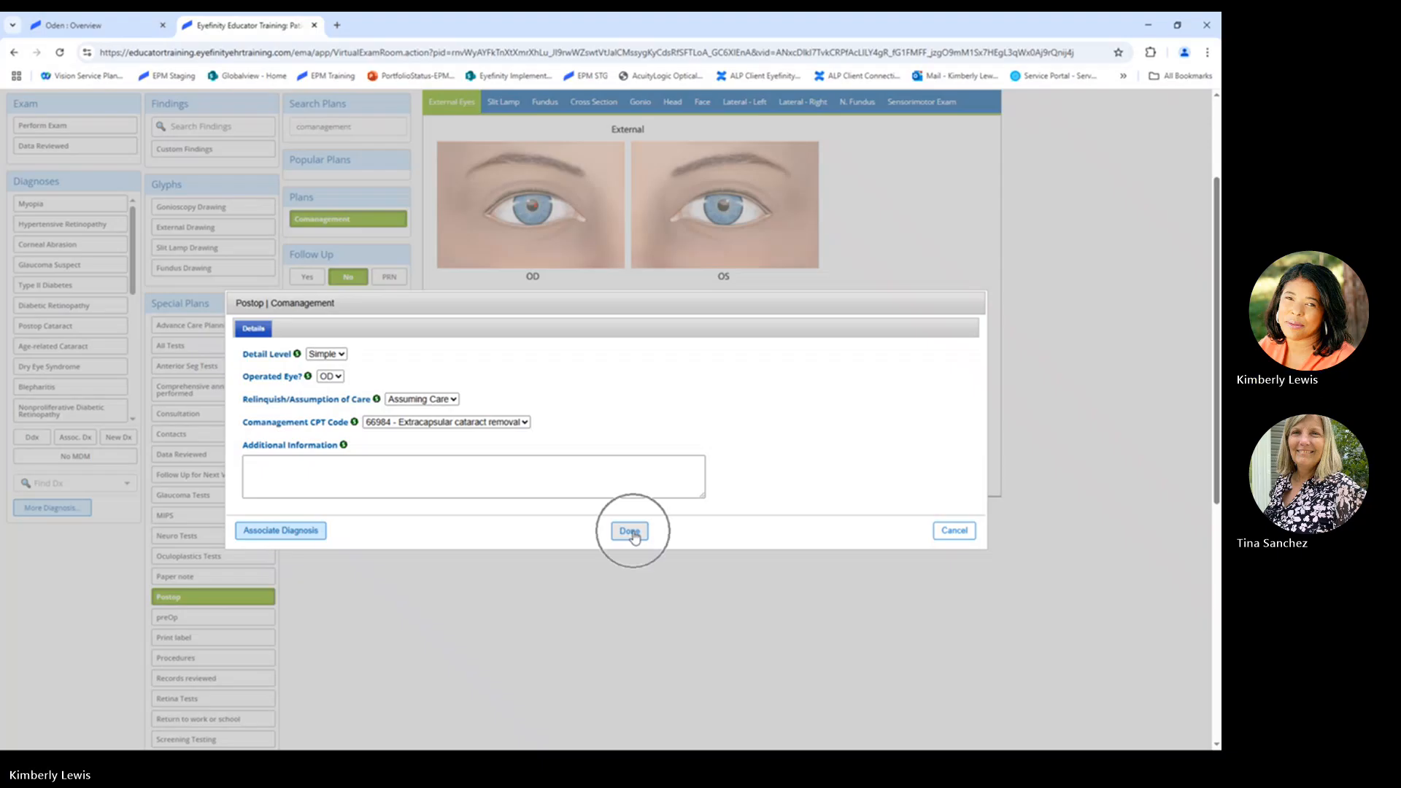
Step: Search the complete plan list for set global, open the Set Global Periods plan, and cancel it without adding it
{"action": "left_click", "coordinate": [342, 127]}
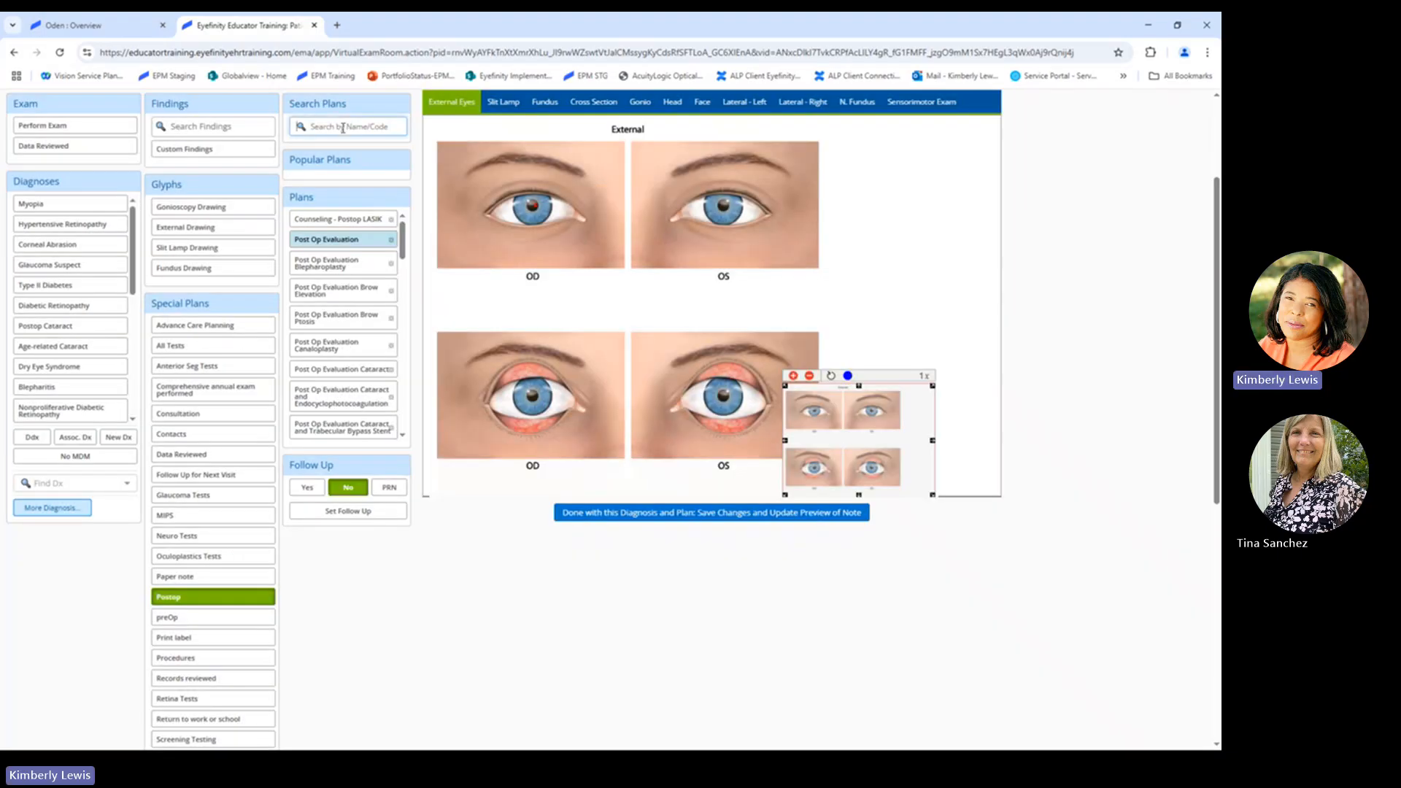
{"action": "type", "text": "se"}
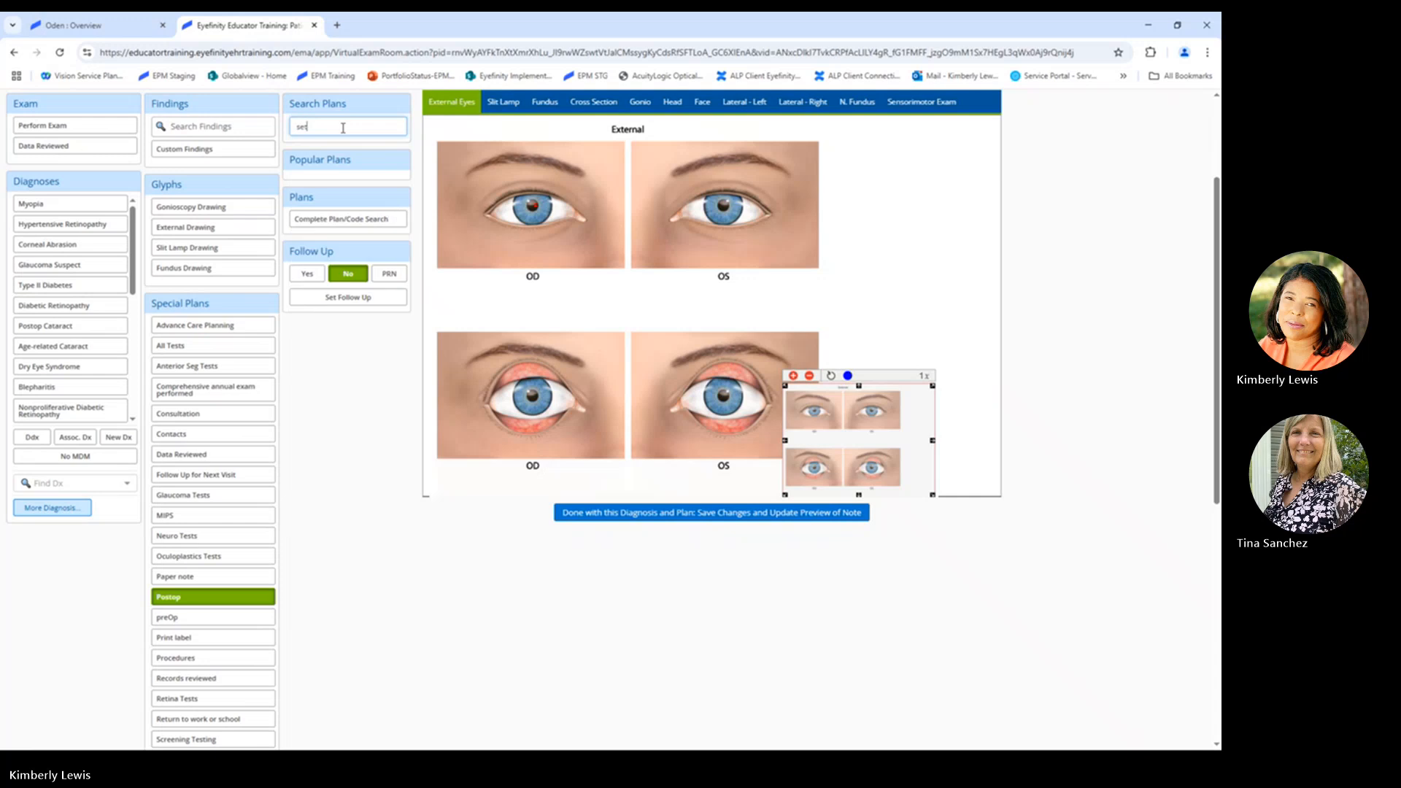
{"action": "type", "text": "t global period"}
{"action": "left_click_drag", "start_coordinate": [365, 128], "coordinate": [333, 128]}
{"action": "key", "text": "BackSpace"}
{"action": "left_click", "coordinate": [362, 219]}
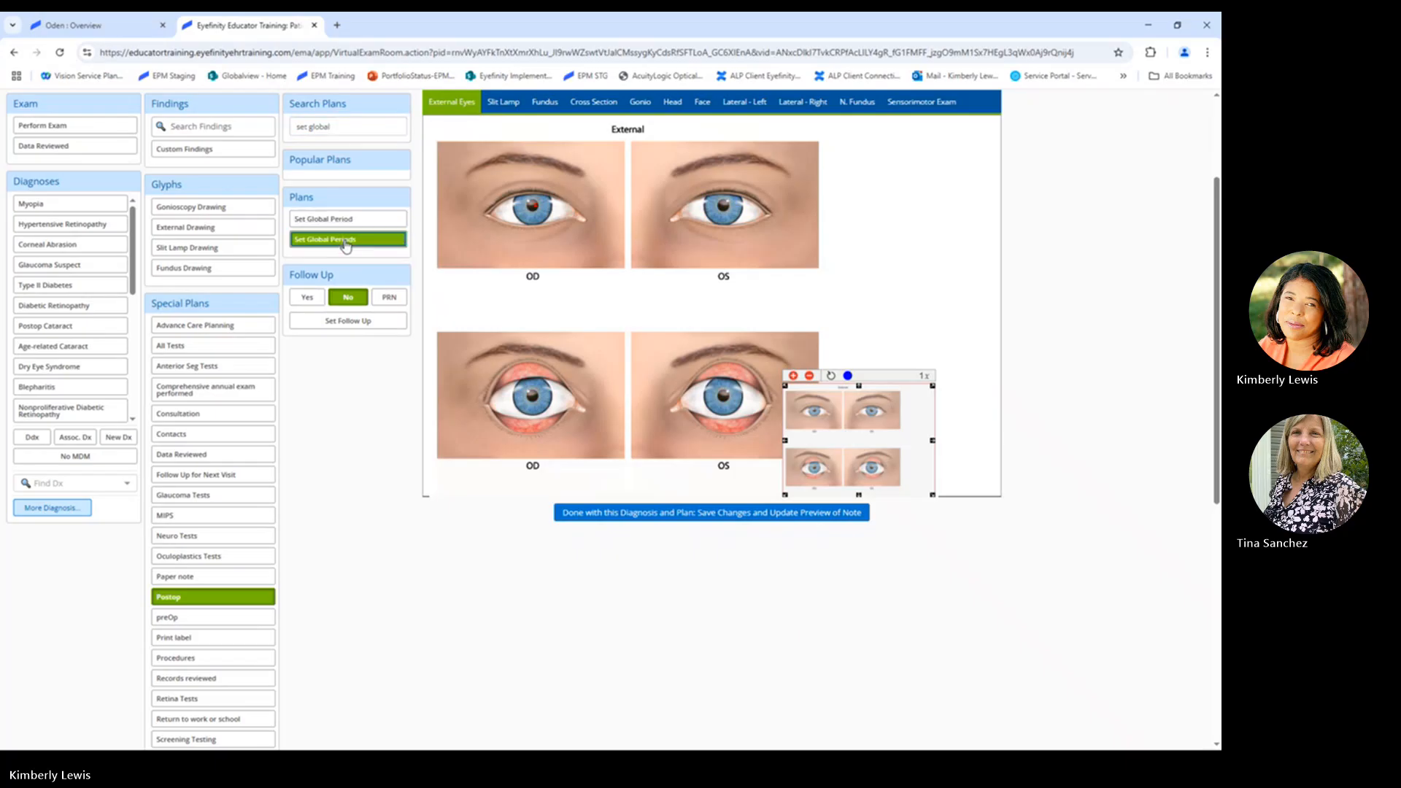
{"action": "left_click", "coordinate": [346, 243]}
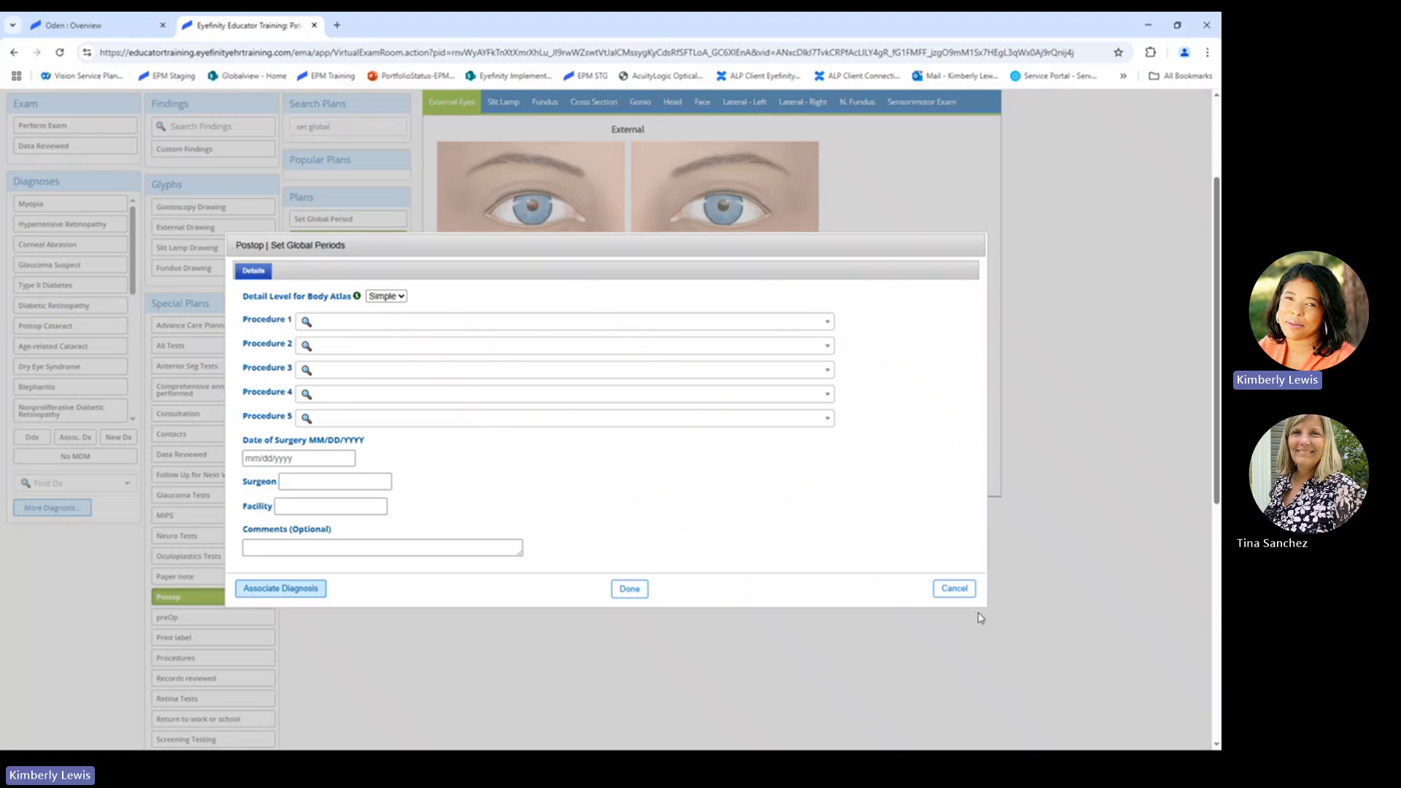
{"action": "left_click", "coordinate": [954, 588]}
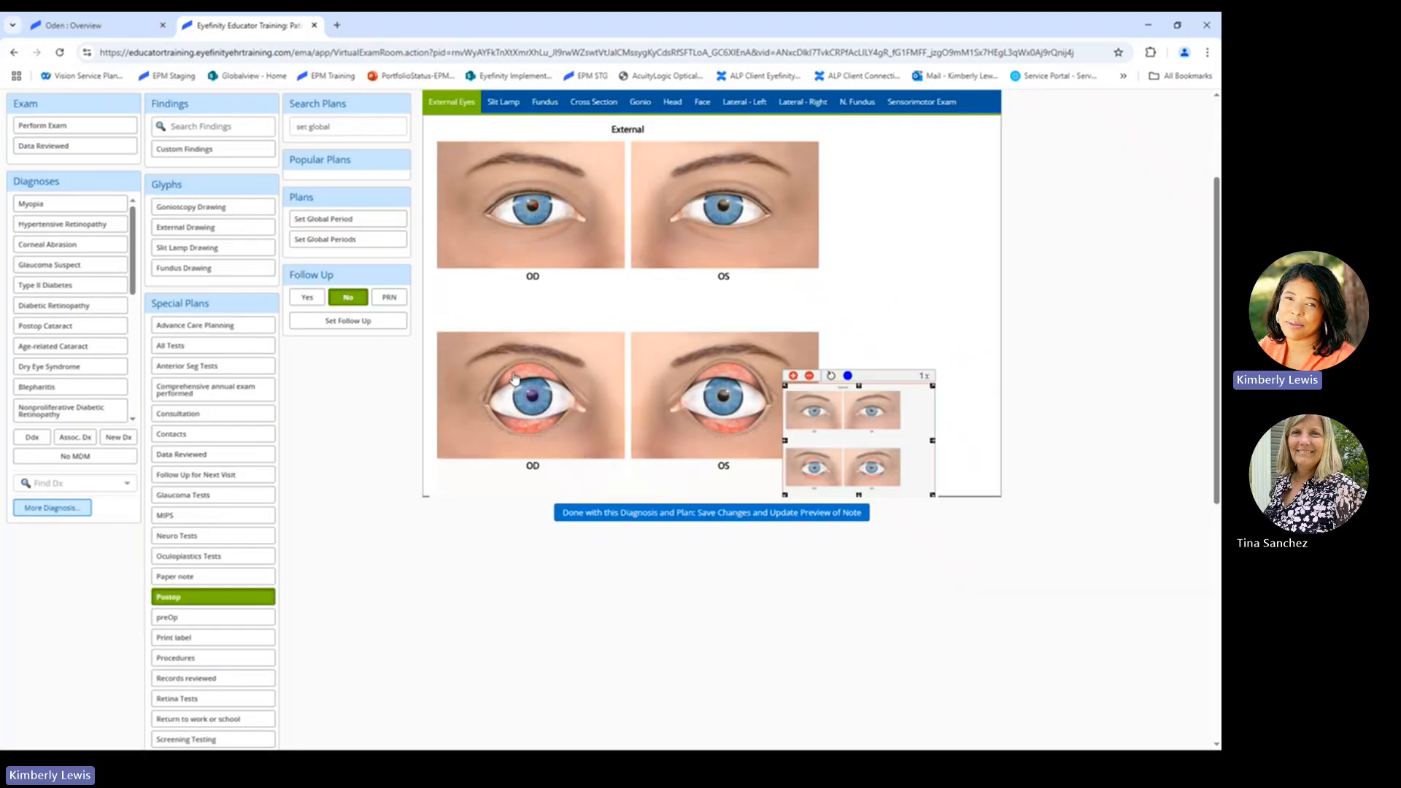
Step: Add the Set Global Period plan with location OD and other surgery global period 90, leaving the date of surgery blank
{"action": "left_click", "coordinate": [313, 218]}
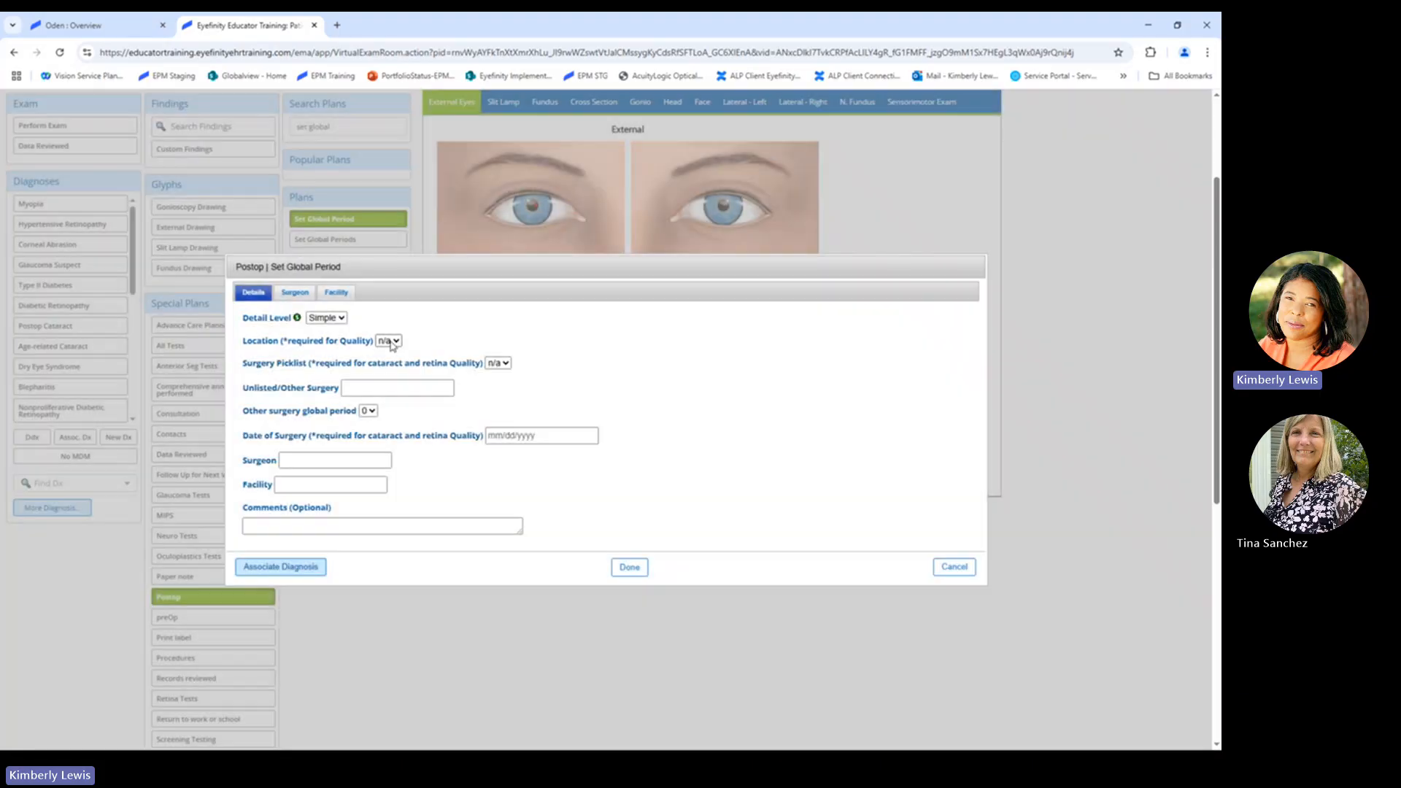
{"action": "left_click", "coordinate": [391, 342]}
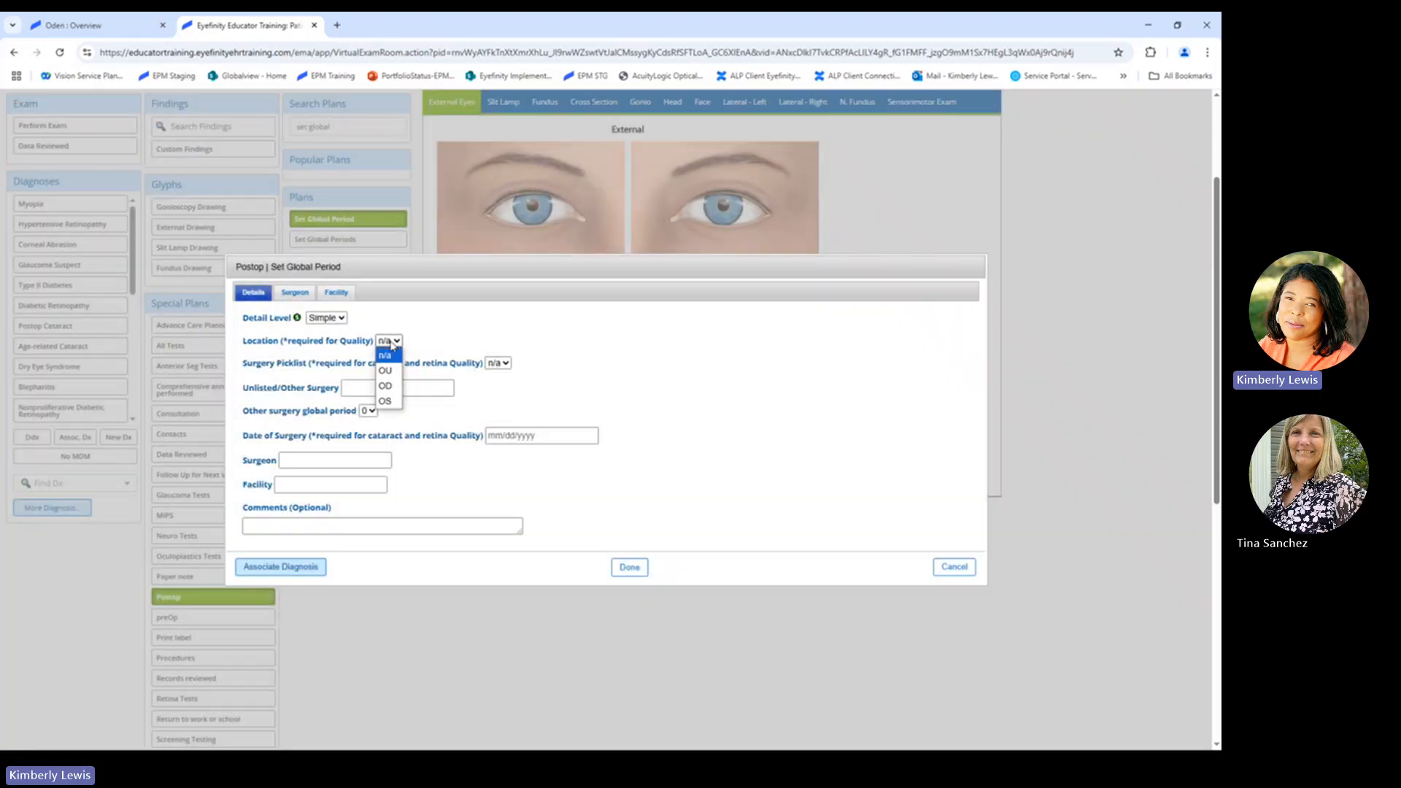
{"action": "left_click", "coordinate": [387, 386]}
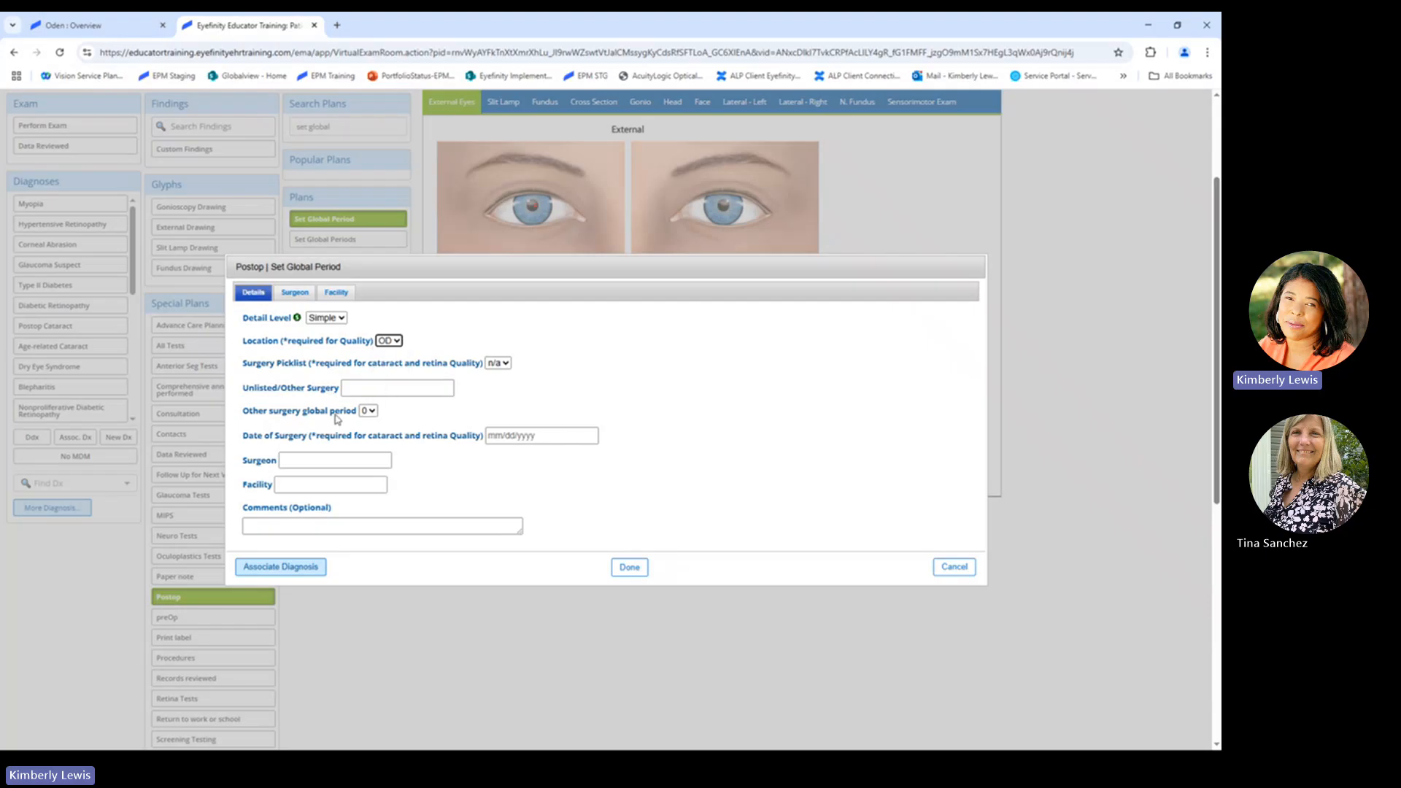
{"action": "left_click", "coordinate": [370, 411]}
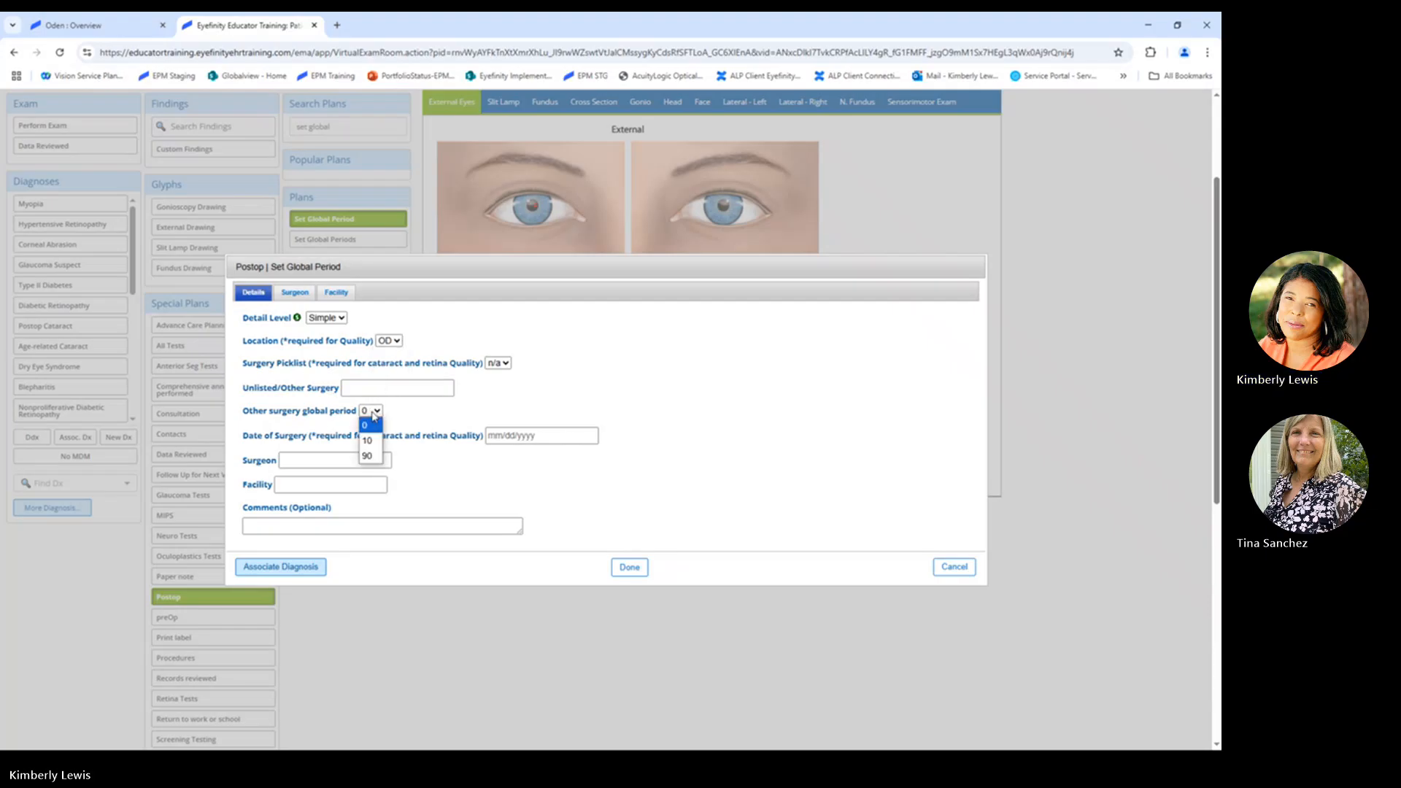
{"action": "left_click", "coordinate": [370, 456]}
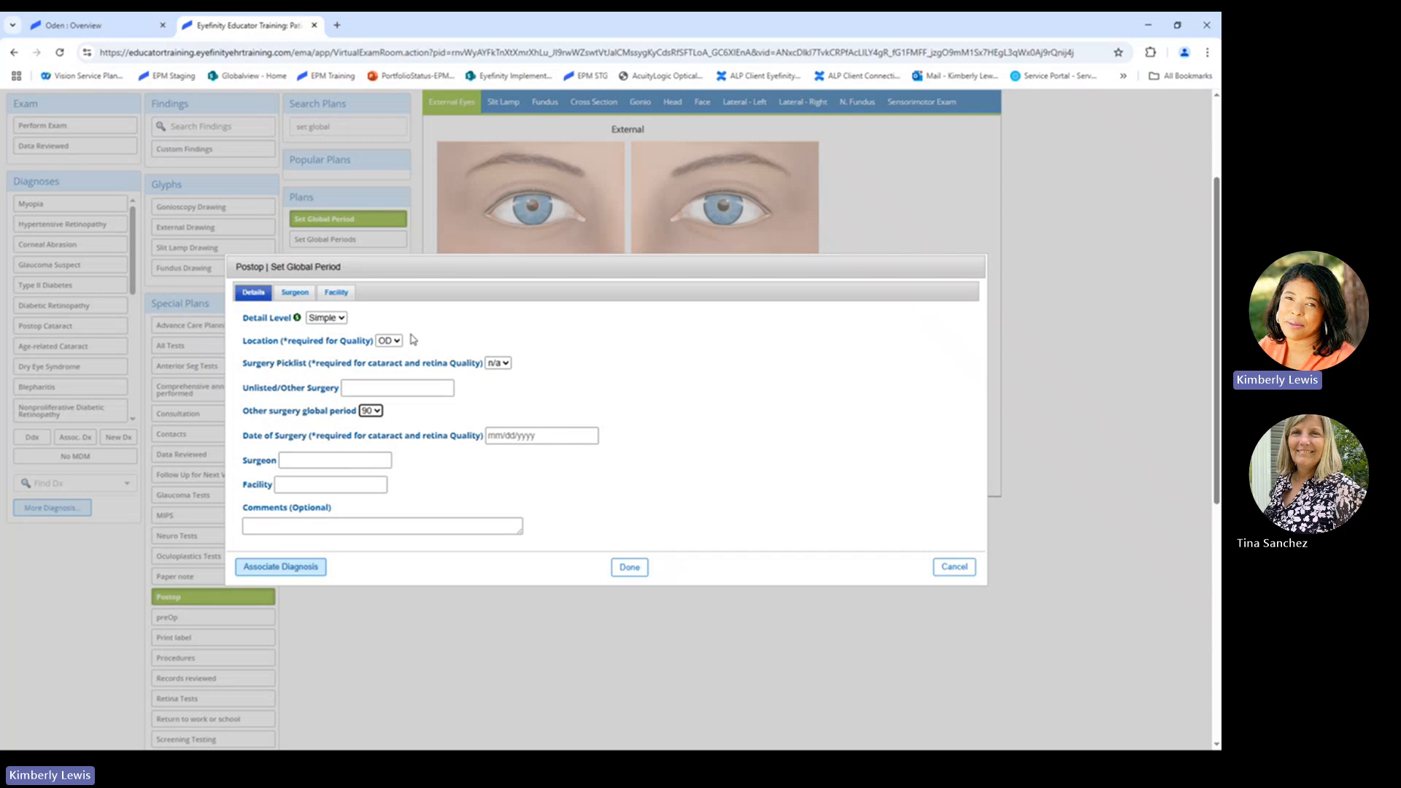
{"action": "left_click", "coordinate": [516, 436]}
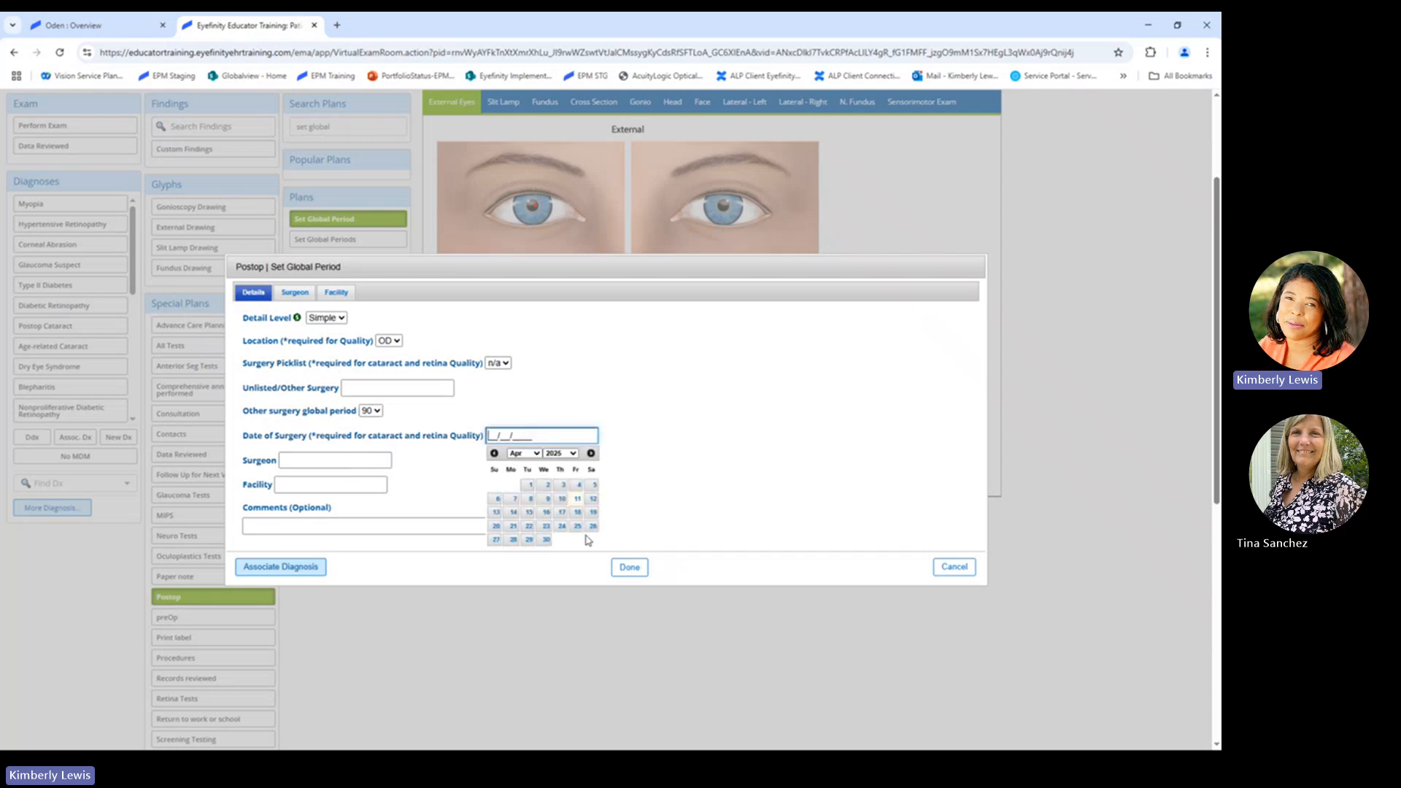
{"action": "left_click", "coordinate": [428, 498]}
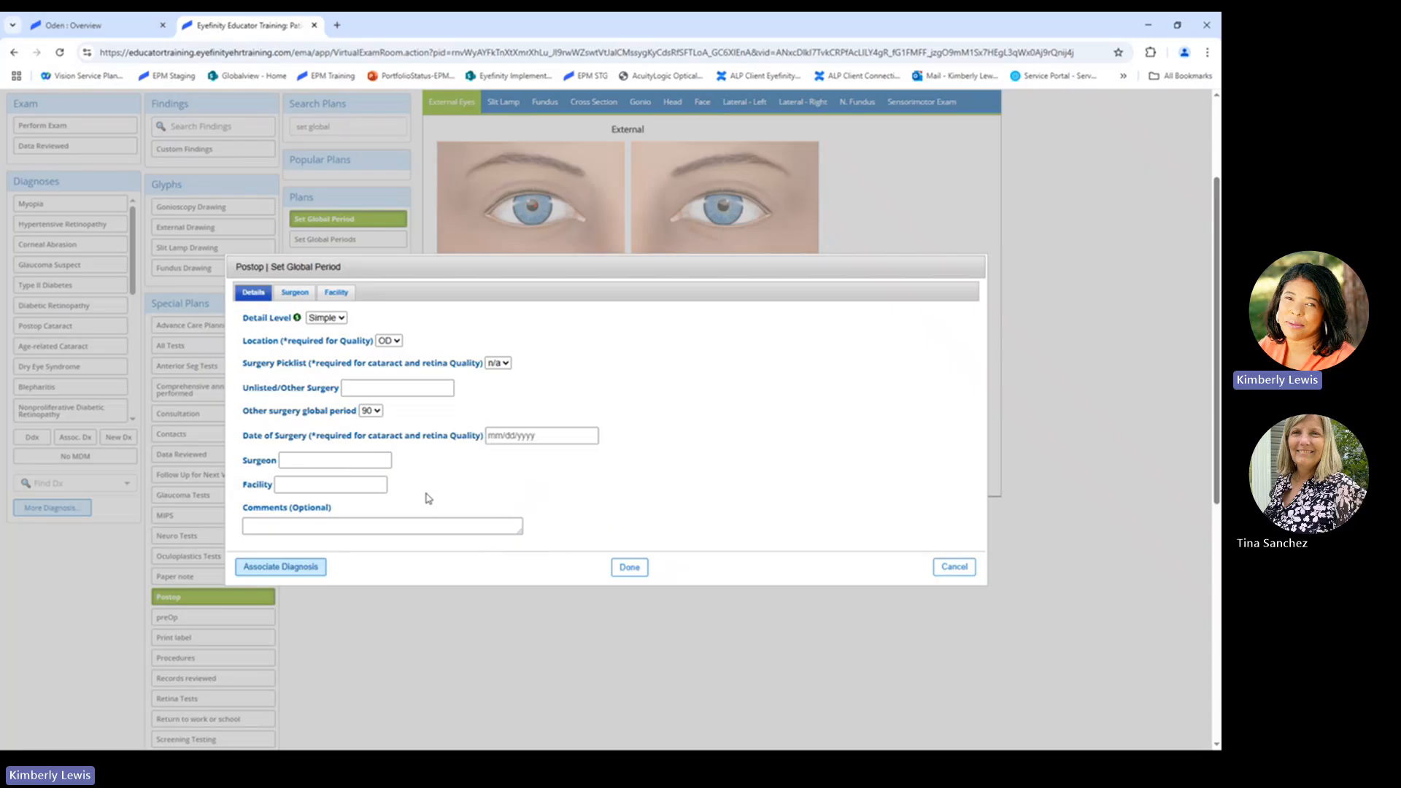
{"action": "left_click", "coordinate": [630, 574]}
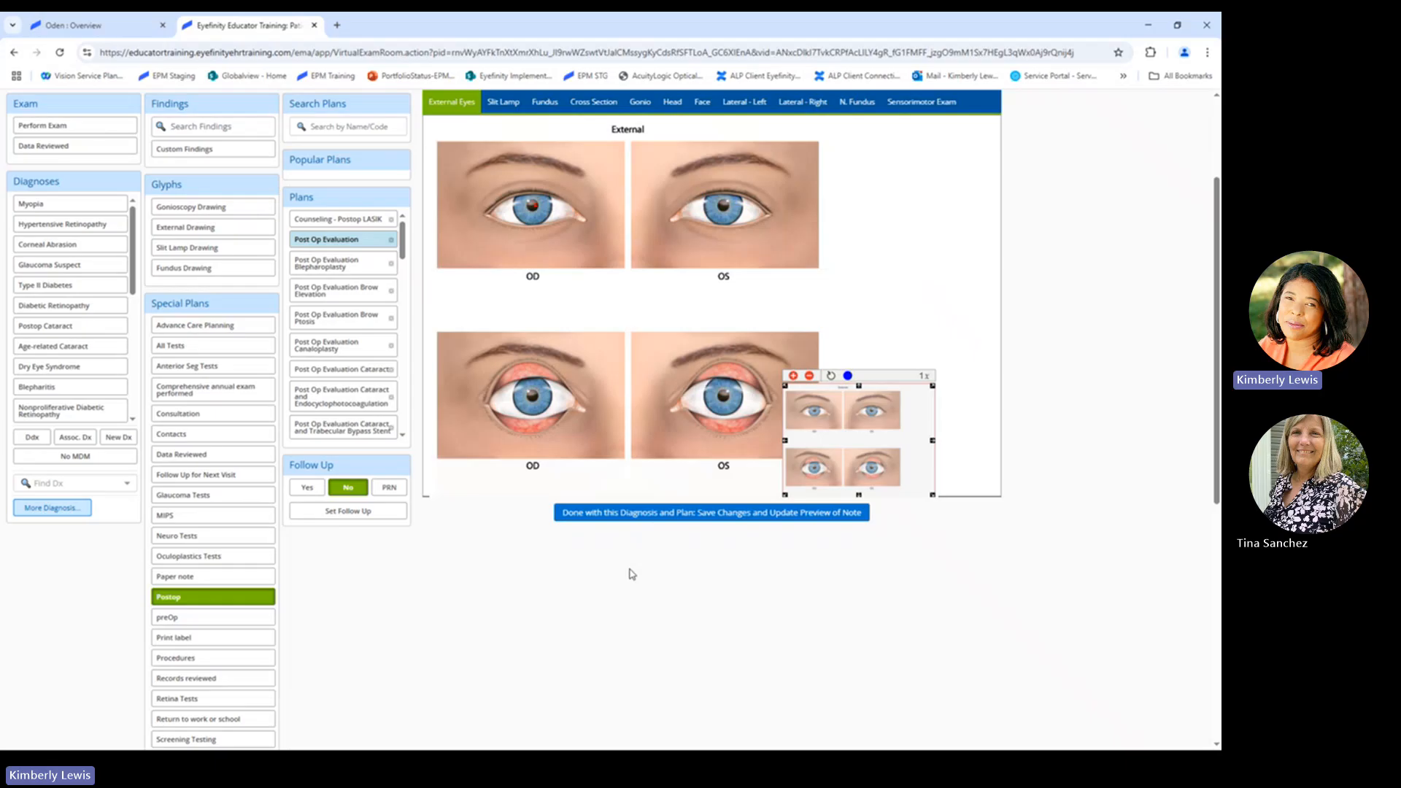
Step: Search the complete plan list for F/u and add F/U for Next Visit Cataract, leaving the follow-up time frame n/a and diagnostic selected
{"action": "left_click", "coordinate": [321, 130]}
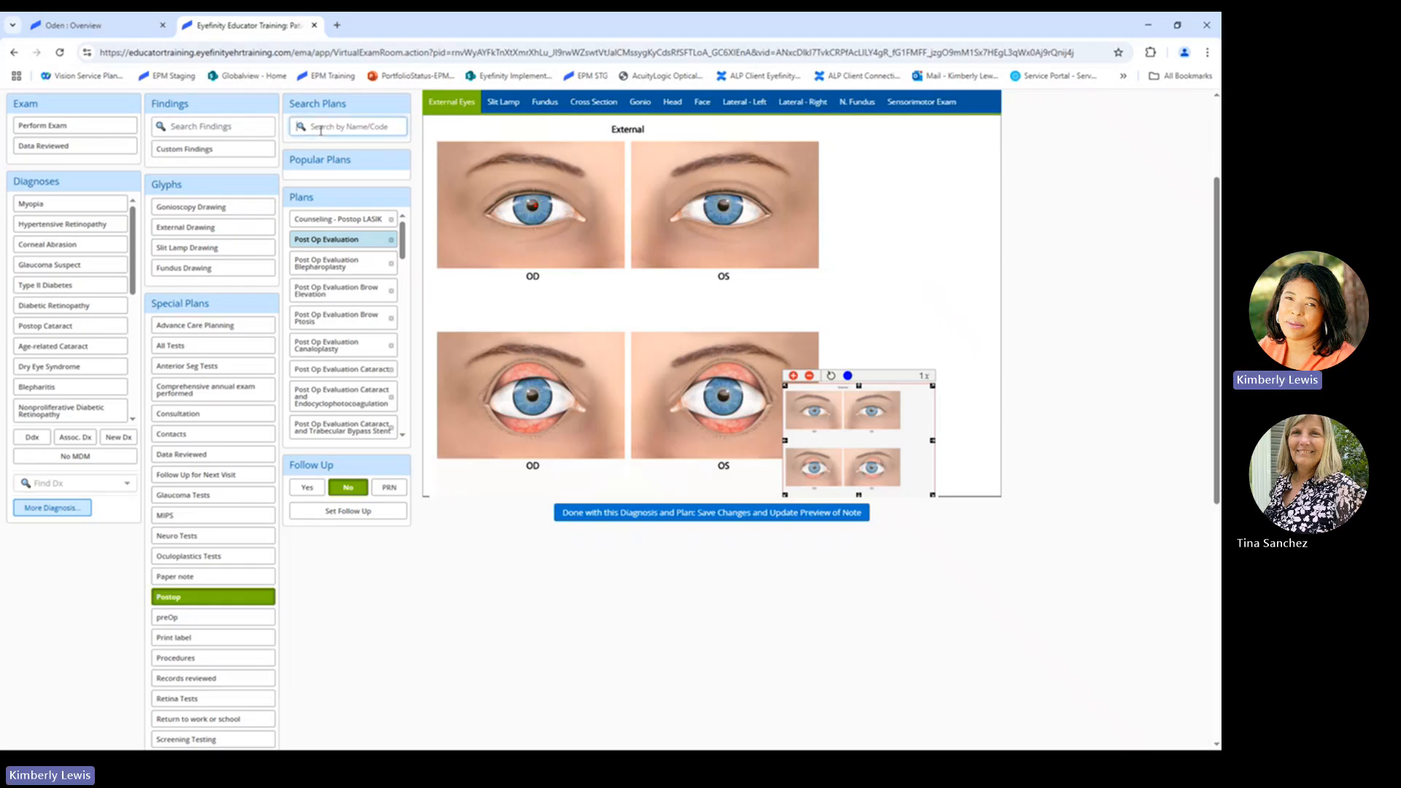
{"action": "type", "text": "F"}
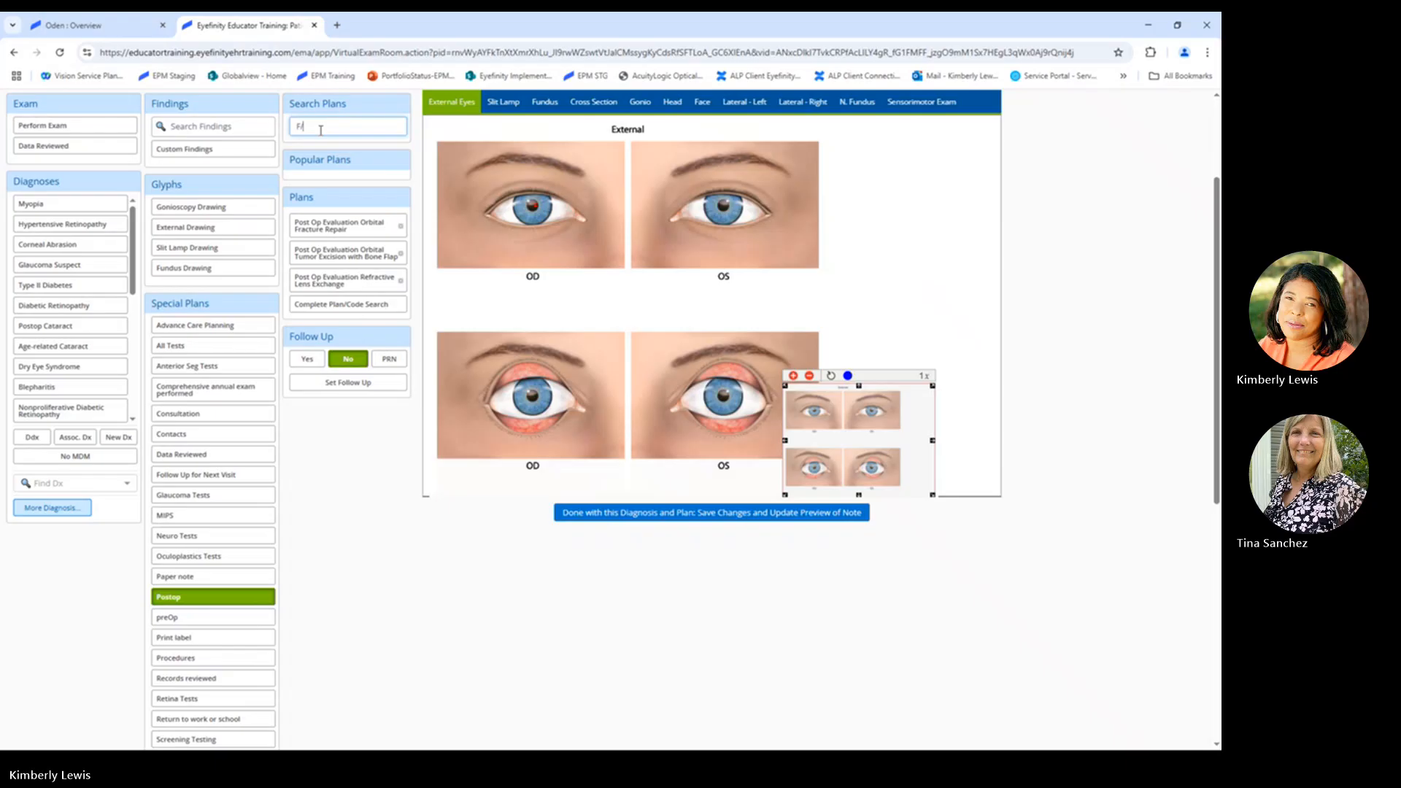
{"action": "type", "text": "/u"}
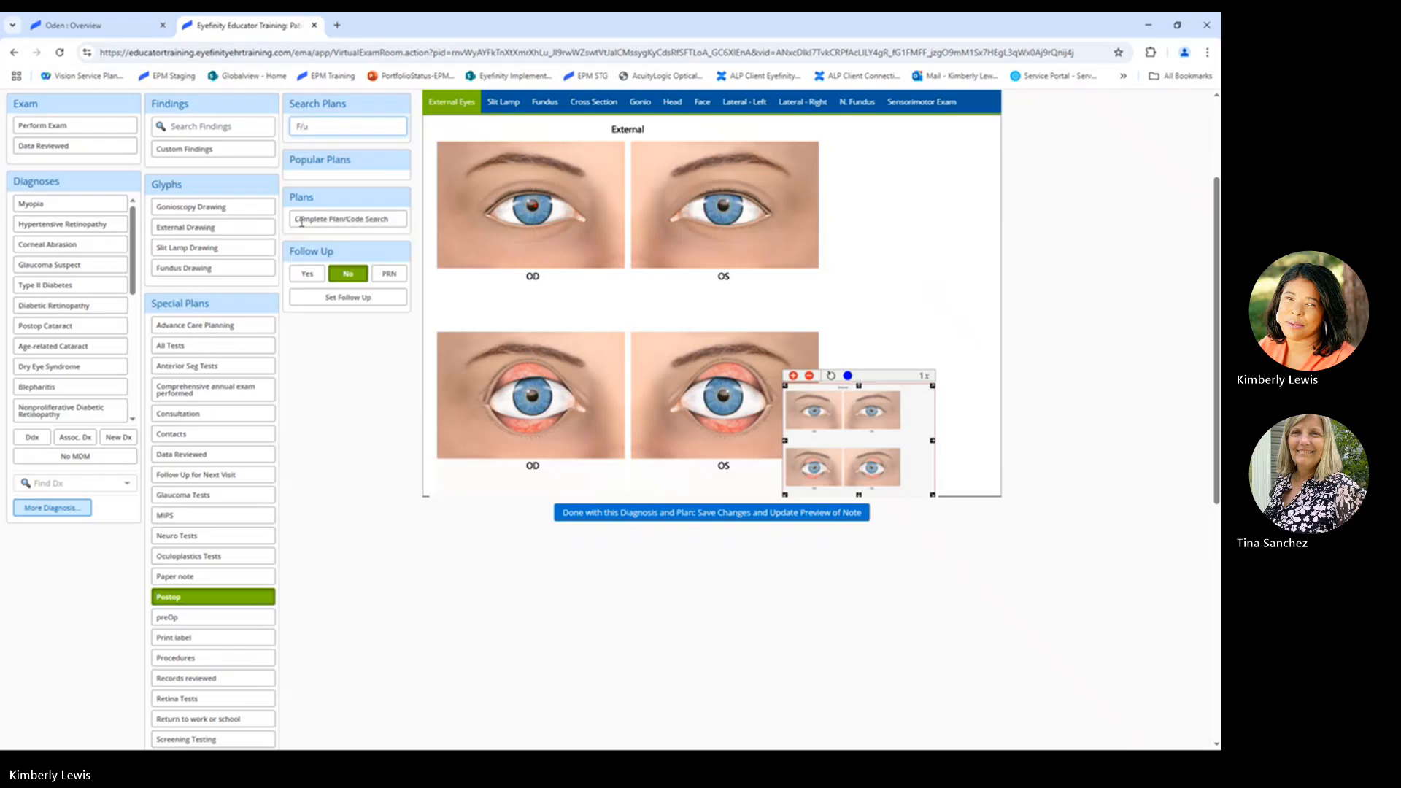
{"action": "left_click", "coordinate": [332, 222]}
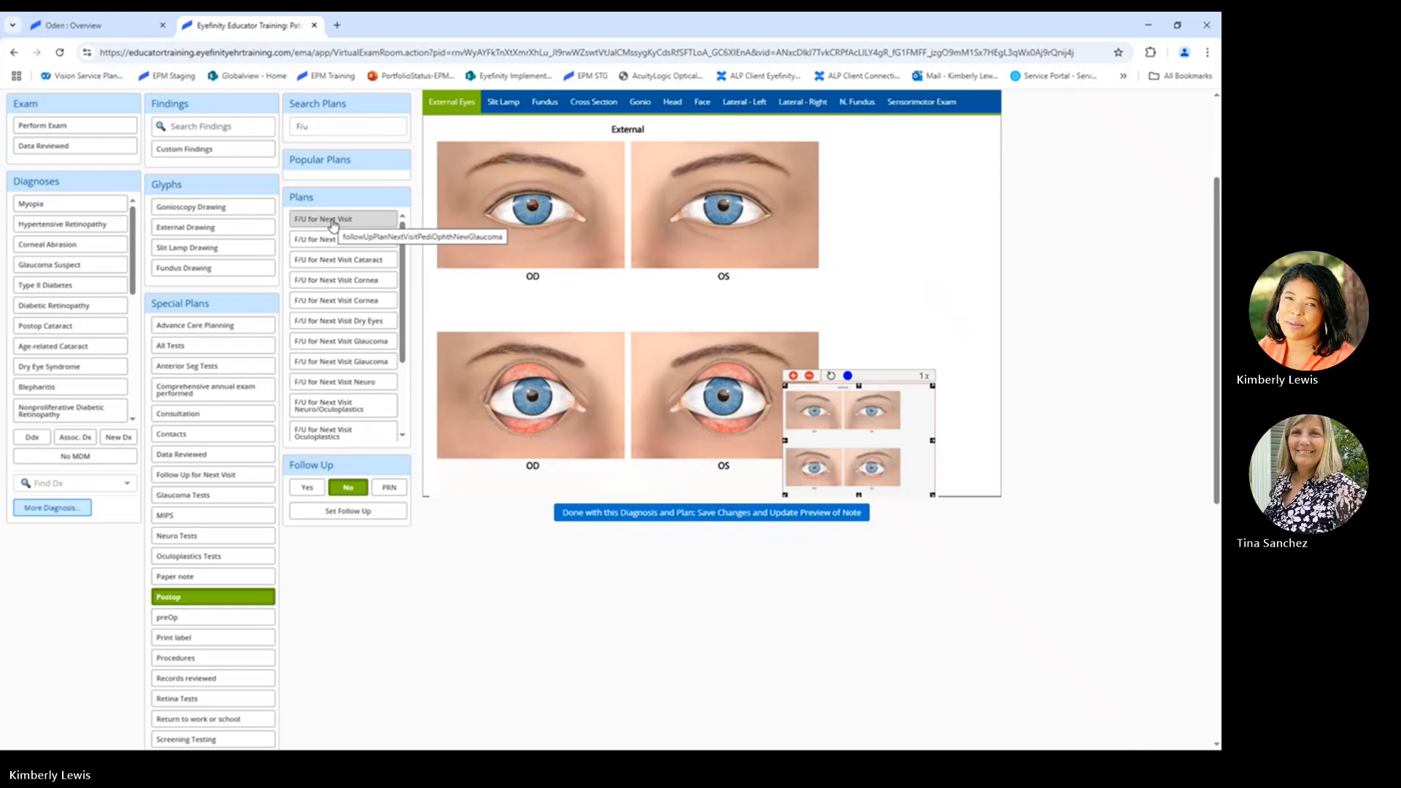
{"action": "left_click", "coordinate": [351, 261]}
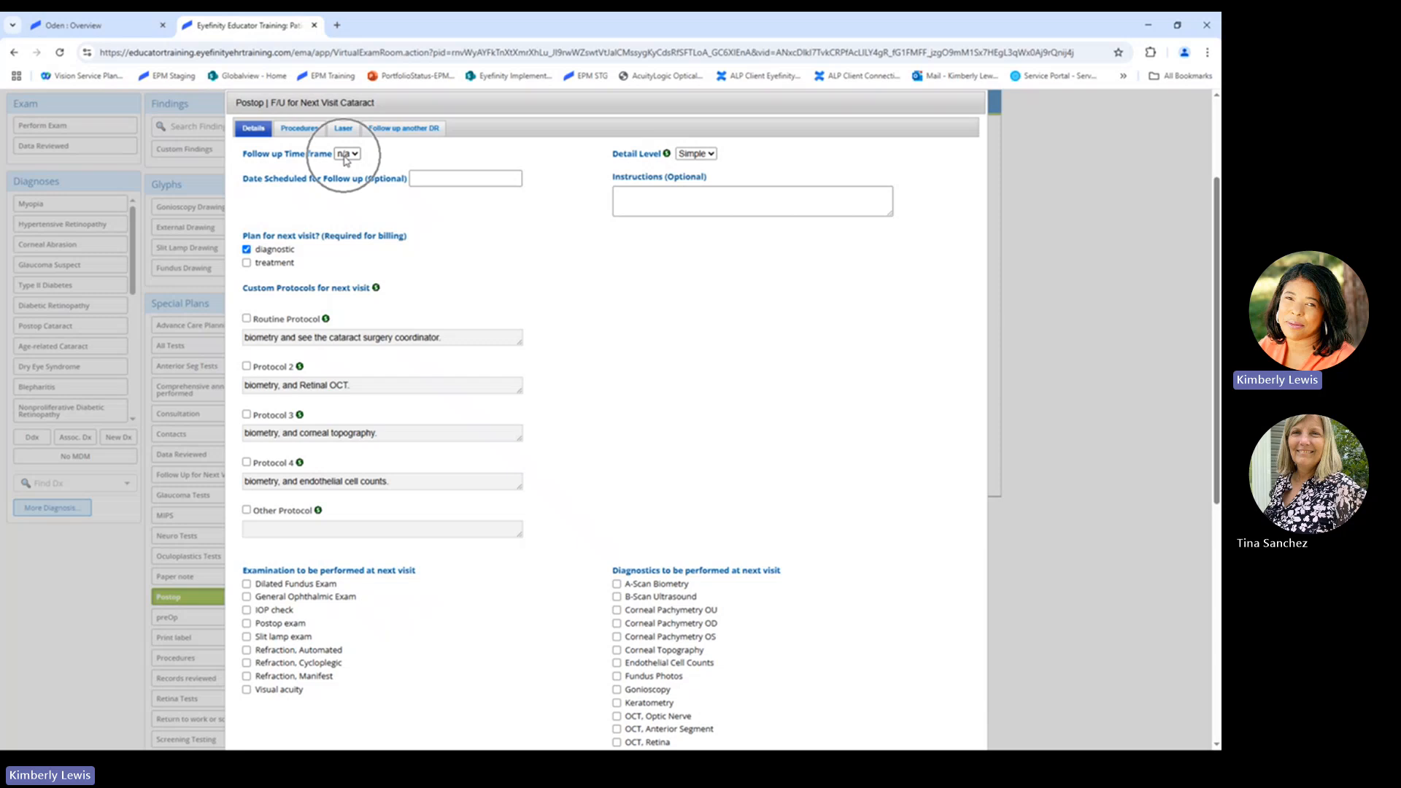
{"action": "left_click", "coordinate": [345, 154]}
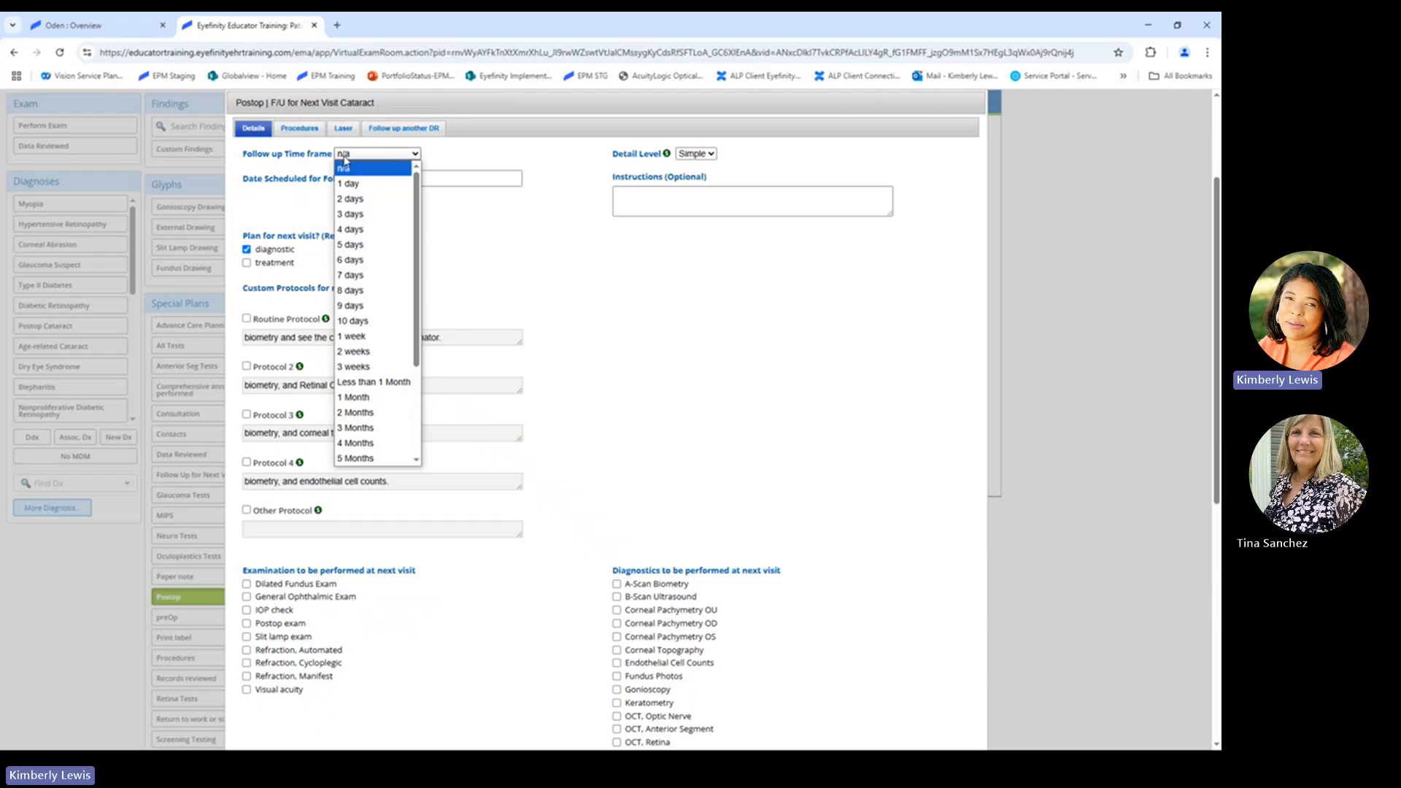
{"action": "left_click", "coordinate": [633, 334]}
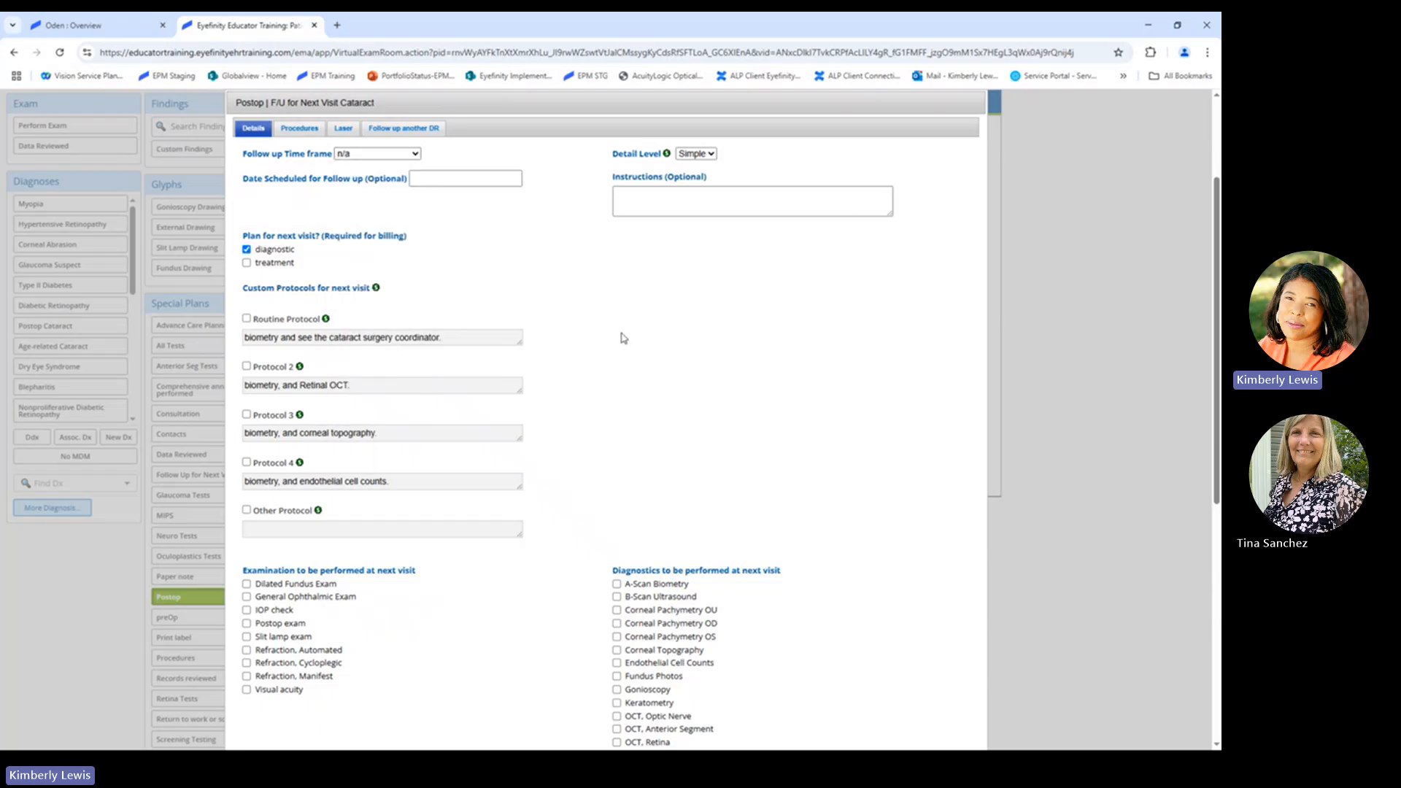
{"action": "scroll", "coordinate": [598, 385], "scroll_direction": "down", "scroll_amount": 3}
{"action": "left_click", "coordinate": [627, 572]}
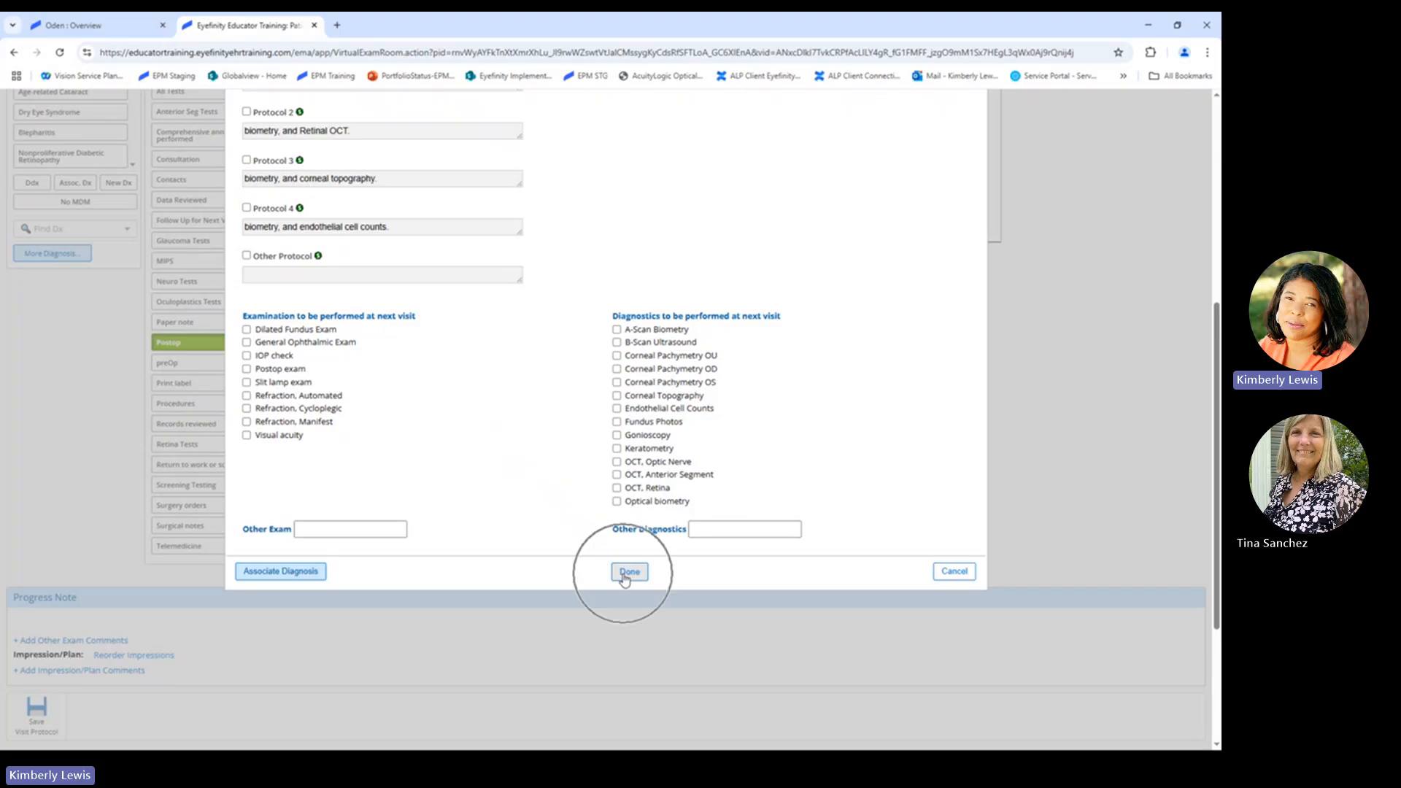
Step: Save the Post Op Cataract OD visit protocol
{"action": "scroll", "coordinate": [625, 578], "scroll_direction": "down", "scroll_amount": 2}
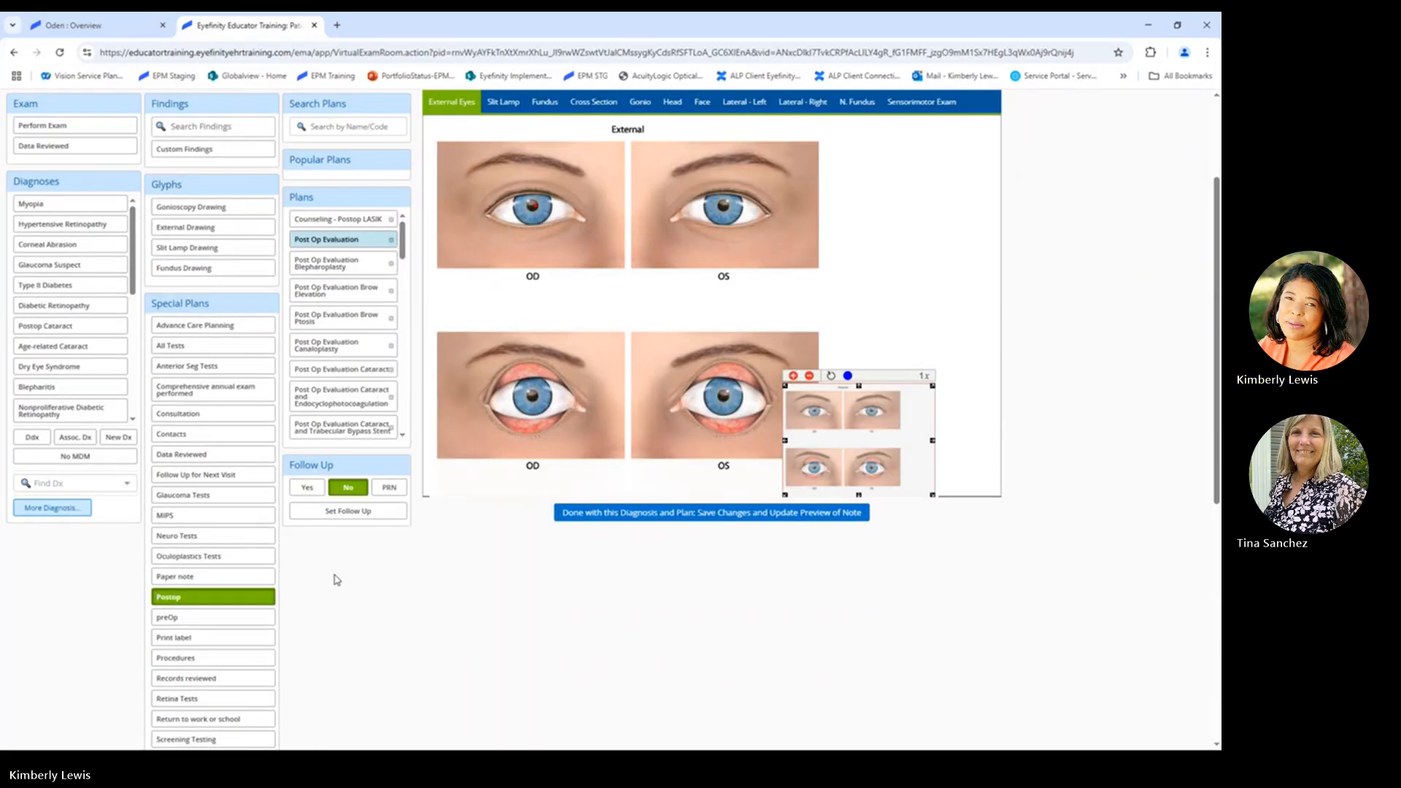
{"action": "scroll", "coordinate": [338, 580], "scroll_direction": "up", "scroll_amount": 2}
{"action": "left_click", "coordinate": [38, 218]}
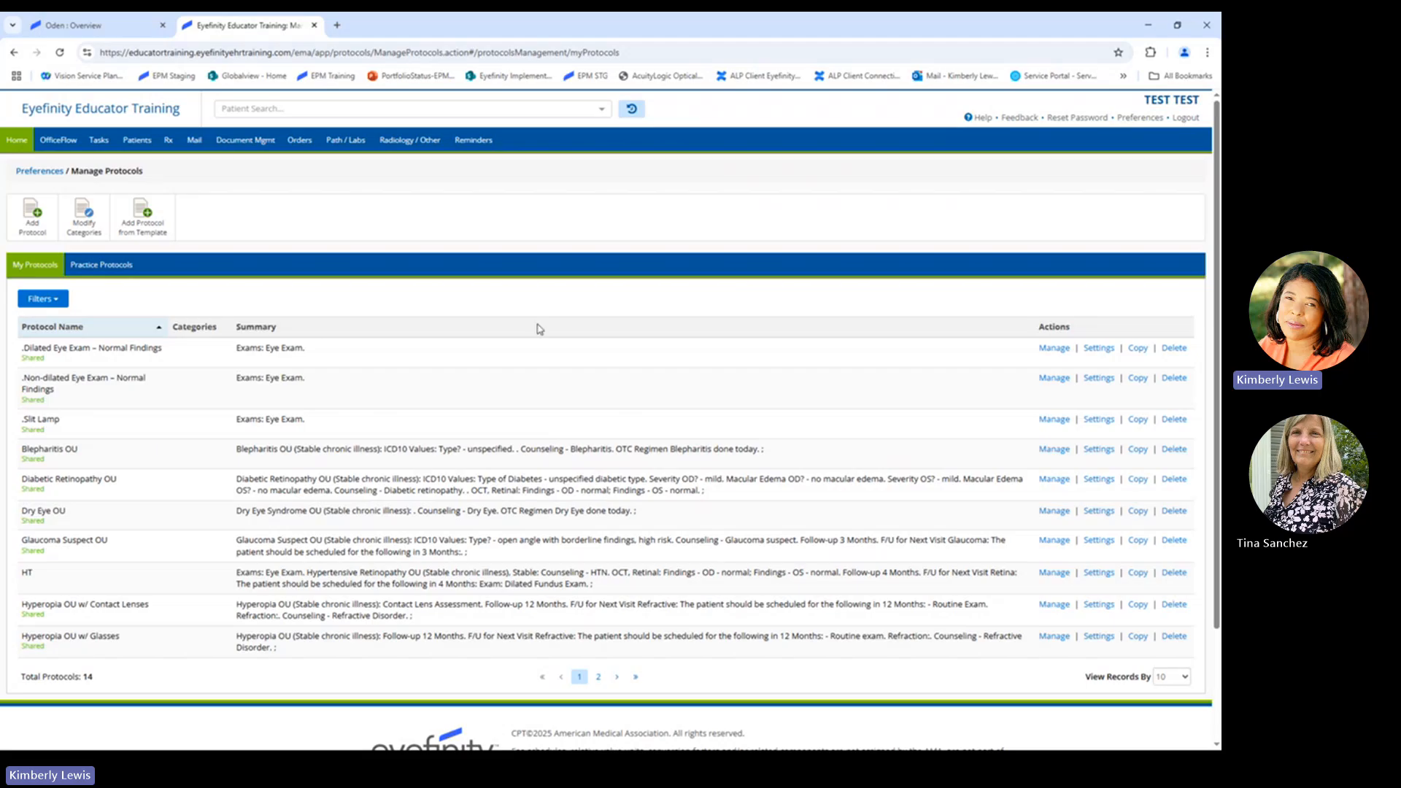
Step: Show 100 records per page in the protocol list and check the Post Op Cataract OD entry and its summary
{"action": "scroll", "coordinate": [576, 344], "scroll_direction": "down", "scroll_amount": 2}
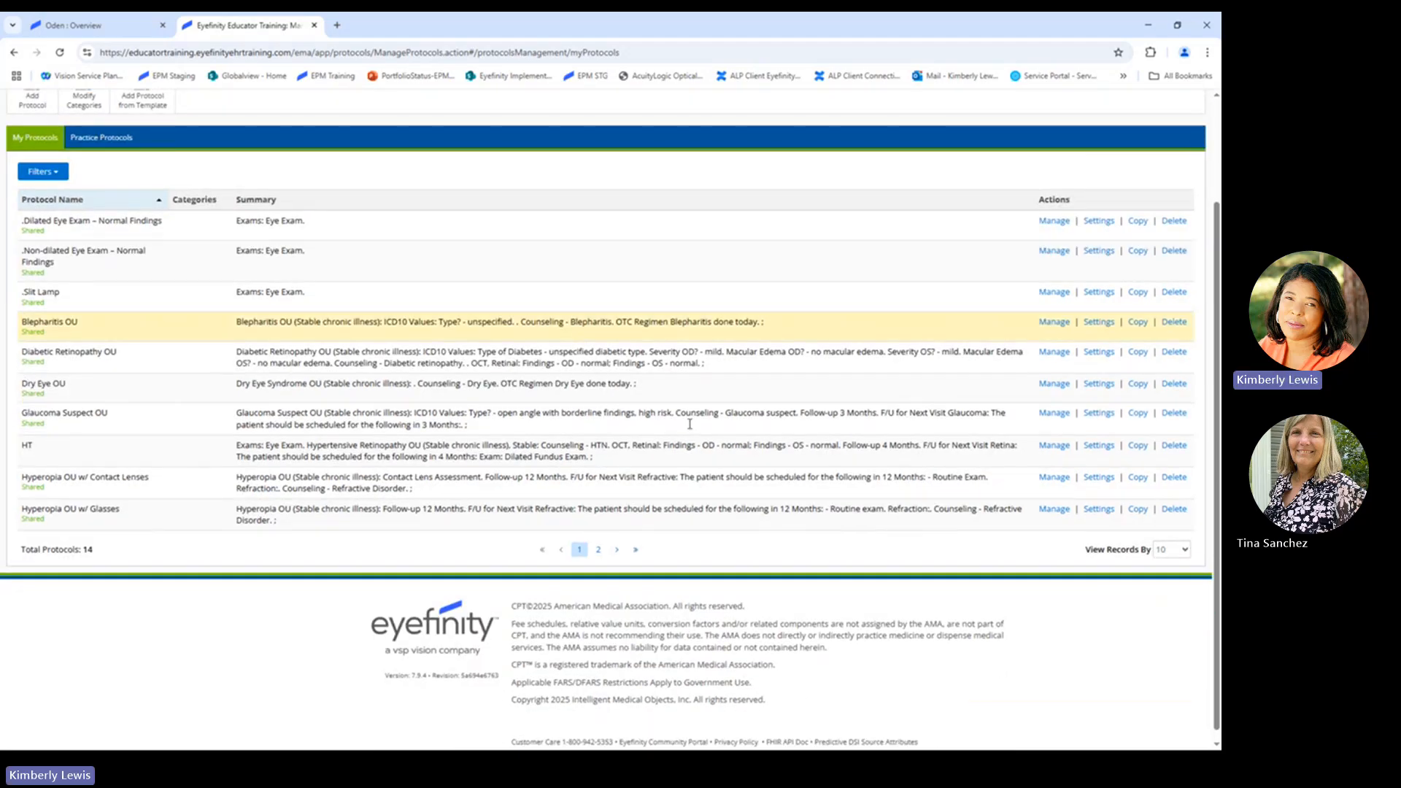
{"action": "left_click", "coordinate": [1173, 551]}
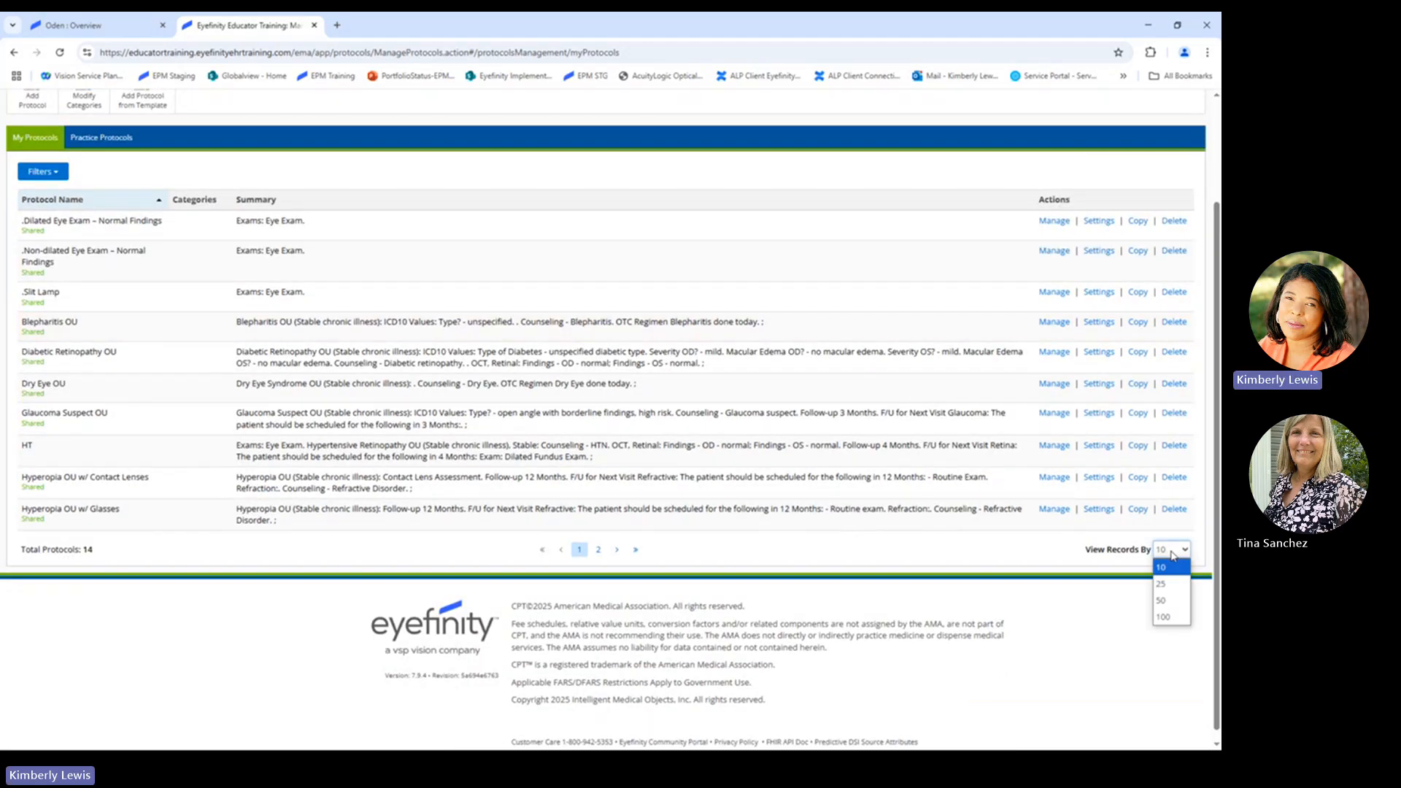
{"action": "left_click", "coordinate": [1186, 622]}
{"action": "scroll", "coordinate": [467, 430], "scroll_direction": "down", "scroll_amount": 1}
{"action": "scroll", "coordinate": [467, 424], "scroll_direction": "down", "scroll_amount": 3}
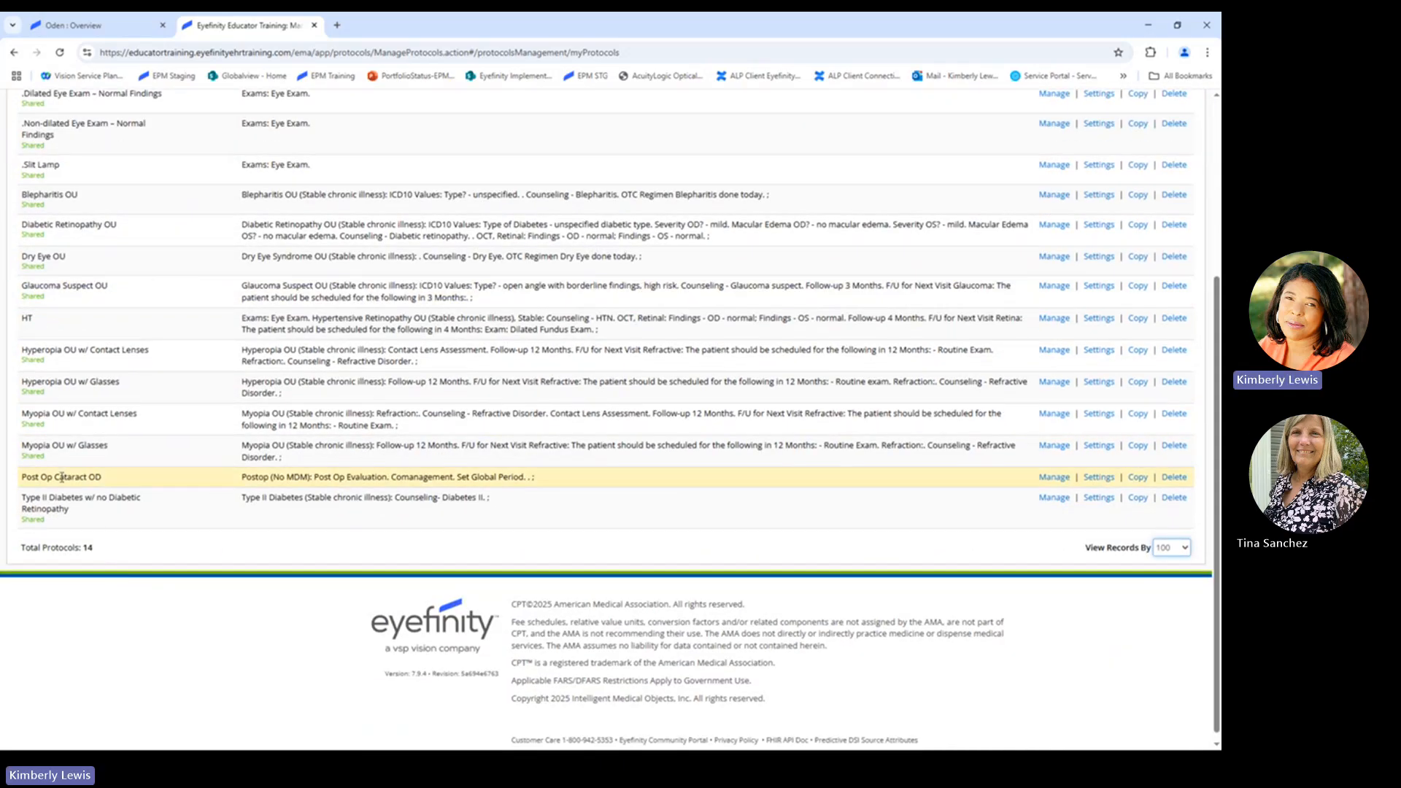
{"action": "key", "text": "ctrl"}
{"action": "key", "text": "ctrl"}
{"action": "key", "text": "ctrl"}
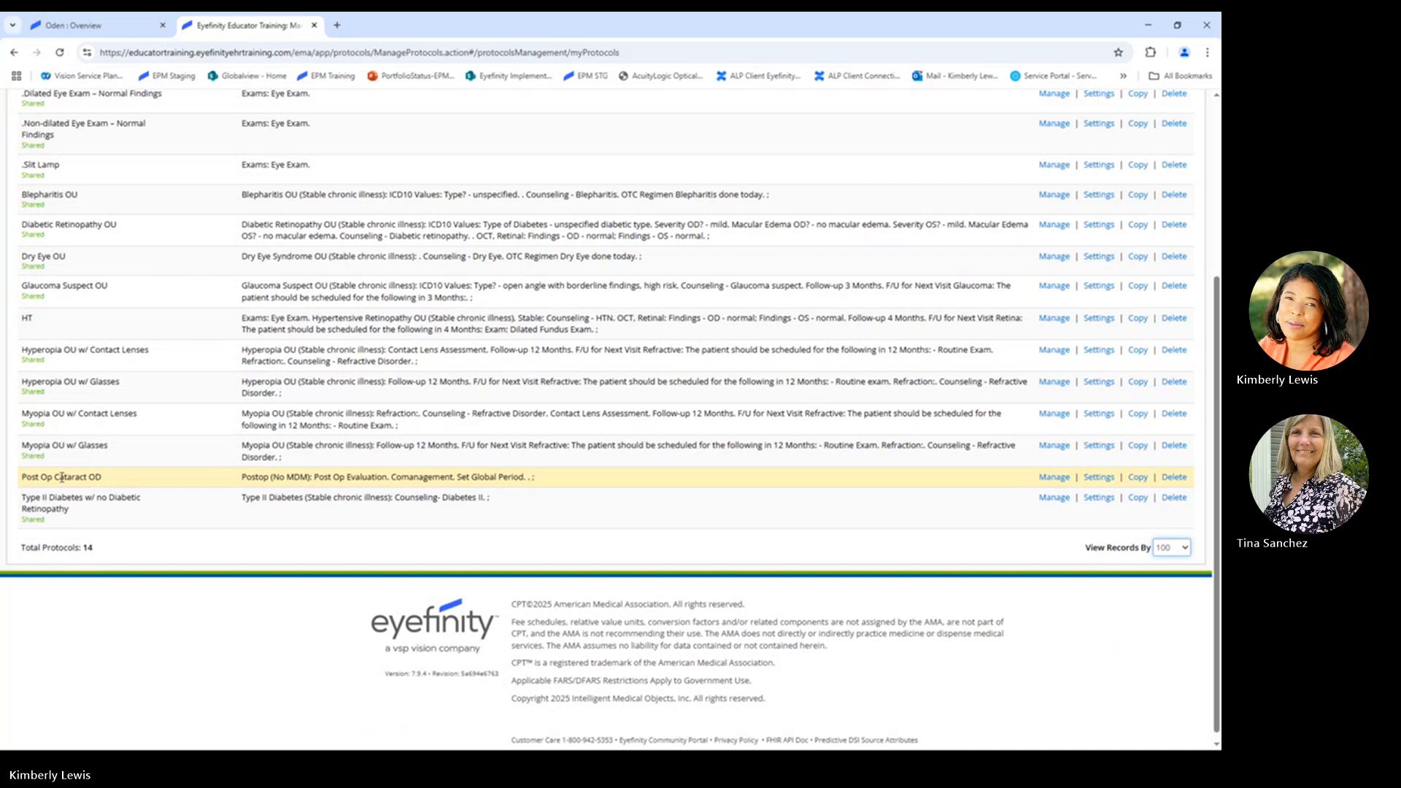
{"action": "key", "text": "ctrl"}
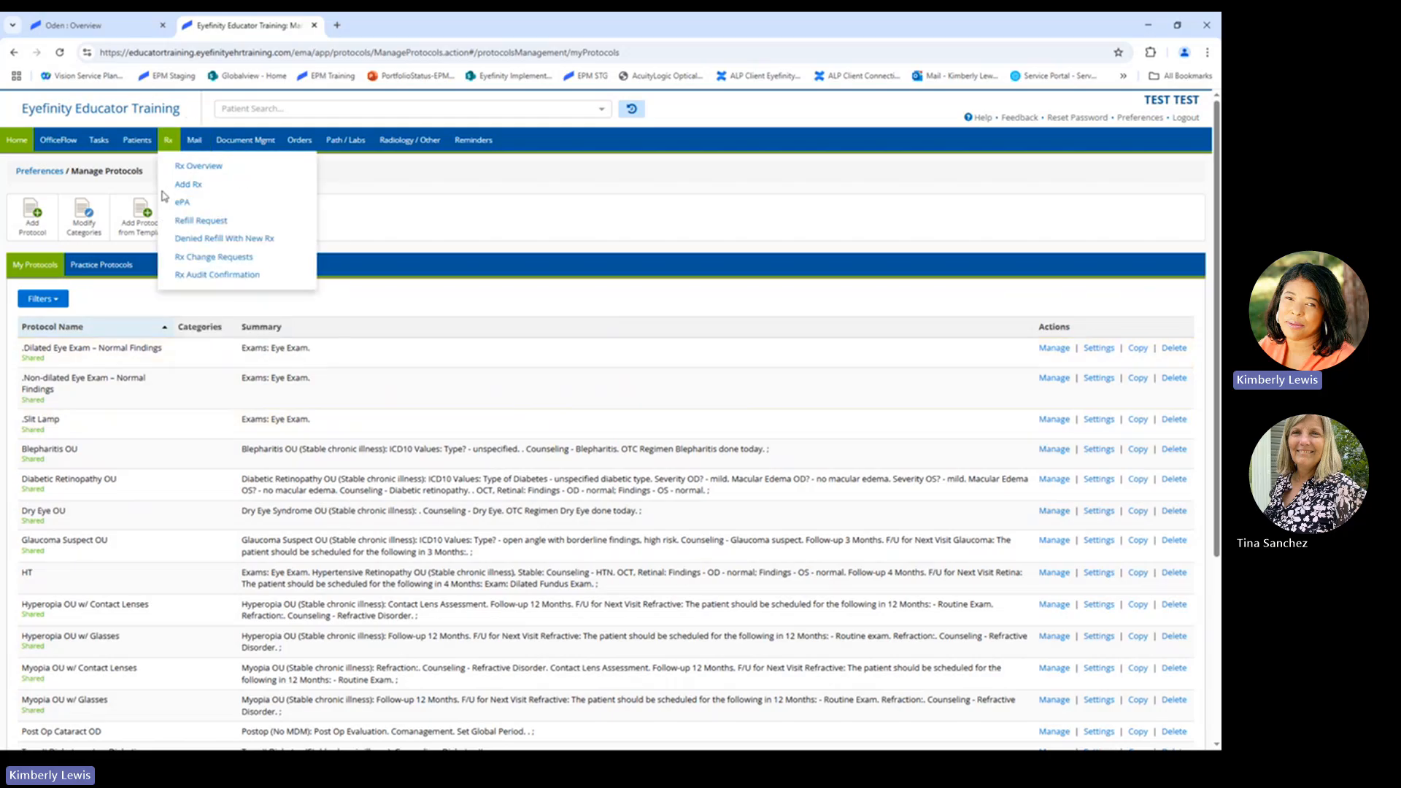
Step: Switch to Encompass, refresh the patient's overview, open the pending exam for pricing, and review its procedure, diagnosis and modifier codes
{"action": "left_click", "coordinate": [103, 33]}
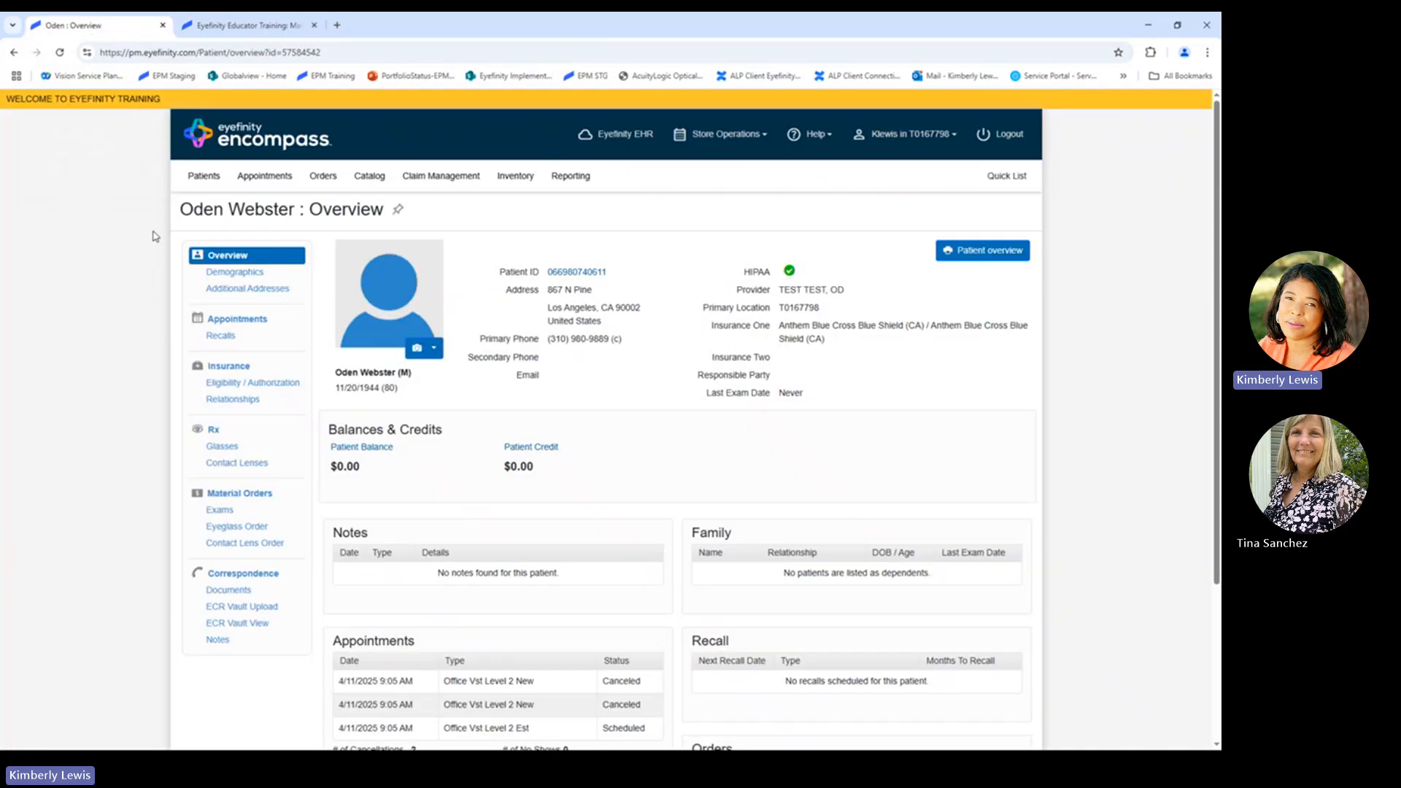
{"action": "left_click", "coordinate": [60, 52]}
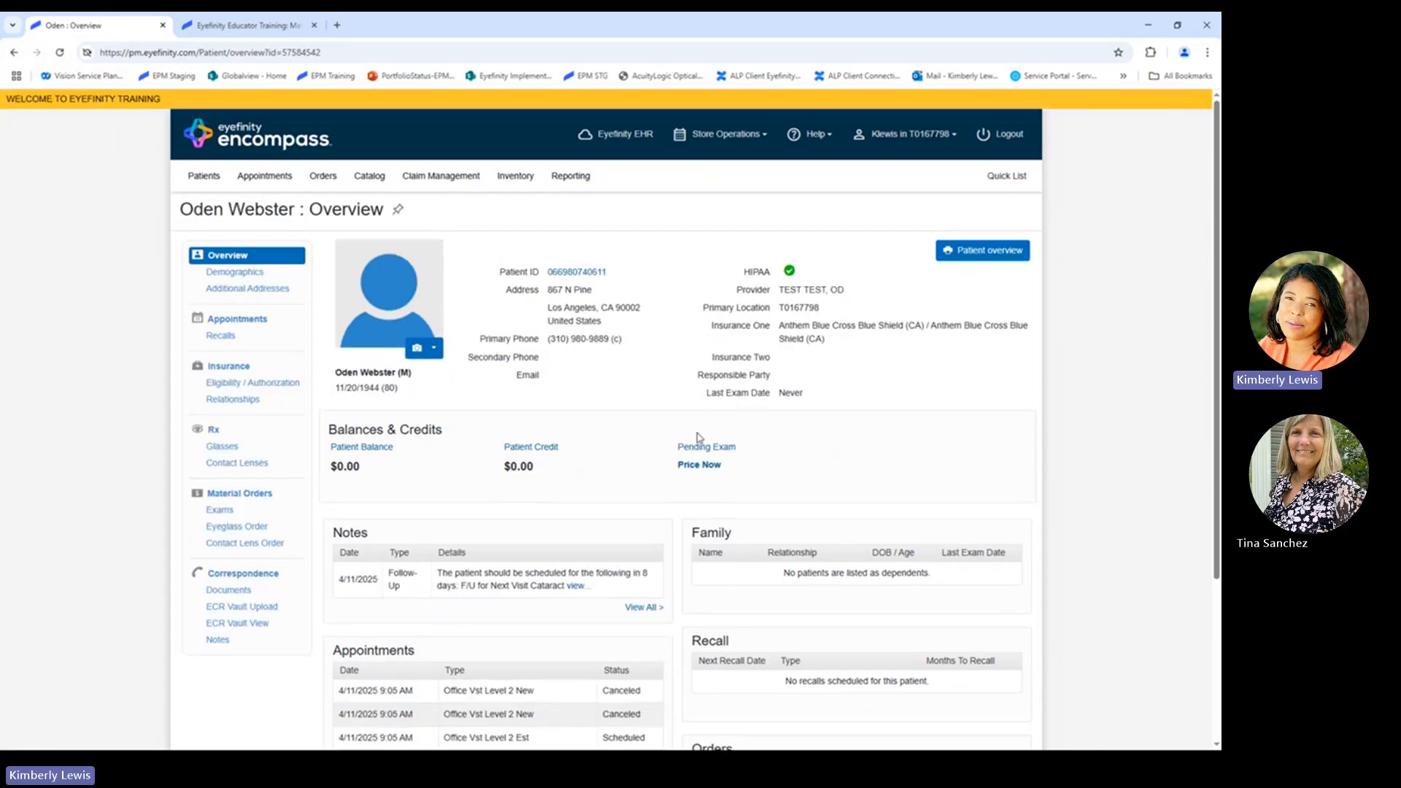
{"action": "left_click", "coordinate": [701, 465]}
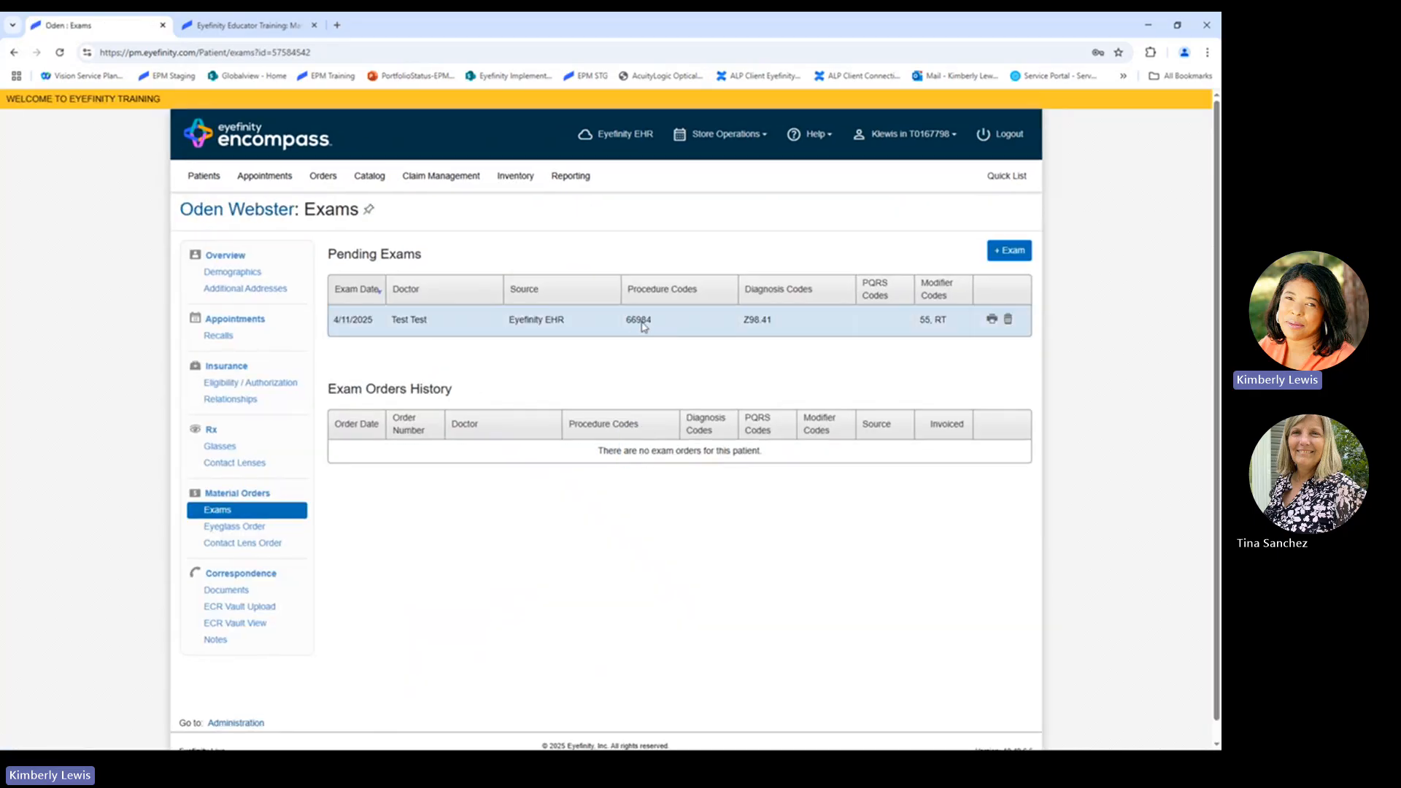
{"action": "left_click", "coordinate": [642, 326]}
{"action": "left_click", "coordinate": [774, 334]}
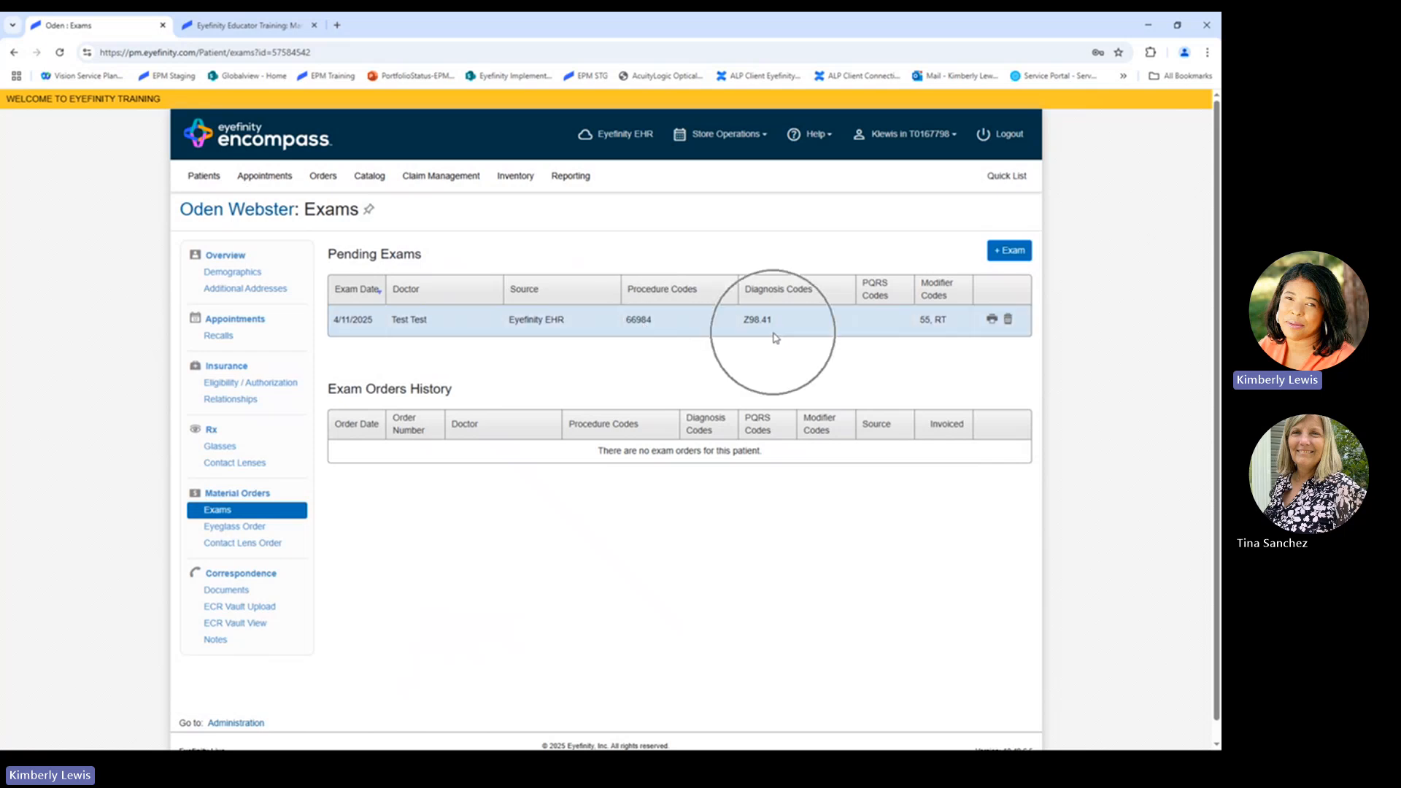
{"action": "left_click", "coordinate": [942, 322]}
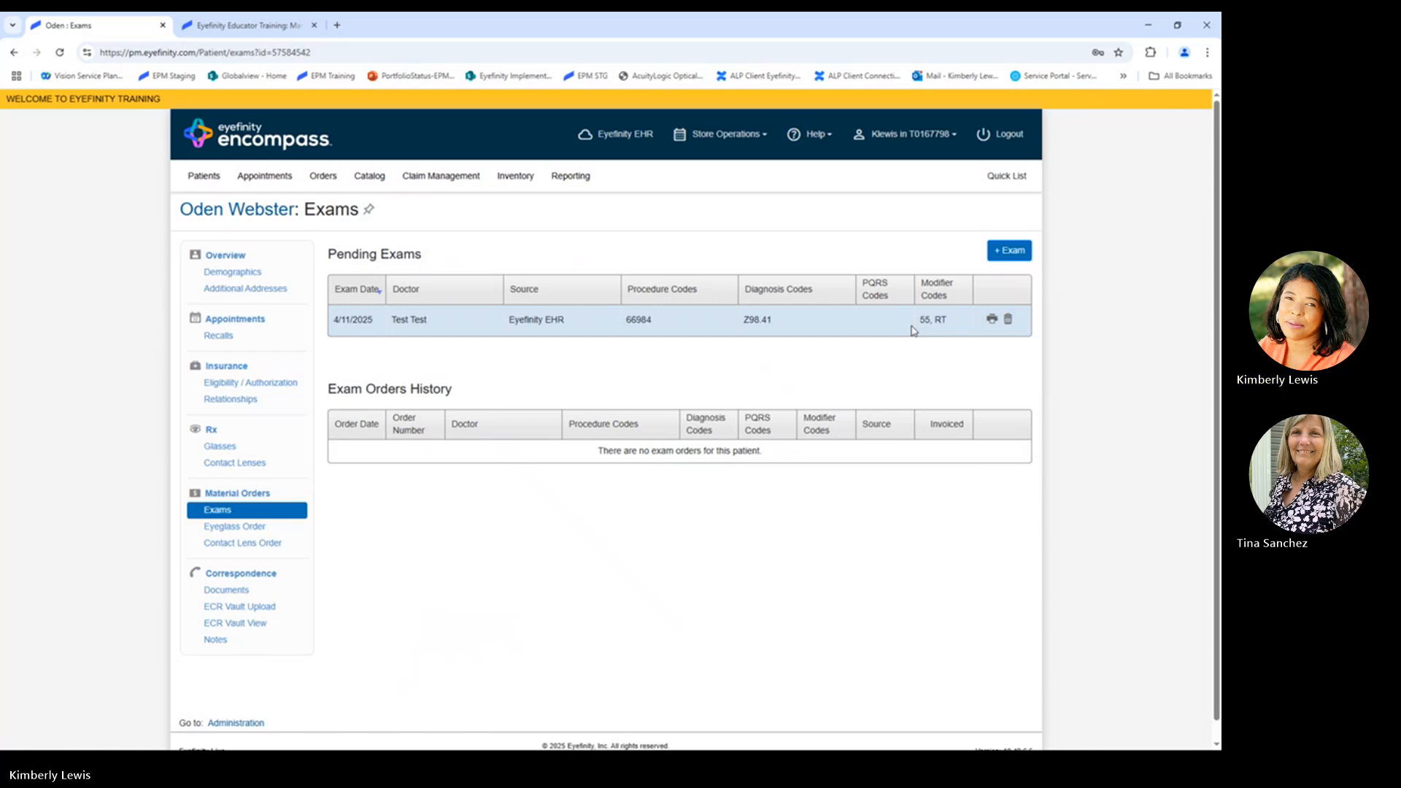
Step: Open the Encompass online help topics
{"action": "left_click", "coordinate": [815, 139]}
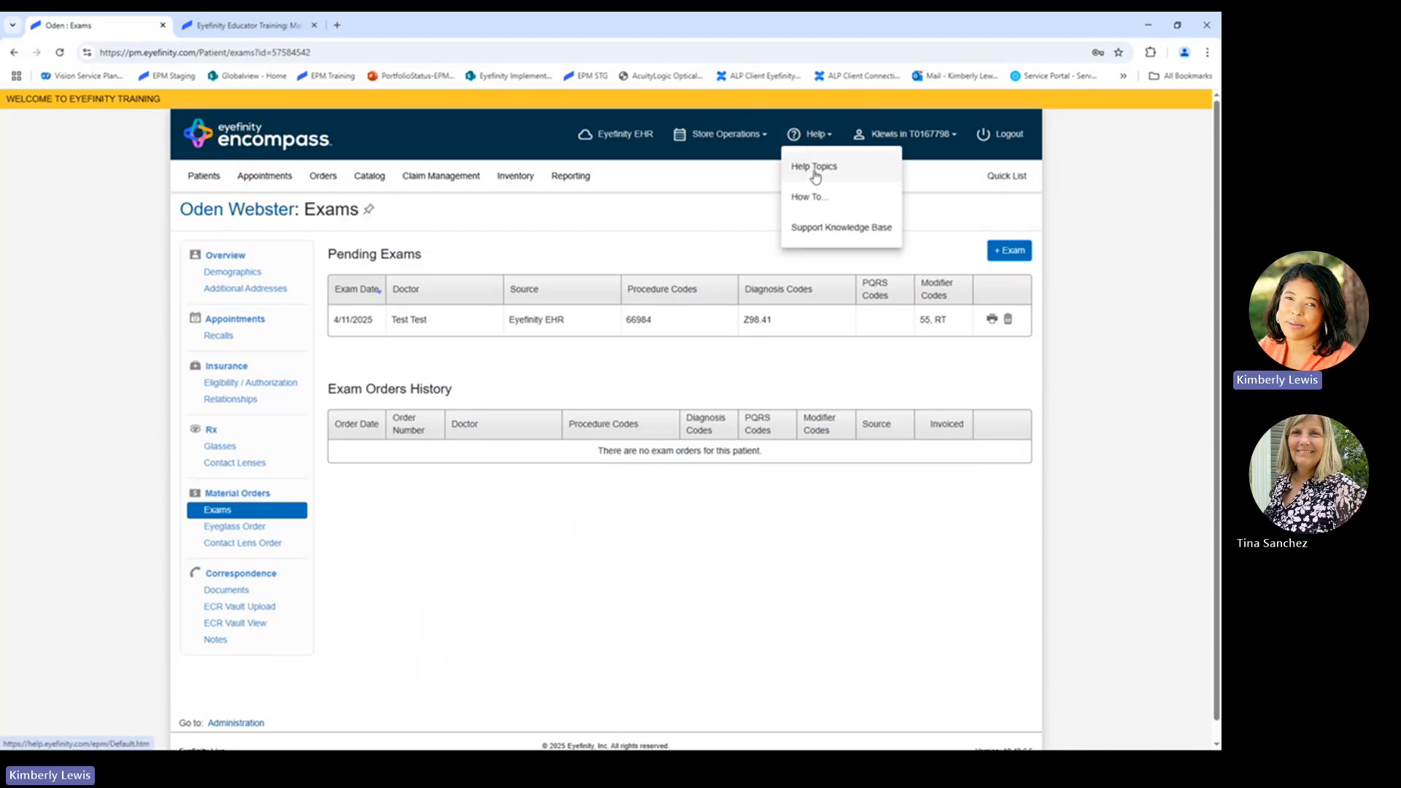
{"action": "left_click", "coordinate": [816, 176]}
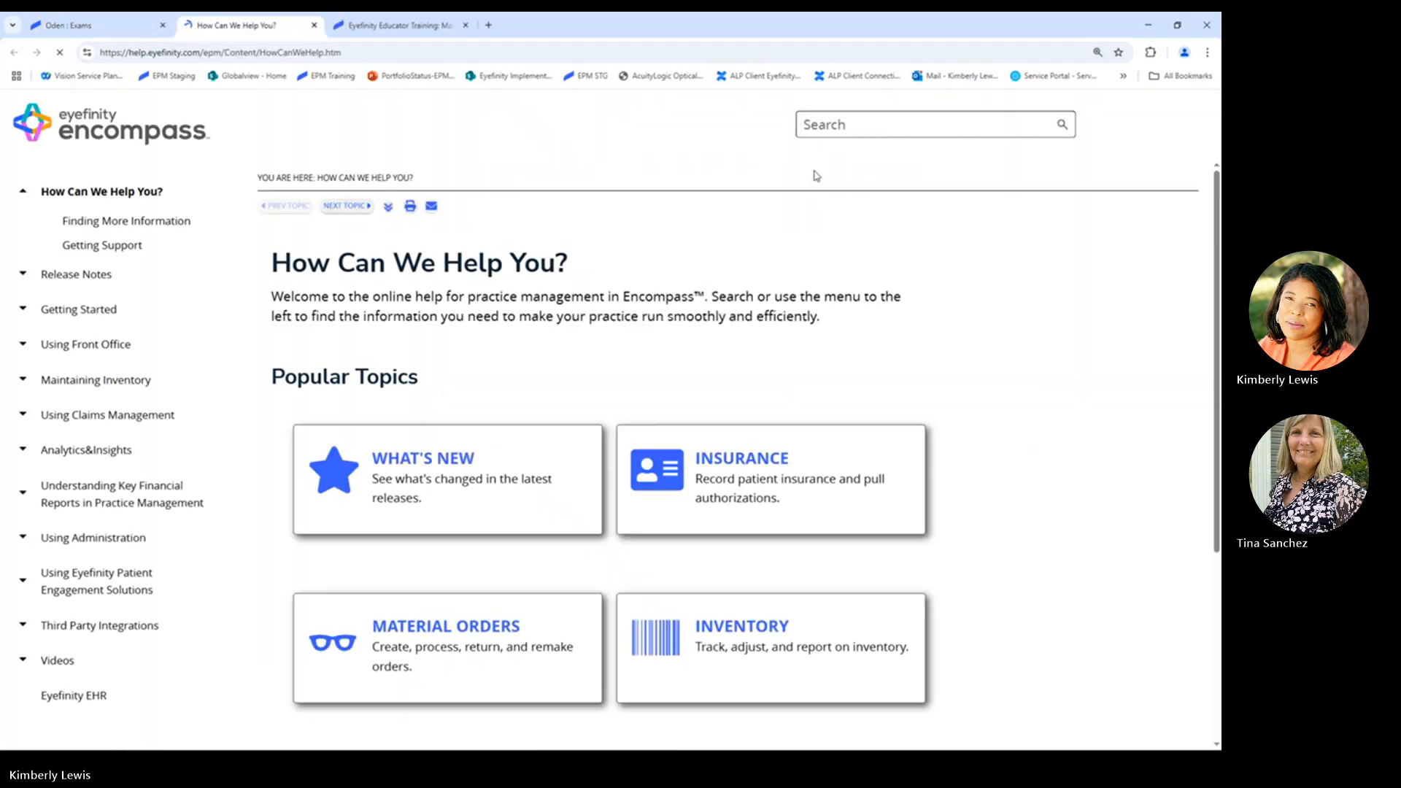
Step: Search the practice management online help for "comanagment"
{"action": "left_click", "coordinate": [815, 124]}
{"action": "type", "text": "co"}
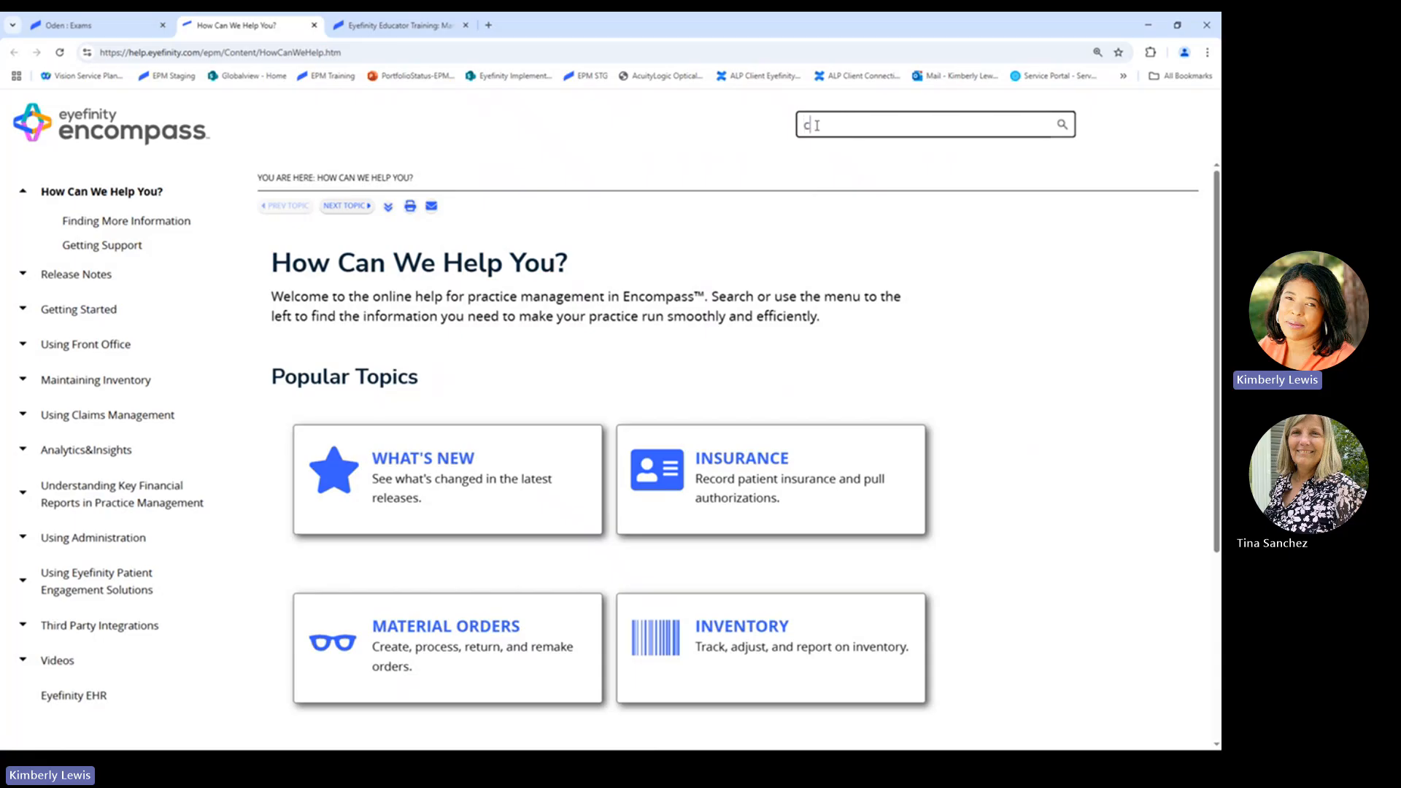
{"action": "type", "text": "managment"}
{"action": "key", "text": "Return"}
Step: Search the practice management help for "cateract" instead
{"action": "double_click", "coordinate": [922, 130]}
{"action": "type", "text": "c"}
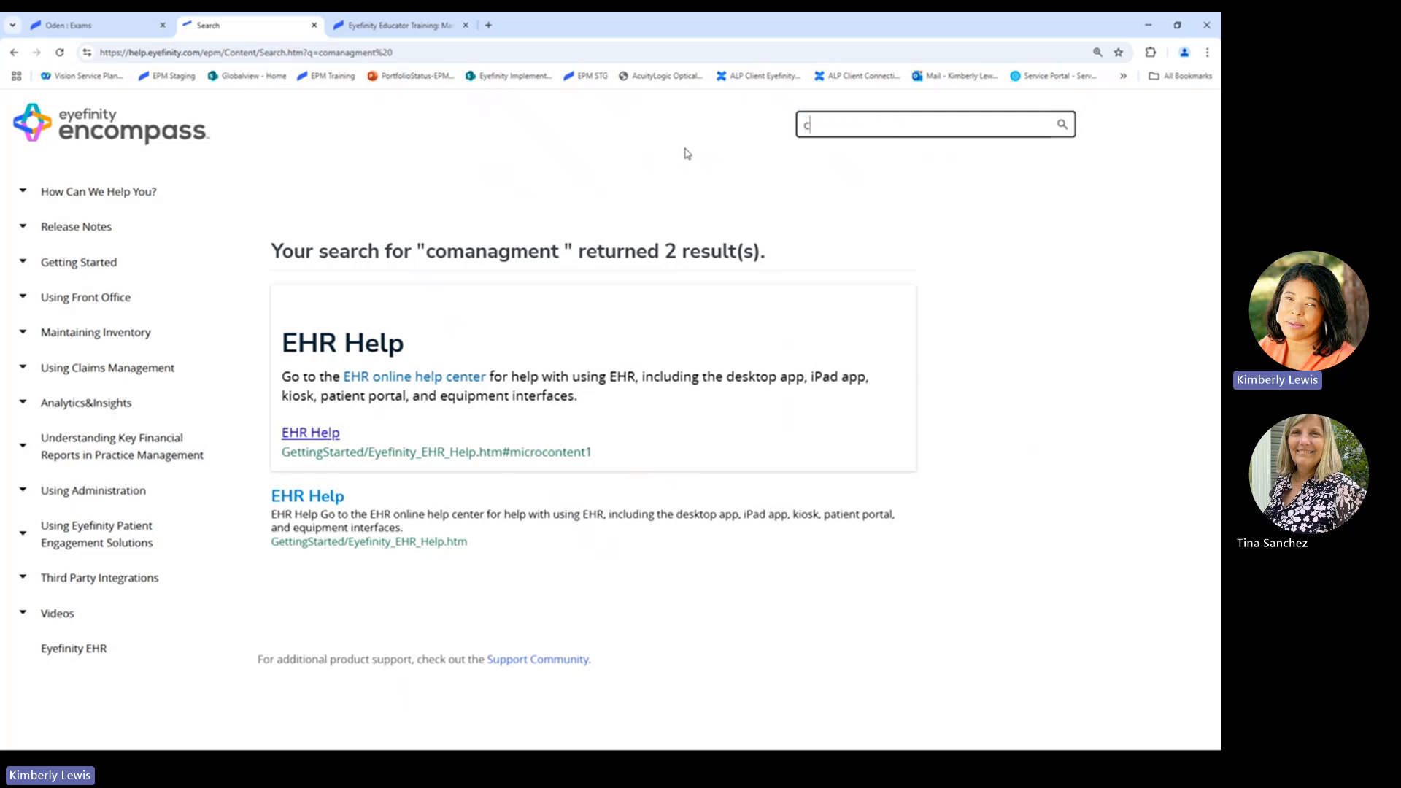
{"action": "type", "text": "ateract"}
{"action": "key", "text": "Return"}
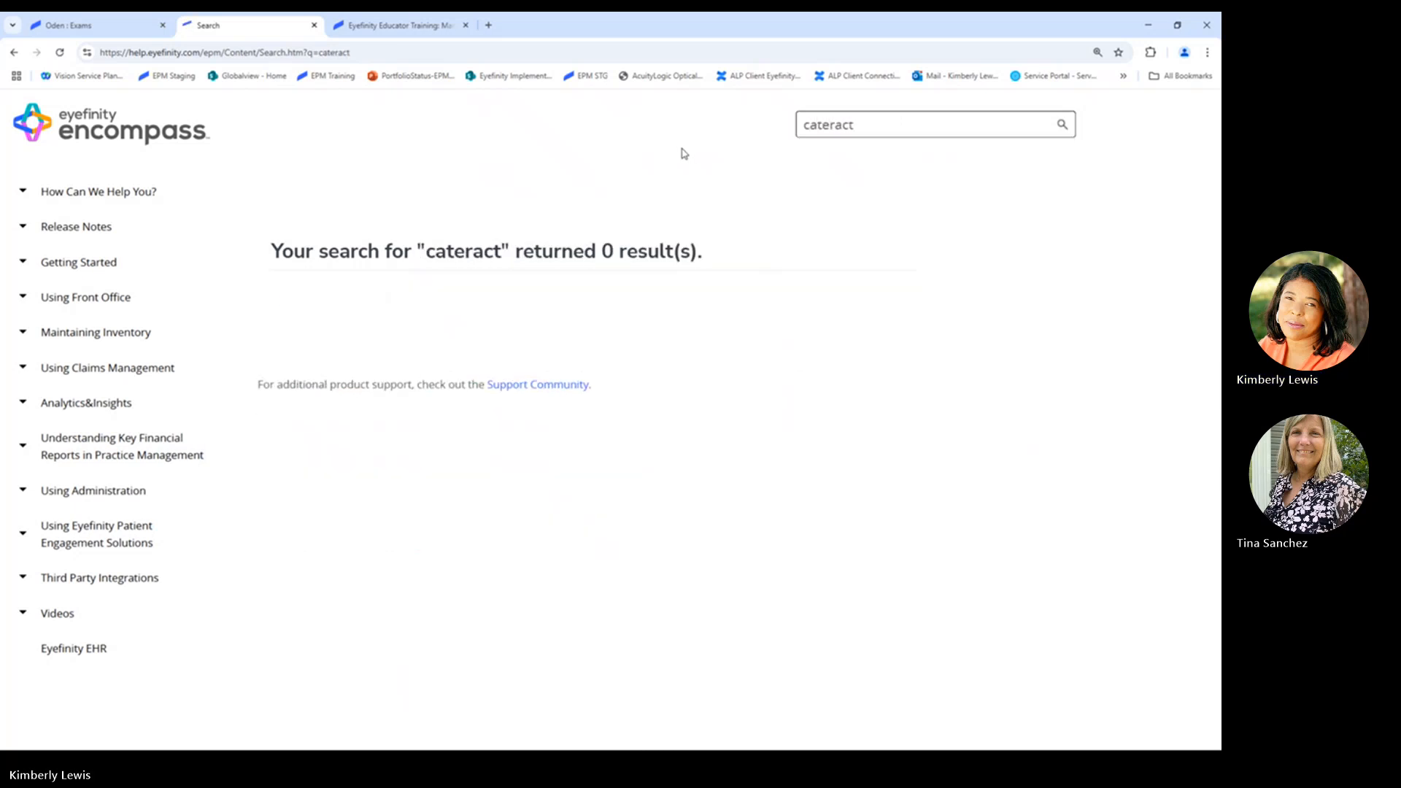
Step: Replace the misspelled help search term with "Cataract" and run the search again
{"action": "left_click_drag", "start_coordinate": [886, 127], "coordinate": [800, 124]}
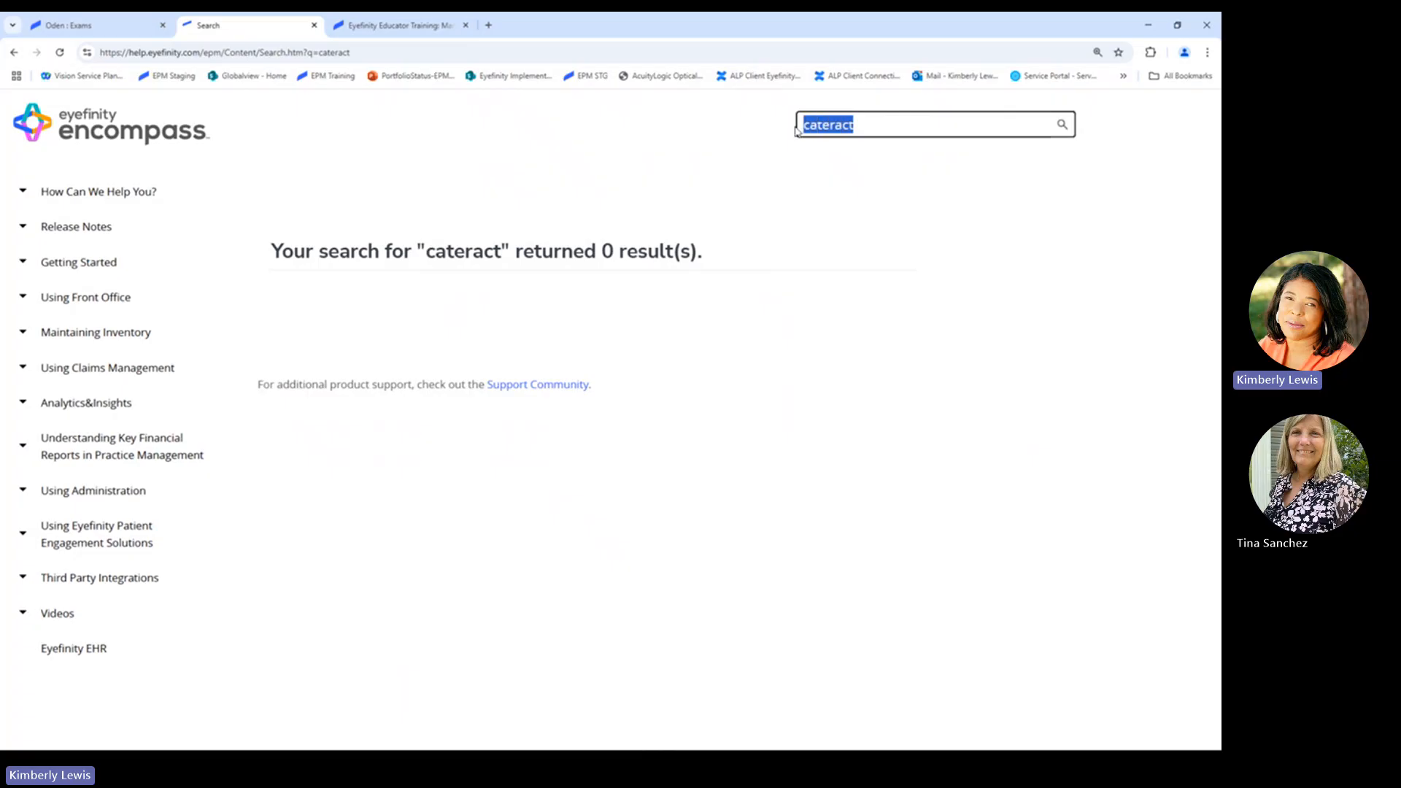
{"action": "left_click", "coordinate": [796, 130]}
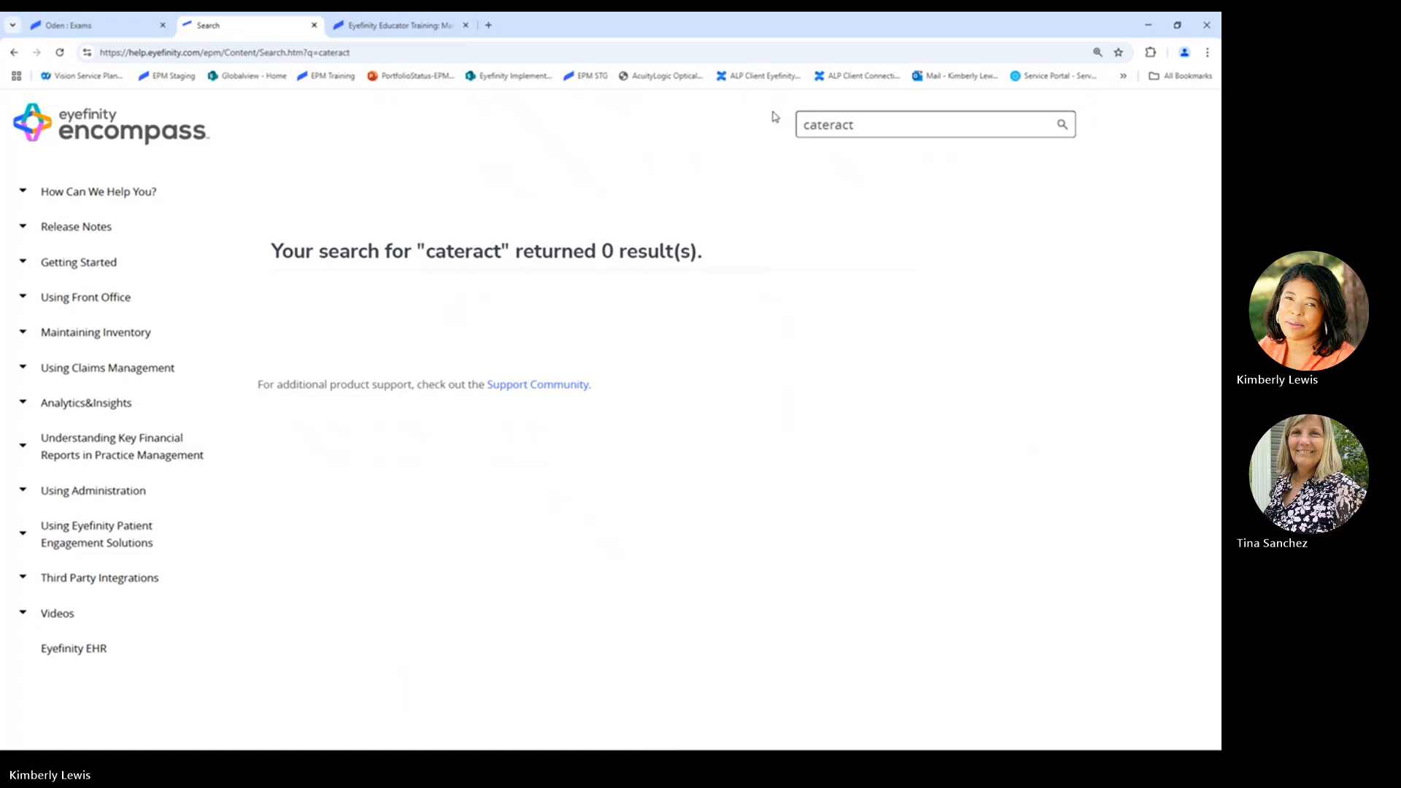
{"action": "left_click_drag", "start_coordinate": [904, 123], "coordinate": [706, 132]}
{"action": "left_click", "coordinate": [706, 132]}
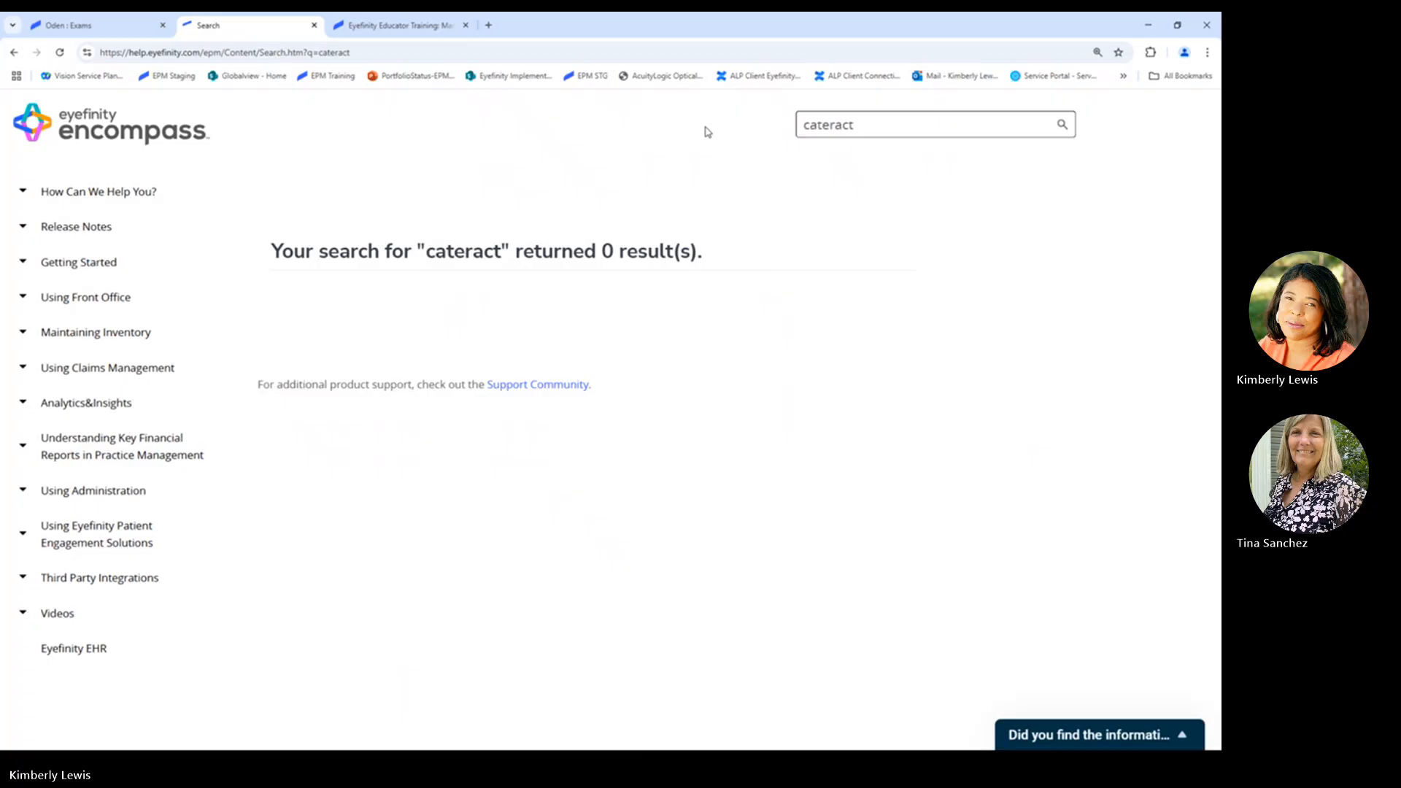
{"action": "double_click", "coordinate": [870, 121]}
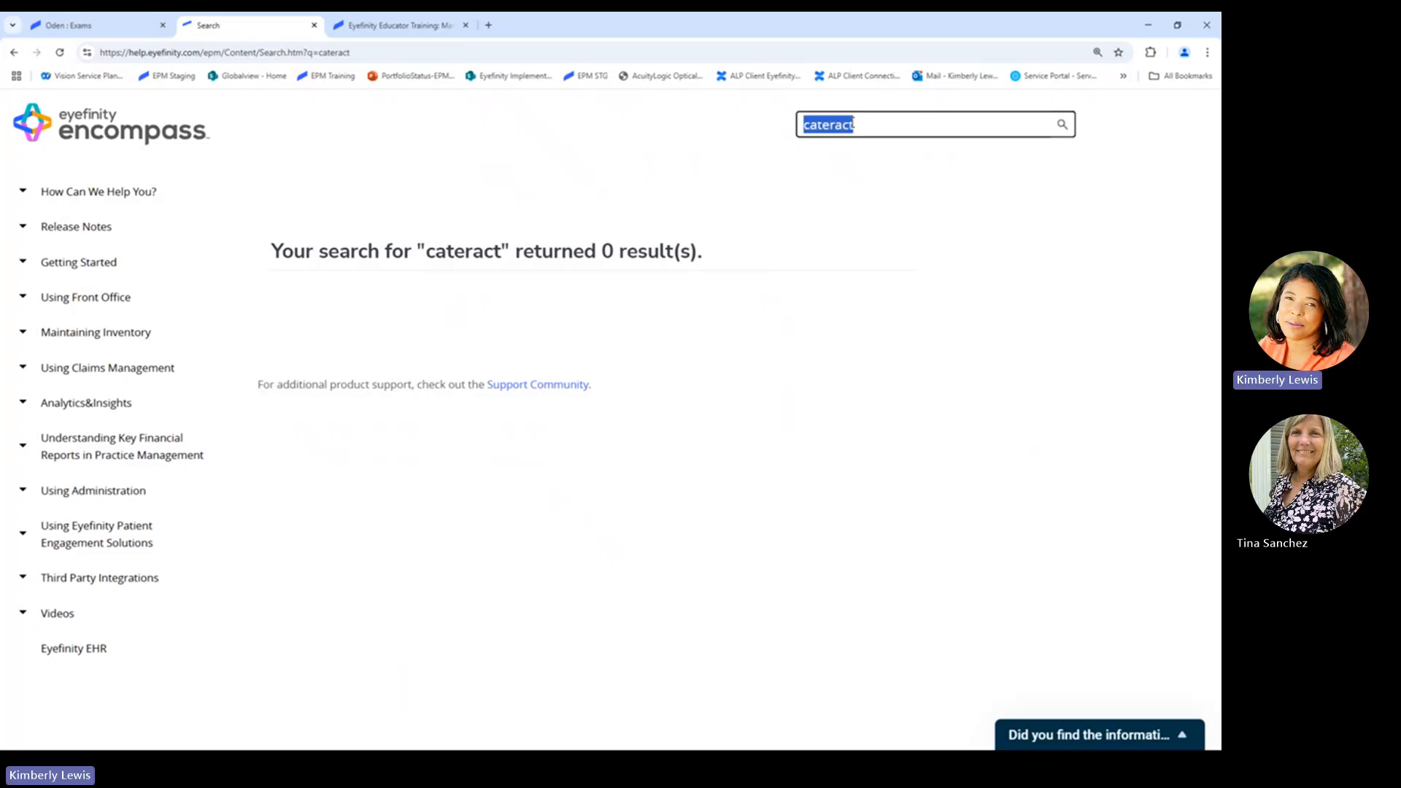
{"action": "key", "text": "BackSpace"}
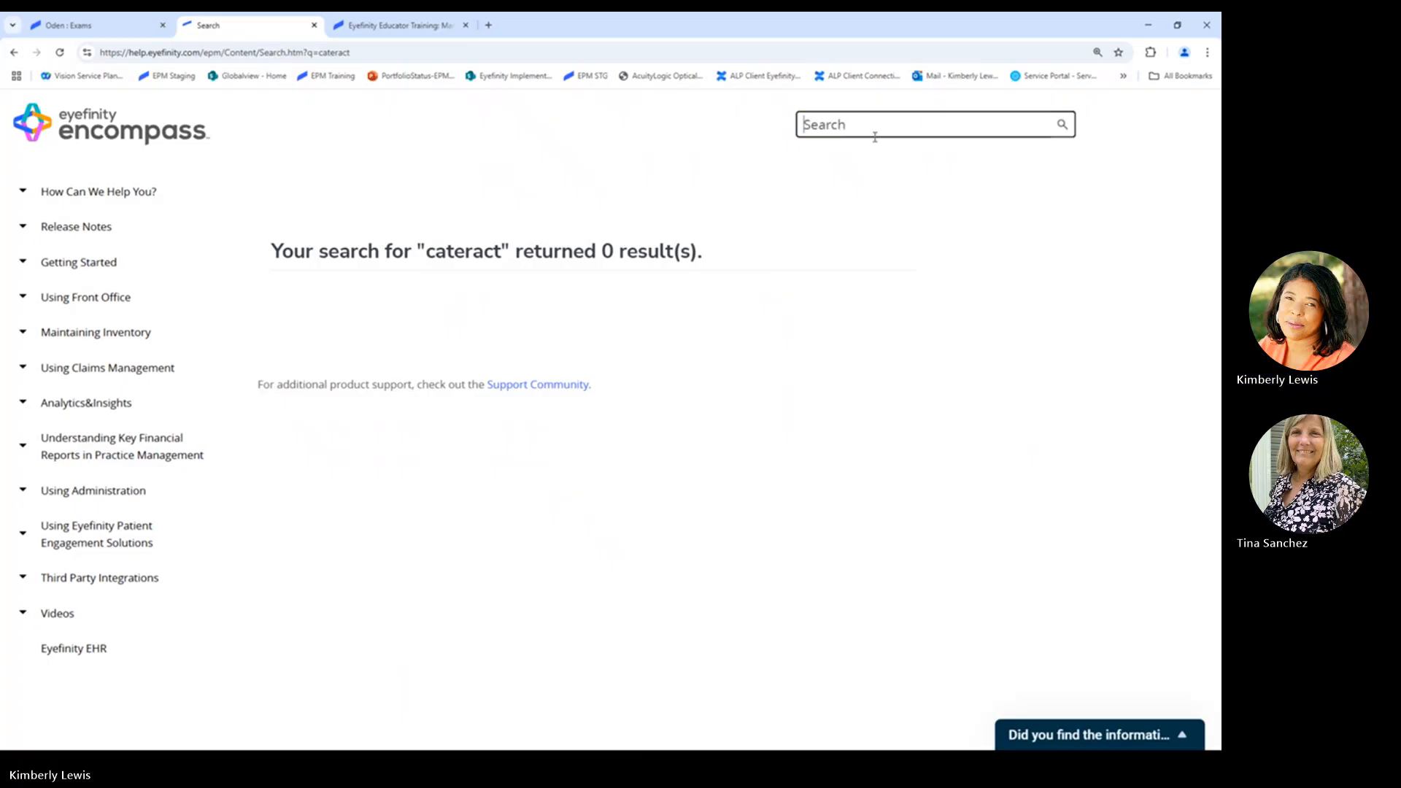
{"action": "type", "text": "Ca"}
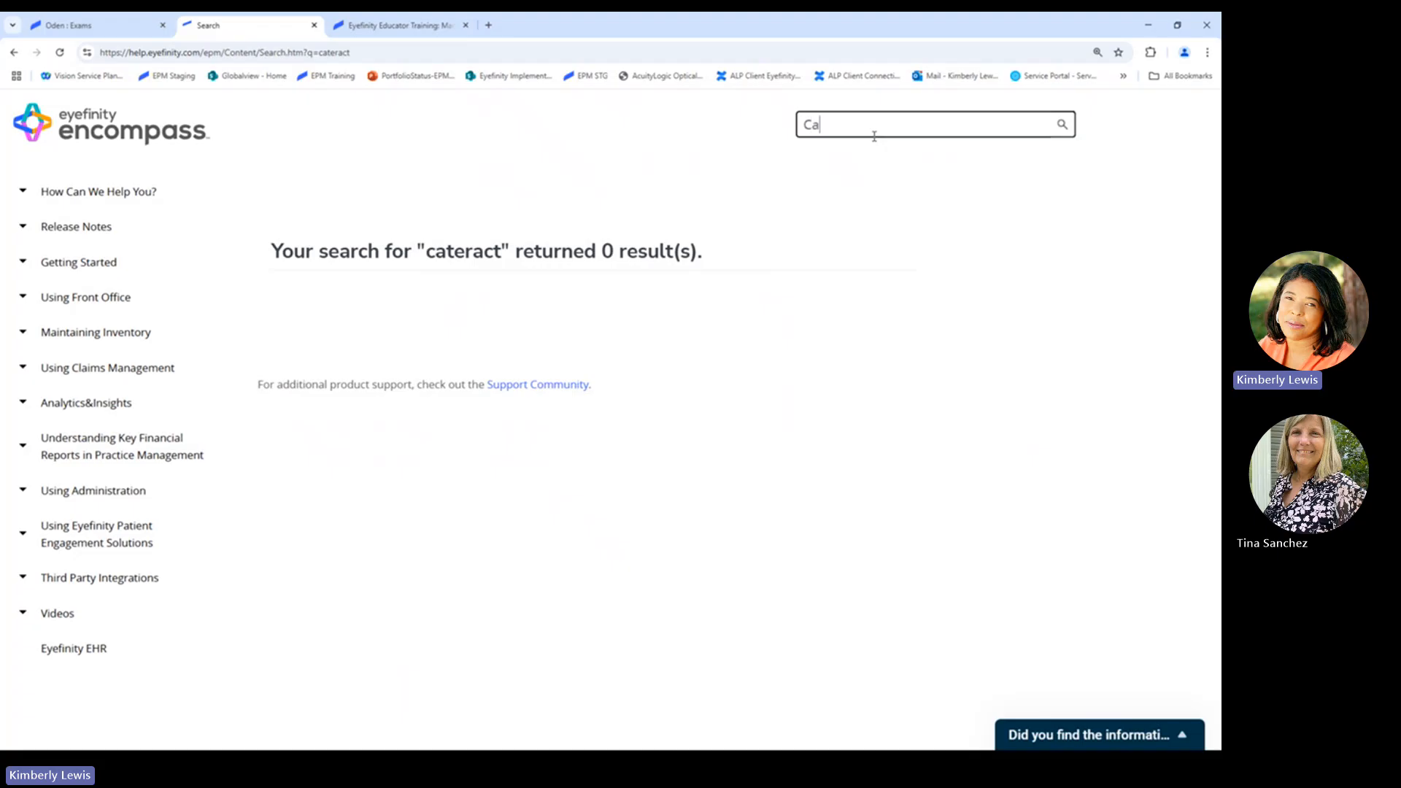
{"action": "type", "text": "taract"}
{"action": "key", "text": "Return"}
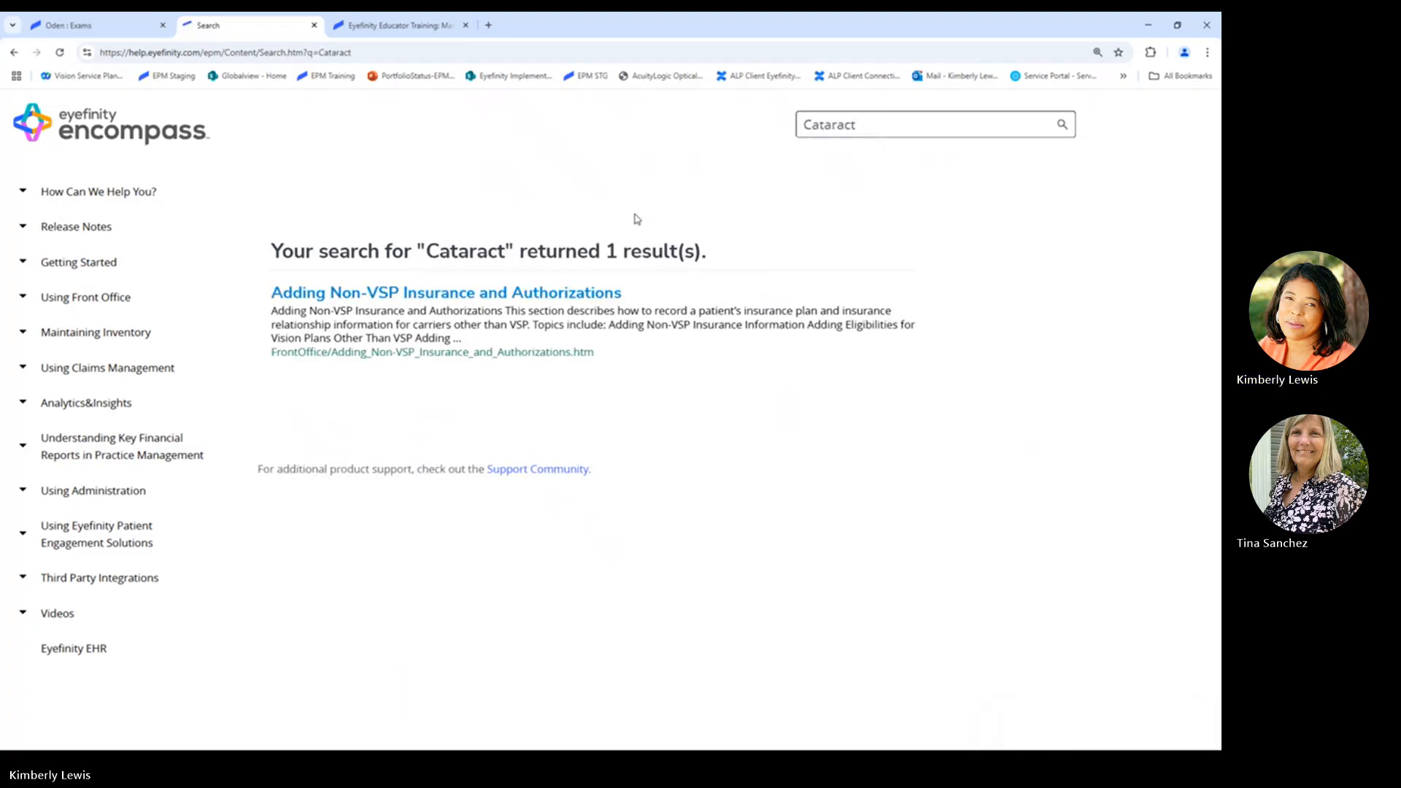
Step: Switch to Eyefinity EHR, open its online help center, and search it for "Comanagment"
{"action": "left_click", "coordinate": [386, 25]}
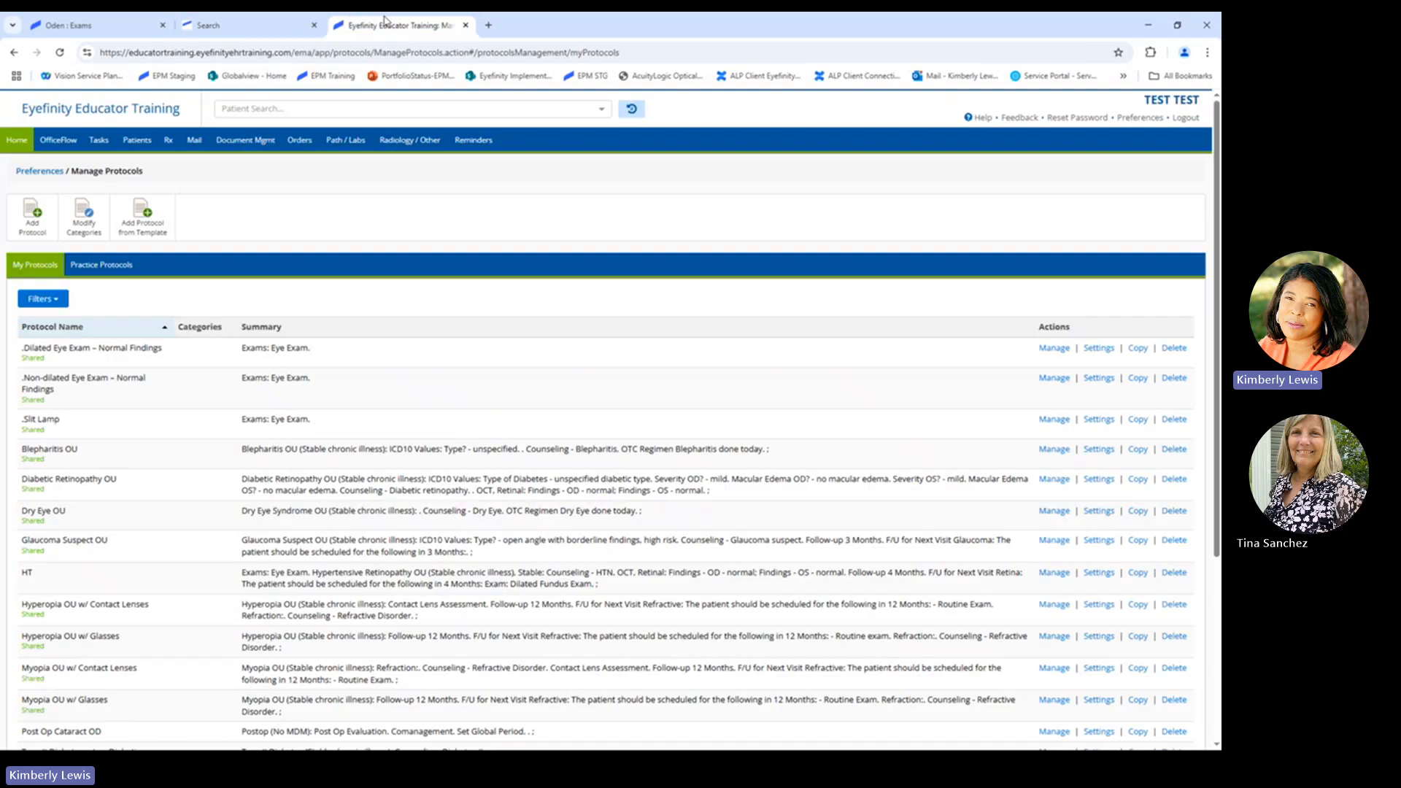
{"action": "left_click", "coordinate": [980, 120]}
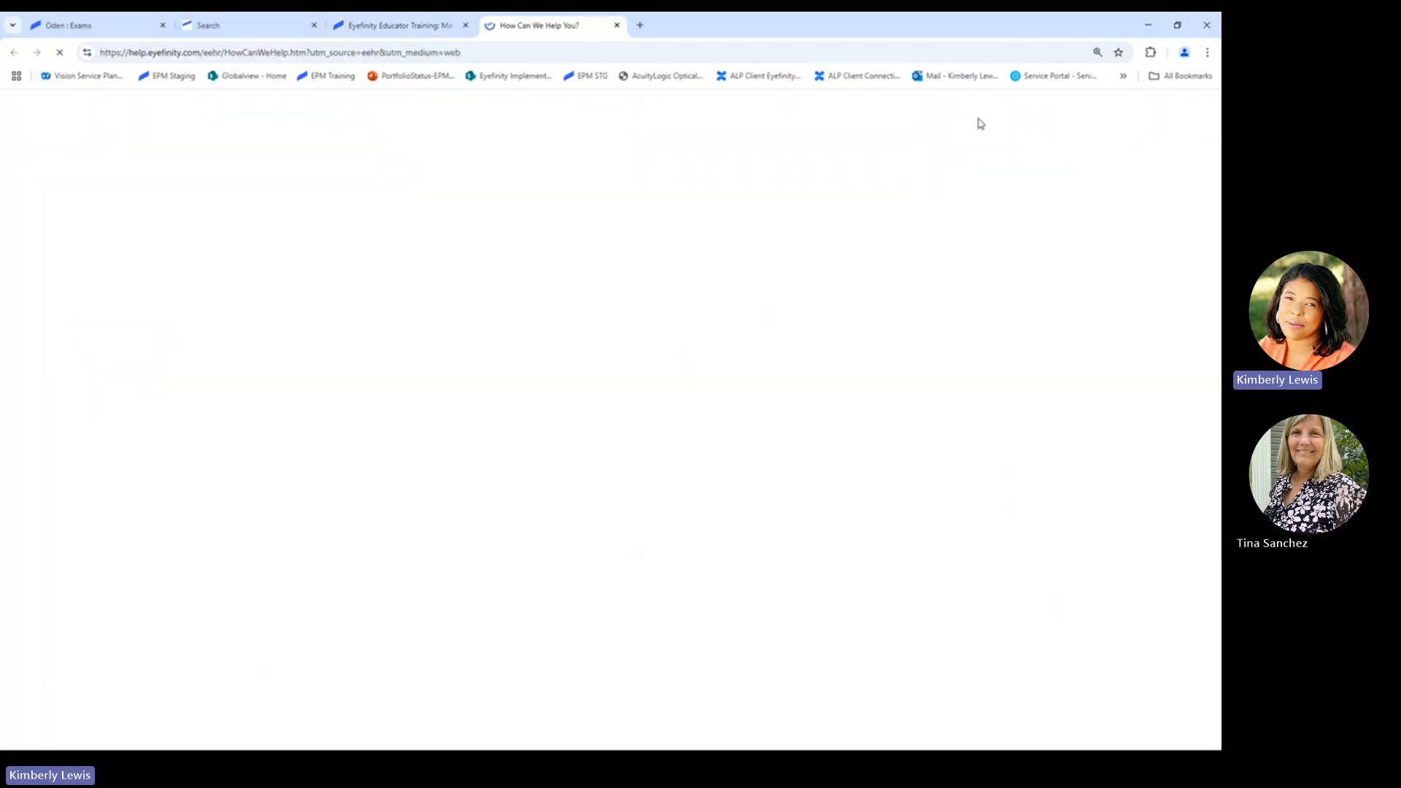
{"action": "type", "text": "C"}
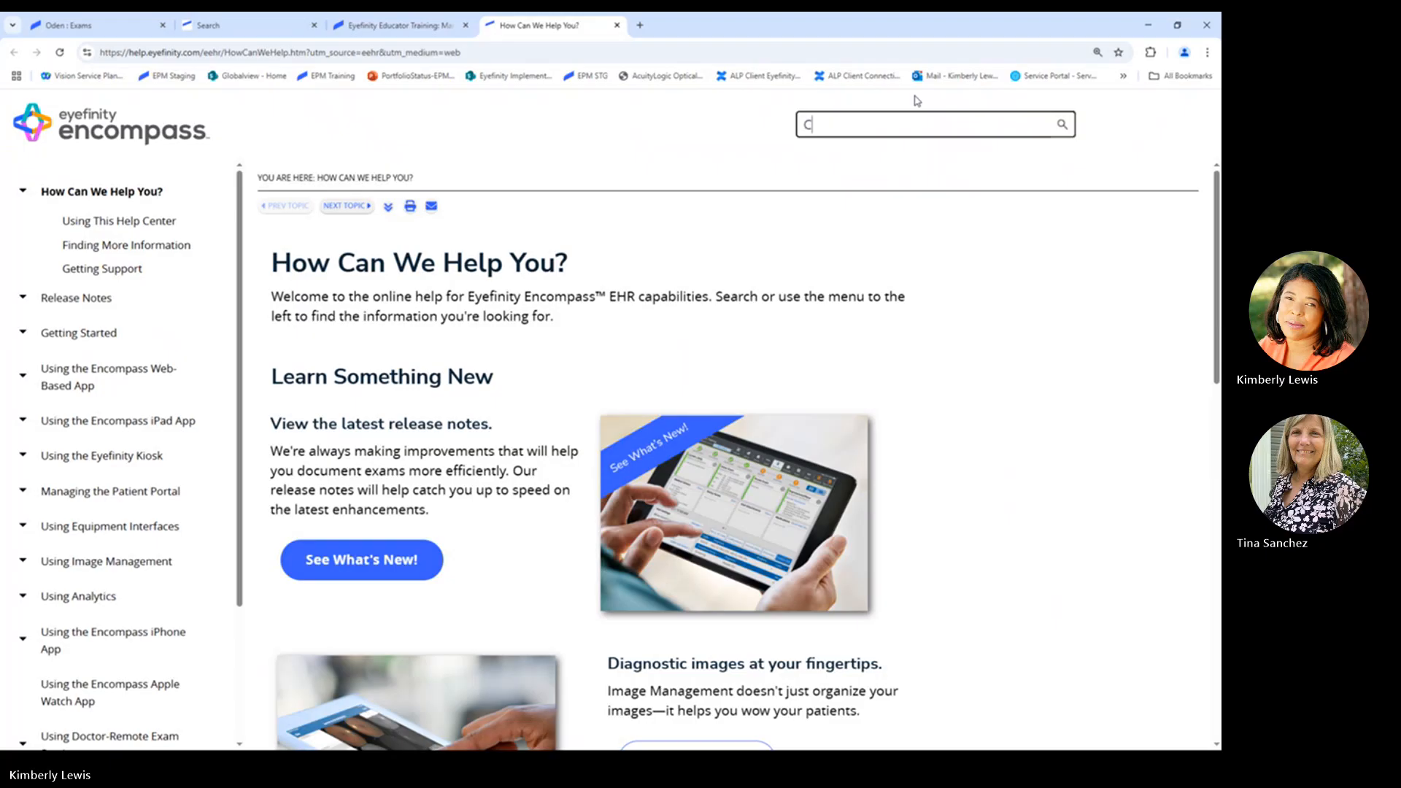
{"action": "type", "text": "omanagment"}
{"action": "key", "text": "Return"}
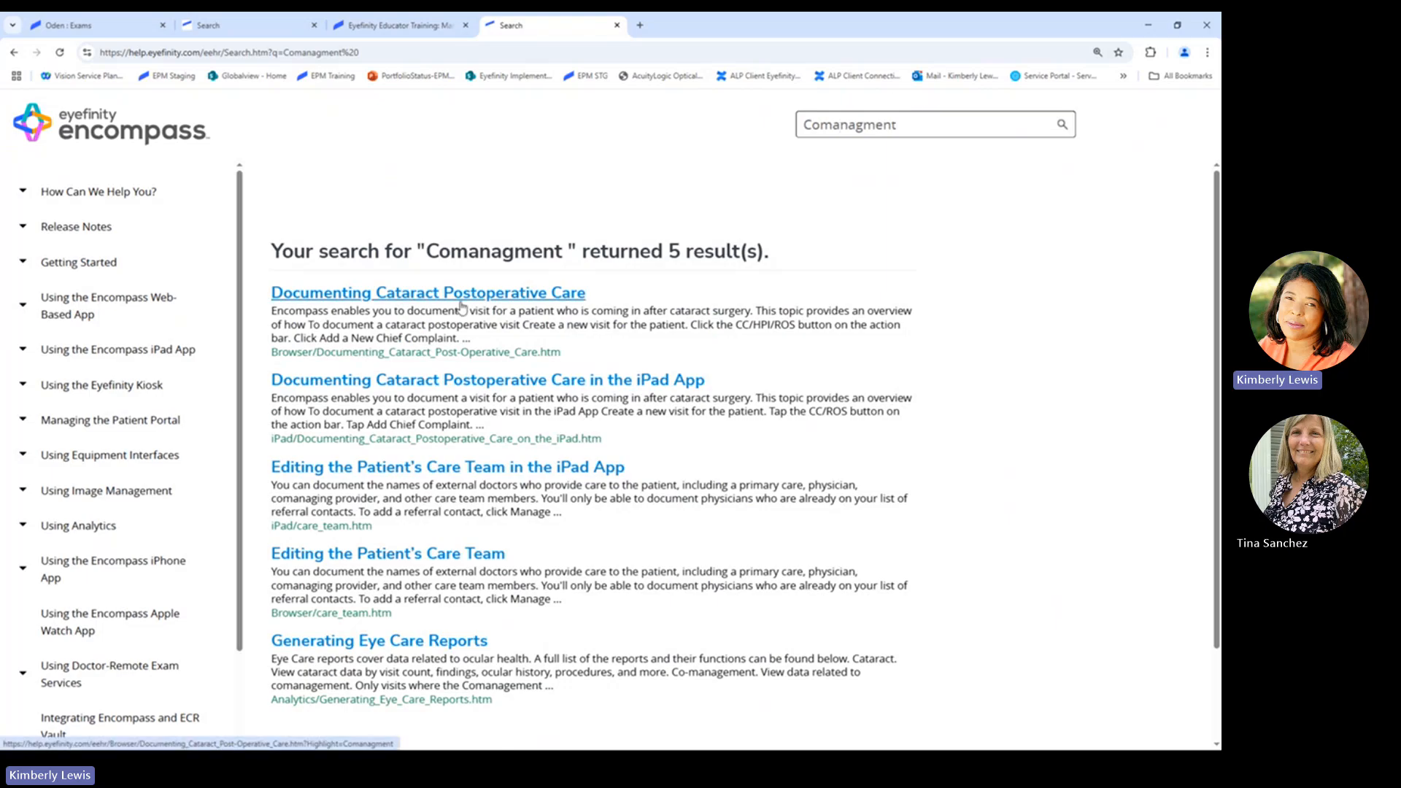
Step: Look through the EHR help search results, open the Generating Eye Care Reports topic, and review its report descriptions
{"action": "key", "text": "ctrl"}
{"action": "key", "text": "ctrl"}
{"action": "scroll", "coordinate": [438, 350], "scroll_direction": "down", "scroll_amount": 1}
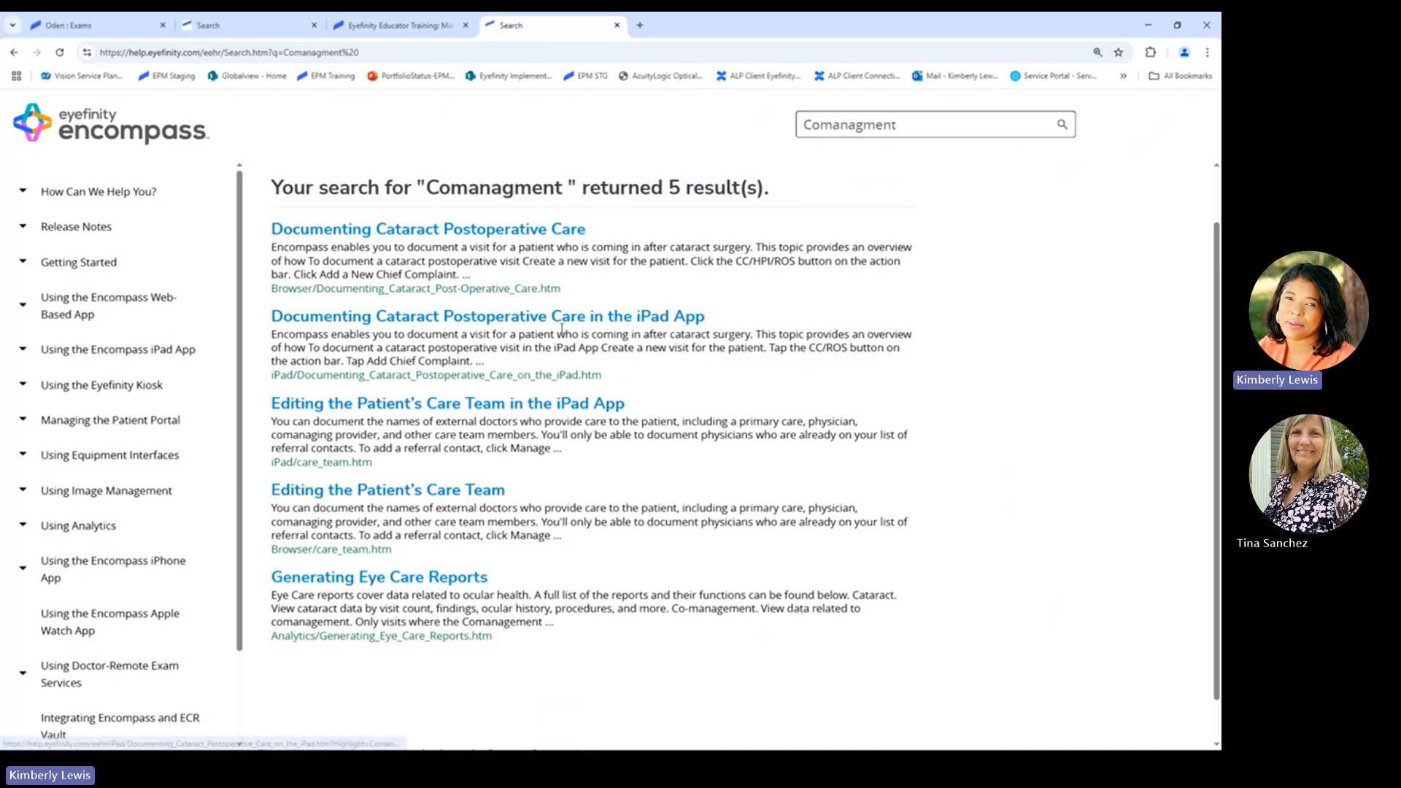
{"action": "key", "text": "ctrl"}
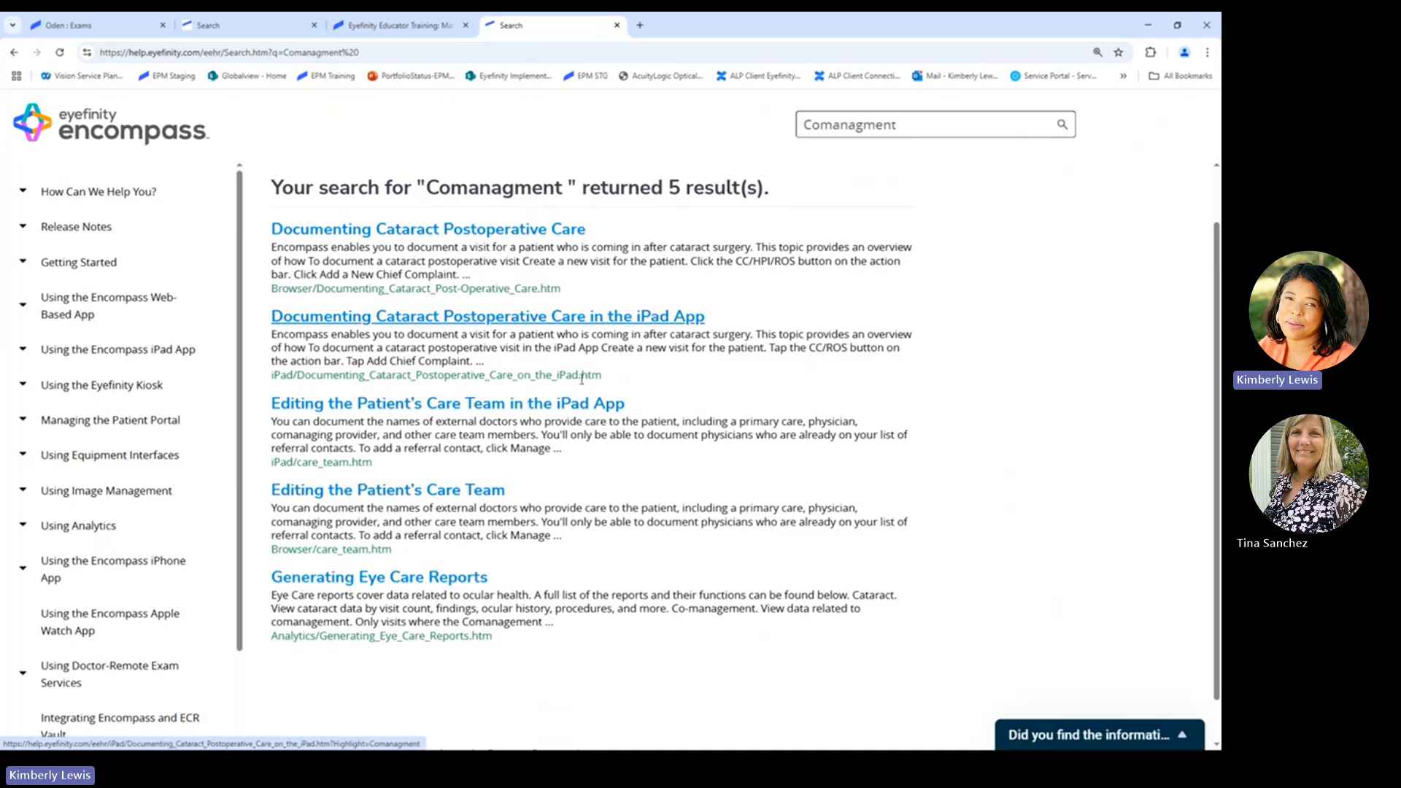
{"action": "scroll", "coordinate": [596, 456], "scroll_direction": "down", "scroll_amount": 1}
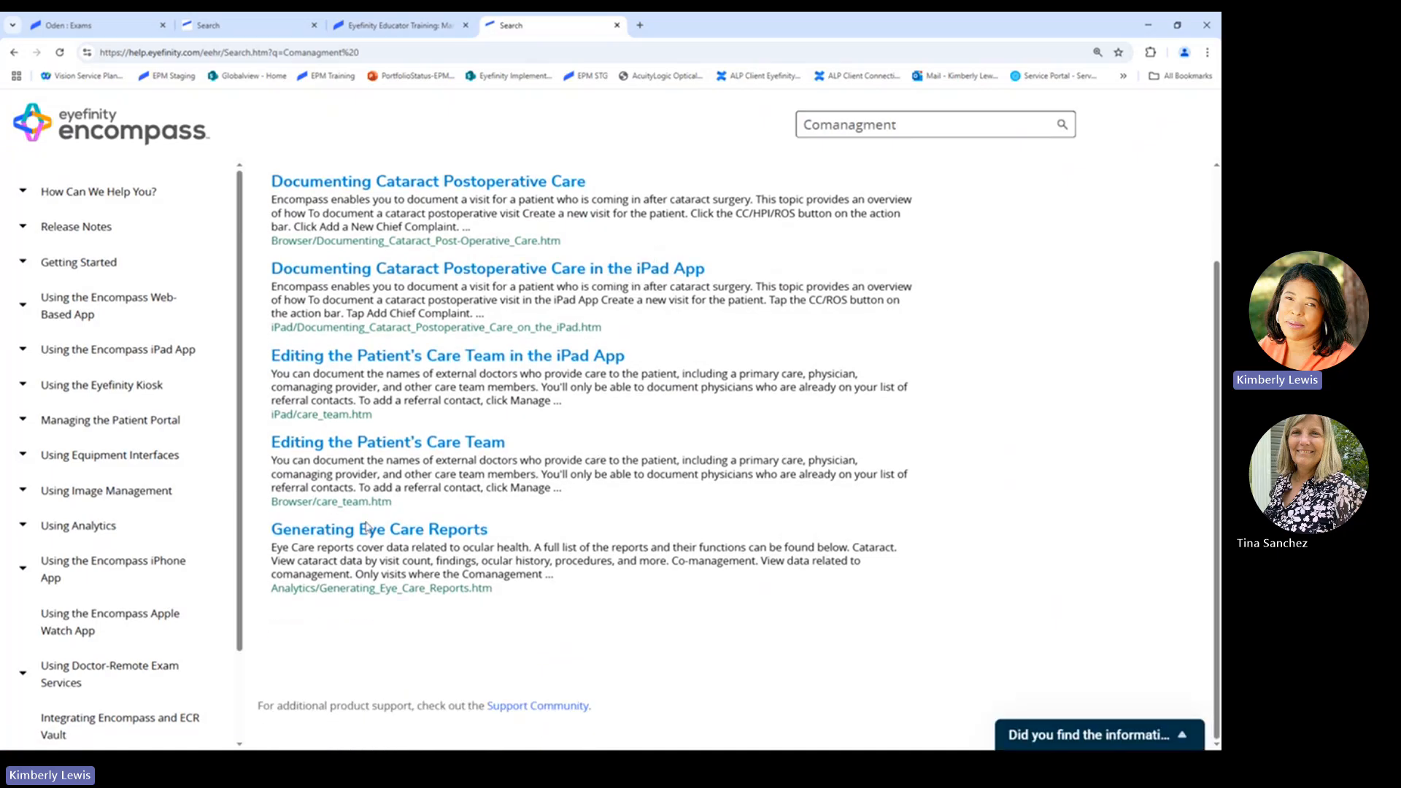
{"action": "left_click", "coordinate": [417, 539]}
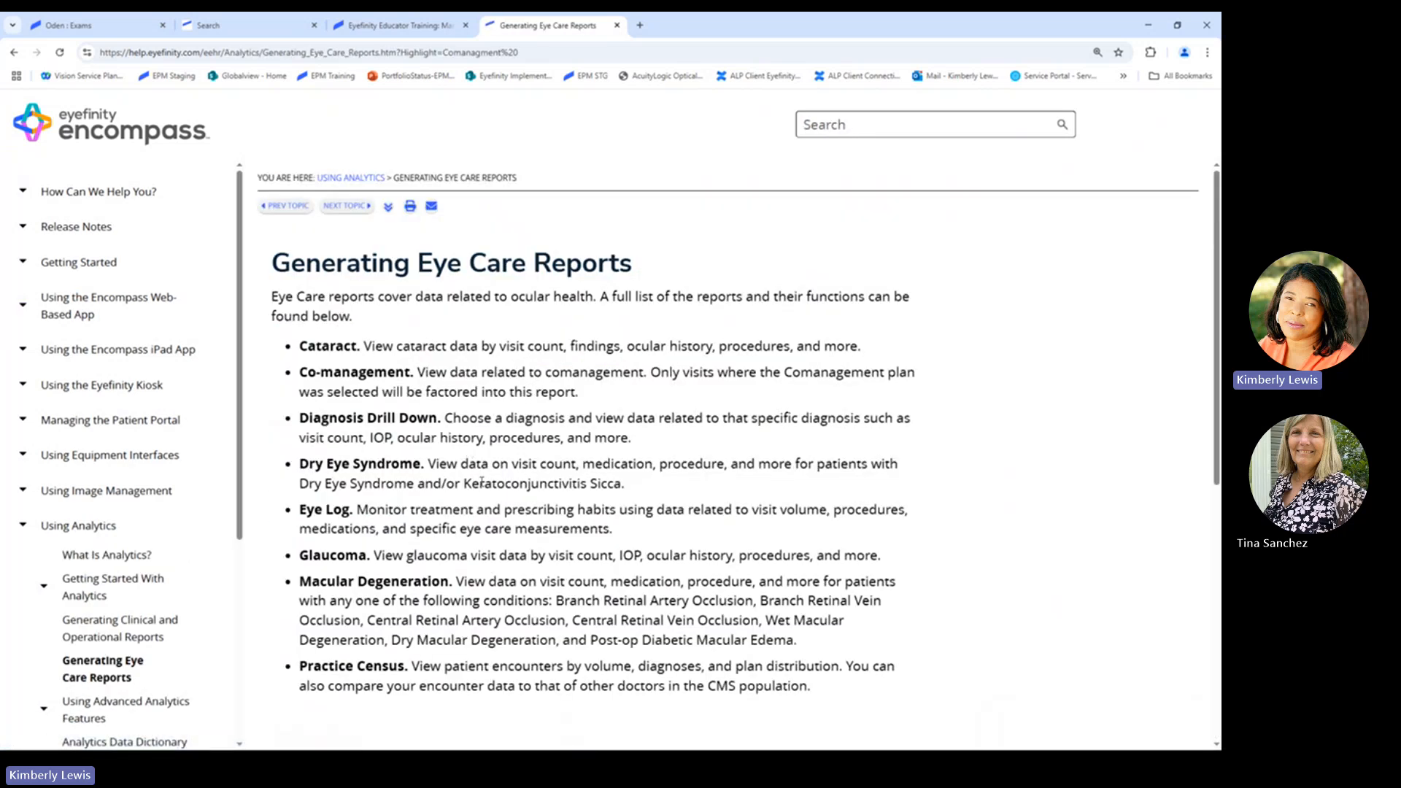
{"action": "scroll", "coordinate": [495, 523], "scroll_direction": "down", "scroll_amount": 1}
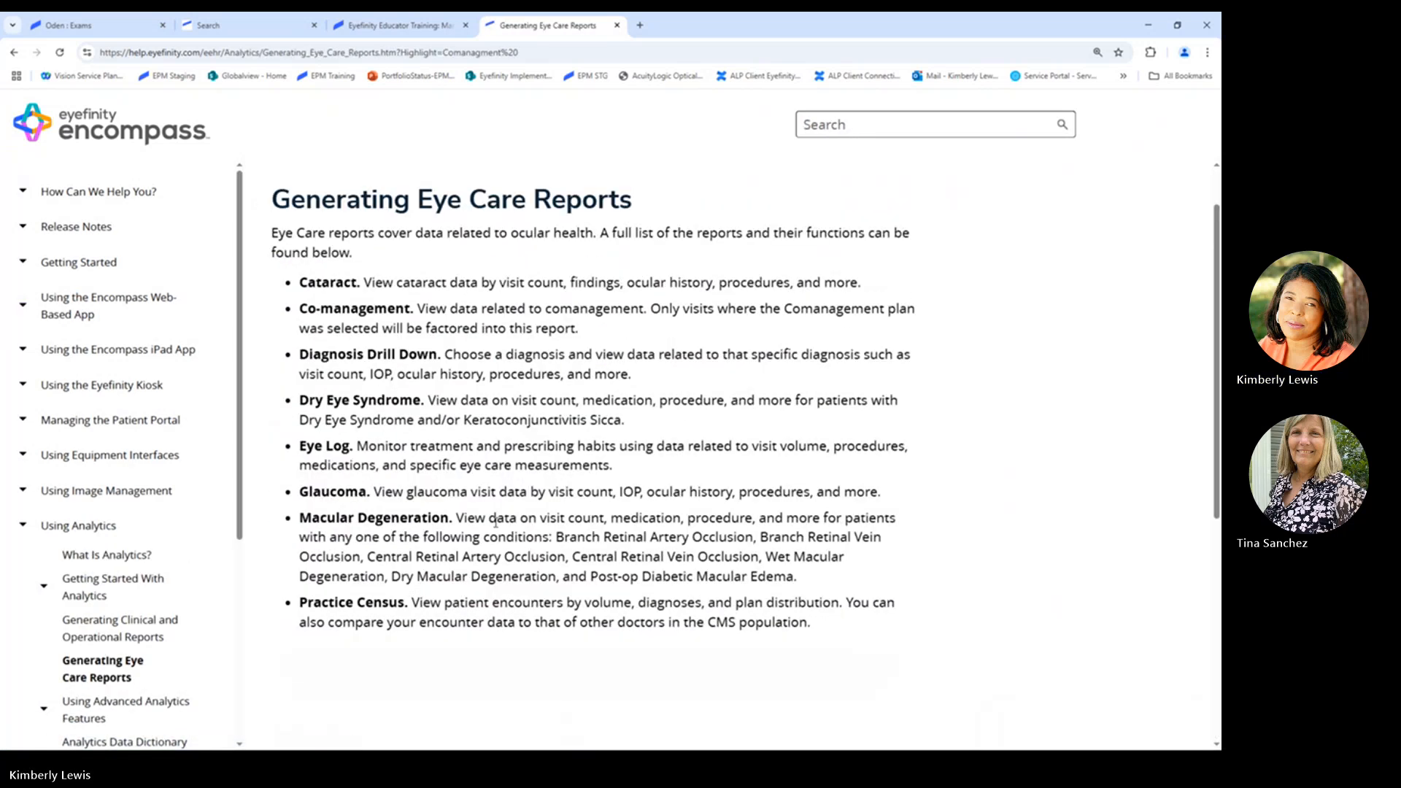
{"action": "scroll", "coordinate": [496, 522], "scroll_direction": "up", "scroll_amount": 1}
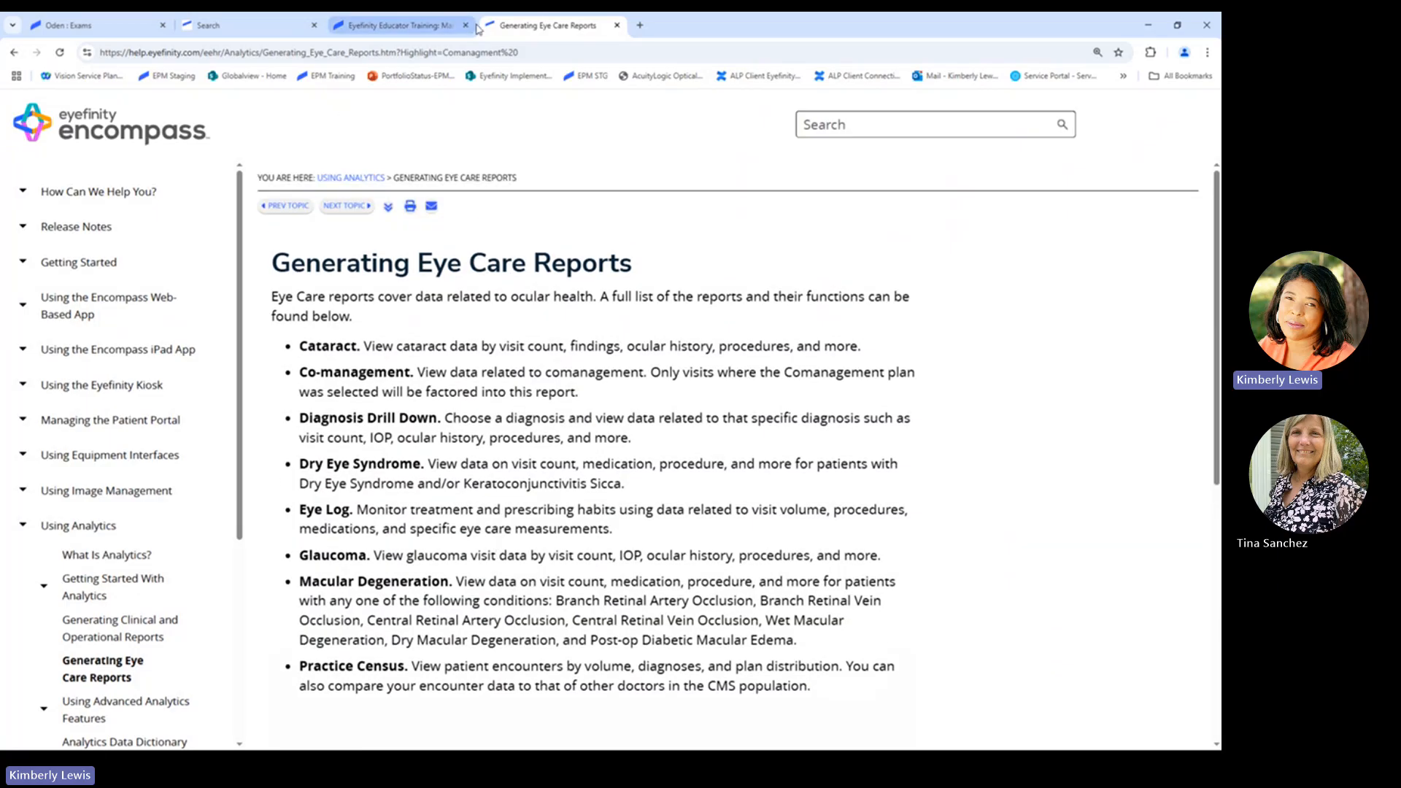
Step: Close the practice management help search page and return to the Manage Protocols page in Eyefinity EHR
{"action": "left_click", "coordinate": [314, 25]}
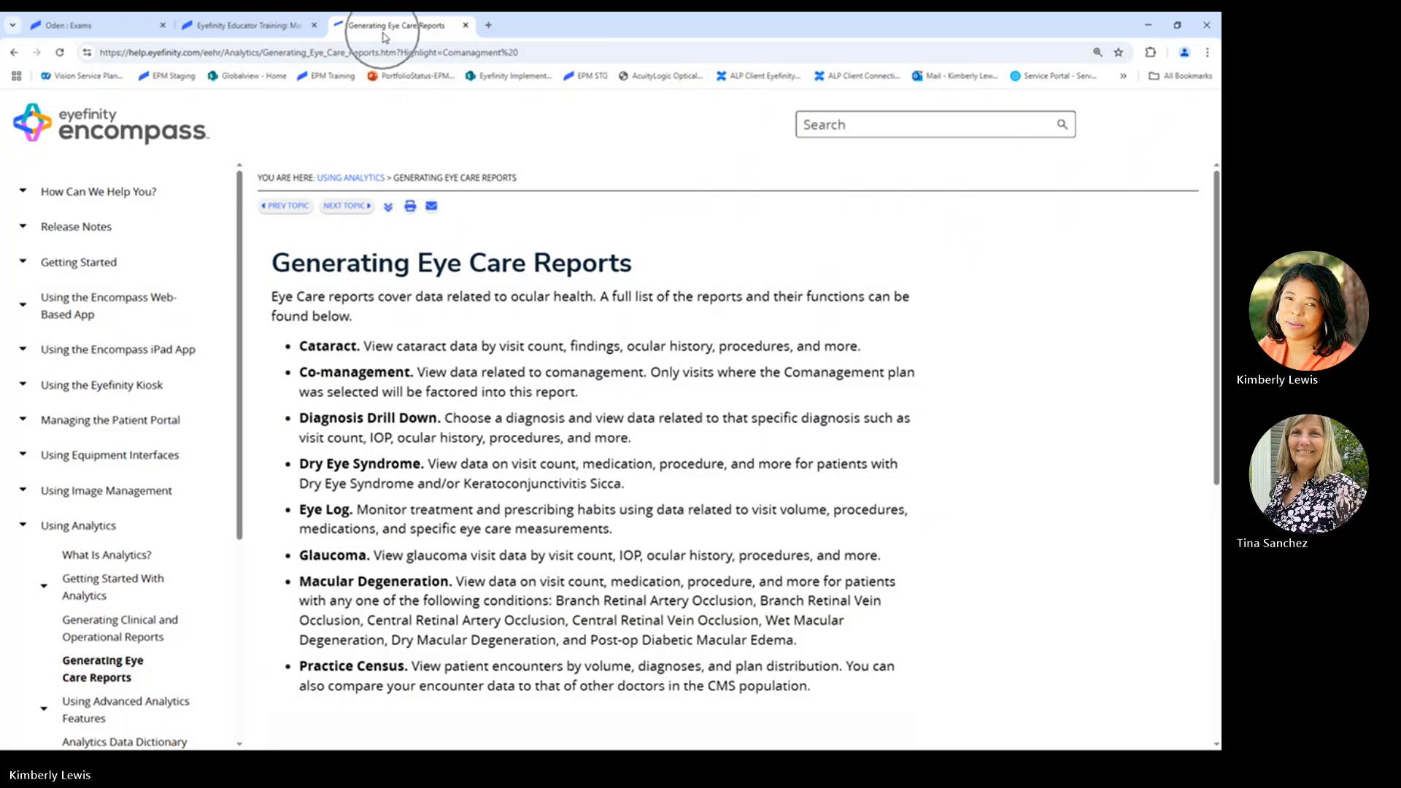
{"action": "left_click", "coordinate": [249, 33]}
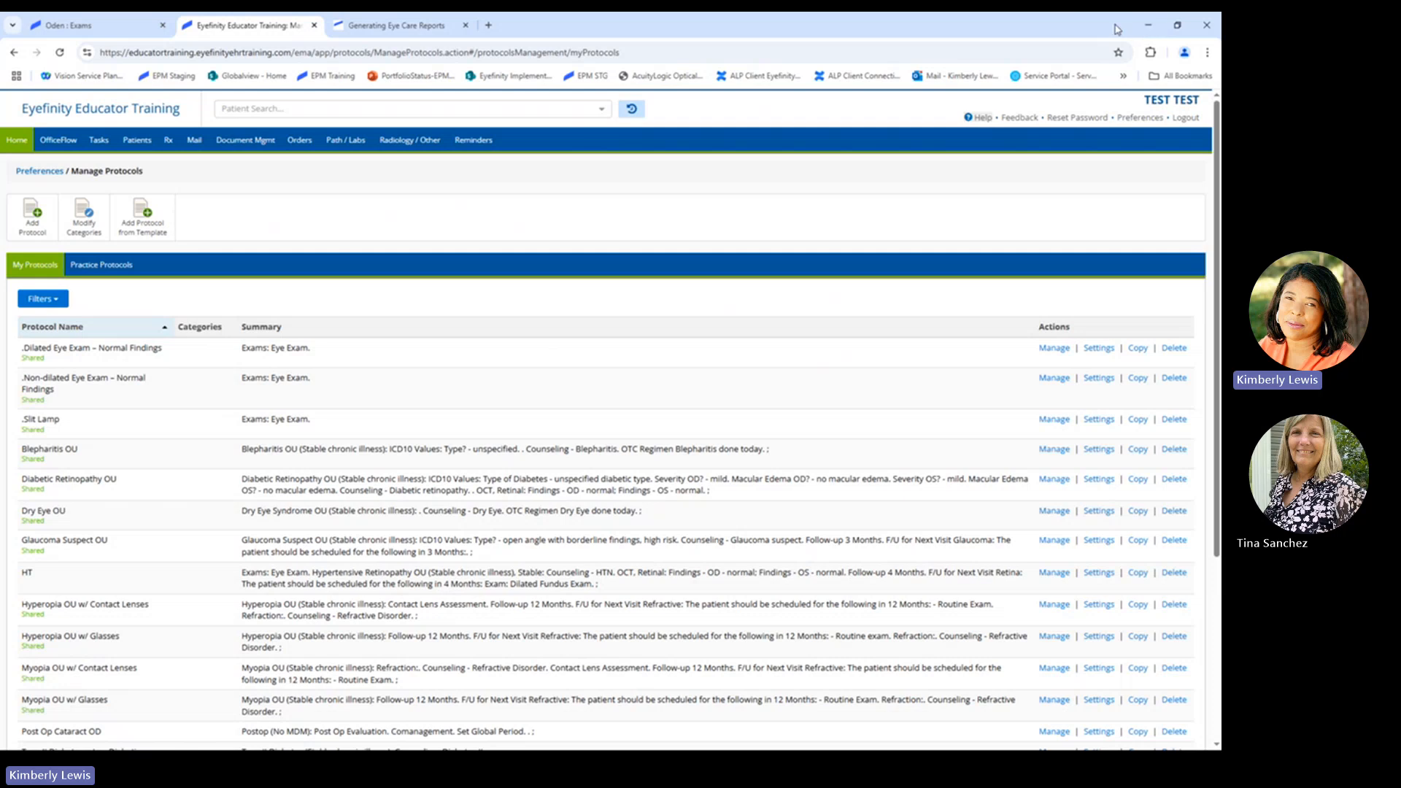
{"action": "left_click", "coordinate": [686, 27]}
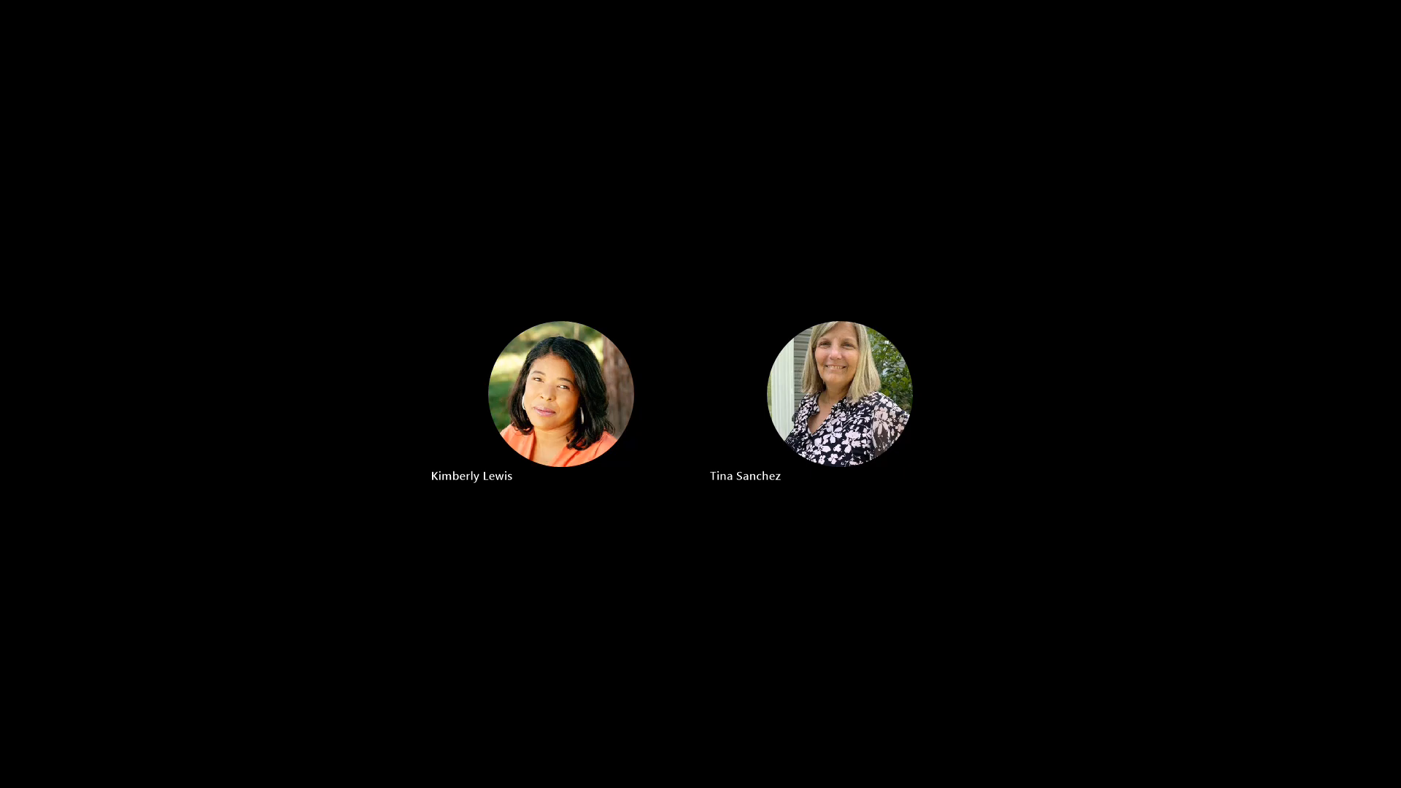